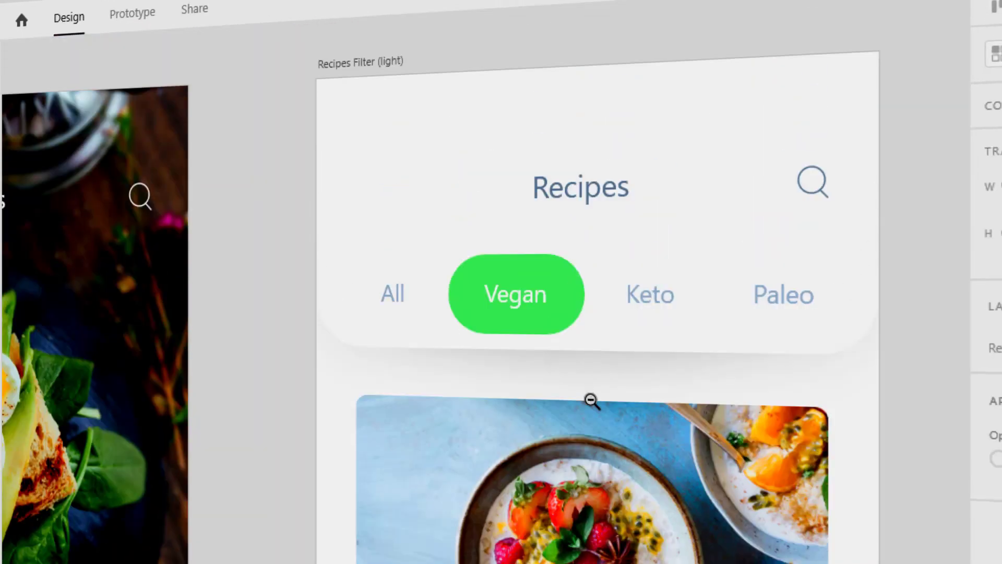
# Look over the dark store, recipe preferences and cart screens of the fresh-food-ui-kit document.
pyautogui.keyDown('alt'); pyautogui.click(592, 401); pyautogui.keyUp('alt')
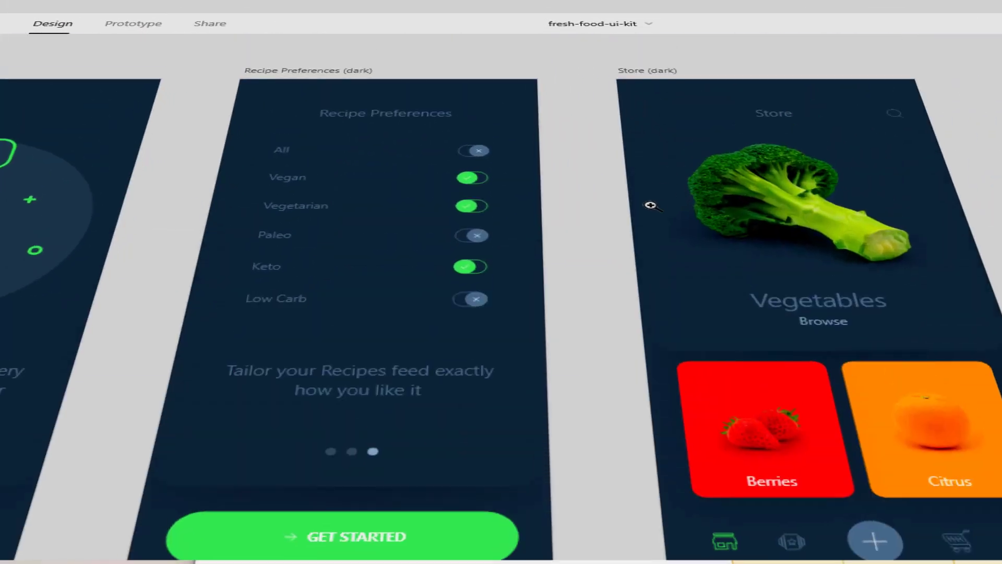
pyautogui.moveTo(223, 268); pyautogui.dragTo(639, 264)
pyautogui.moveTo(225, 266); pyautogui.dragTo(564, 266)
pyautogui.moveTo(355, 272); pyautogui.dragTo(652, 274)
pyautogui.moveTo(194, 282); pyautogui.dragTo(432, 282)
pyautogui.scroll(-5, 432, 282)
pyautogui.moveTo(908, 360); pyautogui.dragTo(568, 351)
pyautogui.scroll(6, 580, 344)
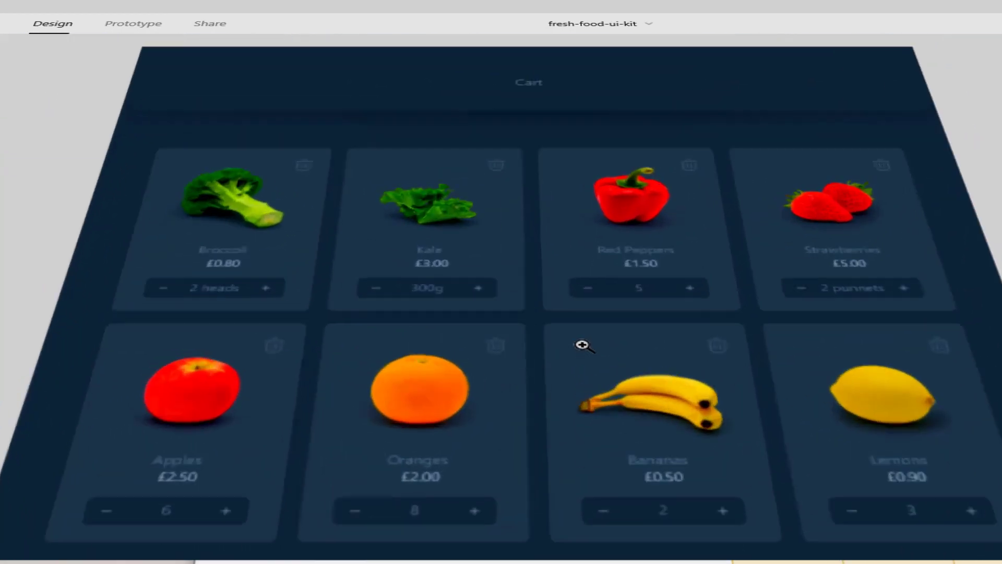
pyautogui.scroll(-5, 568, 484)
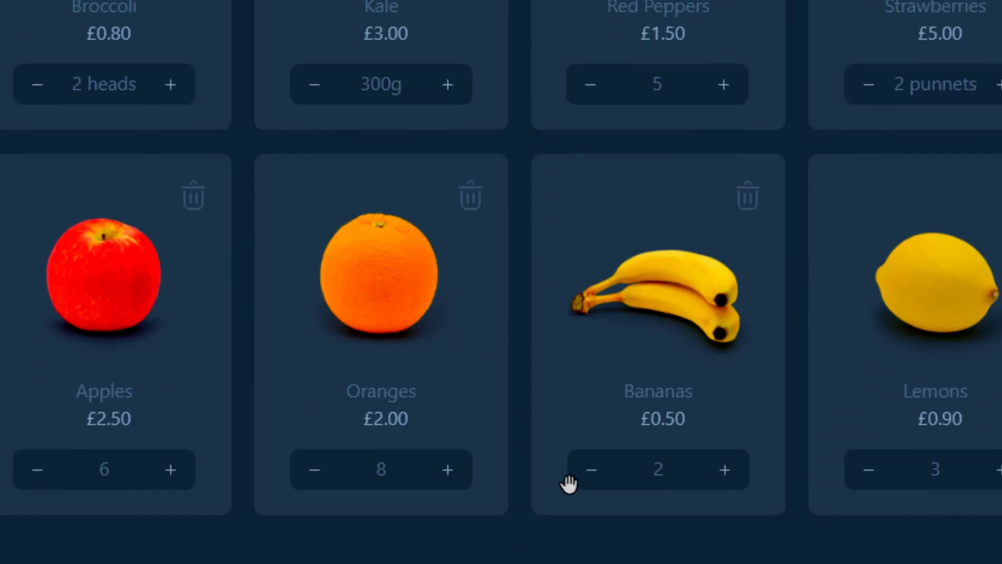
# Examine the dark recipe page's ingredients, instructions and nutritional information beyond the cart artboard.
pyautogui.keyDown('ctrl'); pyautogui.keyDown('alt'); pyautogui.click(568, 482); pyautogui.keyUp('alt'); pyautogui.keyUp('ctrl')
pyautogui.keyDown('ctrl'); pyautogui.keyDown('alt'); pyautogui.click(568, 482); pyautogui.keyUp('alt'); pyautogui.keyUp('ctrl')
pyautogui.keyDown('ctrl'); pyautogui.keyDown('alt'); pyautogui.click(568, 481); pyautogui.keyUp('alt'); pyautogui.keyUp('ctrl')
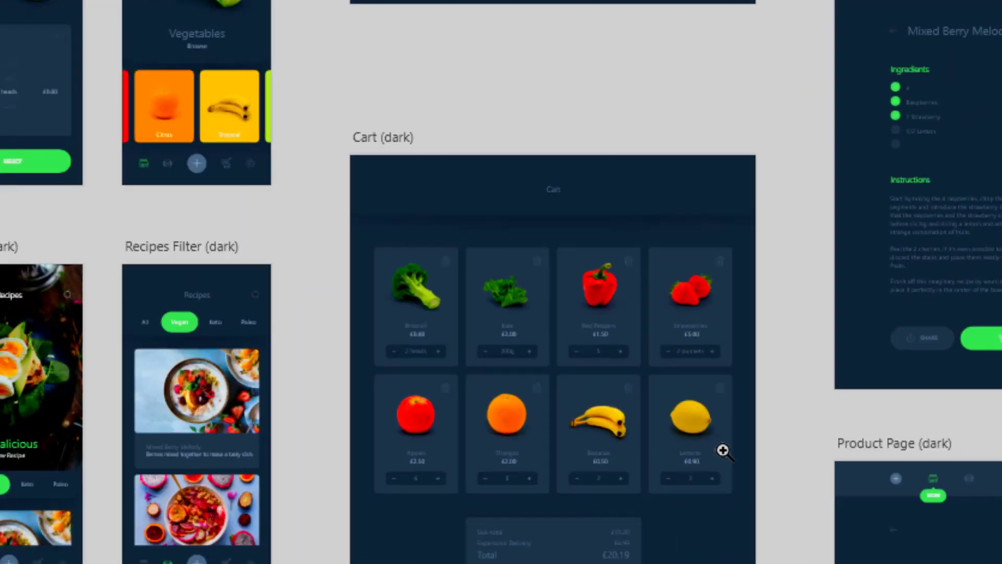
pyautogui.moveTo(722, 449); pyautogui.dragTo(376, 417)
pyautogui.moveTo(783, 498); pyautogui.dragTo(370, 450)
pyautogui.moveTo(431, 266); pyautogui.dragTo(431, 326)
pyautogui.scroll(1, 431, 326)
pyautogui.keyDown('ctrl'); pyautogui.click(479, 282); pyautogui.keyUp('ctrl')
pyautogui.keyDown('ctrl'); pyautogui.click(474, 295); pyautogui.keyUp('ctrl')
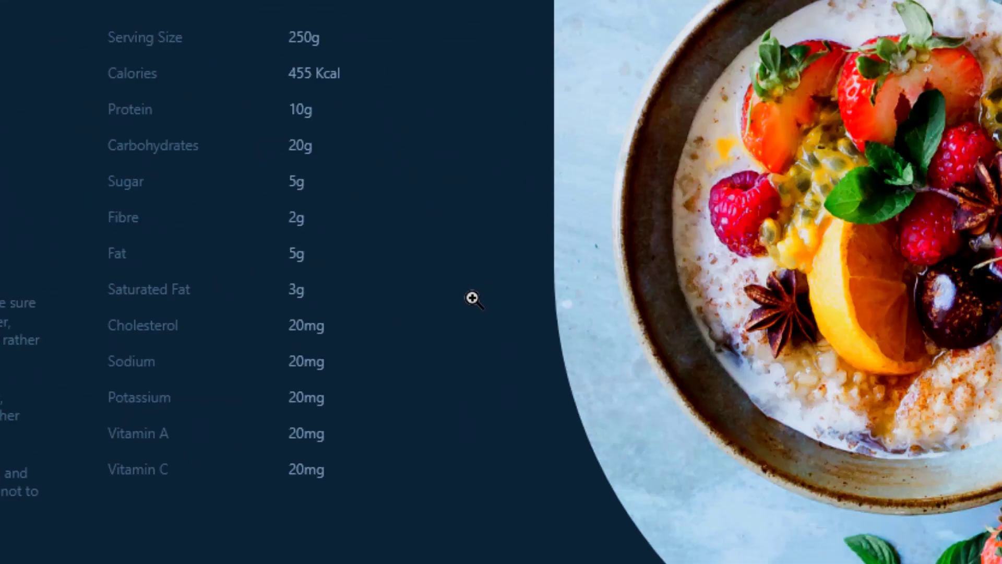
pyautogui.scroll(3, 471, 297)
pyautogui.moveTo(387, 358); pyautogui.dragTo(522, 371)
pyautogui.hscroll(-2, 476, 351)
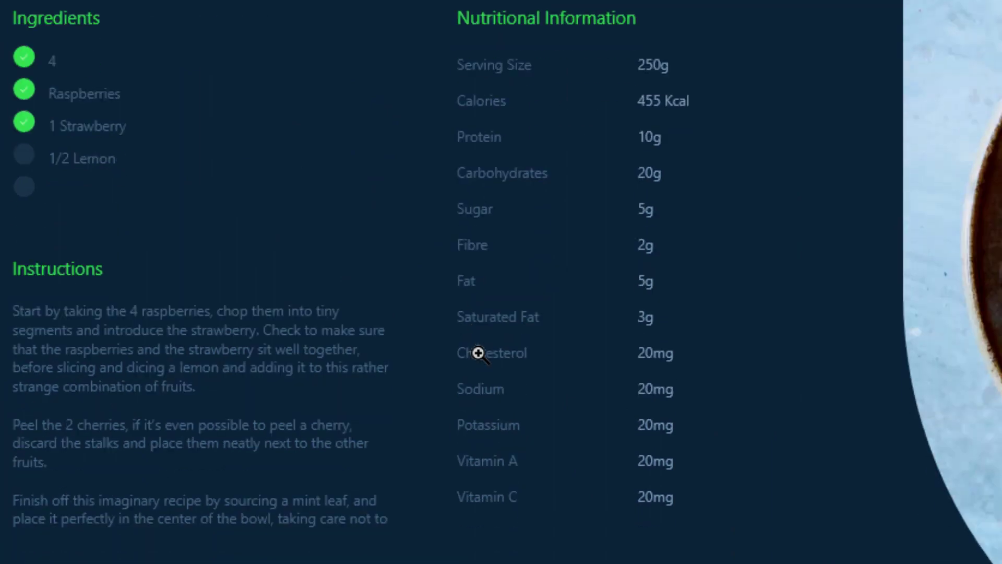
pyautogui.scroll(-4, 476, 351)
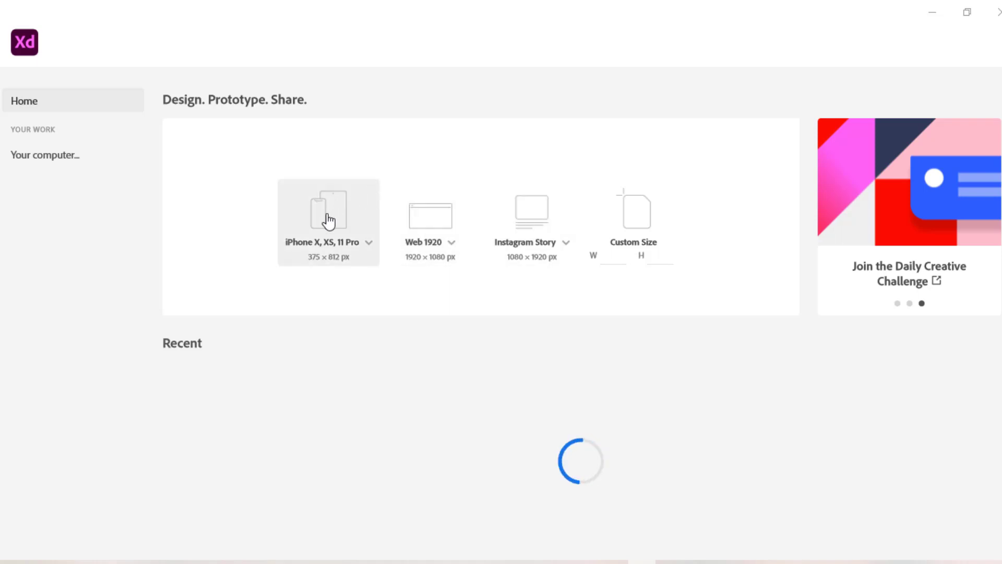
# Review the available phone and tablet, web, and social media artboard size presets on the home screen.
pyautogui.click(355, 245)
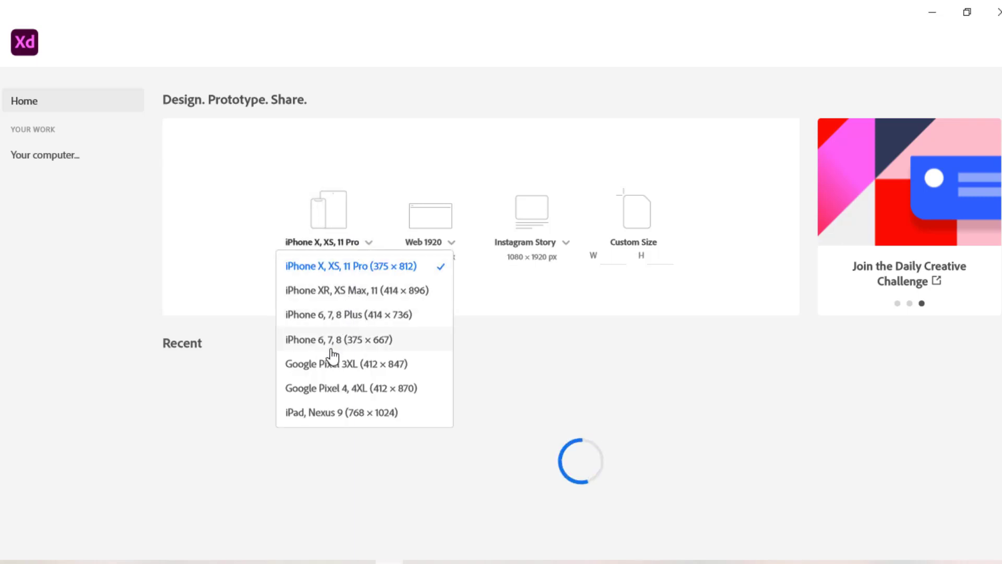
pyautogui.click(424, 153)
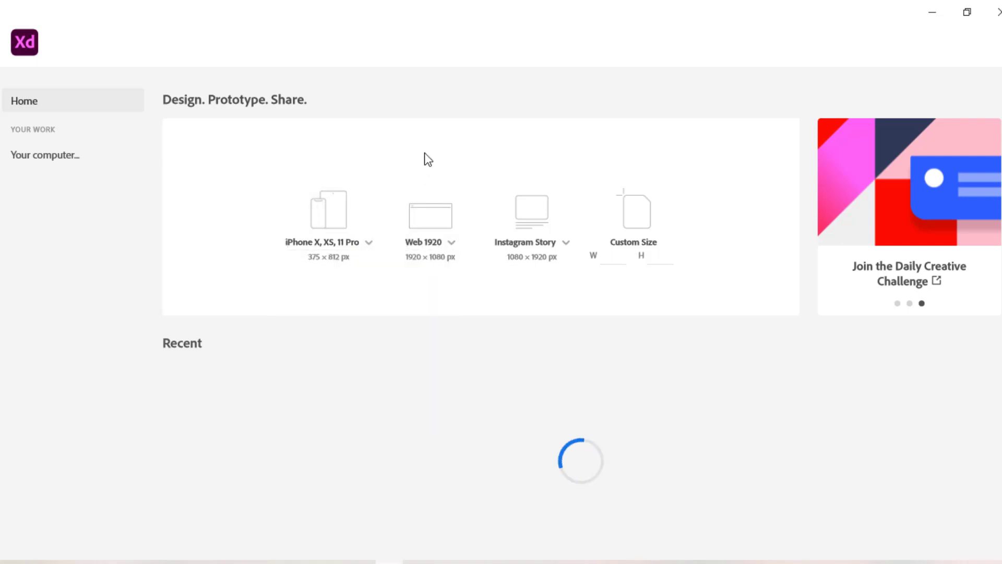
pyautogui.click(450, 246)
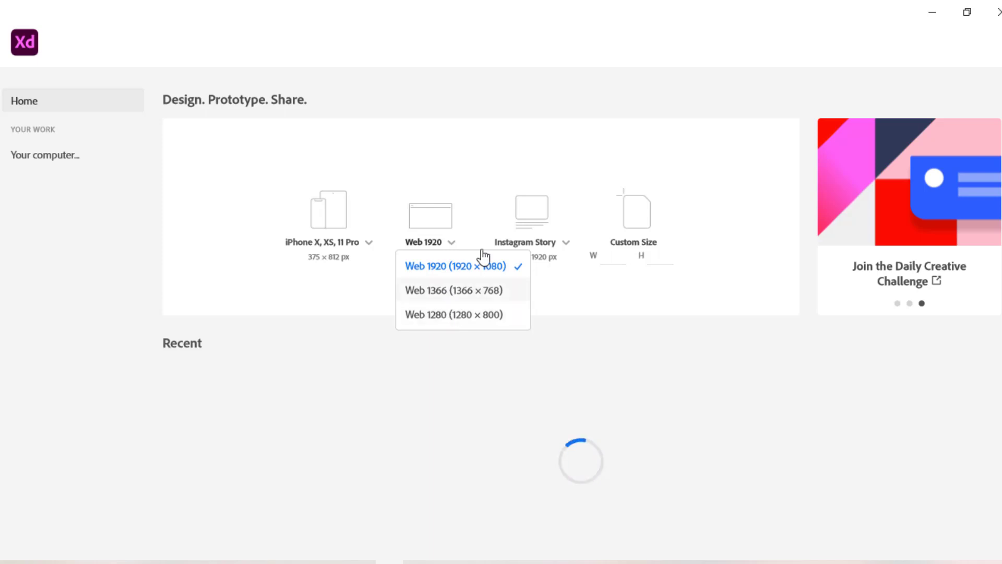
pyautogui.click(515, 164)
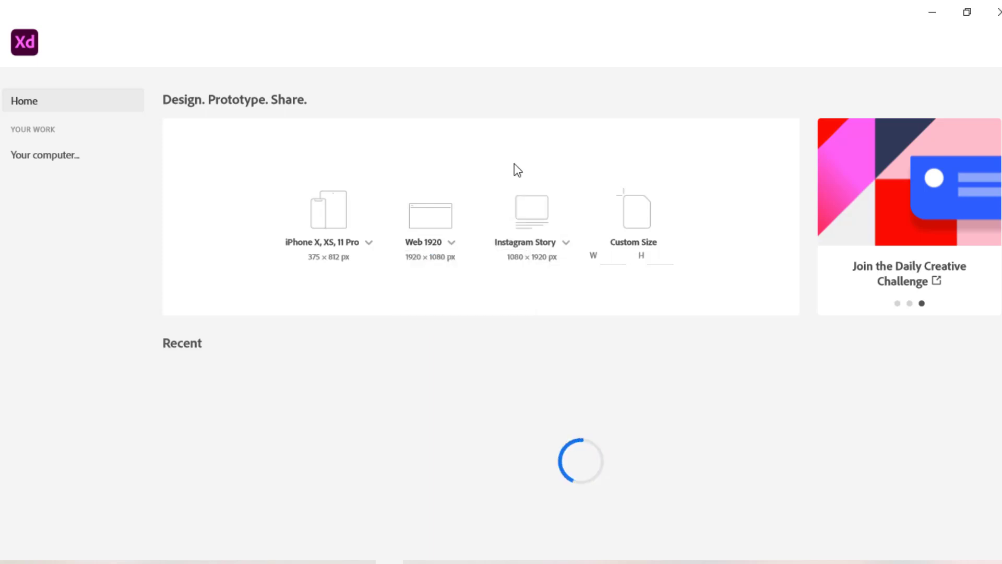
pyautogui.click(564, 245)
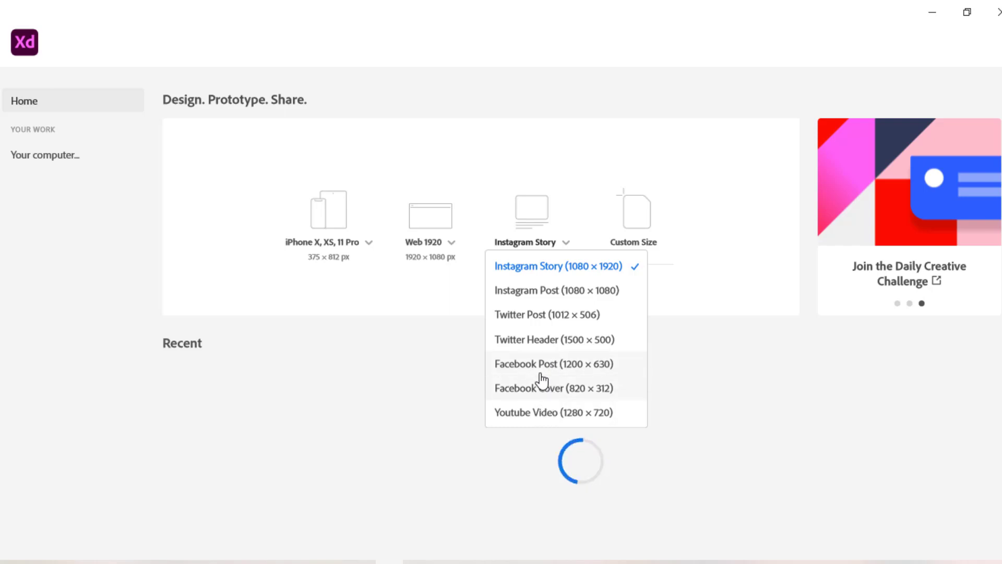
pyautogui.click(693, 174)
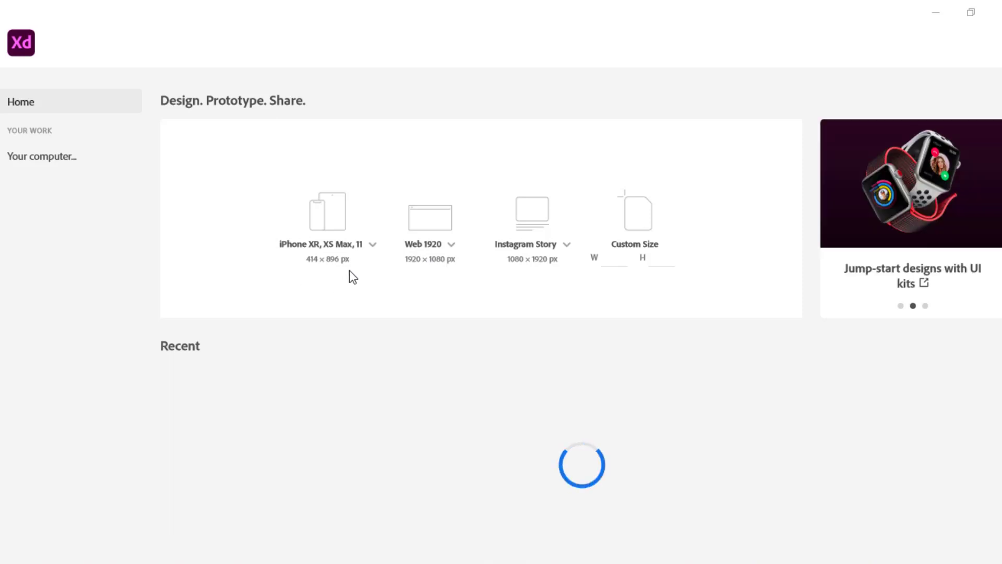
# Create a new document from the iPhone XR, XS Max, 11 (414 × 896) preset and dismiss the upgrade notice.
pyautogui.click(373, 245)
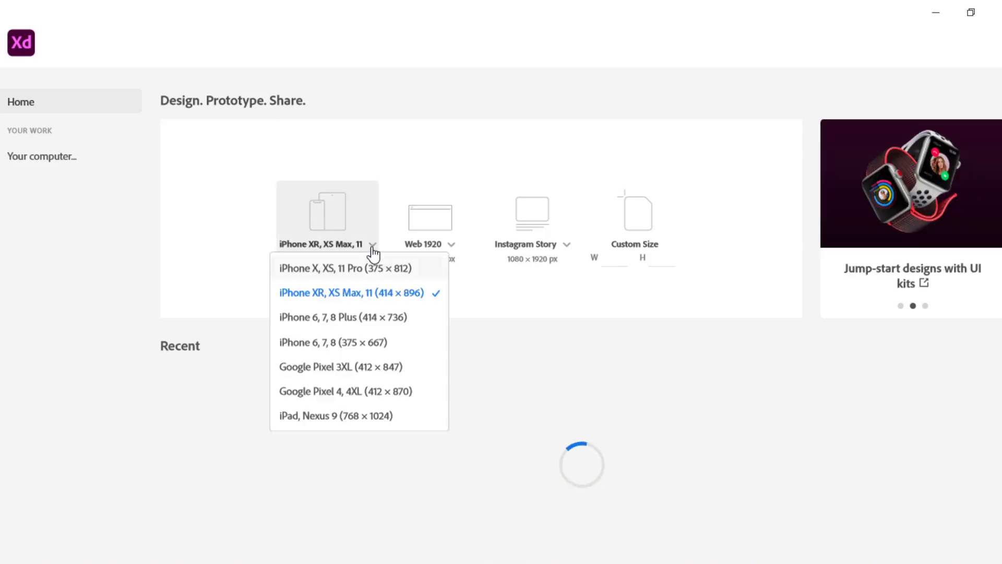
pyautogui.click(307, 300)
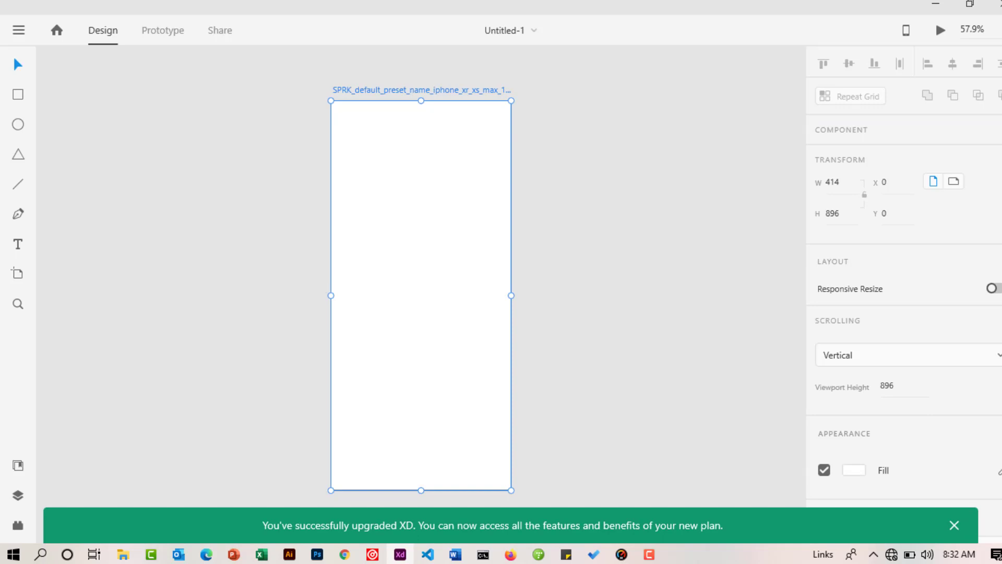
pyautogui.click(954, 525)
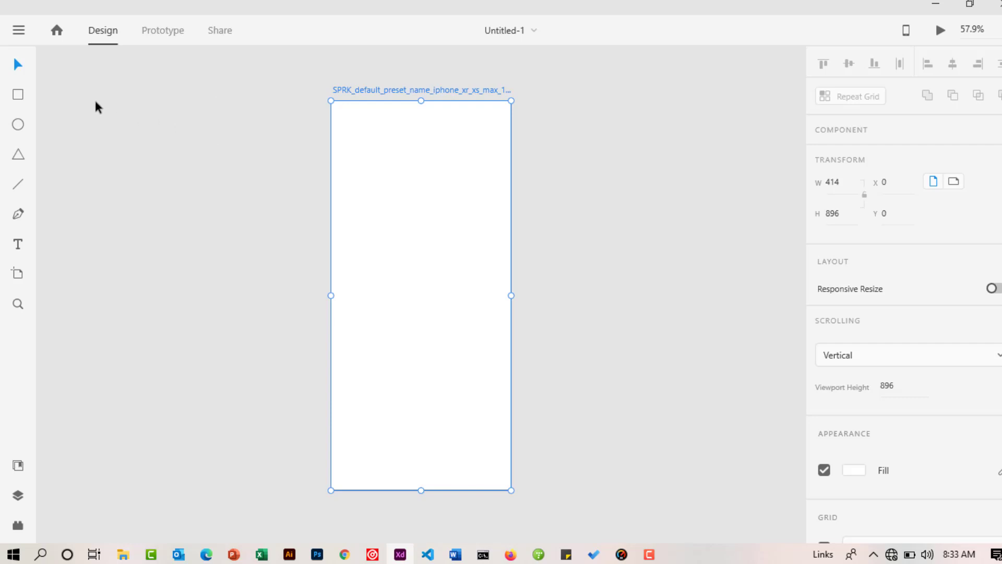
# Review the application's file commands and export options without choosing any.
pyautogui.click(18, 32)
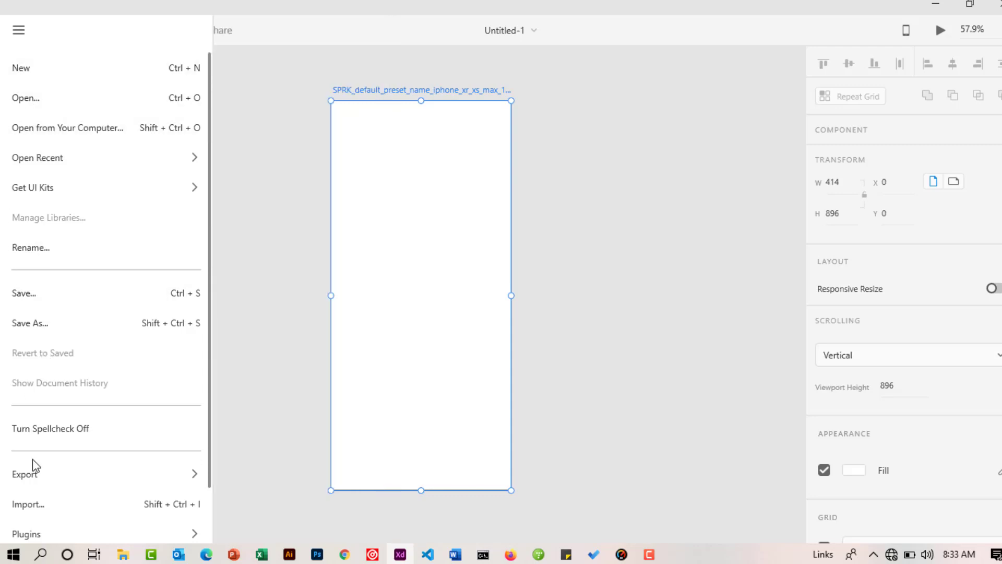
pyautogui.moveTo(36, 469)
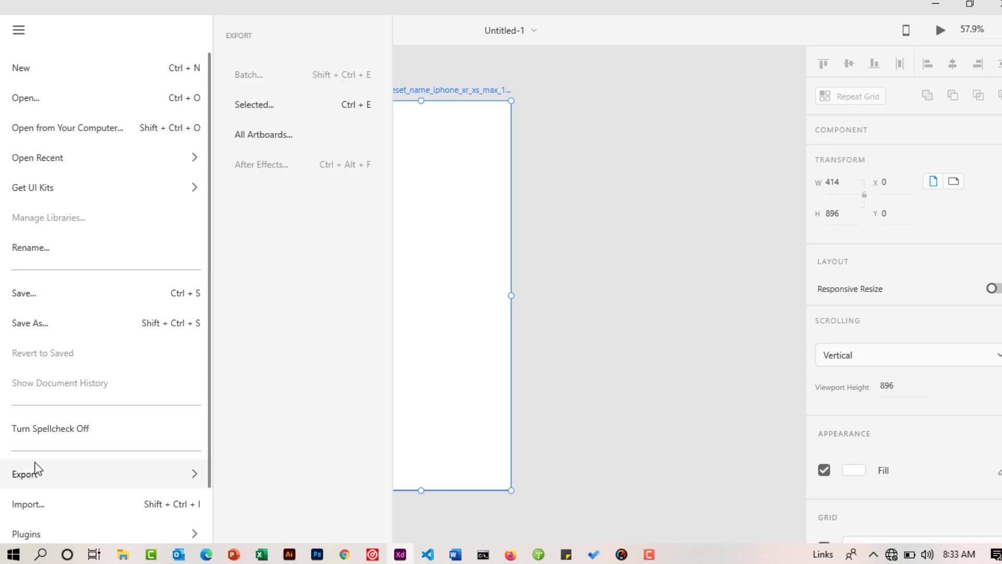
pyautogui.click(529, 140)
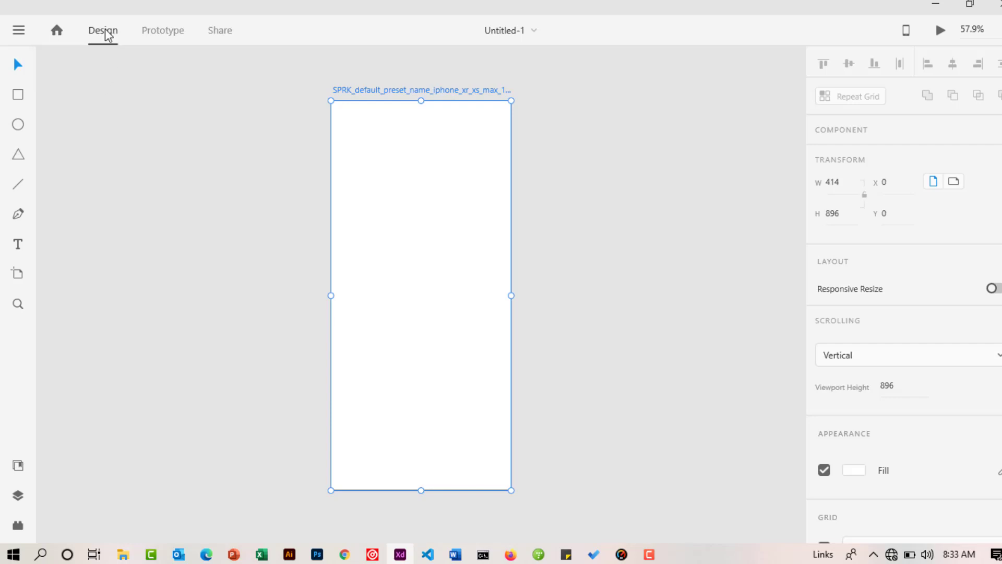
# View the Prototype and Share workspaces, return to Design, and look through the zoom level options.
pyautogui.click(170, 38)
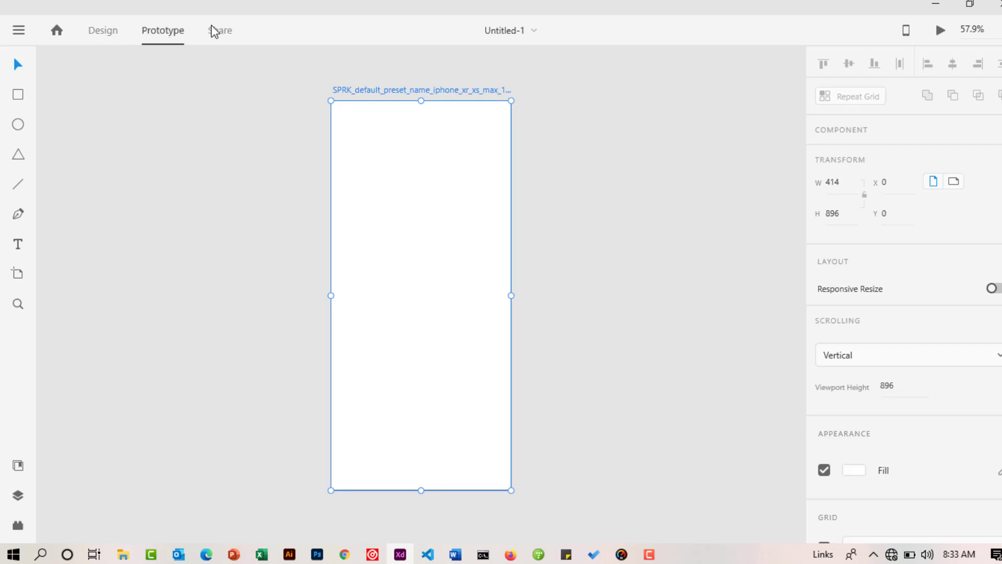
pyautogui.click(222, 36)
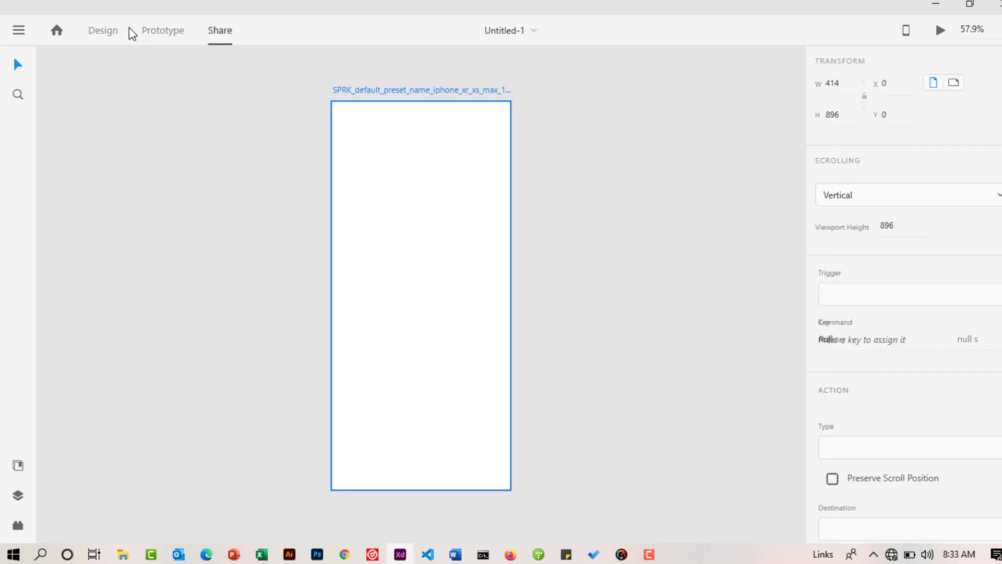
pyautogui.click(110, 38)
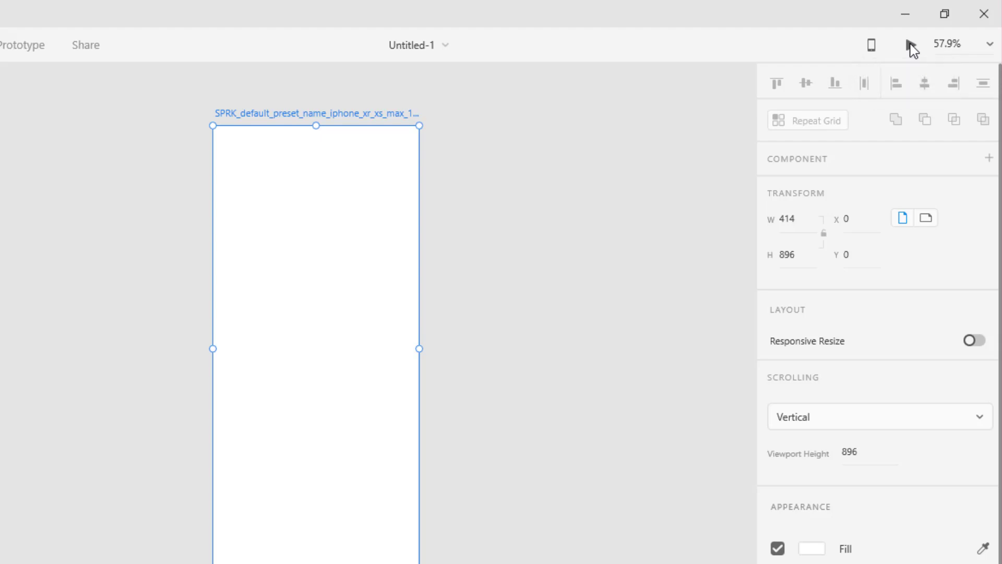
pyautogui.click(990, 45)
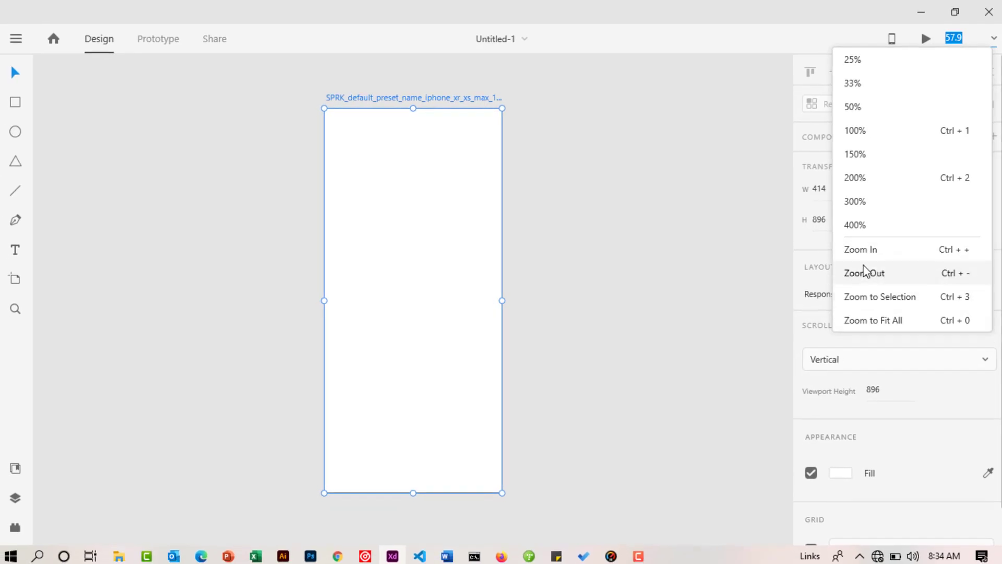
pyautogui.click(689, 168)
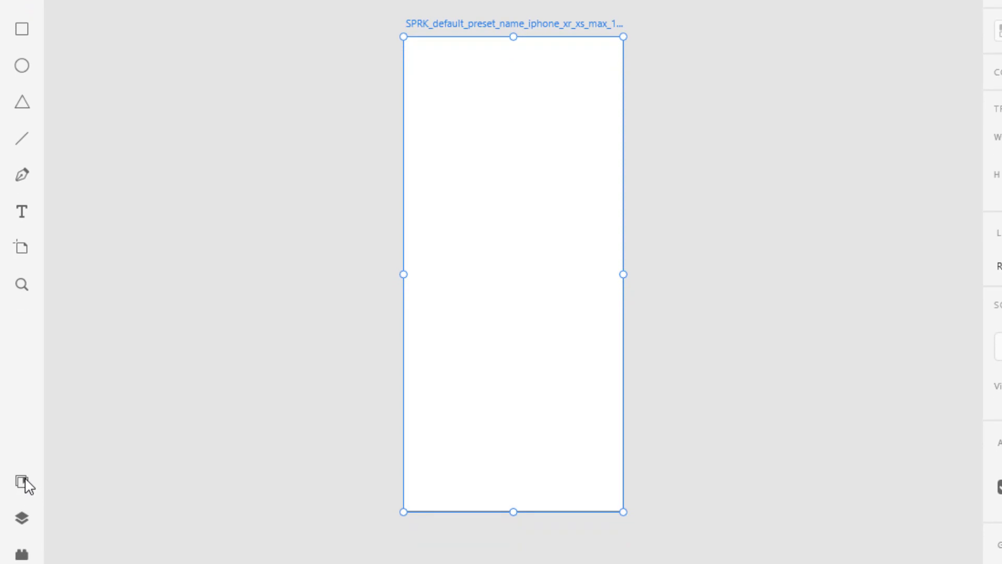
# View the document assets and libraries, and switch to the list of layers and artboards.
pyautogui.click(25, 482)
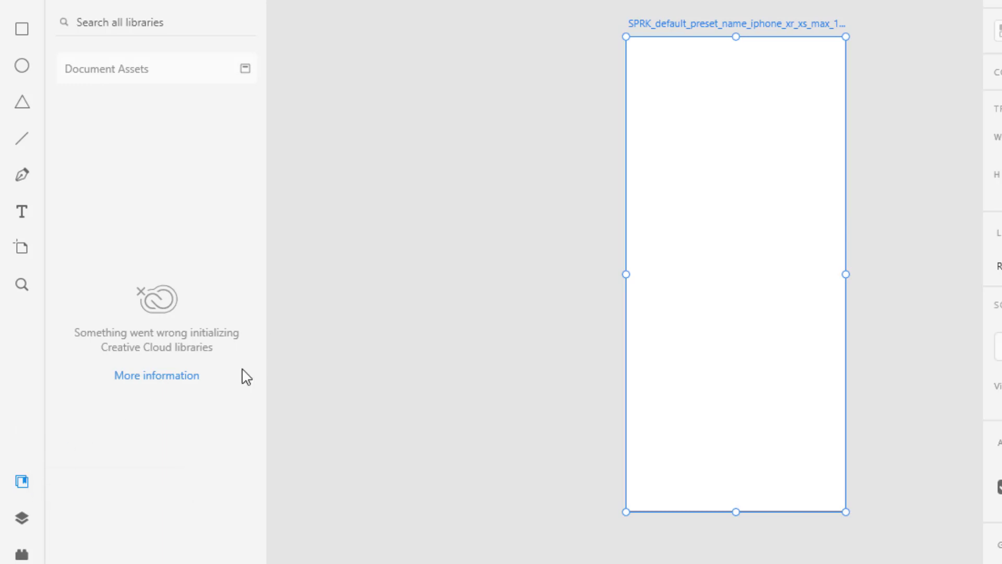
pyautogui.click(22, 481)
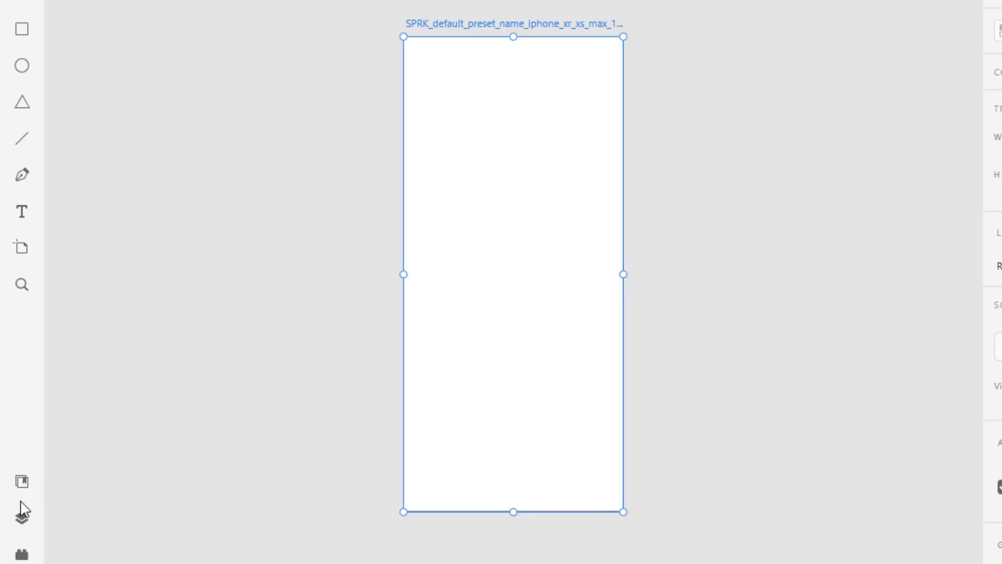
pyautogui.click(22, 518)
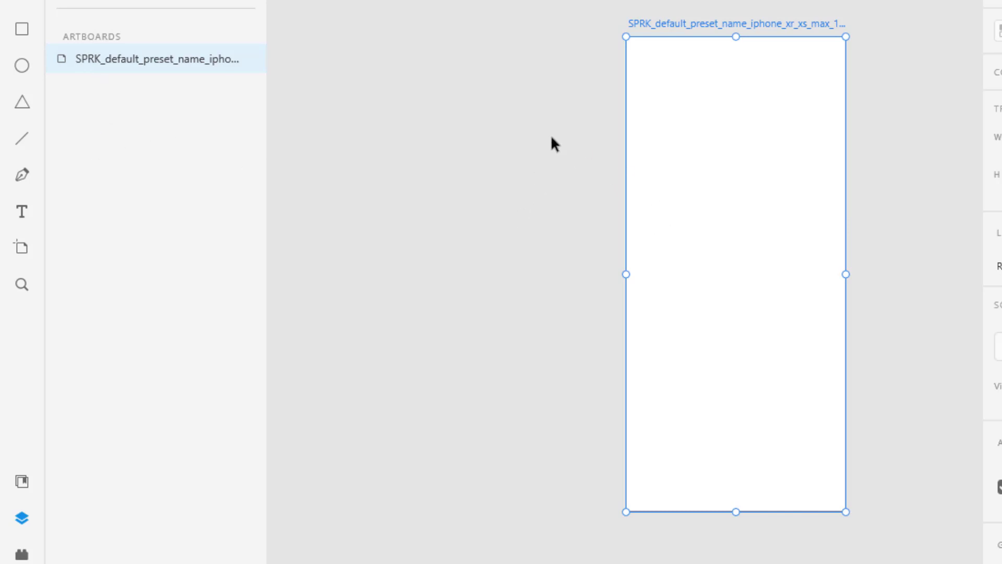
# Draw a wide ellipse on the pasteboard beside the artboard and start an empty text object below it.
pyautogui.click(22, 66)
pyautogui.moveTo(406, 81); pyautogui.dragTo(558, 188)
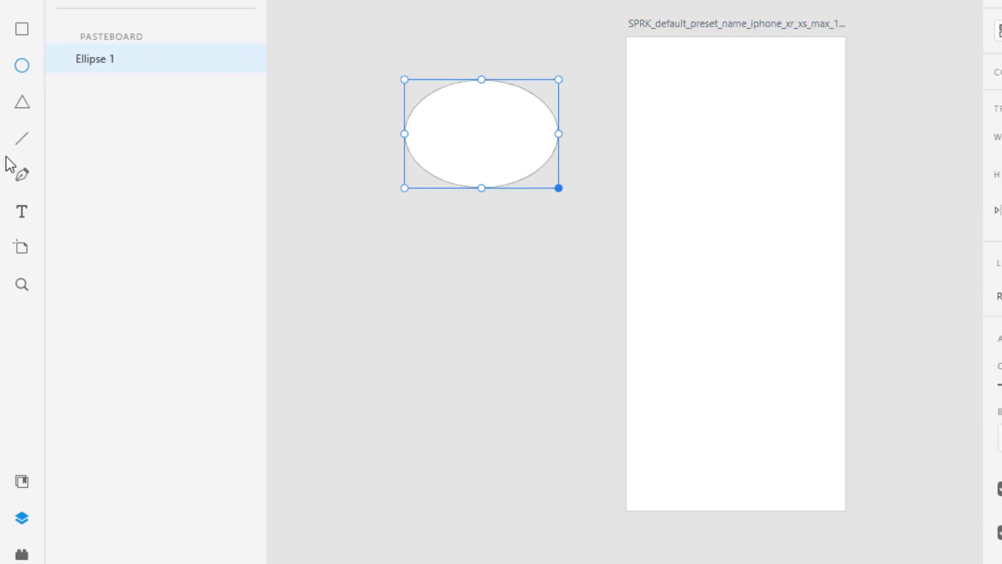
pyautogui.click(22, 211)
pyautogui.click(485, 276)
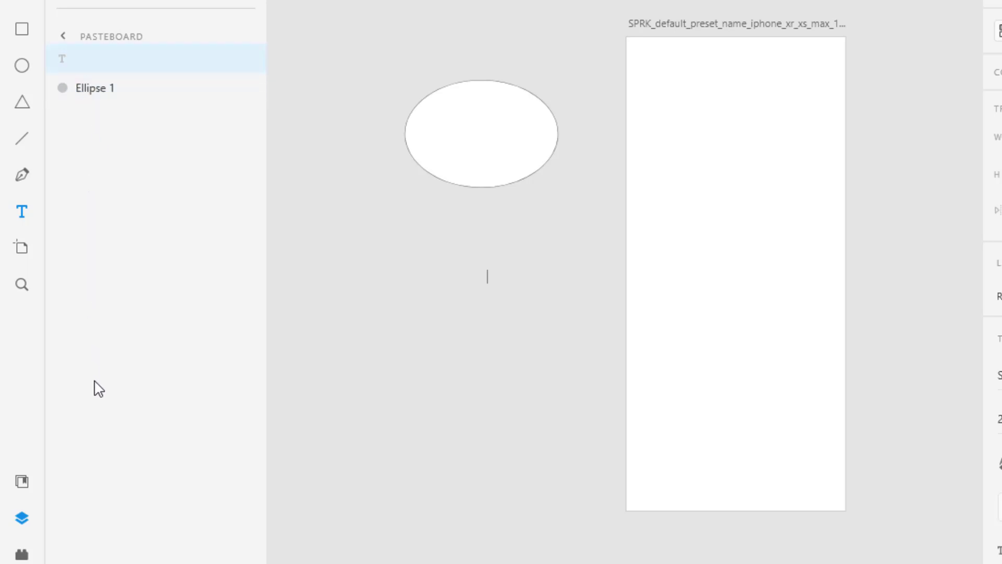
# Show the plugins area and try to stretch the pasteboard ellipse slightly downward.
pyautogui.click(21, 555)
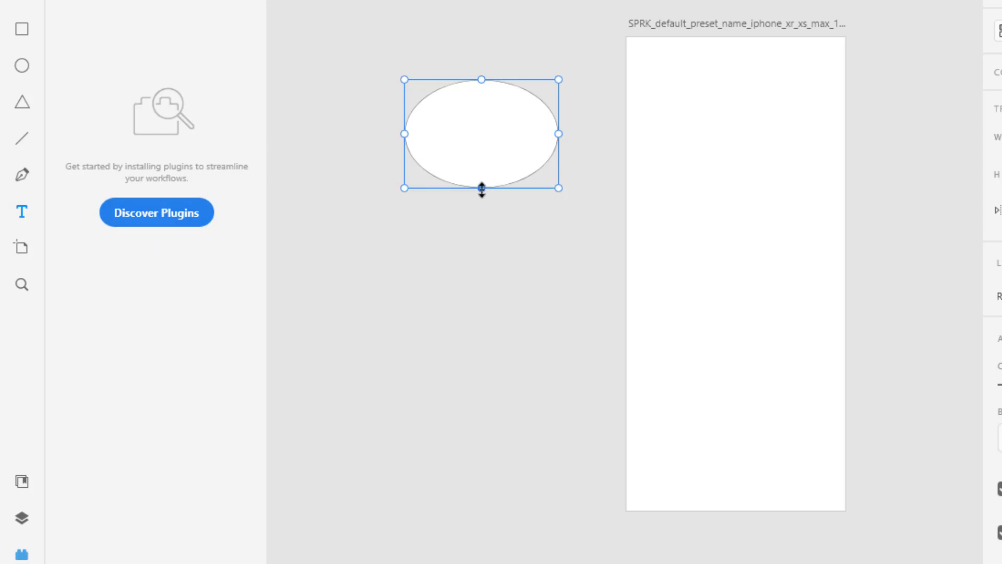
pyautogui.moveTo(481, 190); pyautogui.dragTo(483, 217)
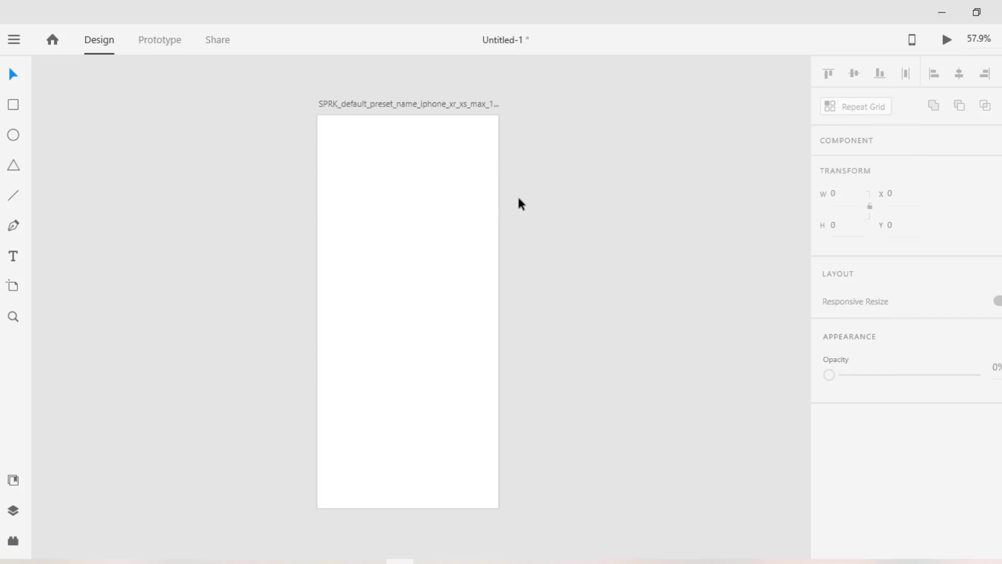
# Select the artboard and shift it horizontally by setting its X position to -38, raising it to -21, and finally entering -45.
pyautogui.click(386, 161)
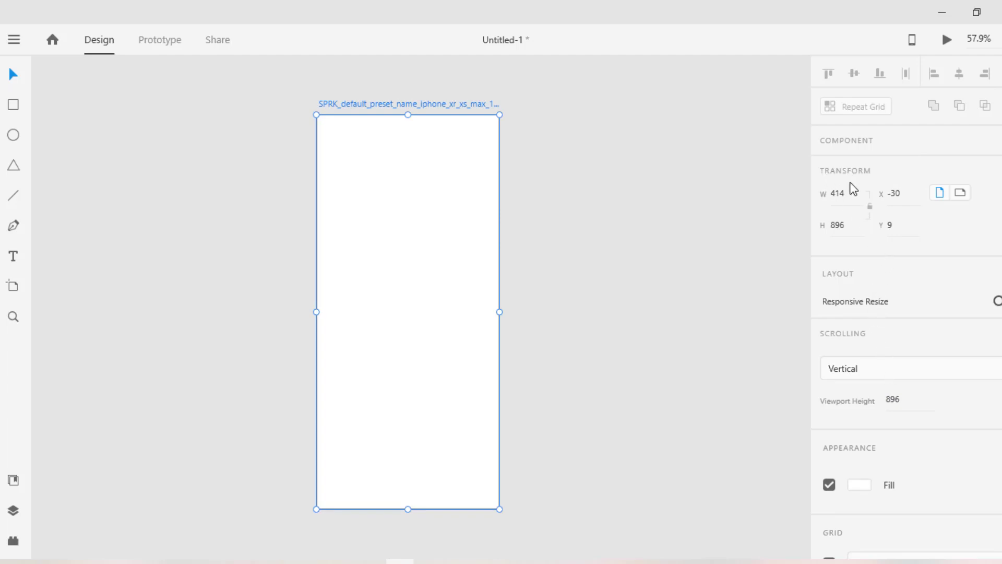
pyautogui.moveTo(848, 192); pyautogui.dragTo(819, 196)
pyautogui.moveTo(850, 225); pyautogui.dragTo(655, 234)
pyautogui.doubleClick(892, 194)
pyautogui.write('-38')
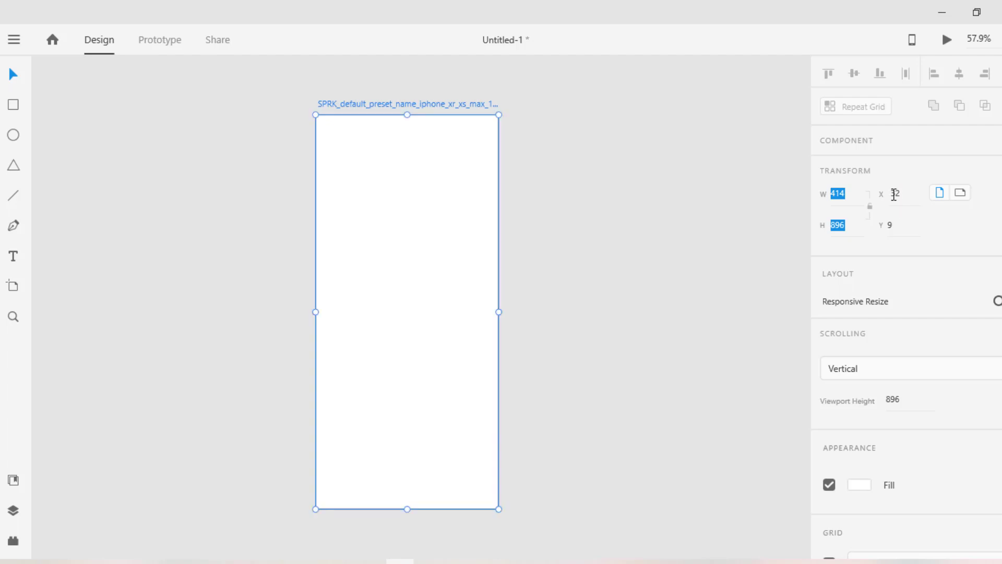
pyautogui.press('Return')
pyautogui.press('Up')
pyautogui.press('Up')
pyautogui.press('Up')
pyautogui.press('Up')
pyautogui.press('Up')
pyautogui.press('Up')
pyautogui.press('Up')
pyautogui.press('Up')
pyautogui.press('Up')
pyautogui.press('Up')
pyautogui.press('Up')
pyautogui.press('Up')
pyautogui.press('Up')
pyautogui.press('Up')
pyautogui.press('Up')
pyautogui.press('Up')
pyautogui.press('Up')
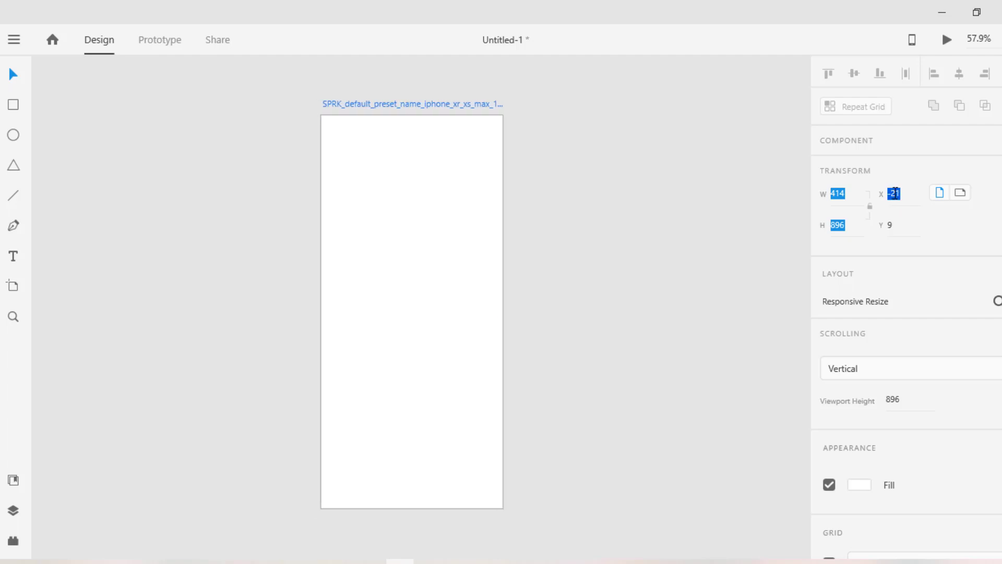
pyautogui.write('-45')
pyautogui.press('Return')
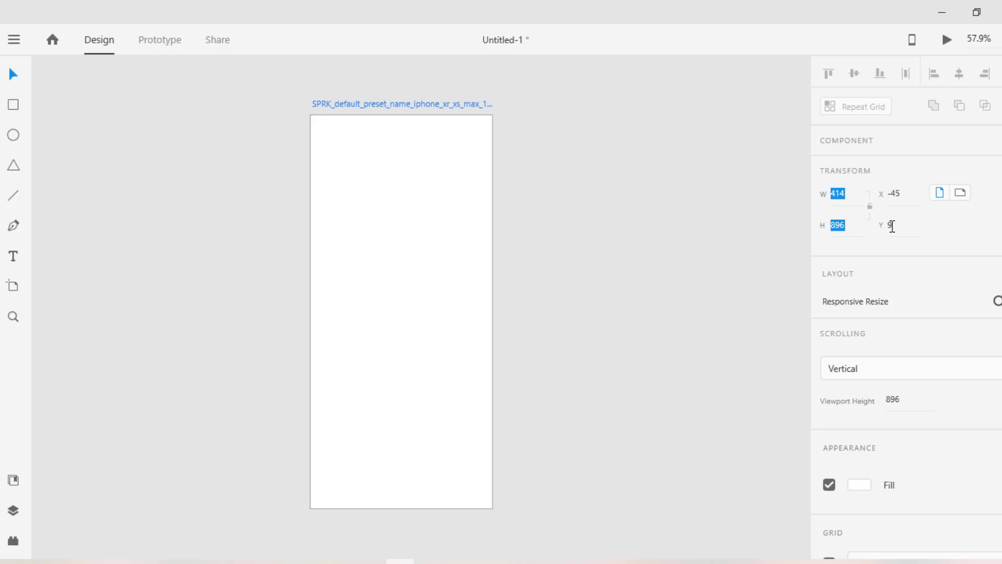
# Set the artboard's Y position to -6, readjust it to 33, and try the landscape orientation before returning to portrait.
pyautogui.doubleClick(890, 225)
pyautogui.write('-6')
pyautogui.press('Return')
pyautogui.moveTo(891, 245); pyautogui.dragTo(893, 215)
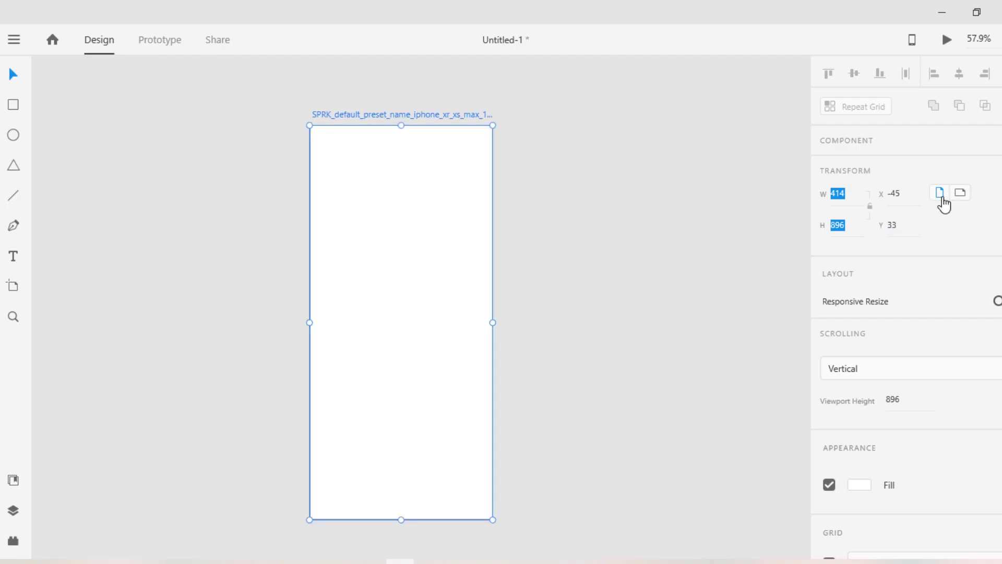
pyautogui.click(959, 196)
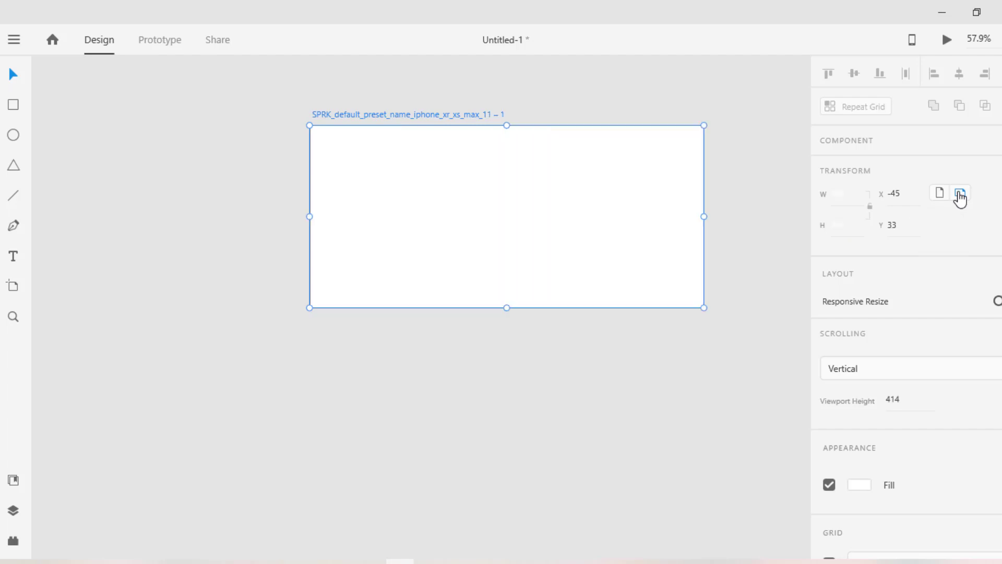
pyautogui.click(940, 194)
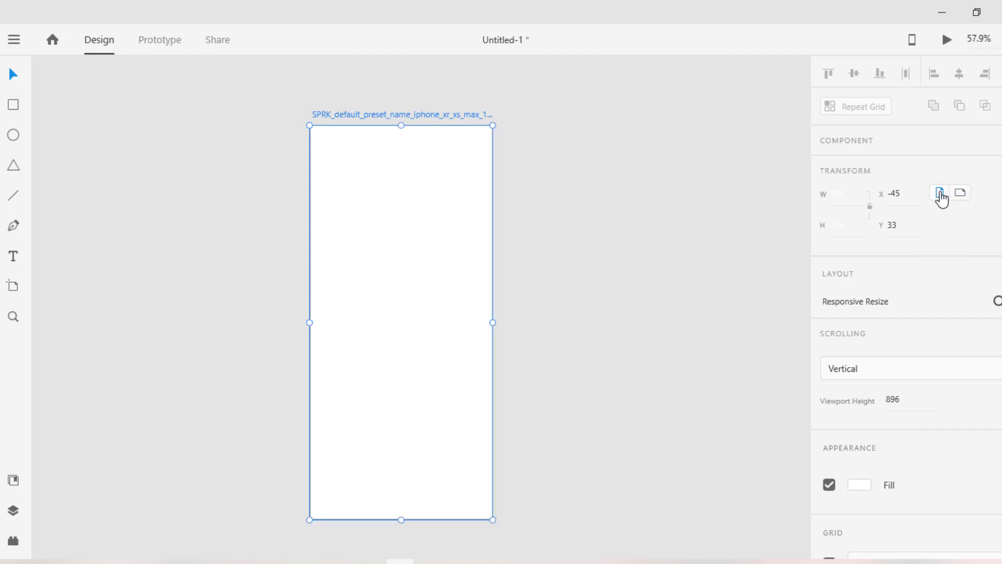
# Fill the artboard with a bright pink solid color.
pyautogui.scroll(-2, 934, 280)
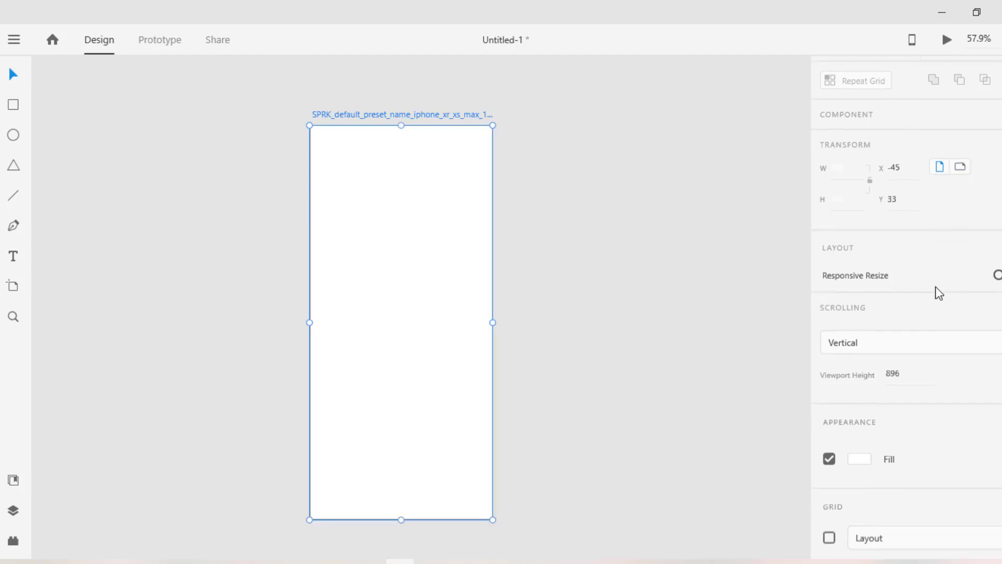
pyautogui.click(859, 452)
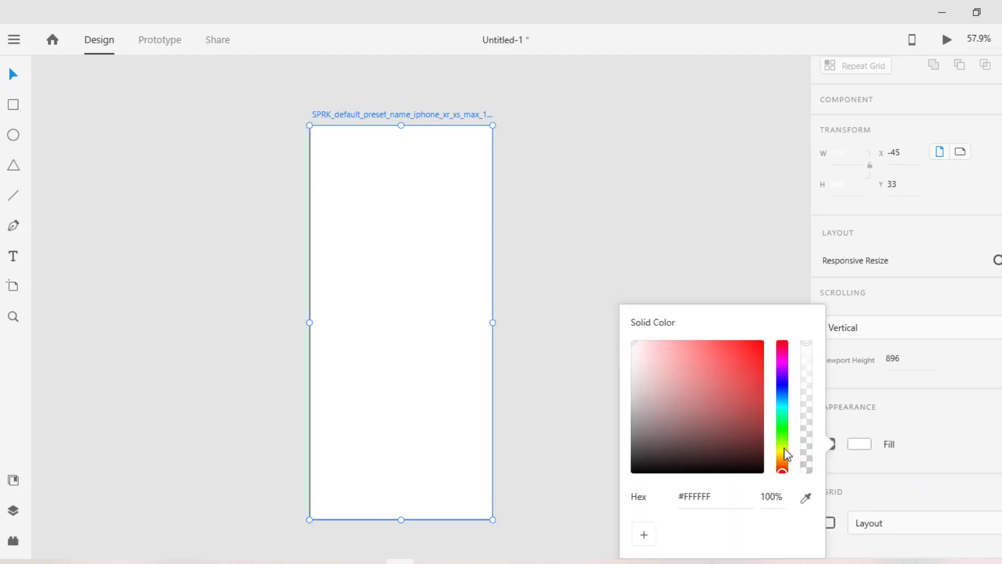
pyautogui.moveTo(747, 351); pyautogui.dragTo(781, 345)
pyautogui.click(782, 358)
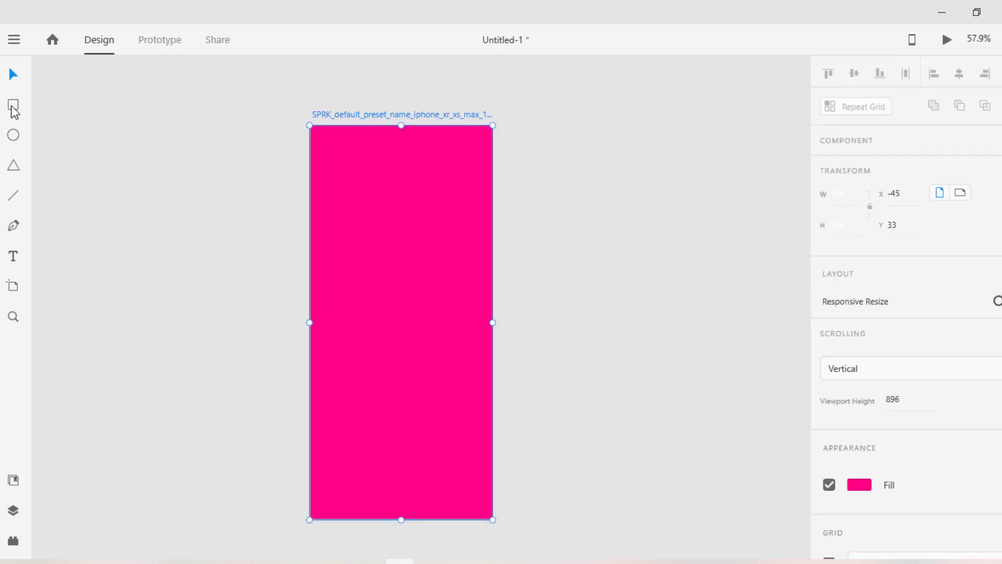
# Draw a rectangle in the upper part of the pink artboard at about X 114, Y 119, and view its appearance properties.
pyautogui.click(13, 105)
pyautogui.moveTo(362, 179)
pyautogui.mouseDown()
pyautogui.moveTo(365, 239)
pyautogui.moveTo(468, 263)
pyautogui.mouseUp()
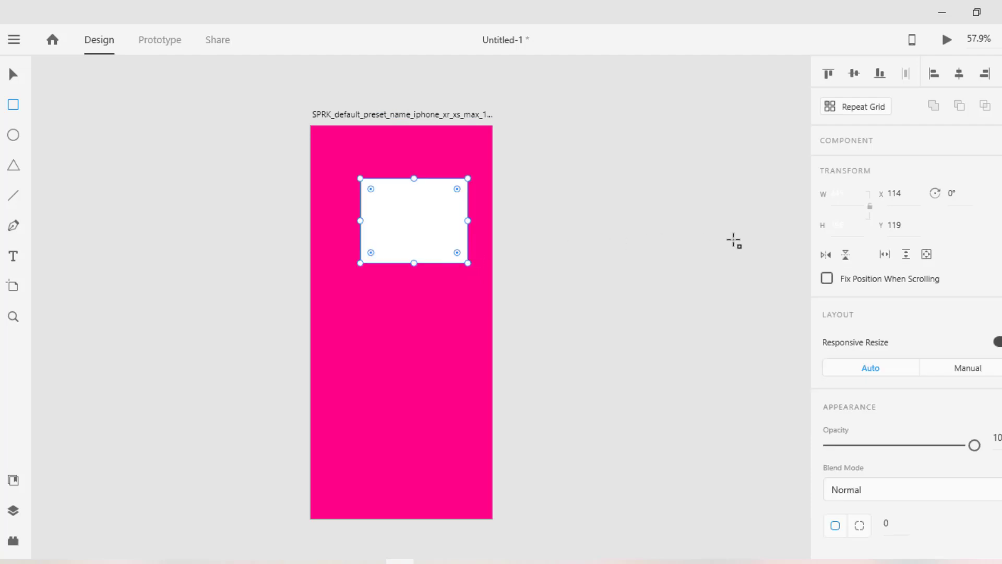
pyautogui.scroll(-5, 935, 380)
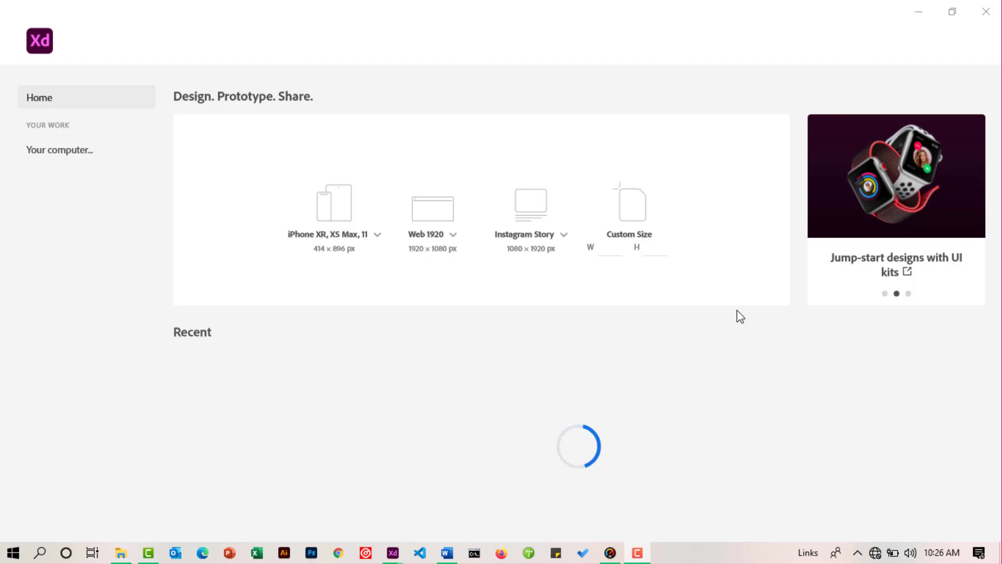
# Start a new design from the iPhone XR, XS Max, 11 preset and select its artboard.
pyautogui.click(378, 236)
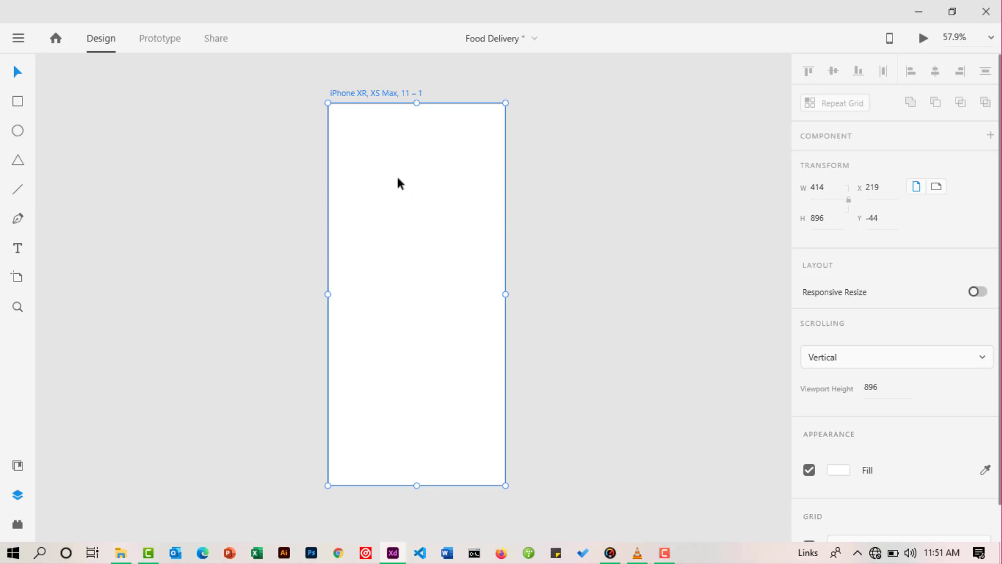
pyautogui.click(543, 219)
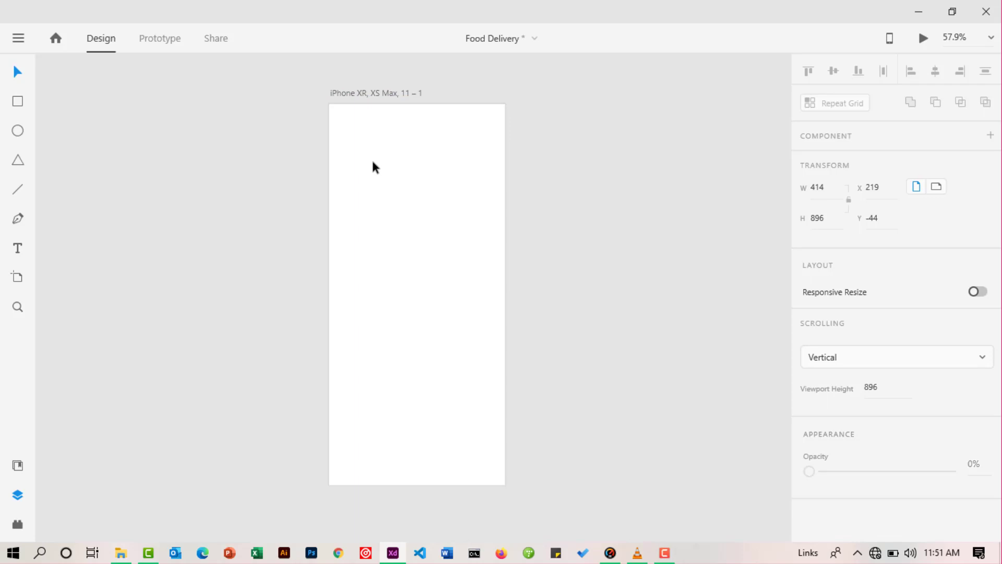
pyautogui.click(384, 125)
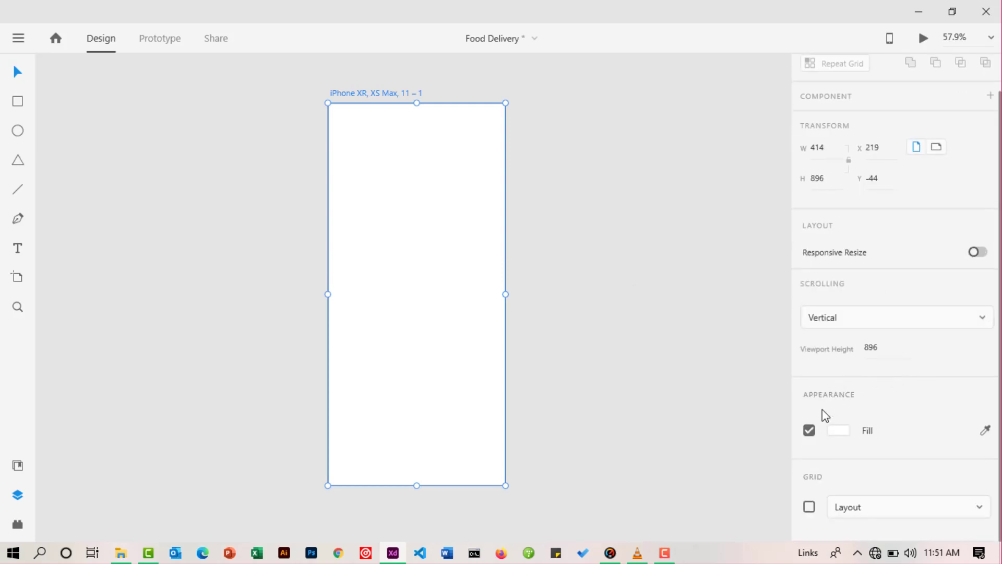
# Change the artboard's fill to light gray #F5F5F5 and save that color as a swatch.
pyautogui.click(838, 431)
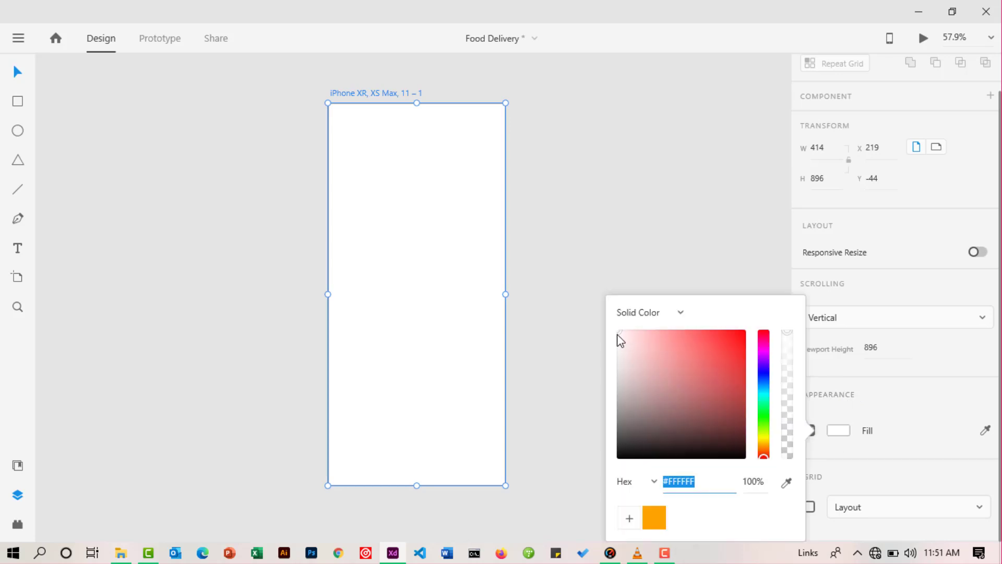
pyautogui.moveTo(618, 340); pyautogui.dragTo(618, 341)
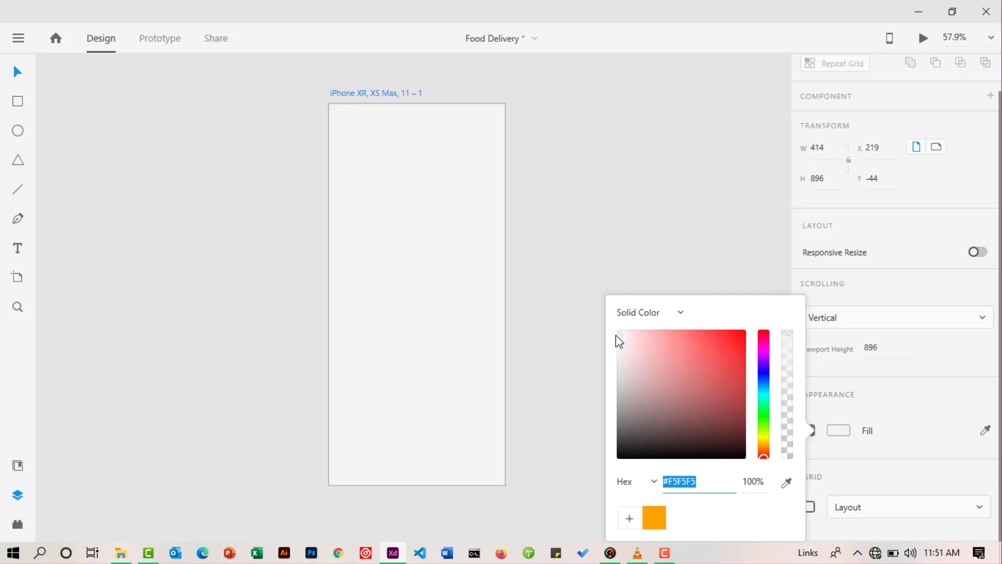
pyautogui.moveTo(618, 342); pyautogui.dragTo(619, 342)
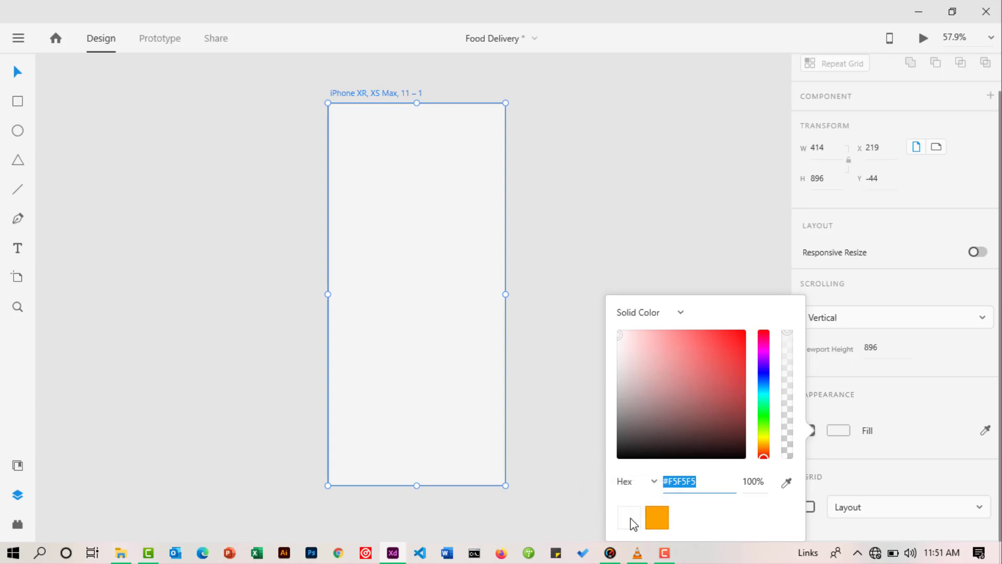
pyautogui.click(629, 518)
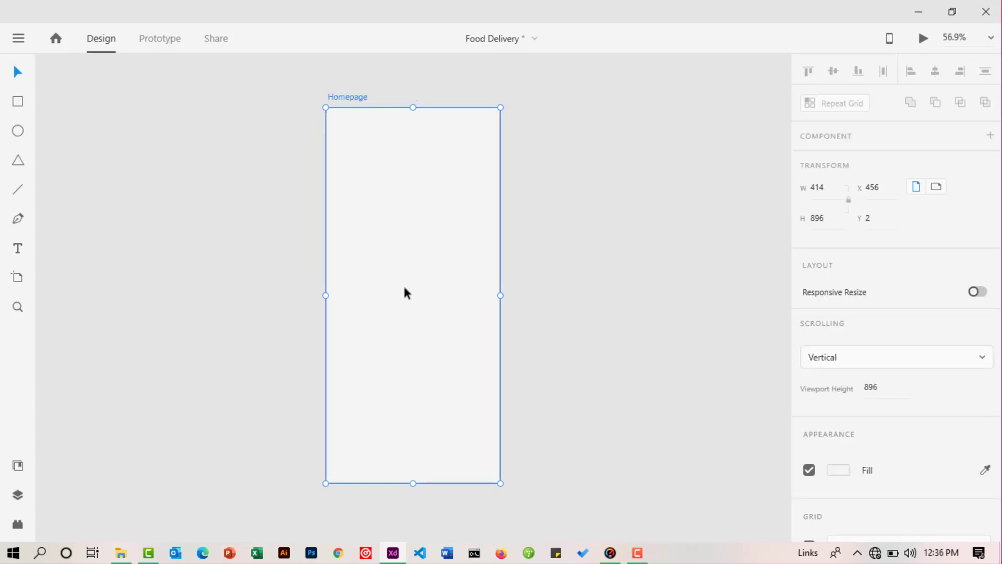
# Switch to File Explorer and import the chicken vector icon from the Food Delivery folder onto the Homepage artboard.
pyautogui.click(255, 317)
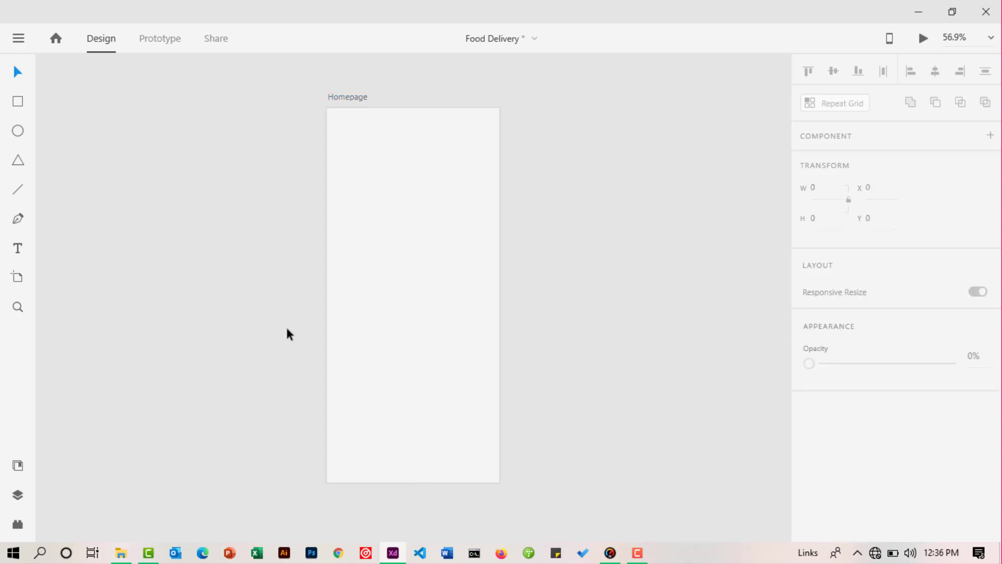
pyautogui.click(121, 553)
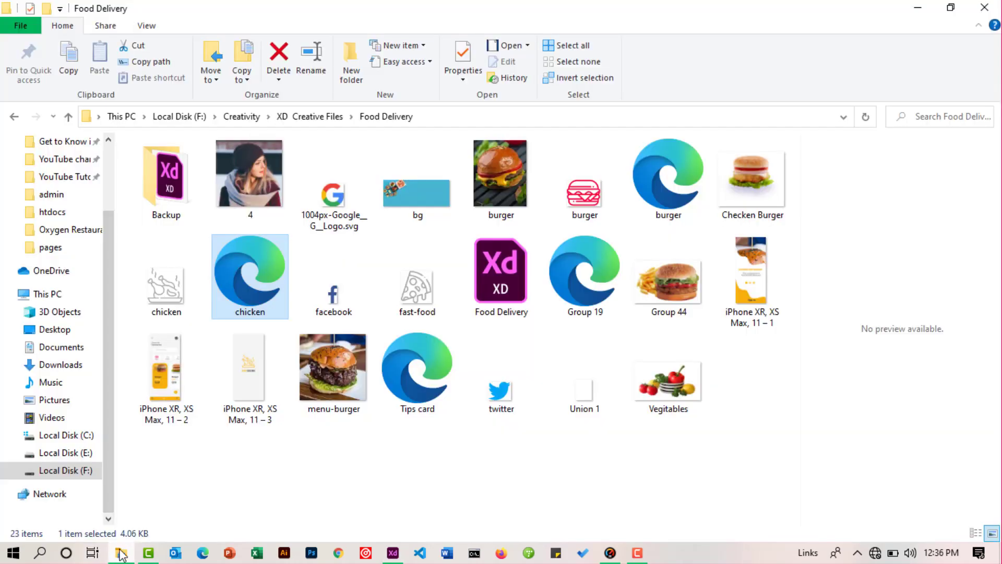
pyautogui.moveTo(230, 274); pyautogui.dragTo(417, 288)
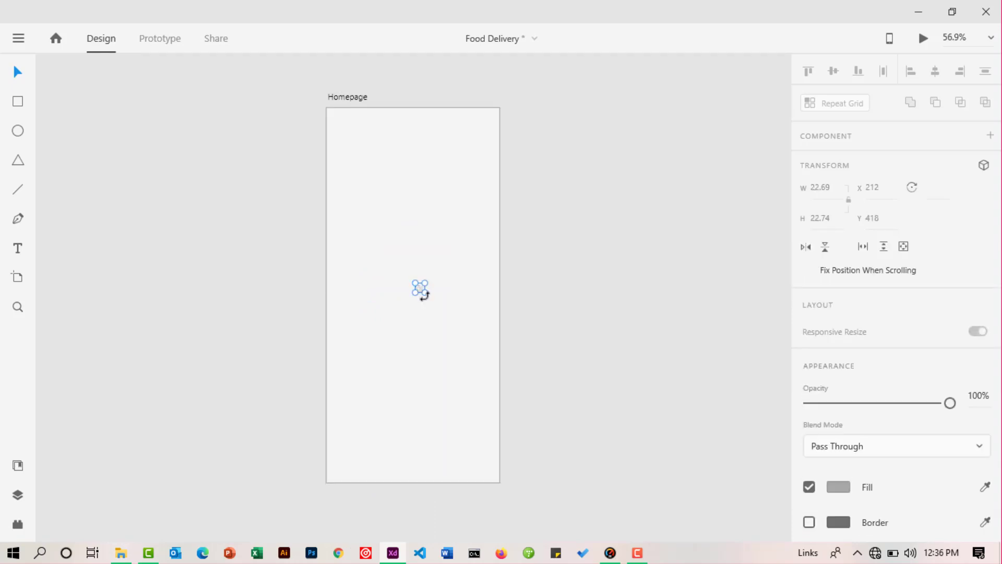
# Enlarge the chicken icon proportionally to about 163 by 163 and center it vertically and horizontally on the artboard.
pyautogui.moveTo(425, 294); pyautogui.dragTo(459, 327)
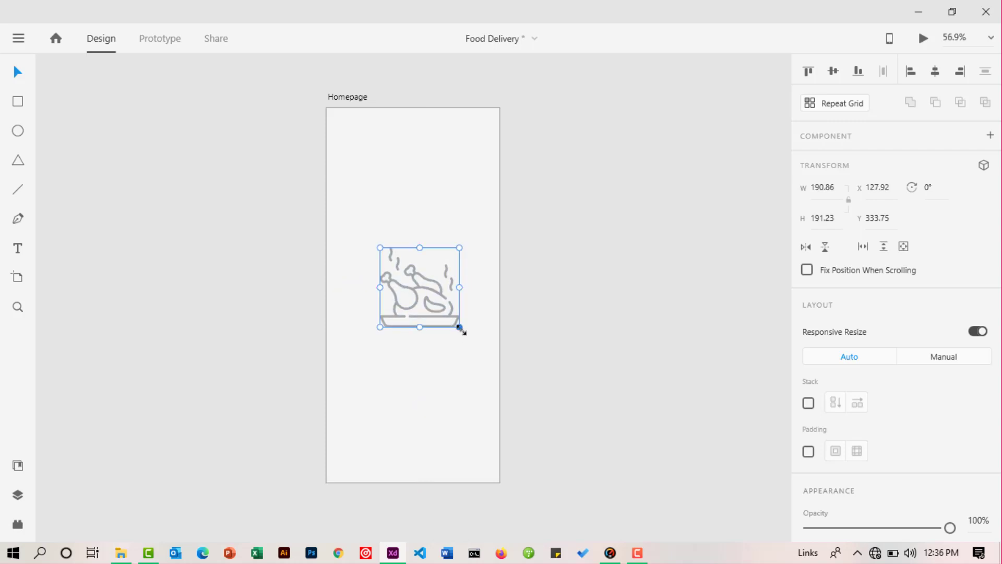
pyautogui.moveTo(461, 329); pyautogui.dragTo(454, 321)
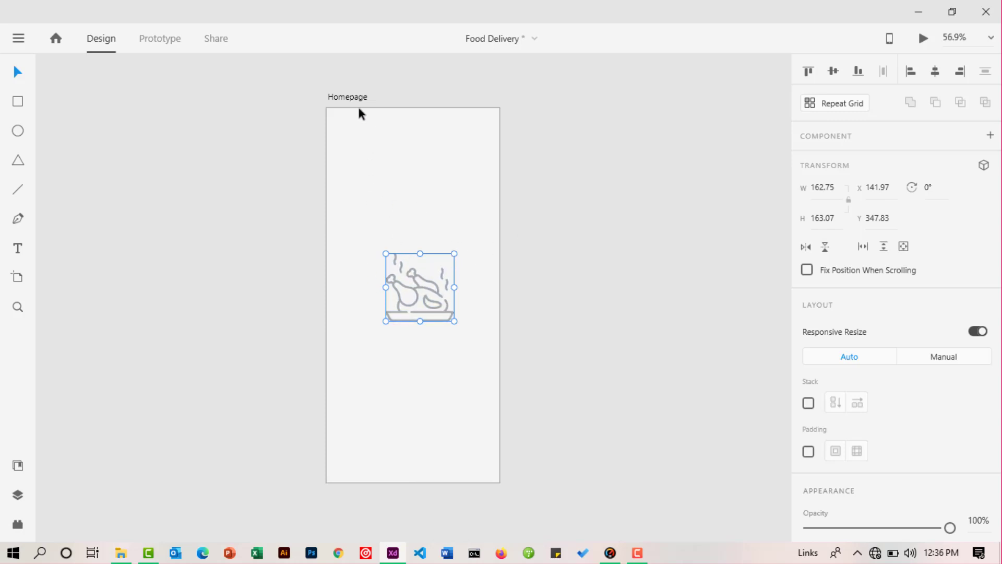
pyautogui.click(833, 75)
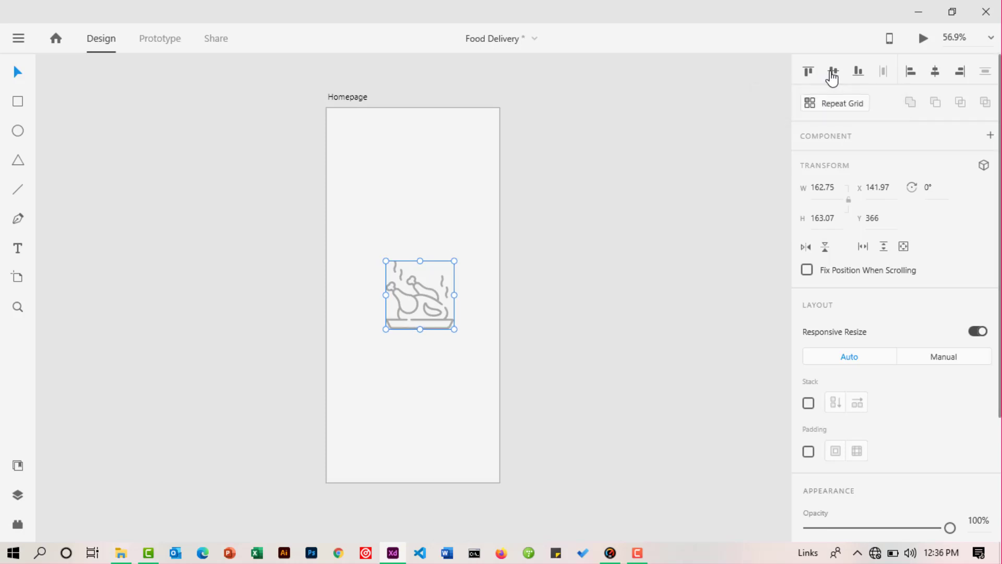
pyautogui.click(937, 78)
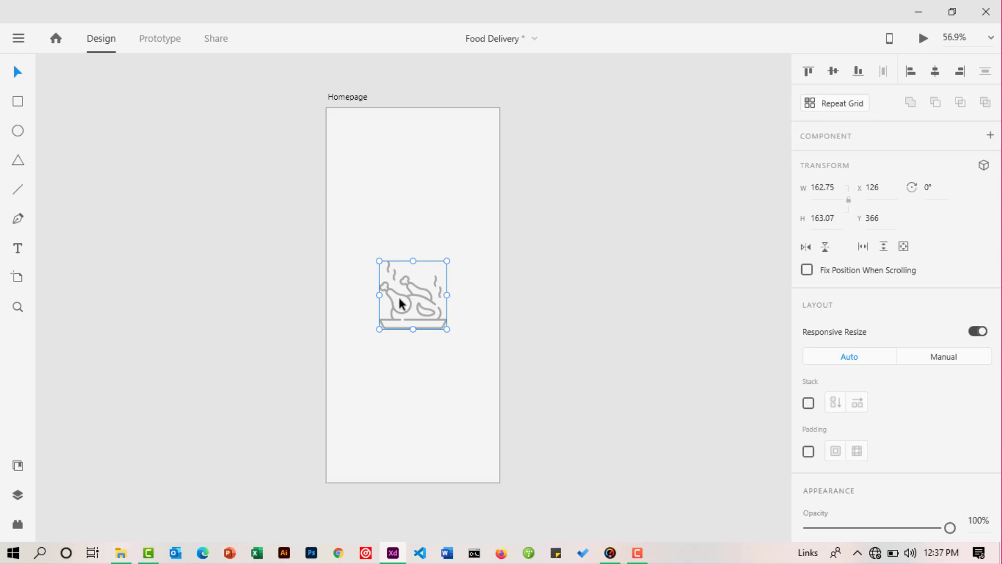
# Set the chicken icon's fill color to #FFB300 and save it as a swatch.
pyautogui.scroll(-5, 881, 378)
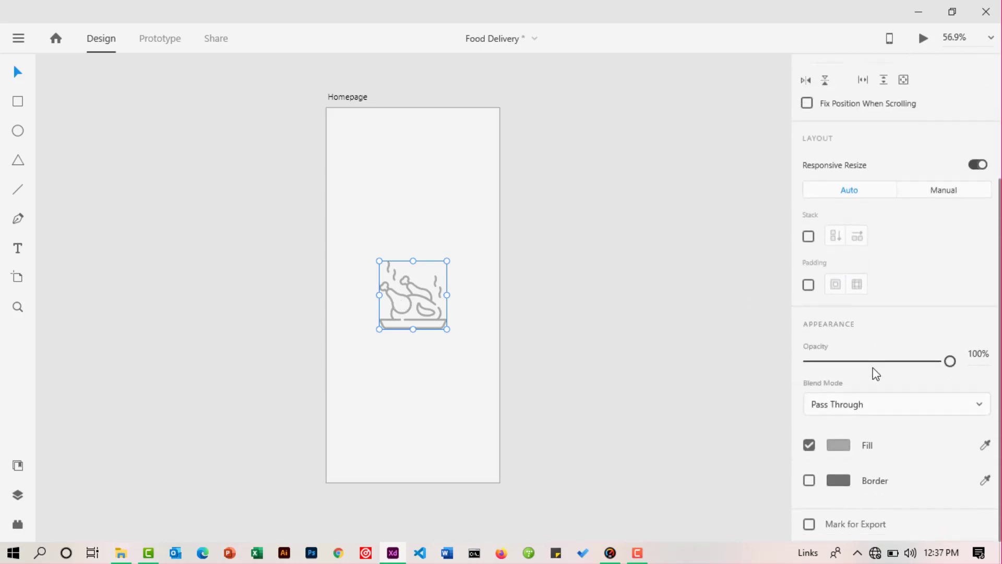
pyautogui.click(838, 442)
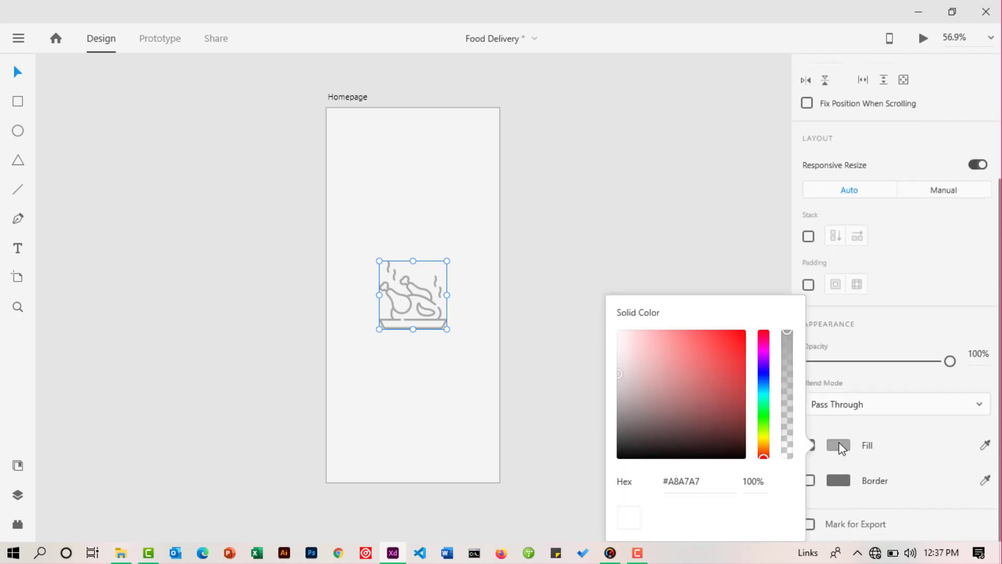
pyautogui.click(711, 480)
pyautogui.moveTo(710, 481); pyautogui.dragTo(662, 480)
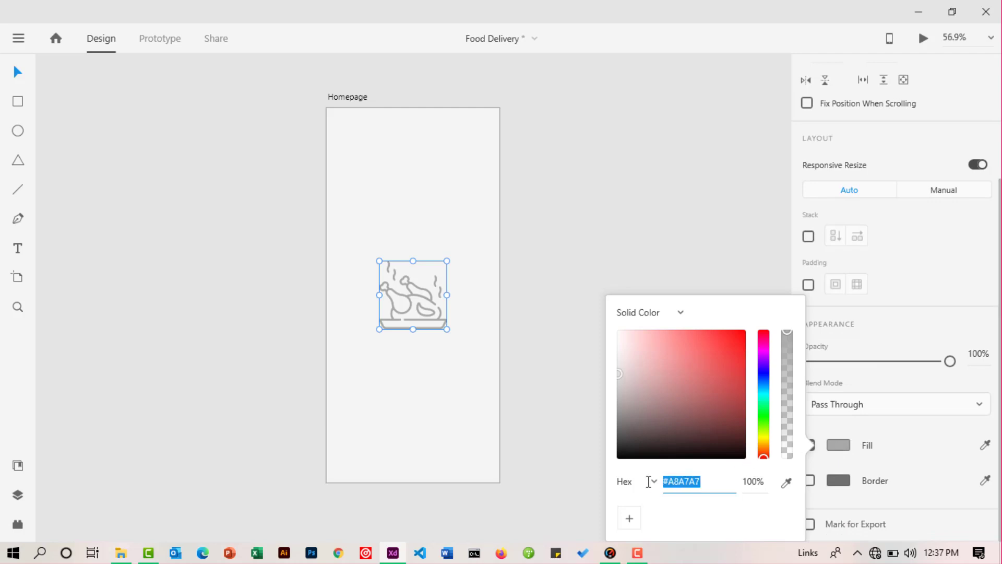
pyautogui.write('#FFB300')
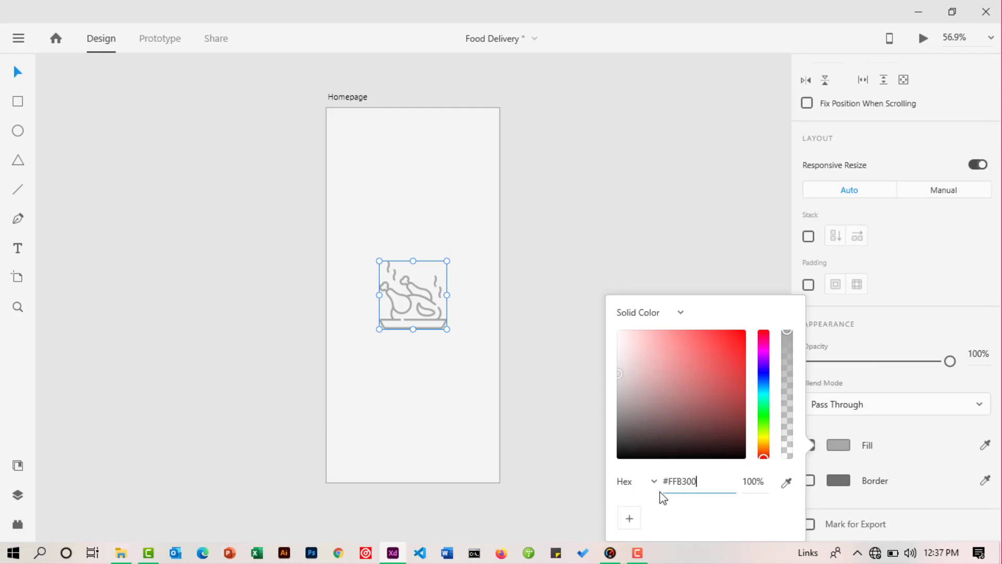
pyautogui.press('Return')
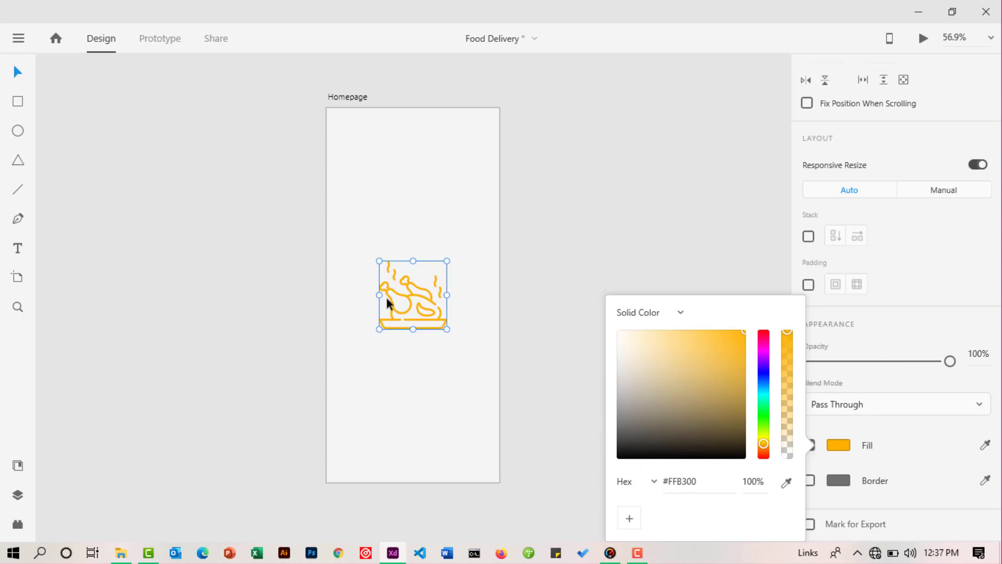
pyautogui.click(630, 522)
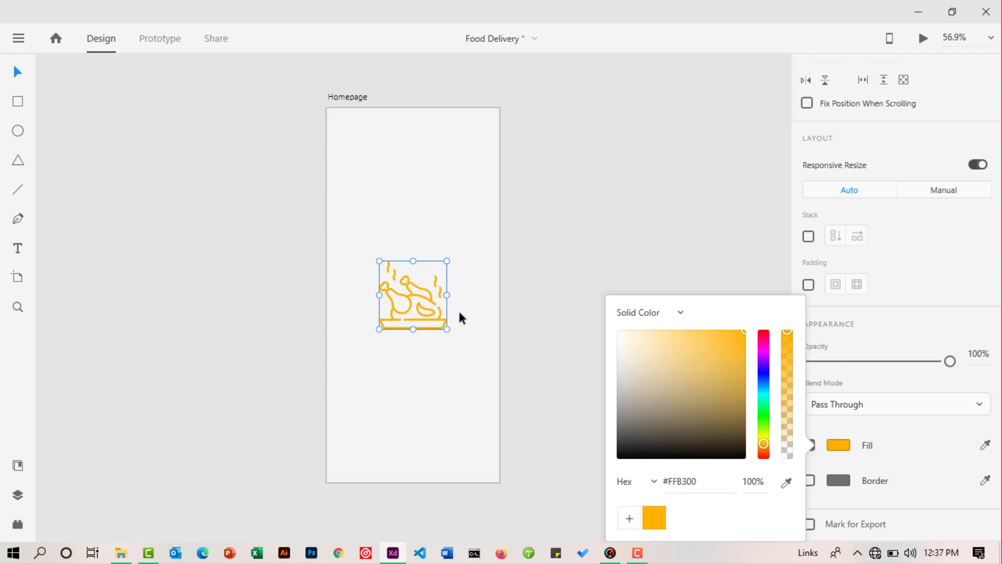
pyautogui.click(855, 467)
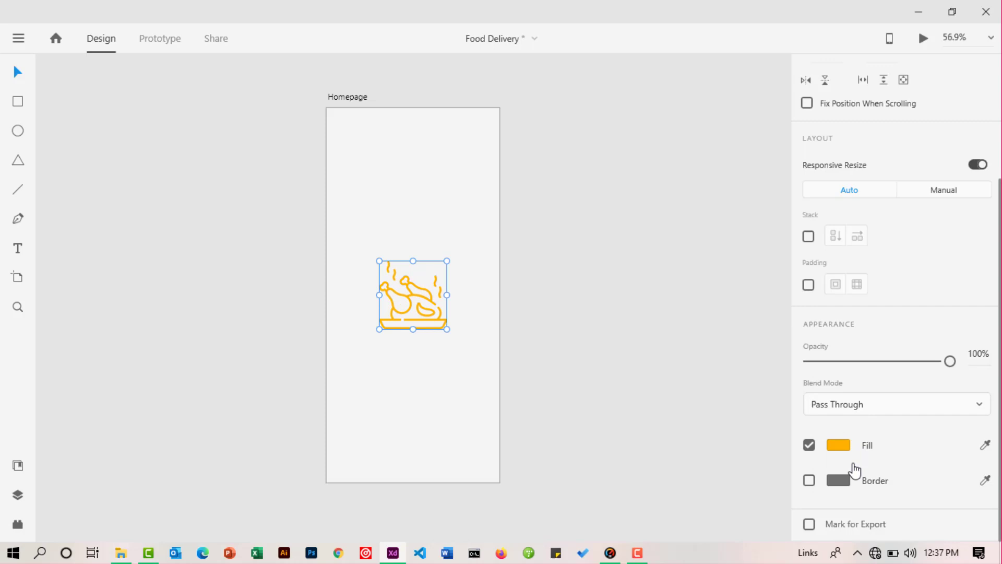
# Add a border to the chicken icon, color it with the saved #FFB300 swatch, and deselect the icon.
pyautogui.click(809, 480)
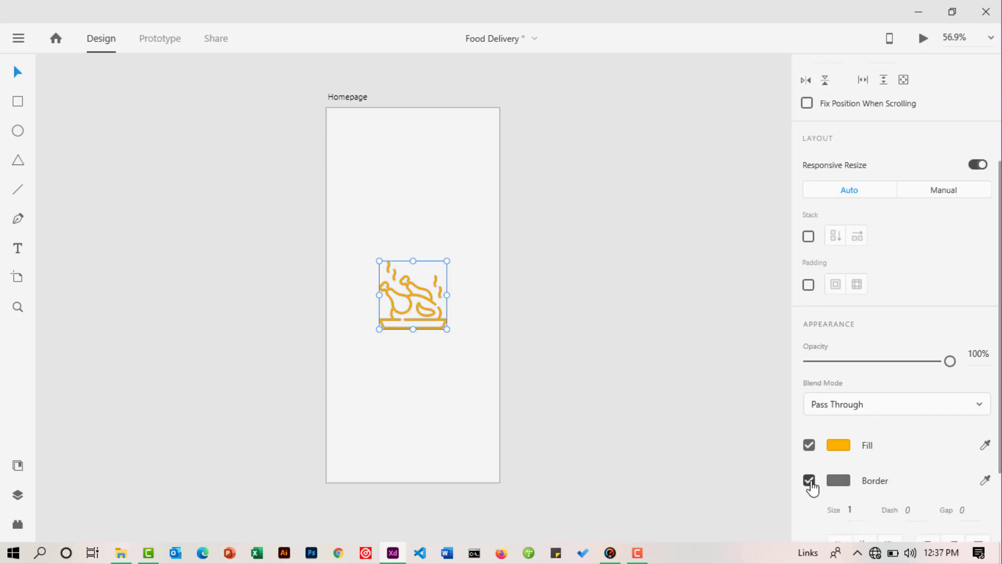
pyautogui.click(835, 482)
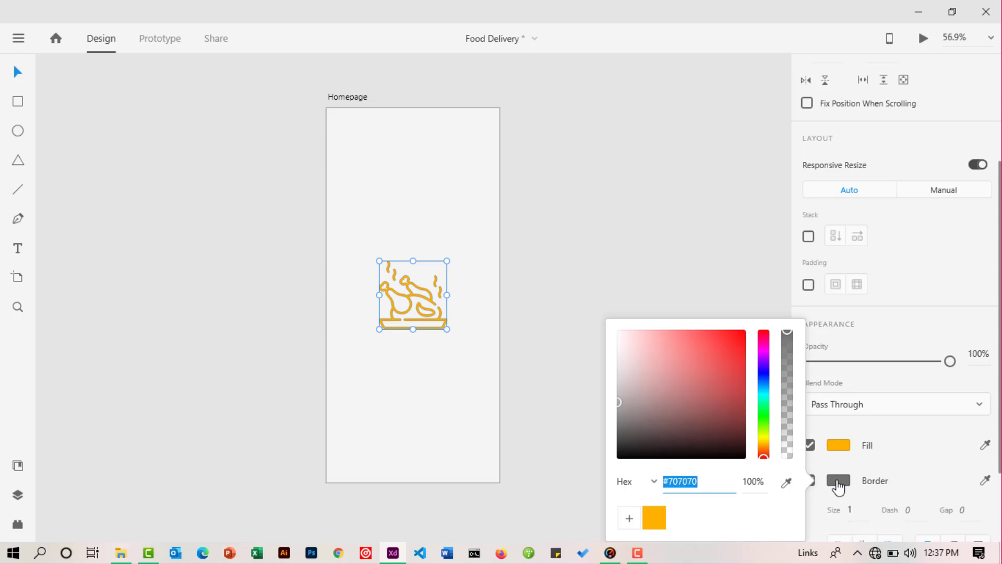
pyautogui.click(658, 518)
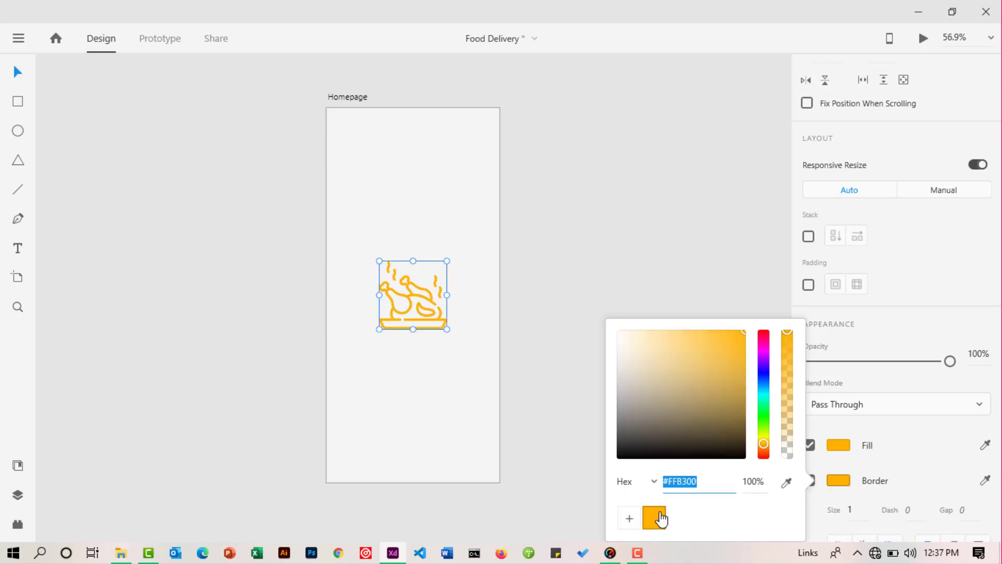
pyautogui.click(531, 340)
pyautogui.click(410, 300)
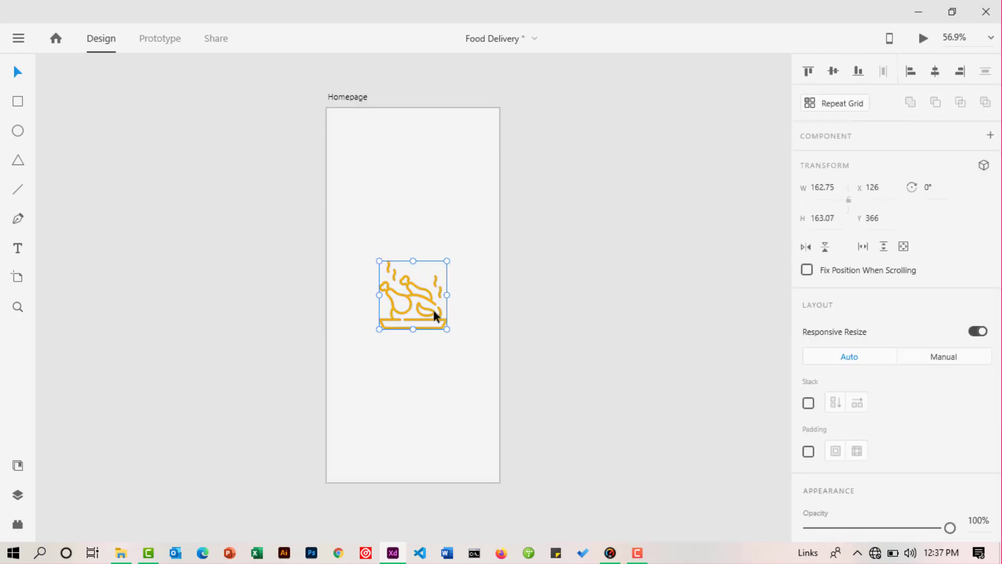
pyautogui.click(554, 356)
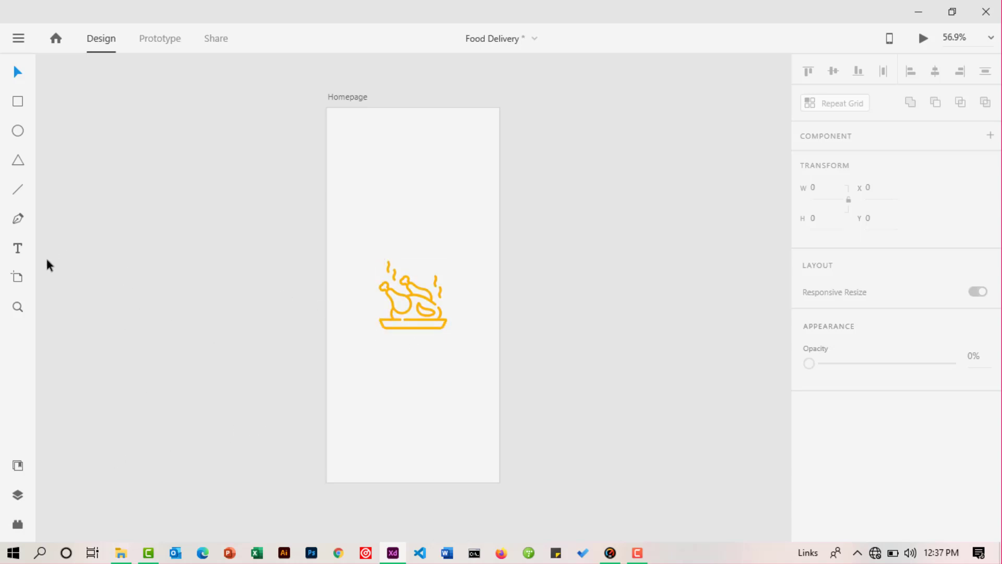
# Add the text EATMORE to the Homepage artboard and shrink it to font size 44 directly below the chicken icon.
pyautogui.click(18, 250)
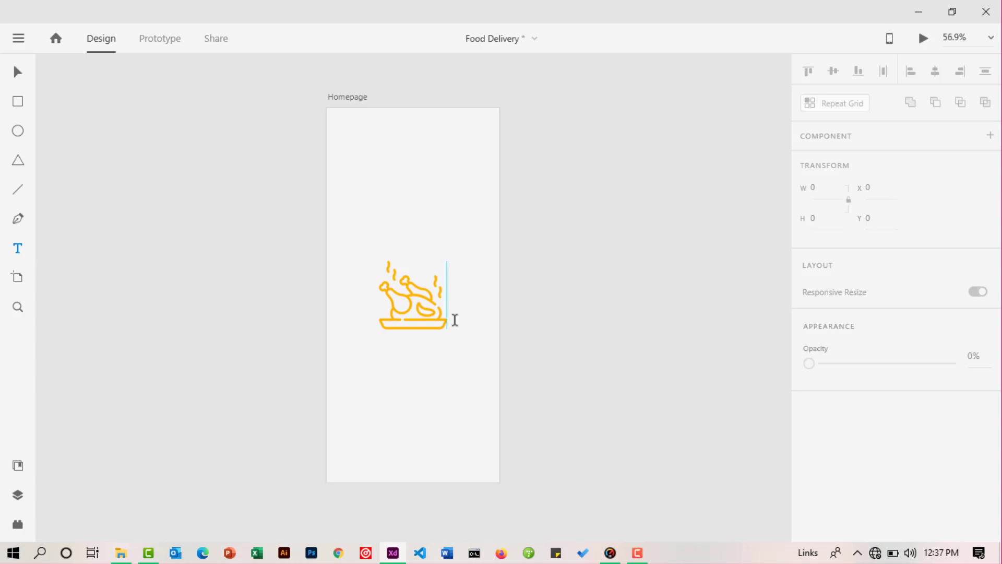
pyautogui.click(388, 371)
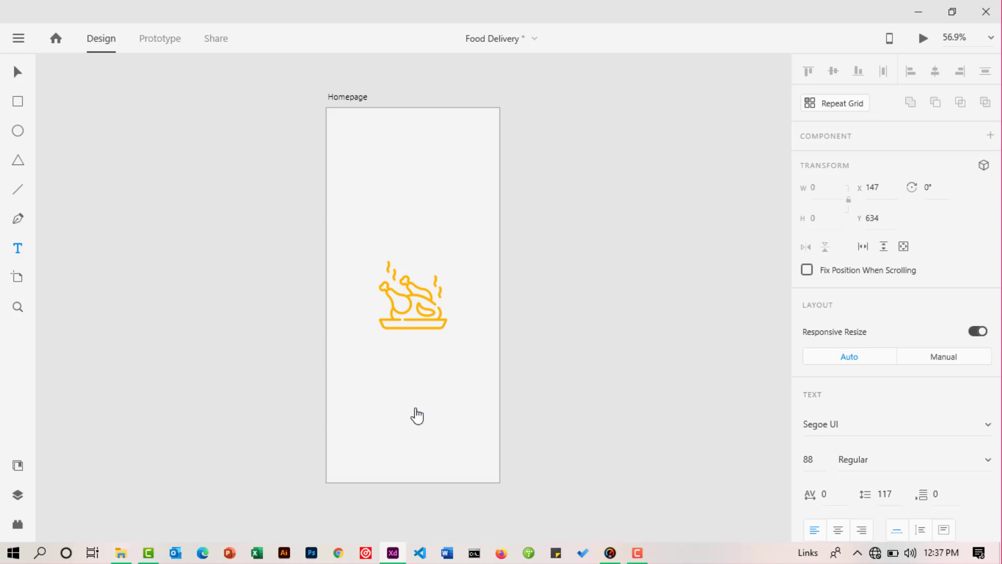
pyautogui.write('EA')
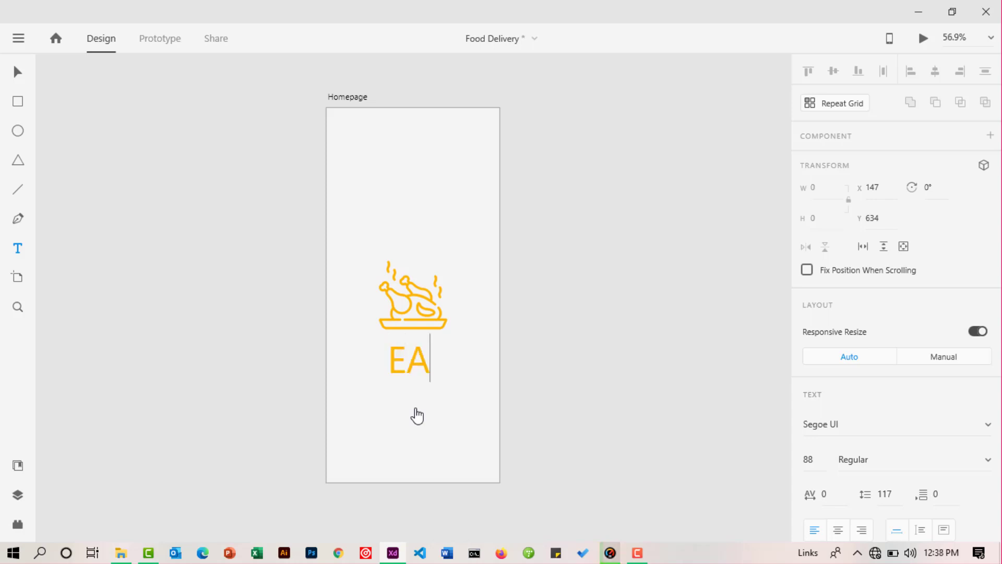
pyautogui.write('TM')
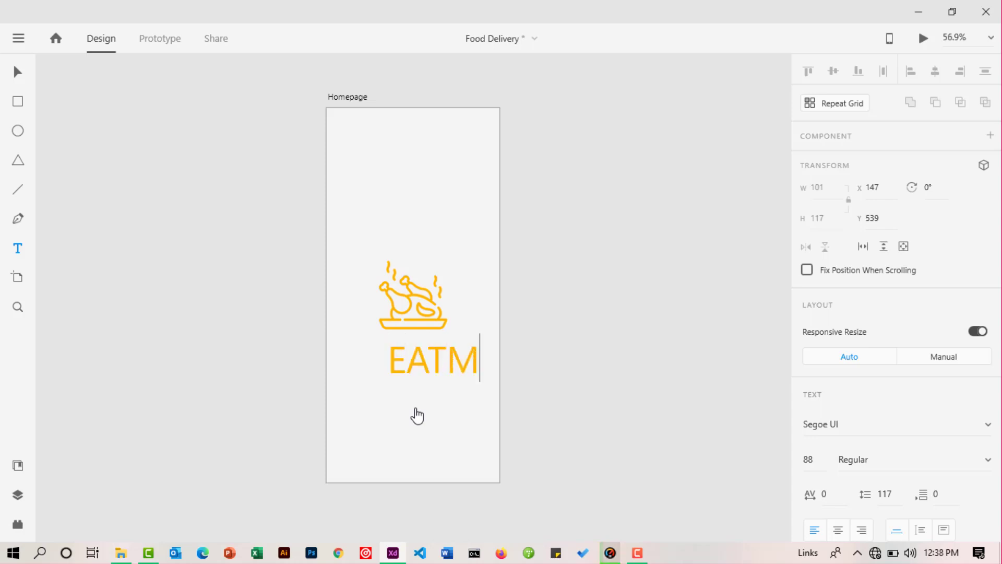
pyautogui.write('ORE')
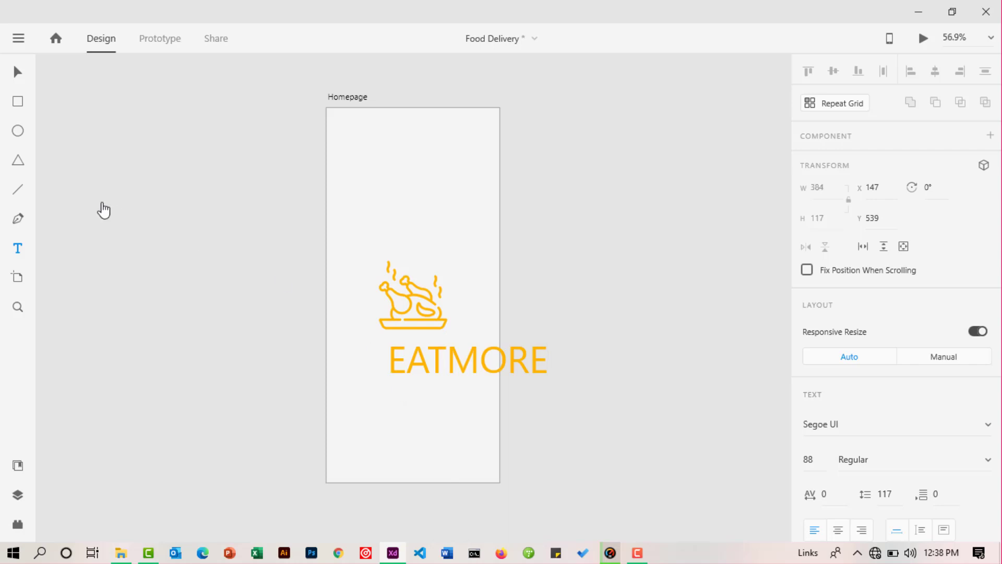
pyautogui.click(17, 71)
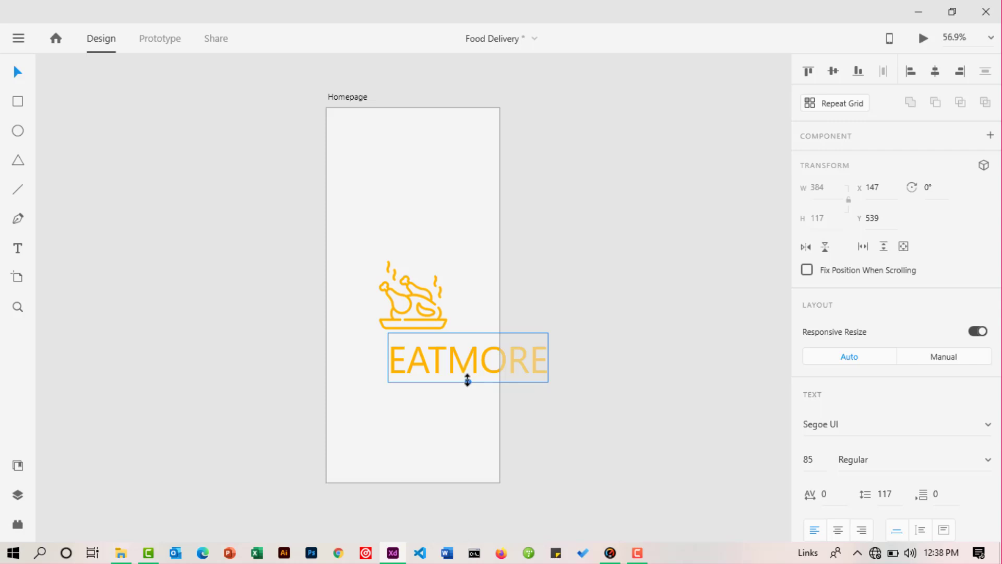
pyautogui.moveTo(467, 380); pyautogui.dragTo(409, 345)
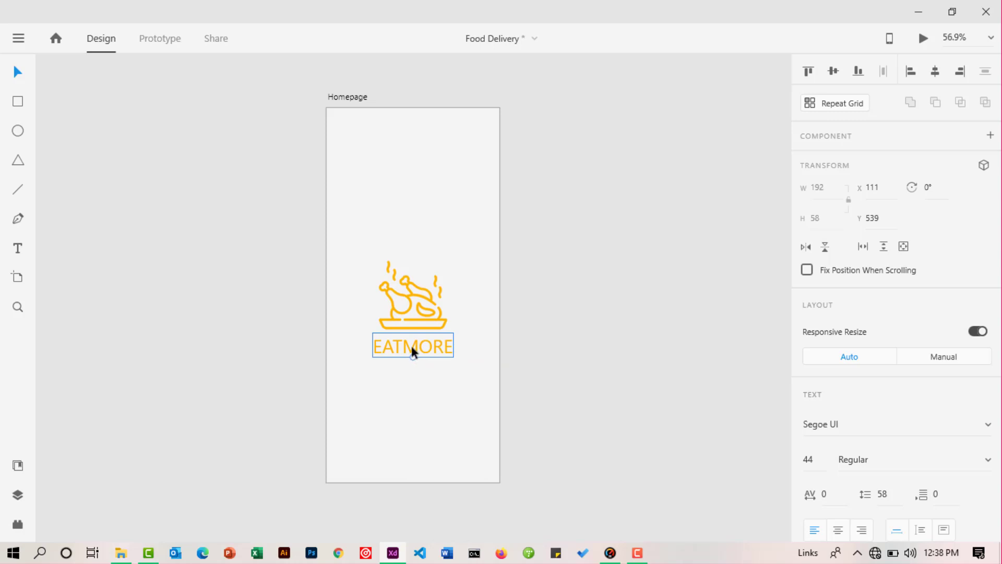
# Change the font of the EATMORE text to Roboto.
pyautogui.doubleClick(411, 347)
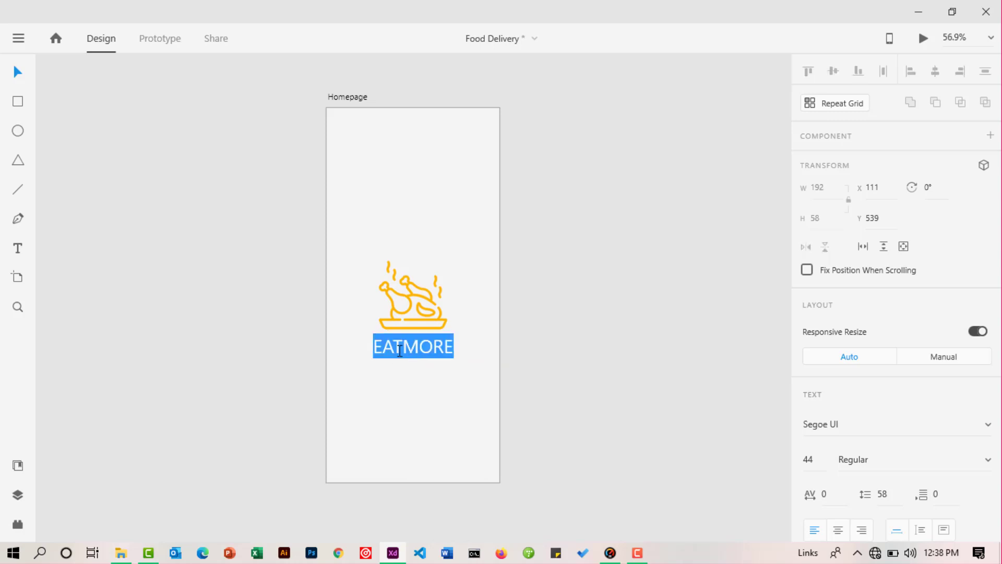
pyautogui.scroll(-1, 887, 395)
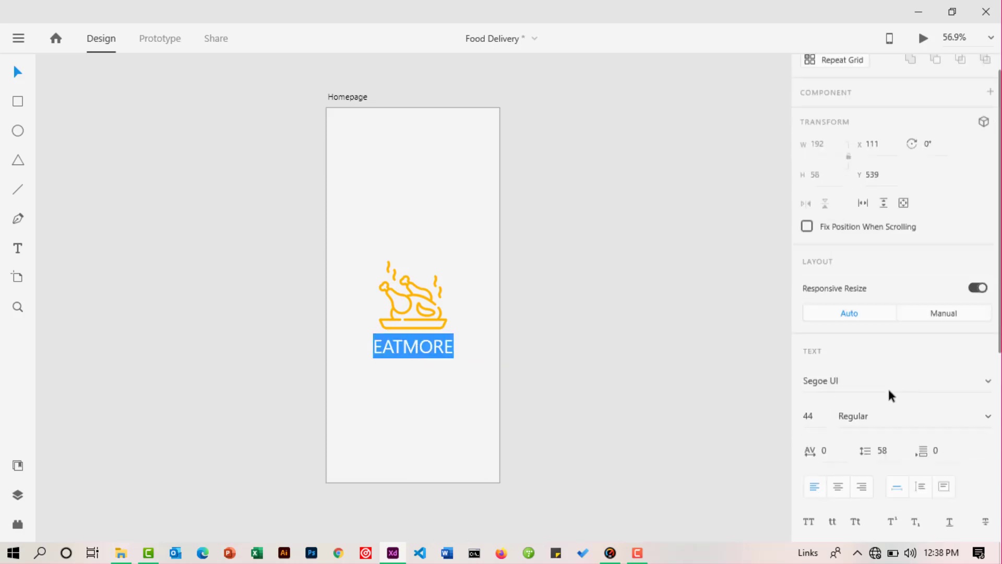
pyautogui.scroll(-2, 891, 395)
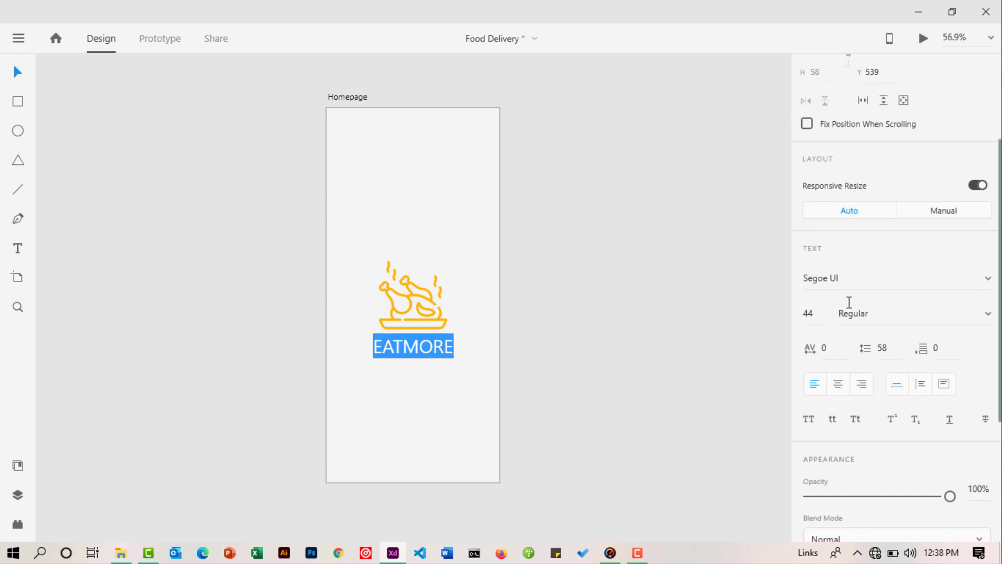
pyautogui.click(850, 277)
pyautogui.click(807, 274)
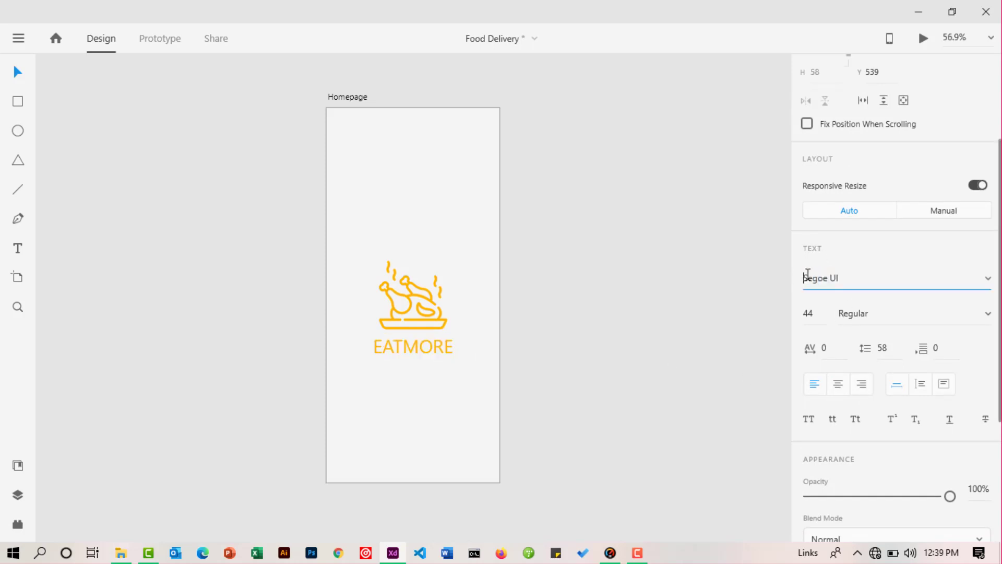
pyautogui.moveTo(808, 274); pyautogui.dragTo(845, 277)
pyautogui.write('RoT')
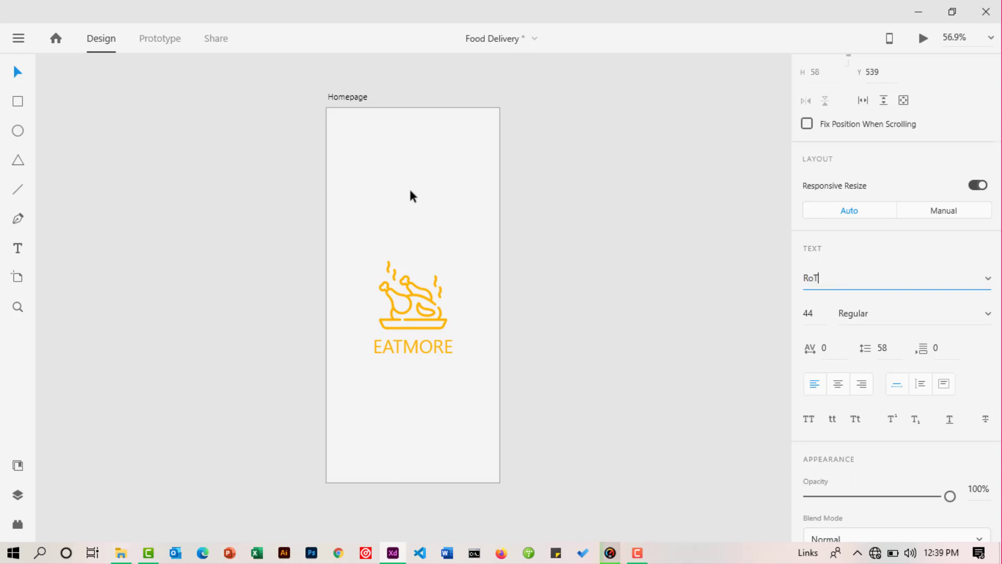
pyautogui.press('BackSpace')
pyautogui.press('BackSpace')
pyautogui.press('BackSpace')
pyautogui.write('Ro')
pyautogui.press('Return')
# Set the font weight of the whole EATMORE text to Bold.
pyautogui.click(987, 313)
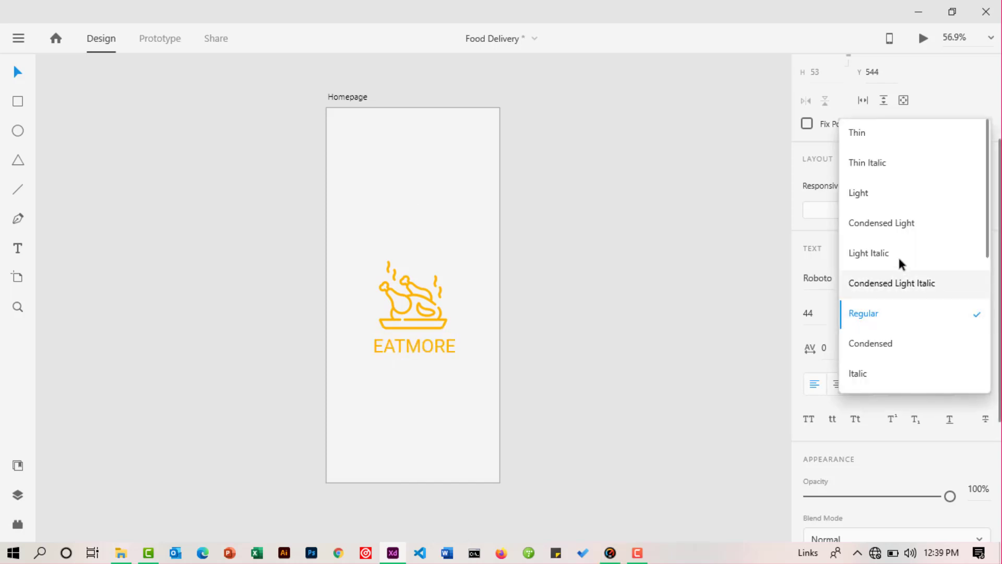
pyautogui.scroll(-3, 895, 337)
pyautogui.scroll(-1, 891, 343)
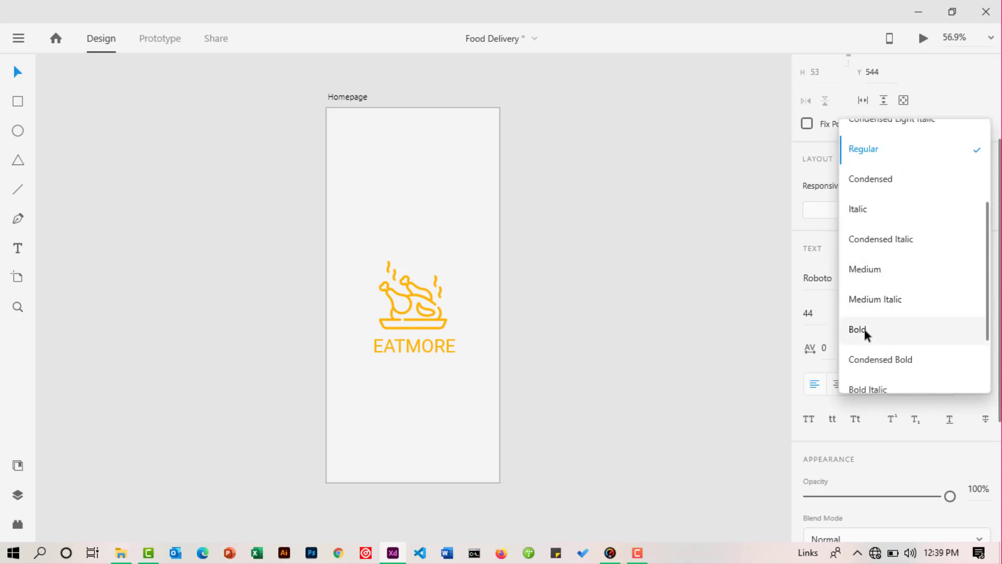
pyautogui.click(863, 326)
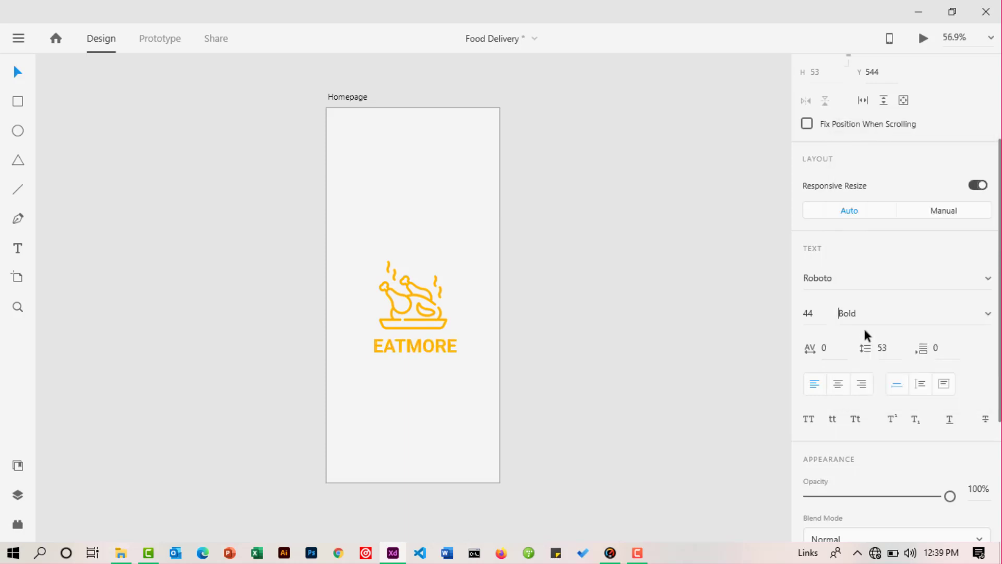
# Set the font weight of only the letters EAT in the EATMORE text to Black.
pyautogui.click(407, 346)
pyautogui.hotkey('shift', 'Home')
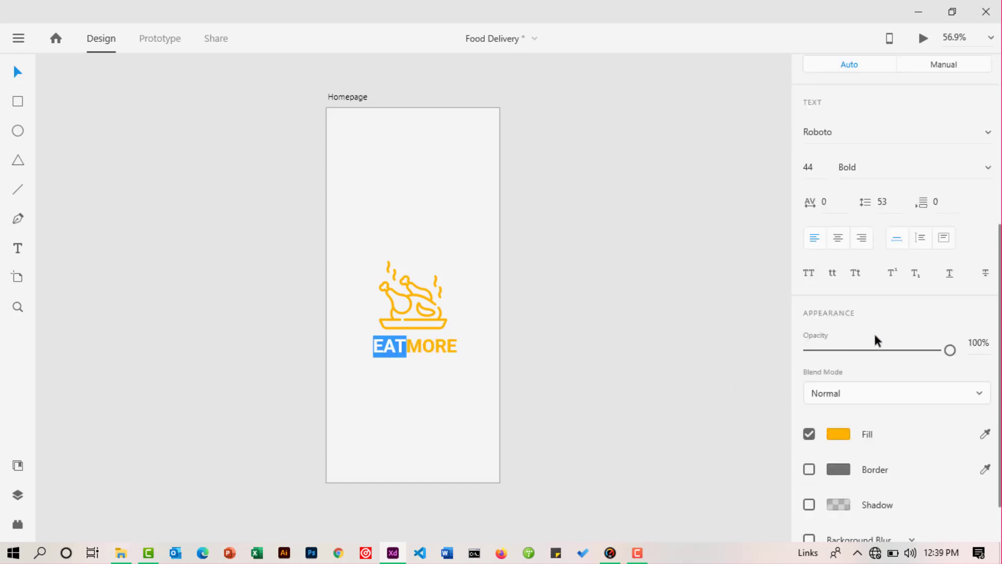
pyautogui.scroll(3, 874, 332)
pyautogui.click(986, 244)
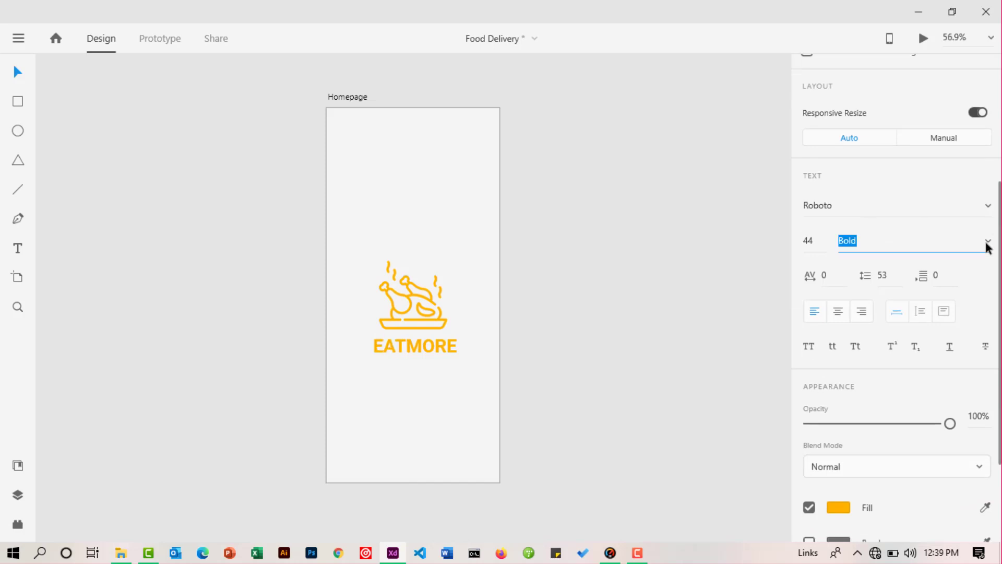
pyautogui.click(987, 243)
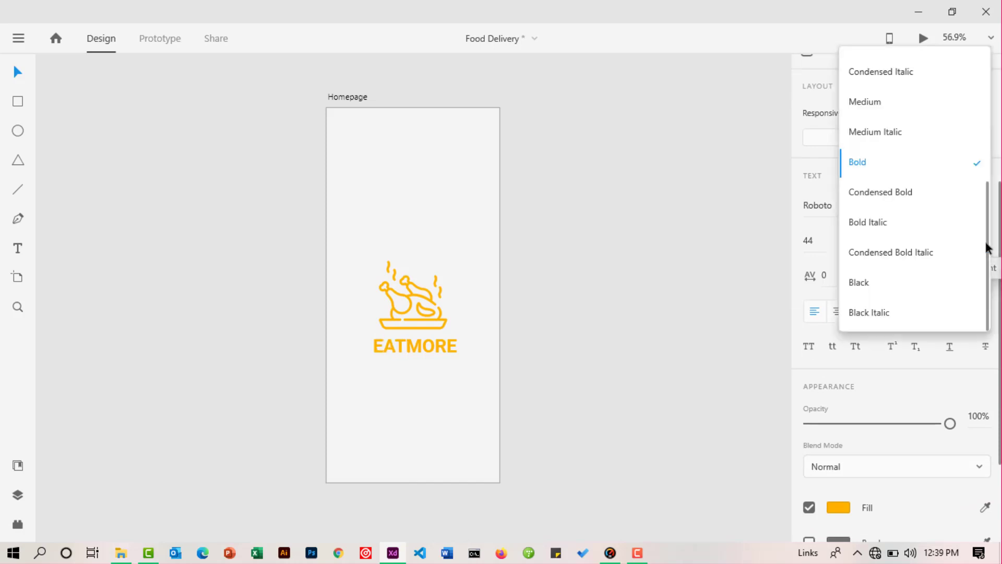
pyautogui.click(868, 283)
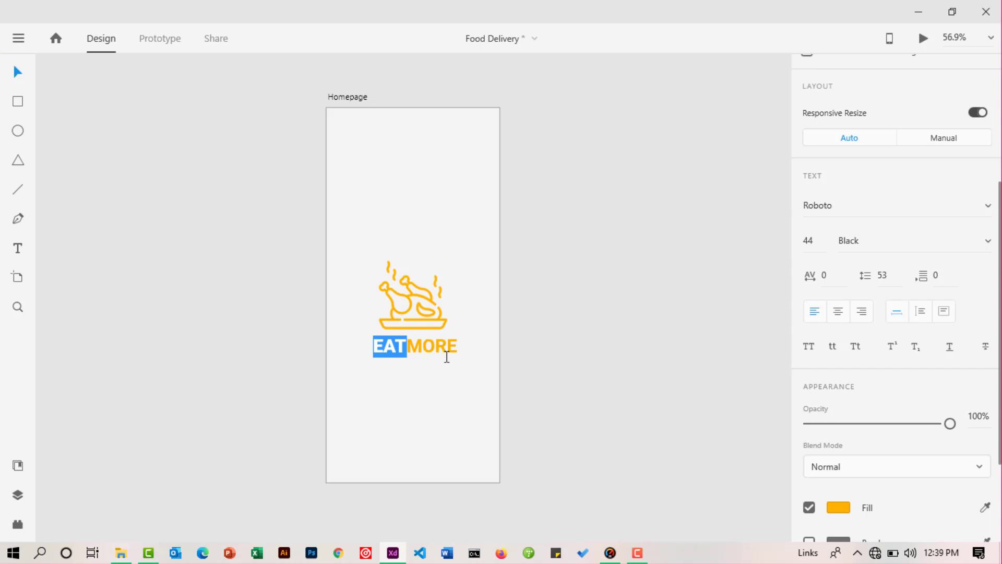
# Recolor only the letters MORE in the EATMORE text with the gray fill #737271.
pyautogui.click(407, 346)
pyautogui.doubleClick(444, 346)
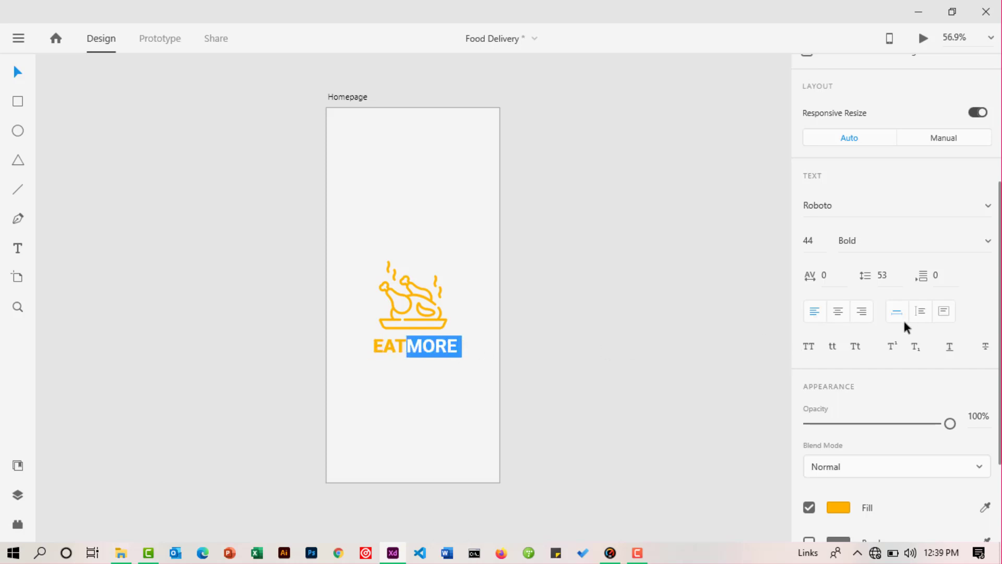
pyautogui.scroll(2, 884, 318)
pyautogui.scroll(-4, 875, 334)
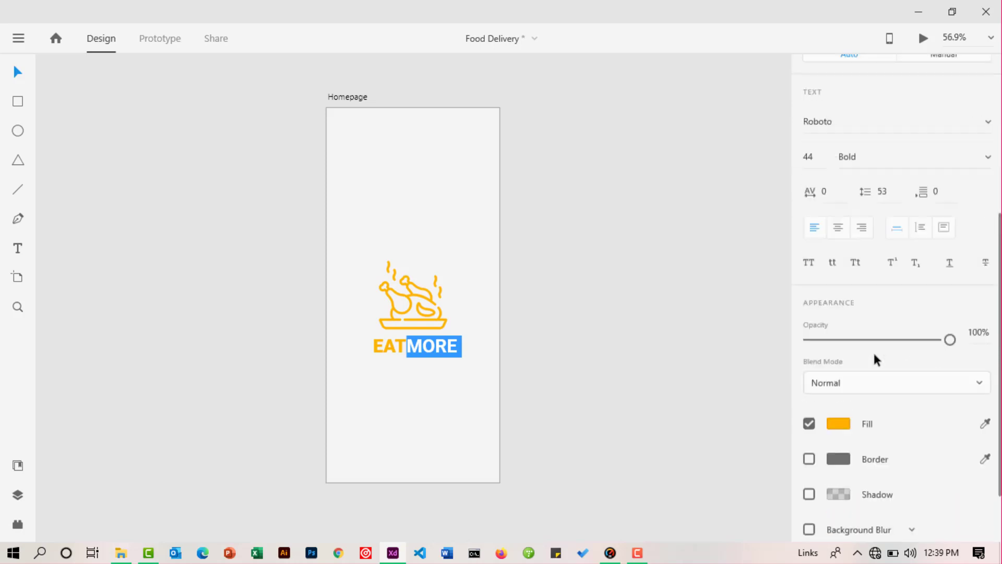
pyautogui.click(840, 376)
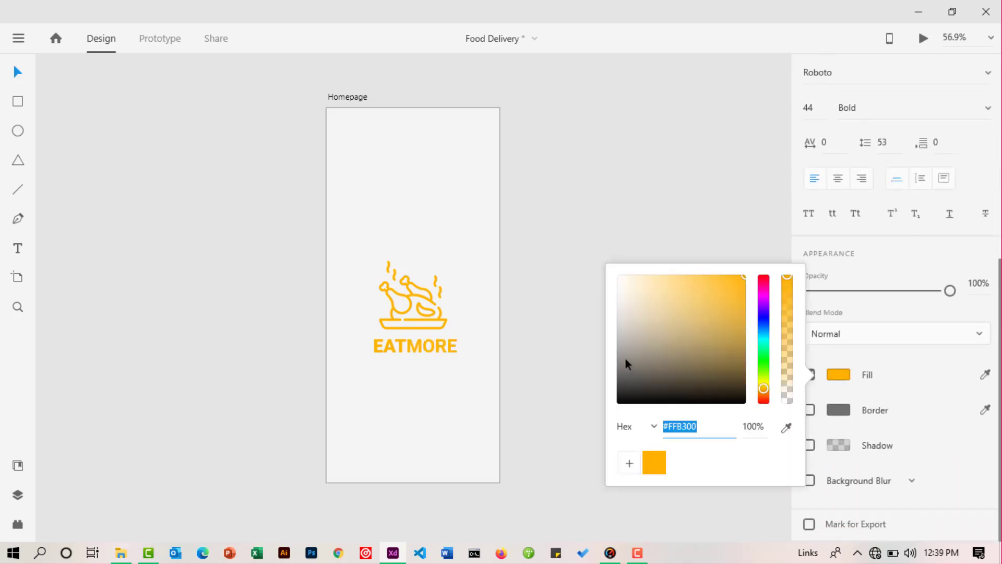
pyautogui.moveTo(625, 357)
pyautogui.mouseDown()
pyautogui.moveTo(616, 363)
pyautogui.moveTo(612, 338)
pyautogui.moveTo(624, 356)
pyautogui.moveTo(618, 346)
pyautogui.mouseUp()
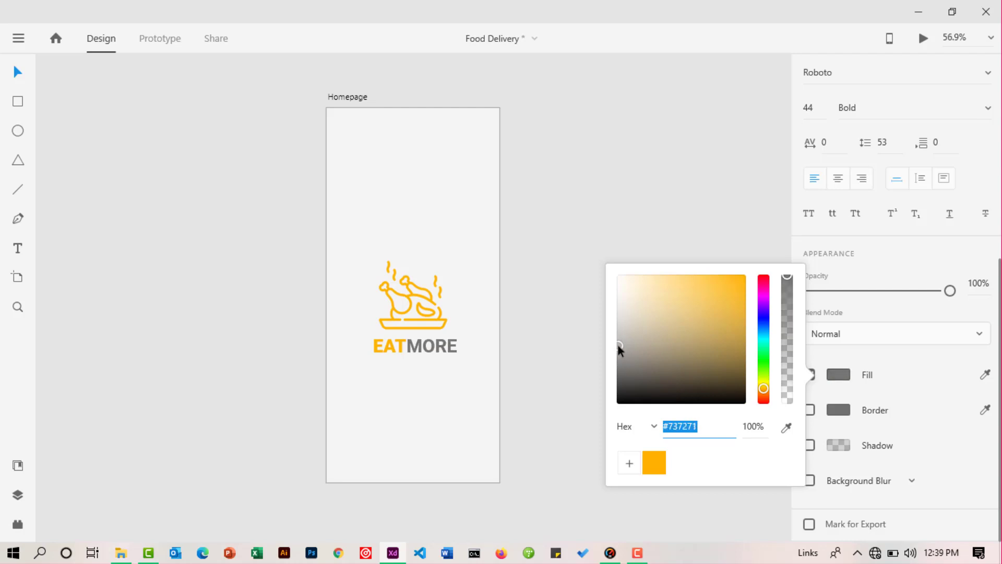
pyautogui.click(525, 353)
# Set the font weight of the letters MORE to Medium and deselect the text.
pyautogui.doubleClick(412, 347)
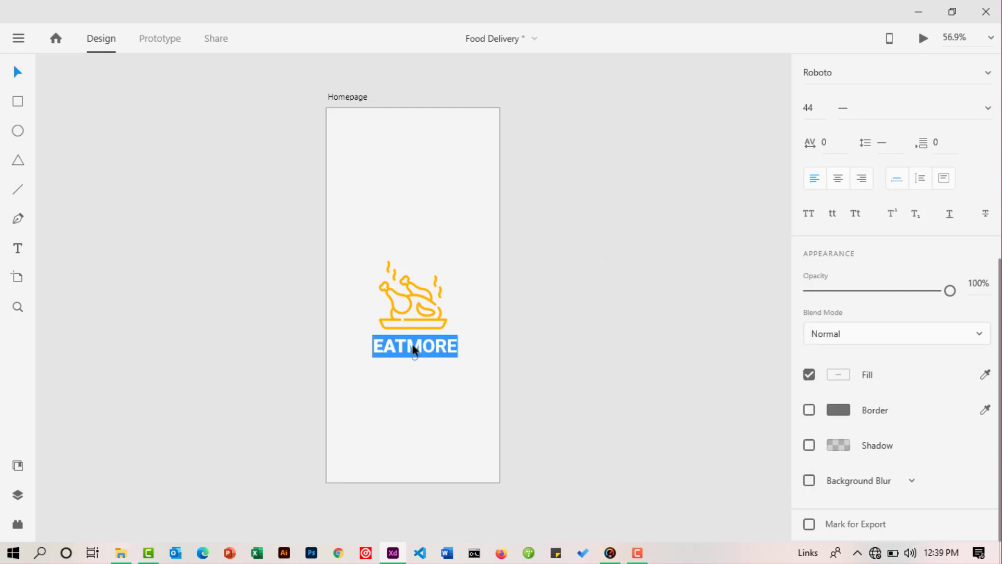
pyautogui.click(411, 345)
pyautogui.moveTo(410, 346); pyautogui.dragTo(460, 346)
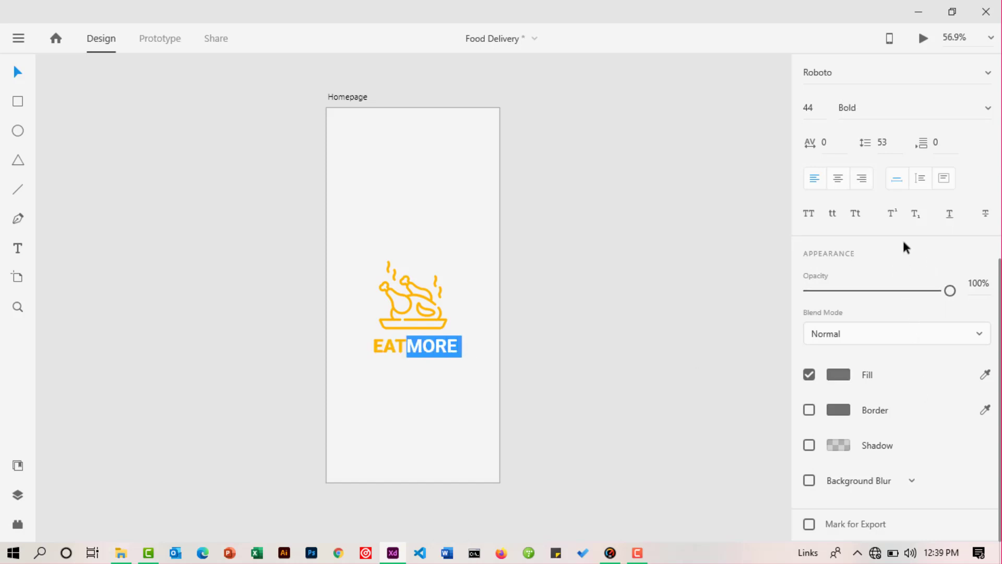
pyautogui.scroll(3, 906, 247)
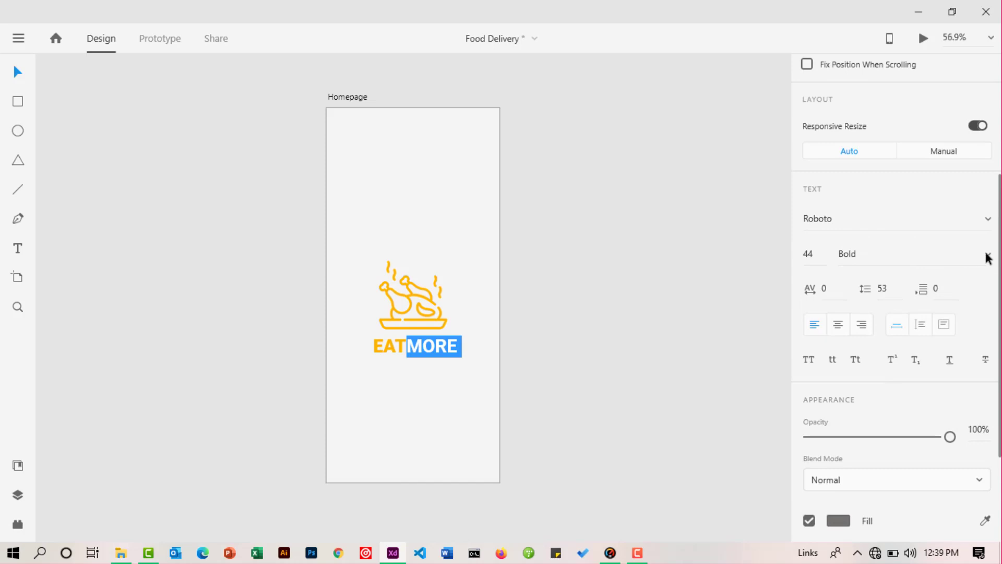
pyautogui.click(990, 256)
pyautogui.click(860, 118)
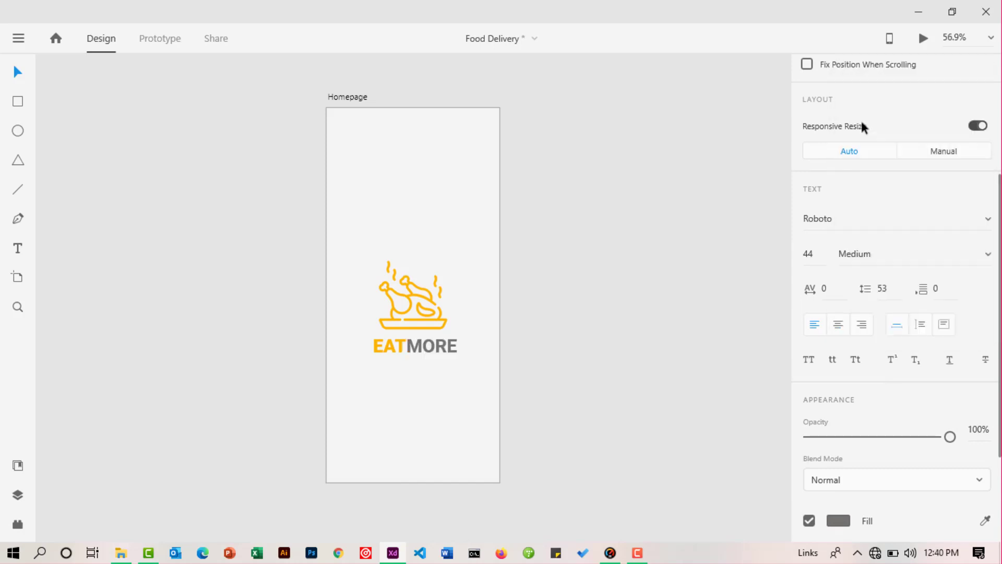
pyautogui.press('Escape')
pyautogui.click(562, 327)
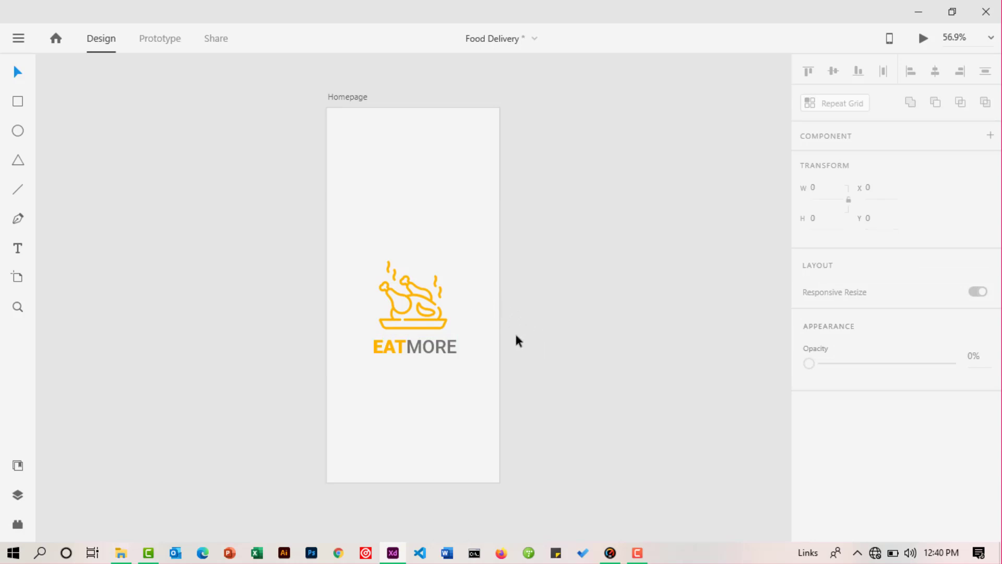
# Center the EATMORE text vertically and horizontally on the Homepage artboard.
pyautogui.click(435, 355)
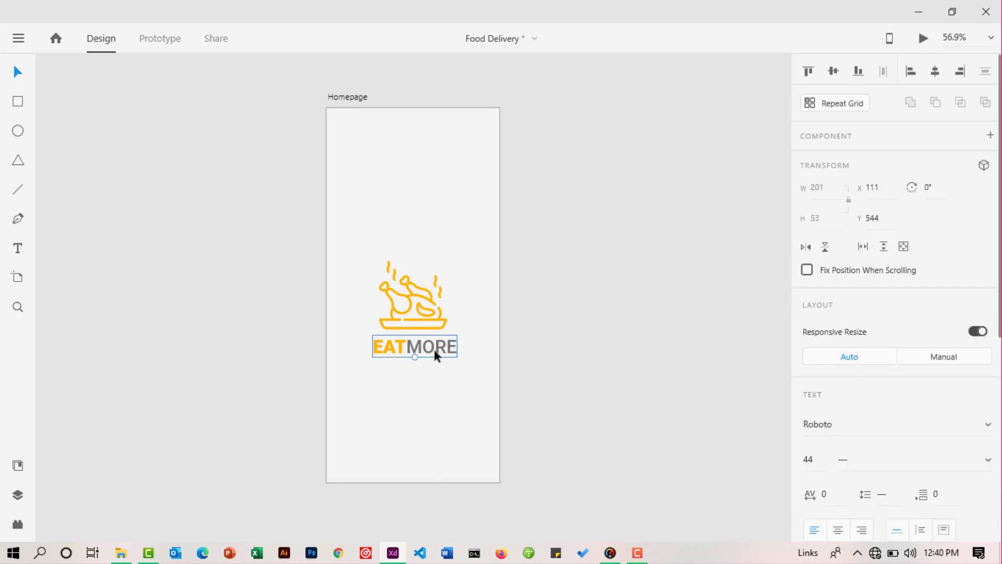
pyautogui.click(833, 73)
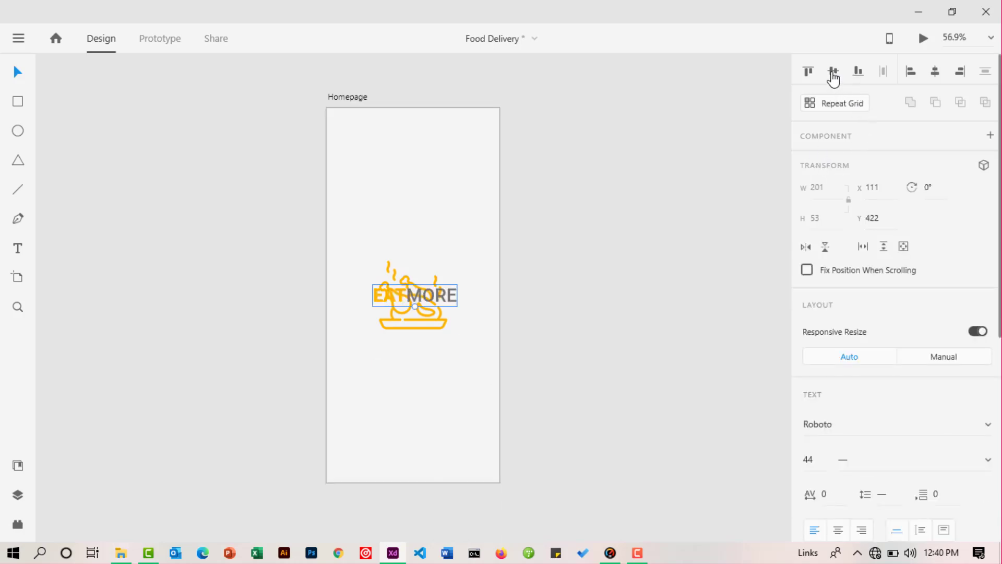
pyautogui.click(936, 72)
# Move the EATMORE text straight down until it sits just below the chicken icon's tray, and deselect it.
pyautogui.hotkey('shift', 'Down')
pyautogui.hotkey('shift', 'Down')
pyautogui.hotkey('shift', 'Down')
pyautogui.hotkey('shift', 'Down')
pyautogui.hotkey('shift', 'Down')
pyautogui.hotkey('shift', 'Down')
pyautogui.hotkey('shift', 'Down')
pyautogui.hotkey('shift', 'Down')
pyautogui.hotkey('shift', 'Down')
pyautogui.hotkey('shift', 'Down')
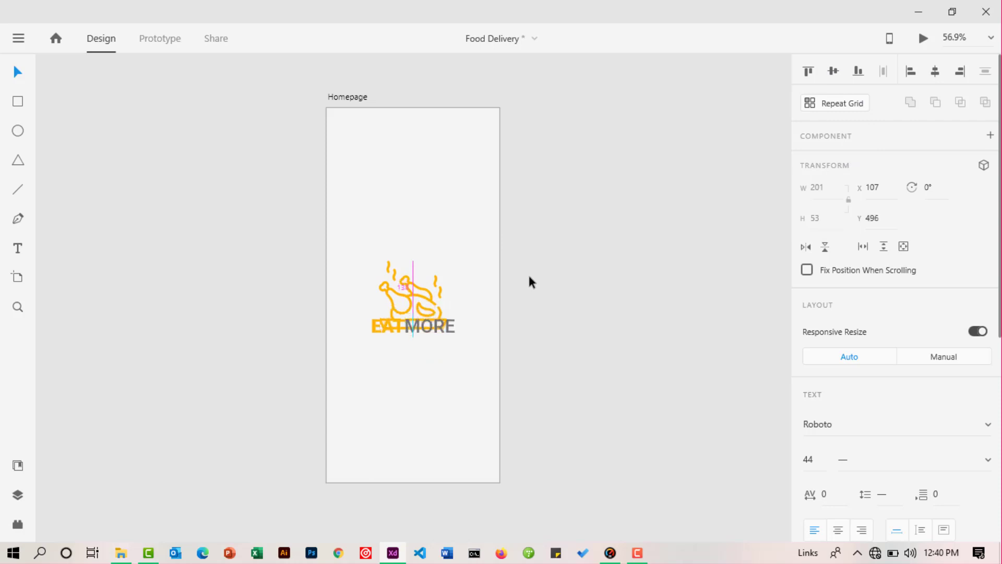
pyautogui.press('Down')
pyautogui.press('Down')
pyautogui.press('Down')
pyautogui.press('Down')
pyautogui.press('Down')
pyautogui.press('Down')
pyautogui.press('Down')
pyautogui.press('Down')
pyautogui.press('Down')
pyautogui.press('Down')
pyautogui.press('Down')
pyautogui.press('Down')
pyautogui.click(536, 271)
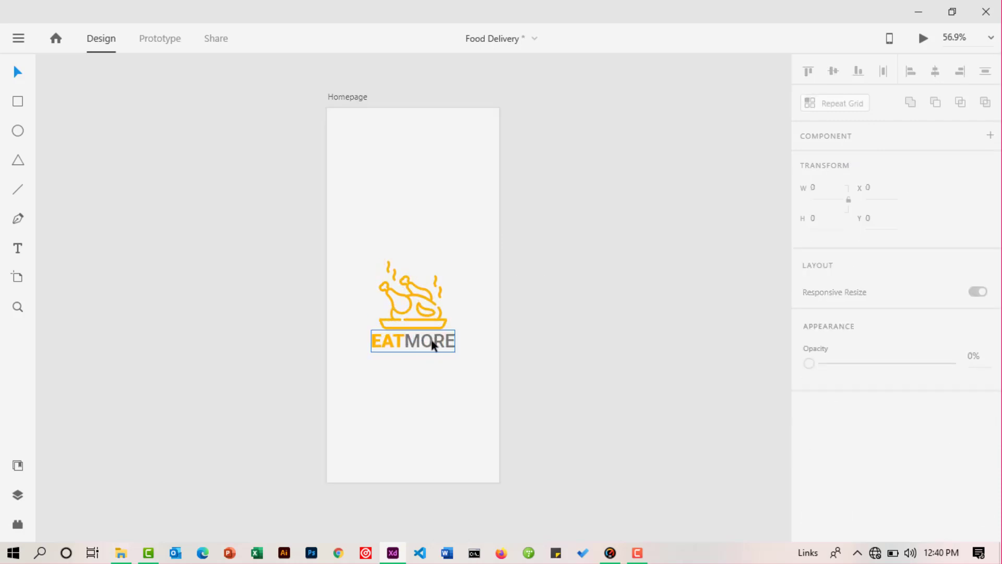
pyautogui.moveTo(431, 342); pyautogui.dragTo(431, 344)
pyautogui.click(563, 323)
# Shift the Homepage artboard to the left on the canvas and add a second iPhone XR, XS Max, 11 artboard beside it.
pyautogui.moveTo(342, 99); pyautogui.dragTo(234, 98)
pyautogui.click(417, 183)
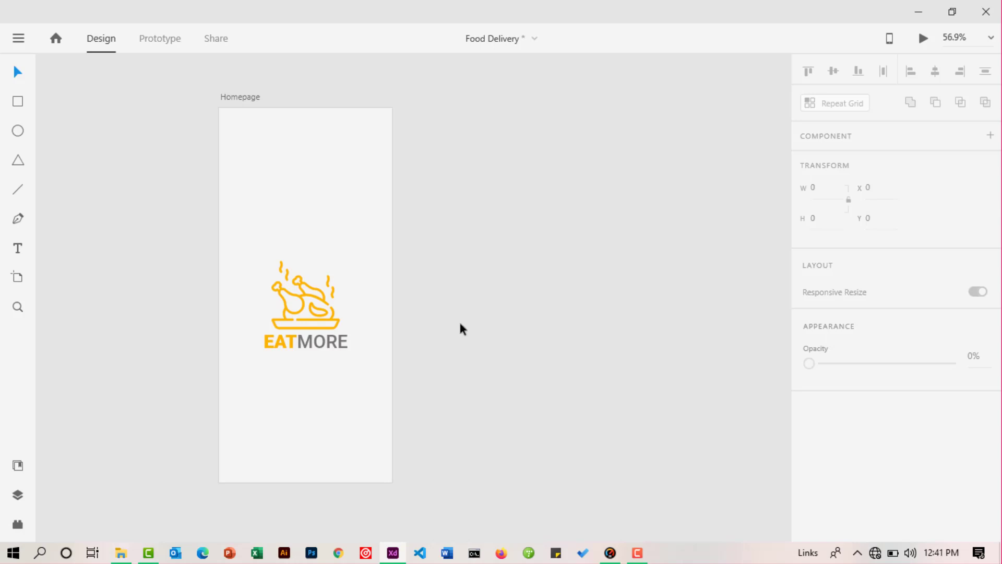
pyautogui.click(17, 279)
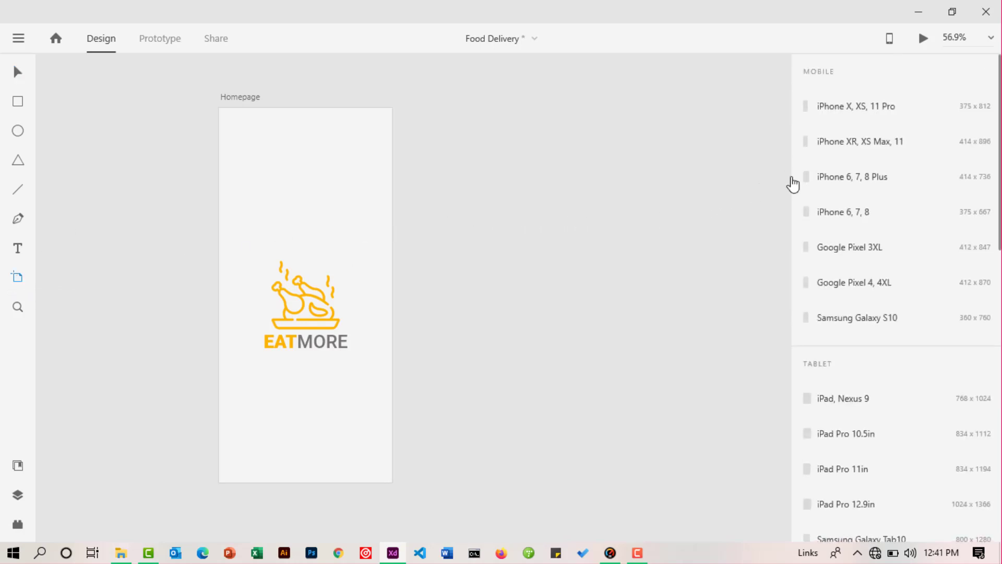
pyautogui.click(851, 151)
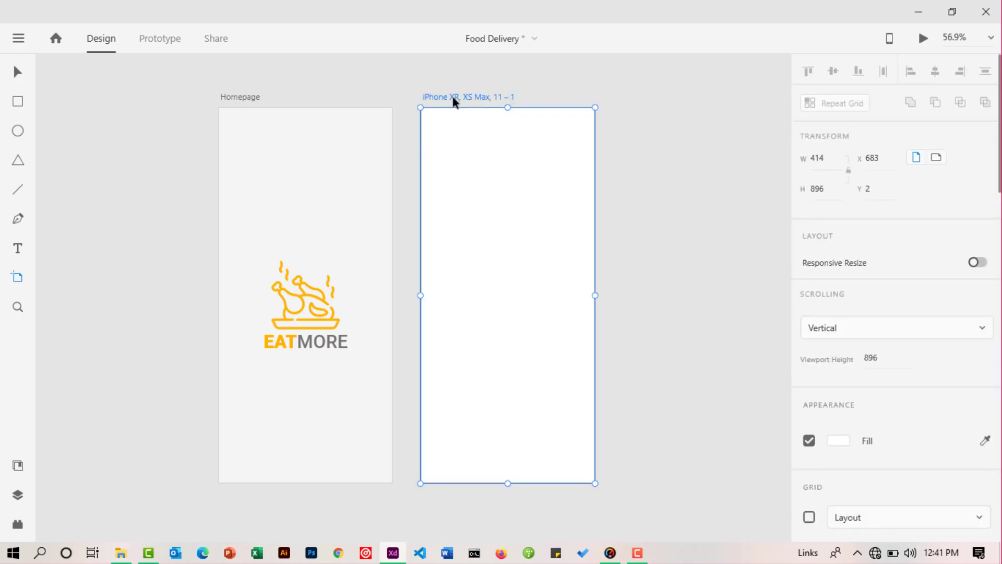
# Rename the second iPhone artboard to Login/Register Page and deselect it.
pyautogui.doubleClick(475, 98)
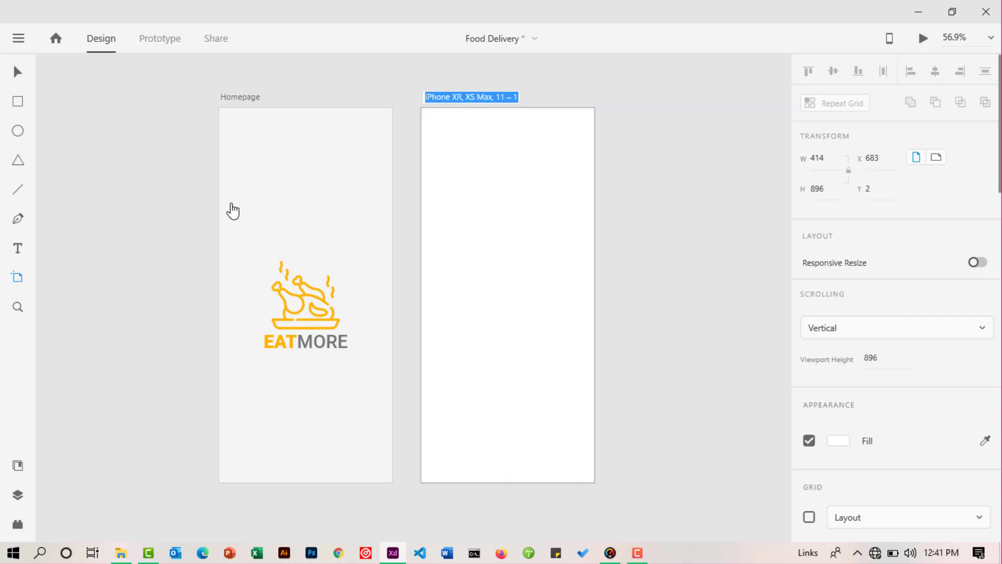
pyautogui.write('Login')
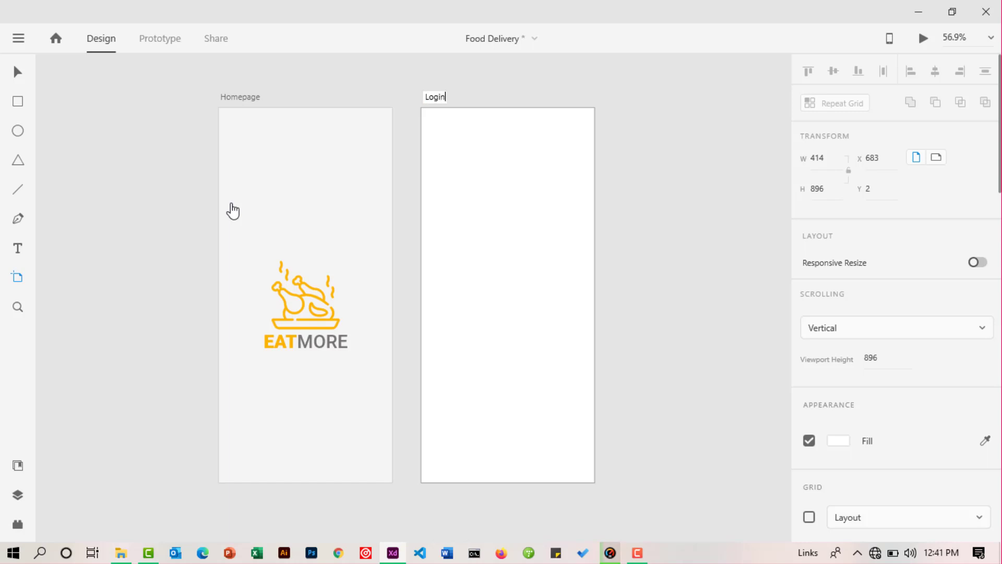
pyautogui.write('/Rei')
pyautogui.write('gister')
pyautogui.write(' Page')
pyautogui.press('Return')
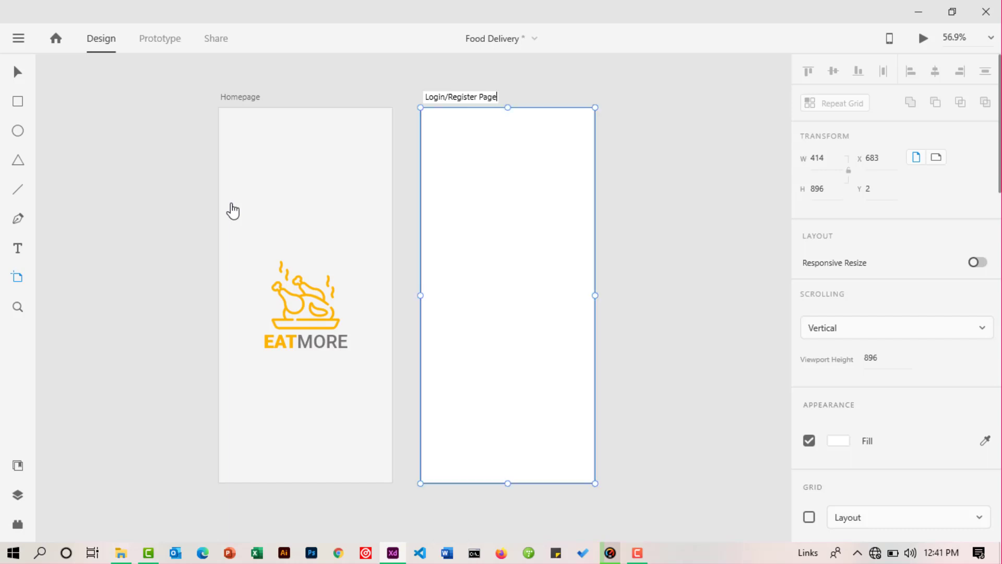
pyautogui.press('Escape')
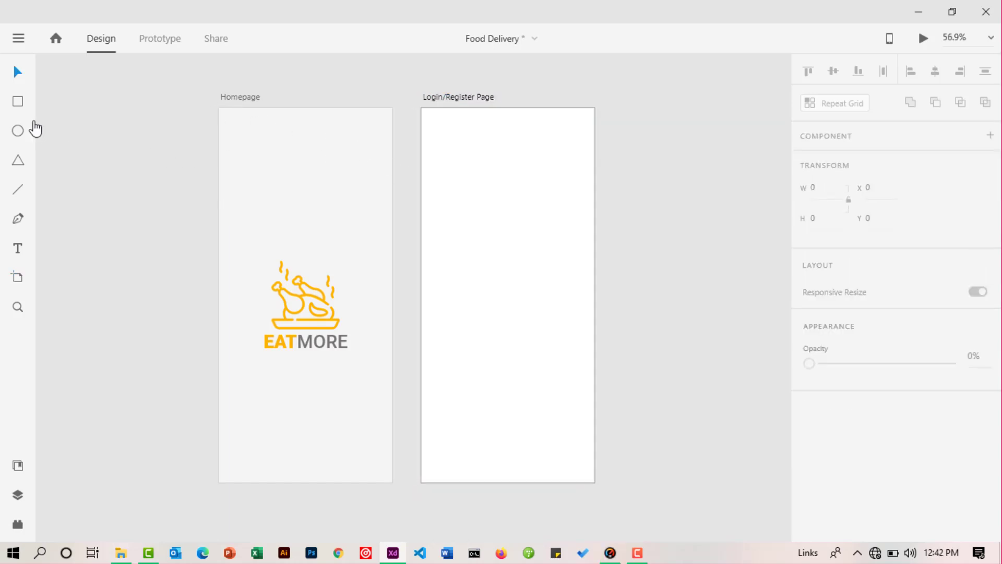
# Draw a 414 by 896 rectangle covering the whole Login/Register Page artboard and remove its border.
pyautogui.click(18, 102)
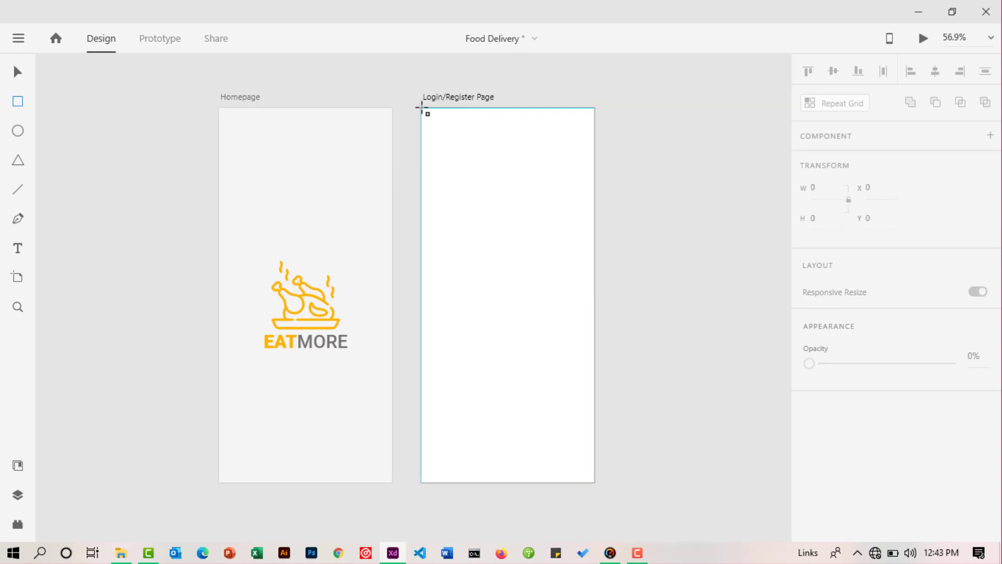
pyautogui.moveTo(421, 108)
pyautogui.mouseDown()
pyautogui.moveTo(486, 197)
pyautogui.moveTo(530, 288)
pyautogui.moveTo(594, 485)
pyautogui.mouseUp()
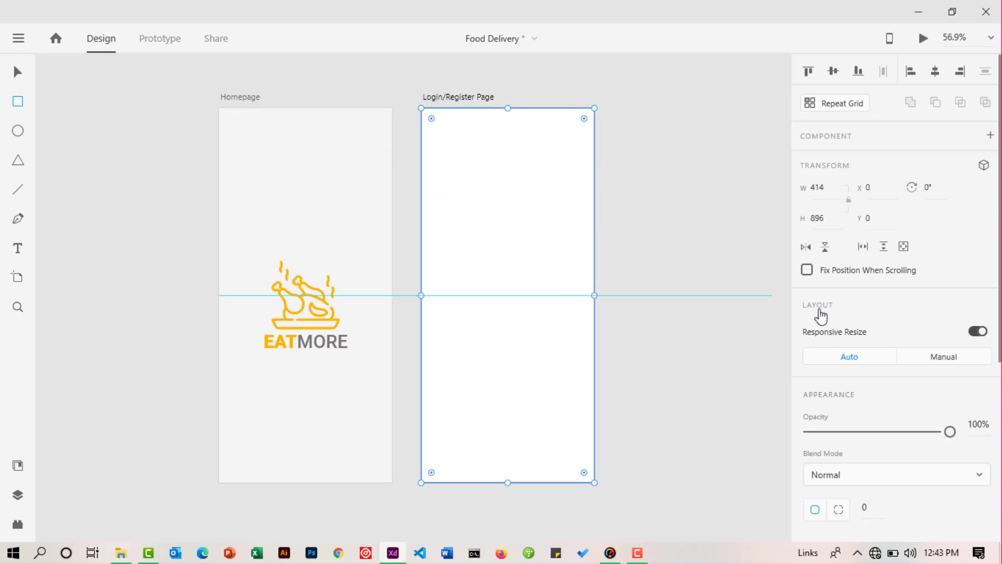
pyautogui.scroll(-5, 820, 315)
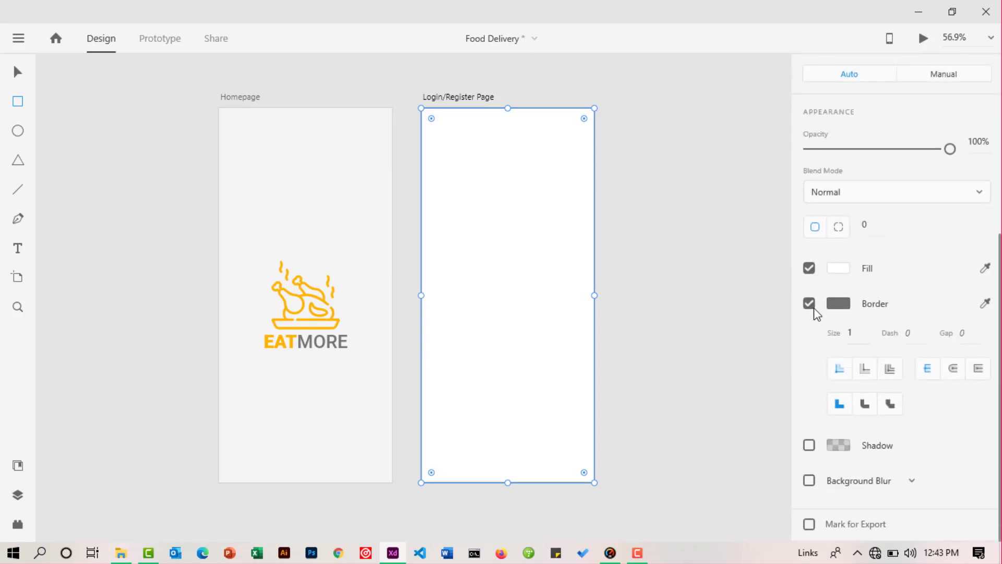
pyautogui.click(813, 308)
# Fill the rectangle on the Login/Register Page with the saved orange swatch #FFB300.
pyautogui.click(833, 378)
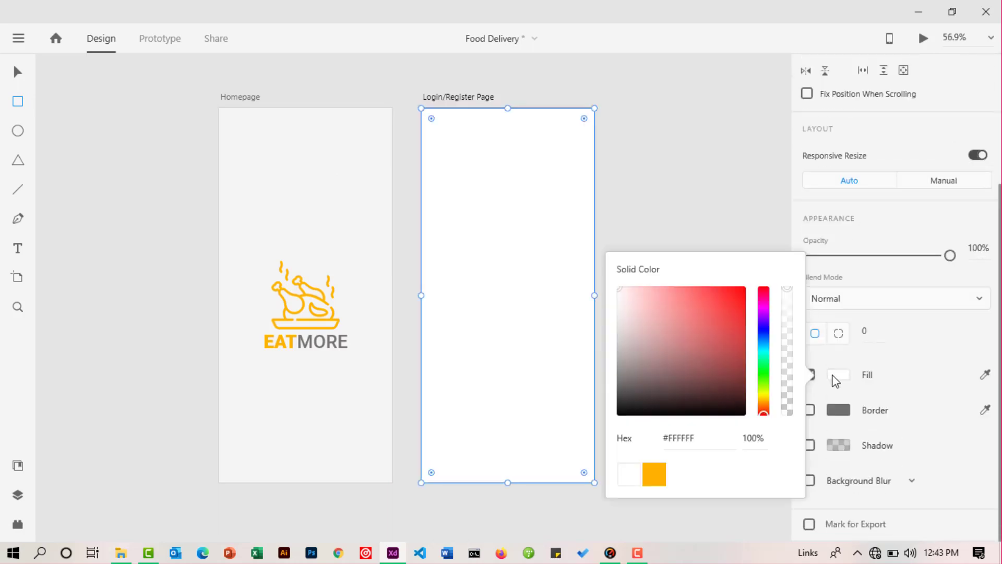
pyautogui.click(656, 473)
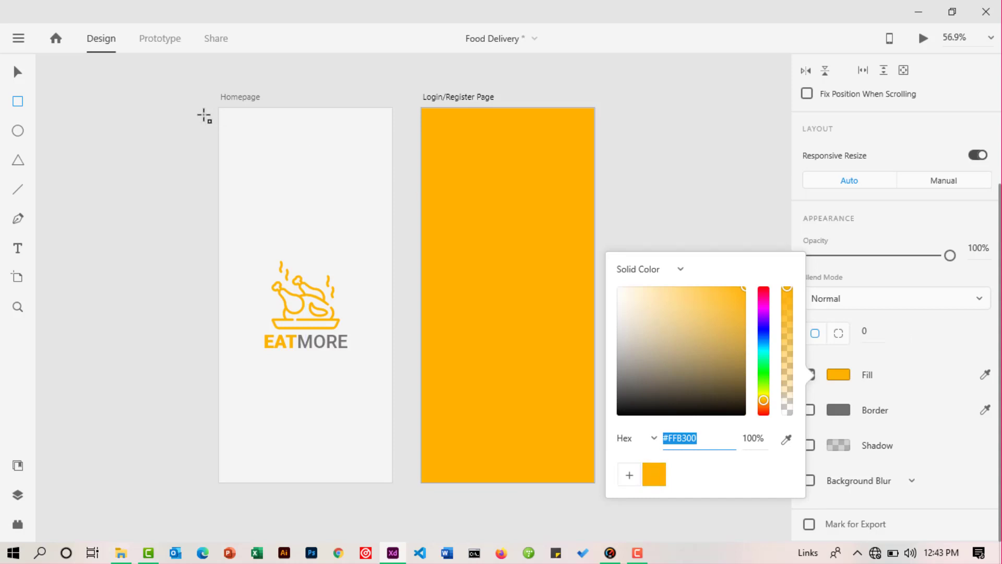
pyautogui.click(16, 76)
pyautogui.click(15, 74)
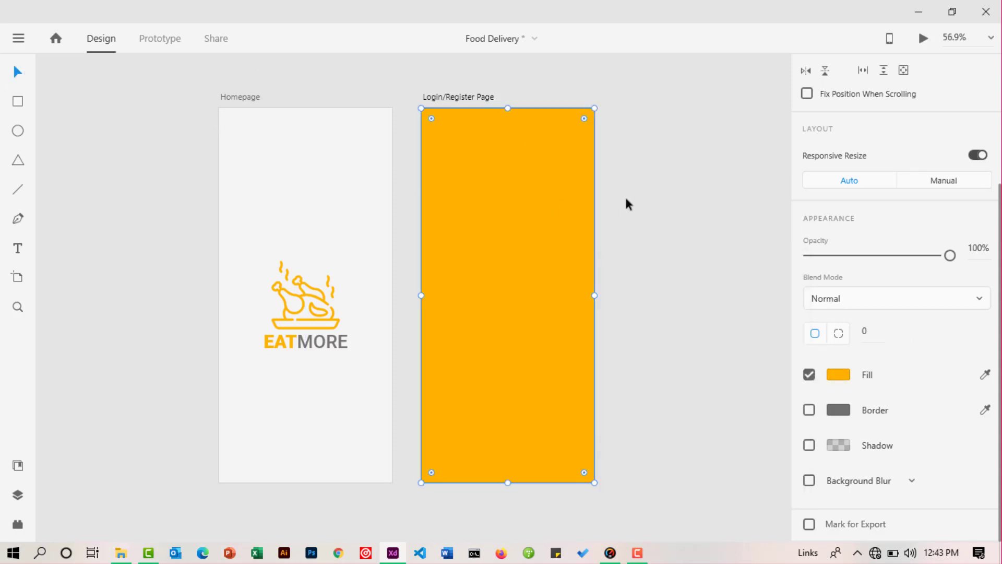
pyautogui.click(510, 172)
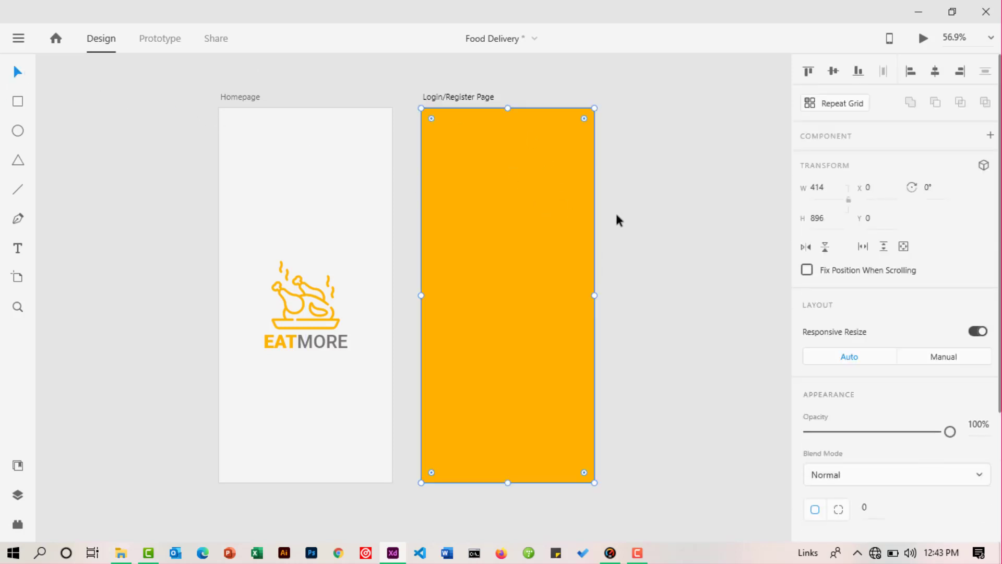
pyautogui.scroll(-4, 902, 308)
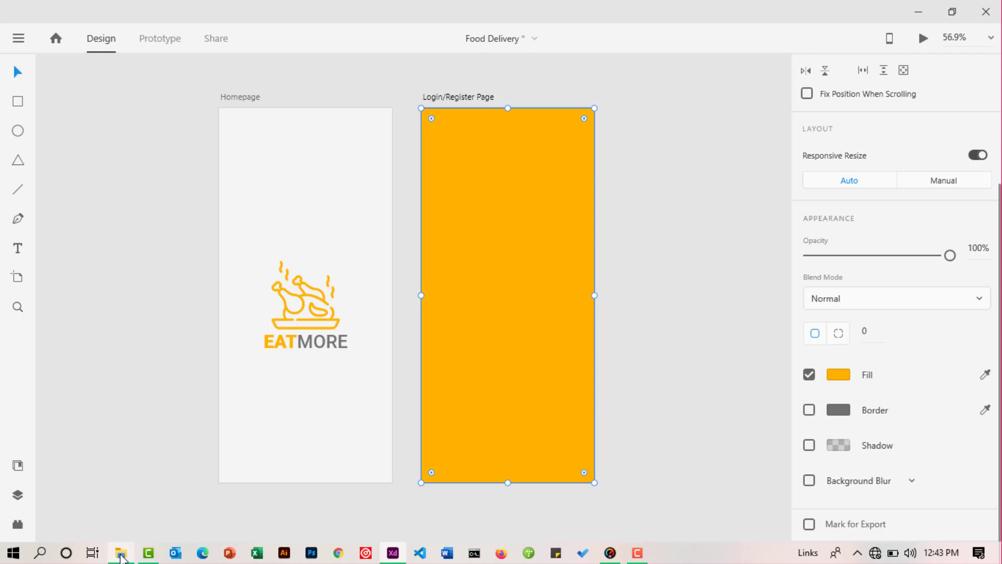
# Fill the Login/Register Page rectangle with the menu-burger image from the Food Delivery folder and deselect it.
pyautogui.moveTo(121, 555)
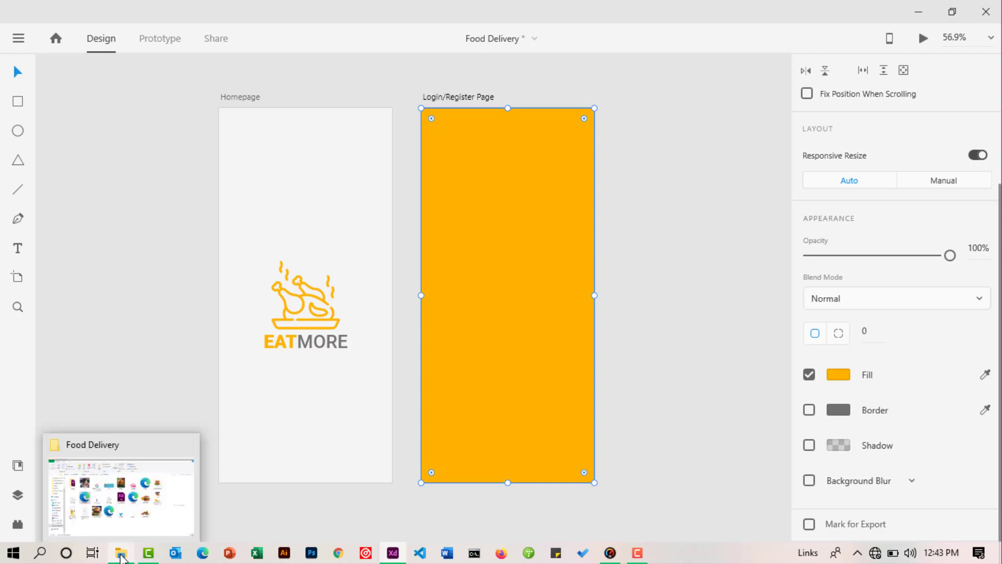
pyautogui.click(137, 512)
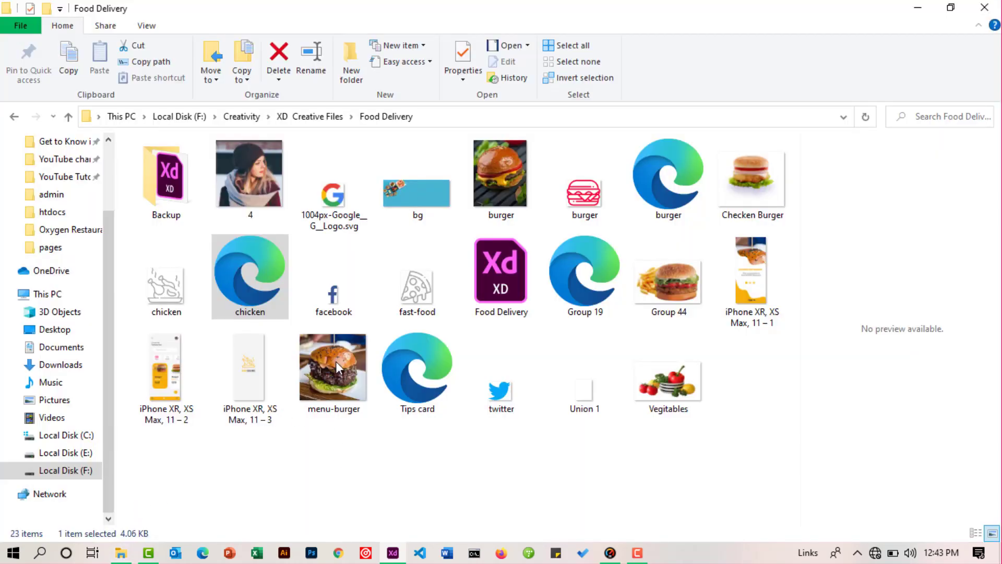
pyautogui.click(347, 448)
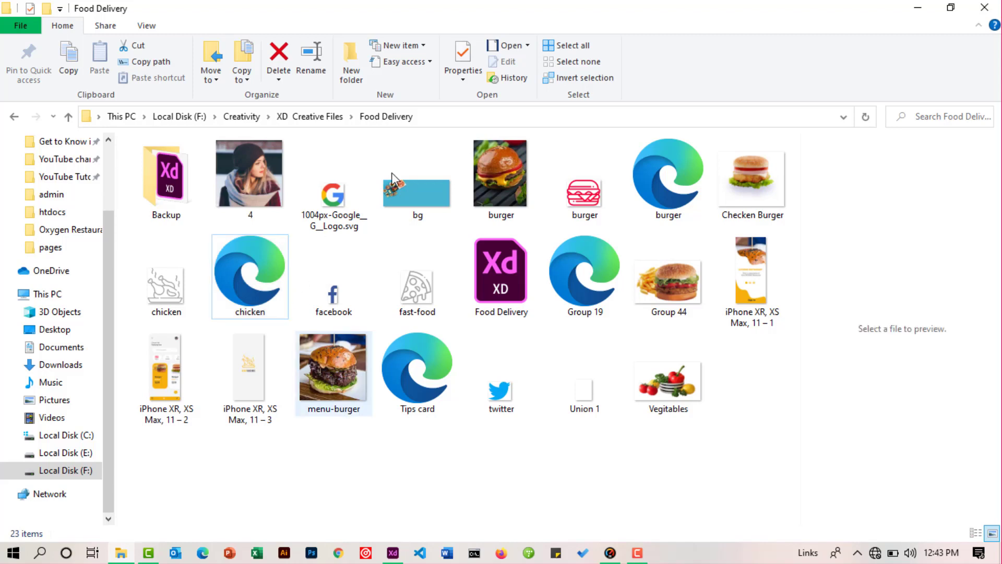
pyautogui.doubleClick(338, 371)
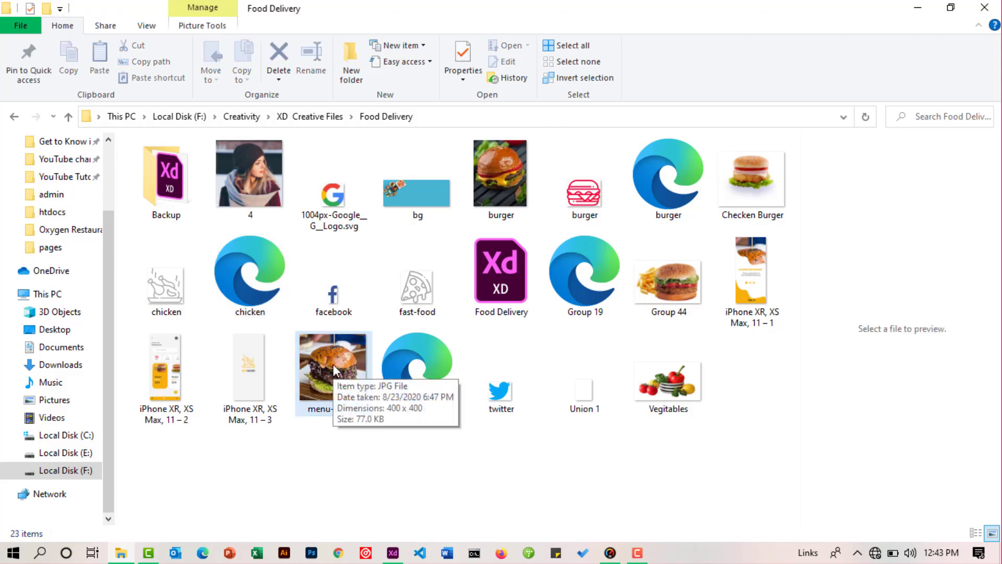
pyautogui.moveTo(333, 365); pyautogui.dragTo(460, 522)
pyautogui.moveTo(502, 337); pyautogui.dragTo(500, 286)
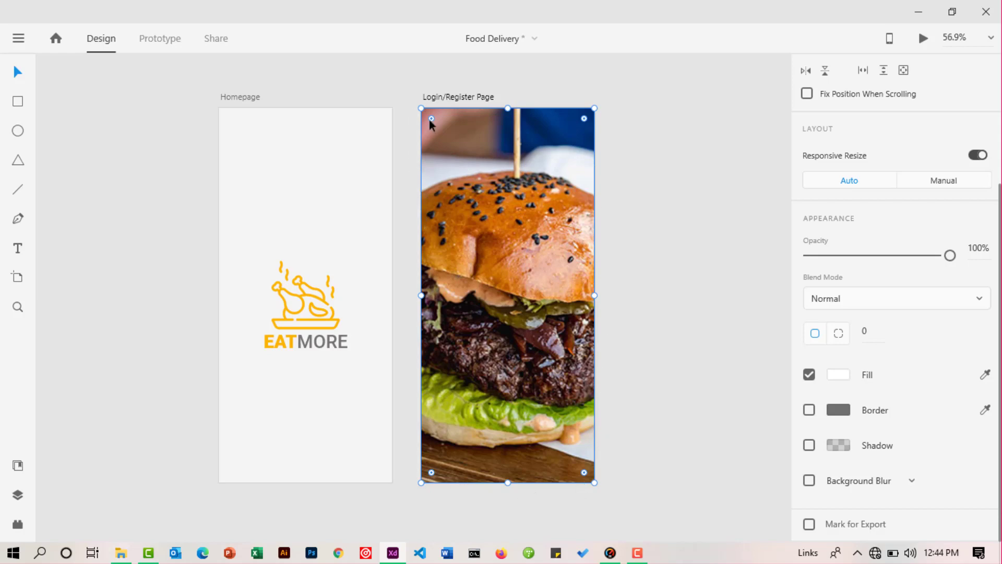
pyautogui.click(640, 244)
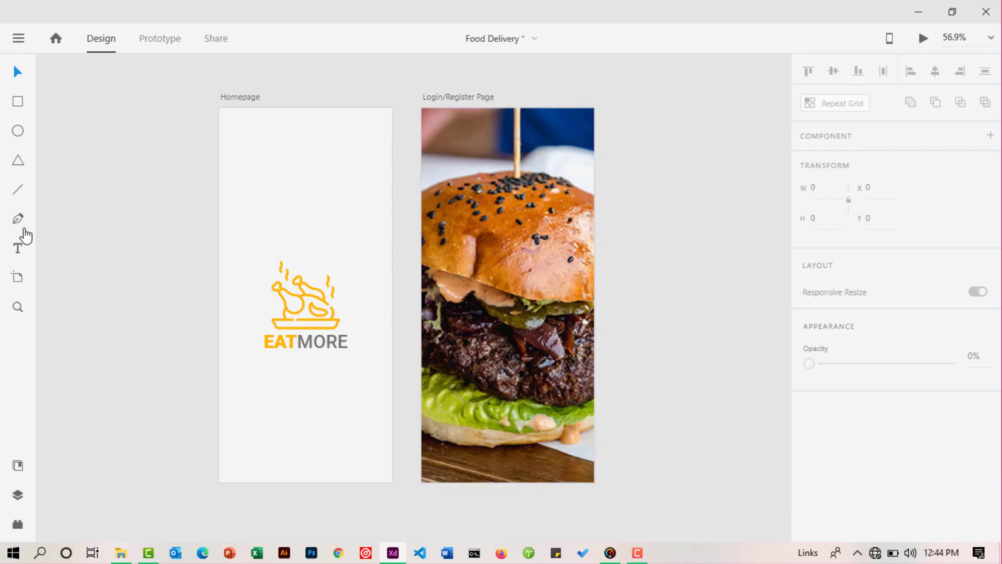
pyautogui.click(18, 250)
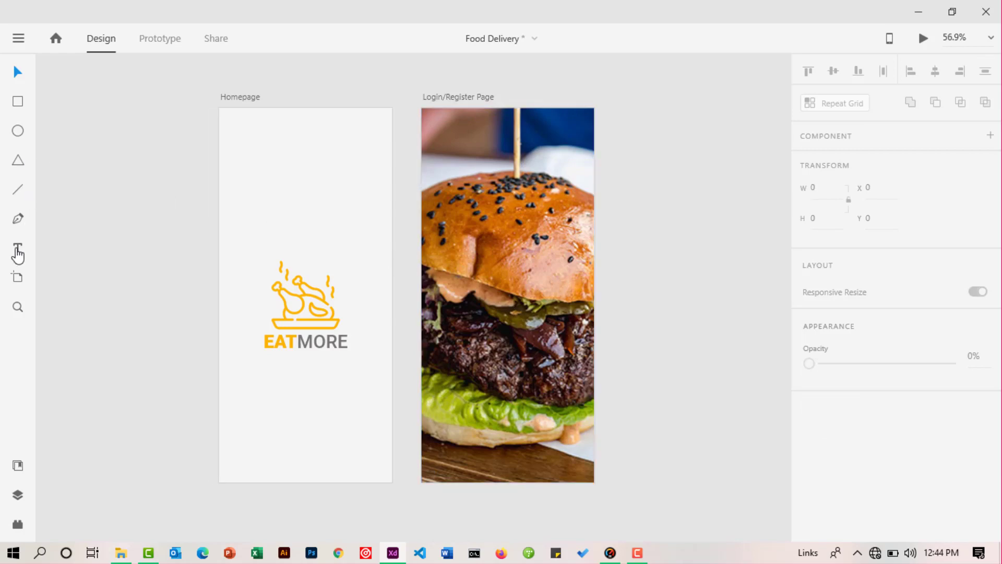
pyautogui.click(486, 277)
pyautogui.scroll(-1, 883, 392)
pyautogui.scroll(-6, 883, 392)
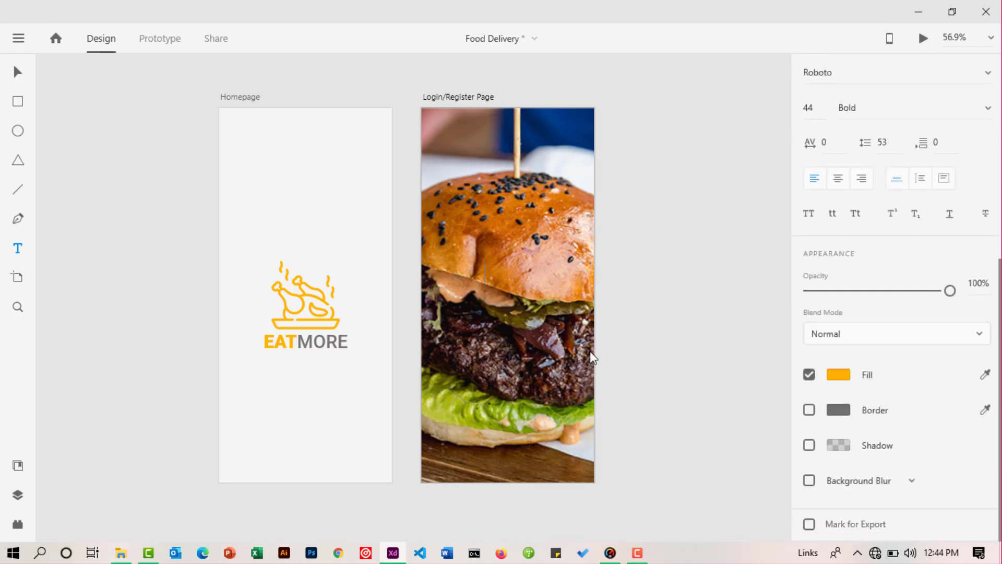
pyautogui.write('EATMORE')
pyautogui.click(19, 72)
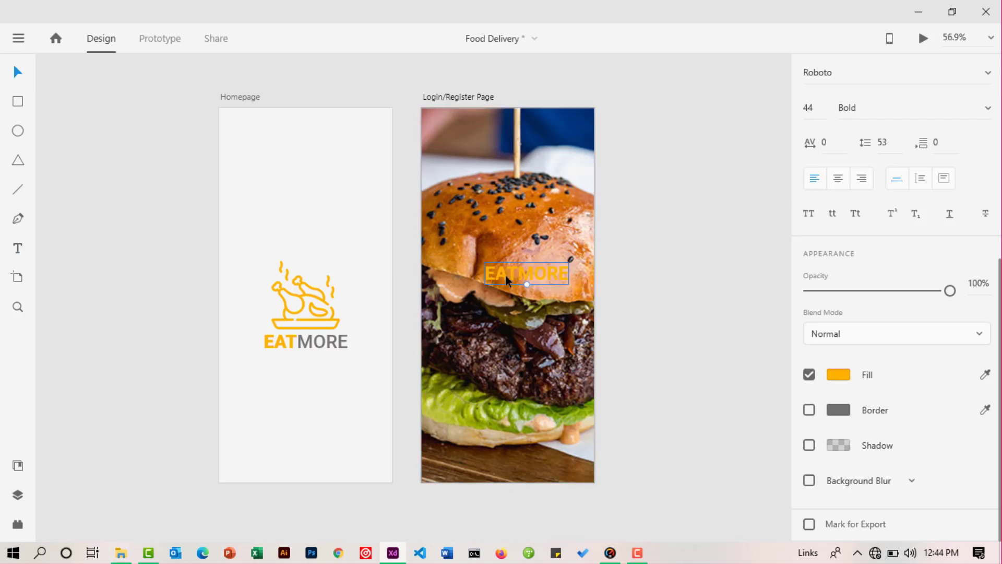
pyautogui.moveTo(505, 274); pyautogui.dragTo(500, 230)
pyautogui.press('Delete')
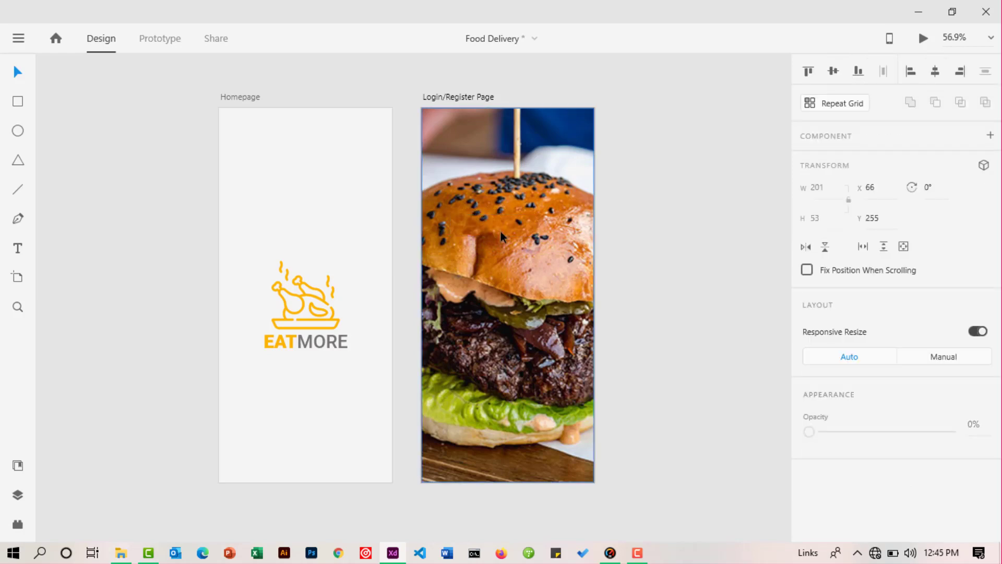
# Draw a full-width white rectangle over the lower part of the burger image, down to the artboard's bottom edge, and remove its border.
pyautogui.click(18, 102)
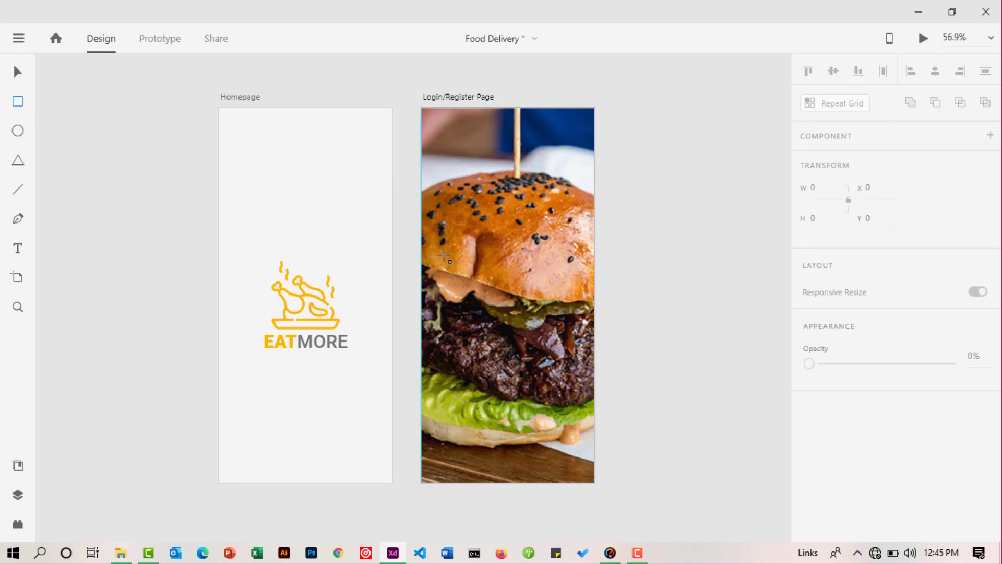
pyautogui.moveTo(421, 197)
pyautogui.mouseDown()
pyautogui.moveTo(454, 275)
pyautogui.moveTo(592, 485)
pyautogui.mouseUp()
pyautogui.moveTo(593, 483); pyautogui.dragTo(593, 482)
pyautogui.scroll(-3, 882, 360)
pyautogui.scroll(-3, 876, 365)
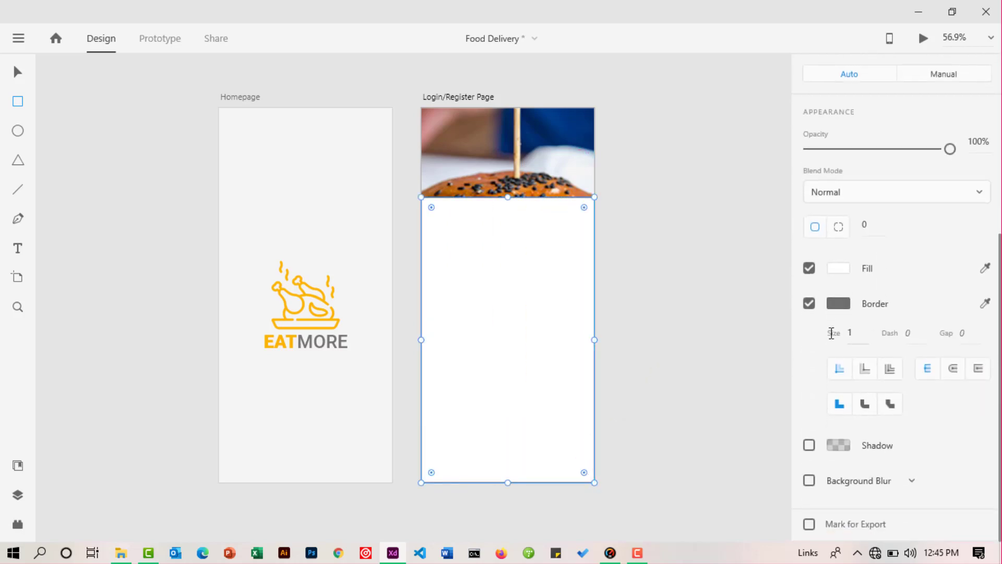
pyautogui.click(808, 302)
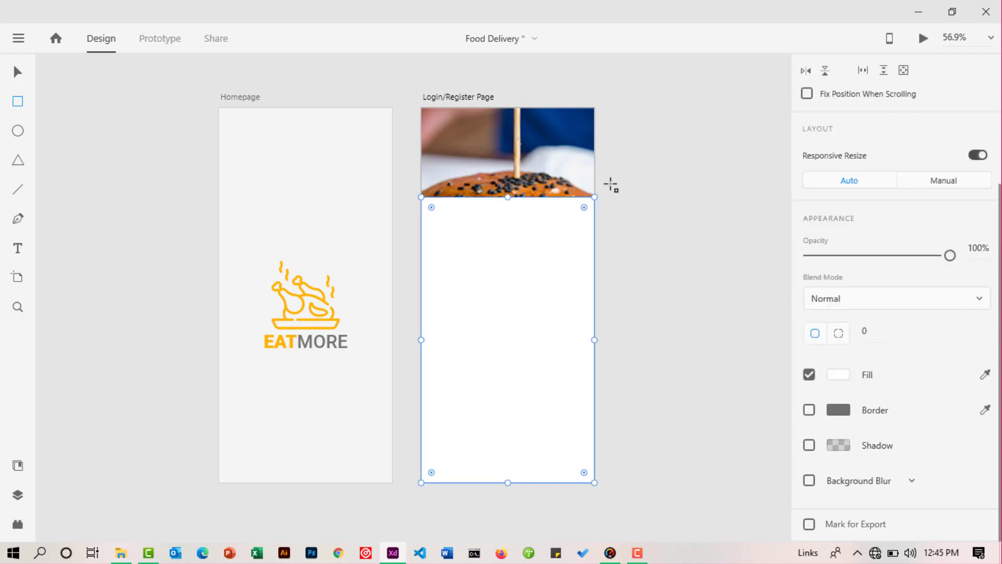
# Lower the white rectangle's top edge so it is 629 high, and round only its top-right corner to a radius of about 135.
pyautogui.click(17, 73)
pyautogui.moveTo(507, 197); pyautogui.dragTo(508, 220)
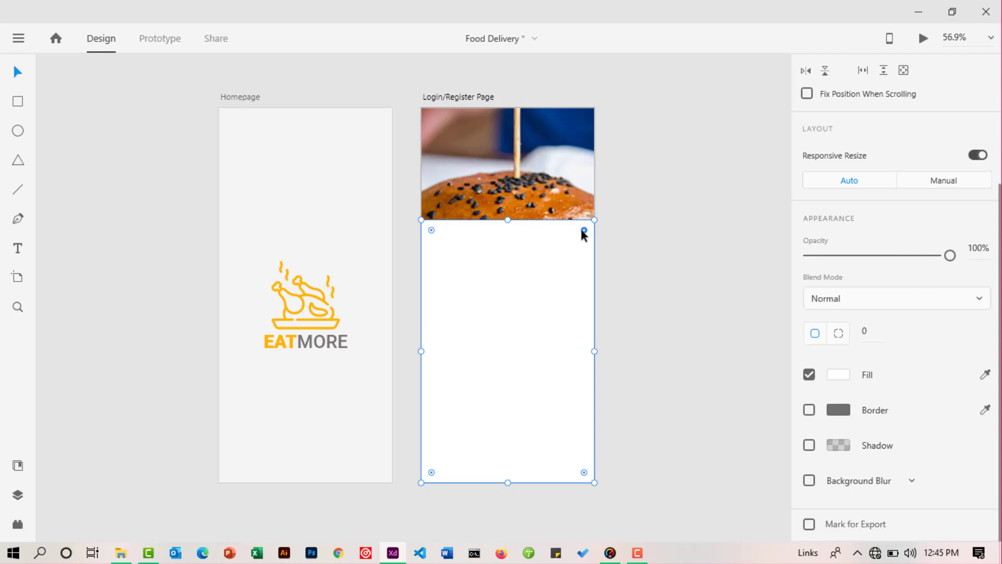
pyautogui.moveTo(580, 229); pyautogui.dragTo(614, 230)
pyautogui.moveTo(584, 230); pyautogui.dragTo(541, 305)
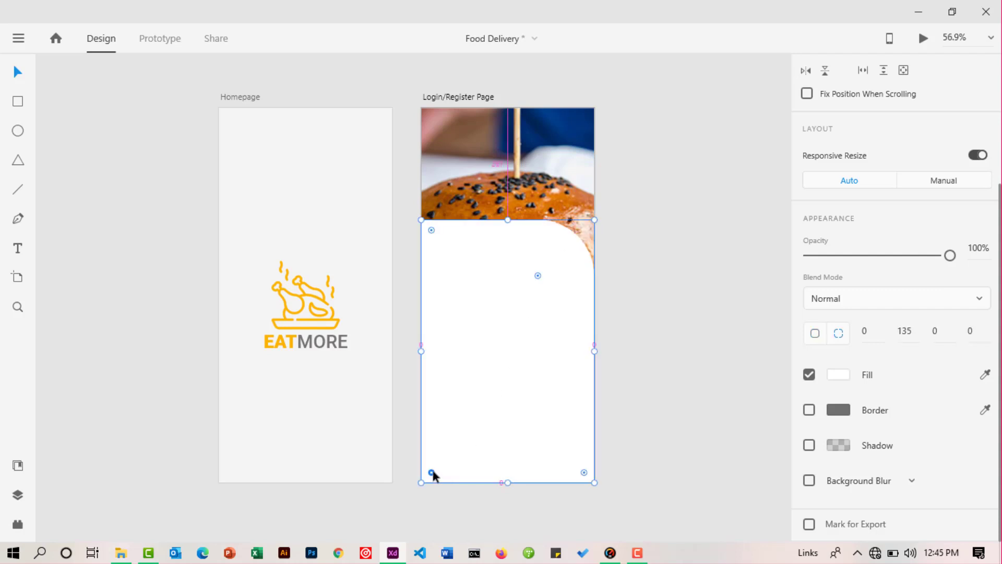
pyautogui.moveTo(431, 472); pyautogui.dragTo(414, 485)
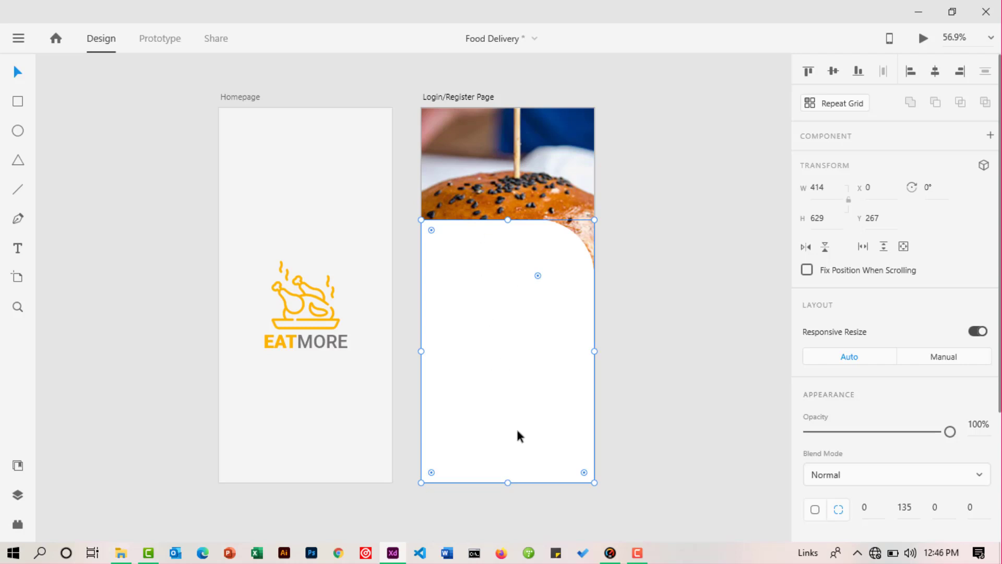
# Add a smooth anchor point on the white shape's top edge and raise its top-left corner point to about Y 142.
pyautogui.doubleClick(500, 309)
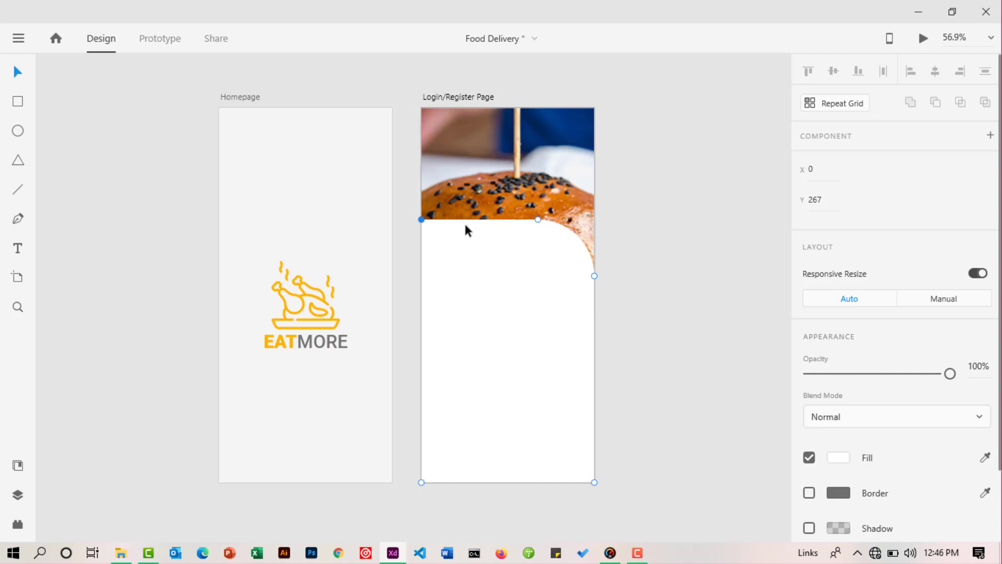
pyautogui.click(421, 324)
pyautogui.click(421, 367)
pyautogui.click(467, 219)
pyautogui.click(468, 220)
pyautogui.moveTo(467, 220)
pyautogui.mouseDown()
pyautogui.moveTo(473, 166)
pyautogui.moveTo(463, 244)
pyautogui.moveTo(465, 226)
pyautogui.moveTo(485, 224)
pyautogui.moveTo(468, 238)
pyautogui.moveTo(474, 219)
pyautogui.moveTo(476, 261)
pyautogui.moveTo(476, 223)
pyautogui.mouseUp()
pyautogui.doubleClick(475, 220)
pyautogui.moveTo(475, 220)
pyautogui.mouseDown()
pyautogui.moveTo(485, 183)
pyautogui.moveTo(481, 220)
pyautogui.mouseUp()
pyautogui.moveTo(422, 220); pyautogui.dragTo(422, 167)
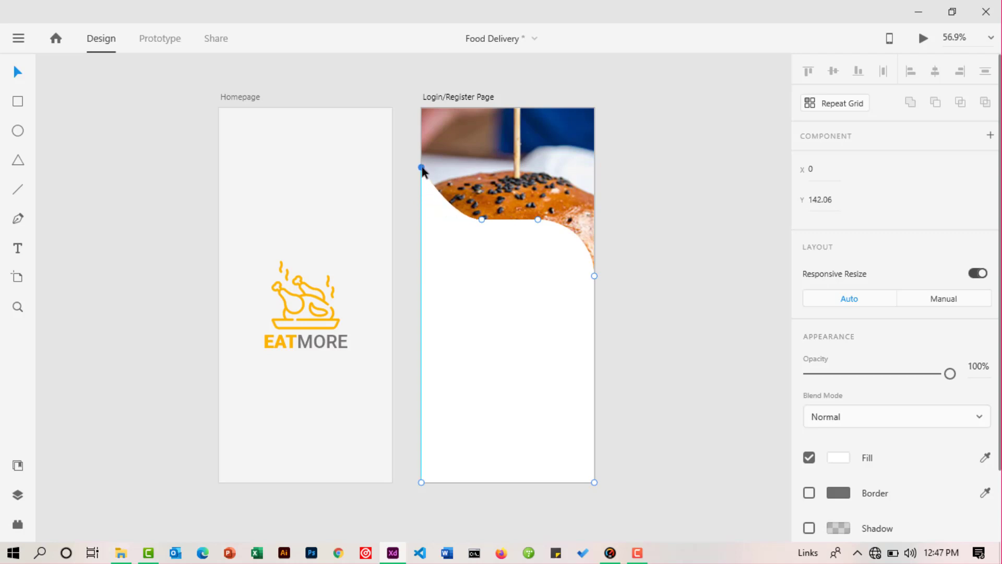
# Lengthen the direction handles of the new anchor point to soften the wave, and leave path editing.
pyautogui.click(481, 219)
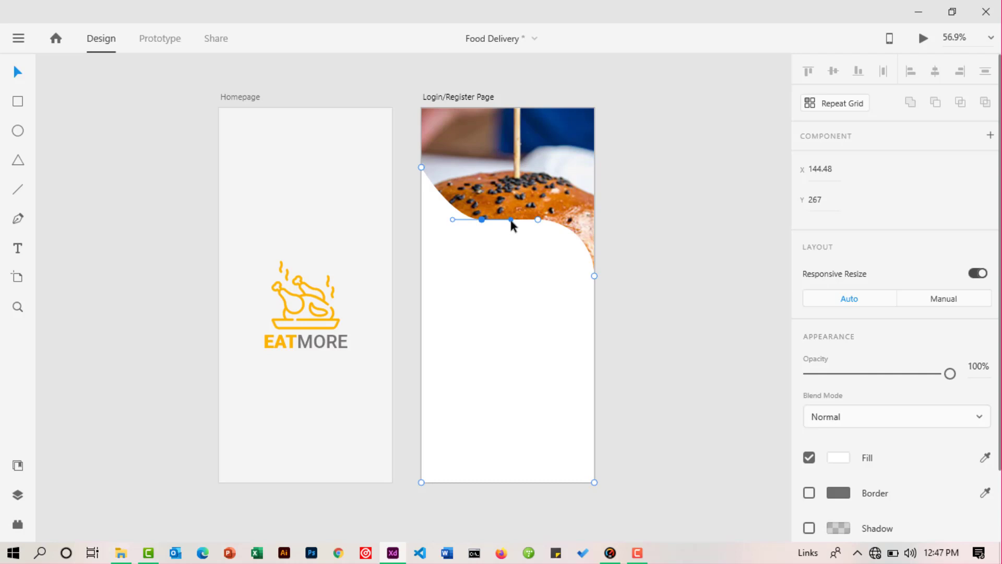
pyautogui.moveTo(511, 219); pyautogui.dragTo(521, 219)
pyautogui.moveTo(442, 220); pyautogui.dragTo(441, 218)
pyautogui.press('Escape')
# Shorten the white wave shape from its top edge so more of the burger image shows above it.
pyautogui.click(459, 281)
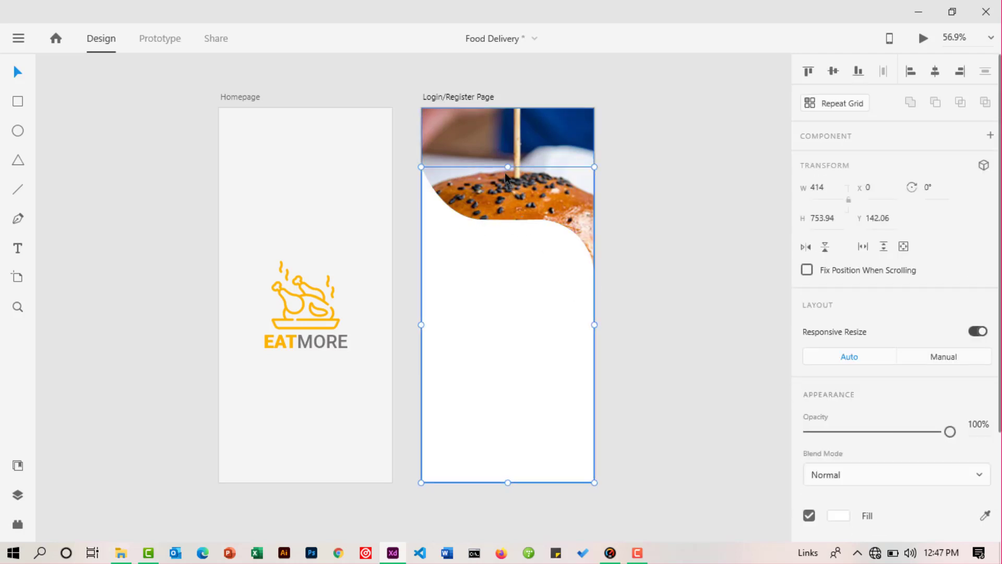
pyautogui.moveTo(506, 165); pyautogui.dragTo(505, 191)
pyautogui.click(650, 265)
pyautogui.click(500, 268)
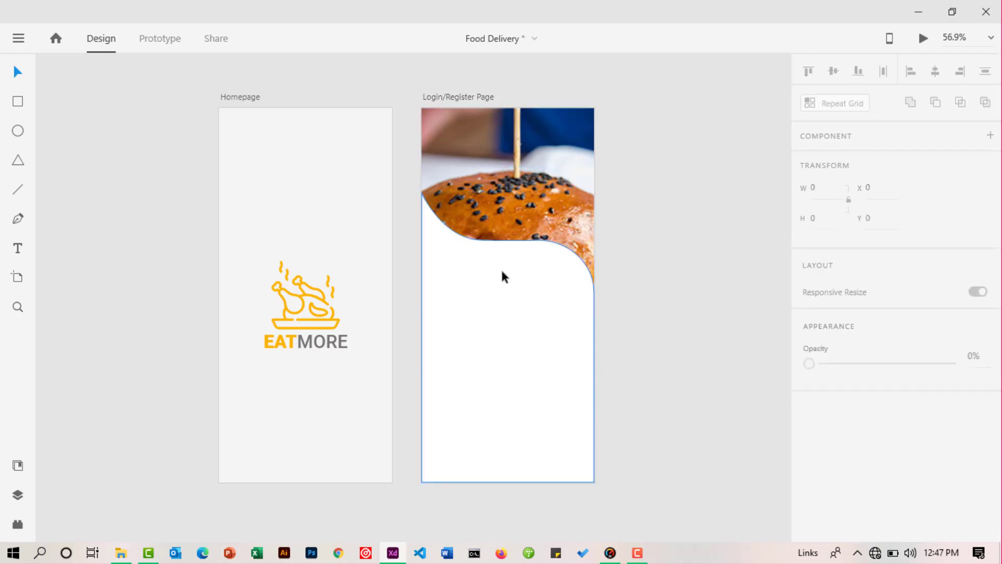
# Refine the white shape's wave by extending the direction handle of its middle anchor point, and deselect the shape.
pyautogui.doubleClick(495, 272)
pyautogui.click(521, 241)
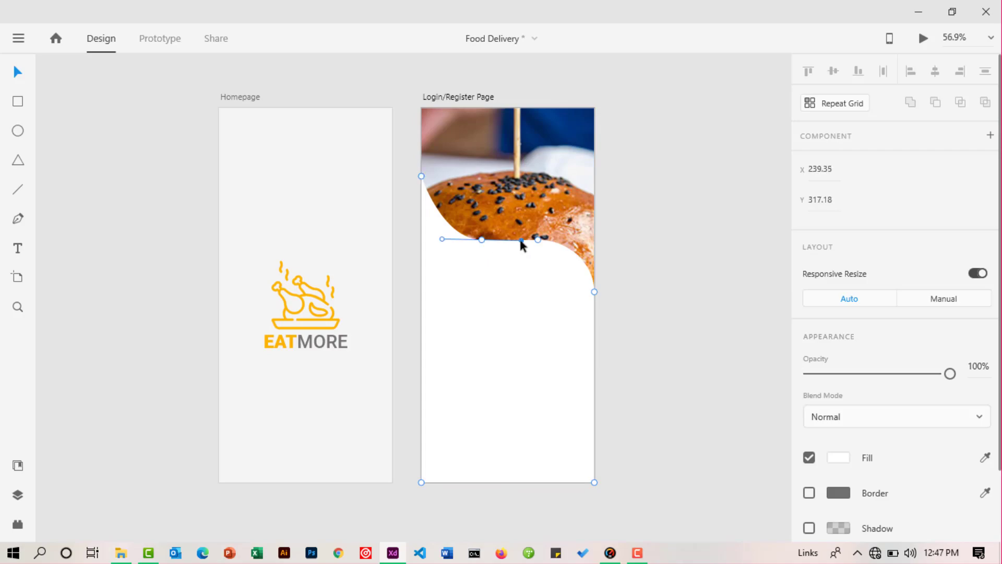
pyautogui.moveTo(521, 243); pyautogui.dragTo(528, 242)
pyautogui.click(619, 261)
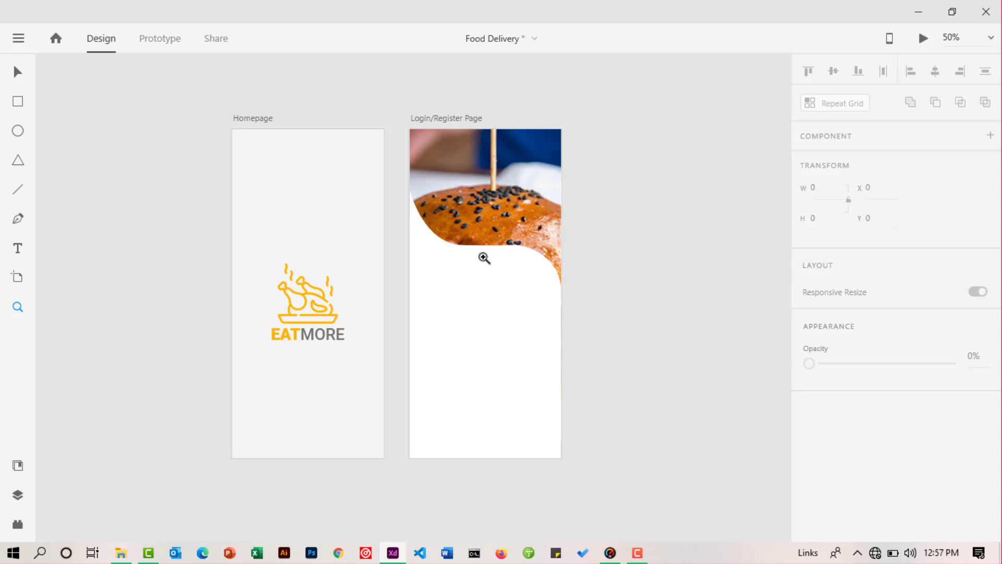
# Turn the EATMORE text on the Homepage artboard into a reusable component in the document assets.
pyautogui.click(17, 71)
pyautogui.click(303, 334)
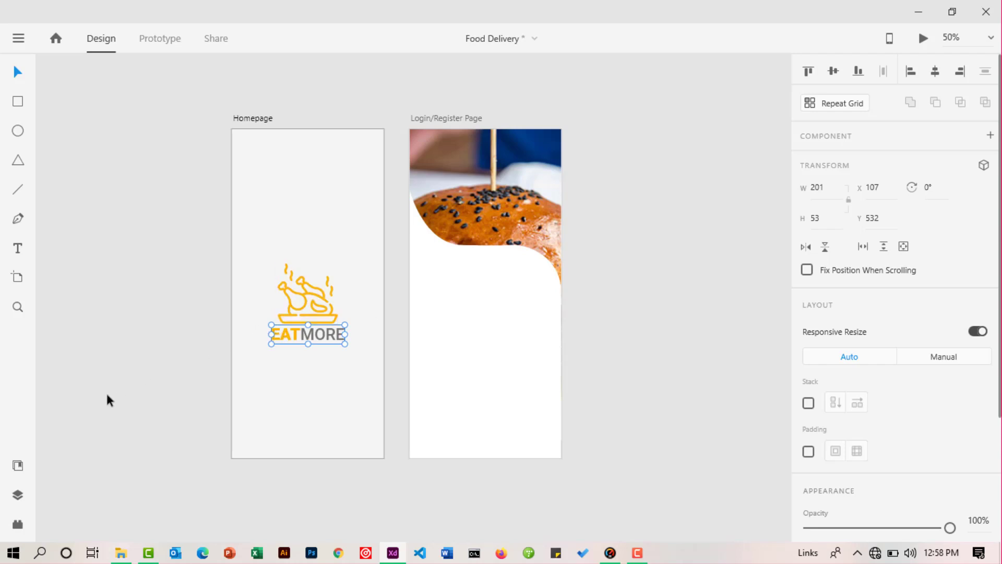
pyautogui.click(18, 466)
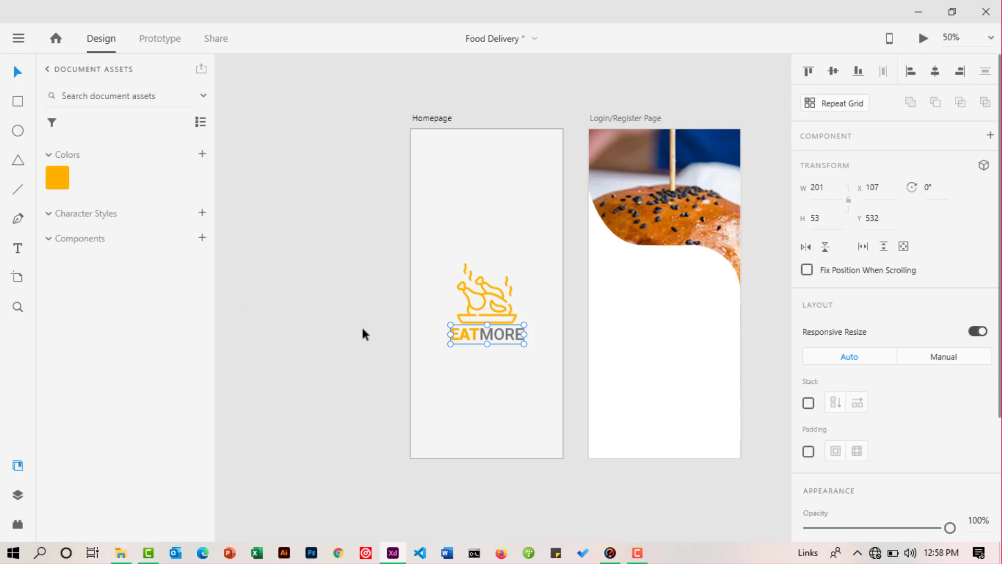
pyautogui.click(202, 238)
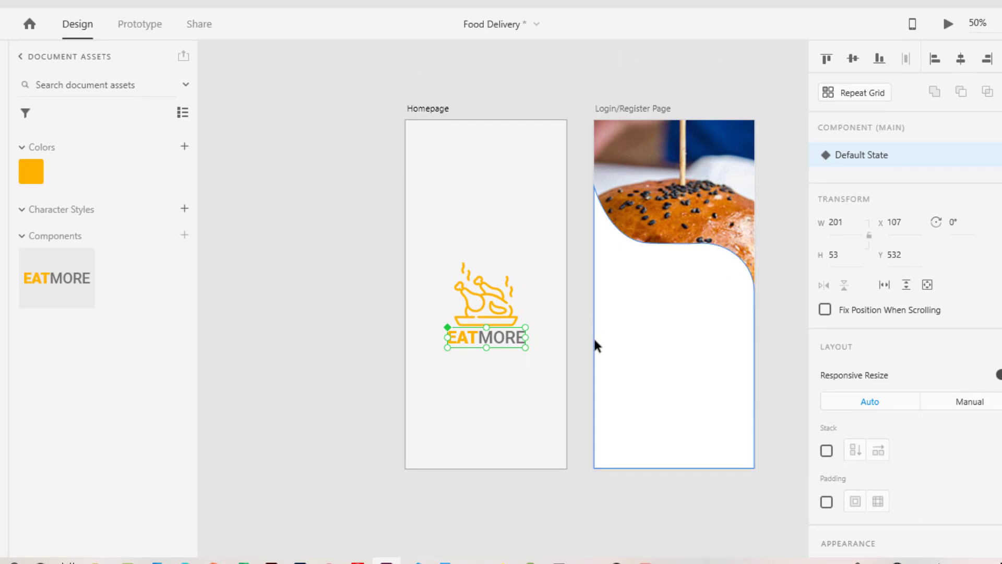
# Place an instance of the EATMORE component on the Login/Register Page and move it up to just below the wave.
pyautogui.moveTo(46, 281); pyautogui.dragTo(650, 319)
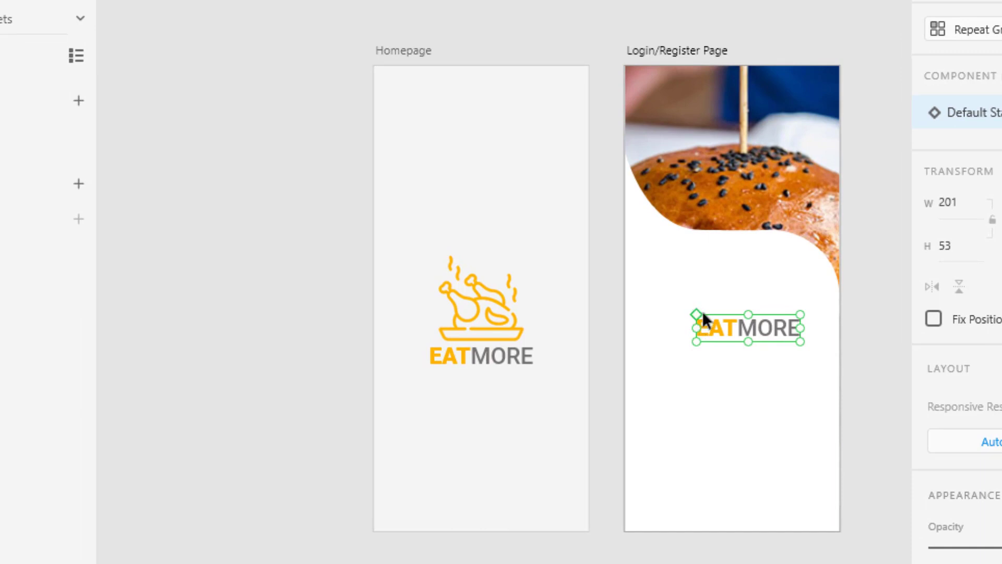
pyautogui.click(489, 357)
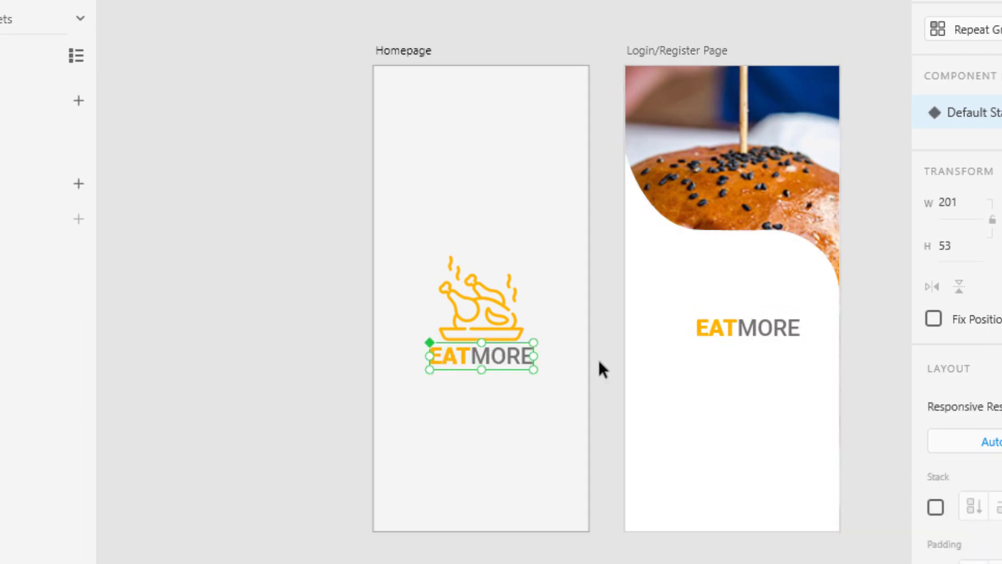
pyautogui.click(704, 329)
pyautogui.click(511, 358)
pyautogui.moveTo(709, 327); pyautogui.dragTo(693, 283)
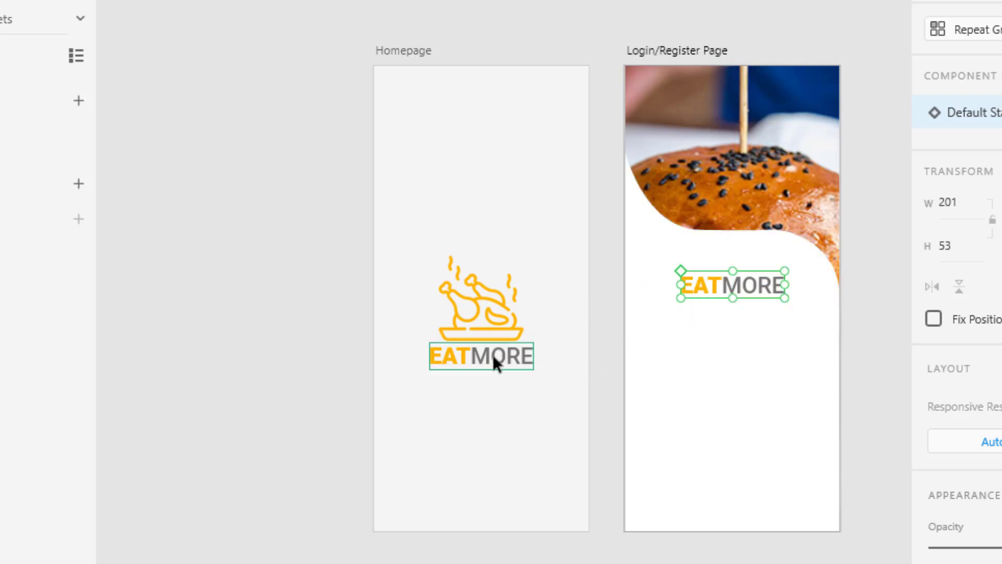
# Try the Rockwell font on the text inside the main EATMORE component on the Homepage.
pyautogui.click(470, 356)
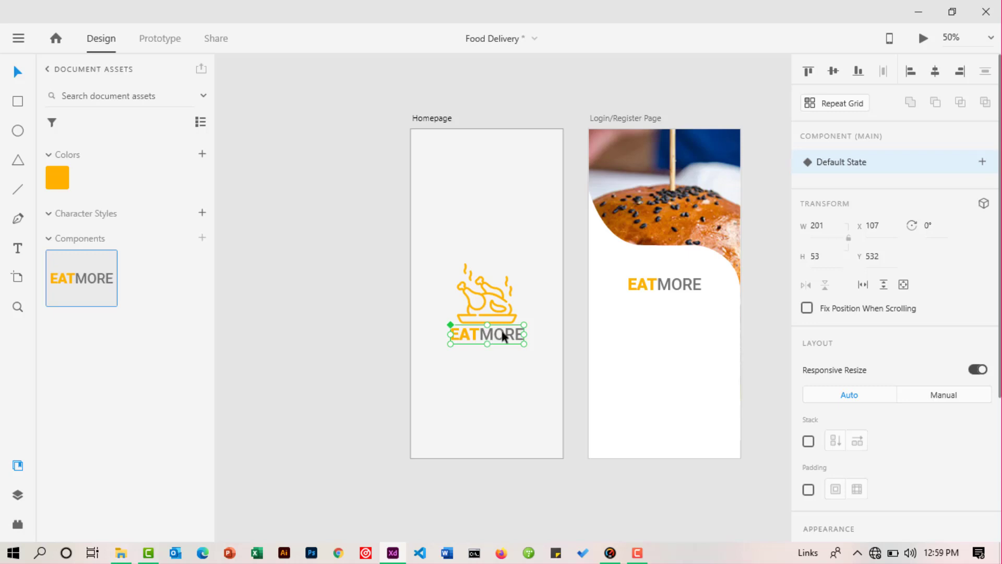
pyautogui.scroll(-3, 887, 386)
pyautogui.scroll(-1, 887, 390)
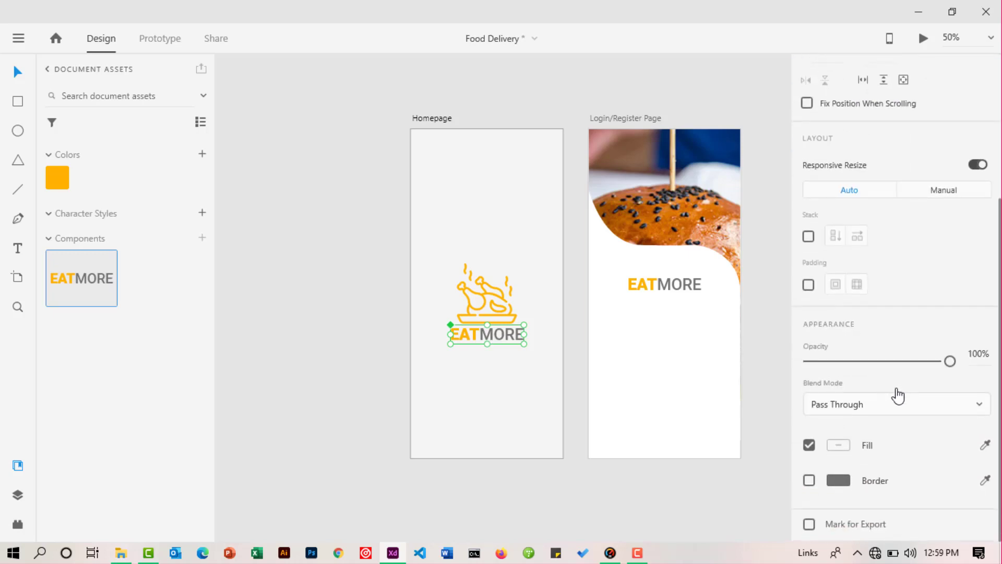
pyautogui.scroll(4, 896, 392)
pyautogui.scroll(-4, 893, 383)
pyautogui.click(371, 359)
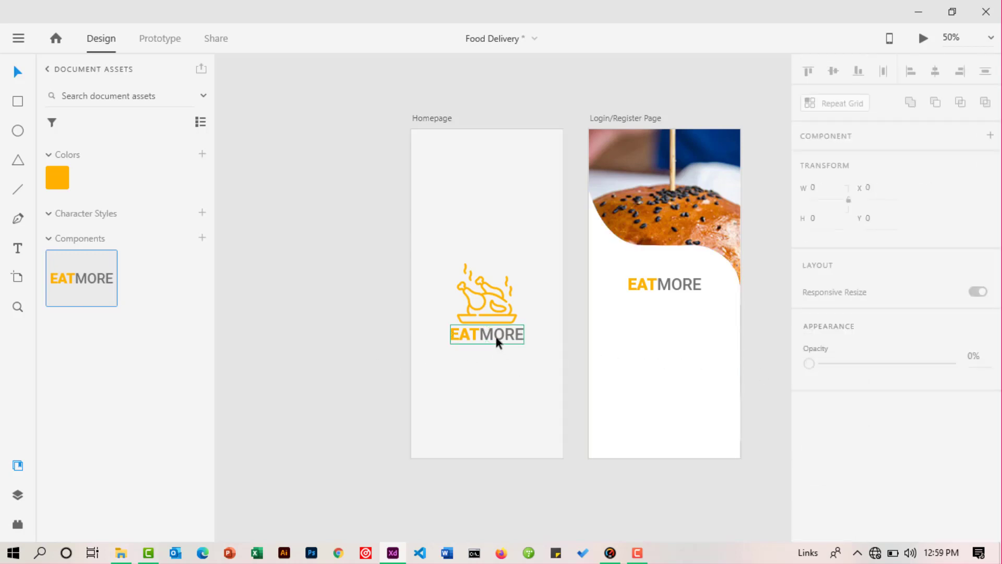
pyautogui.click(497, 342)
pyautogui.scroll(5, 995, 407)
pyautogui.scroll(-2, 858, 381)
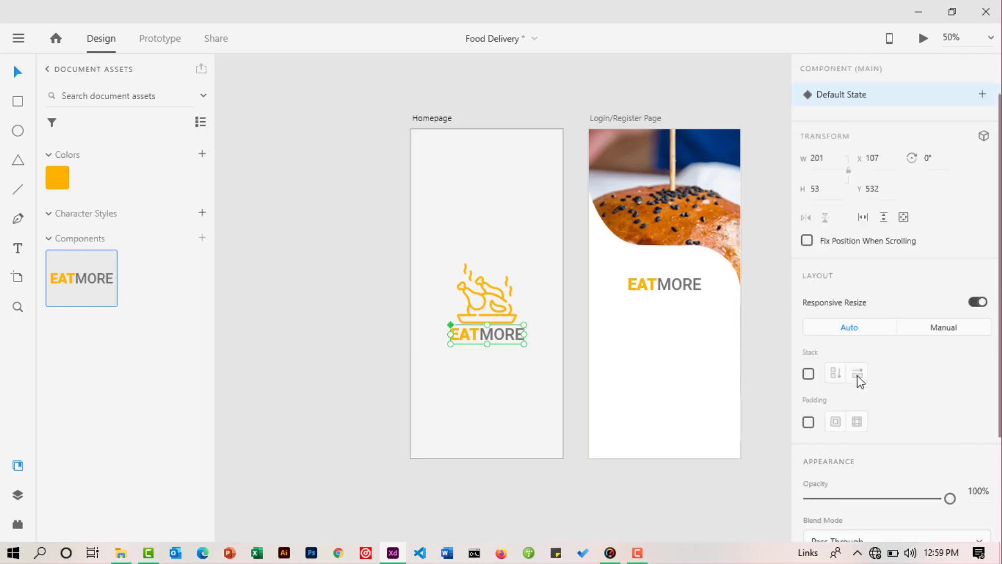
pyautogui.scroll(-3, 857, 376)
pyautogui.press('Return')
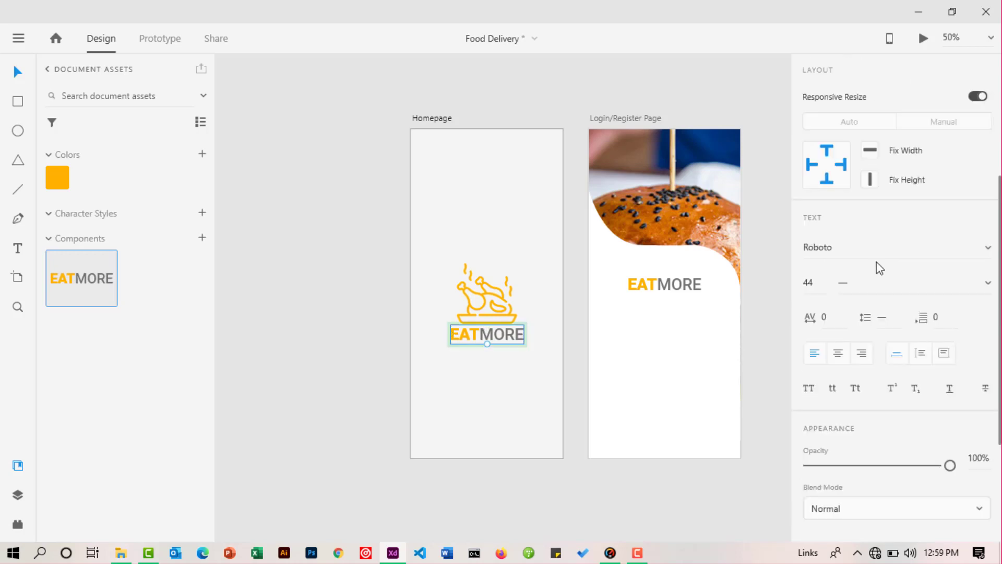
pyautogui.click(988, 249)
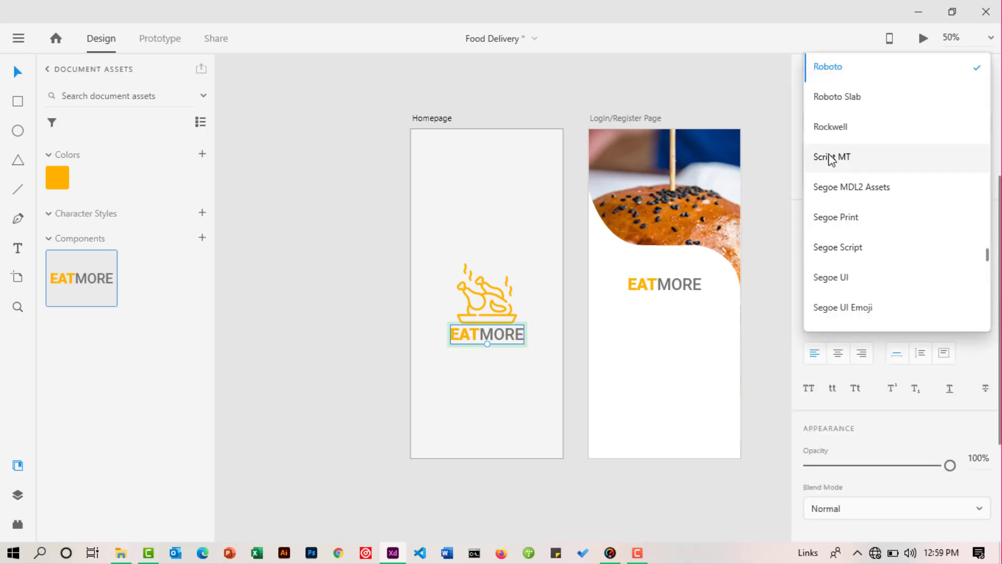
pyautogui.click(825, 129)
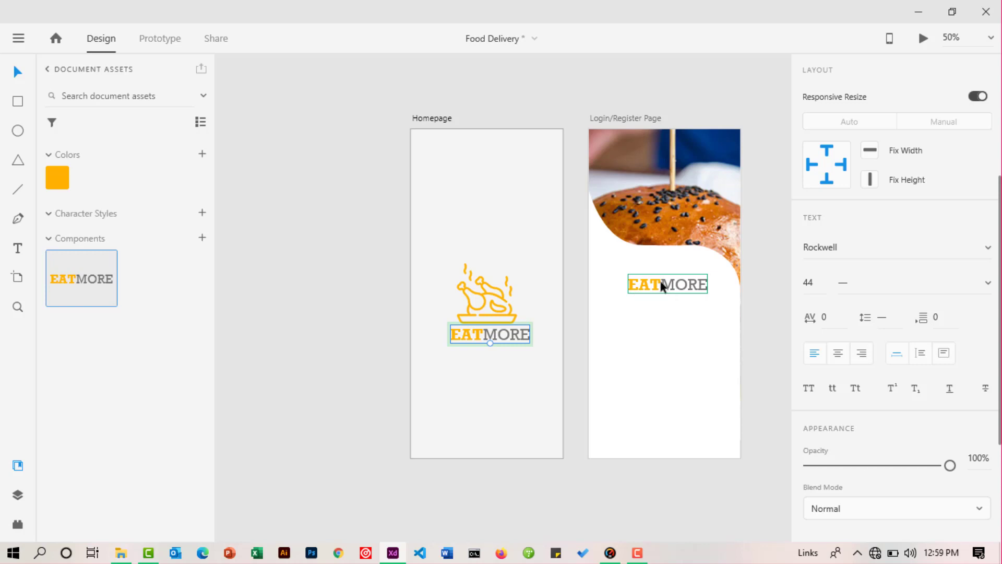
# Undo the component's font change and deselect the text.
pyautogui.hotkey('ctrl', 'z')
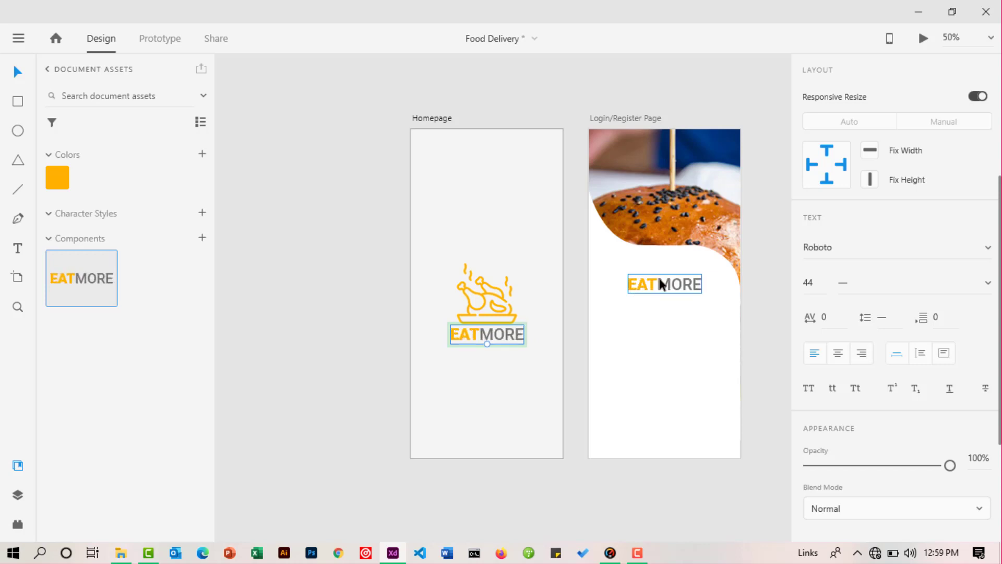
pyautogui.click(637, 390)
pyautogui.press('Escape')
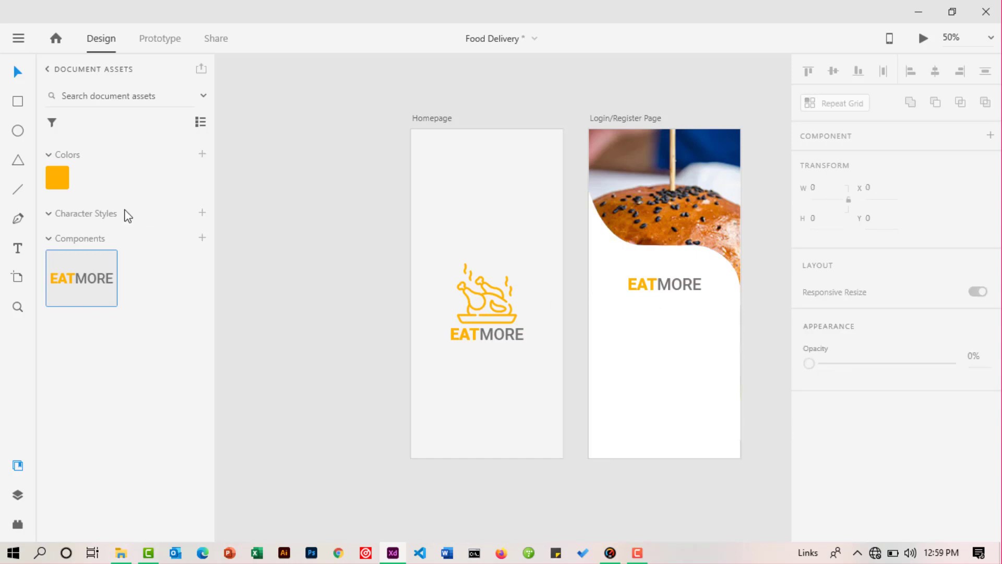
# Reposition the EATMORE instance on the Login/Register Page to about X 114, Y 370, and deselect it.
pyautogui.click(17, 466)
pyautogui.click(486, 282)
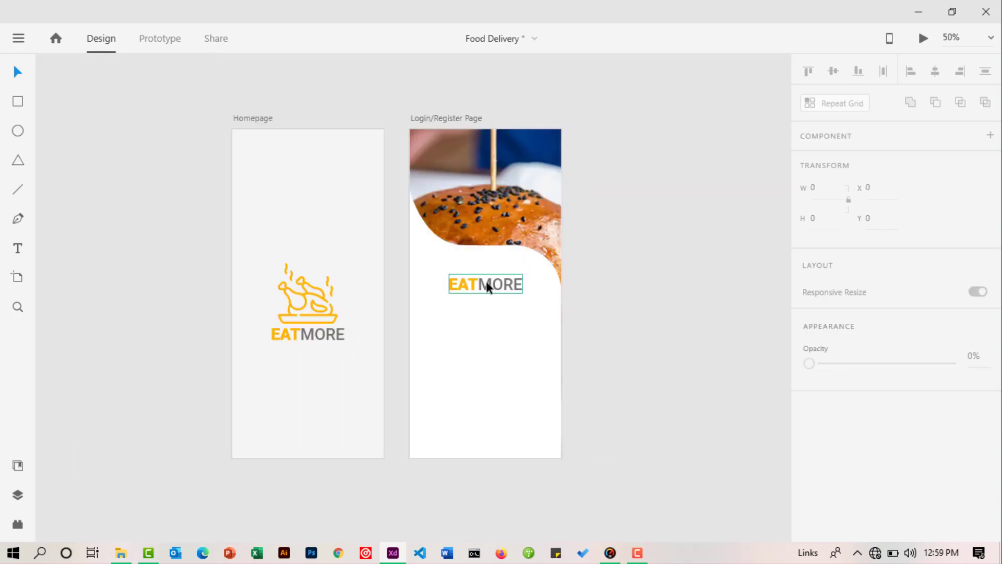
pyautogui.moveTo(487, 277); pyautogui.dragTo(490, 261)
pyautogui.press('z')
pyautogui.click(505, 306)
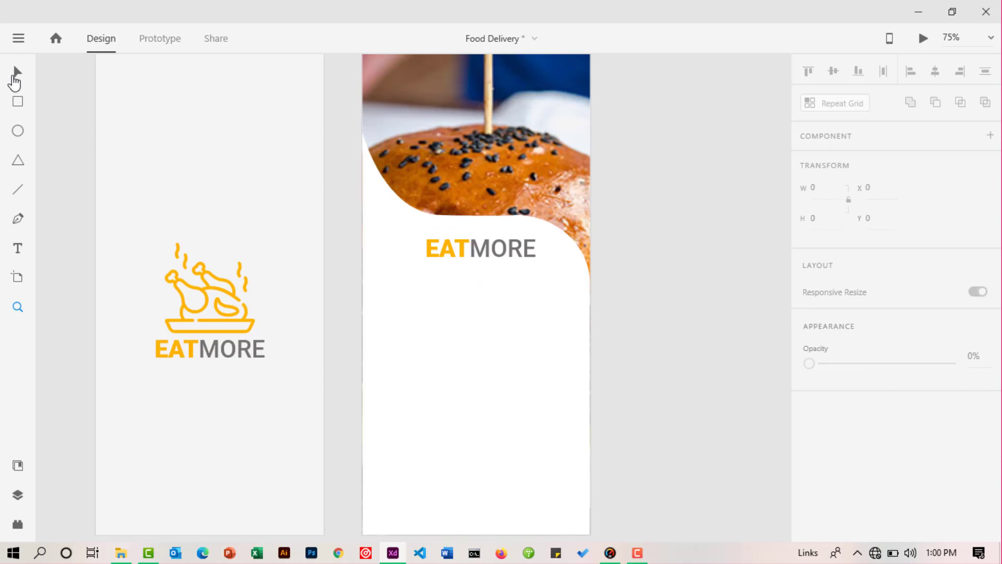
pyautogui.click(15, 77)
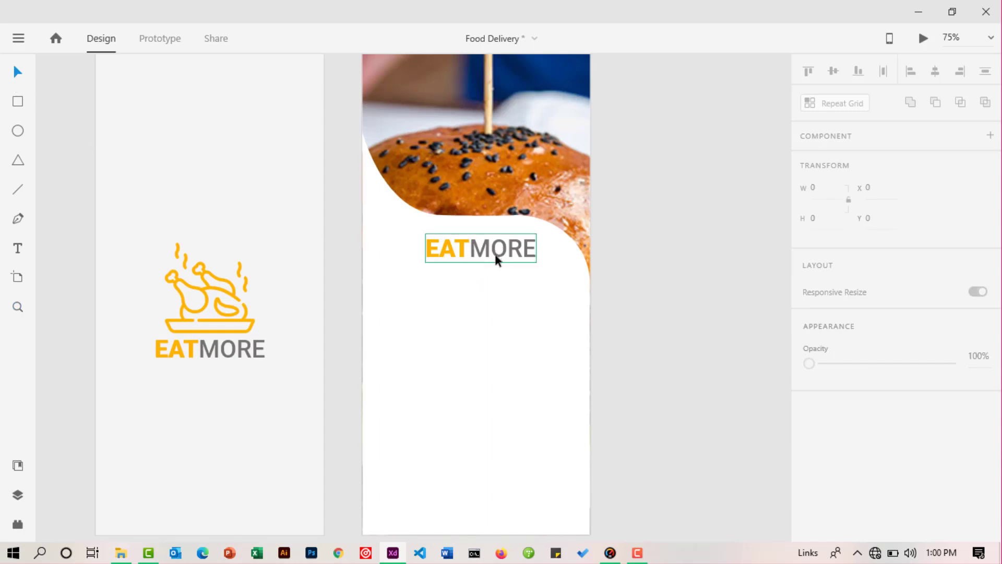
pyautogui.moveTo(498, 259); pyautogui.dragTo(496, 264)
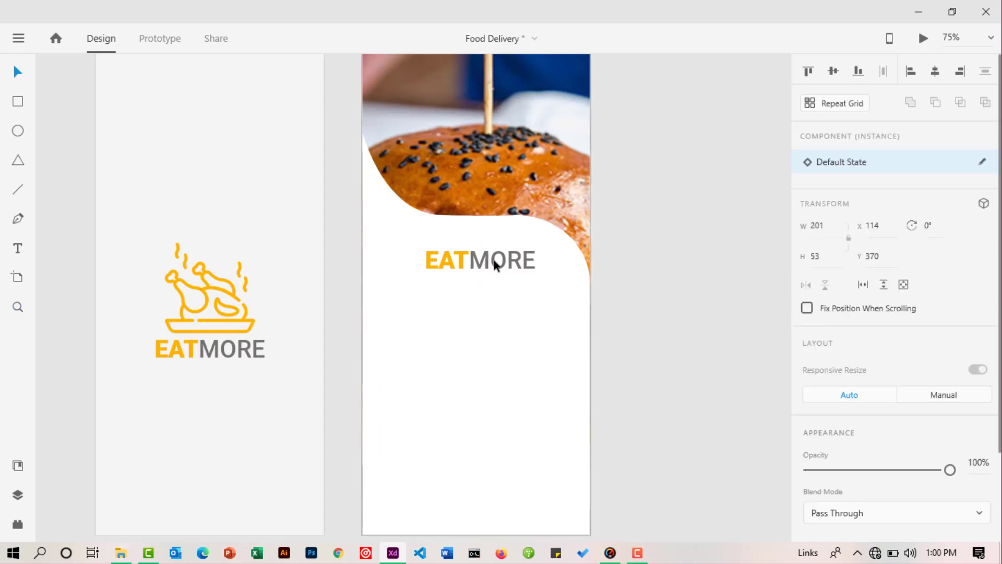
pyautogui.click(665, 306)
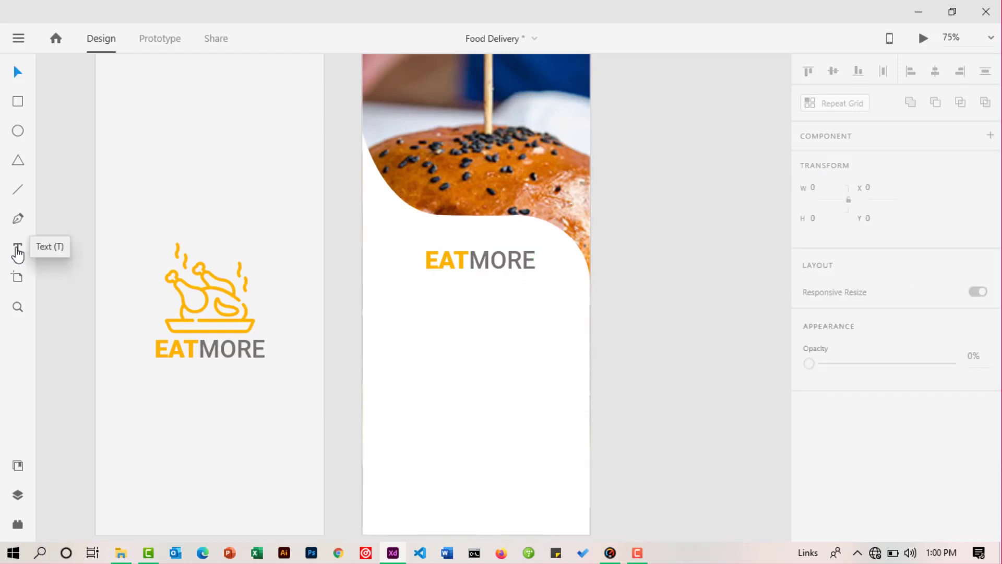
# Add a two-line text "This is a description of this EATMORE application" below the logo on the Login/Register Page.
pyautogui.click(18, 249)
pyautogui.click(409, 307)
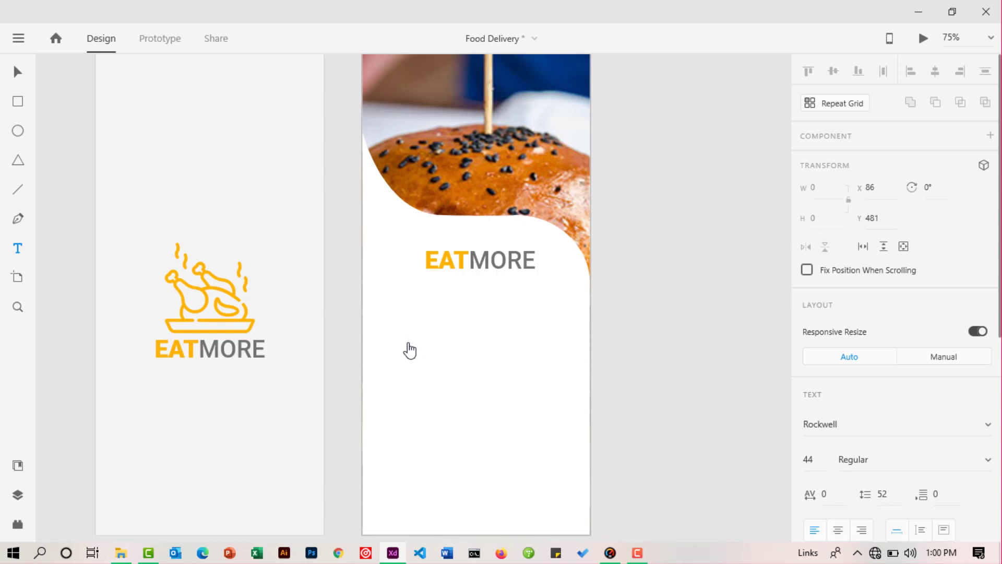
pyautogui.write('This is a description of this EATMORE application')
# Change the font of the whole description text to Roboto.
pyautogui.moveTo(415, 298); pyautogui.dragTo(720, 333)
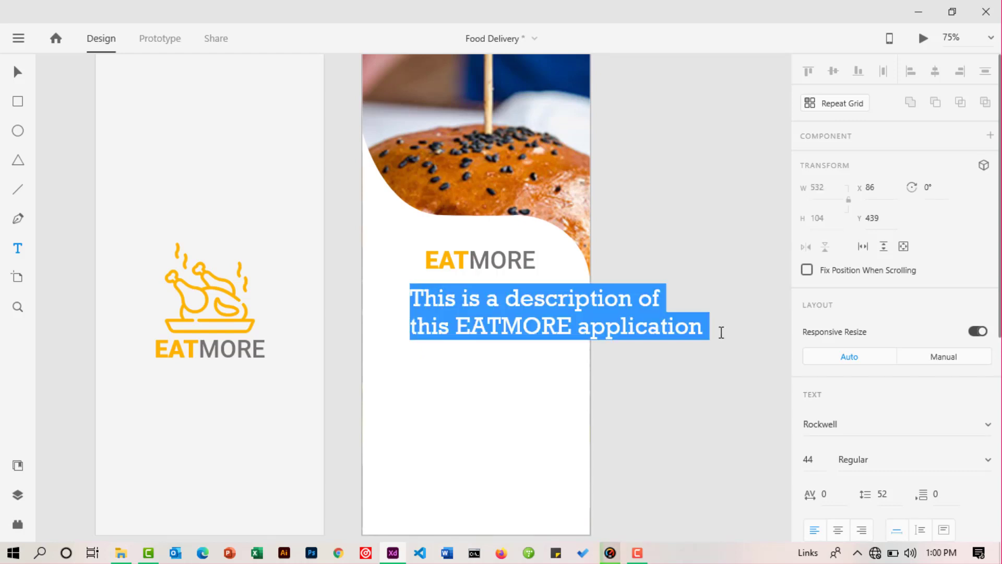
pyautogui.click(984, 428)
pyautogui.scroll(3, 840, 226)
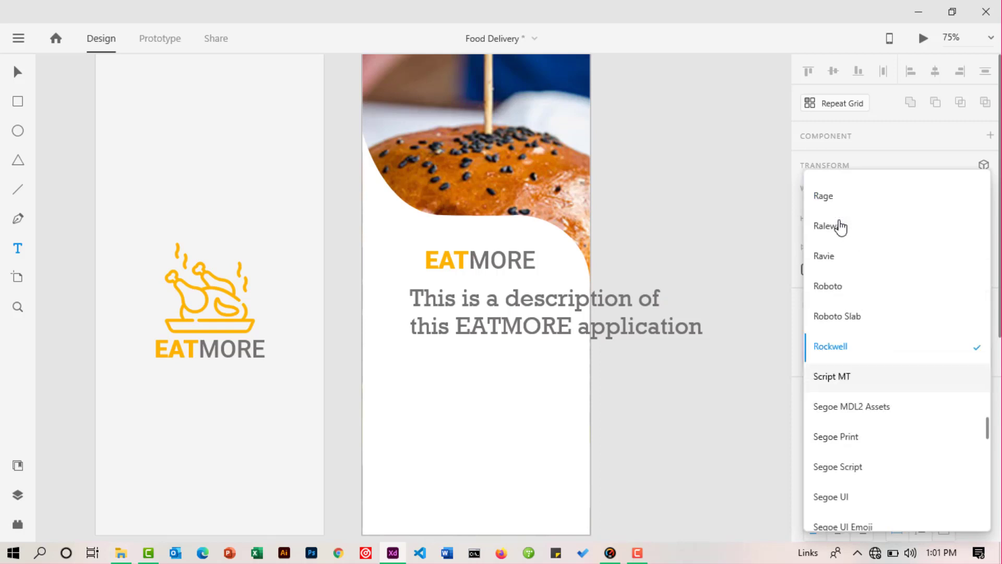
pyautogui.click(829, 286)
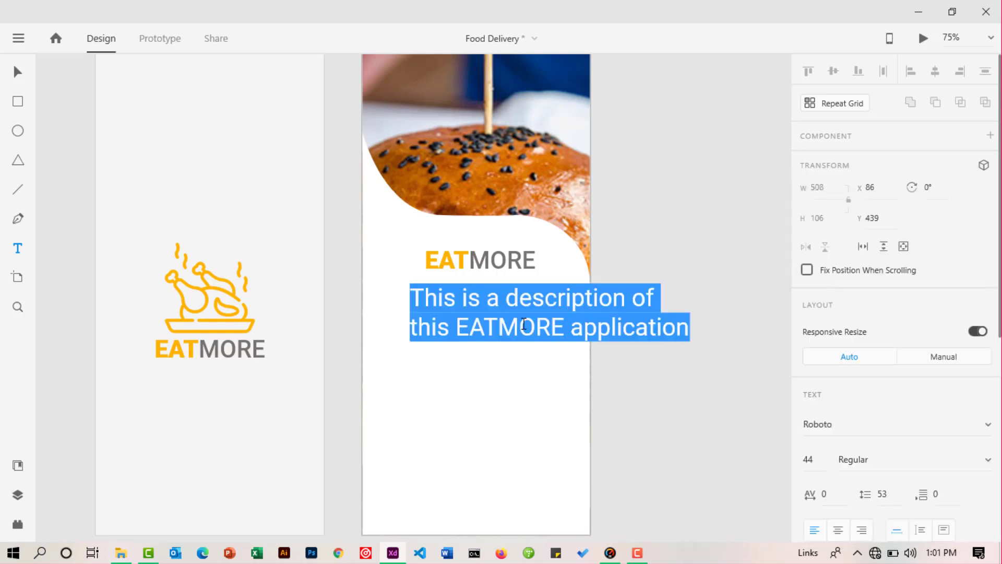
# Scale the description text down to size 24 and centre it horizontally on the artboard, at about Y 436.
pyautogui.click(17, 73)
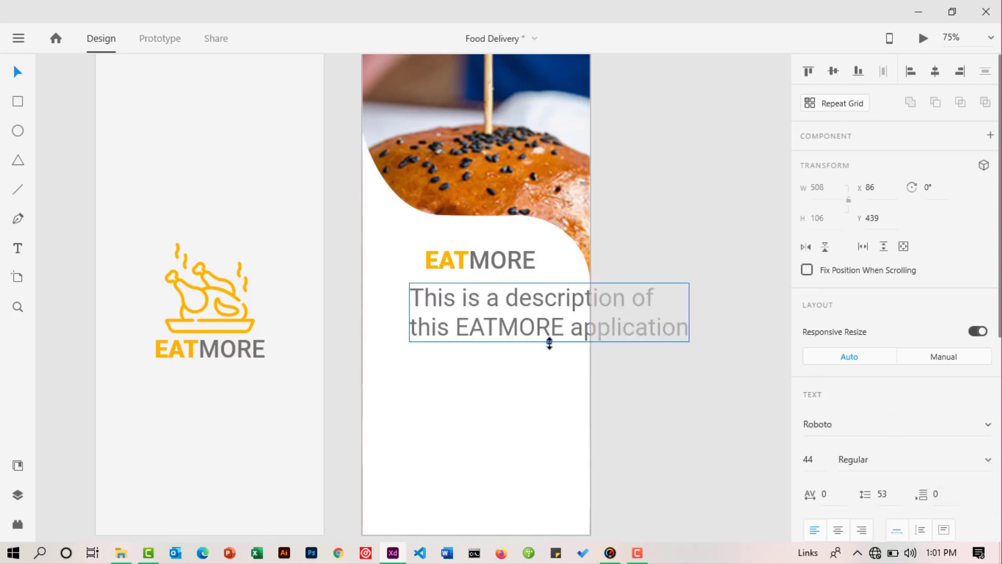
pyautogui.moveTo(549, 343); pyautogui.dragTo(474, 302)
pyautogui.hotkey('shift', 'c')
# Centre the EATMORE instance horizontally on the Login/Register Page and deselect it.
pyautogui.click(491, 262)
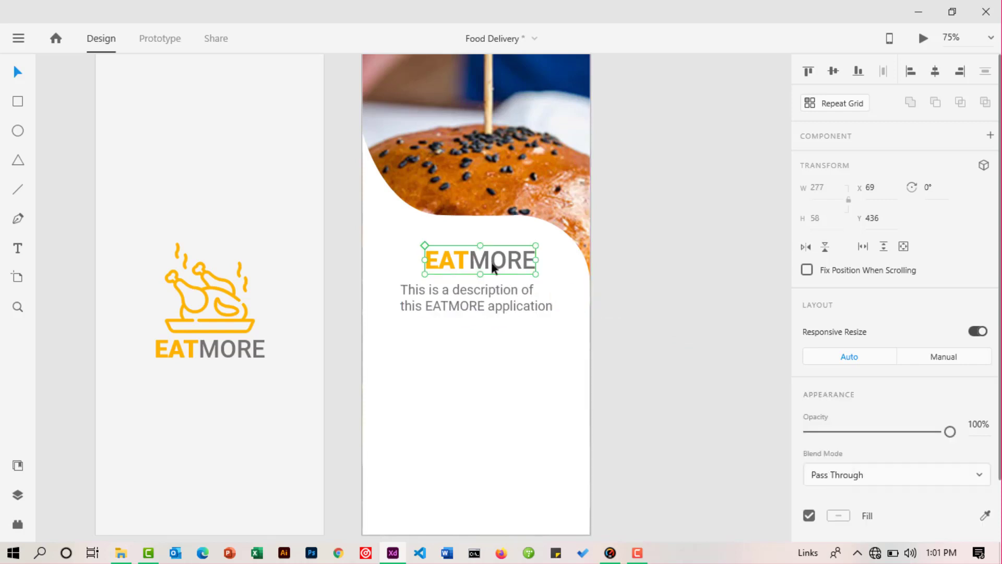
pyautogui.hotkey('ctrl', 'k')
pyautogui.click(935, 73)
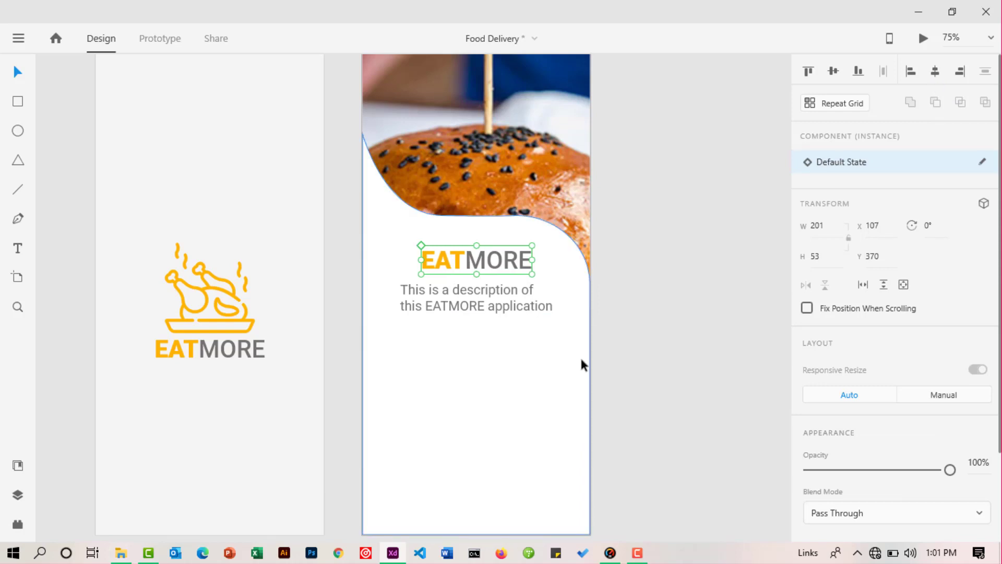
pyautogui.click(650, 353)
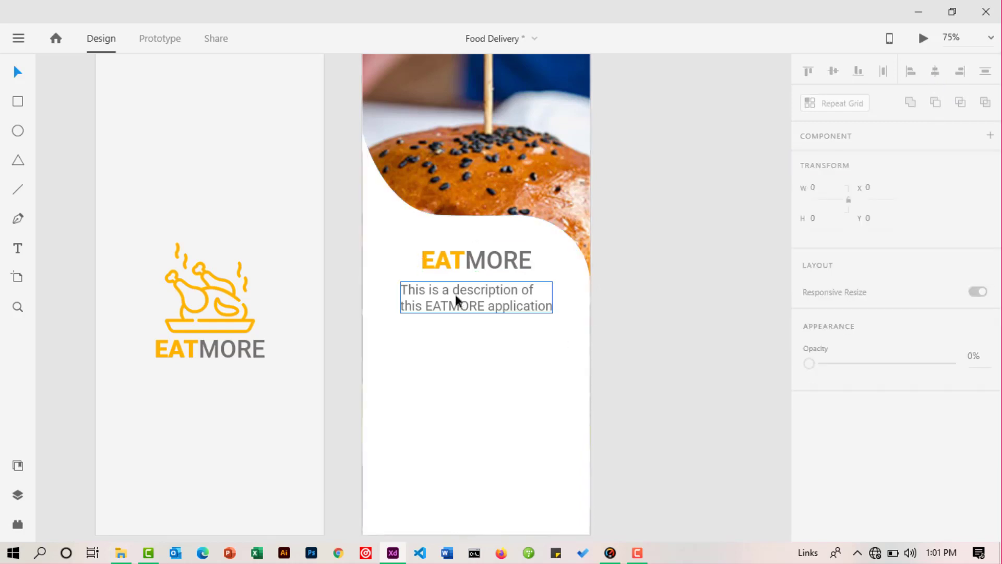
# Set the description text's font weight to Medium.
pyautogui.click(455, 292)
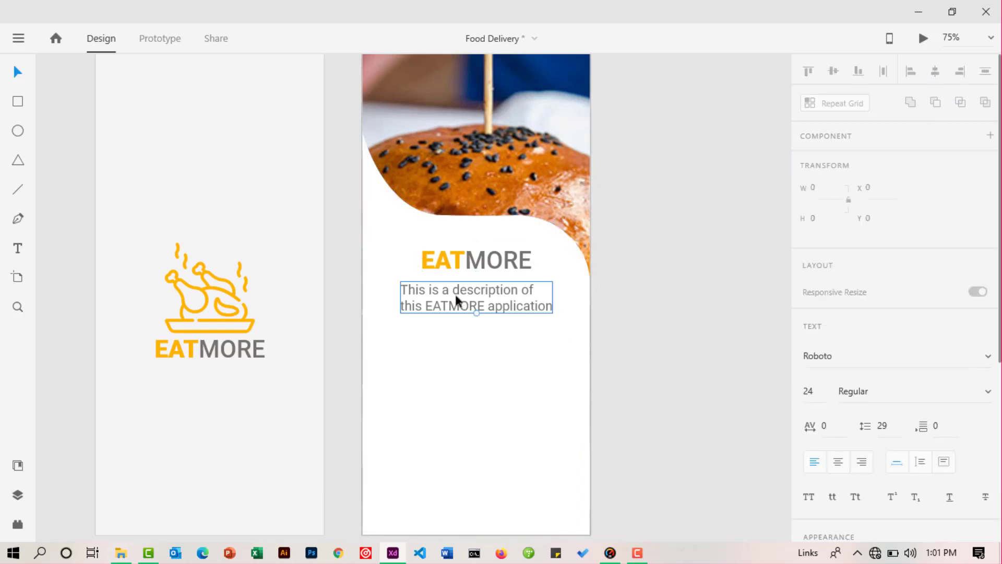
pyautogui.click(613, 313)
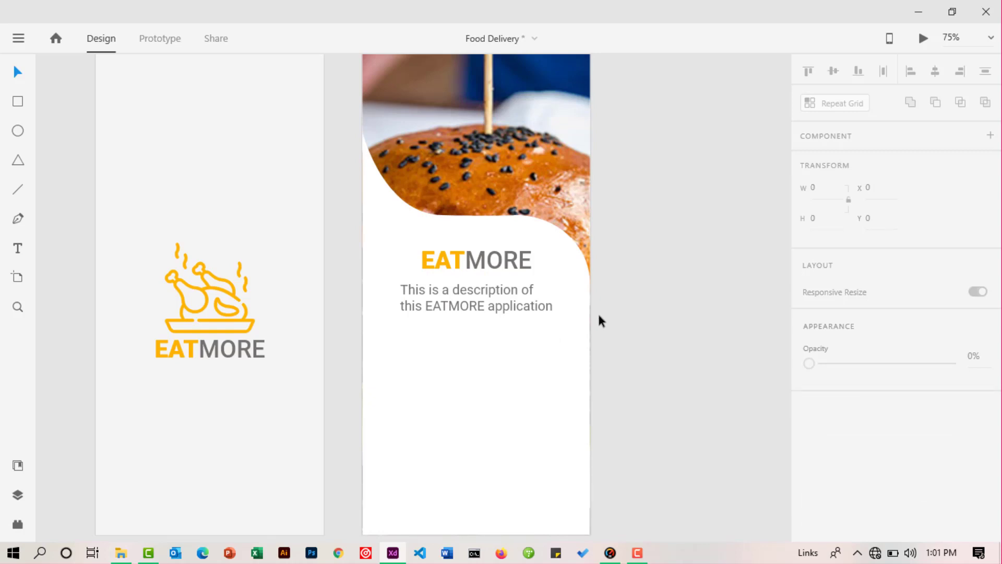
pyautogui.click(490, 306)
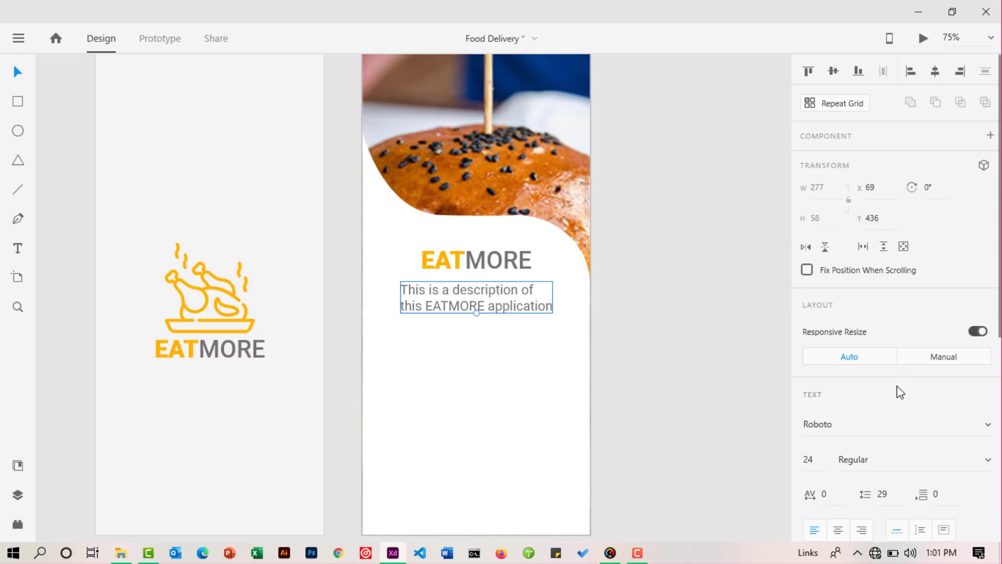
pyautogui.scroll(-2, 994, 399)
pyautogui.click(988, 388)
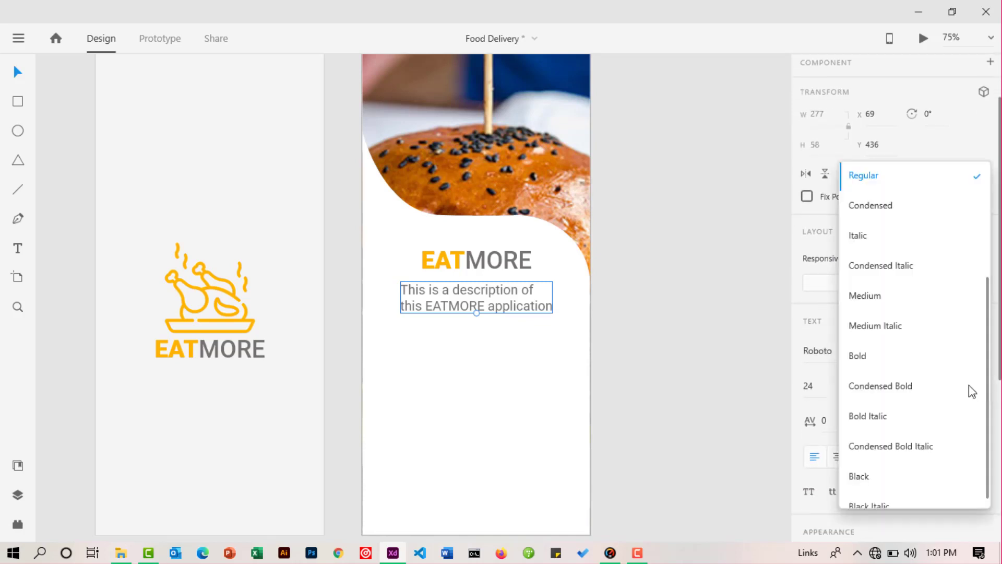
pyautogui.click(864, 296)
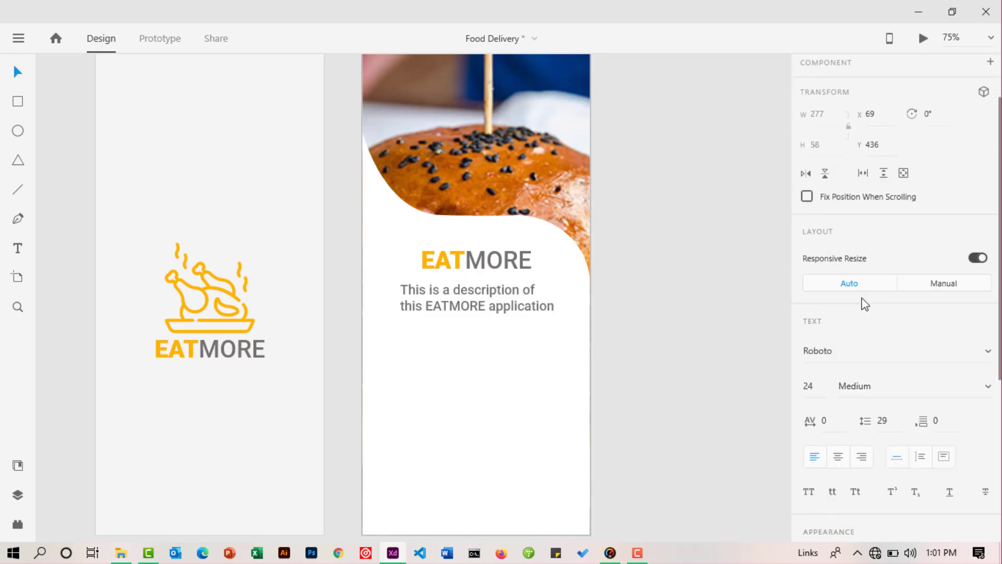
# Shift the description text slightly sideways below the EATMORE logo and centre-align its lines.
pyautogui.moveTo(474, 305); pyautogui.dragTo(479, 302)
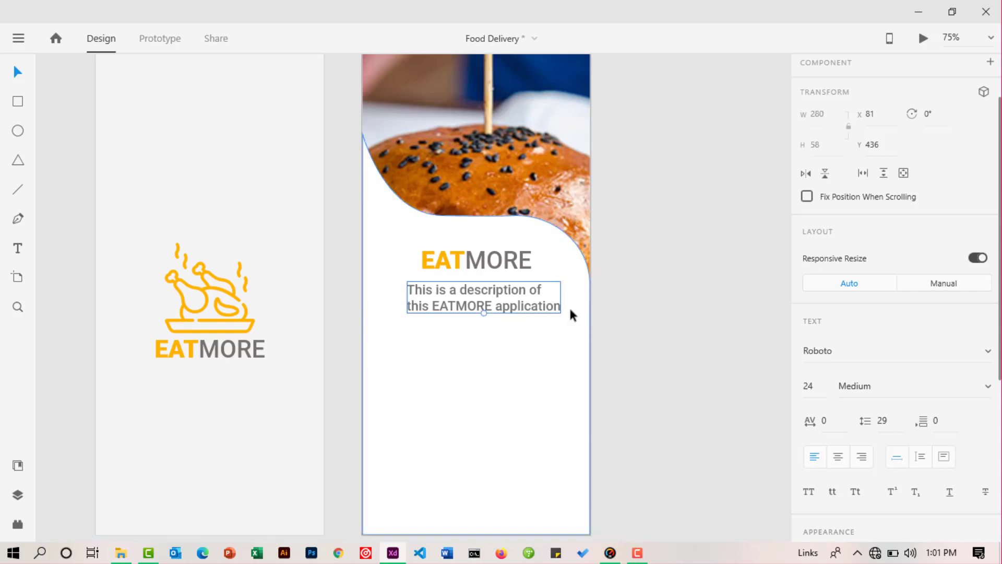
pyautogui.scroll(-3, 892, 409)
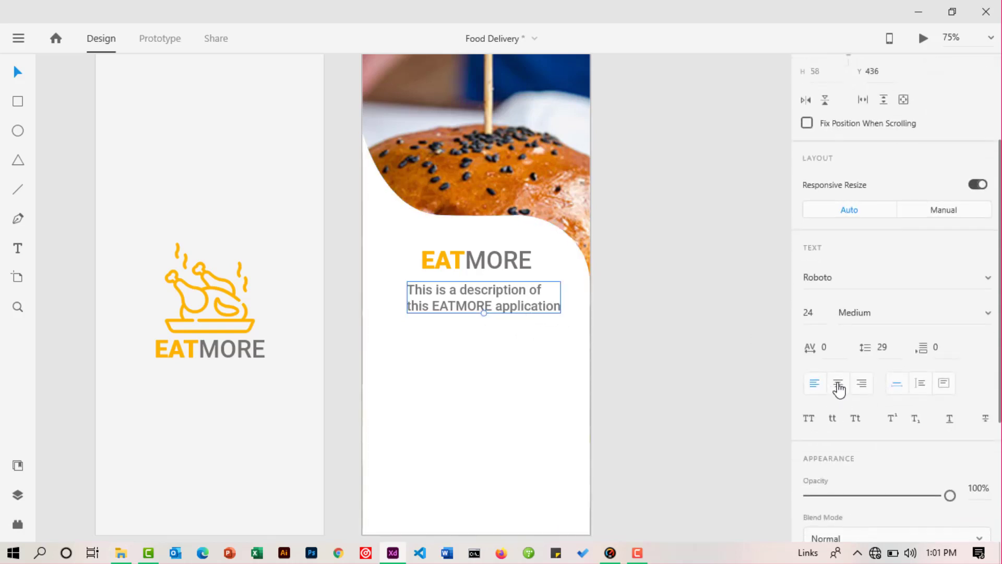
pyautogui.click(838, 389)
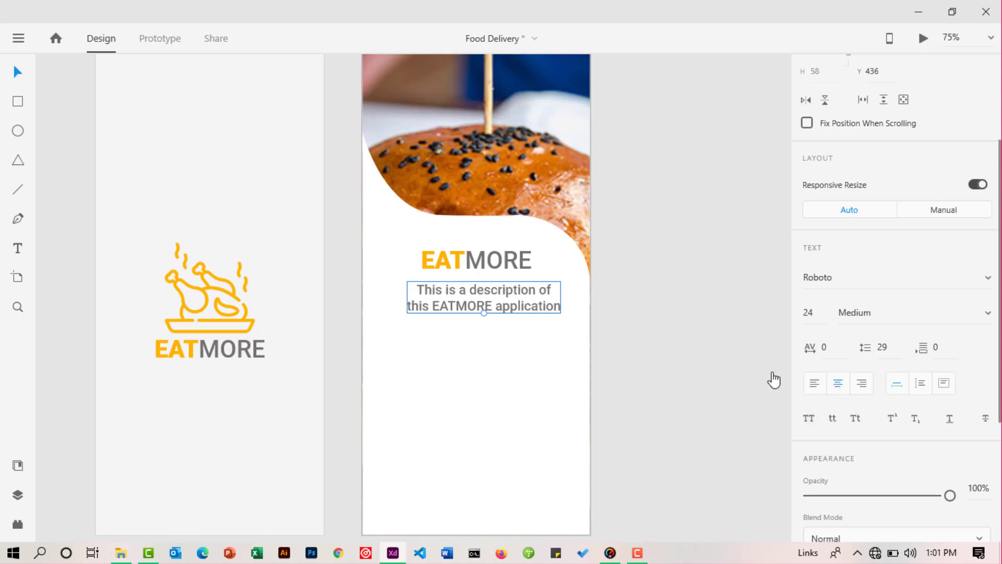
pyautogui.click(659, 344)
# Reduce the description text's opacity to 73% and deselect it.
pyautogui.click(506, 306)
pyautogui.scroll(-5, 887, 397)
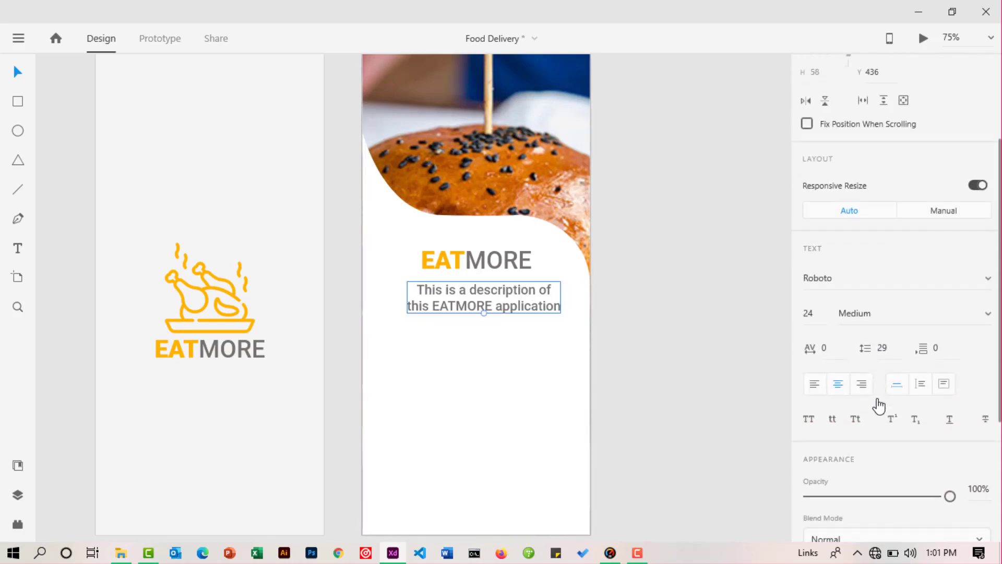
pyautogui.moveTo(949, 290); pyautogui.dragTo(913, 301)
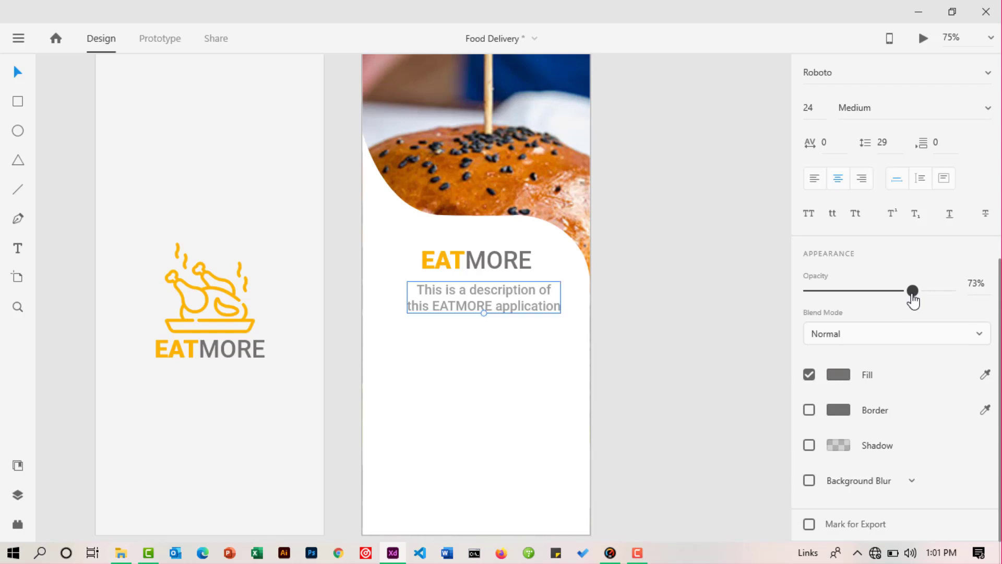
pyautogui.click(665, 329)
# Move the description text slightly down so it sits centred under the EATMORE logo with a wider gap.
pyautogui.moveTo(509, 301); pyautogui.dragTo(505, 302)
pyautogui.click(670, 308)
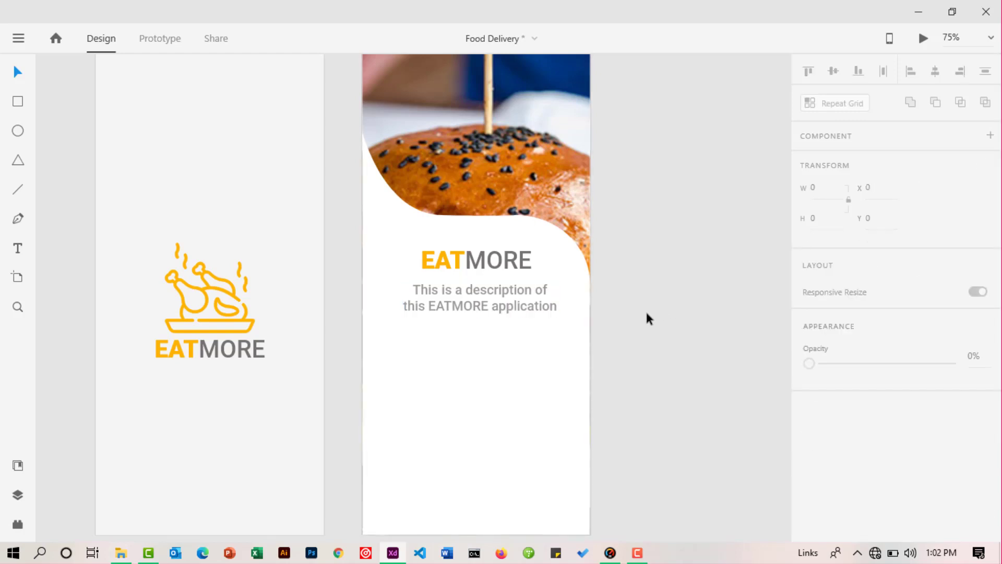
pyautogui.scroll(-1, 646, 313)
pyautogui.click(517, 296)
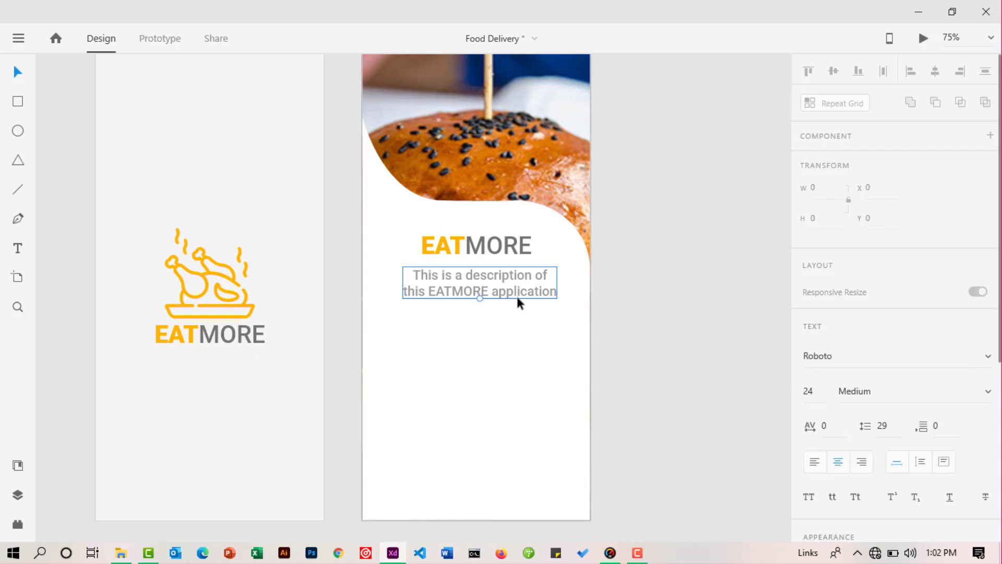
pyautogui.moveTo(515, 295); pyautogui.dragTo(512, 302)
pyautogui.click(667, 306)
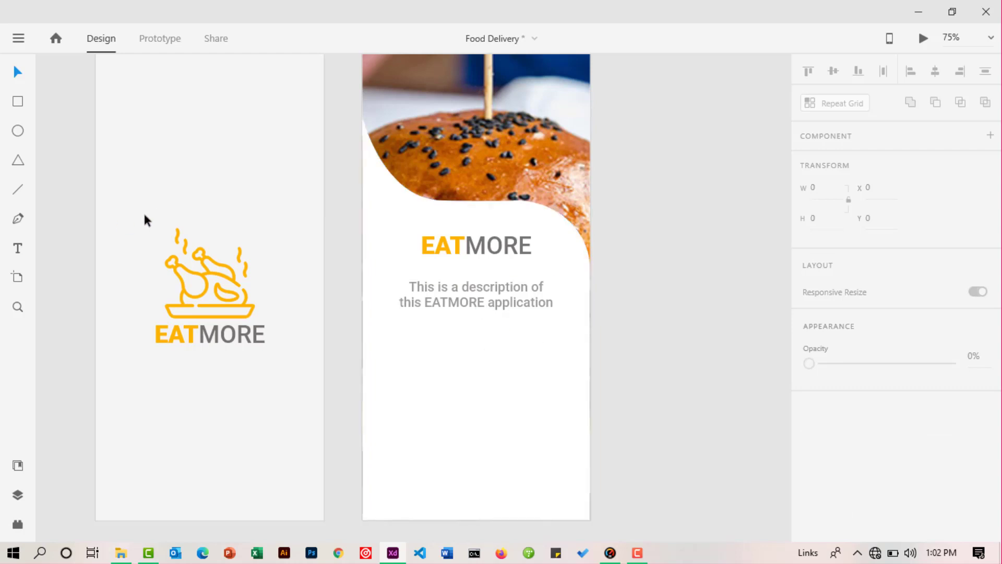
# Draw a circle about 29 by 29 below the description text, at about X 78, Y 575.
pyautogui.click(17, 131)
pyautogui.moveTo(406, 345); pyautogui.dragTo(421, 360)
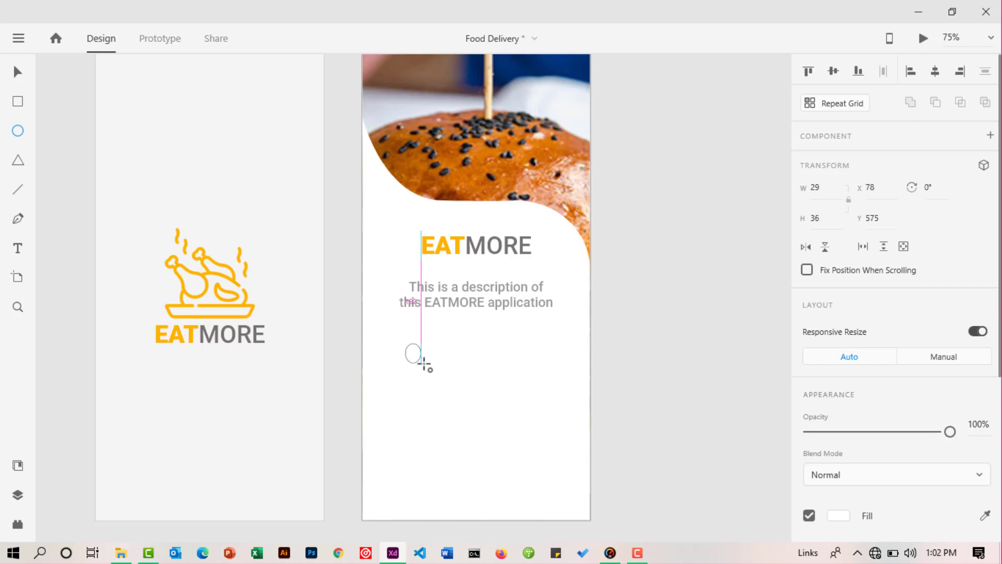
pyautogui.moveTo(424, 364); pyautogui.dragTo(421, 363)
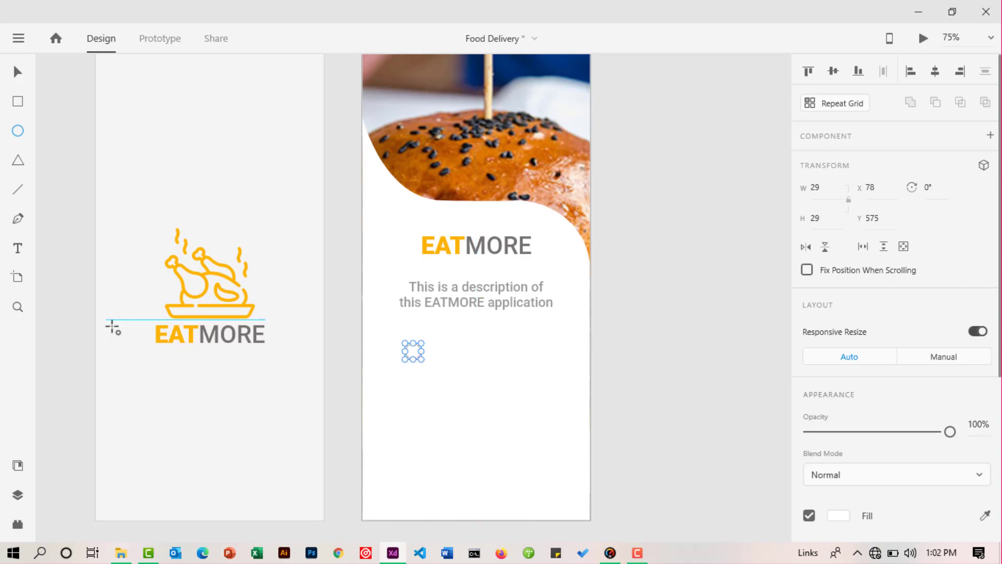
# Fill the small circle with the saved orange document colour, remove its border and deselect it.
pyautogui.click(17, 465)
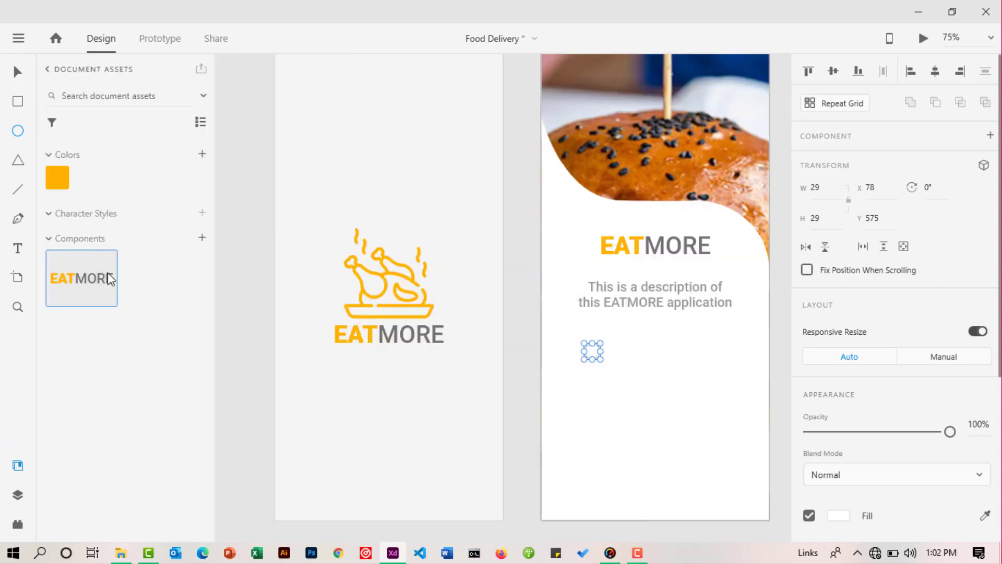
pyautogui.click(52, 182)
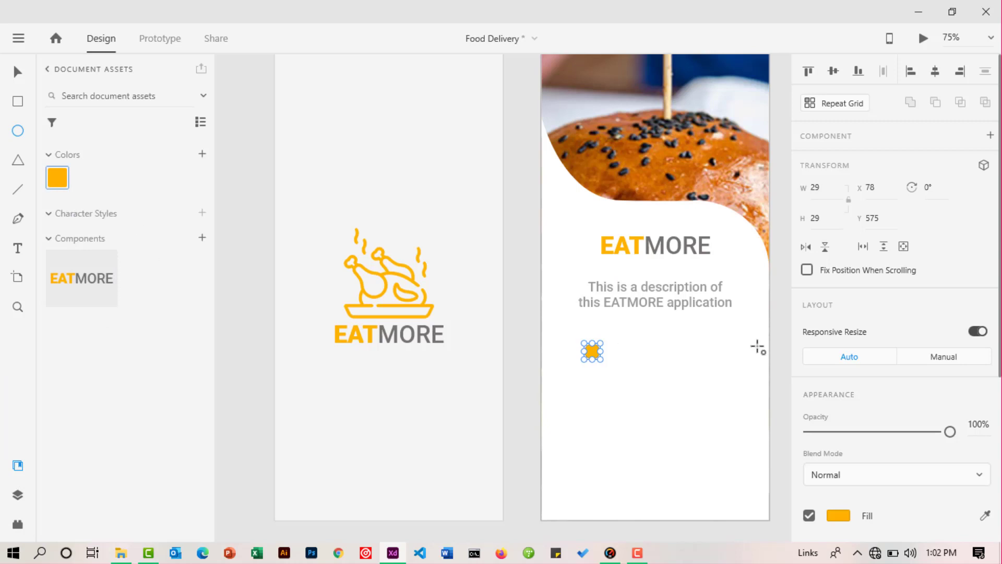
pyautogui.scroll(-3, 897, 421)
pyautogui.click(808, 406)
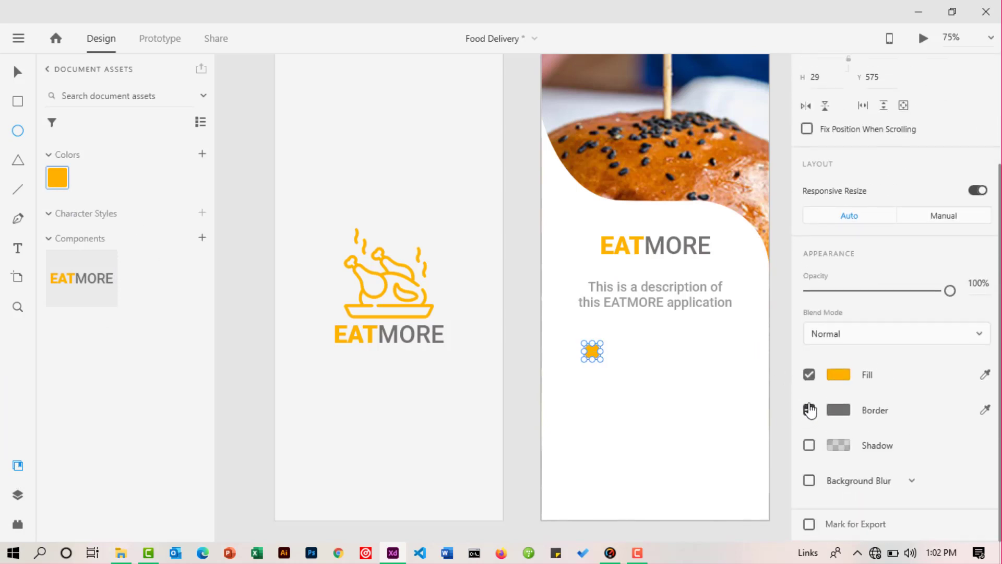
pyautogui.click(17, 466)
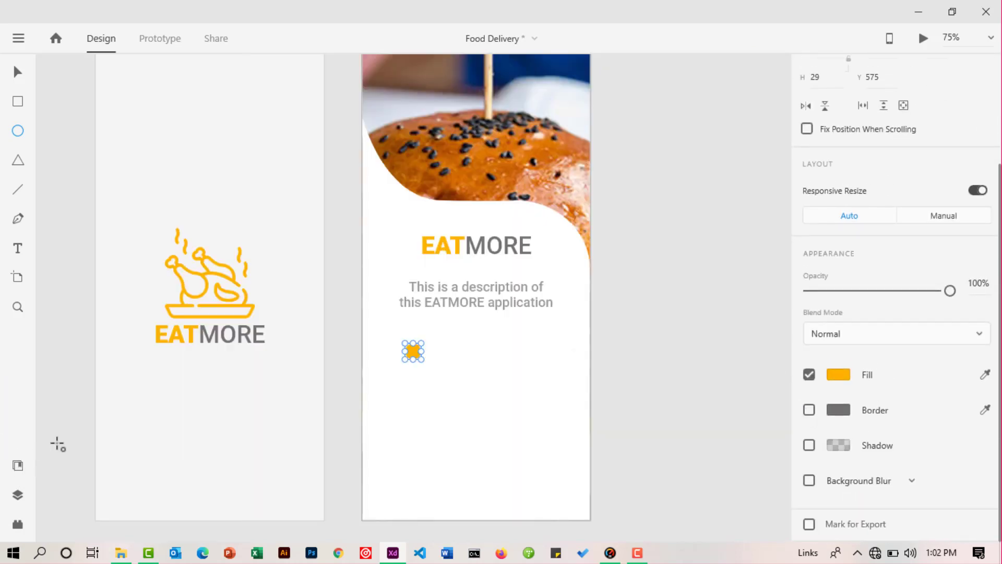
pyautogui.click(18, 75)
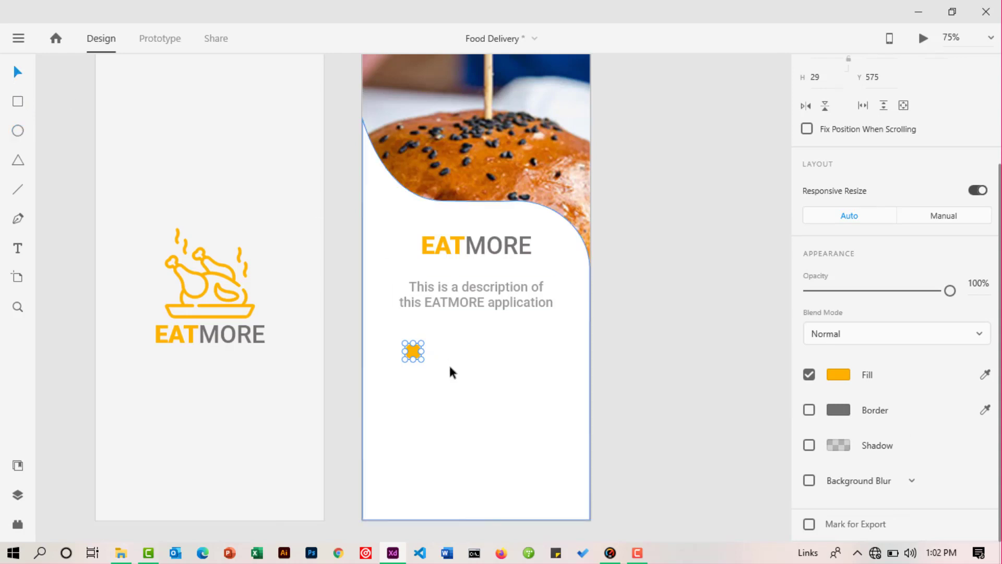
pyautogui.click(452, 361)
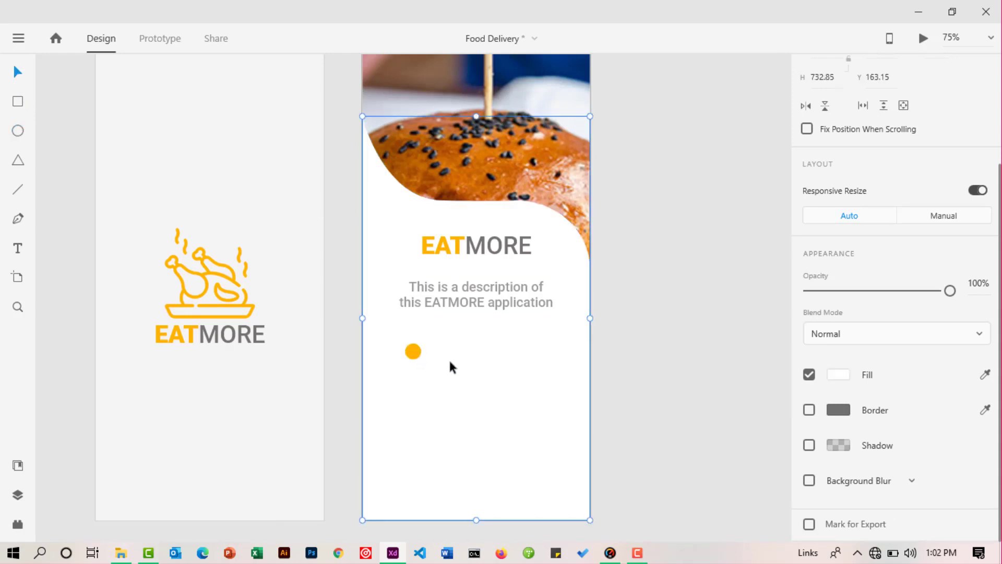
# Turn the orange circle into a Repeat Grid about 140 wide with three circles in one row.
pyautogui.click(416, 352)
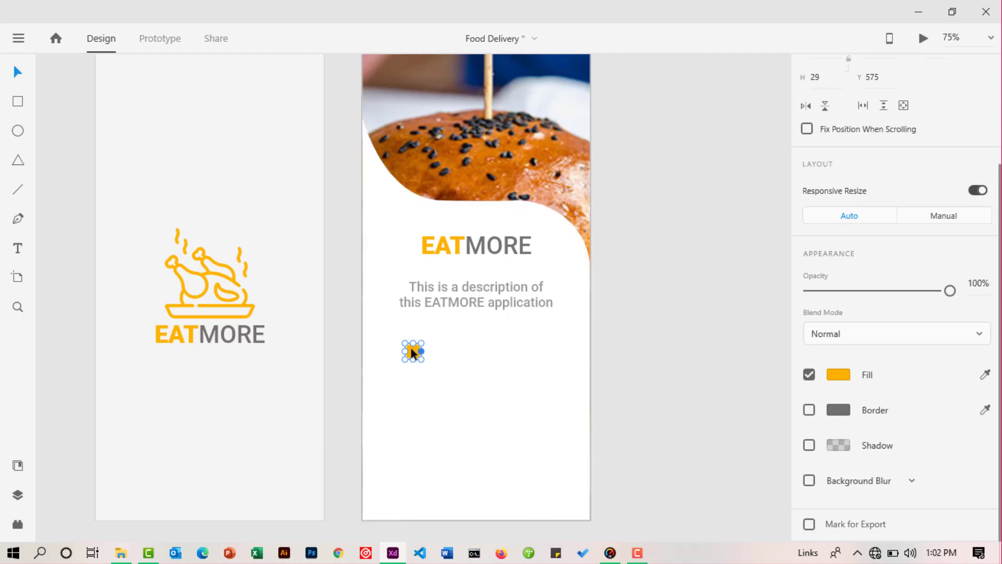
pyautogui.scroll(3, 869, 283)
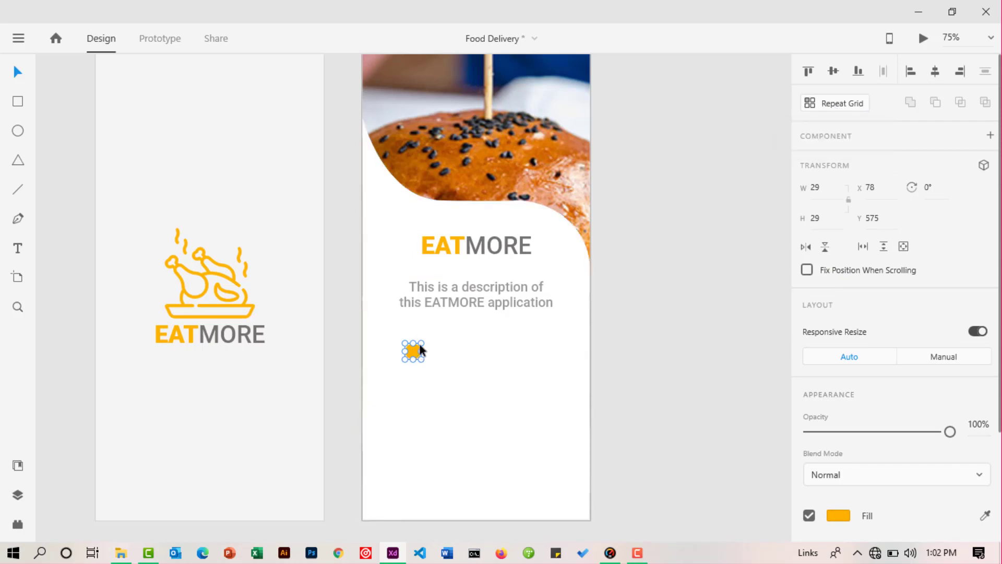
pyautogui.click(832, 108)
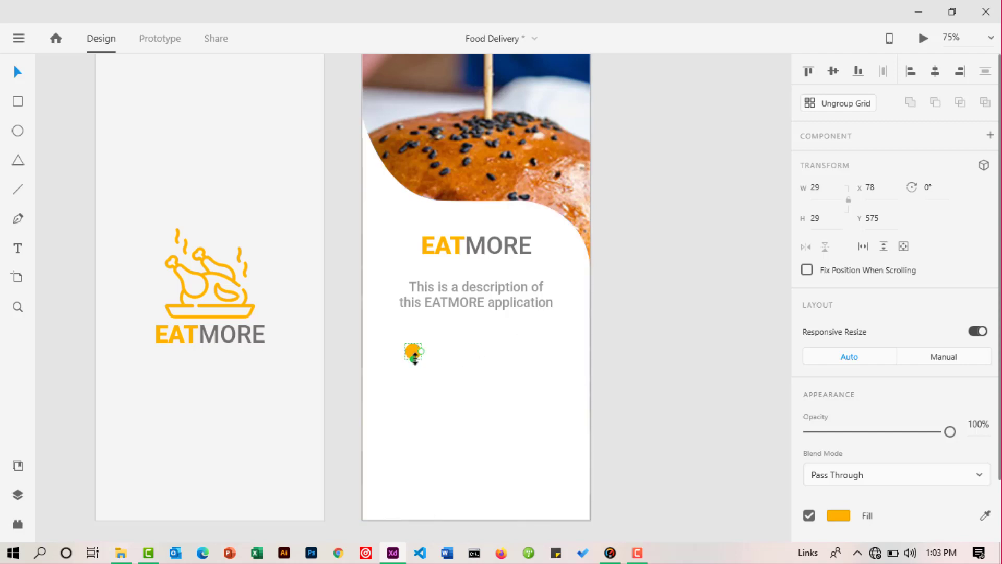
pyautogui.moveTo(415, 358); pyautogui.dragTo(483, 353)
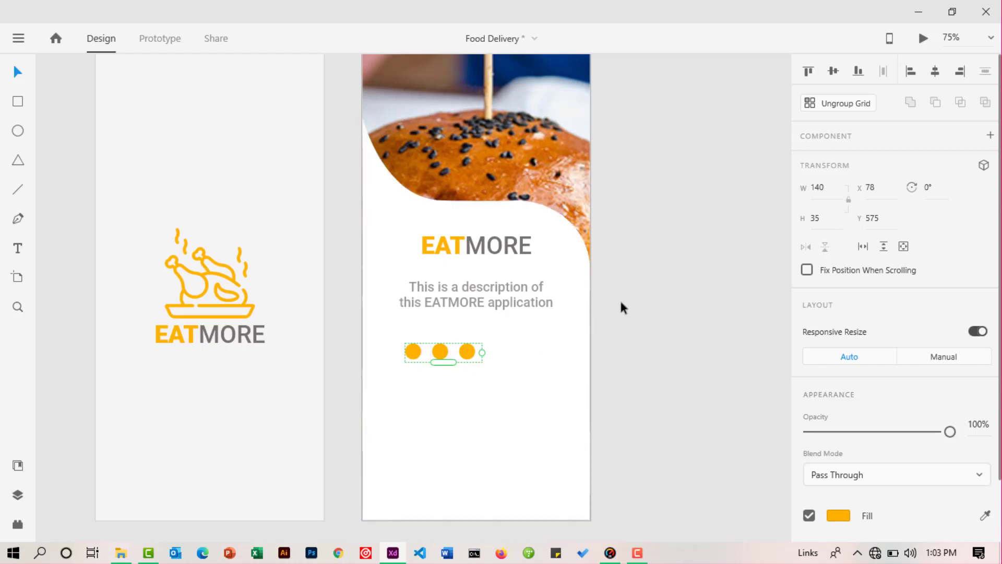
# Centre the three-circle grid horizontally on the artboard and ungroup it into separate circles.
pyautogui.click(935, 72)
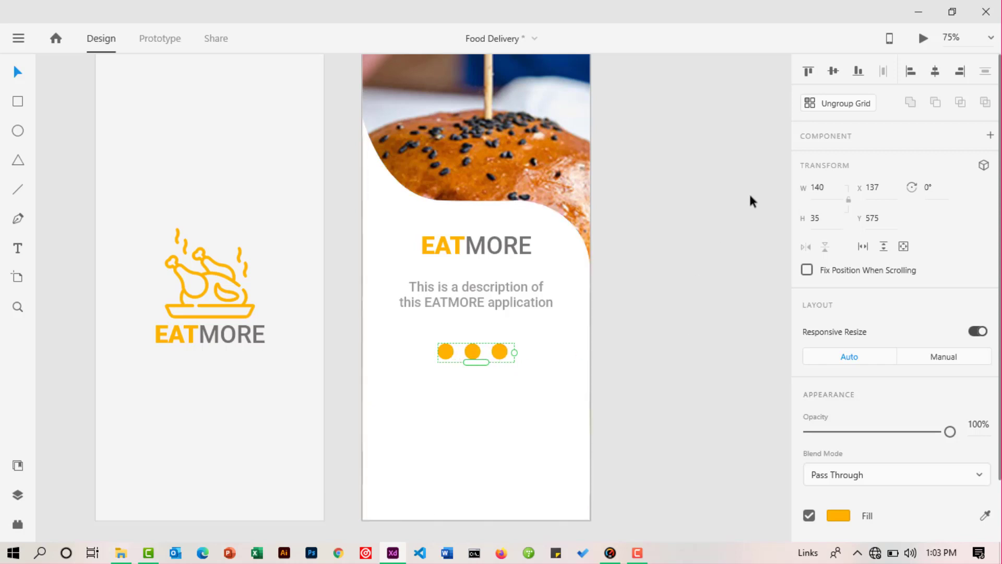
pyautogui.click(838, 103)
pyautogui.click(637, 352)
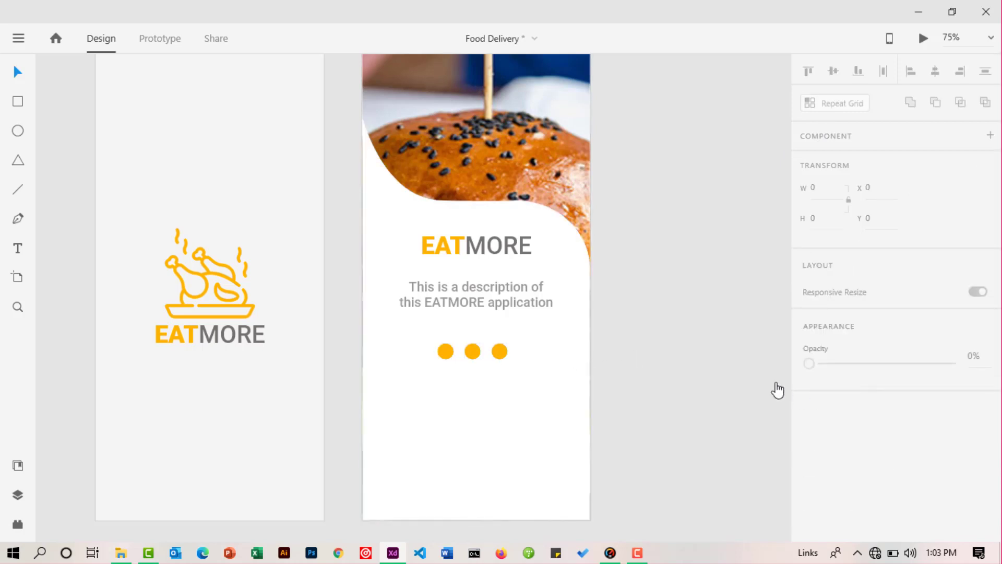
# Lower the opacity of the second and third circles to about half and deselect them.
pyautogui.click(471, 351)
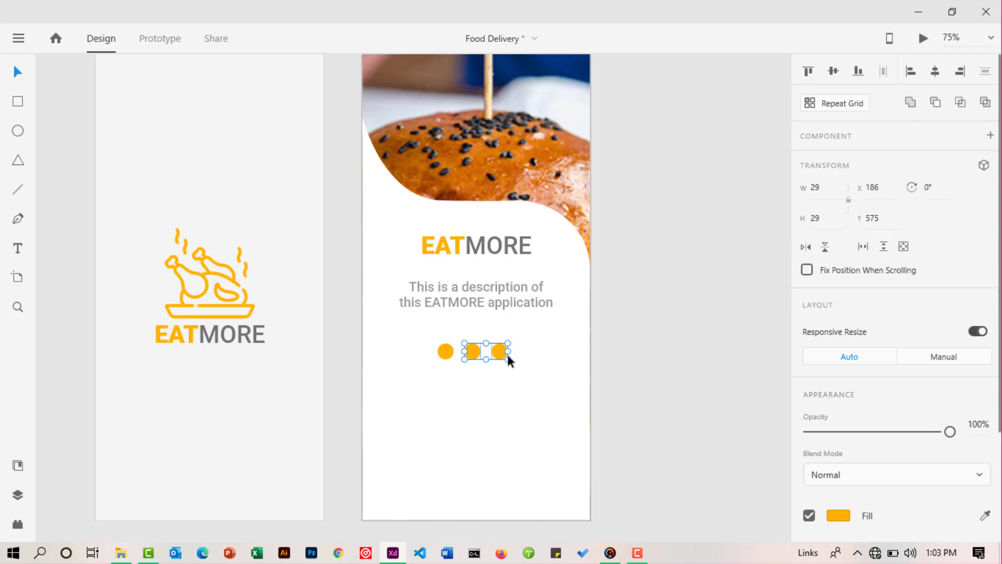
pyautogui.scroll(-3, 894, 429)
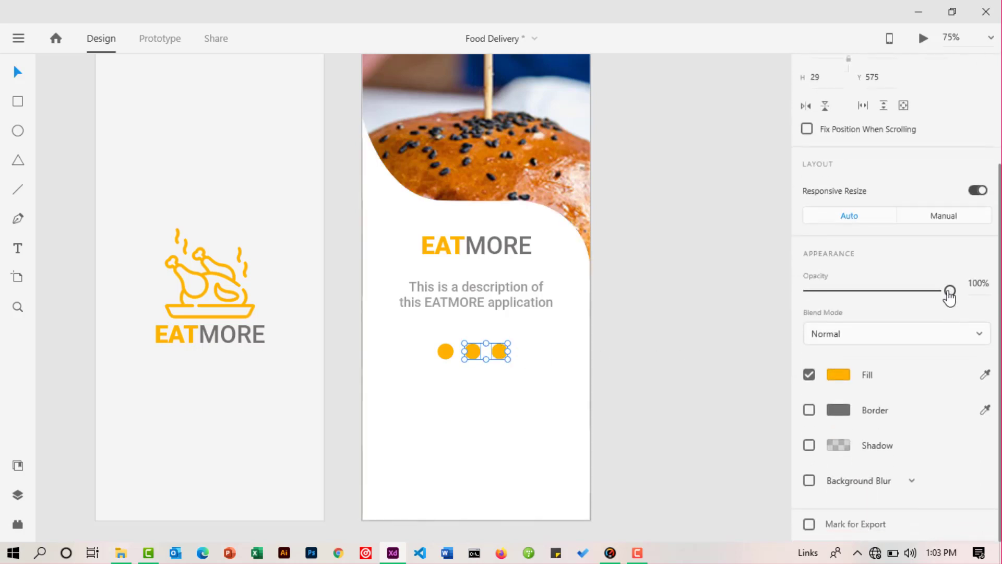
pyautogui.moveTo(949, 290); pyautogui.dragTo(879, 296)
pyautogui.click(689, 363)
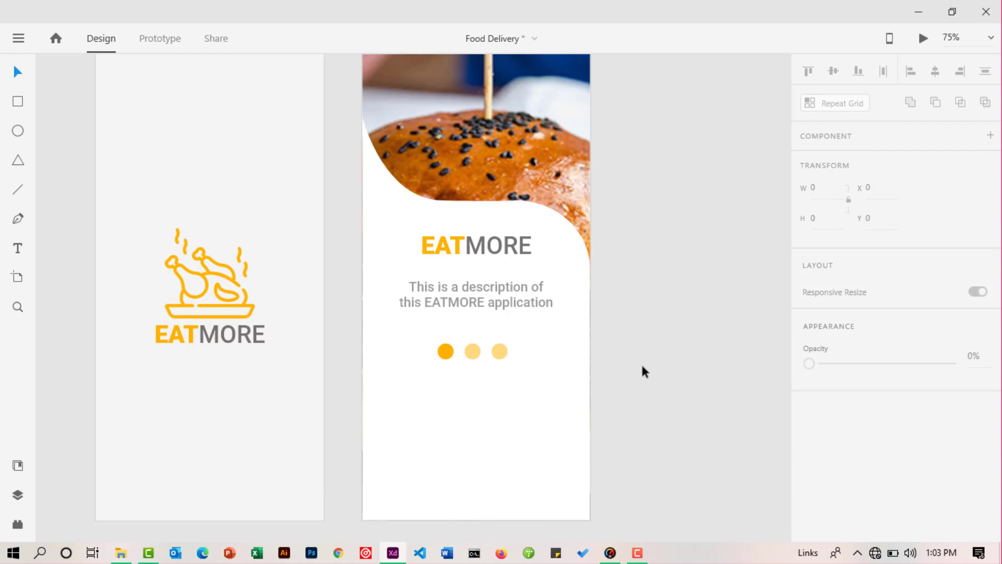
pyautogui.scroll(-1, 641, 367)
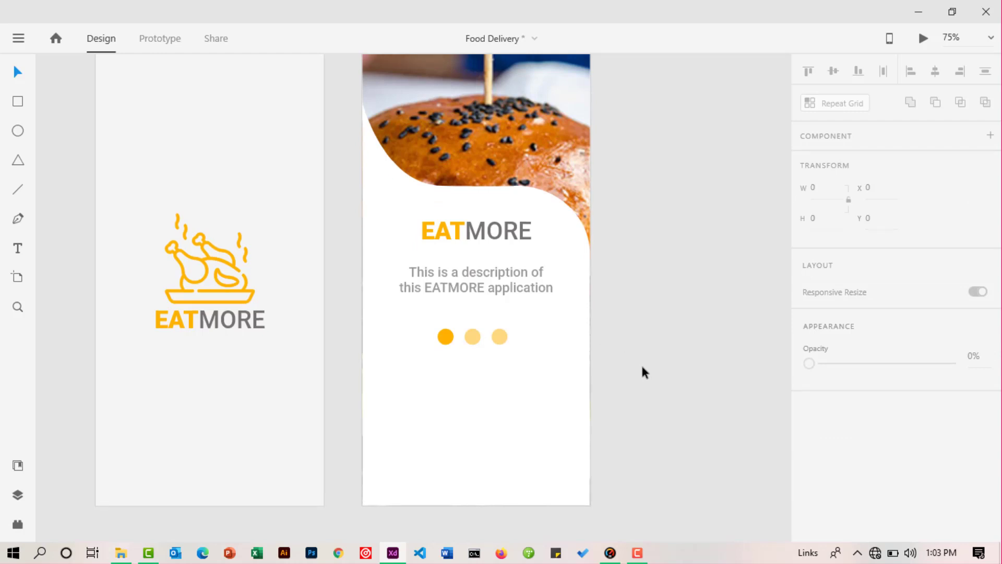
pyautogui.scroll(-2, 642, 366)
pyautogui.scroll(1, 642, 367)
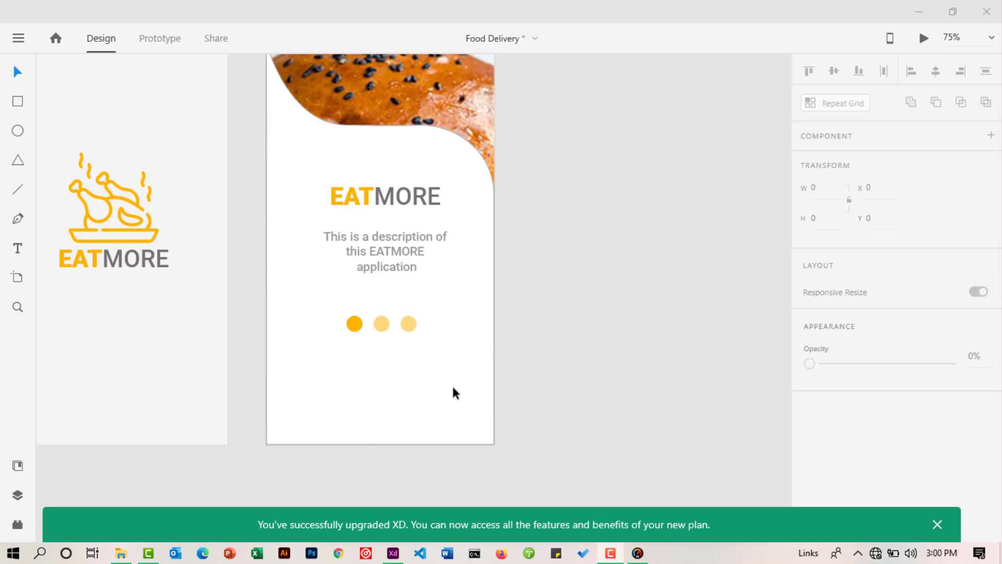
pyautogui.scroll(-1, 453, 390)
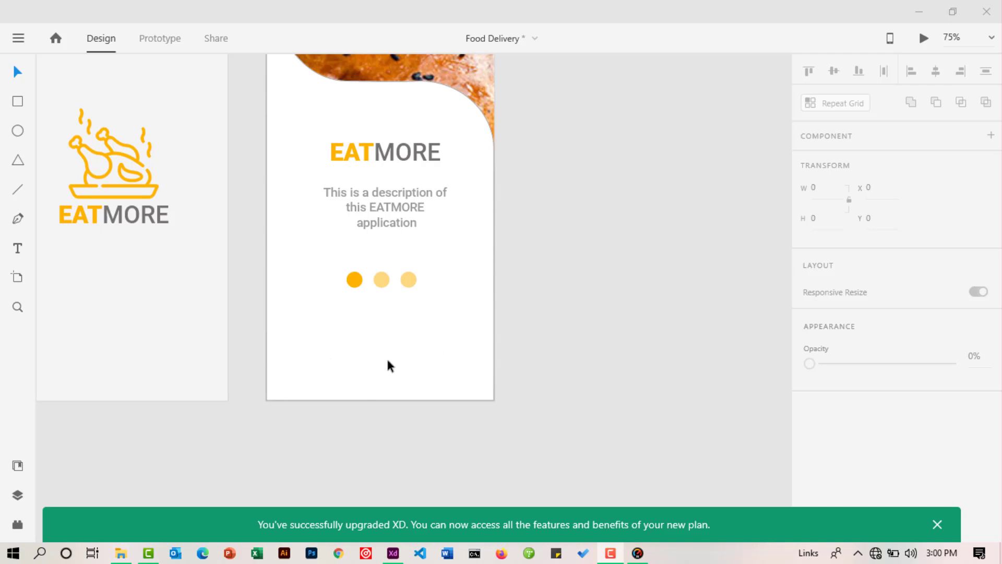
pyautogui.scroll(1, 387, 360)
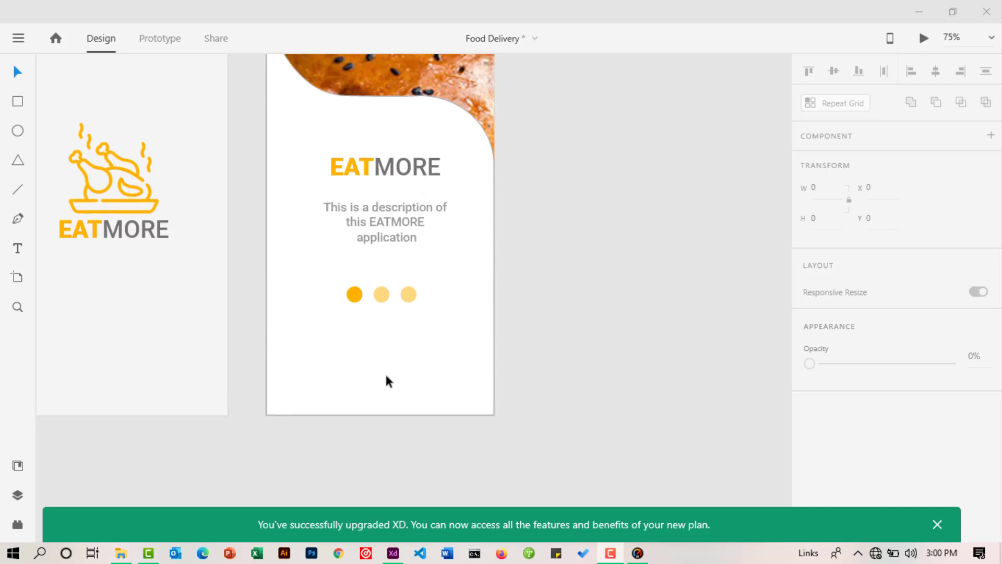
pyautogui.scroll(1, 378, 358)
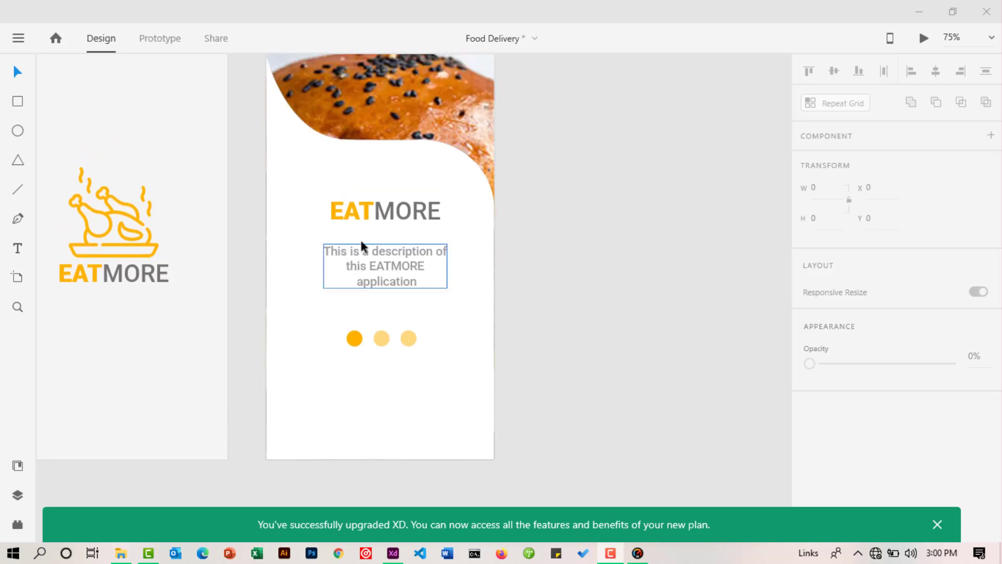
# Combine the EATMORE logo, the description text and the three circles on the Login/Register Page into one component.
pyautogui.click(361, 221)
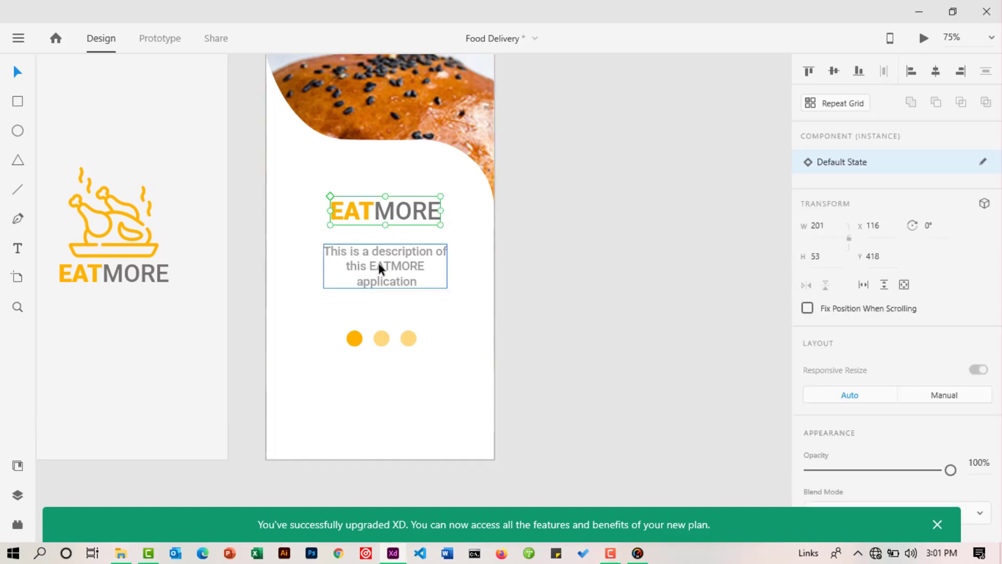
pyautogui.keyDown('shift'); pyautogui.click(378, 277); pyautogui.keyUp('shift')
pyautogui.keyDown('shift'); pyautogui.click(353, 339); pyautogui.keyUp('shift')
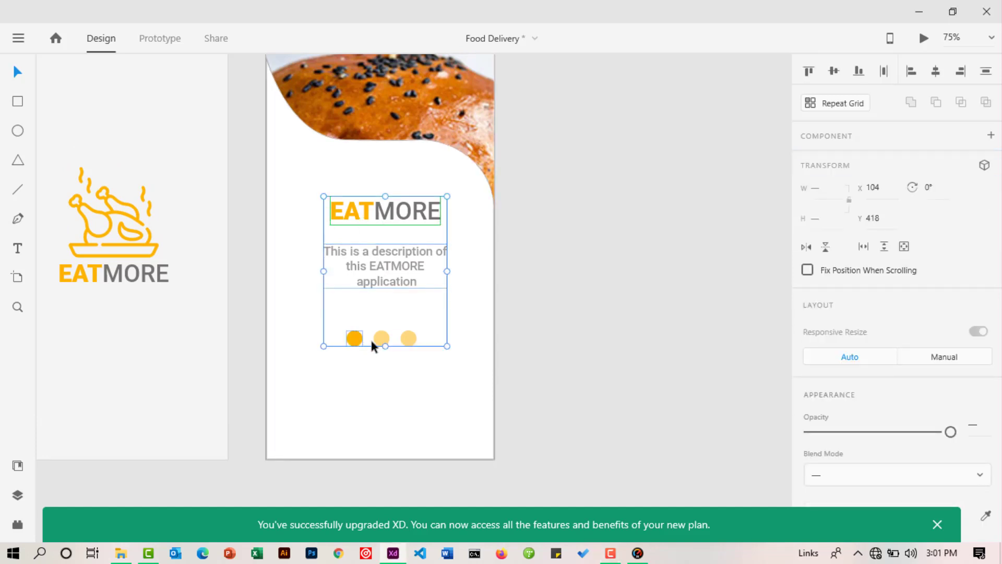
pyautogui.keyDown('shift'); pyautogui.click(381, 338); pyautogui.keyUp('shift')
pyautogui.keyDown('shift'); pyautogui.click(405, 339); pyautogui.keyUp('shift')
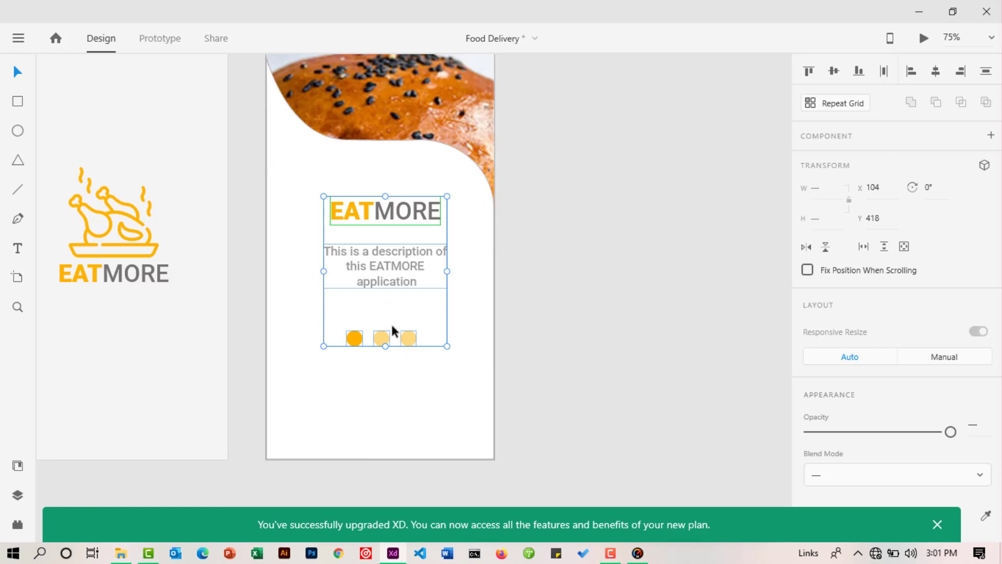
pyautogui.click(990, 136)
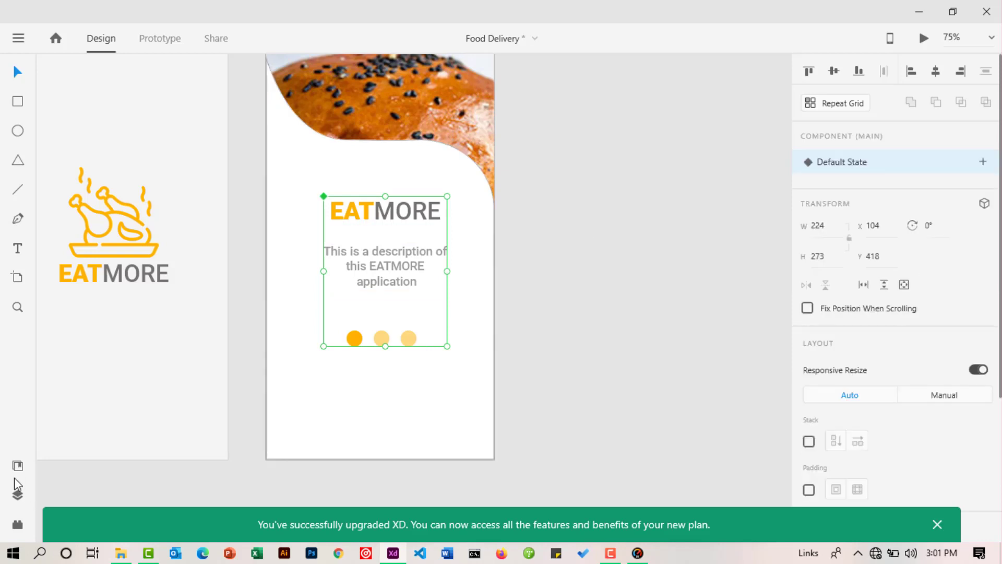
# Rename the new component on the Login/Register Page as Description in the layer list.
pyautogui.click(17, 468)
pyautogui.click(17, 495)
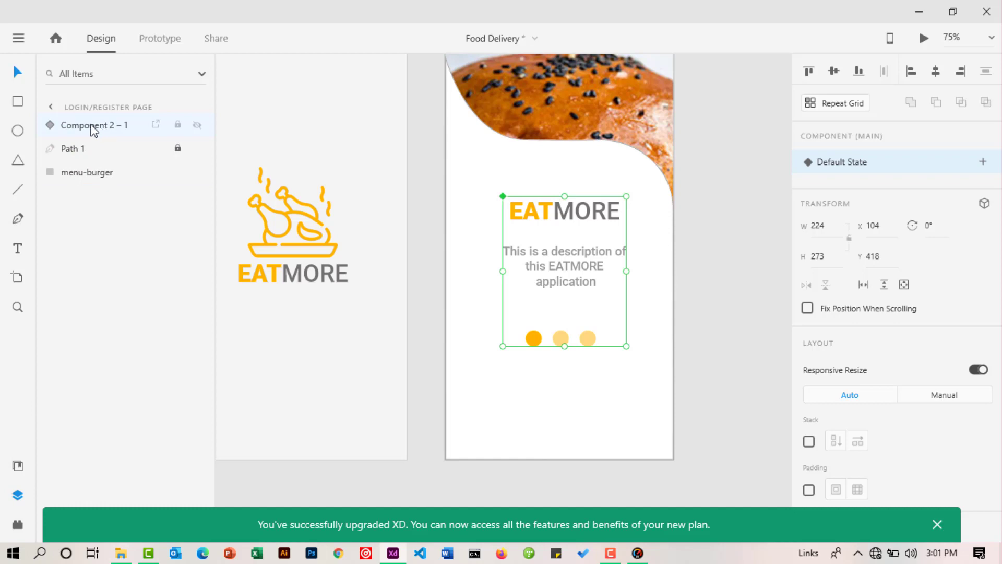
pyautogui.doubleClick(94, 129)
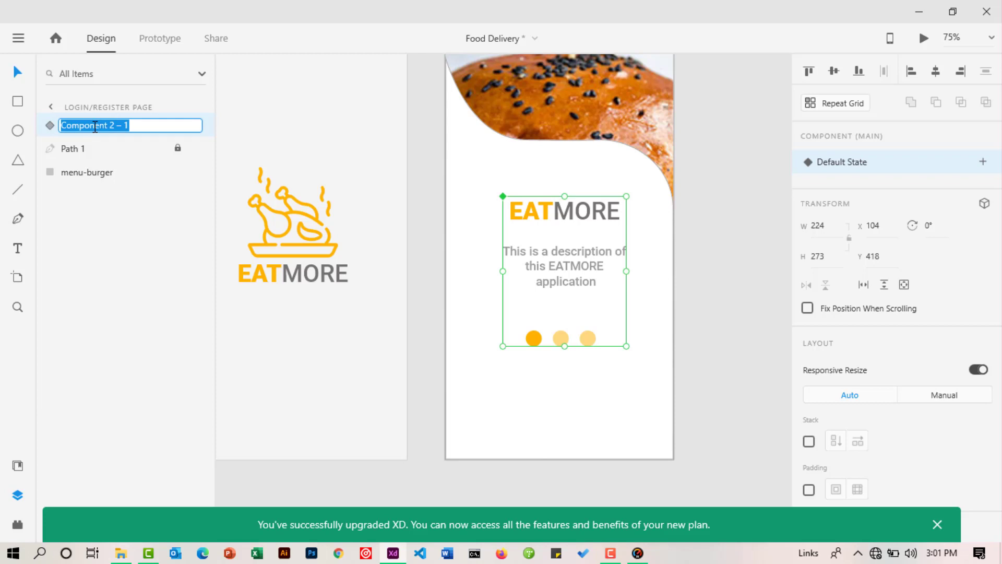
pyautogui.write('De')
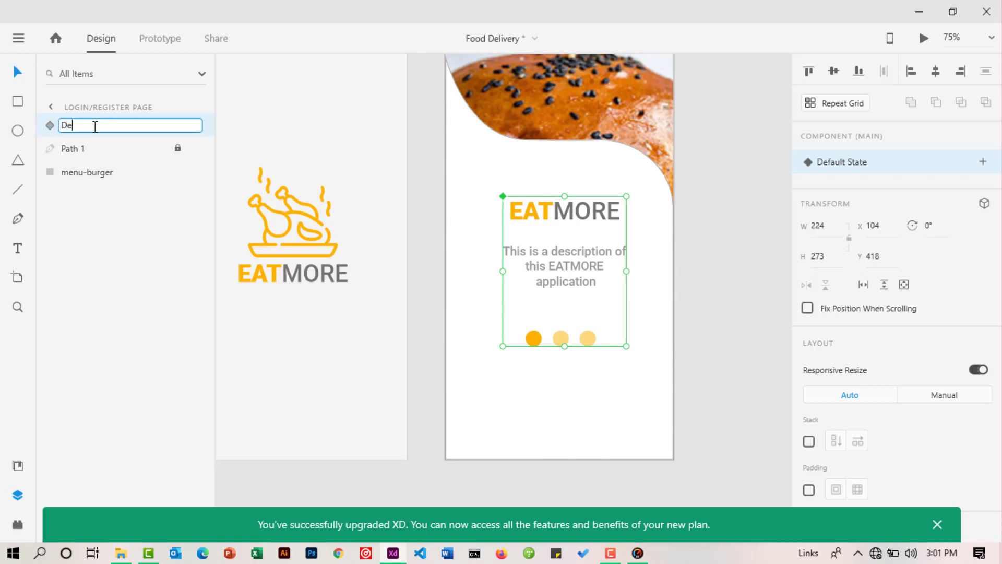
pyautogui.write('scription')
pyautogui.press('Return')
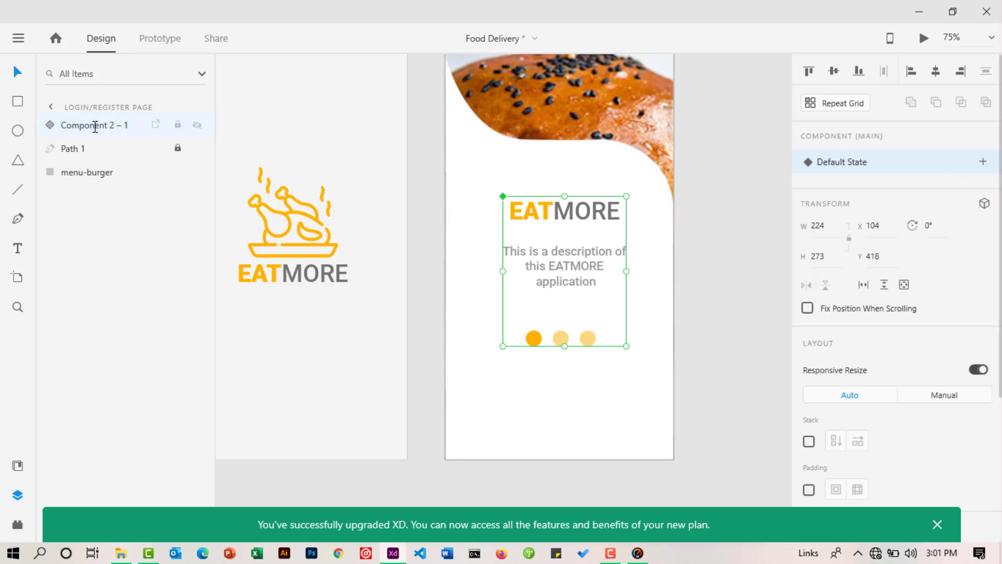
pyautogui.click(50, 126)
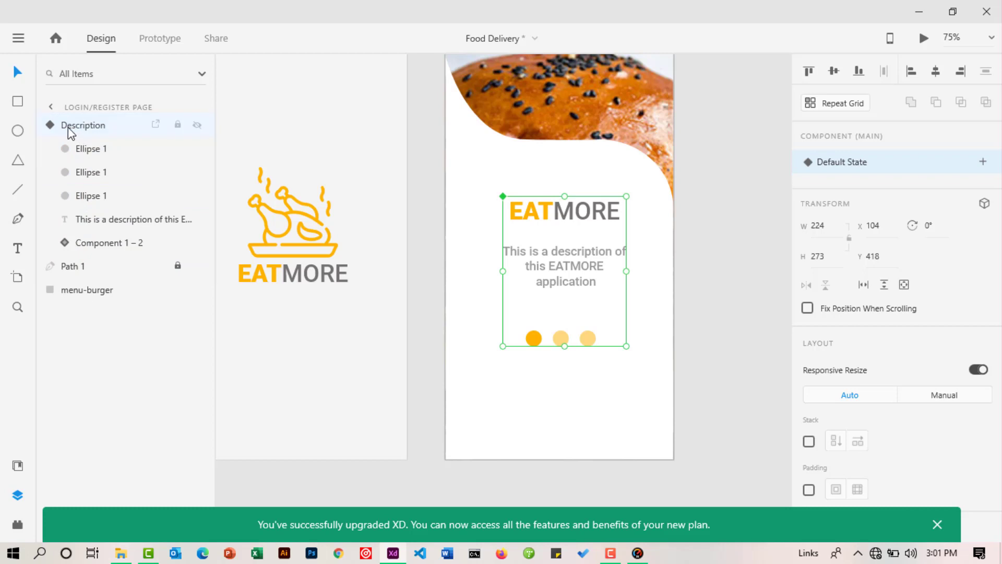
pyautogui.click(50, 125)
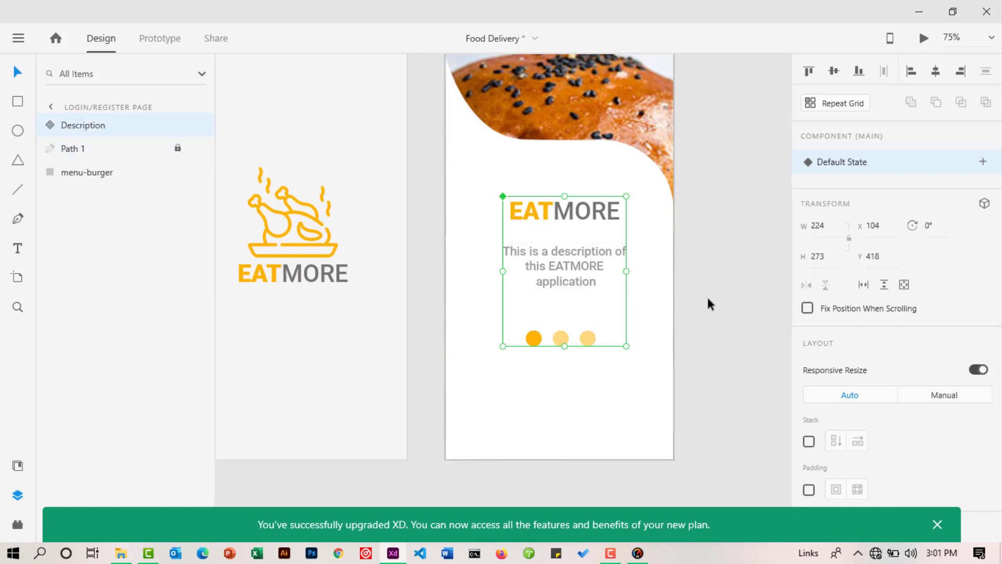
# Unlock the white curved path over the burger image and test moving it down and back to its place.
pyautogui.press('Escape')
pyautogui.click(458, 166)
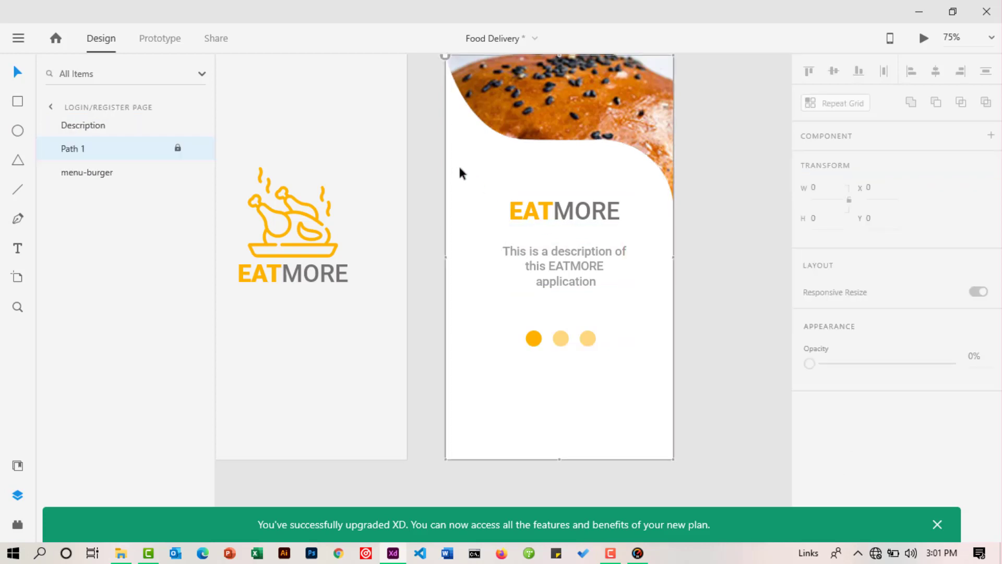
pyautogui.scroll(2, 480, 183)
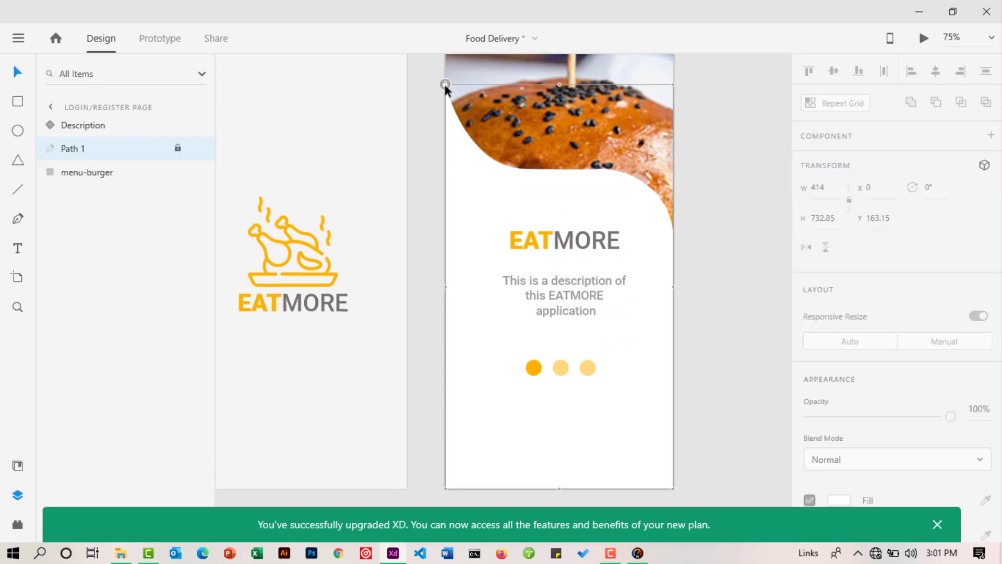
pyautogui.hotkey('ctrl', 'l')
pyautogui.click(688, 226)
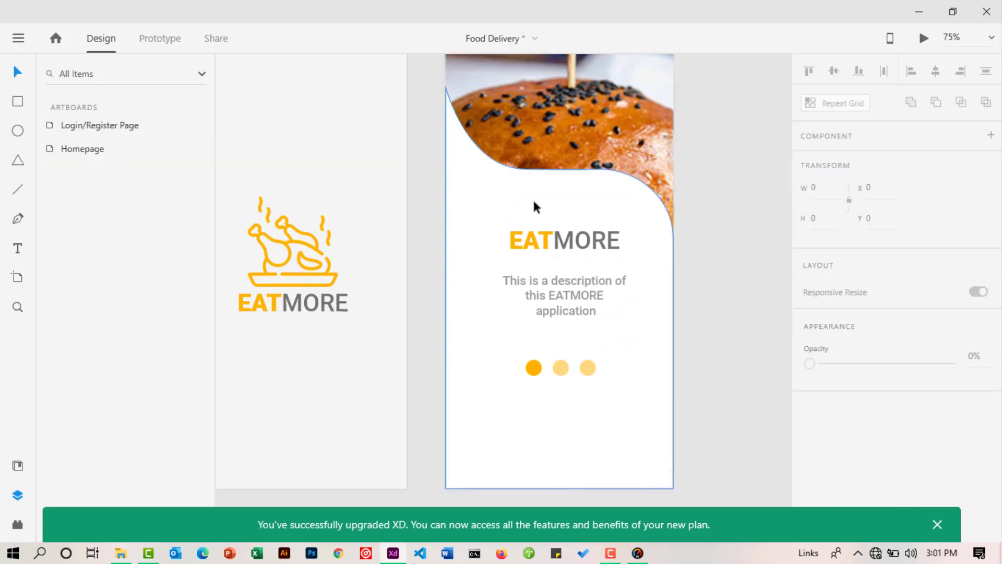
pyautogui.moveTo(533, 201)
pyautogui.mouseDown()
pyautogui.moveTo(559, 196)
pyautogui.moveTo(526, 205)
pyautogui.moveTo(525, 223)
pyautogui.moveTo(509, 212)
pyautogui.moveTo(533, 212)
pyautogui.mouseUp()
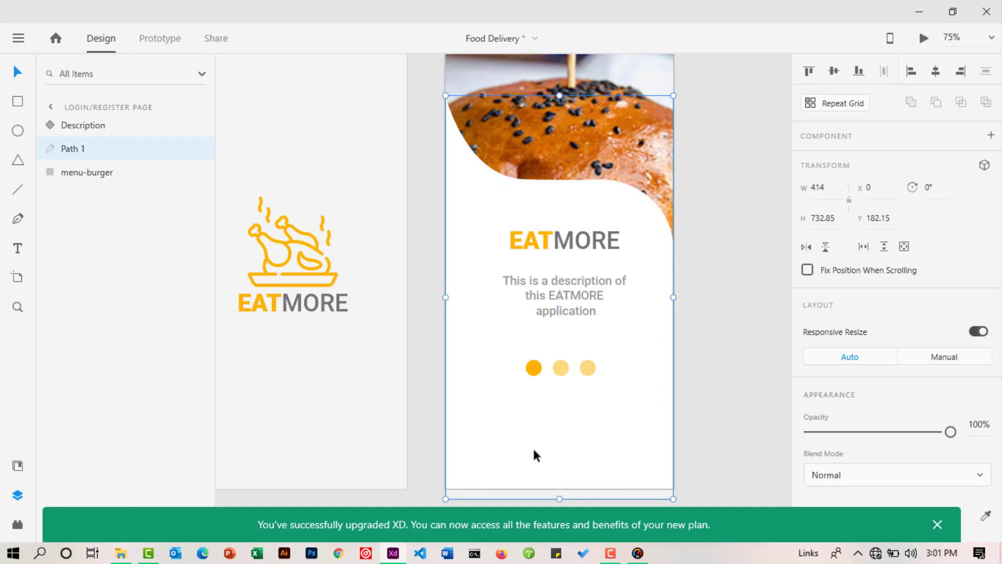
pyautogui.moveTo(533, 451); pyautogui.dragTo(533, 440)
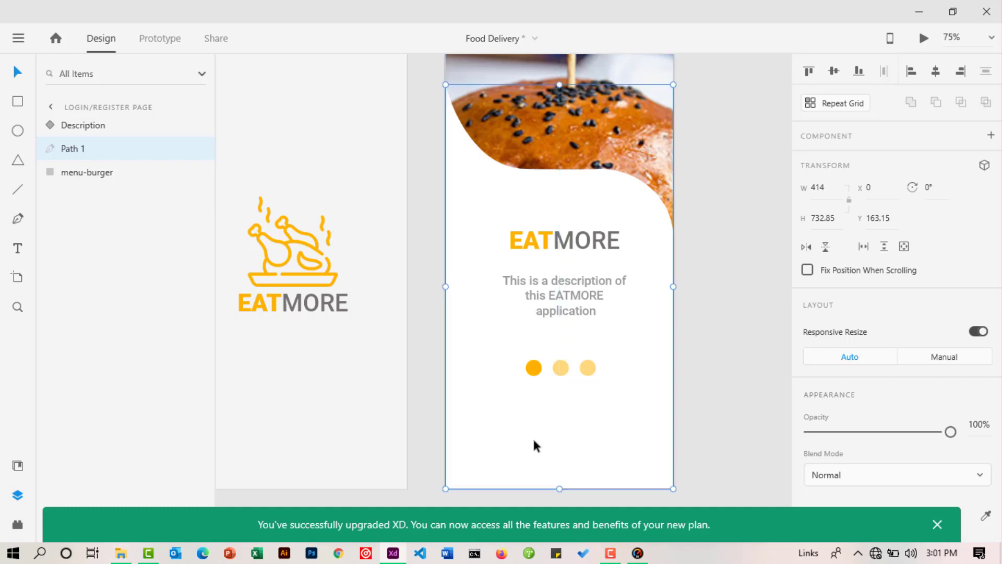
# Duplicate the white curved path on the Login/Register Page.
pyautogui.click(50, 125)
pyautogui.click(52, 126)
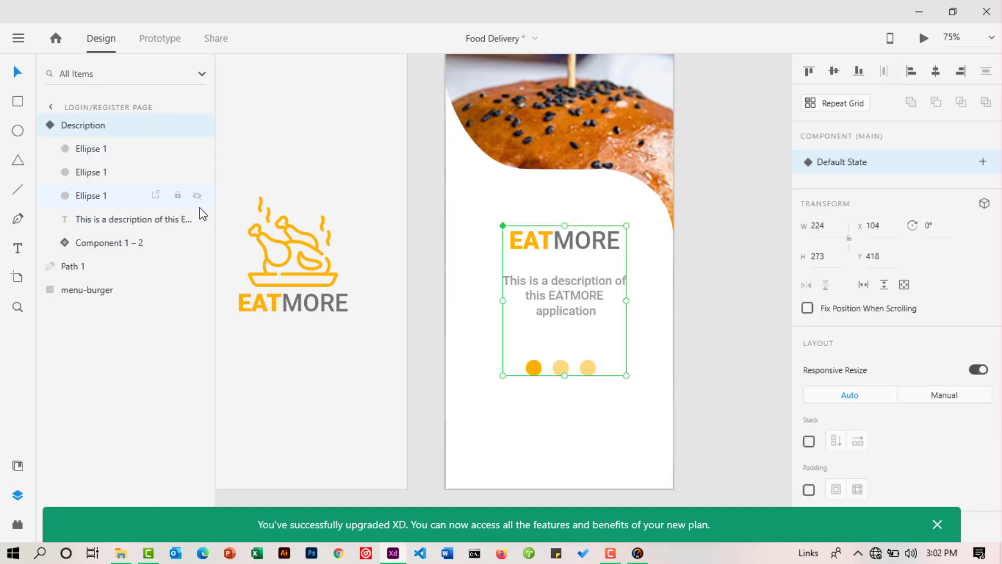
pyautogui.click(470, 197)
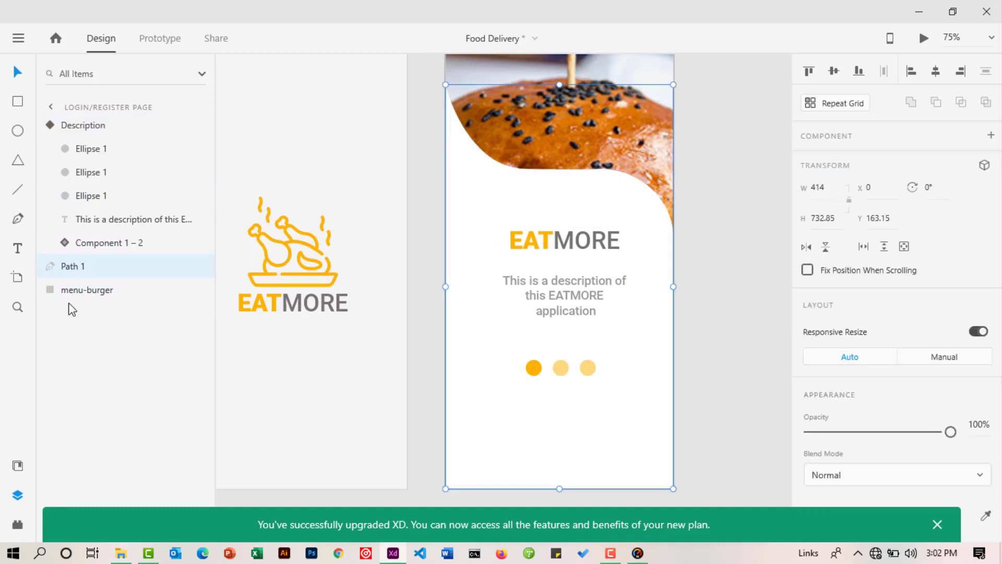
pyautogui.rightClick(75, 270)
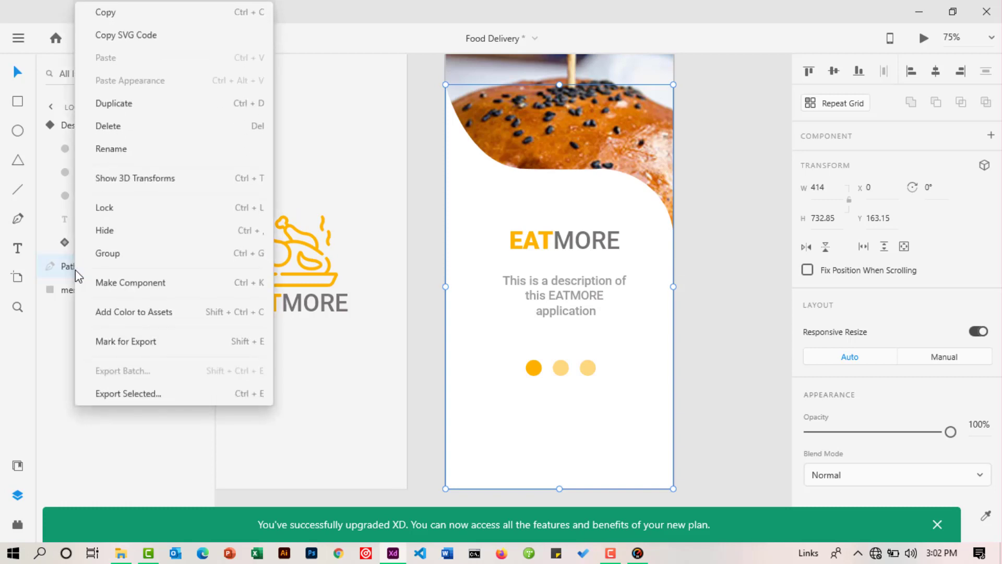
pyautogui.click(109, 103)
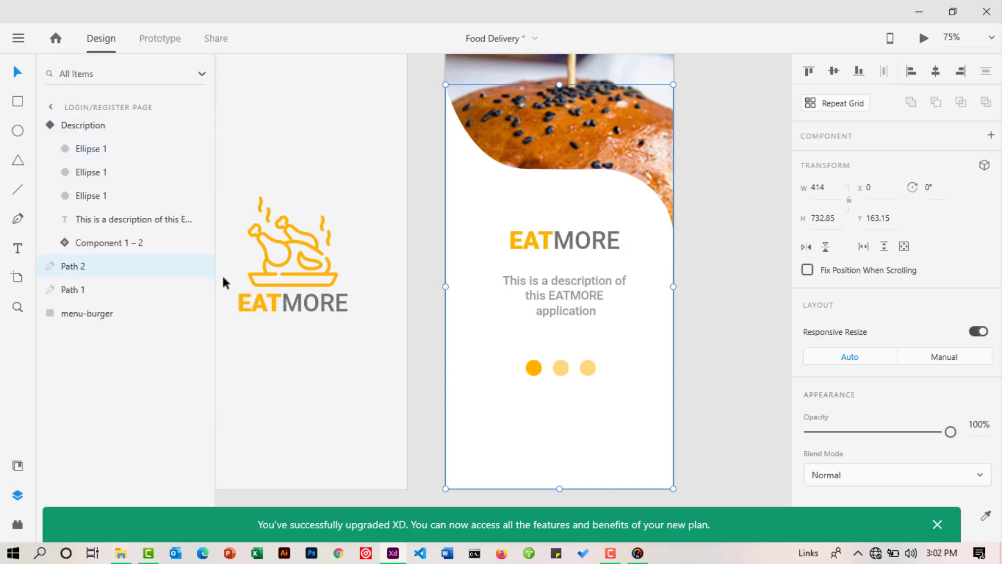
# Rename the duplicated path as Container and the original path as Container2.
pyautogui.doubleClick(70, 269)
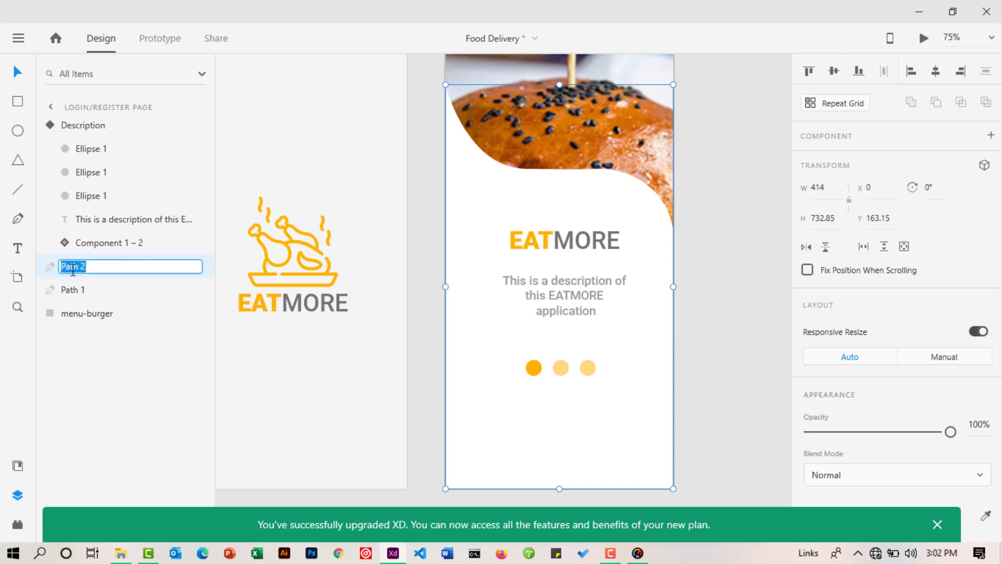
pyautogui.write('Container')
pyautogui.press('Return')
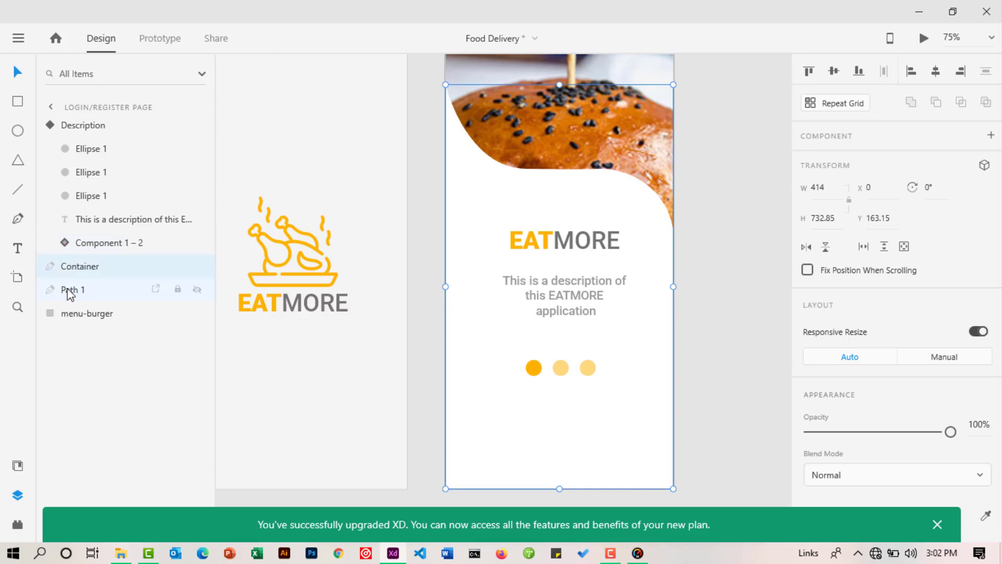
pyautogui.doubleClick(70, 292)
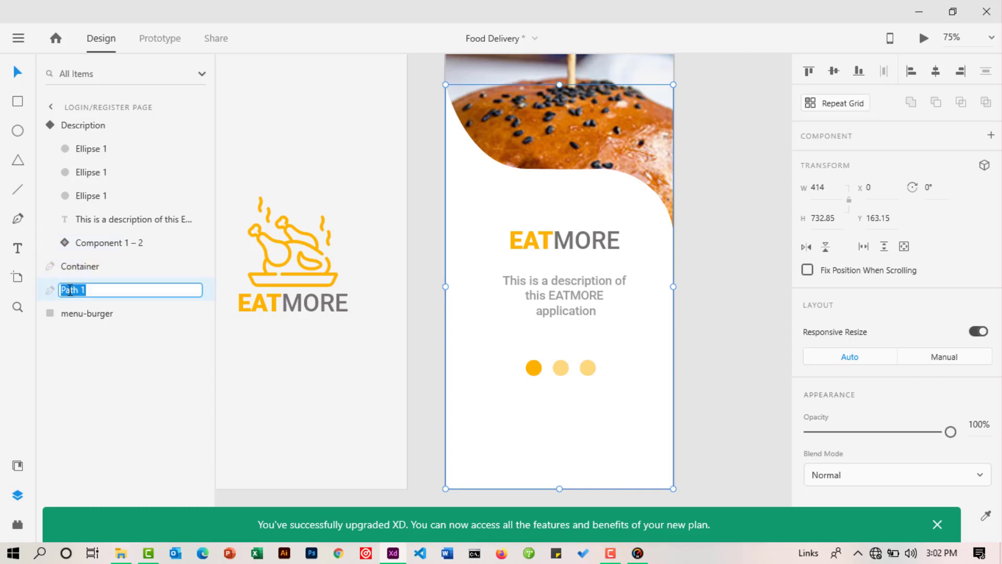
pyautogui.write('Container2')
pyautogui.press('Return')
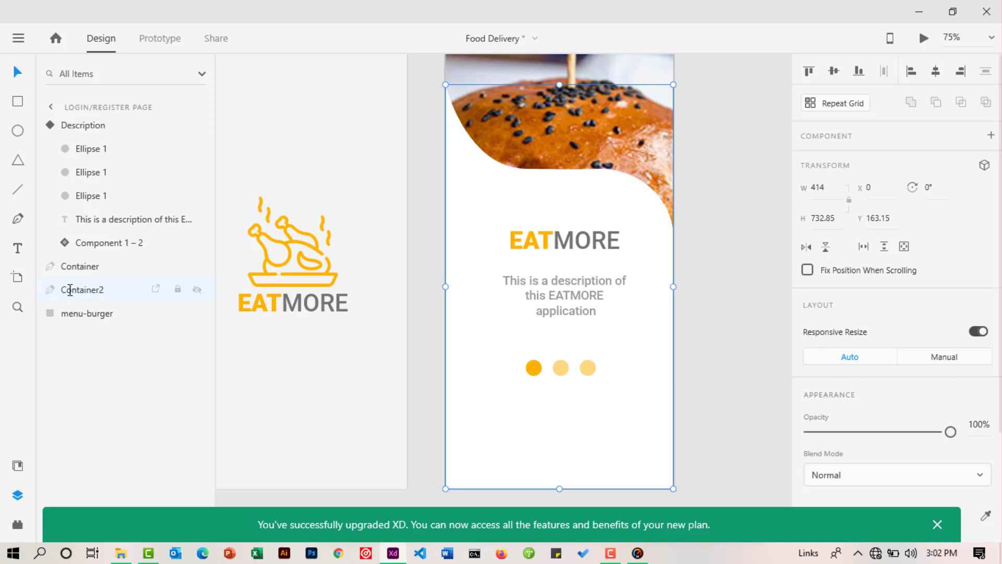
# Fill the Container shape with the orange colour saved in the document assets.
pyautogui.click(97, 269)
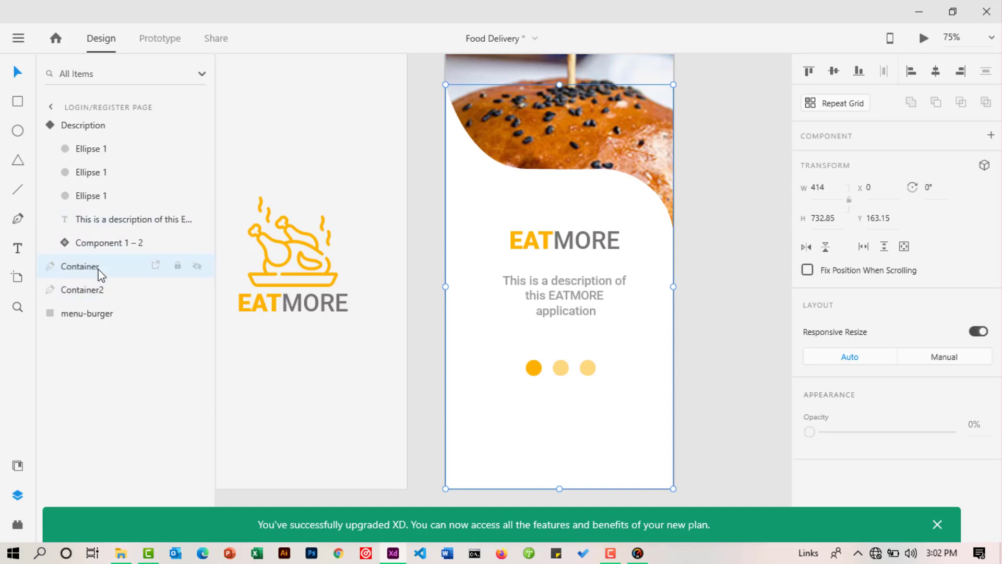
pyautogui.click(91, 290)
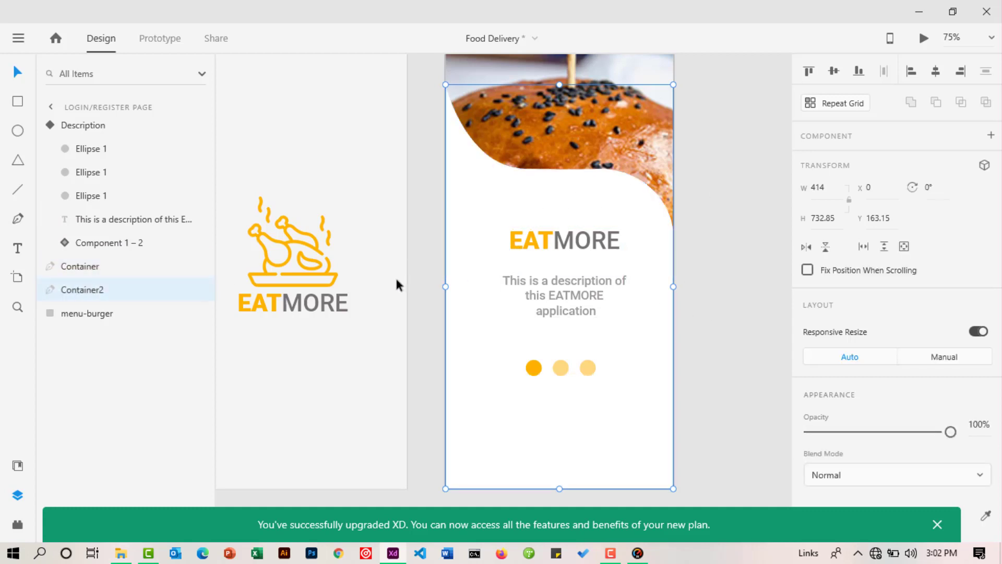
pyautogui.click(86, 275)
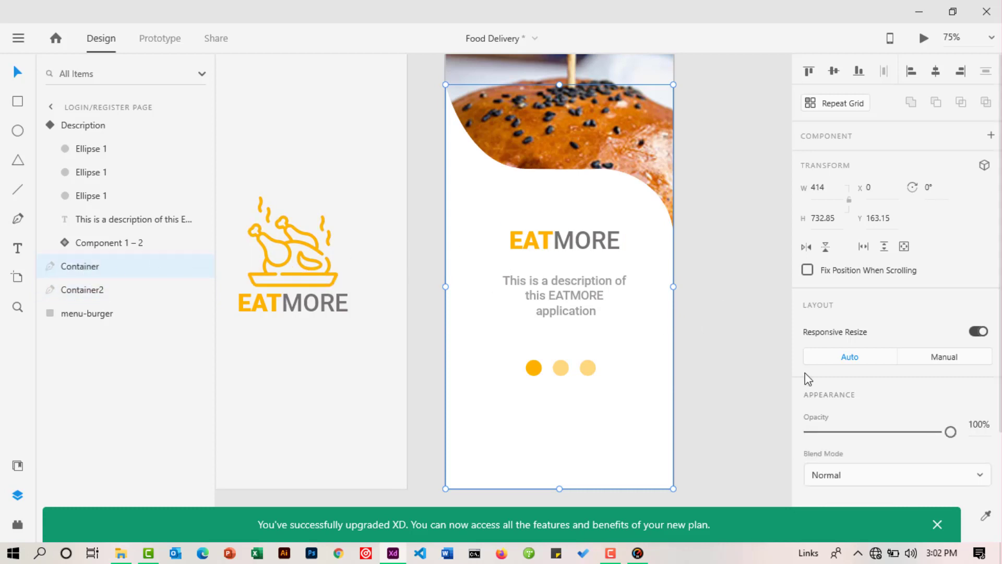
pyautogui.click(18, 465)
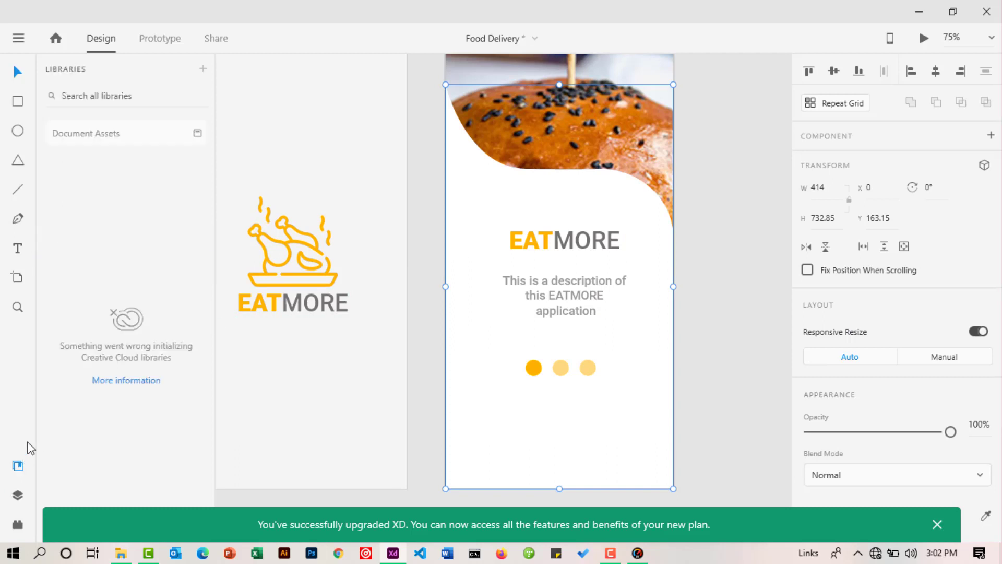
pyautogui.click(199, 140)
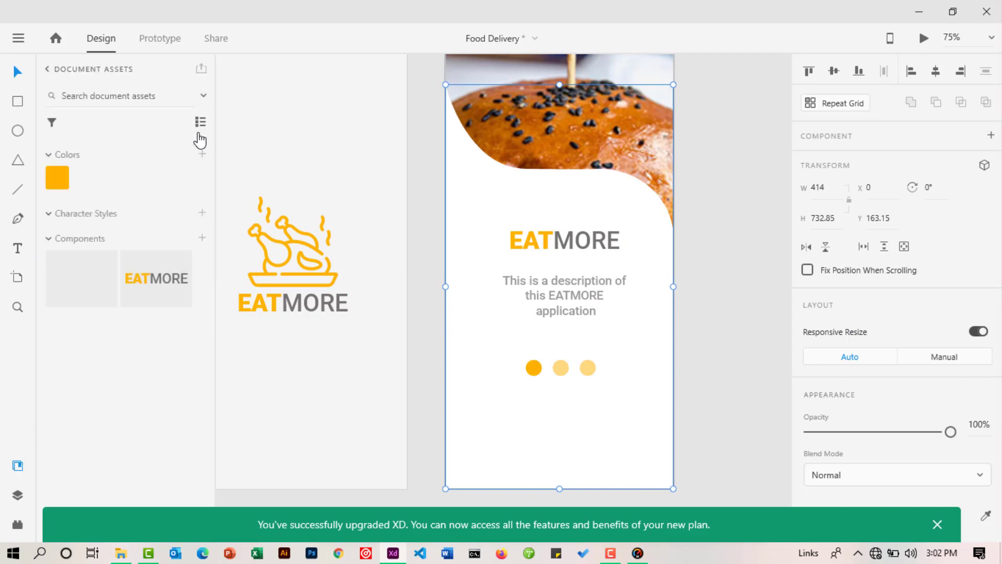
pyautogui.click(61, 183)
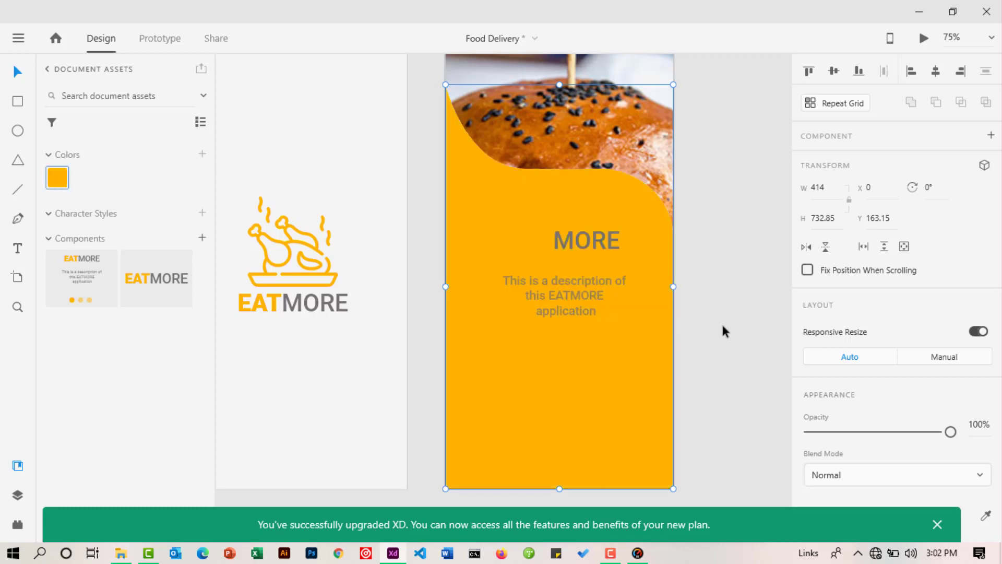
pyautogui.click(736, 291)
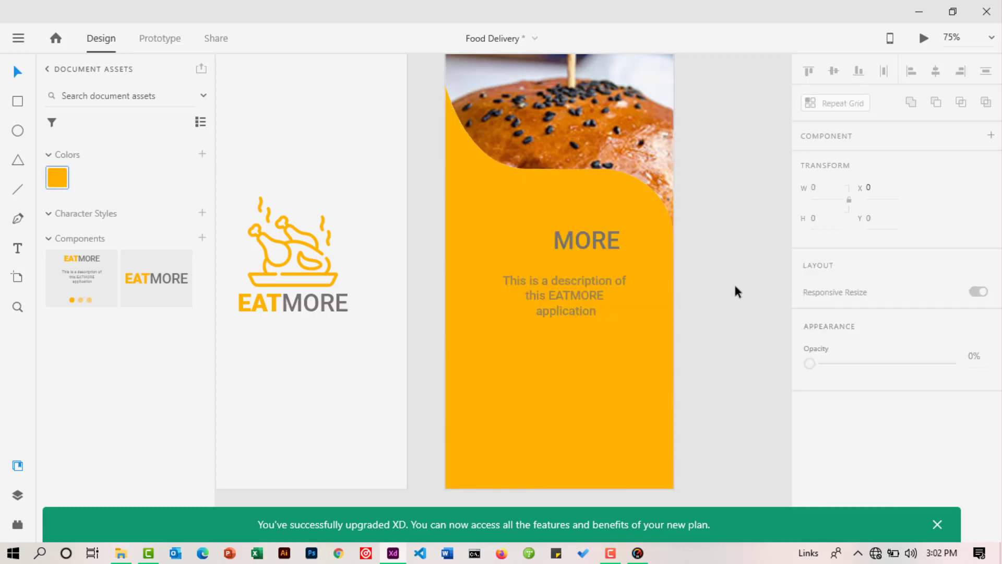
pyautogui.scroll(-3, 732, 290)
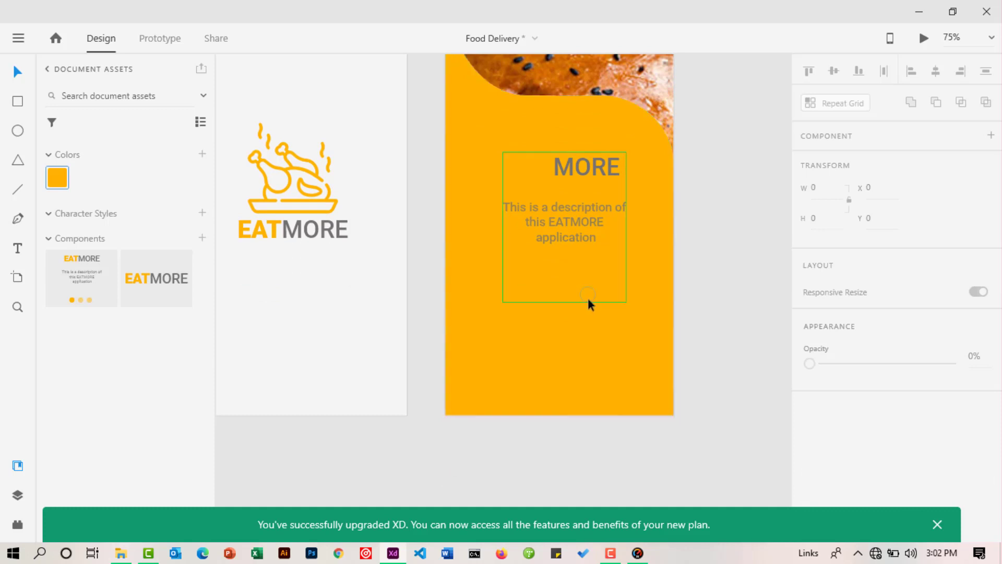
pyautogui.click(501, 294)
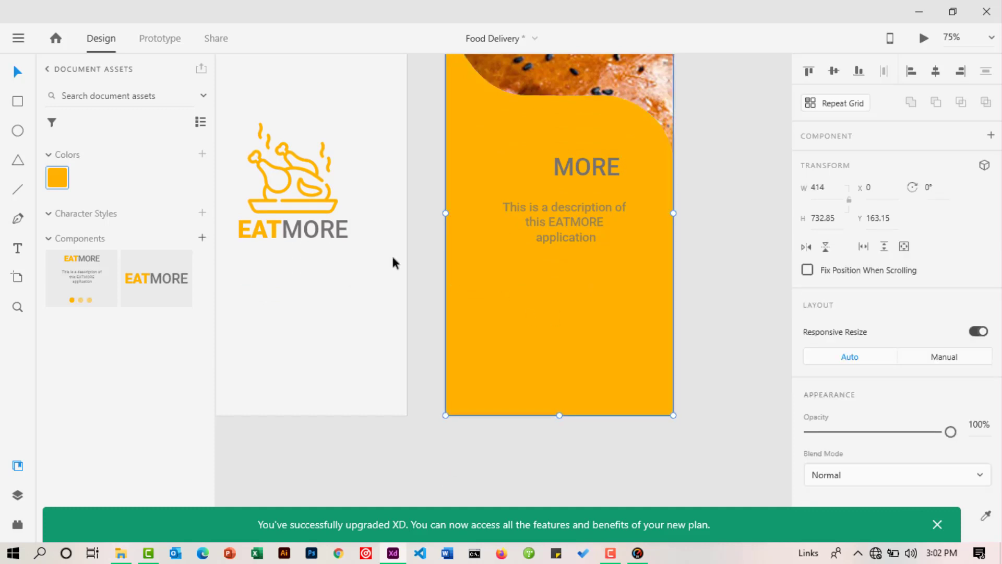
# Move the Container layer above the Description component in the layer order, keep it selected and hide the layer list.
pyautogui.click(17, 495)
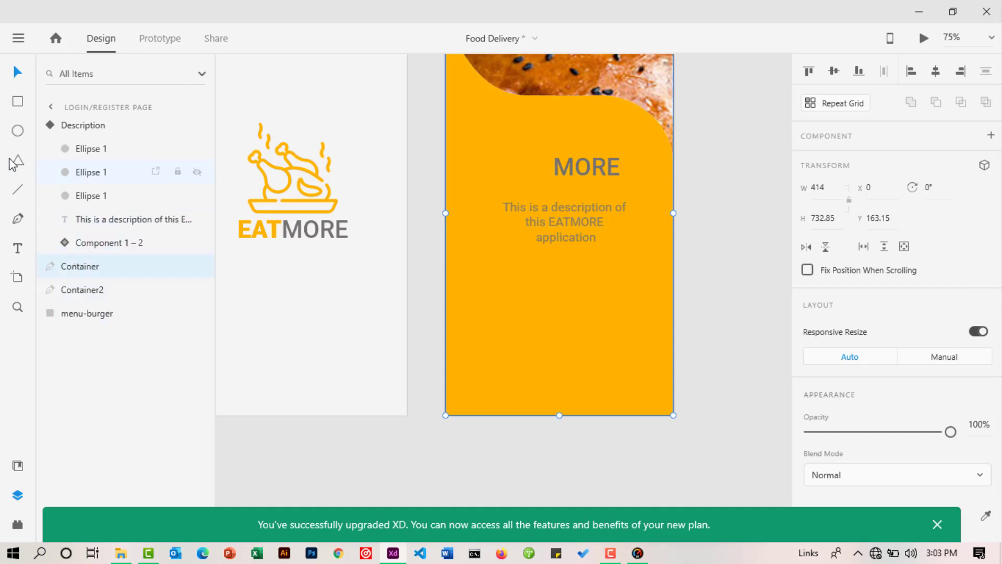
pyautogui.click(48, 126)
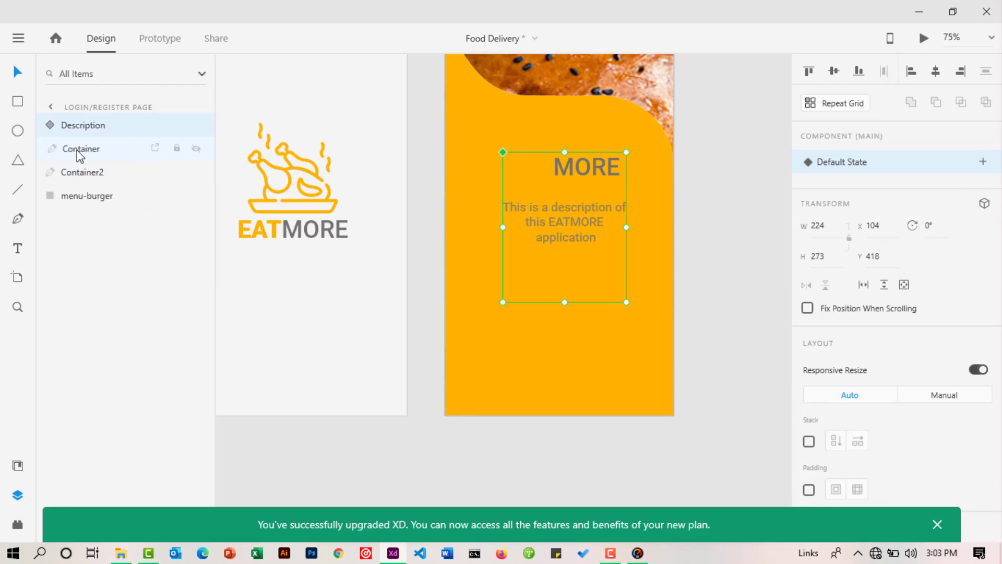
pyautogui.moveTo(77, 150); pyautogui.dragTo(73, 121)
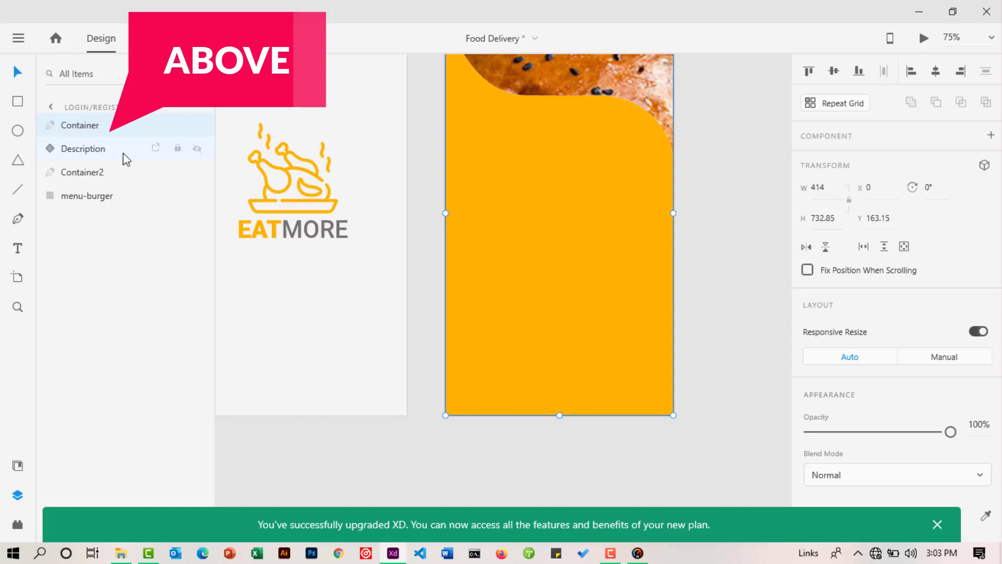
pyautogui.press('0')
pyautogui.press('0')
pyautogui.press('Escape')
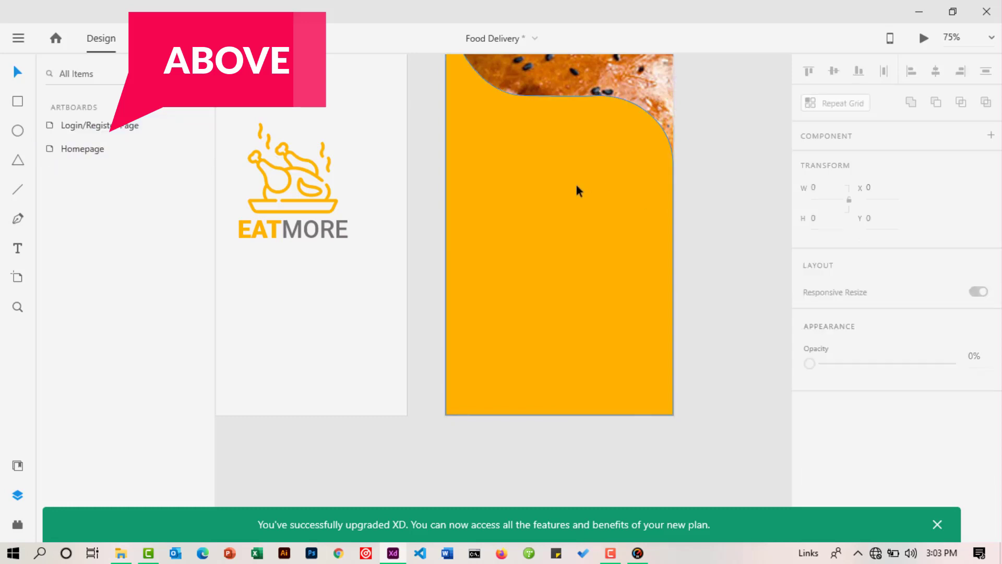
pyautogui.click(582, 234)
pyautogui.press('0')
pyautogui.scroll(1, 626, 261)
pyautogui.scroll(-3, 646, 271)
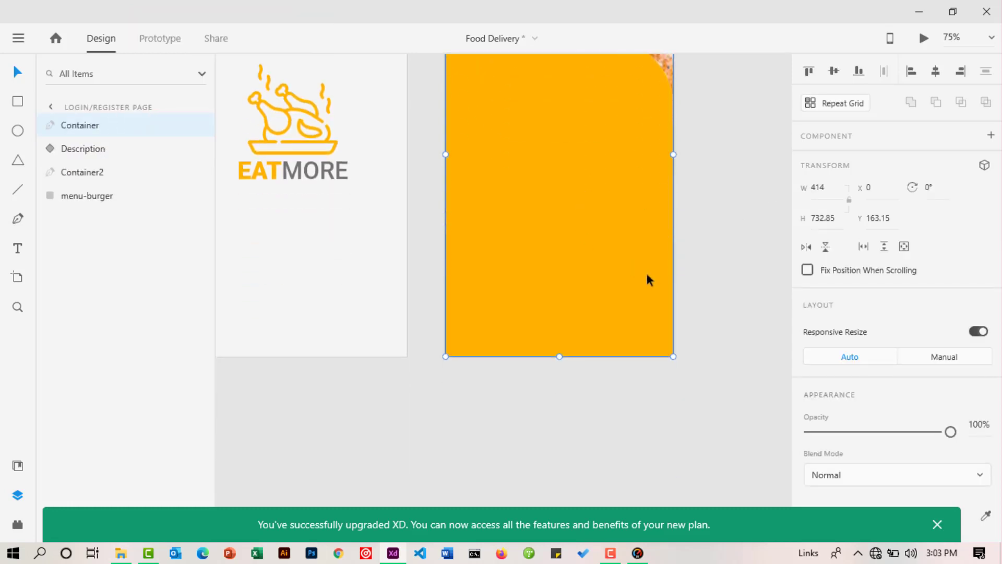
pyautogui.click(23, 497)
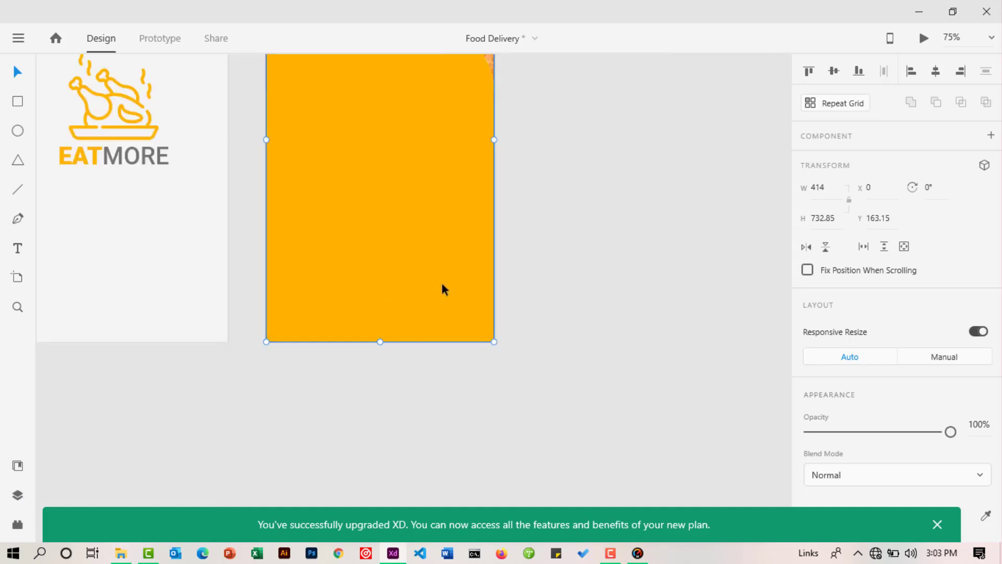
pyautogui.scroll(6, 449, 290)
pyautogui.scroll(-2, 401, 275)
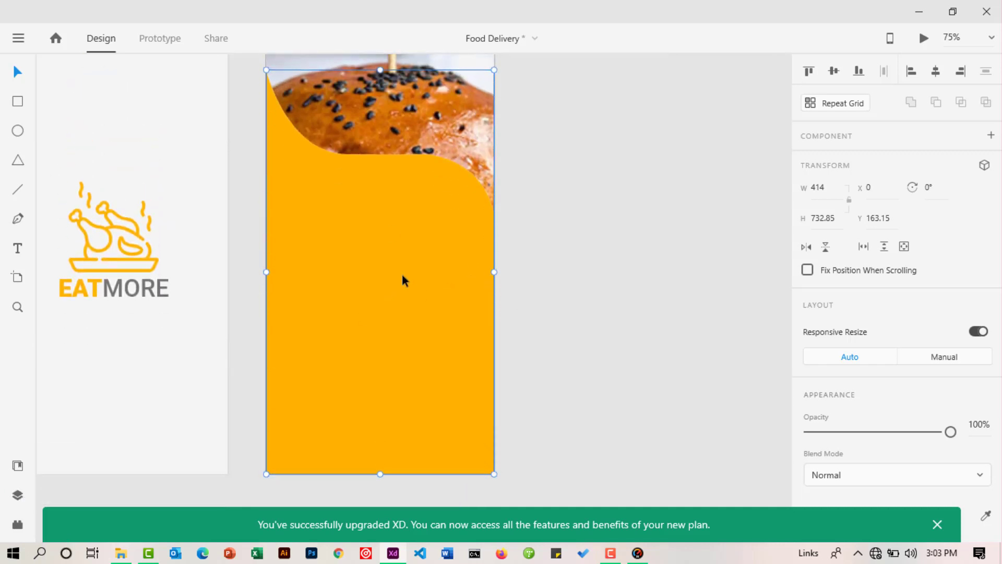
# Move the orange Container down to the lower part of the Login/Register Page, at about Y 611, and deselect it.
pyautogui.scroll(-2, 553, 308)
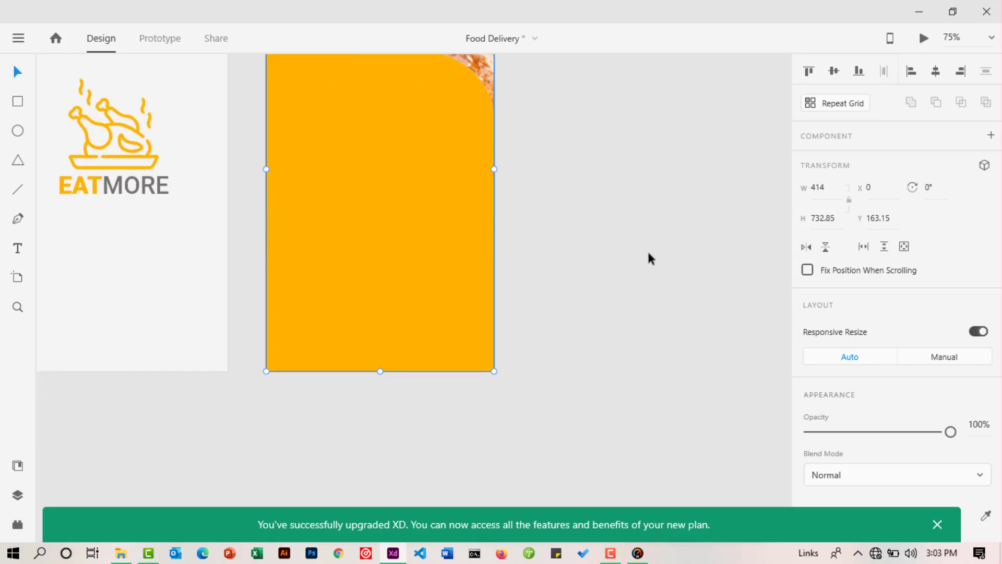
pyautogui.scroll(2, 626, 264)
pyautogui.scroll(-1, 583, 279)
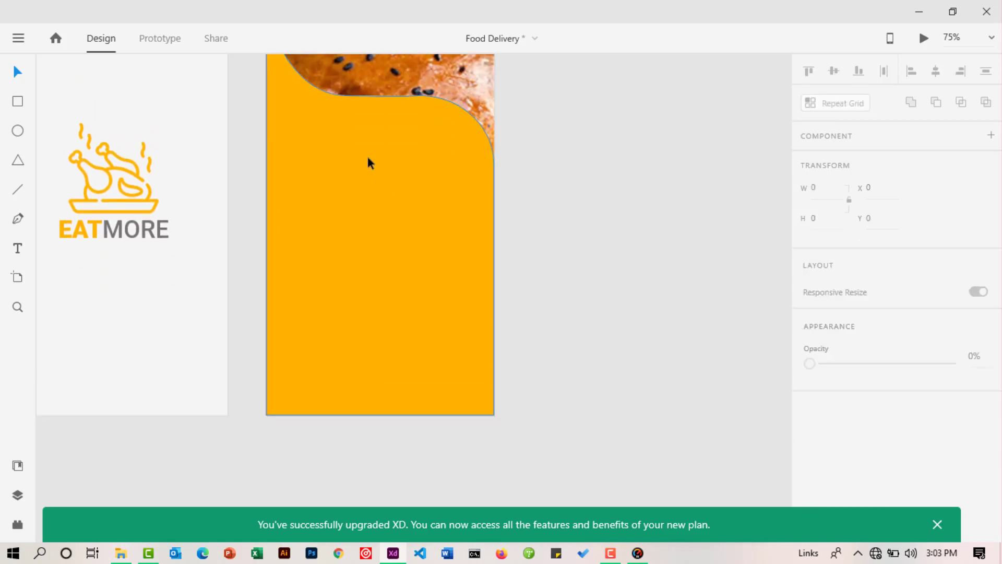
pyautogui.moveTo(368, 158); pyautogui.dragTo(369, 409)
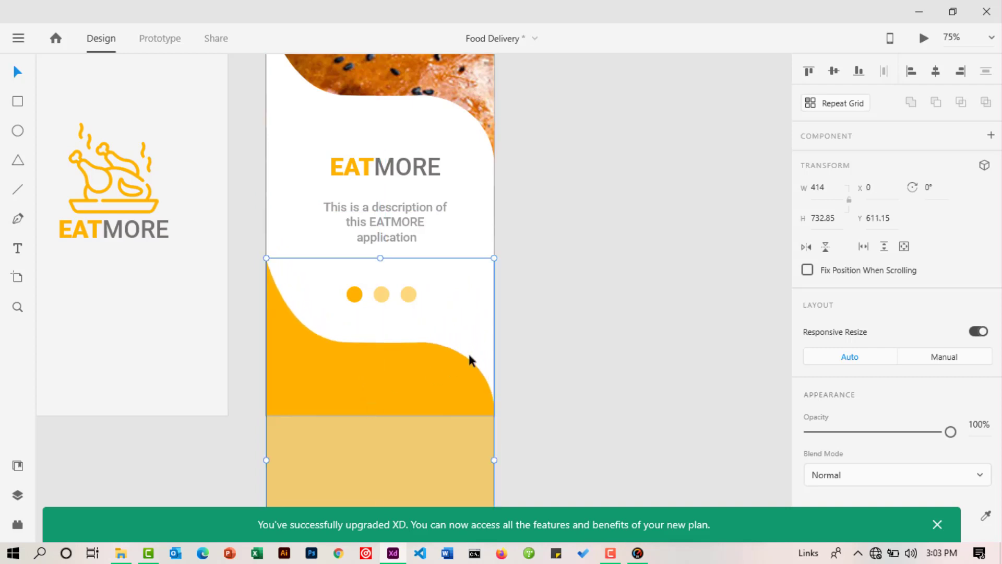
pyautogui.click(574, 333)
pyautogui.scroll(-1, 572, 324)
pyautogui.scroll(1, 572, 324)
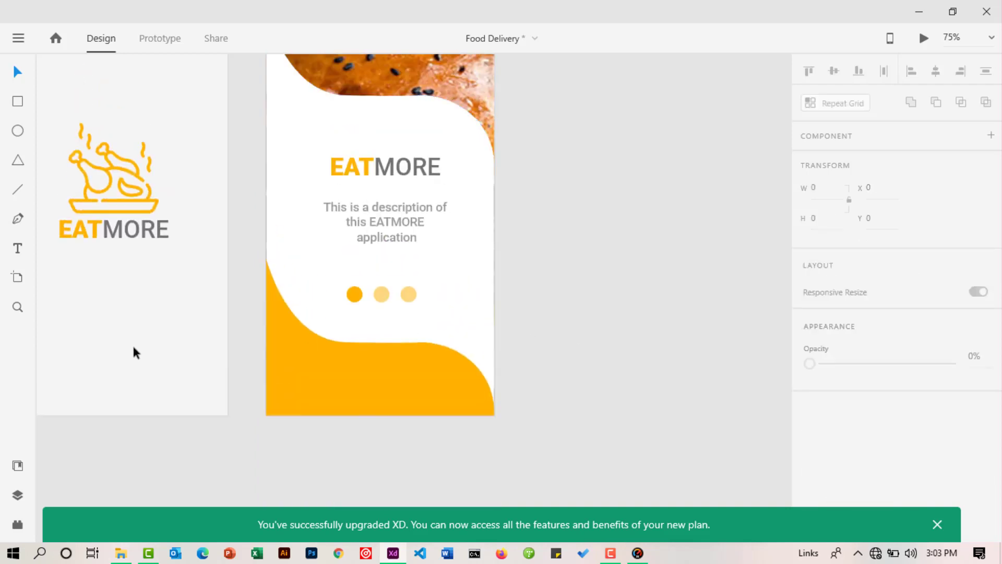
# Add the text "Sign in" on the empty canvas beside the Login/Register Page and enlarge it to font size 51.
pyautogui.click(17, 308)
pyautogui.keyDown('alt'); pyautogui.click(442, 295); pyautogui.keyUp('alt')
pyautogui.scroll(2, 452, 286)
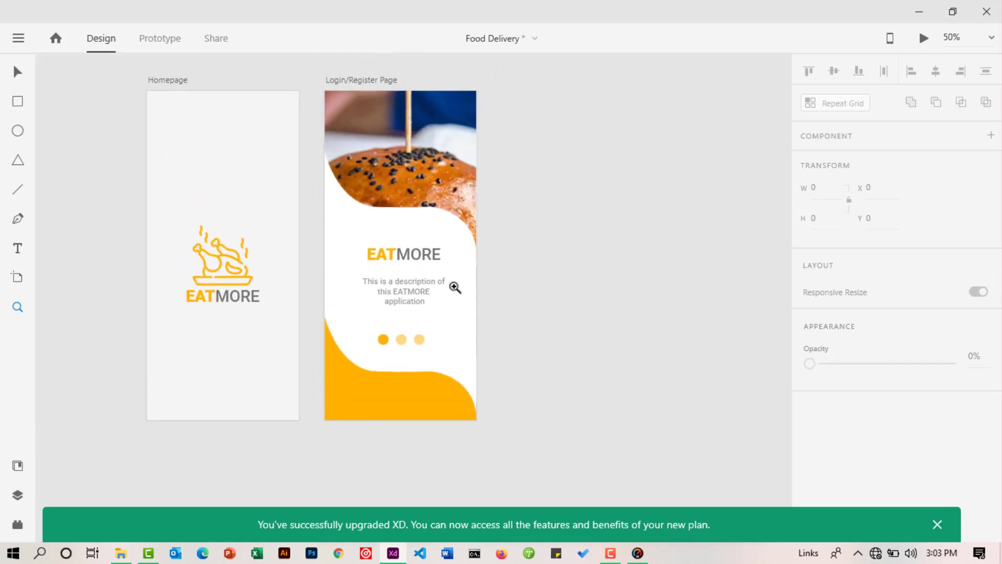
pyautogui.scroll(-2, 455, 287)
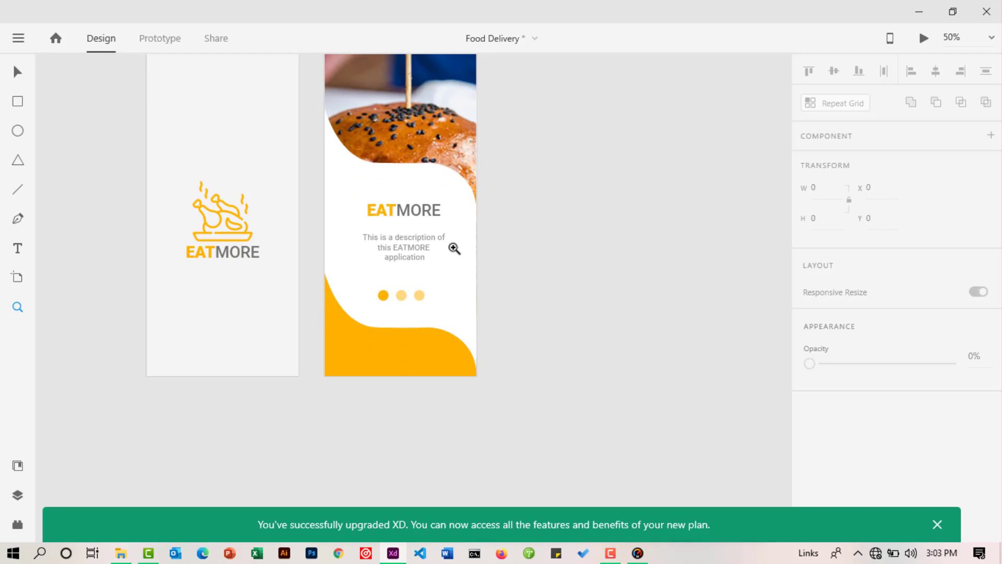
pyautogui.scroll(2, 454, 248)
pyautogui.scroll(-3, 454, 247)
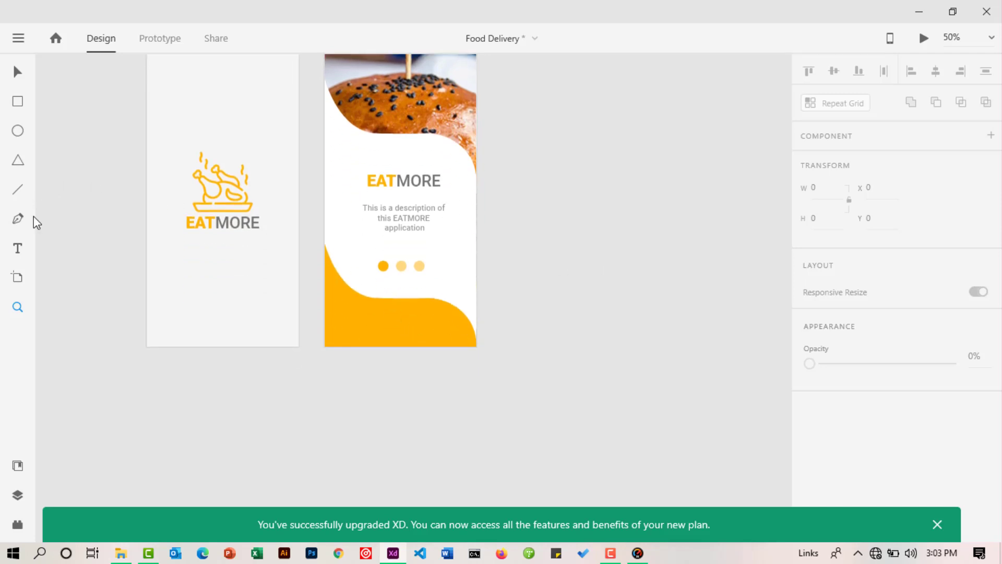
pyautogui.click(18, 248)
pyautogui.click(536, 266)
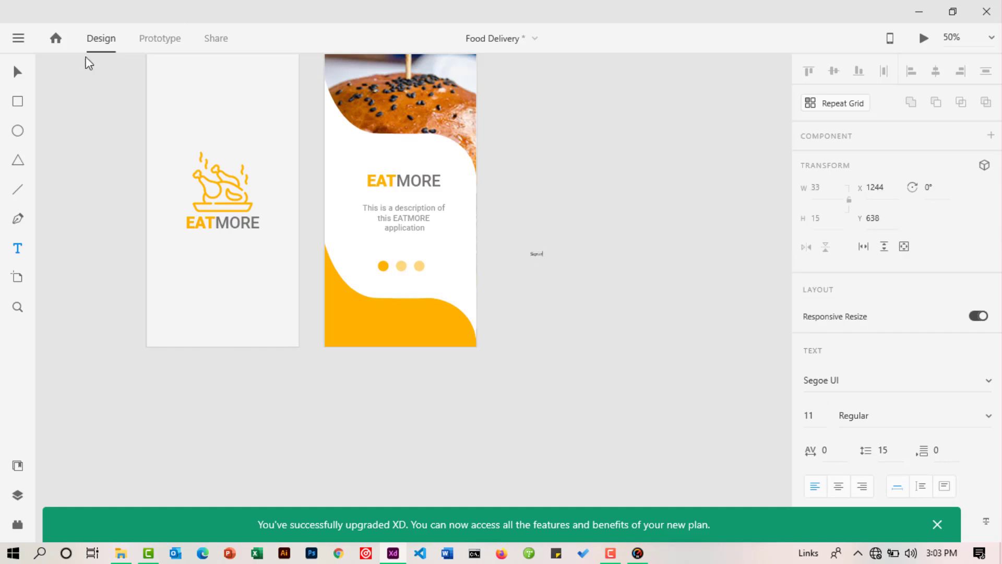
pyautogui.press('Escape')
pyautogui.moveTo(537, 255); pyautogui.dragTo(544, 277)
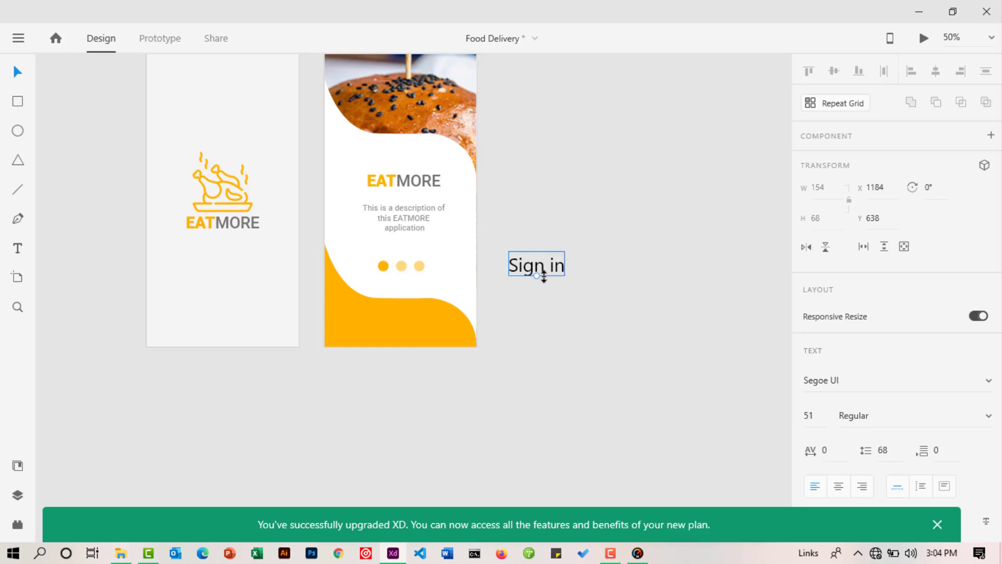
# Set the font of the Sign in text to Roboto in the Bold weight.
pyautogui.doubleClick(525, 268)
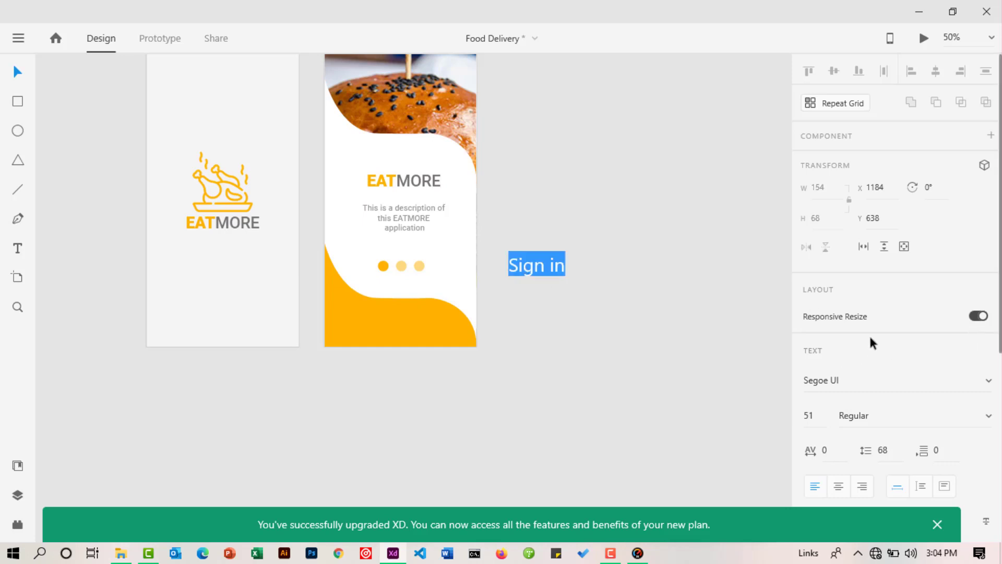
pyautogui.click(858, 381)
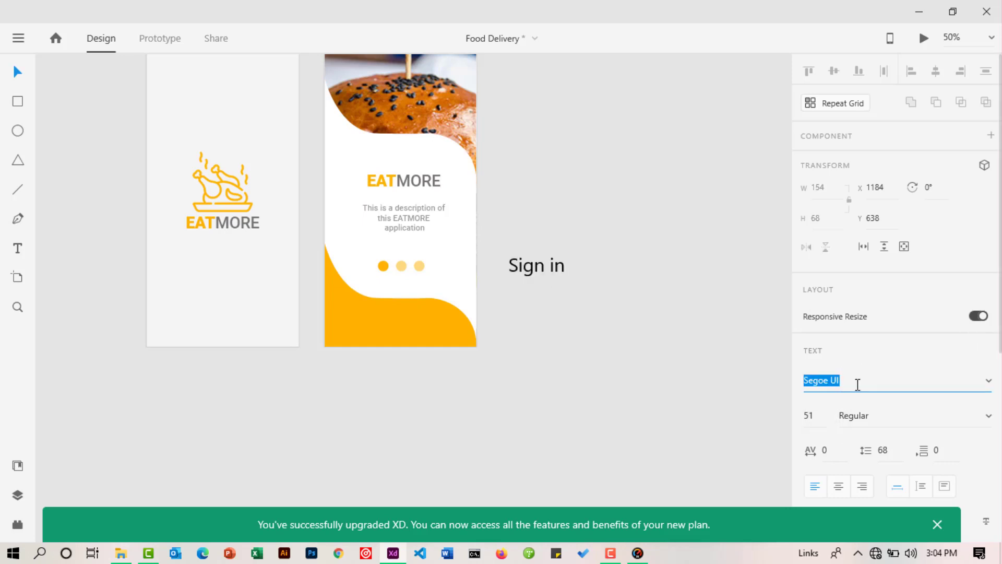
pyautogui.write('Ro')
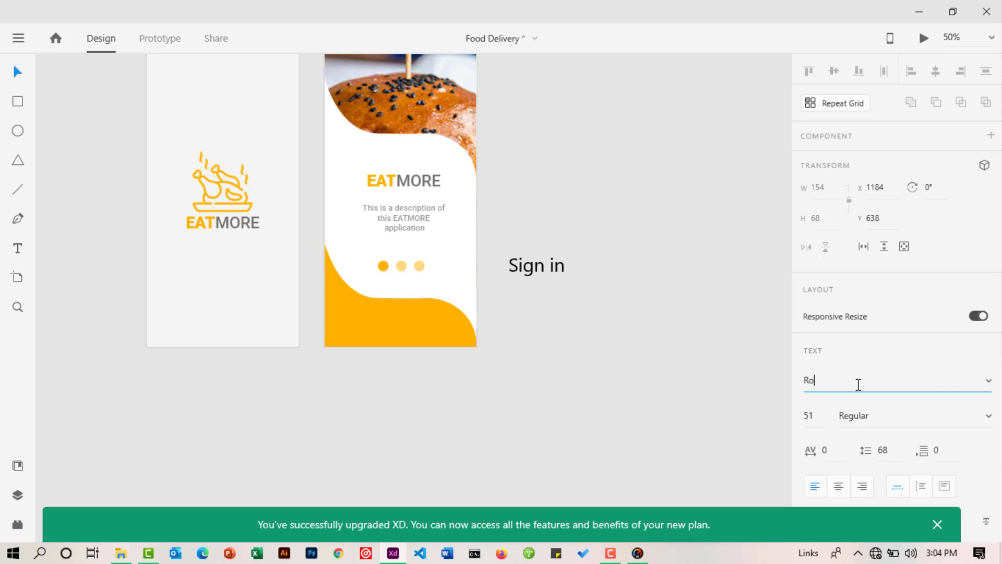
pyautogui.write('toboto')
pyautogui.press('Return')
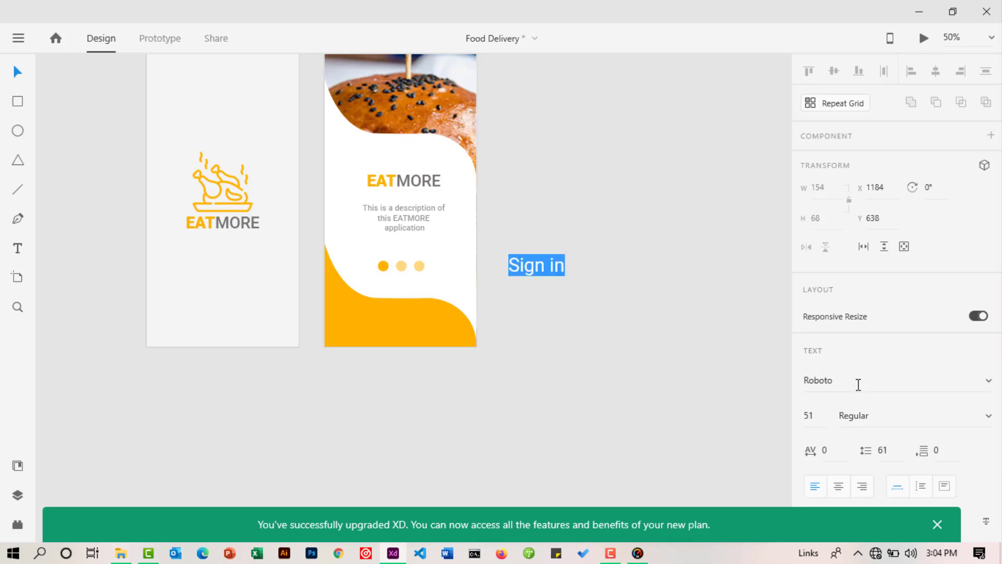
pyautogui.click(986, 415)
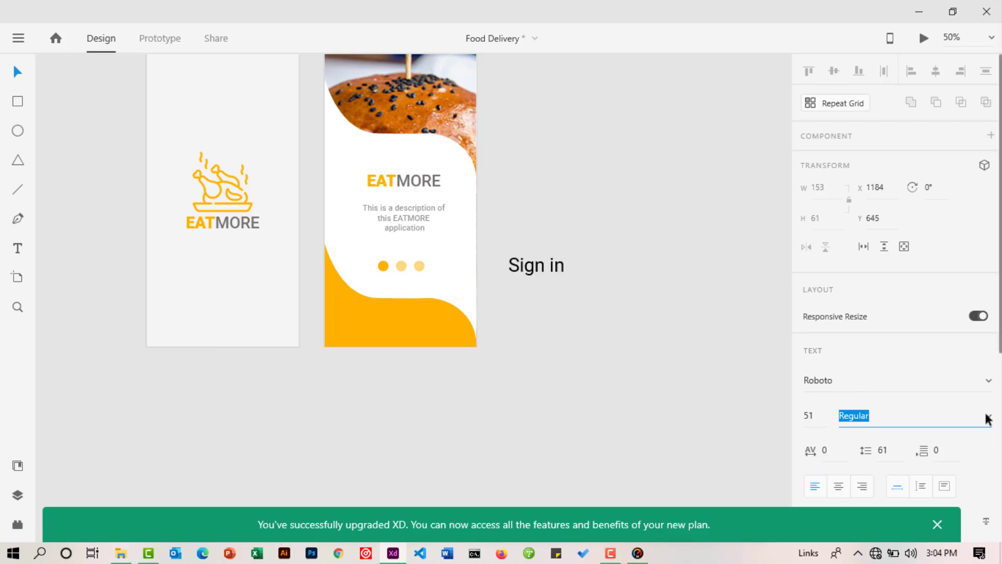
pyautogui.scroll(-3, 896, 455)
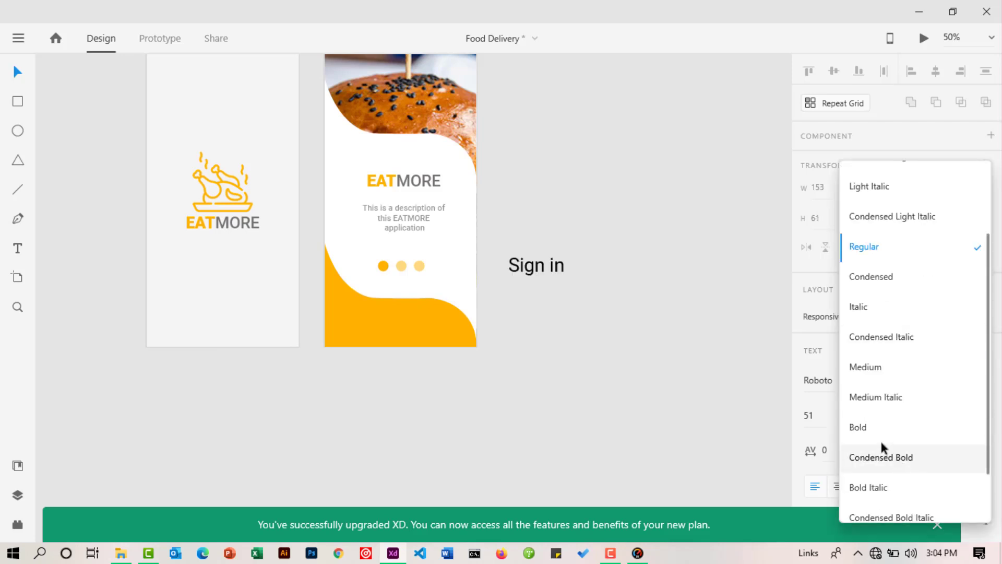
pyautogui.click(872, 428)
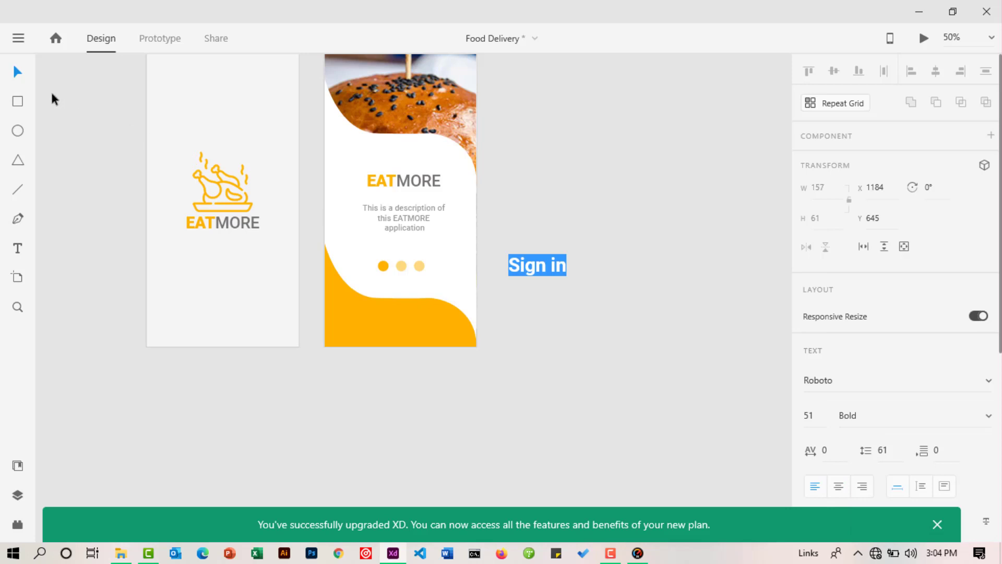
# Lower the opacity of the Sign in text so its black softens to dark grey.
pyautogui.scroll(-5, 908, 355)
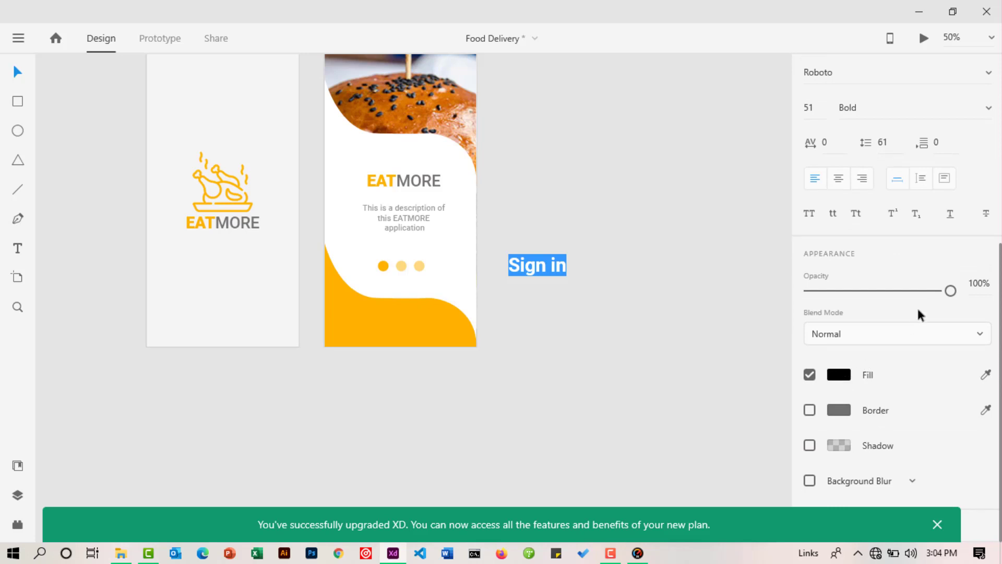
pyautogui.moveTo(950, 291); pyautogui.dragTo(906, 298)
pyautogui.click(528, 284)
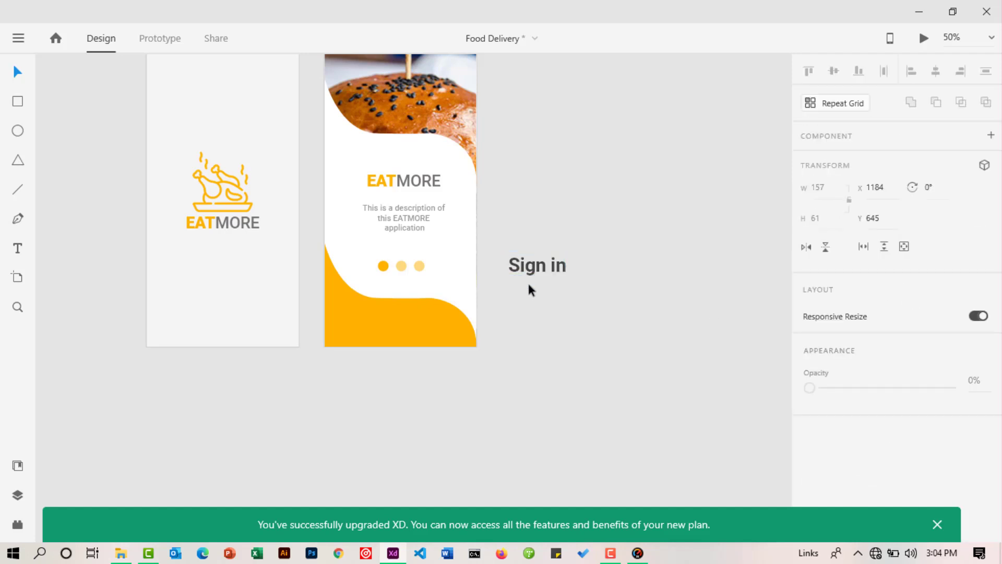
# Place the Sign in text horizontally centred on the orange container and shrink it to font size 41.
pyautogui.moveTo(524, 289); pyautogui.dragTo(392, 327)
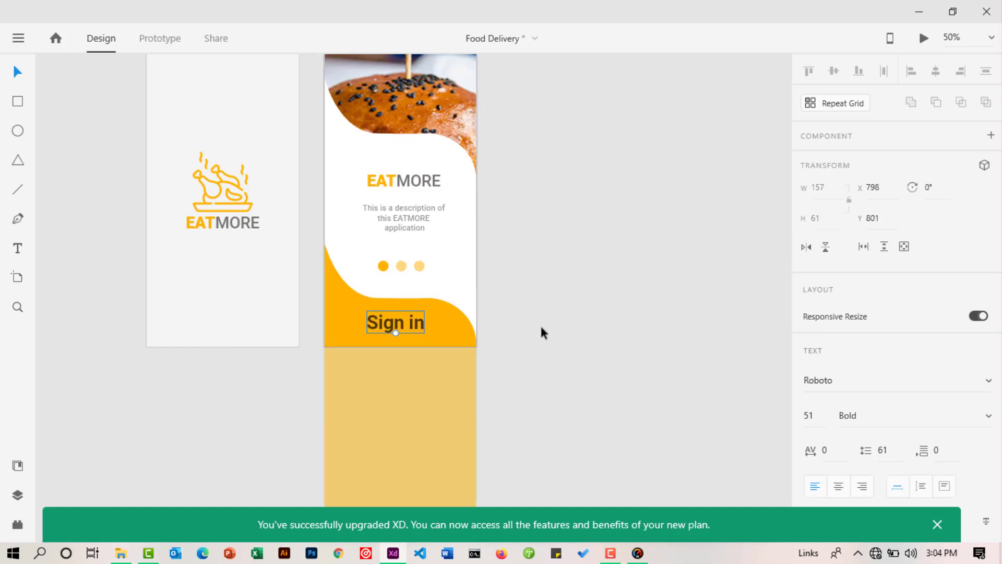
pyautogui.click(394, 326)
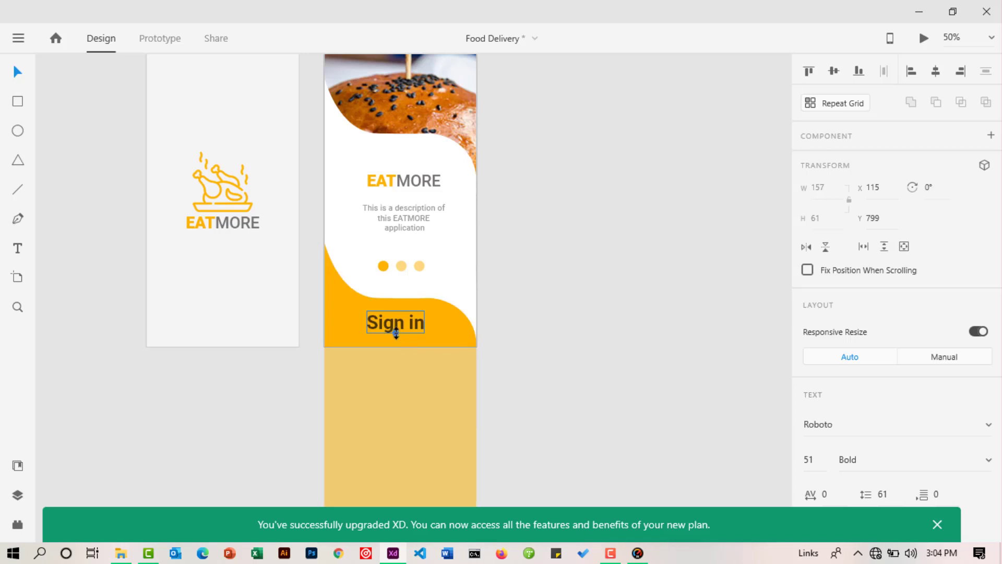
pyautogui.moveTo(396, 334)
pyautogui.mouseDown()
pyautogui.moveTo(452, 324)
pyautogui.moveTo(455, 334)
pyautogui.moveTo(410, 323)
pyautogui.moveTo(412, 332)
pyautogui.mouseUp()
pyautogui.click(539, 327)
pyautogui.click(519, 305)
# Preview the Login/Register Page with its Sign in text and close the preview.
pyautogui.scroll(3, 520, 305)
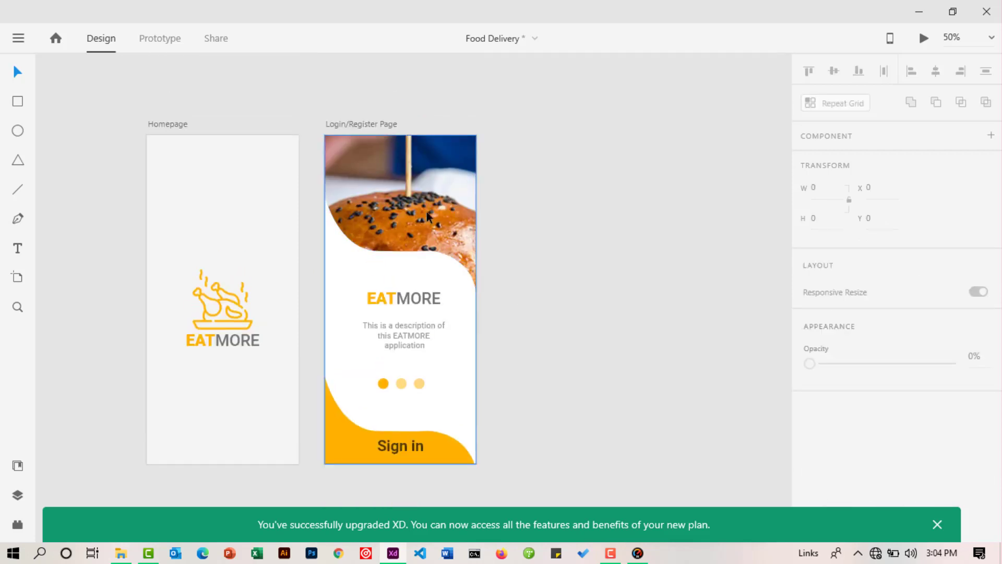
pyautogui.click(428, 186)
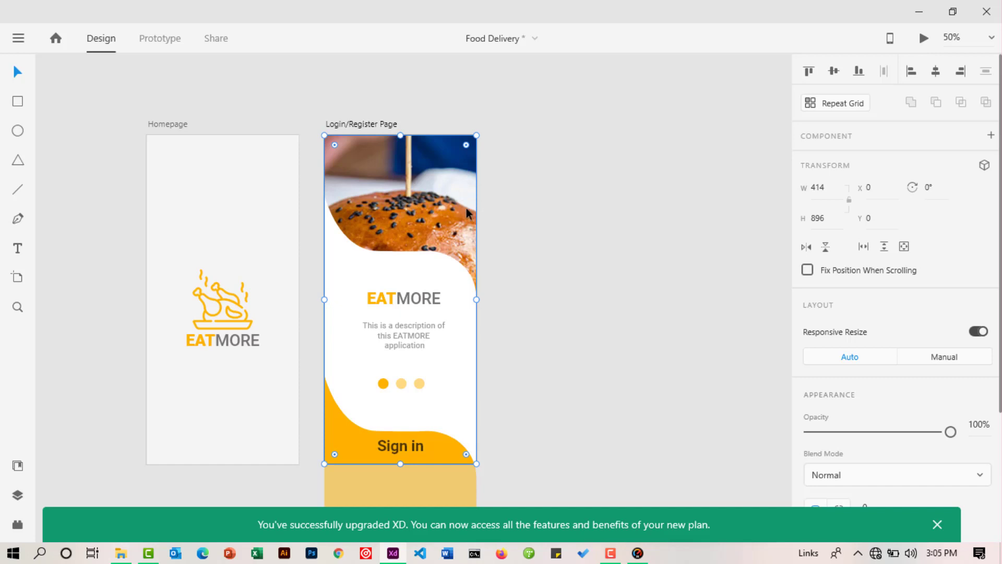
pyautogui.click(923, 41)
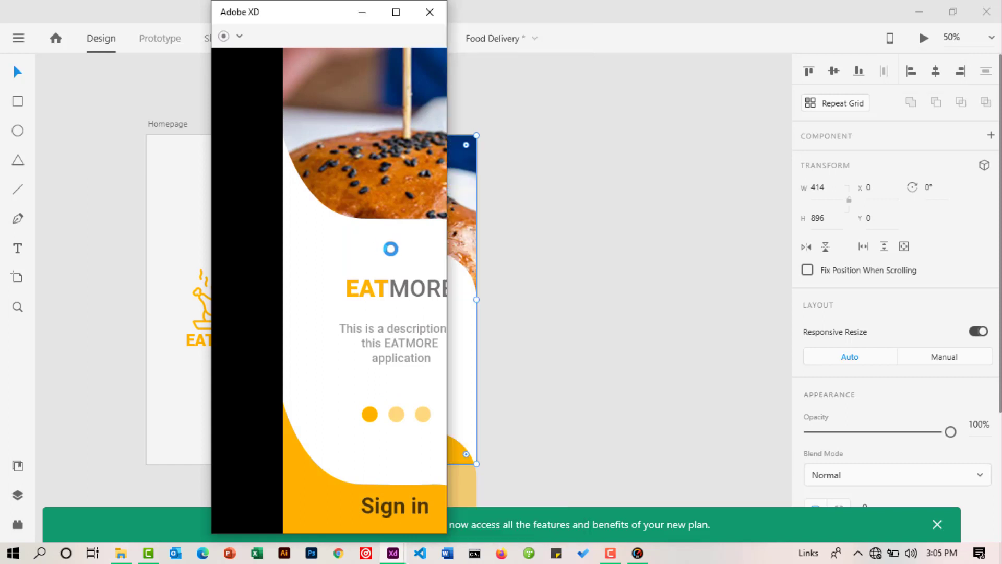
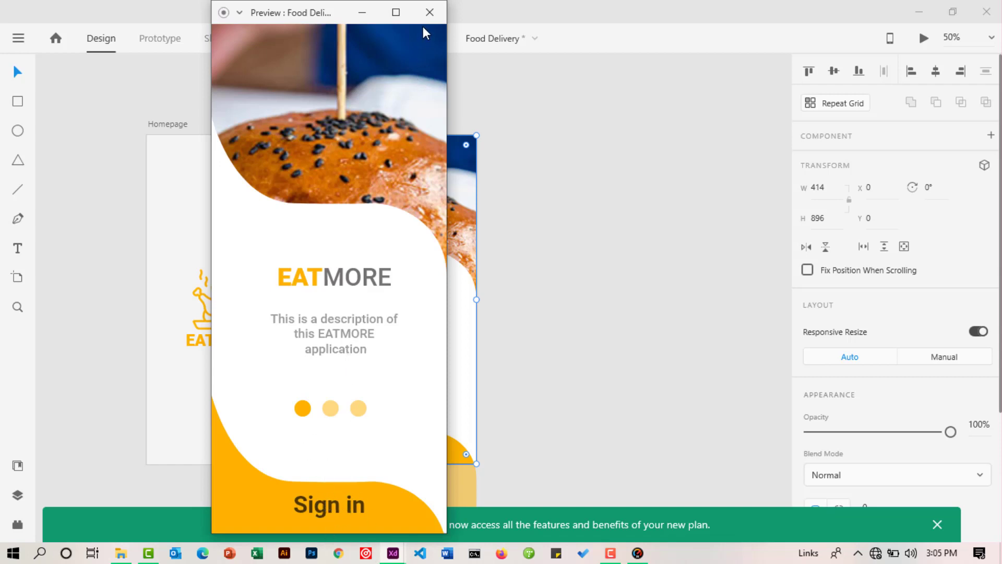
pyautogui.click(429, 12)
# Shrink the Sign in text to font size 33 and nudge it down to Y 828, keeping it horizontally centred.
pyautogui.click(393, 448)
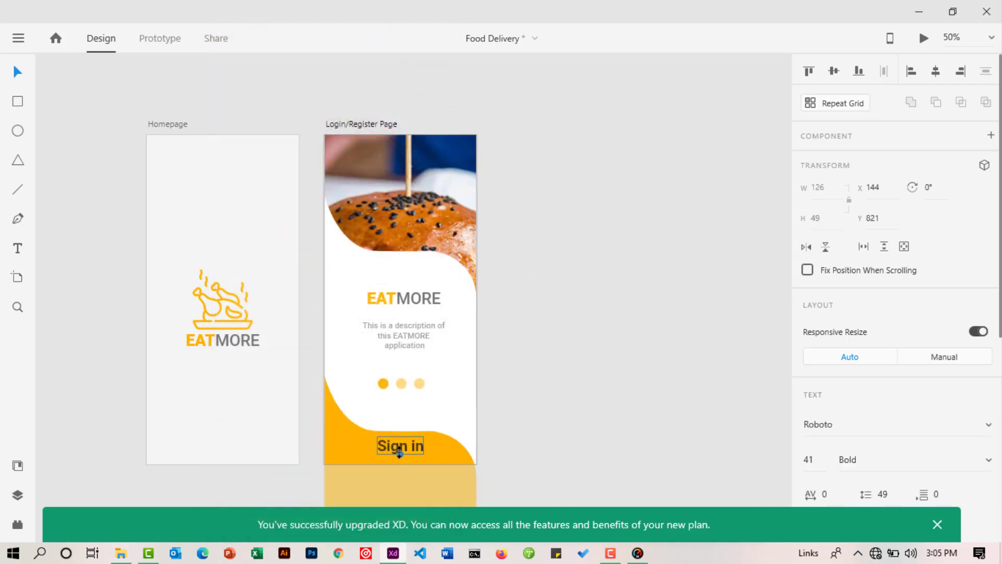
pyautogui.moveTo(399, 454); pyautogui.dragTo(400, 451)
pyautogui.press('Down')
pyautogui.press('Down')
pyautogui.press('Down')
pyautogui.press('Down')
pyautogui.press('Down')
pyautogui.press('Down')
pyautogui.press('Down')
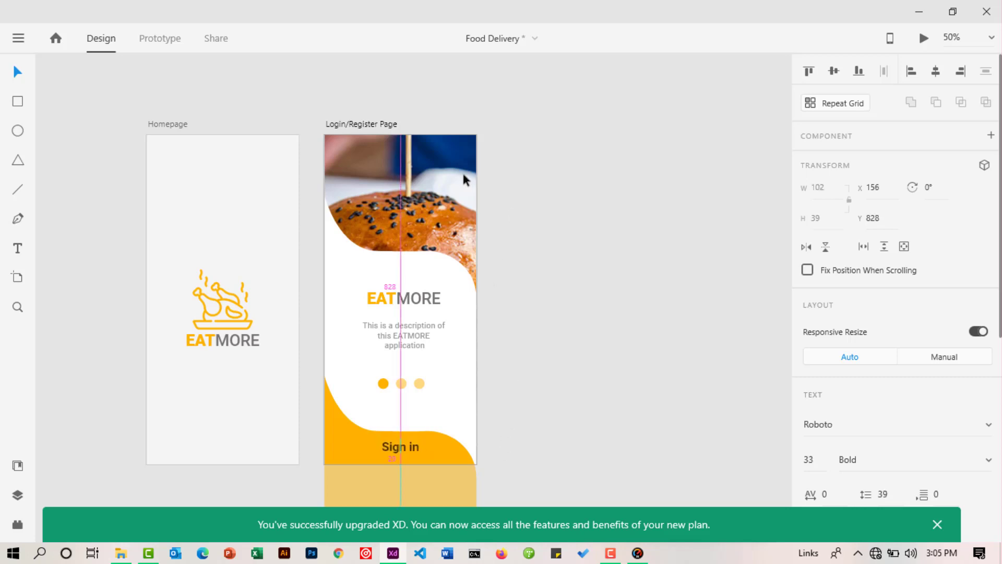
# Preview the Login/Register Page again to check the smaller Sign in text, close the preview and clear the selection.
pyautogui.click(466, 180)
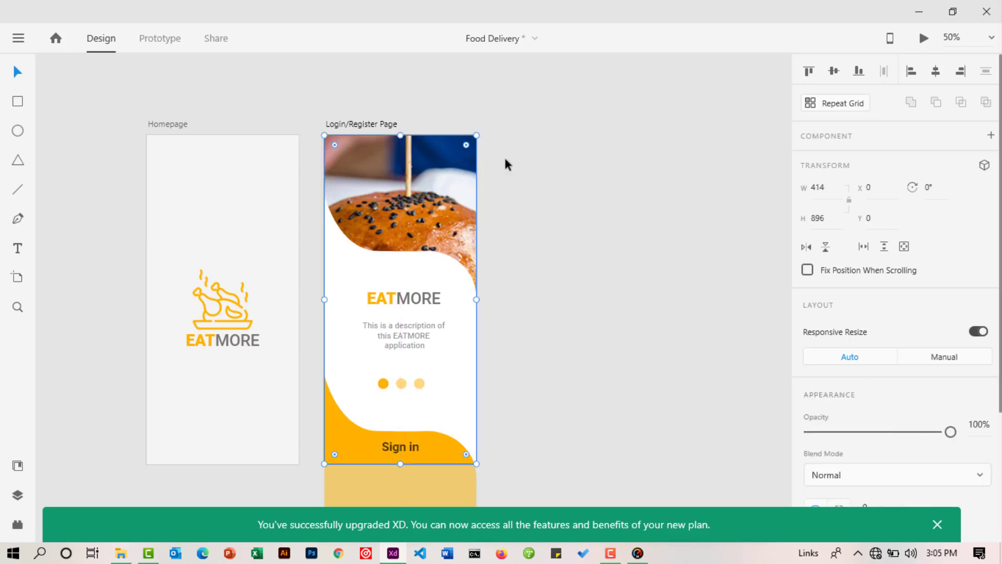
pyautogui.click(923, 39)
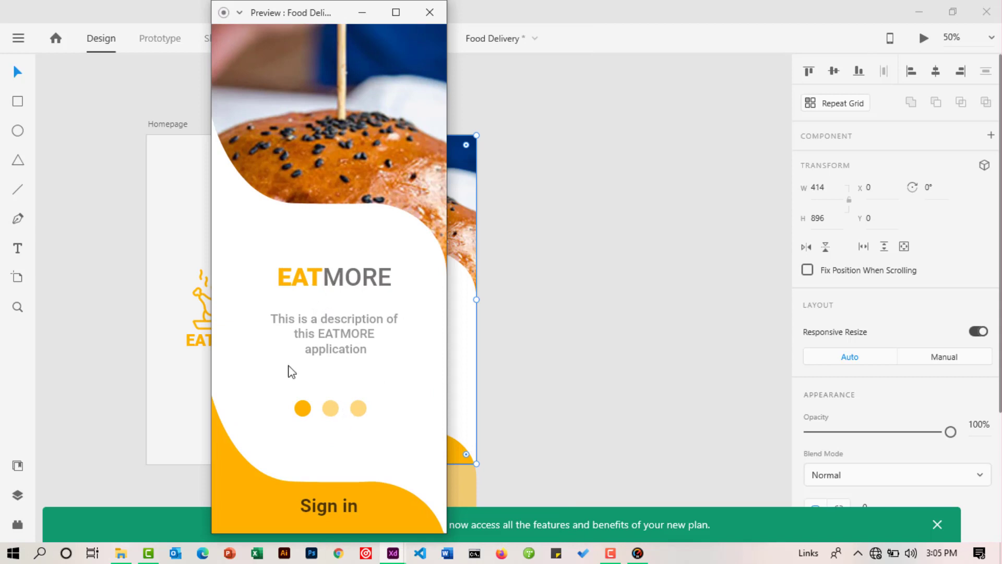
pyautogui.click(421, 17)
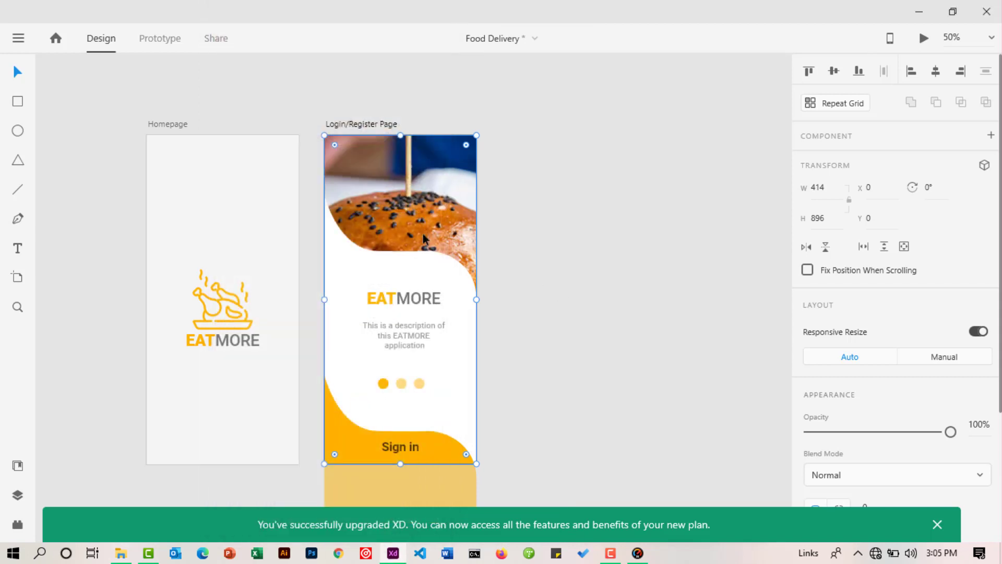
pyautogui.click(570, 249)
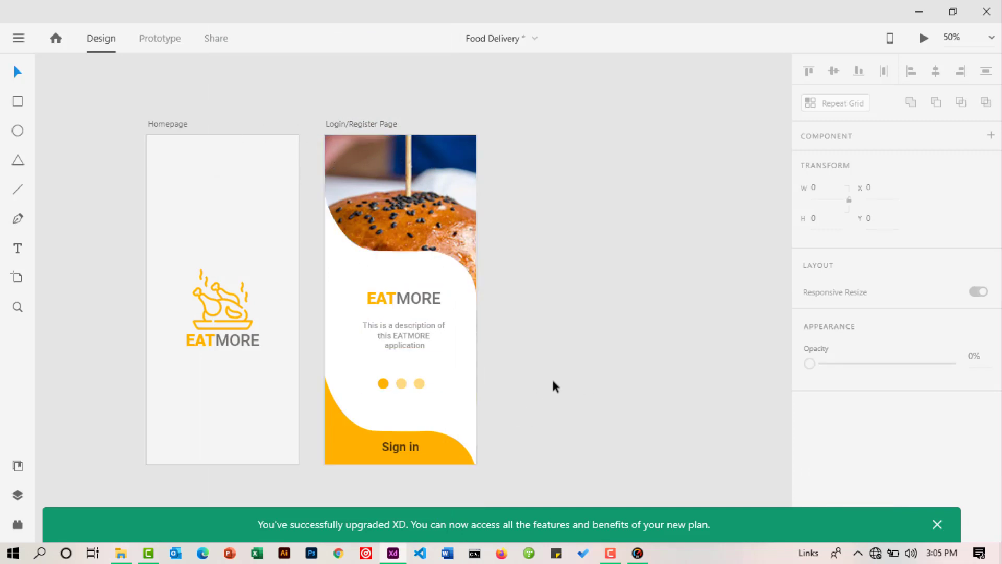
pyautogui.scroll(-5, 552, 378)
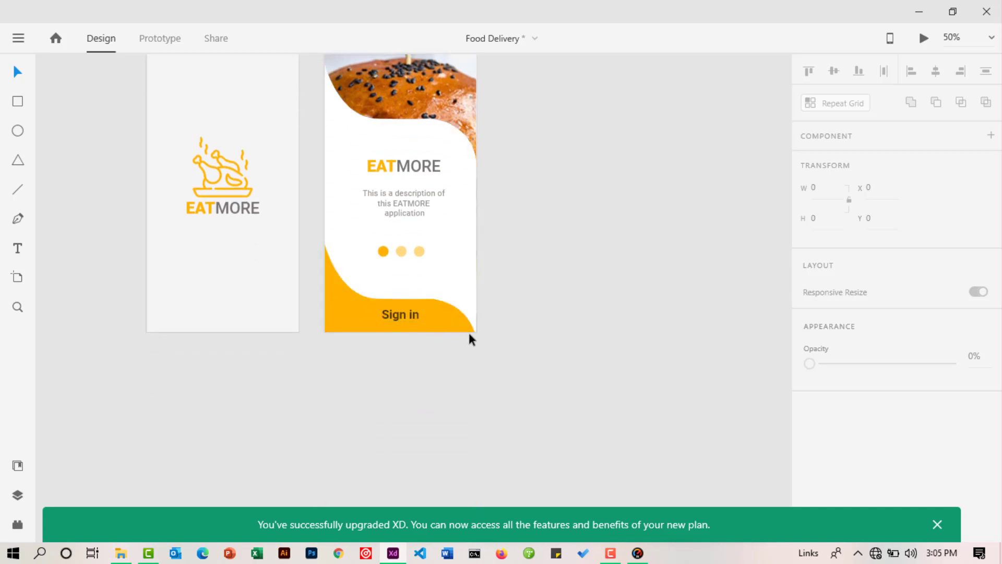
pyautogui.scroll(2, 468, 334)
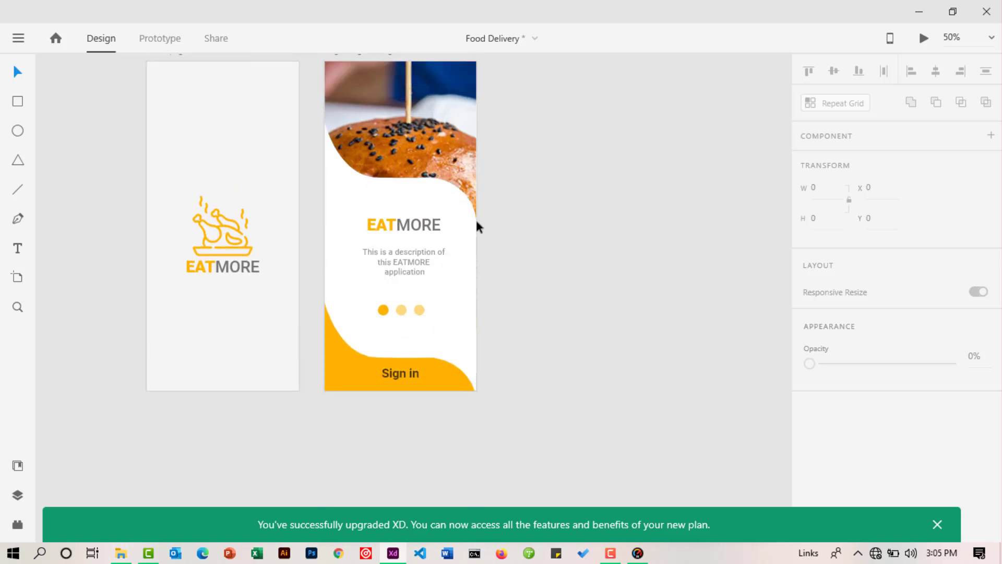
pyautogui.scroll(2, 582, 302)
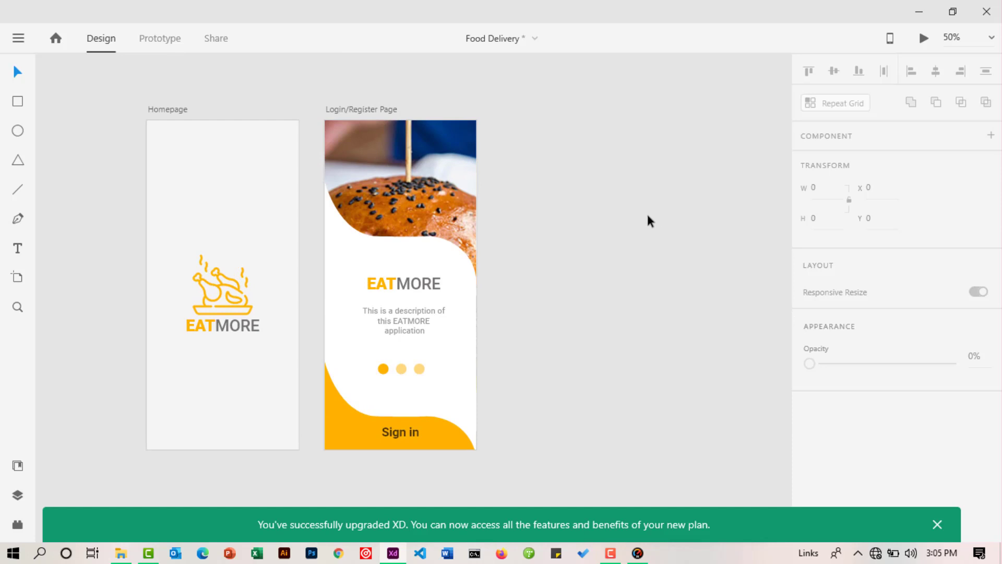
pyautogui.scroll(-2, 485, 393)
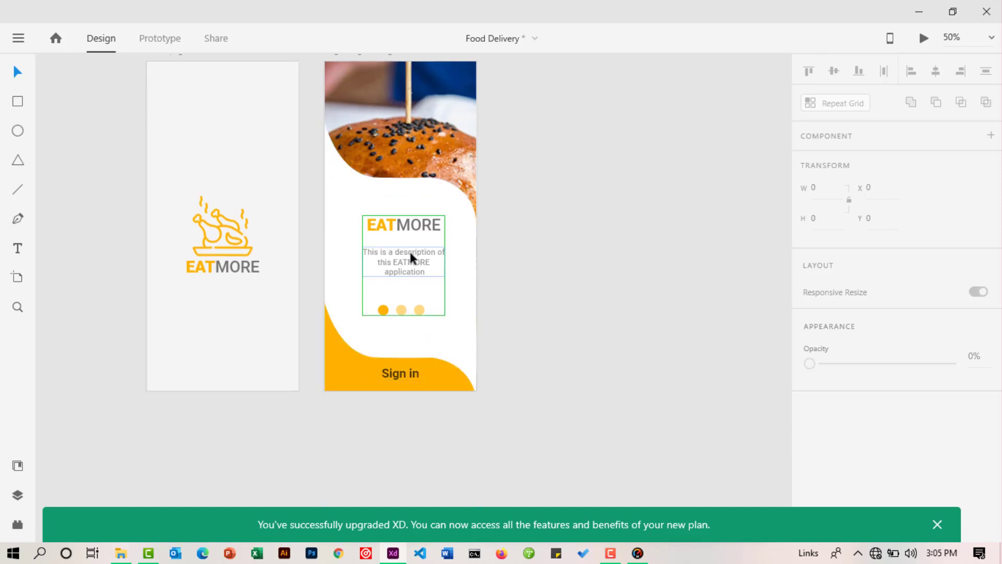
pyautogui.scroll(2, 409, 255)
pyautogui.scroll(-4, 415, 402)
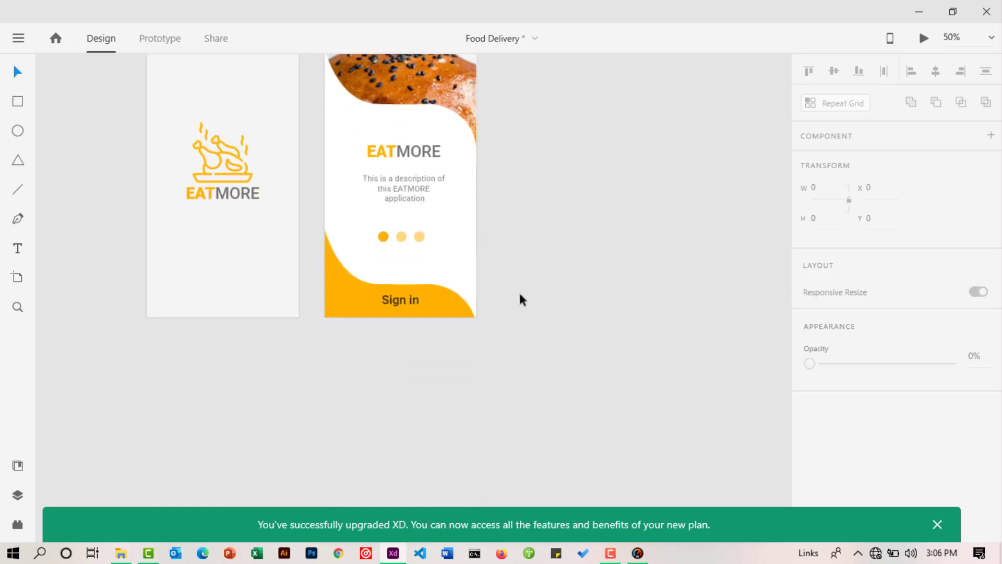
# Move the orange container and its Sign in text up together to Y 163.15, covering the page below the burger photo.
pyautogui.scroll(2, 519, 294)
pyautogui.scroll(-2, 519, 293)
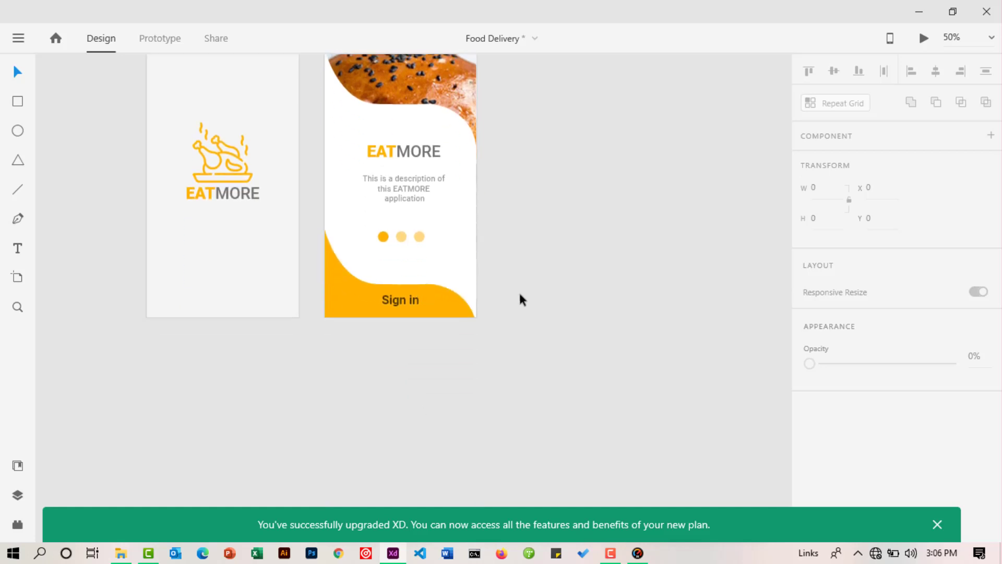
pyautogui.click(386, 299)
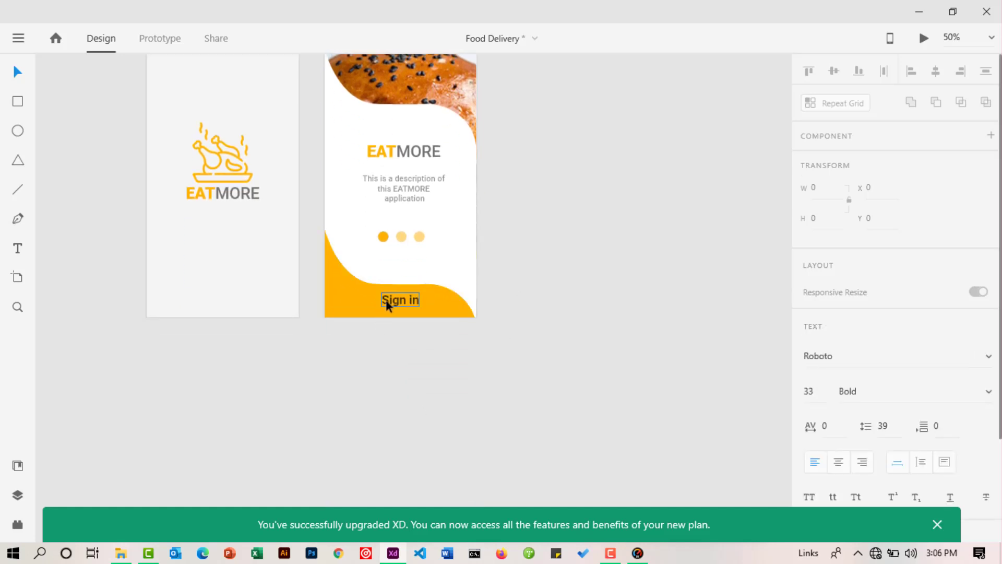
pyautogui.keyDown('shift'); pyautogui.click(354, 303); pyautogui.keyUp('shift')
pyautogui.moveTo(355, 302); pyautogui.dragTo(354, 127)
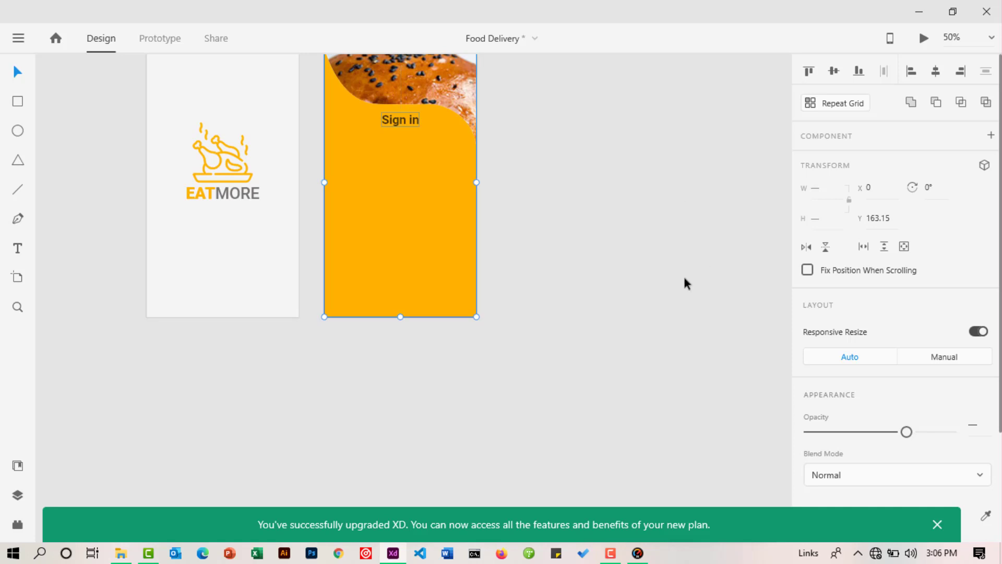
pyautogui.scroll(3, 532, 283)
pyautogui.click(532, 283)
# Move the Sign in text to the orange container's left side at X 24, Y 335, and clear the selection.
pyautogui.click(17, 307)
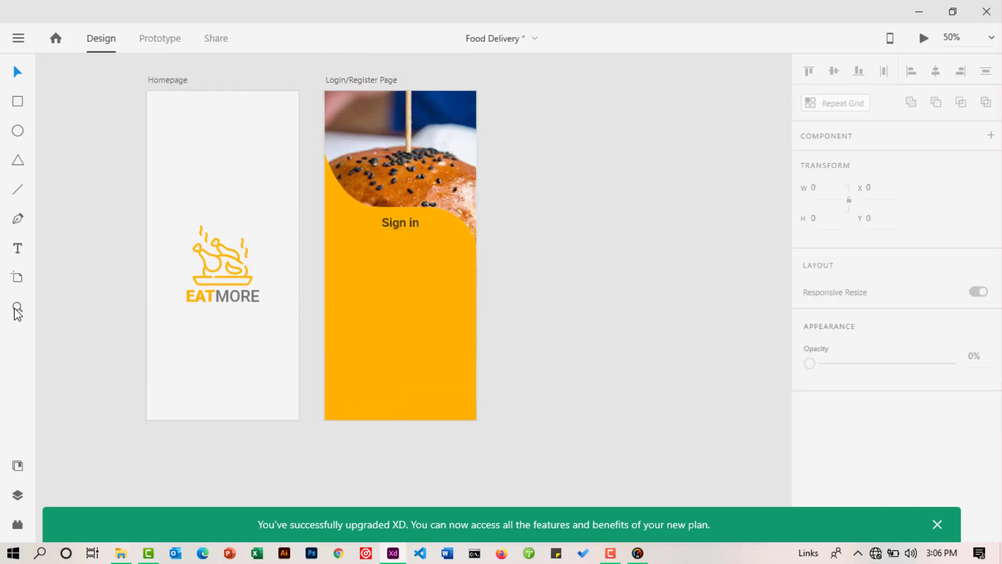
pyautogui.click(368, 269)
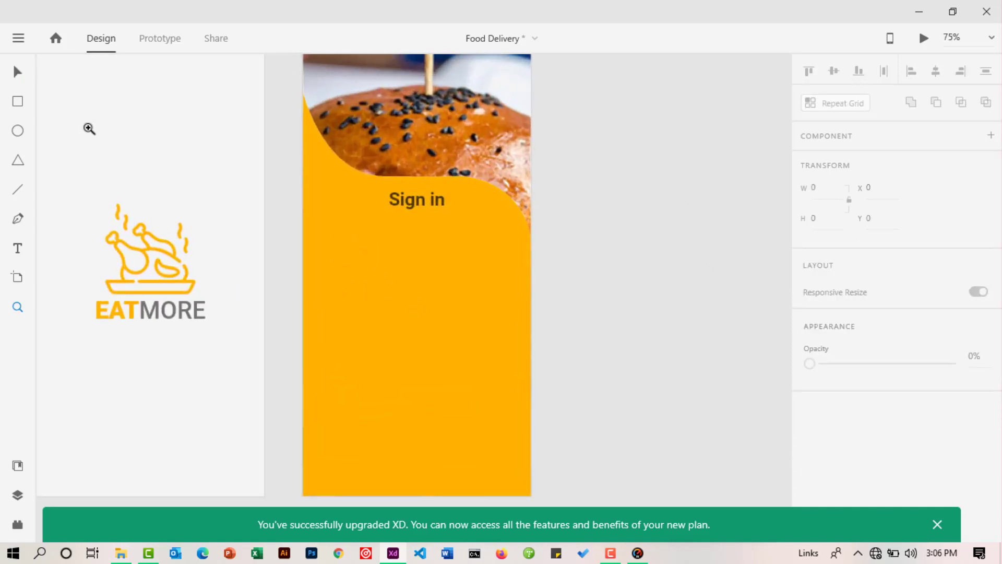
pyautogui.click(17, 74)
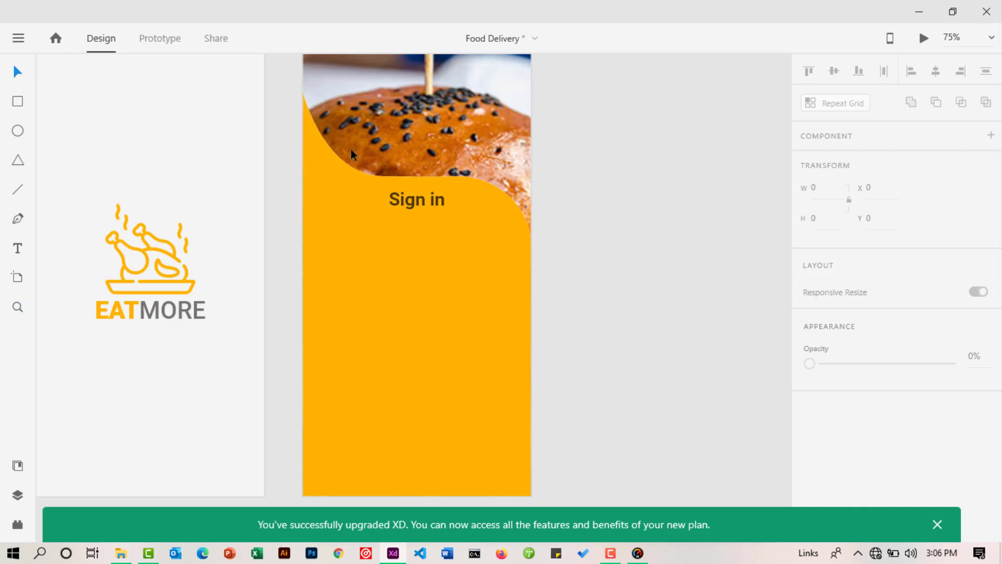
pyautogui.click(399, 202)
pyautogui.moveTo(367, 203); pyautogui.dragTo(332, 202)
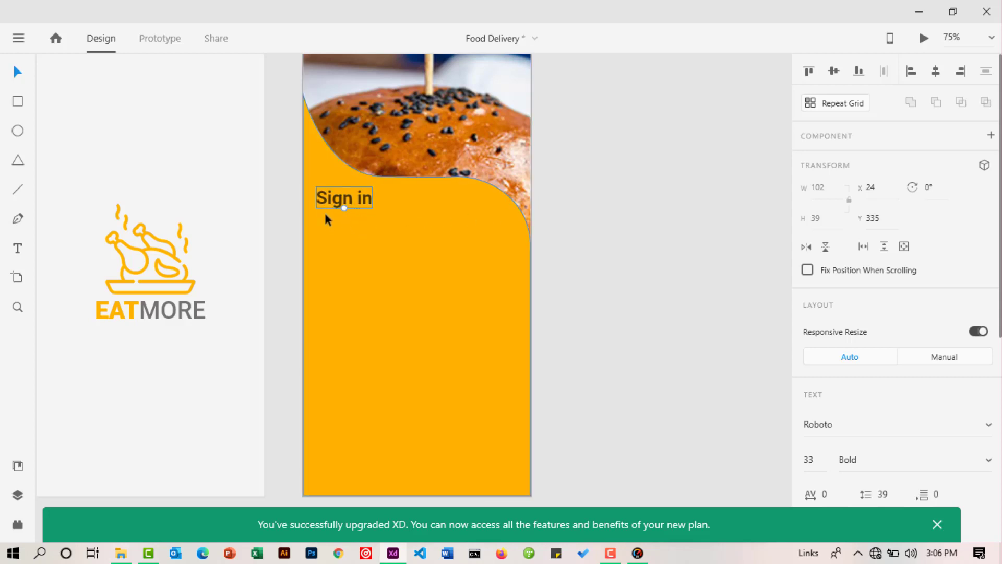
pyautogui.click(647, 223)
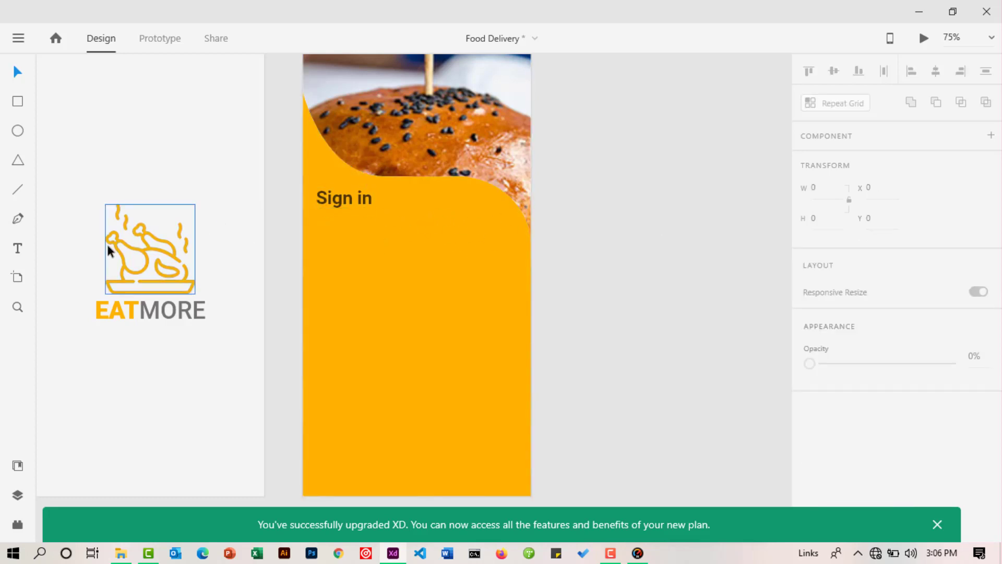
# Draw a horizontal line about 84 wide directly under the Sign in text and set its border size to 6.
pyautogui.click(17, 190)
pyautogui.moveTo(320, 211); pyautogui.dragTo(368, 212)
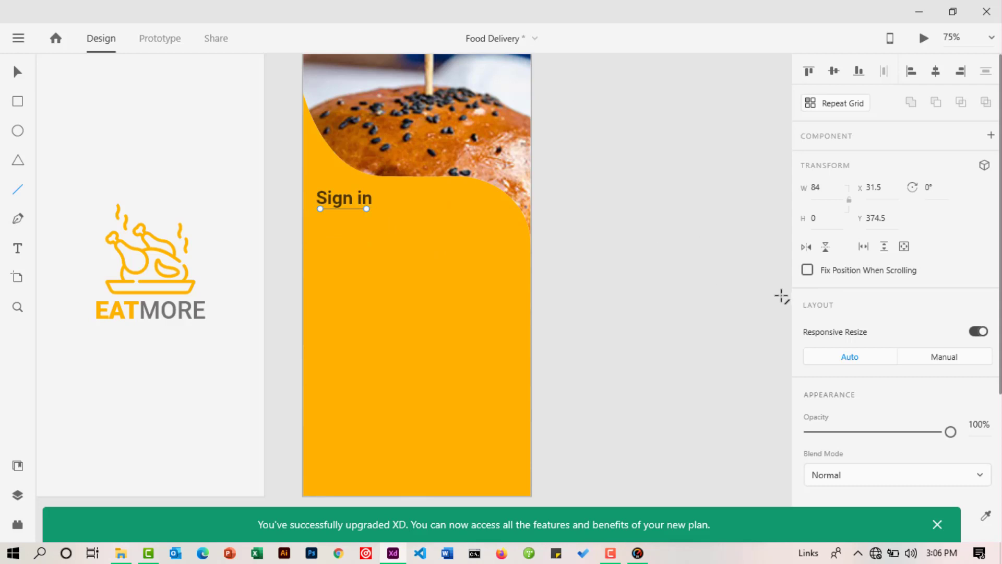
pyautogui.scroll(-5, 892, 330)
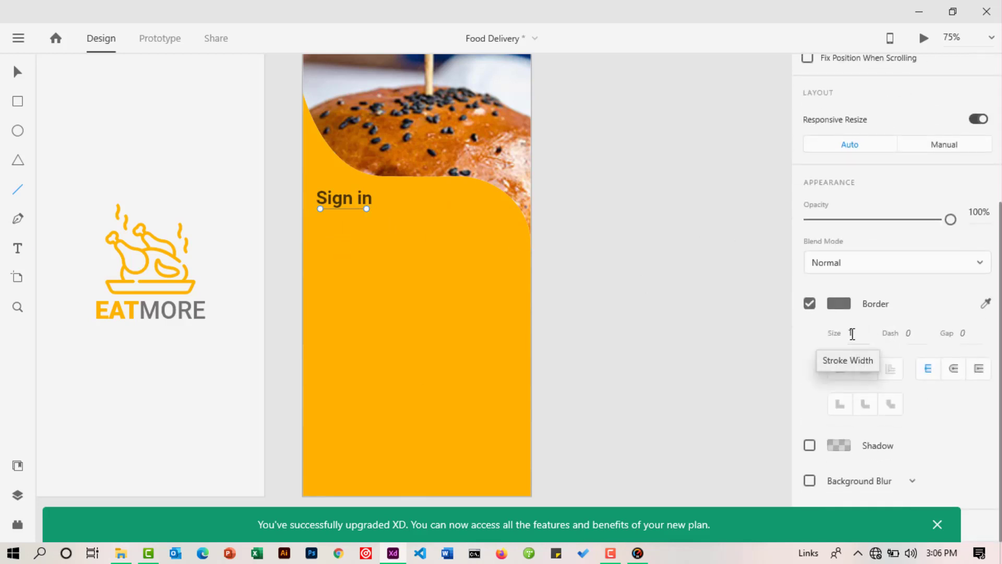
pyautogui.click(852, 333)
pyautogui.doubleClick(850, 332)
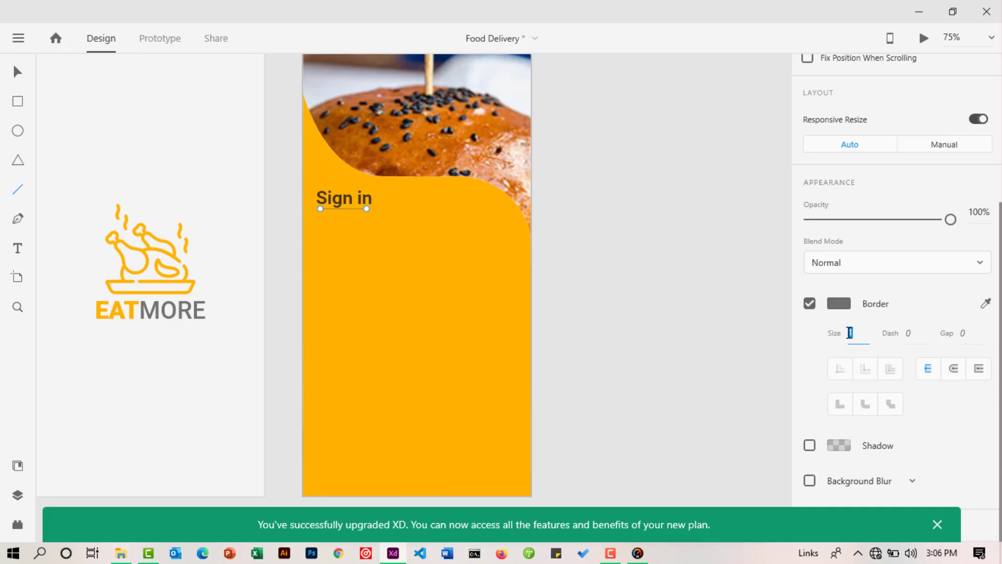
pyautogui.press('Up')
pyautogui.press('Up')
pyautogui.press('Up')
pyautogui.press('Down')
pyautogui.press('Down')
pyautogui.press('Down')
pyautogui.press('Down')
pyautogui.press('Down')
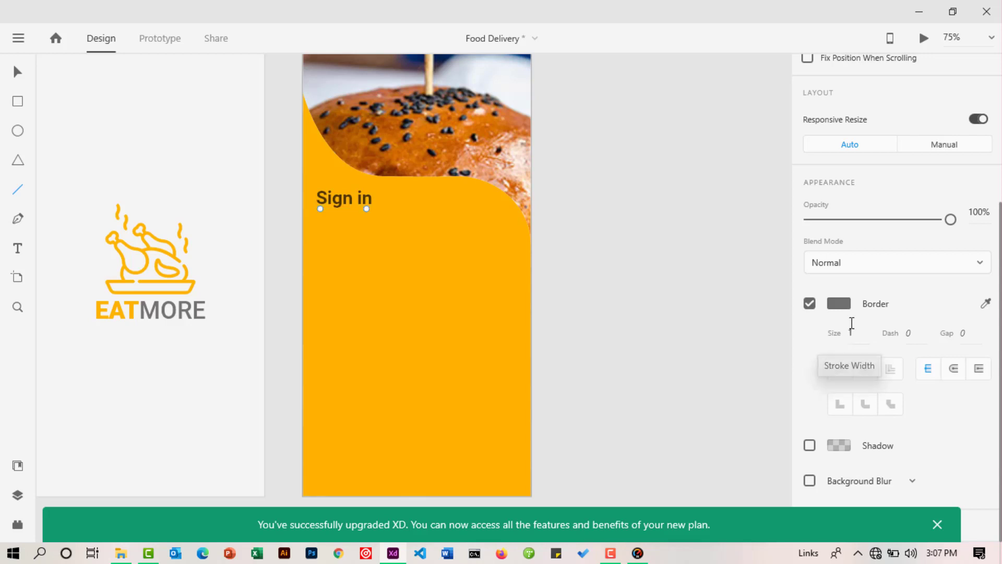
pyautogui.press('Up')
pyautogui.press('Up')
pyautogui.press('Up')
pyautogui.press('Up')
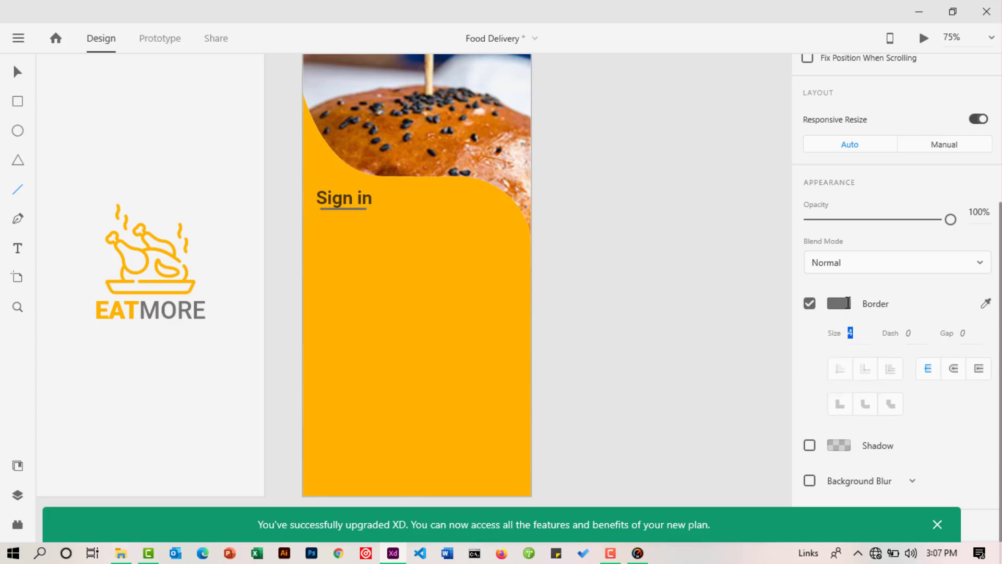
pyautogui.press('Up')
pyautogui.press('Up')
pyautogui.scroll(4, 900, 339)
pyautogui.scroll(-4, 899, 339)
# Change the underline's border colour to white (#FFFFFF).
pyautogui.click(838, 304)
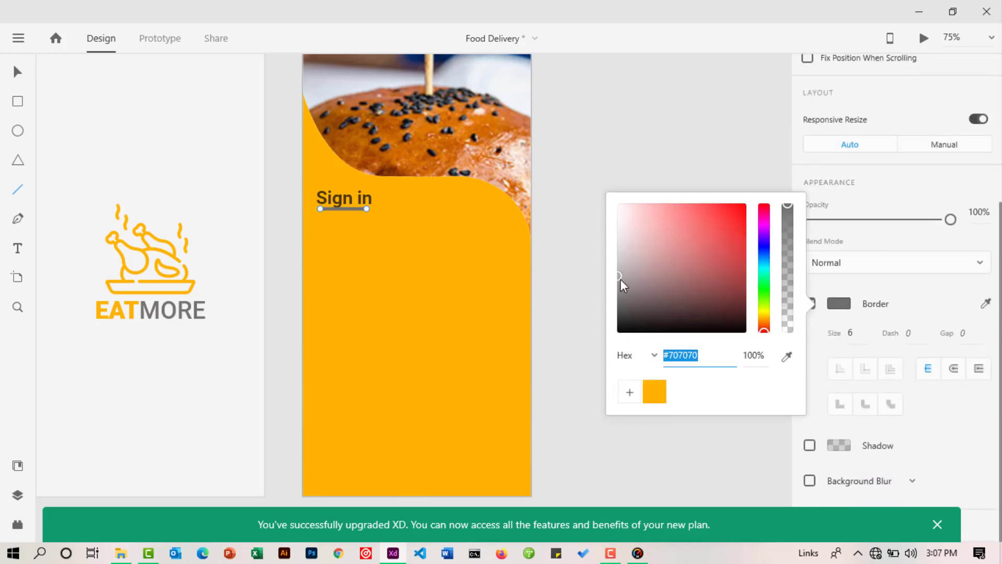
pyautogui.moveTo(620, 278); pyautogui.dragTo(622, 257)
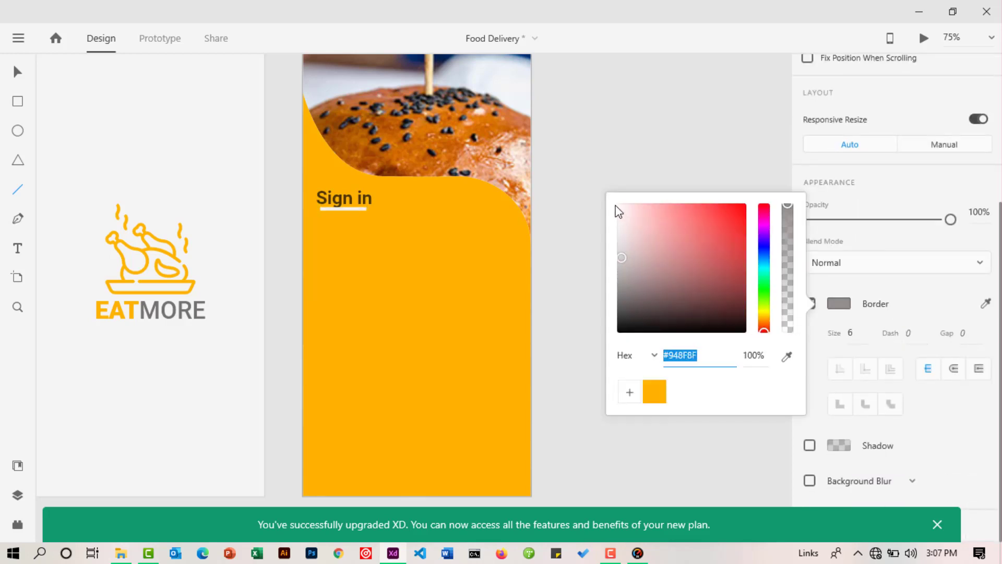
pyautogui.moveTo(619, 212); pyautogui.dragTo(612, 194)
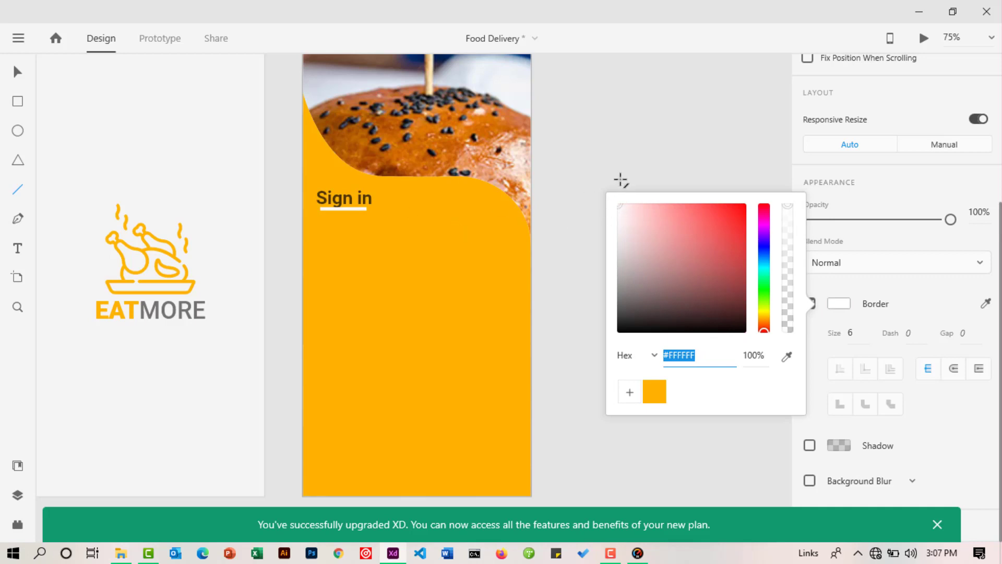
pyautogui.click(20, 71)
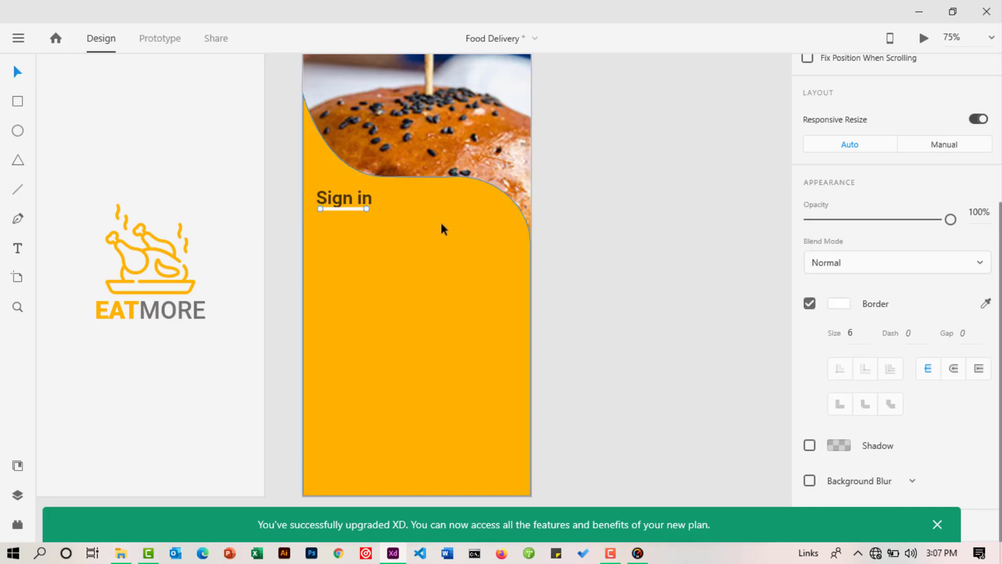
# Shift the white underline slightly down to leave a small gap below the Sign in text, and clear the selection.
pyautogui.scroll(3, 772, 194)
pyautogui.scroll(5, 855, 165)
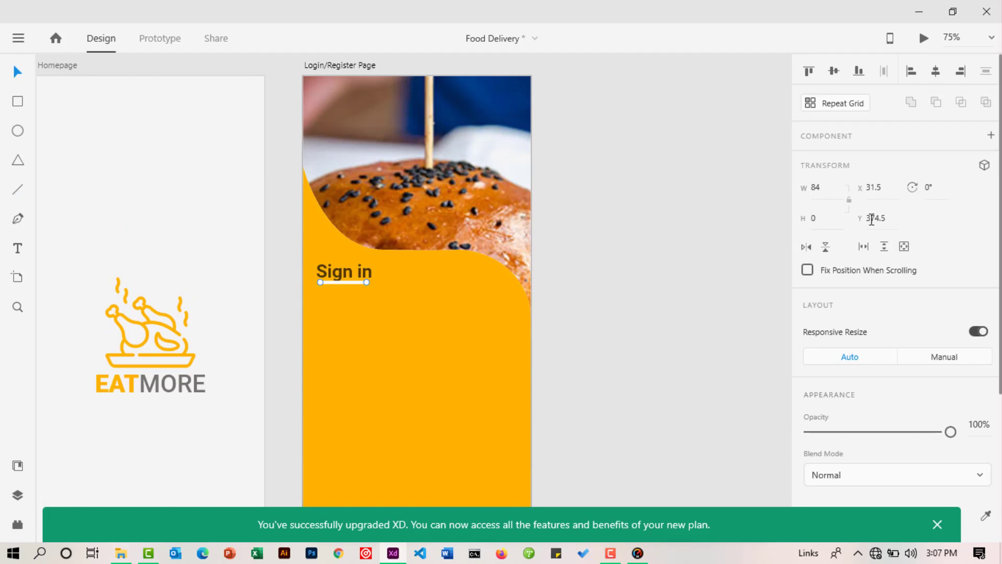
pyautogui.click(871, 218)
pyautogui.write('371')
pyautogui.press('Return')
pyautogui.press('Up')
pyautogui.press('Up')
pyautogui.press('Up')
pyautogui.press('Up')
pyautogui.press('Up')
pyautogui.press('Up')
pyautogui.press('Up')
pyautogui.press('Return')
pyautogui.click(691, 230)
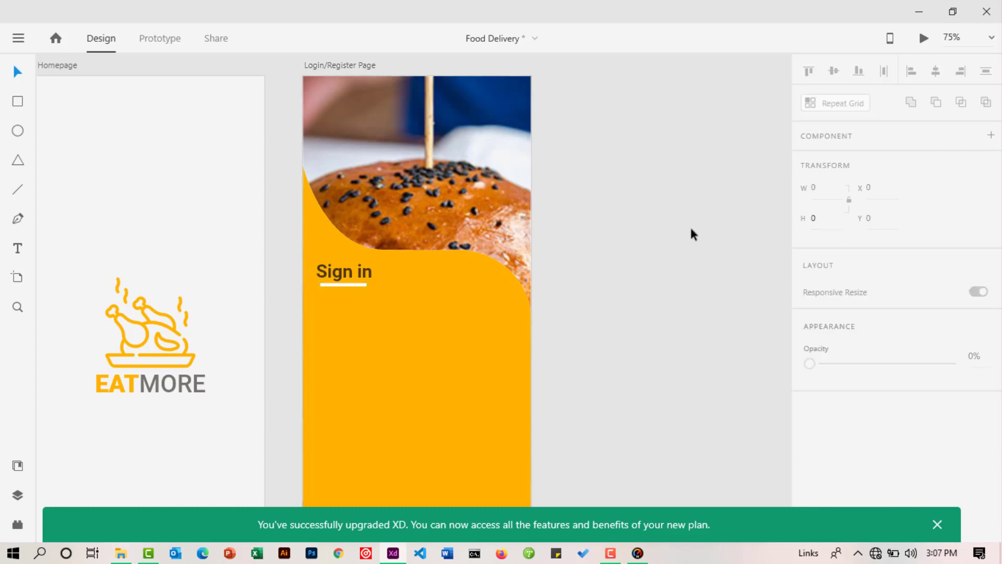
# Move the Sign in text and its underline down together, placing the text at X 23, Y 374.
pyautogui.click(330, 276)
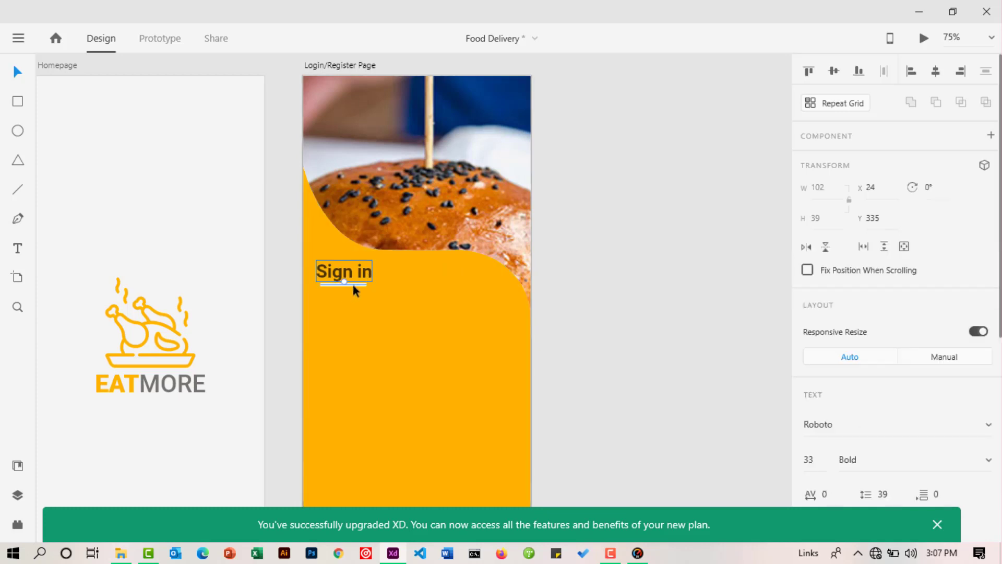
pyautogui.keyDown('shift'); pyautogui.click(352, 282); pyautogui.keyUp('shift')
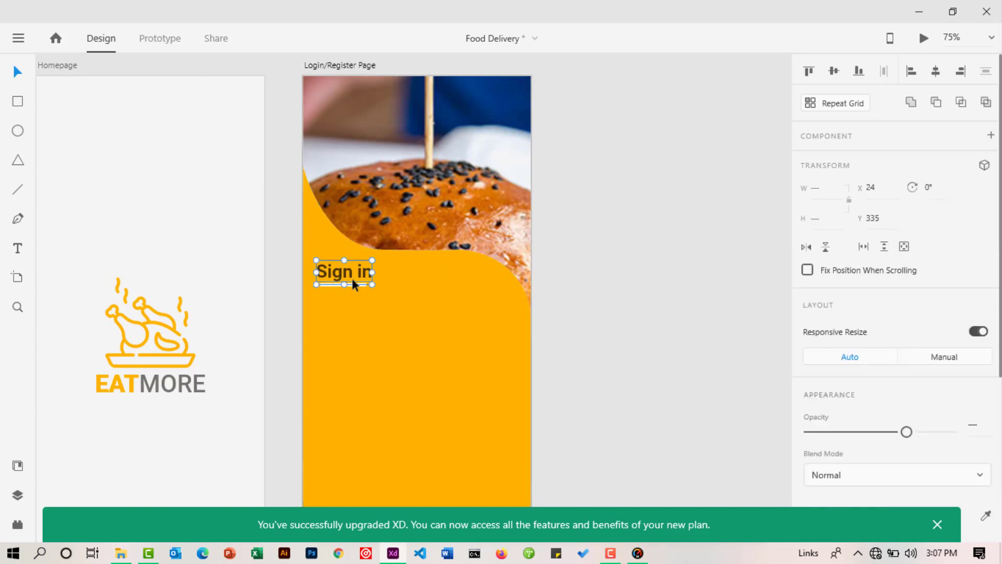
pyautogui.moveTo(351, 277); pyautogui.dragTo(349, 293)
# Duplicate the Sign in text to the container's right side at X 277, Y 379 and change the copy to Sign Up.
pyautogui.doubleClick(341, 295)
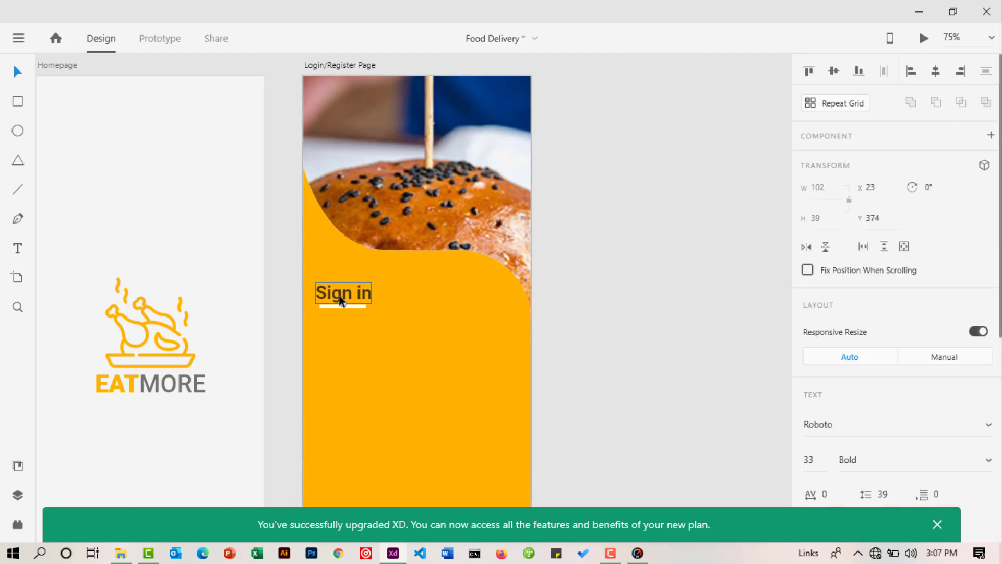
pyautogui.moveTo(340, 300); pyautogui.dragTo(528, 298)
pyautogui.doubleClick(504, 300)
pyautogui.click(502, 296)
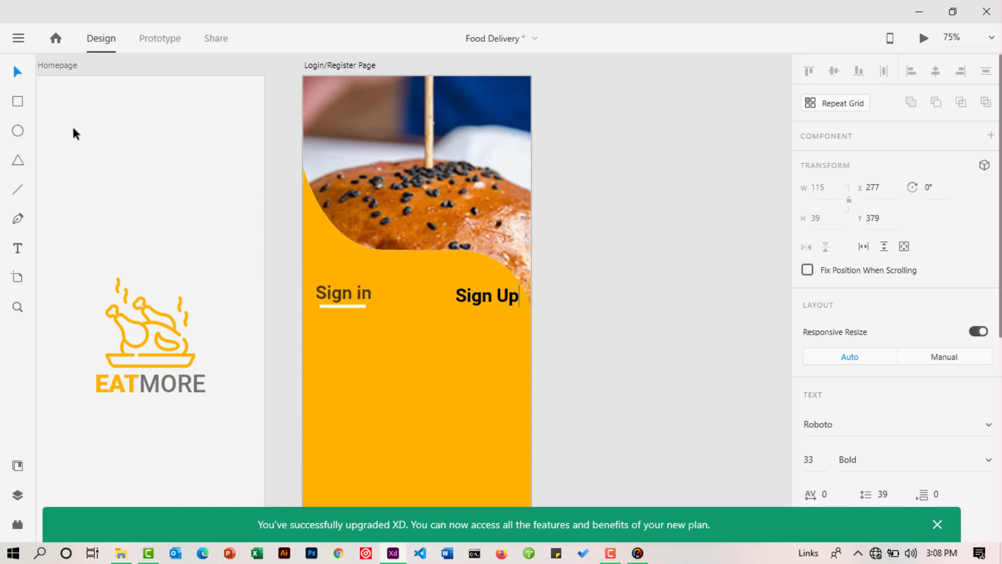
pyautogui.click(21, 74)
pyautogui.click(648, 293)
# Open the font weight choices for the Sign Up text.
pyautogui.click(475, 303)
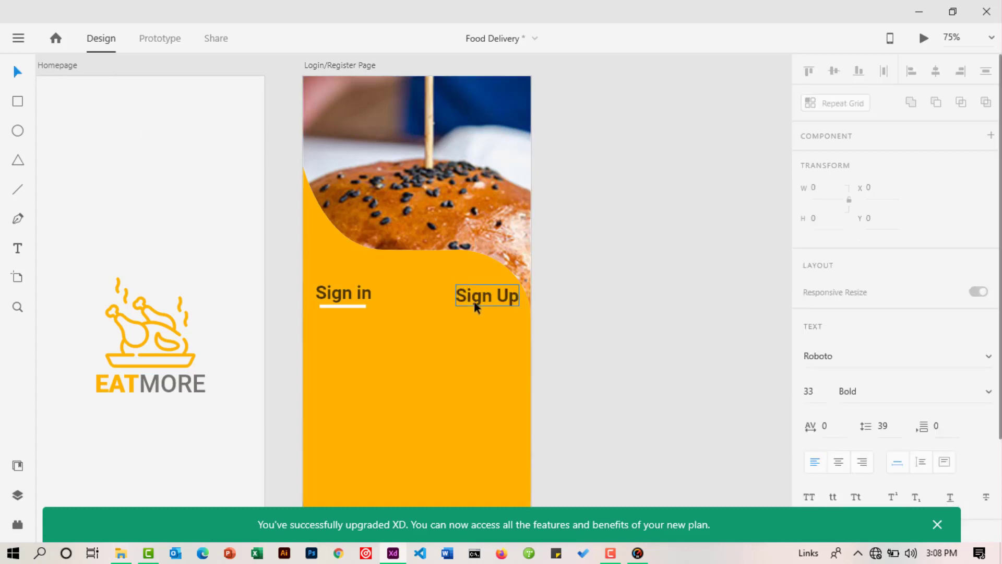
pyautogui.scroll(-5, 897, 345)
pyautogui.scroll(-1, 889, 340)
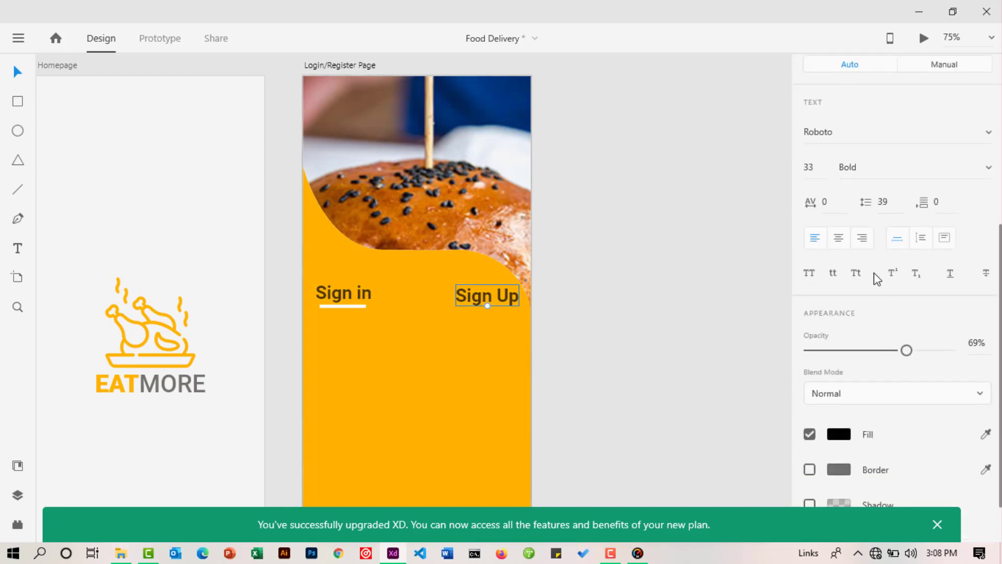
pyautogui.click(988, 172)
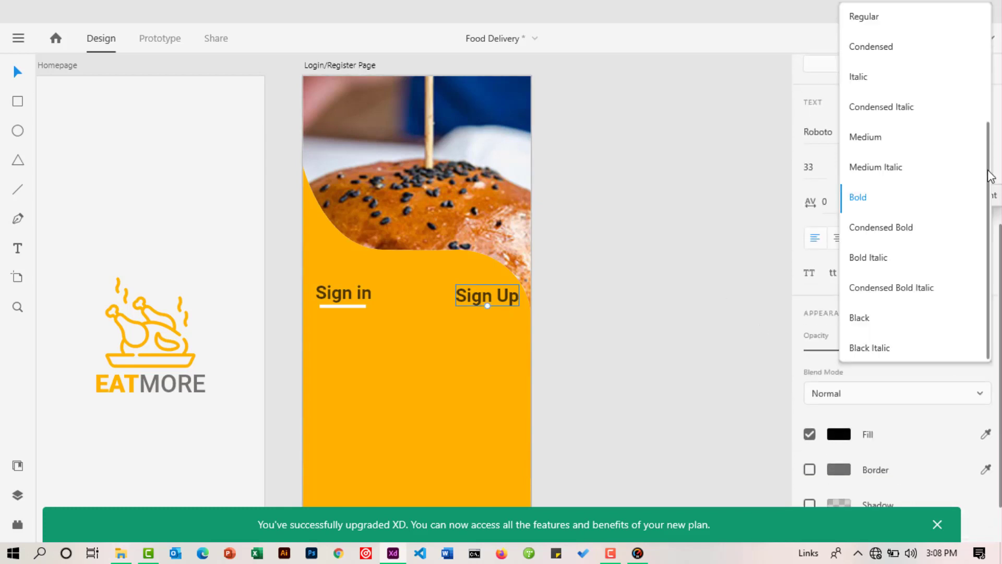
# Set the Sign Up text to Medium weight and reduce its opacity to 50%.
pyautogui.scroll(2, 873, 78)
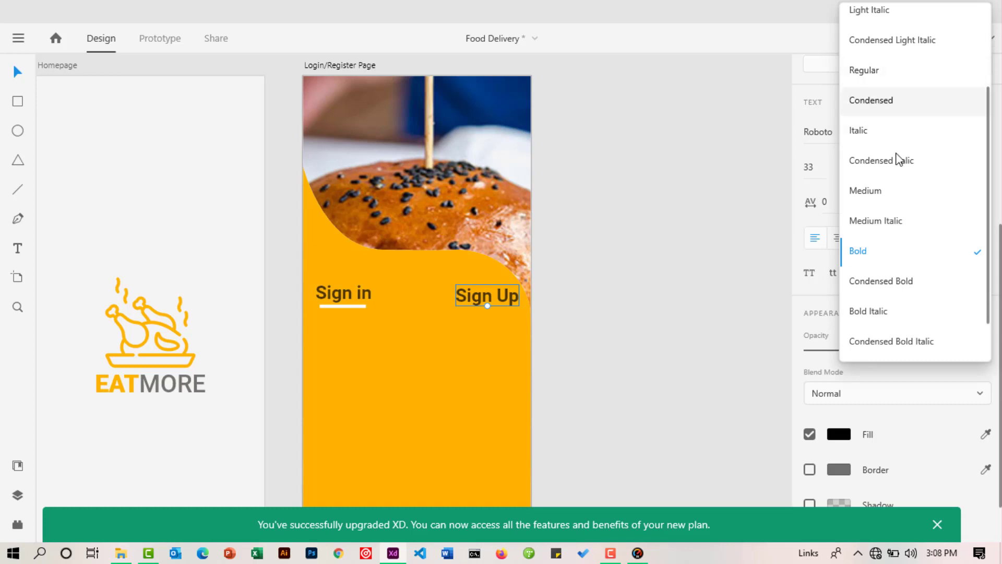
pyautogui.click(882, 191)
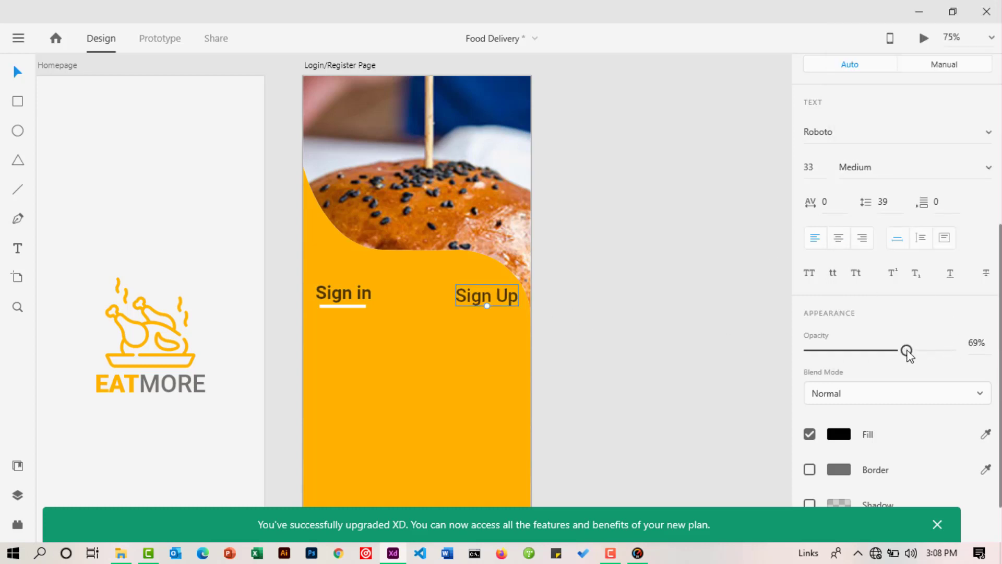
pyautogui.moveTo(906, 350); pyautogui.dragTo(881, 357)
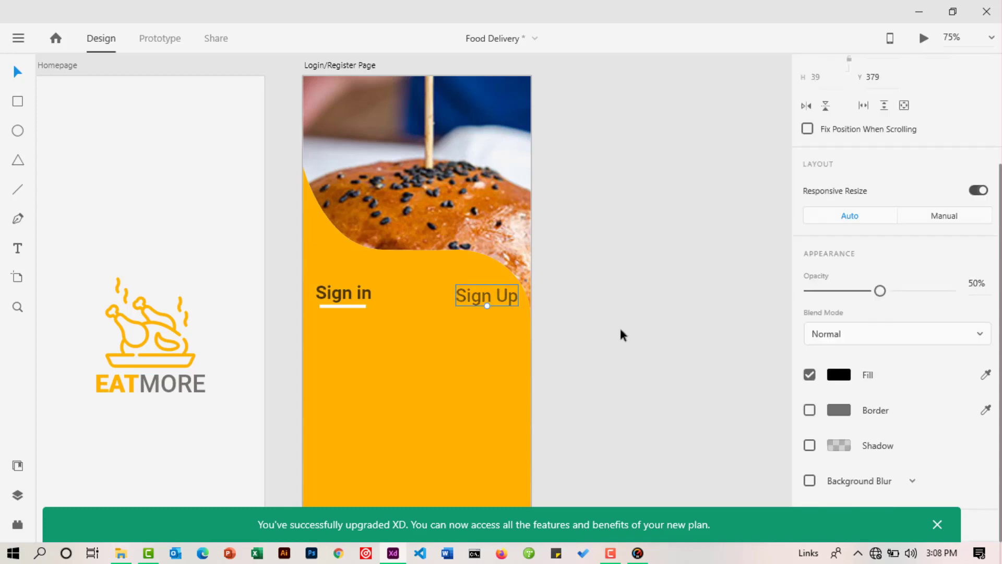
pyautogui.click(619, 325)
# Draw a rectangle about 375 by 53 below the Sign in heading and centre it horizontally on the artboard.
pyautogui.scroll(-2, 588, 284)
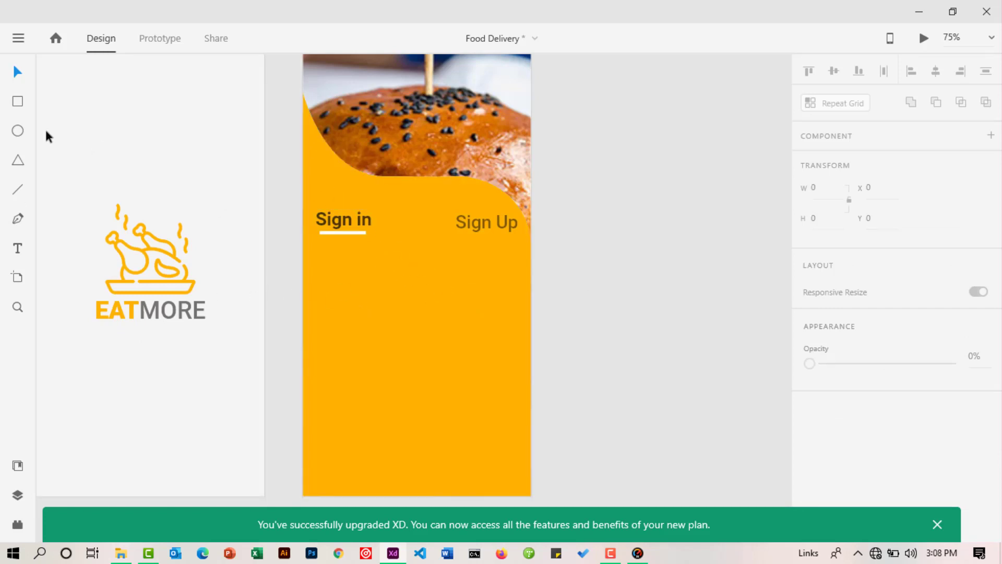
pyautogui.click(19, 104)
pyautogui.moveTo(311, 255)
pyautogui.mouseDown()
pyautogui.moveTo(450, 261)
pyautogui.moveTo(518, 286)
pyautogui.mouseUp()
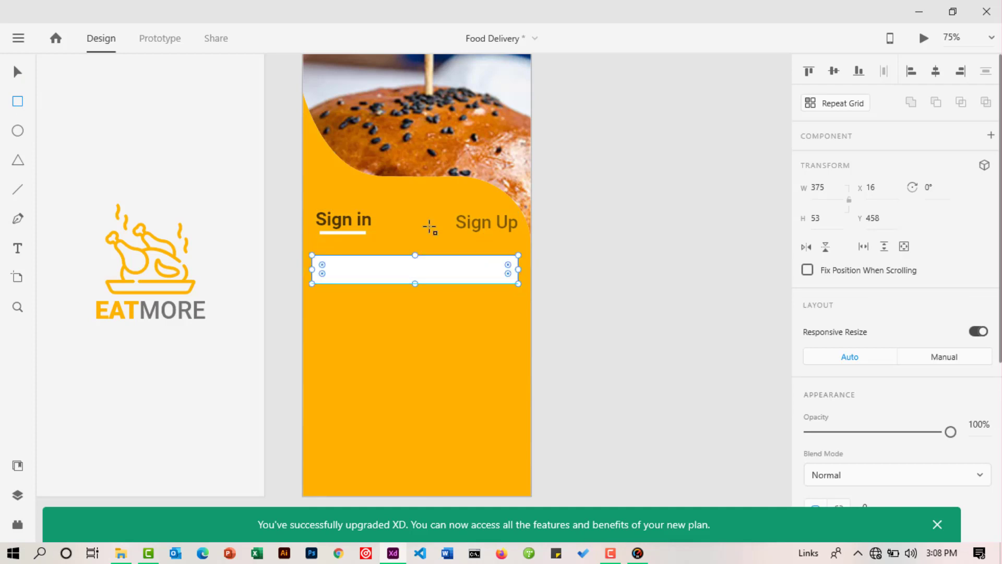
pyautogui.click(936, 74)
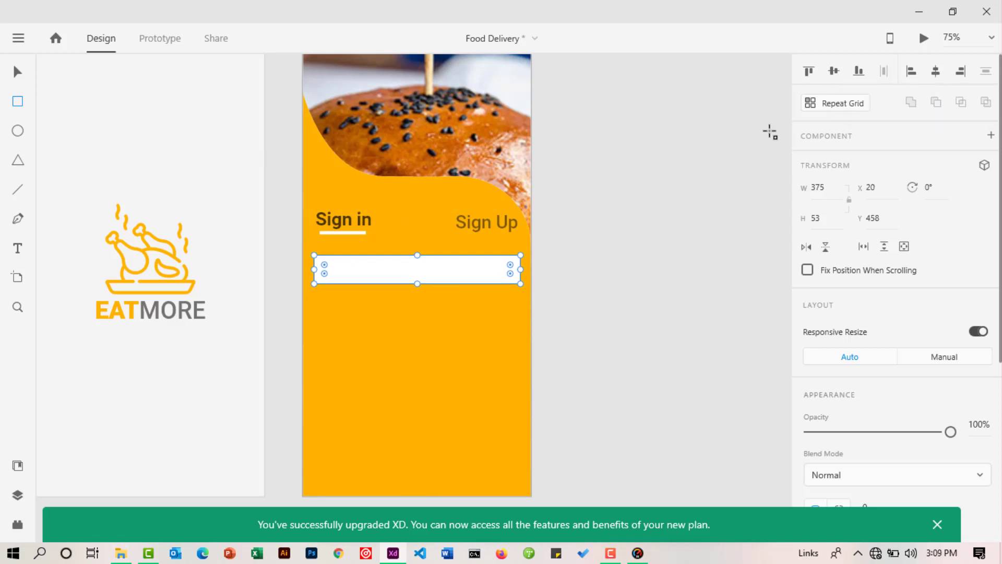
# Remove the white rectangle's border and round its corners to a radius of 8.
pyautogui.scroll(-5, 848, 270)
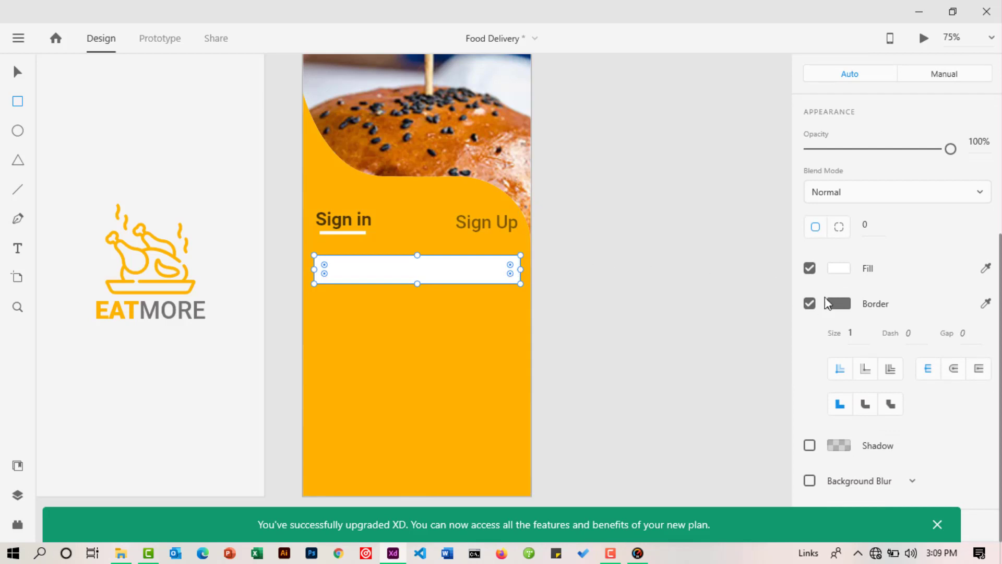
pyautogui.click(810, 307)
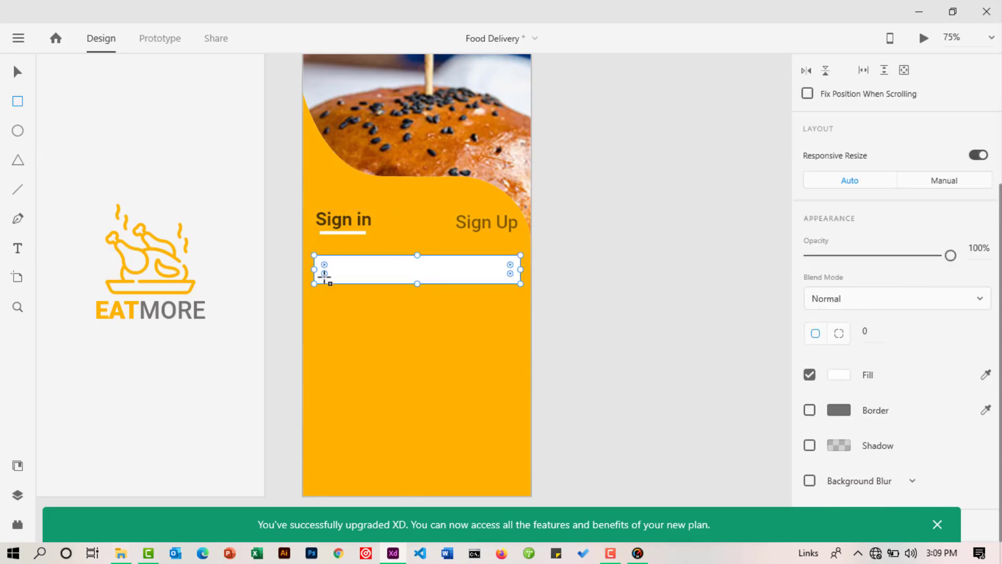
pyautogui.moveTo(324, 274); pyautogui.dragTo(326, 275)
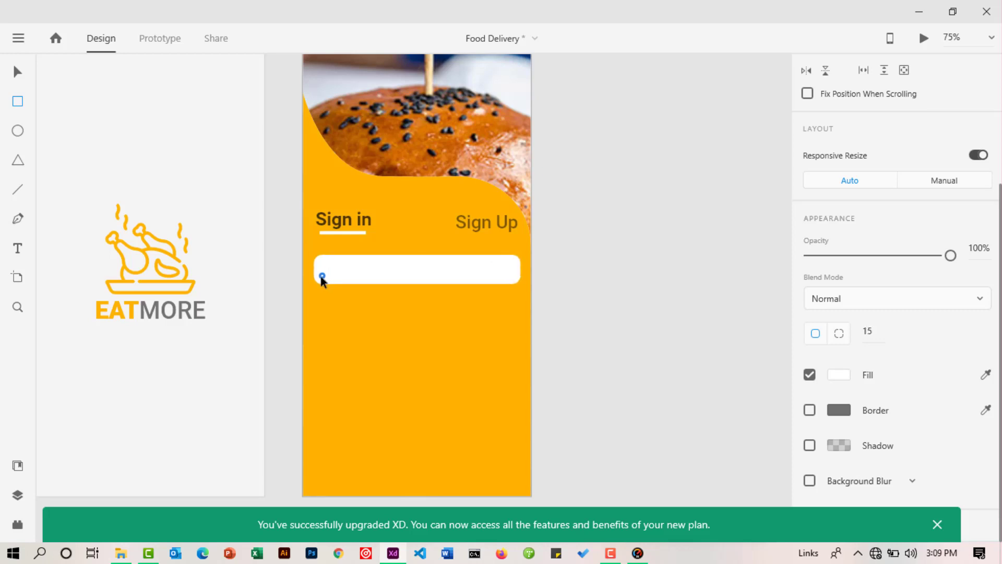
pyautogui.moveTo(321, 277); pyautogui.dragTo(324, 278)
pyautogui.moveTo(321, 291); pyautogui.dragTo(320, 286)
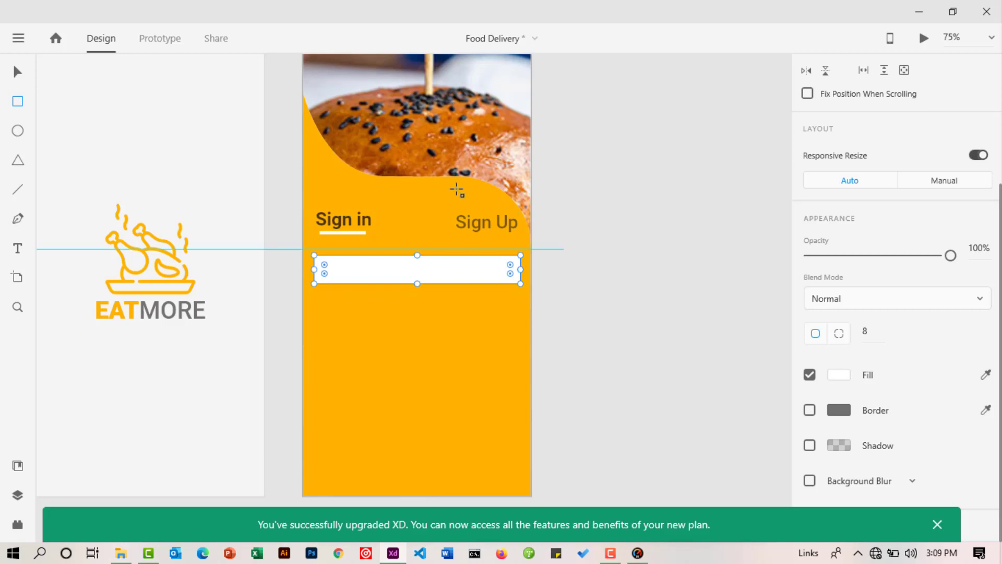
pyautogui.click(17, 70)
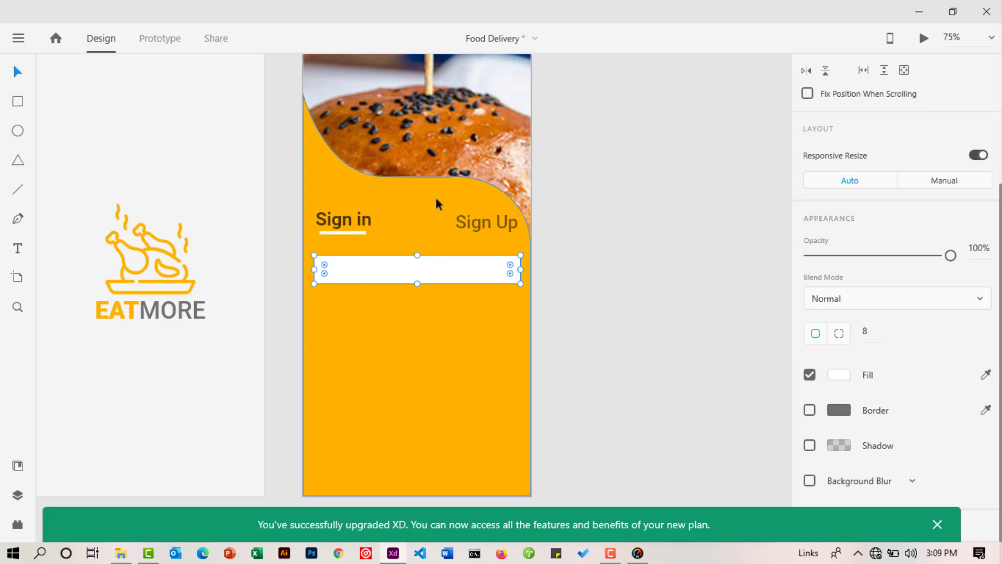
pyautogui.click(613, 212)
pyautogui.click(416, 264)
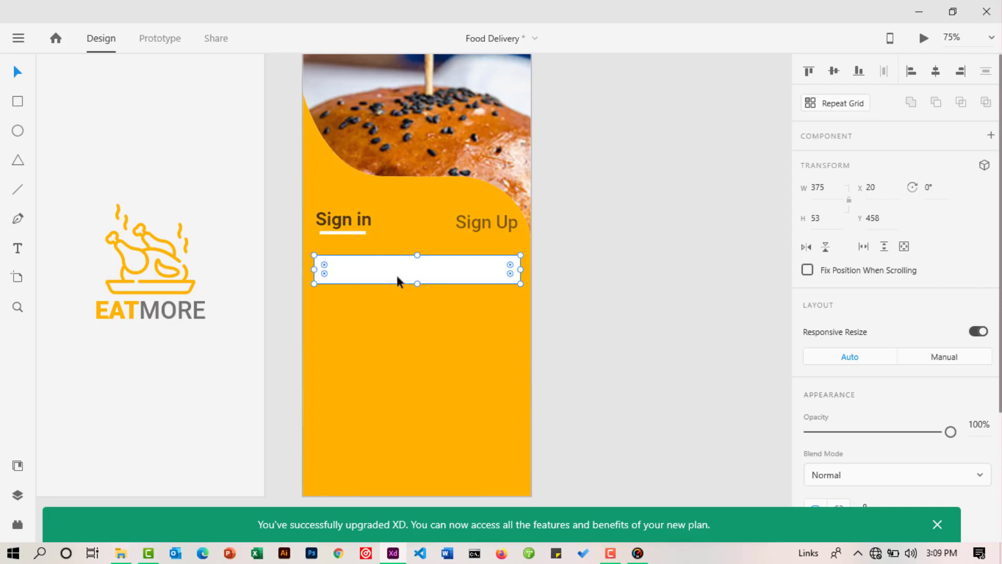
# Add the text "Enter Username" on the empty canvas beside the Login/Register Page artboard.
pyautogui.click(18, 249)
pyautogui.click(591, 208)
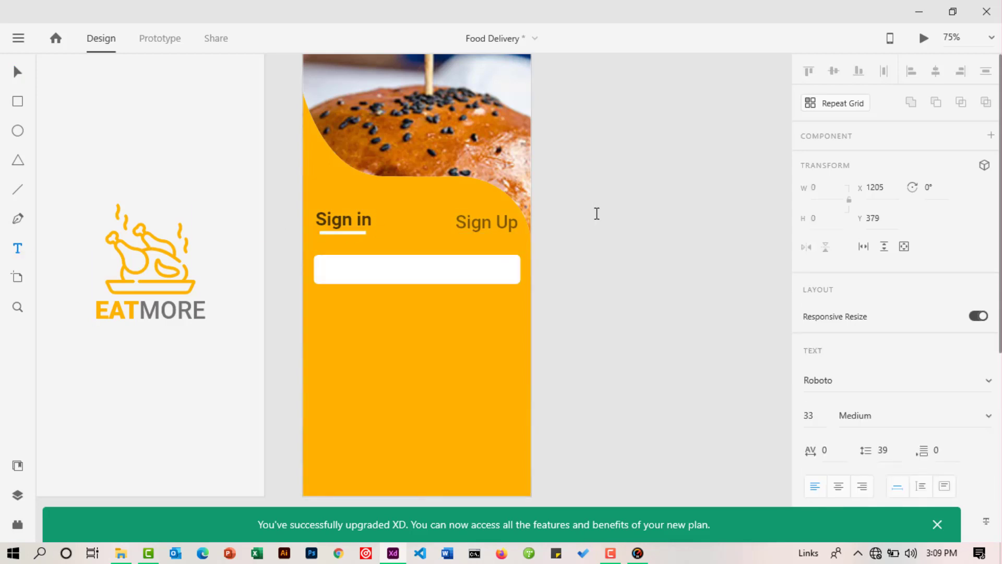
pyautogui.write('Enter usern')
pyautogui.press('BackSpace')
pyautogui.press('BackSpace')
pyautogui.press('BackSpace')
pyautogui.press('BackSpace')
pyautogui.press('BackSpace')
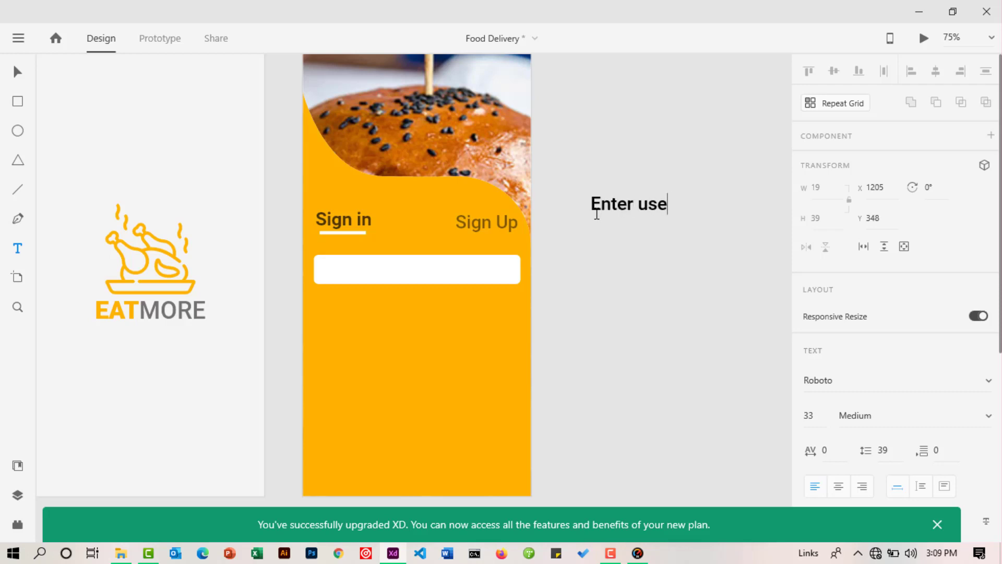
pyautogui.write('Username')
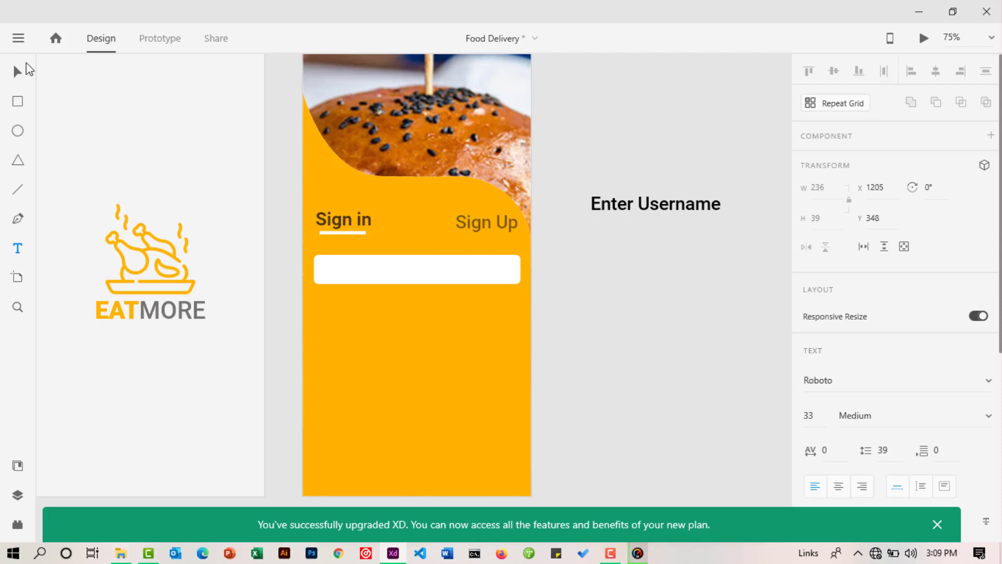
pyautogui.click(18, 71)
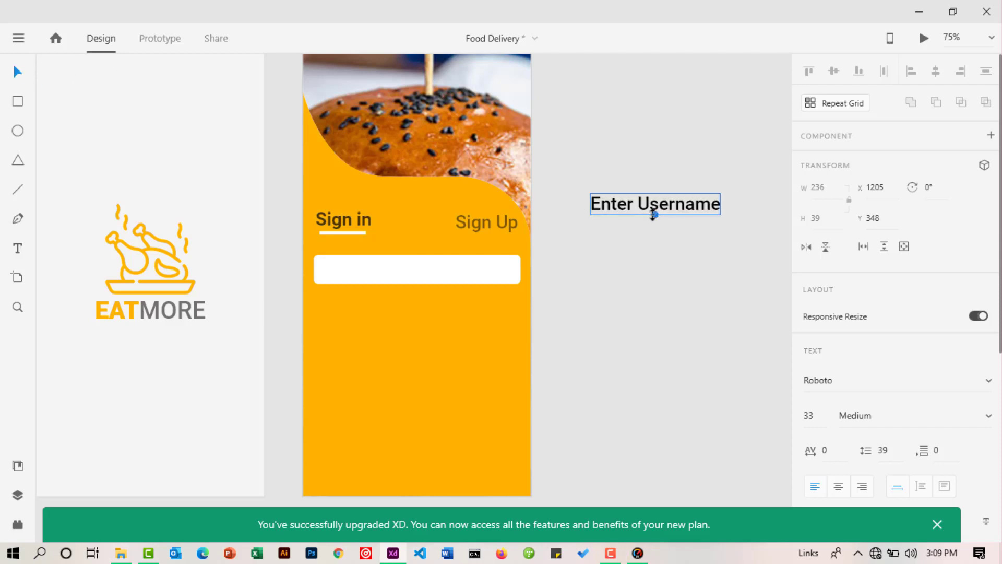
# Style the Enter Username text as size 24, Regular weight and 40% opacity.
pyautogui.moveTo(655, 215); pyautogui.dragTo(655, 209)
pyautogui.scroll(-1, 880, 385)
pyautogui.scroll(-2, 881, 385)
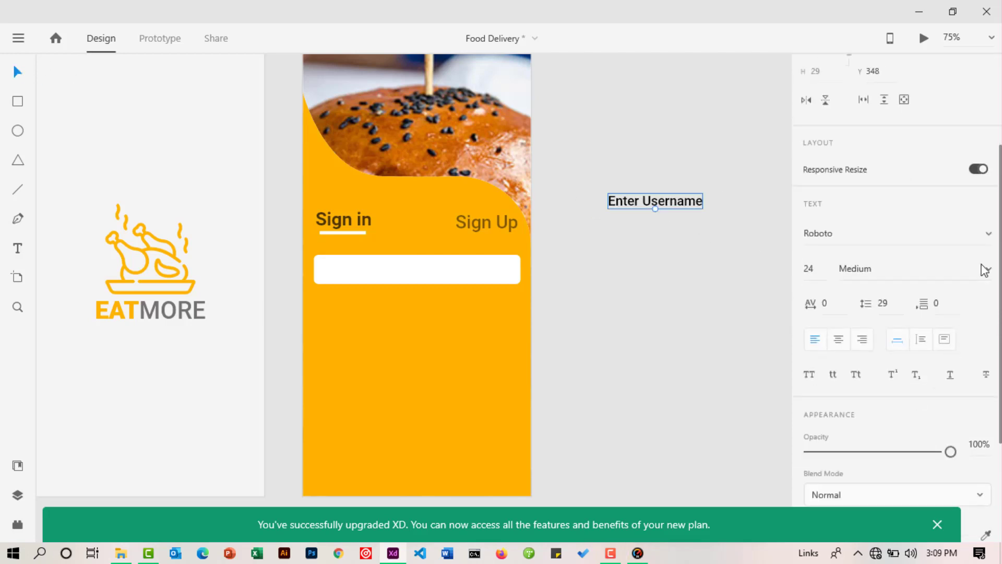
pyautogui.click(990, 270)
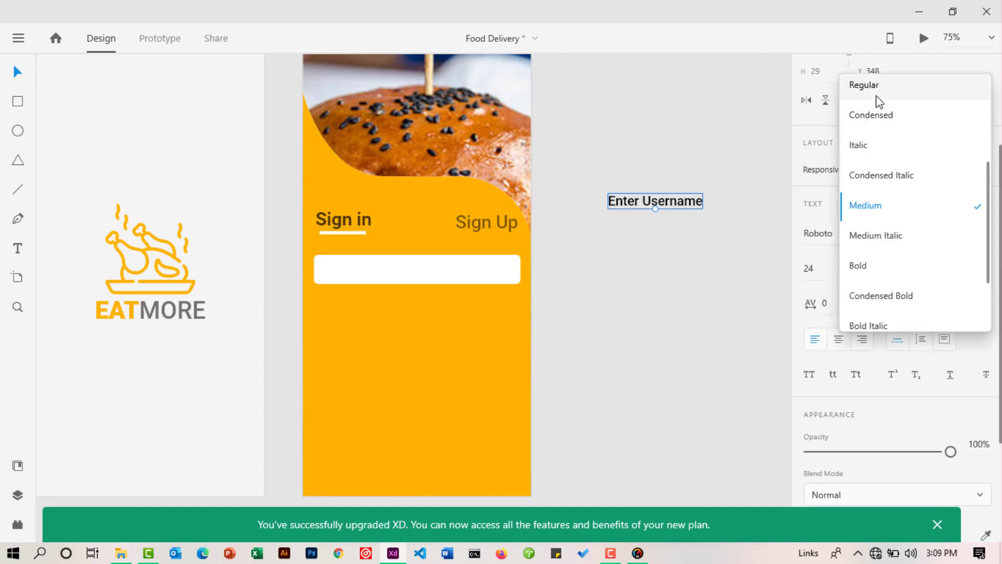
pyautogui.click(877, 96)
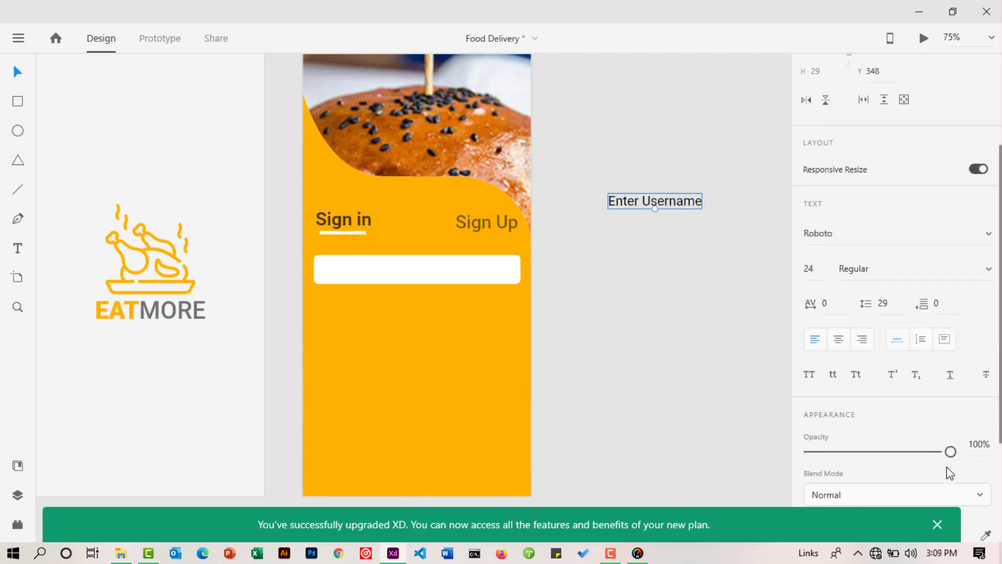
pyautogui.moveTo(950, 451); pyautogui.dragTo(911, 455)
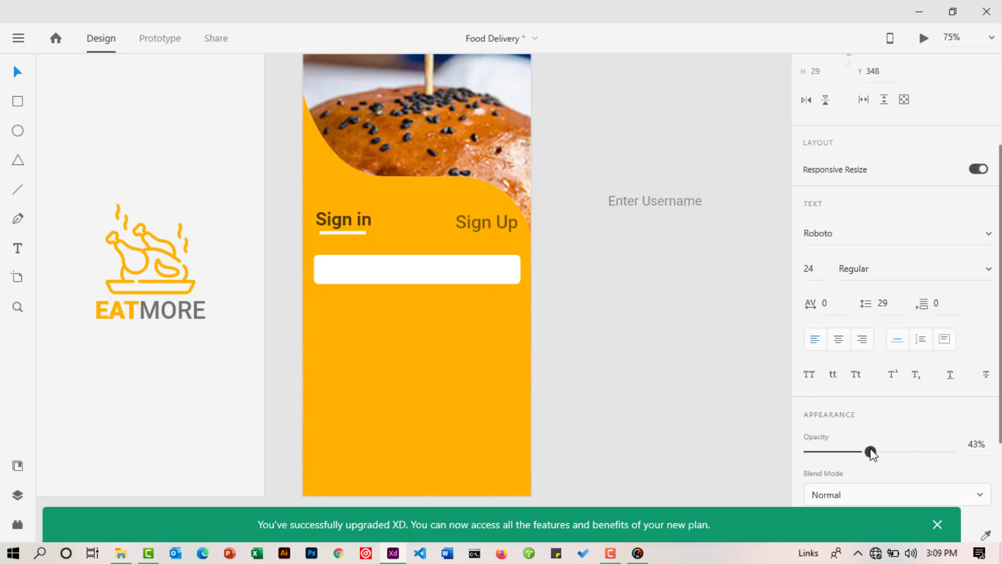
pyautogui.moveTo(870, 453); pyautogui.dragTo(866, 452)
# Move the Enter Username text into the white field, near its left end and vertically centred.
pyautogui.moveTo(685, 205); pyautogui.dragTo(408, 267)
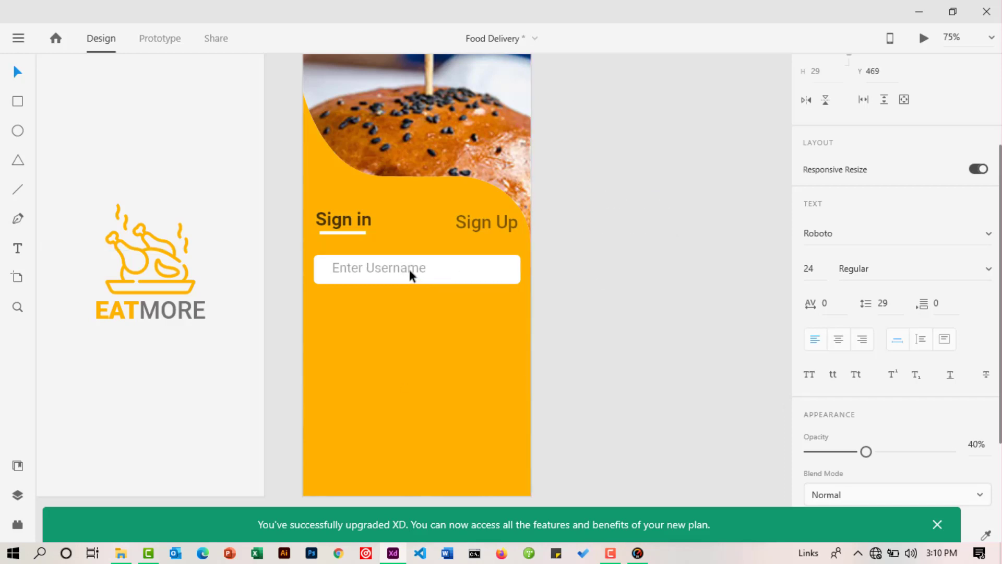
pyautogui.moveTo(408, 267); pyautogui.dragTo(408, 268)
pyautogui.click(657, 286)
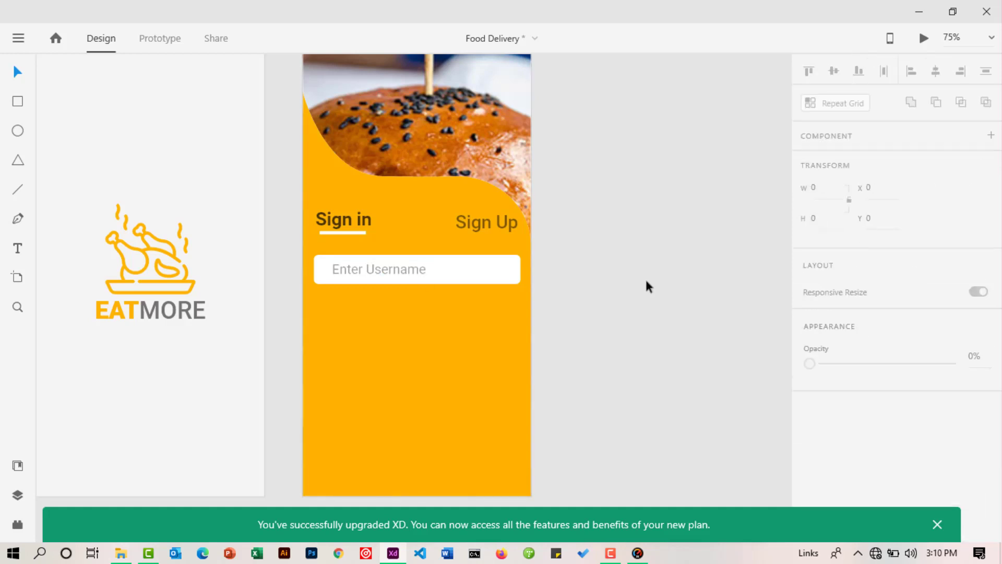
# Move the white field and its Enter Username text down together until the field sits at Y 483.
pyautogui.scroll(-2, 626, 290)
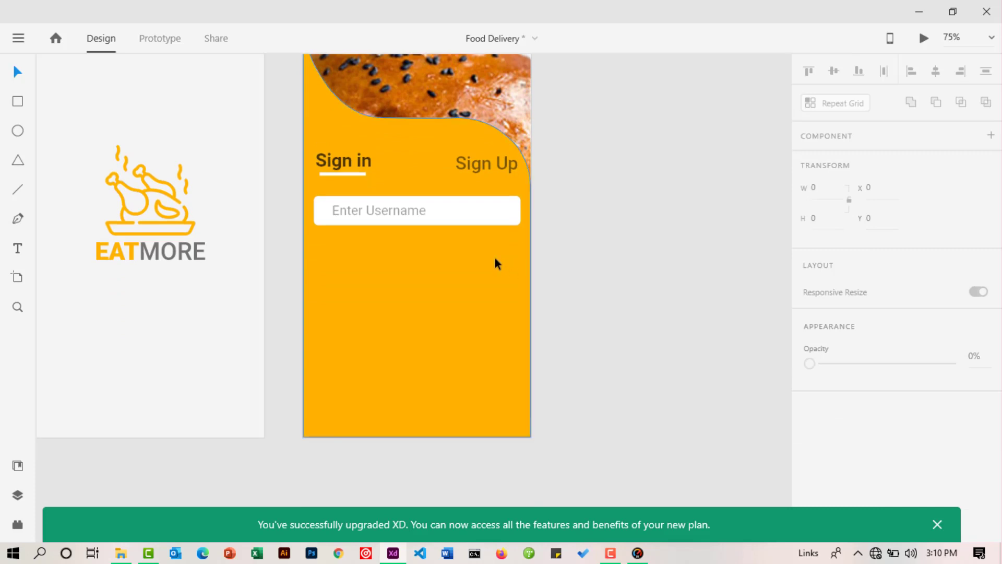
pyautogui.click(382, 208)
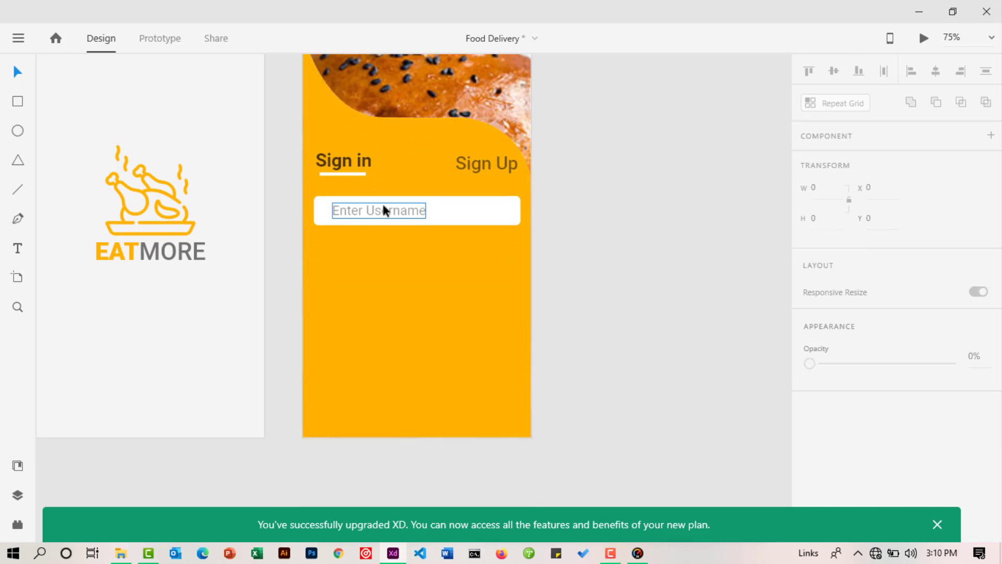
pyautogui.keyDown('shift'); pyautogui.click(452, 214); pyautogui.keyUp('shift')
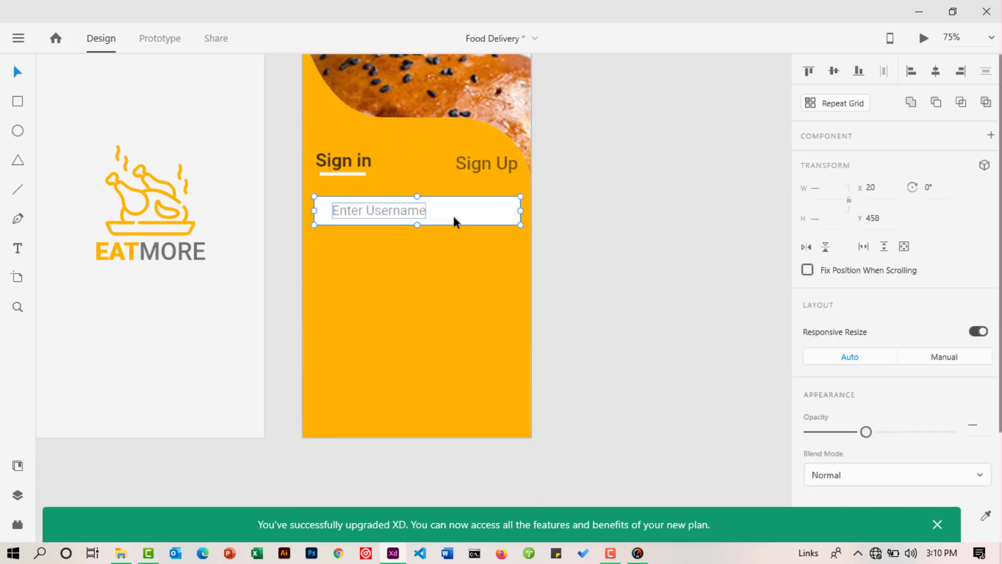
pyautogui.press('Down')
pyautogui.press('Down')
pyautogui.press('Down')
pyautogui.press('Down')
pyautogui.press('Down')
pyautogui.press('Down')
pyautogui.press('Down')
pyautogui.press('Down')
pyautogui.press('Down')
pyautogui.press('Down')
pyautogui.press('Down')
pyautogui.press('Down')
pyautogui.press('Down')
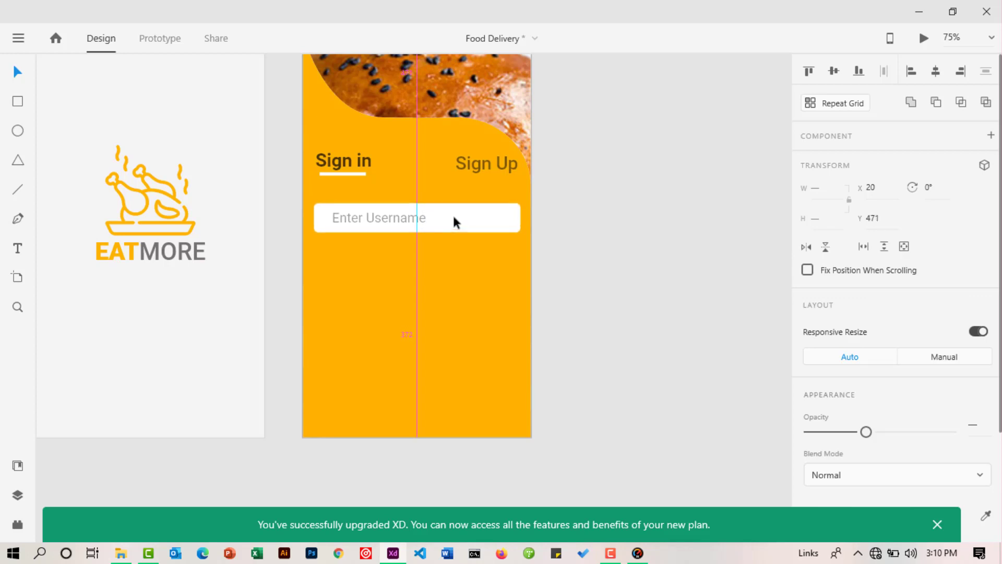
pyautogui.press('Down')
pyautogui.press('Down')
pyautogui.press('Down')
pyautogui.press('Down')
pyautogui.press('Down')
pyautogui.press('Down')
pyautogui.press('Down')
pyautogui.press('Down')
pyautogui.press('Down')
pyautogui.press('Down')
pyautogui.press('Down')
pyautogui.press('Down')
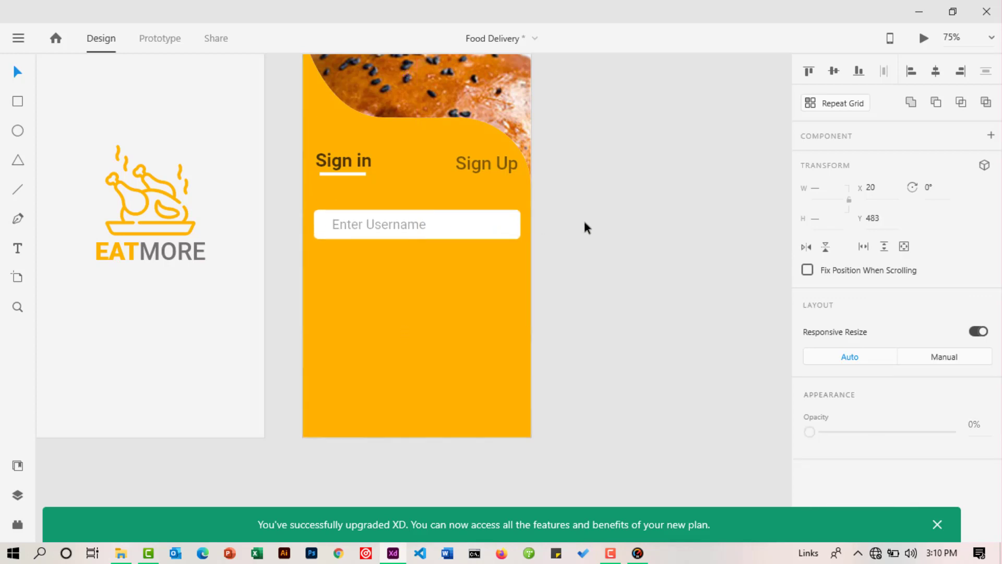
pyautogui.click(584, 228)
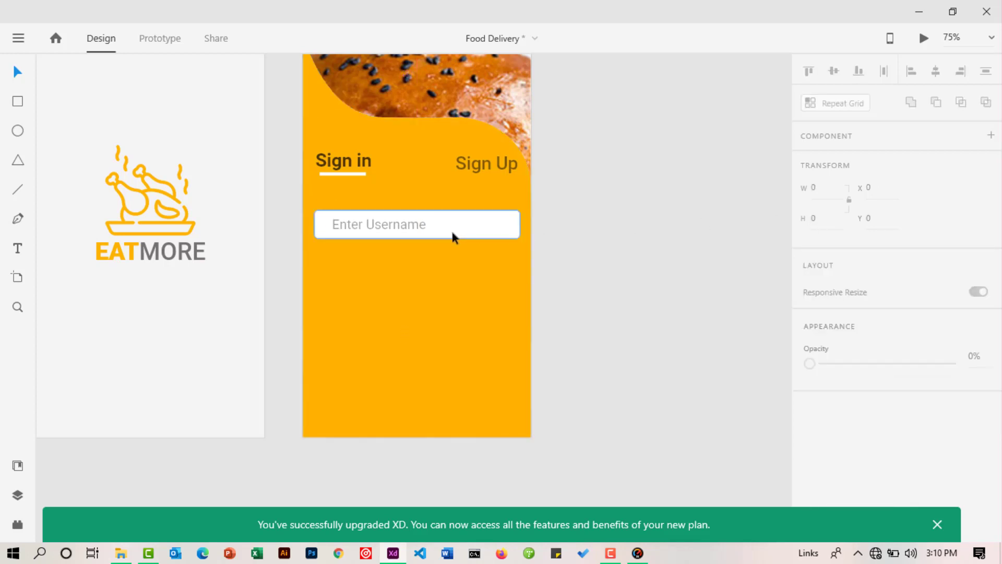
# Turn the white field and its Enter Username text into one component.
pyautogui.click(410, 225)
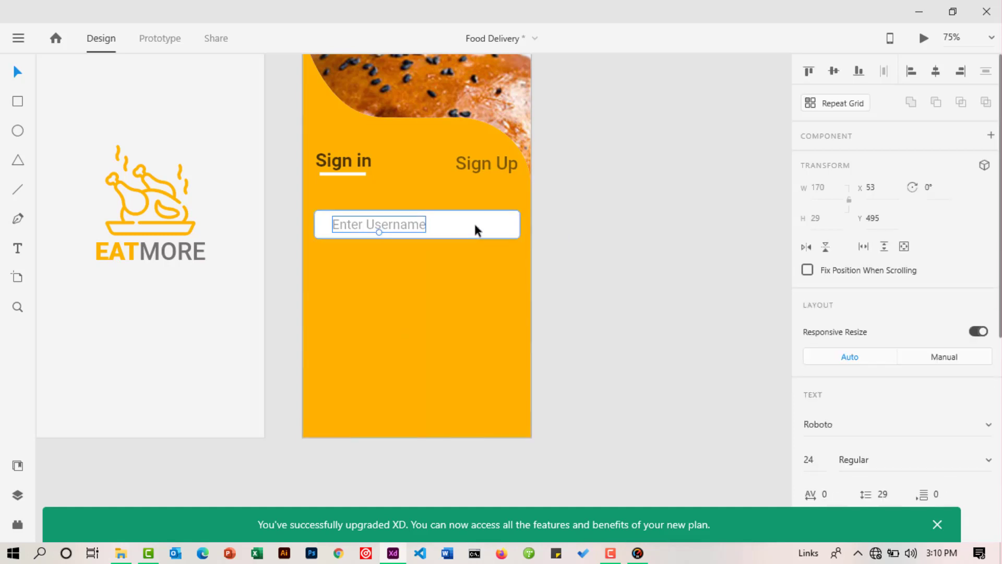
pyautogui.keyDown('shift'); pyautogui.click(476, 230); pyautogui.keyUp('shift')
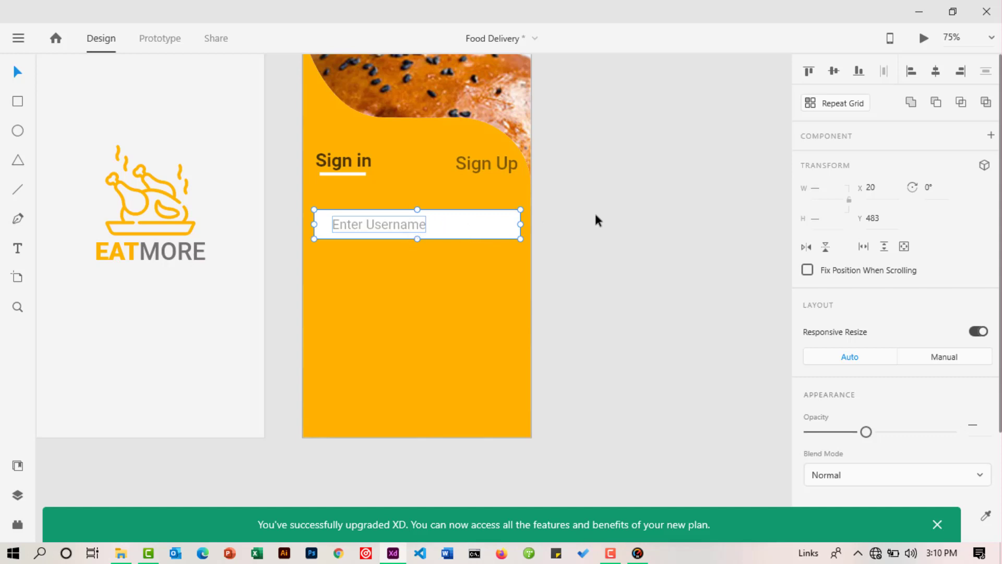
pyautogui.click(991, 137)
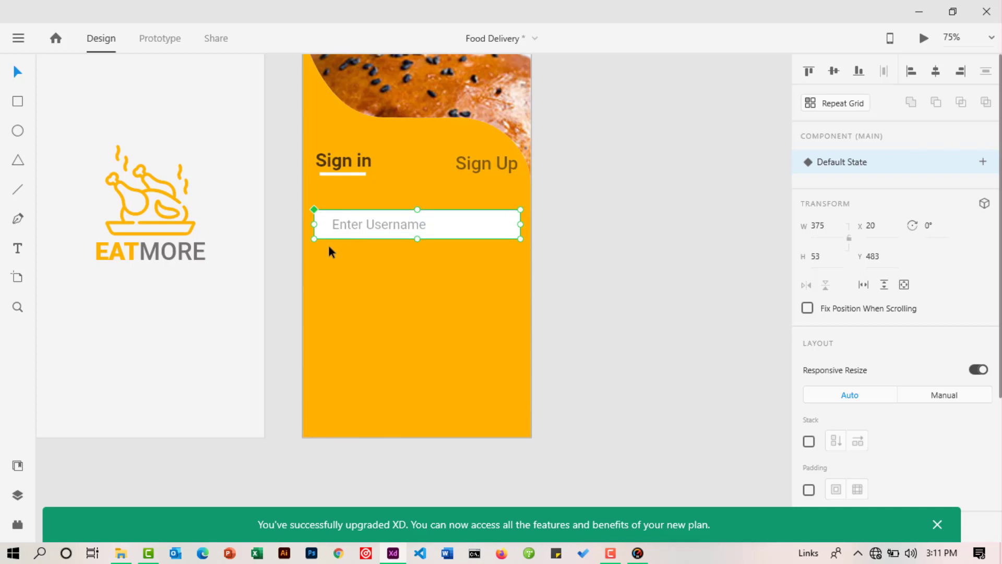
# Place a second instance of the input field component from the document assets below the first field, at X 20, Y 578.
pyautogui.click(18, 466)
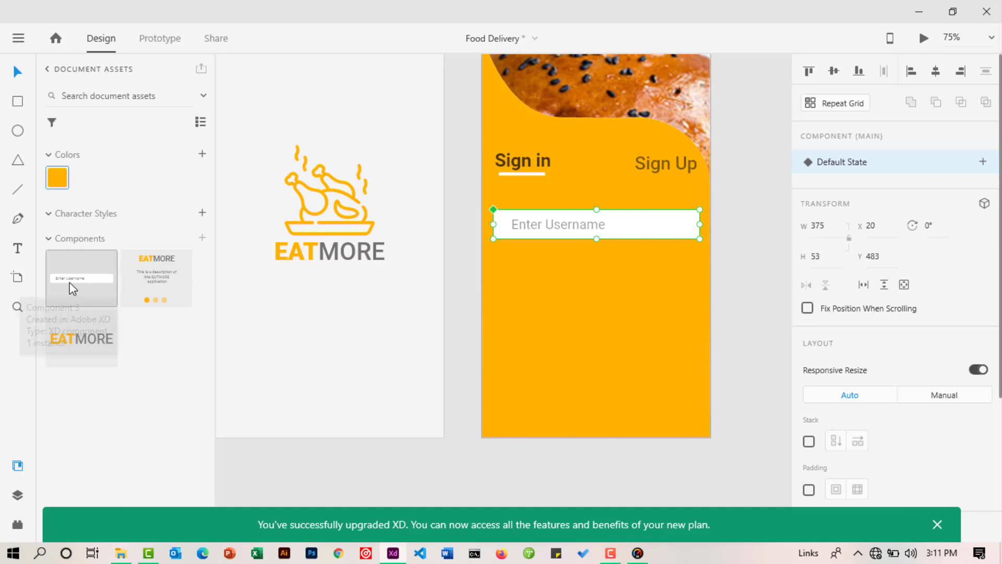
pyautogui.moveTo(70, 280); pyautogui.dragTo(546, 309)
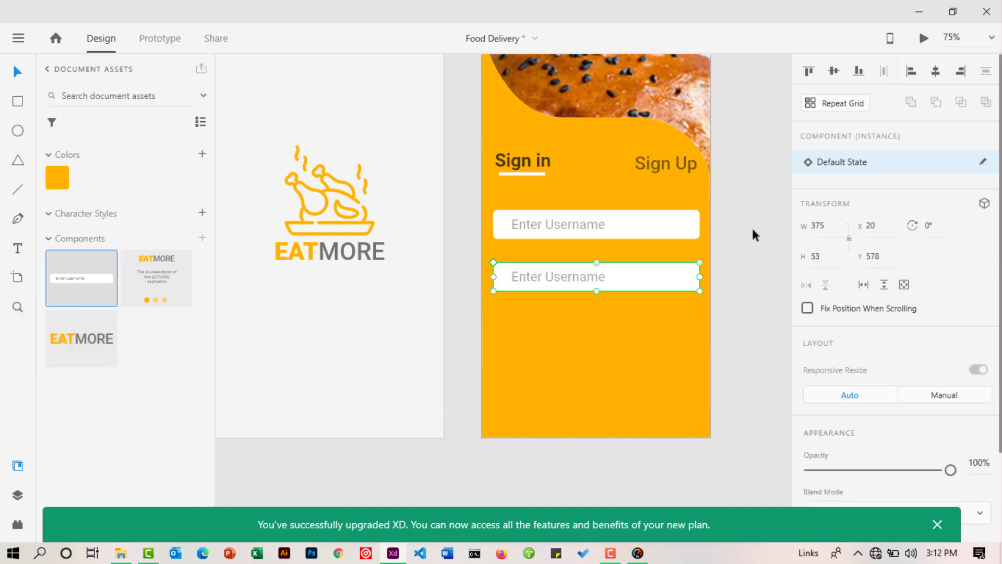
# Change the placeholder text in the second input field to Enter Password.
pyautogui.doubleClick(591, 276)
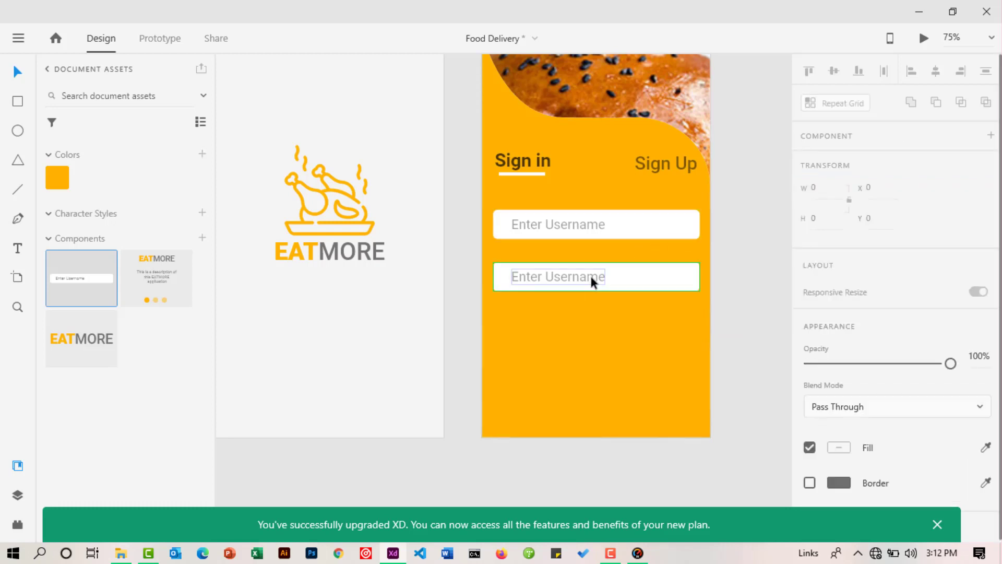
pyautogui.doubleClick(589, 274)
pyautogui.click(589, 277)
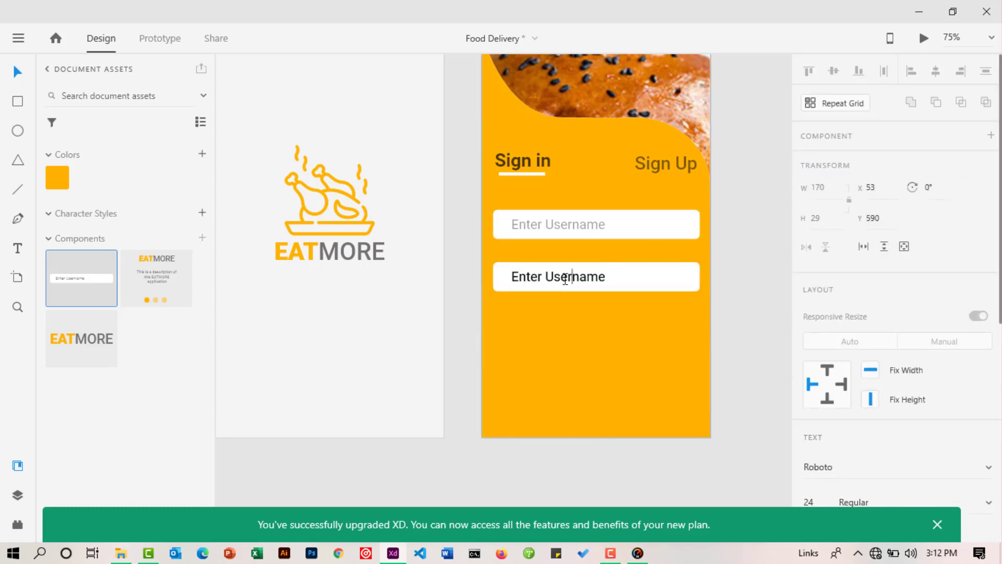
pyautogui.moveTo(546, 277); pyautogui.dragTo(635, 271)
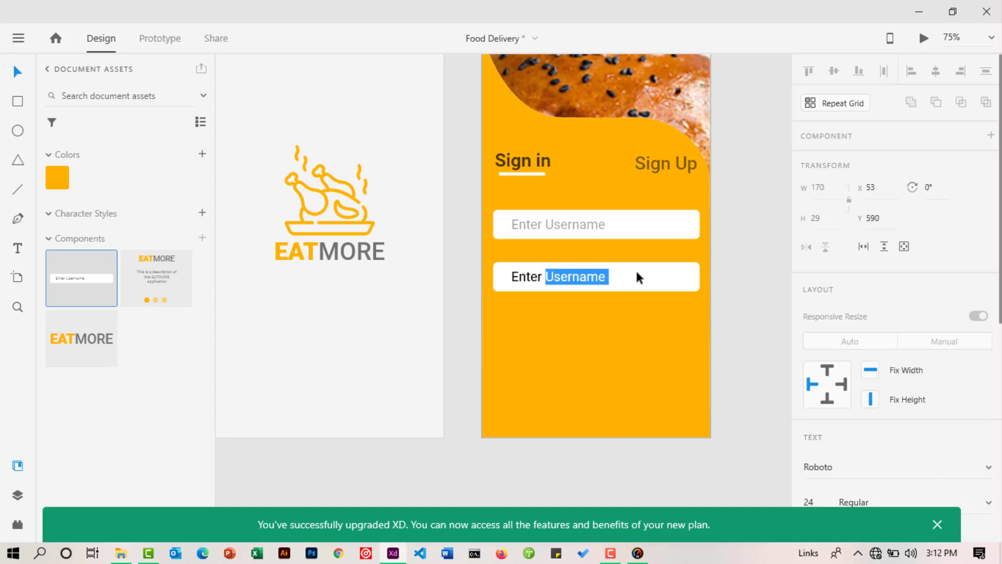
pyautogui.write('p')
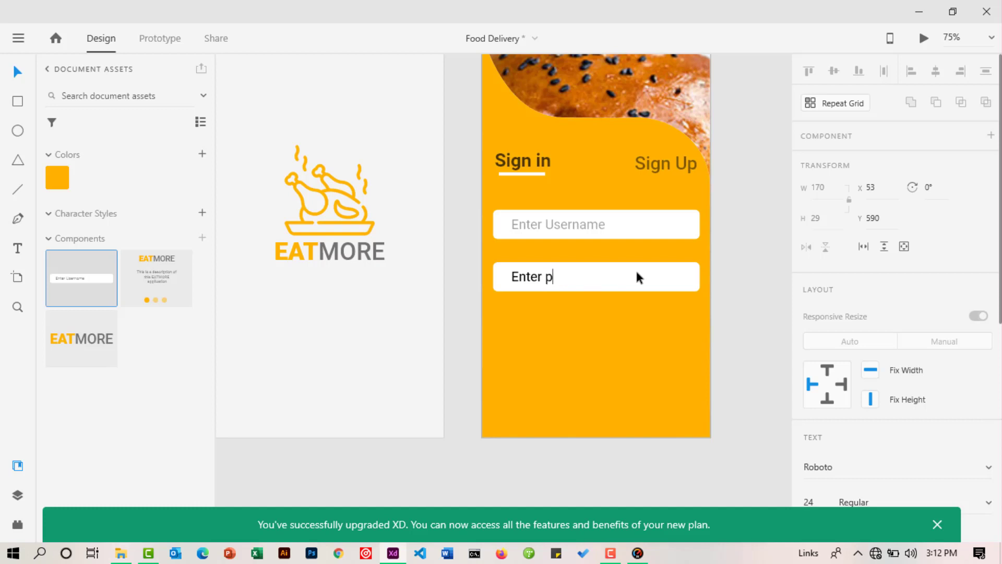
pyautogui.press('BackSpace')
pyautogui.write('p')
pyautogui.press('BackSpace')
pyautogui.write('Pas')
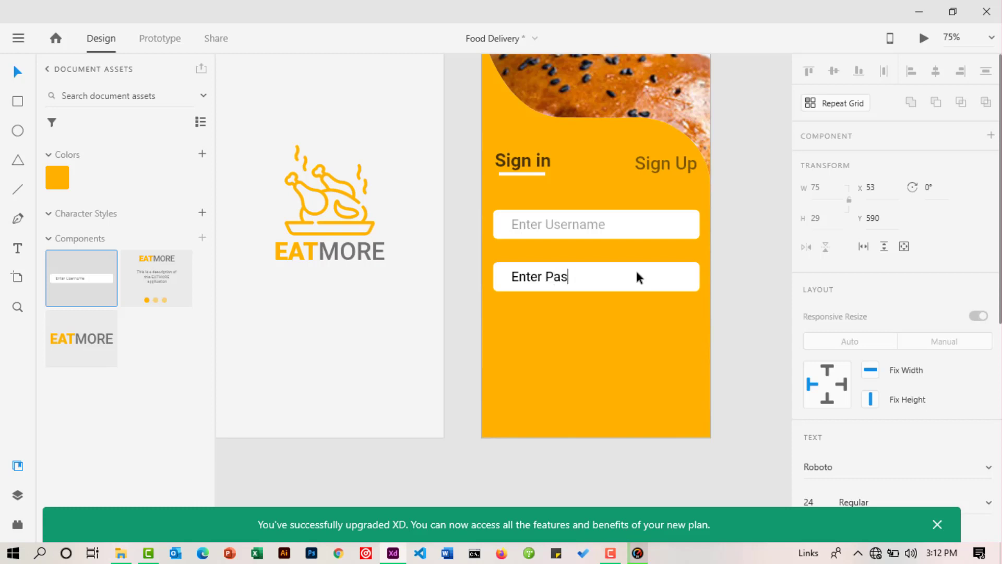
pyautogui.write('sword')
pyautogui.press('Escape')
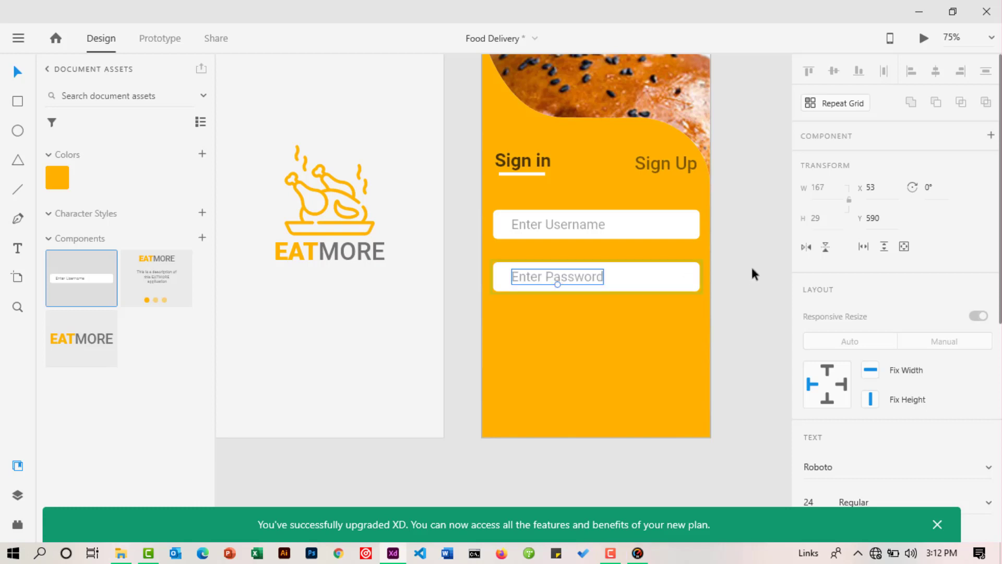
pyautogui.click(727, 274)
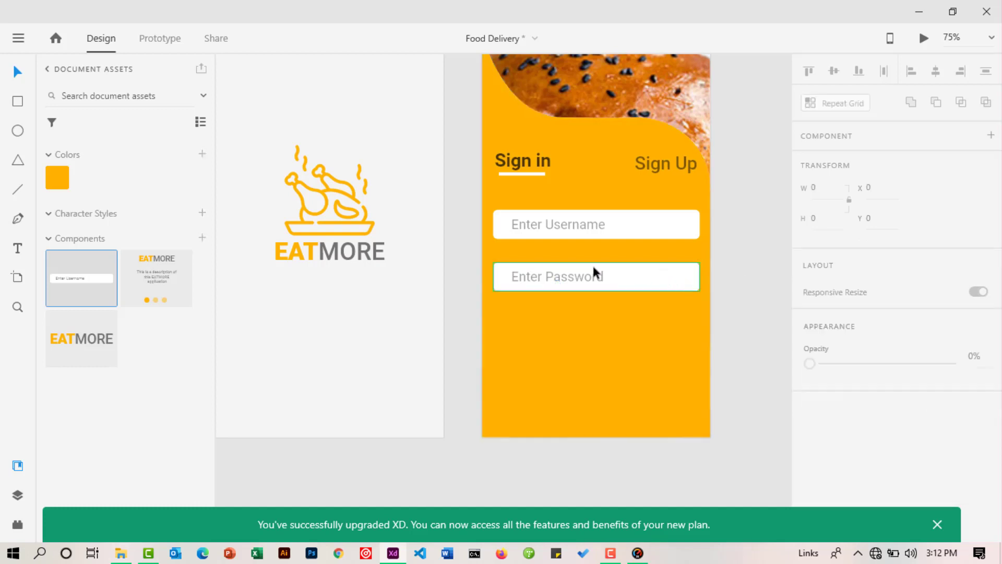
pyautogui.scroll(3, 593, 258)
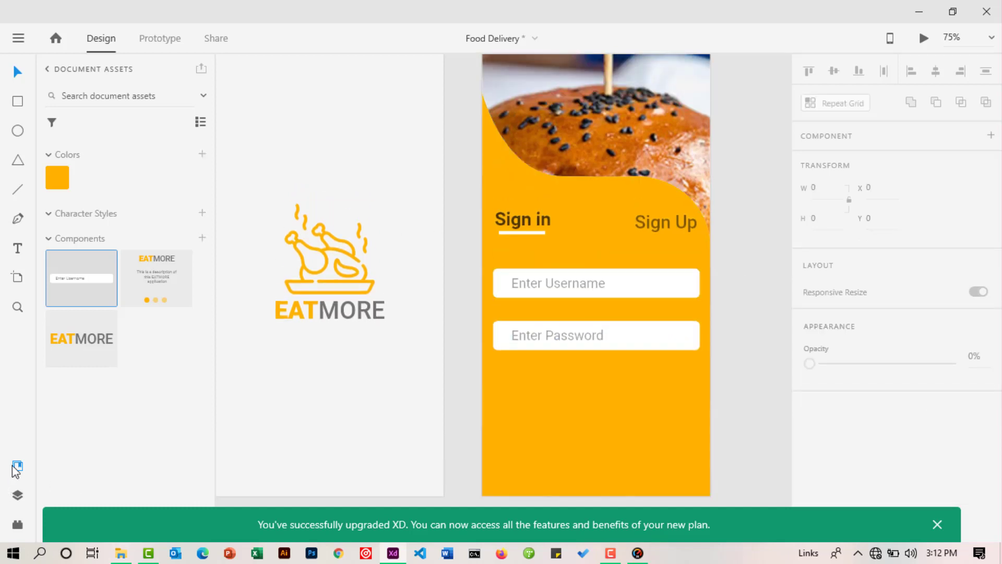
pyautogui.click(17, 465)
pyautogui.scroll(4, 479, 334)
pyautogui.scroll(-5, 479, 342)
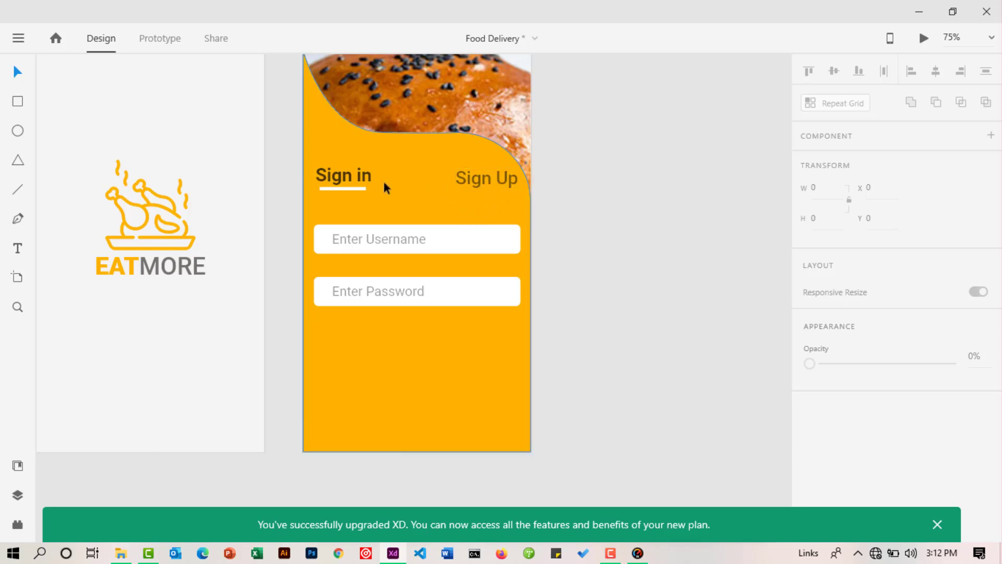
pyautogui.click(359, 289)
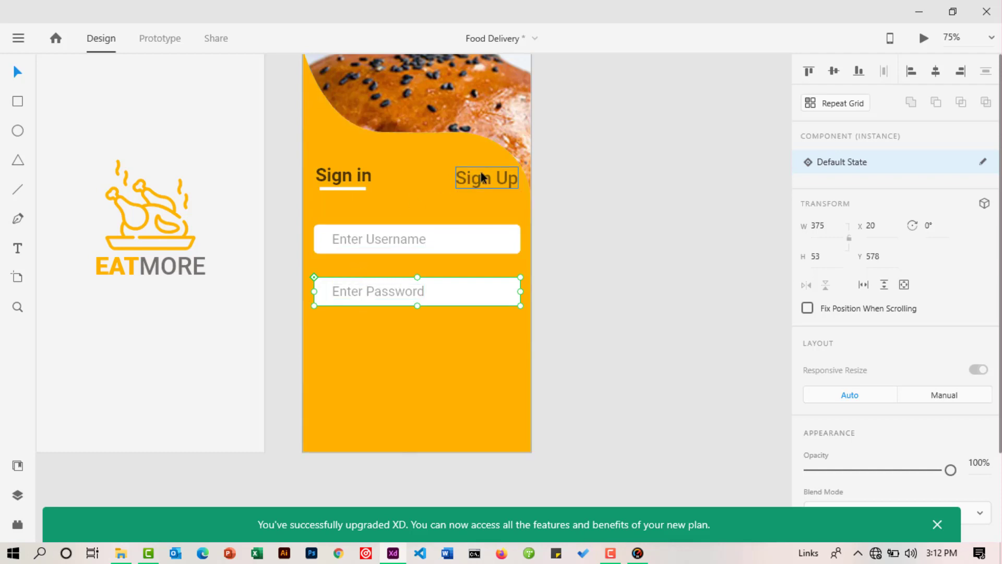
pyautogui.click(606, 191)
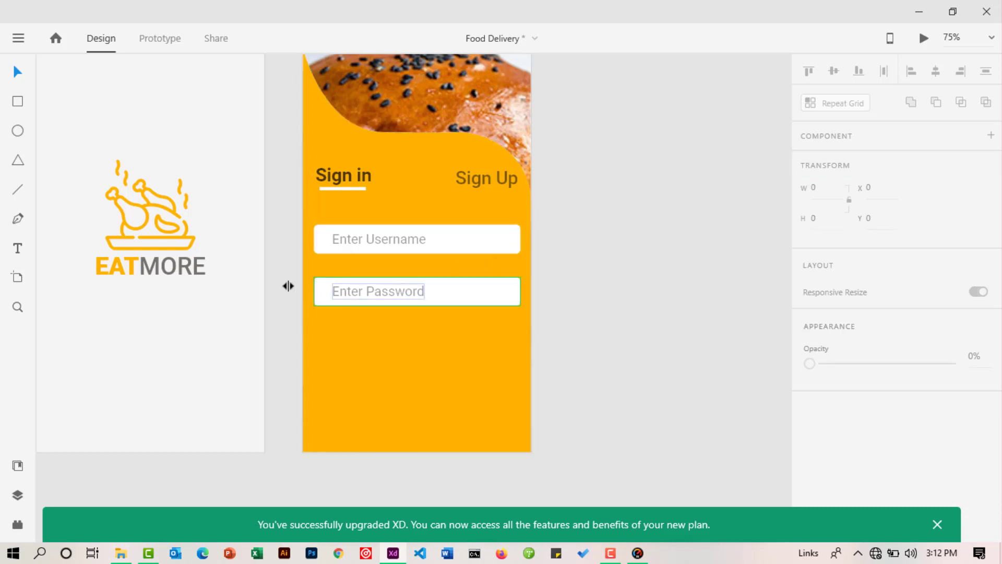
pyautogui.click(358, 290)
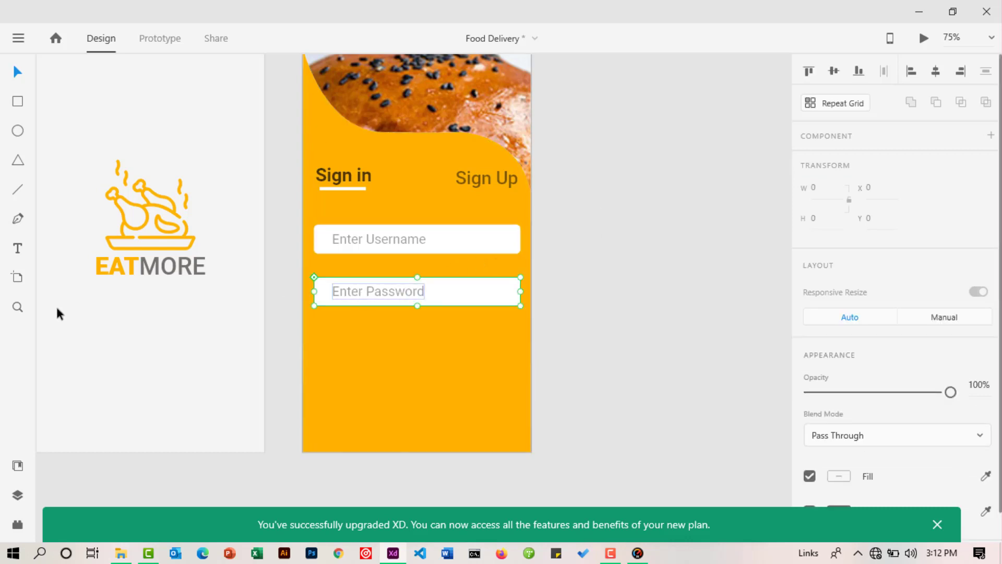
# Place a third instance of the input field component from the document assets below the Enter Password field, at X 20, Y 673.
pyautogui.click(18, 466)
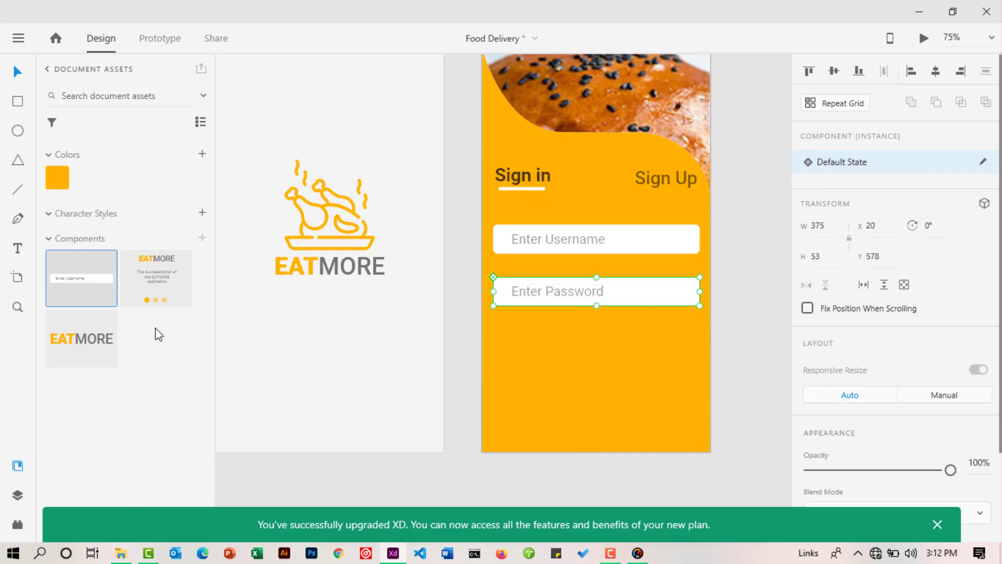
pyautogui.moveTo(234, 299); pyautogui.dragTo(573, 357)
pyautogui.click(356, 461)
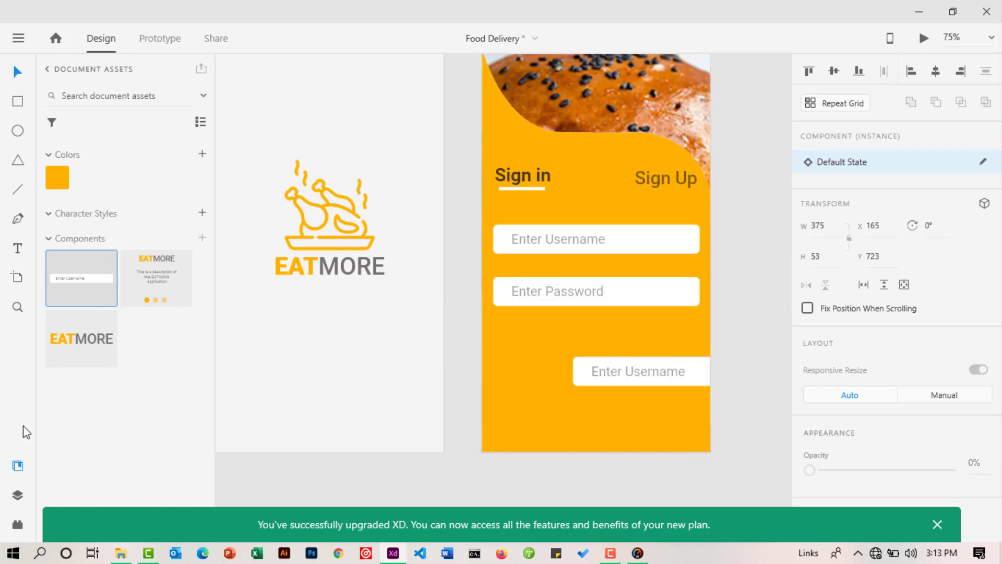
pyautogui.click(17, 465)
pyautogui.moveTo(432, 376); pyautogui.dragTo(351, 347)
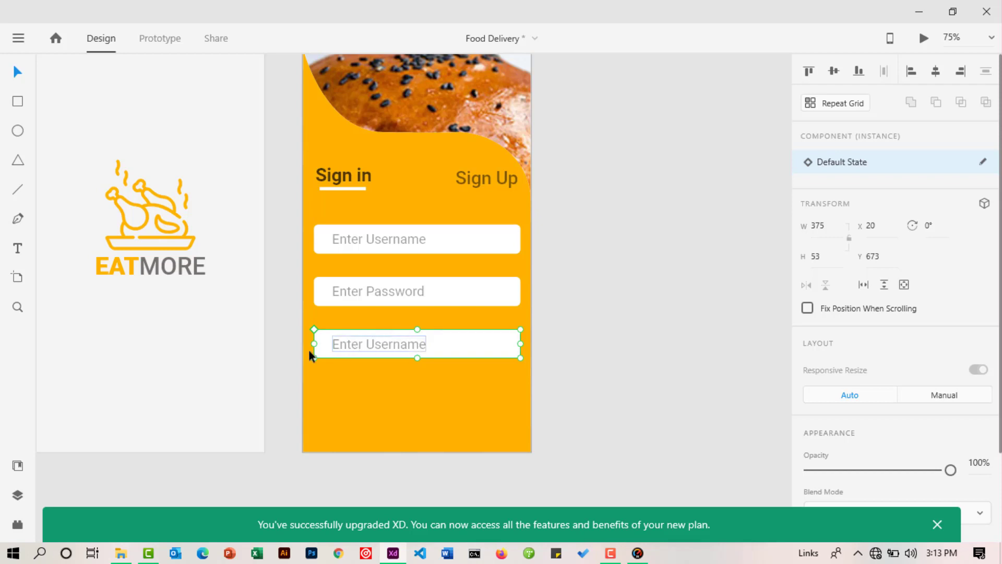
# Rename the layer of the third input field instance as confirm password.
pyautogui.click(20, 494)
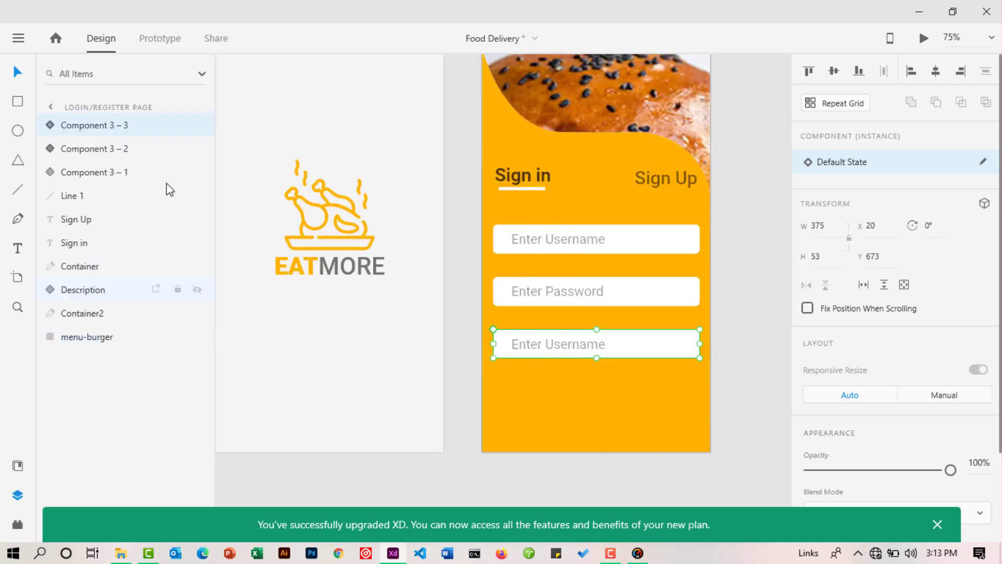
pyautogui.doubleClick(106, 125)
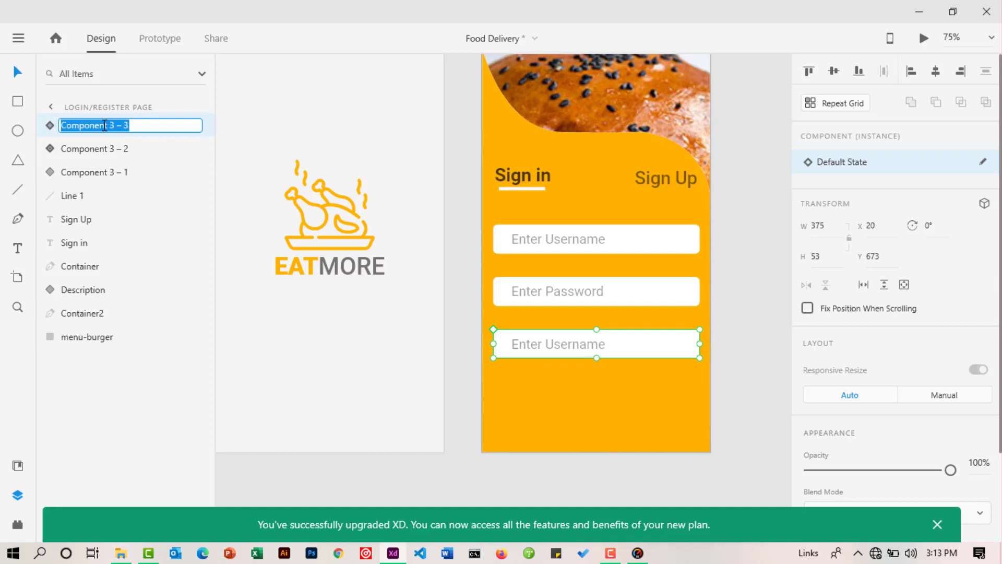
pyautogui.write('cjonfir')
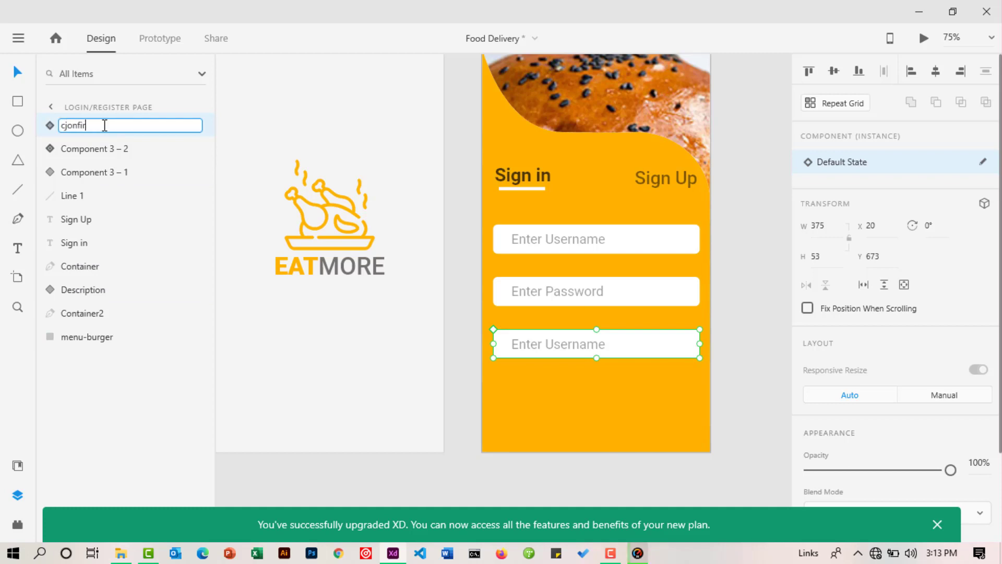
pyautogui.write('m')
pyautogui.press('BackSpace')
pyautogui.press('BackSpace')
pyautogui.press('BackSpace')
pyautogui.press('BackSpace')
pyautogui.press('BackSpace')
pyautogui.write('onfirm password')
pyautogui.press('Escape')
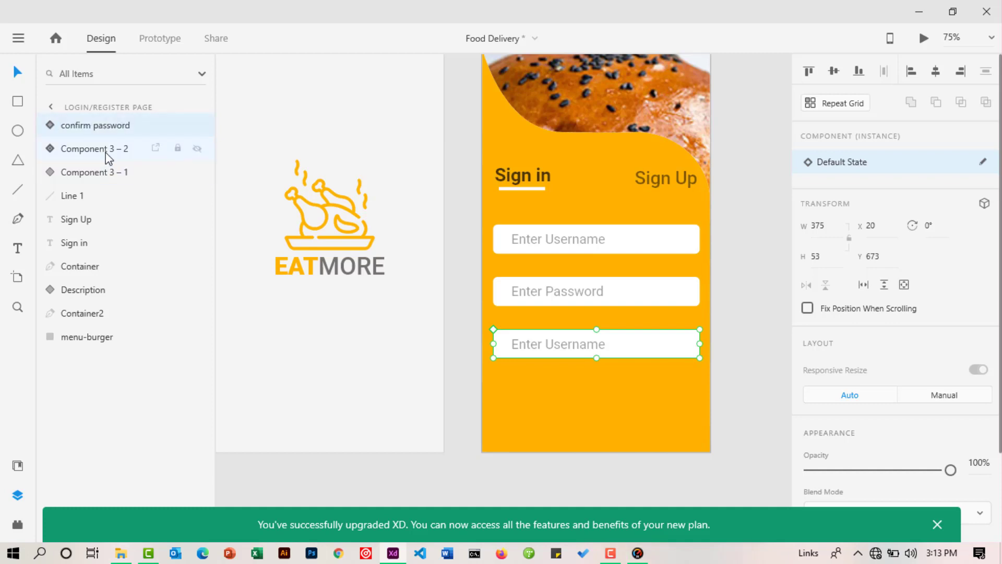
# Rename the layer of the Enter Password field, Component 3 – 2, as password.
pyautogui.click(106, 154)
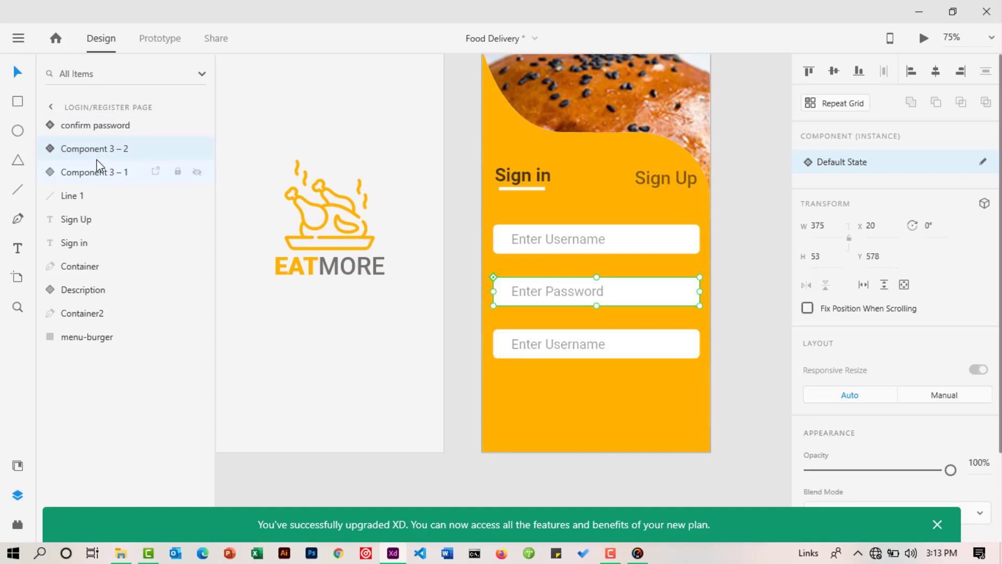
pyautogui.click(96, 155)
pyautogui.doubleClick(94, 148)
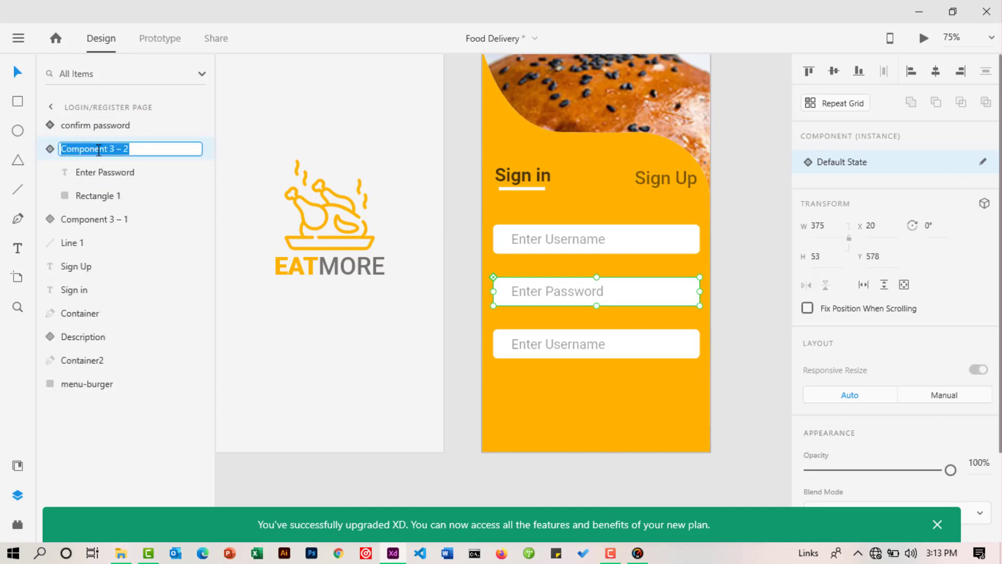
pyautogui.write('password')
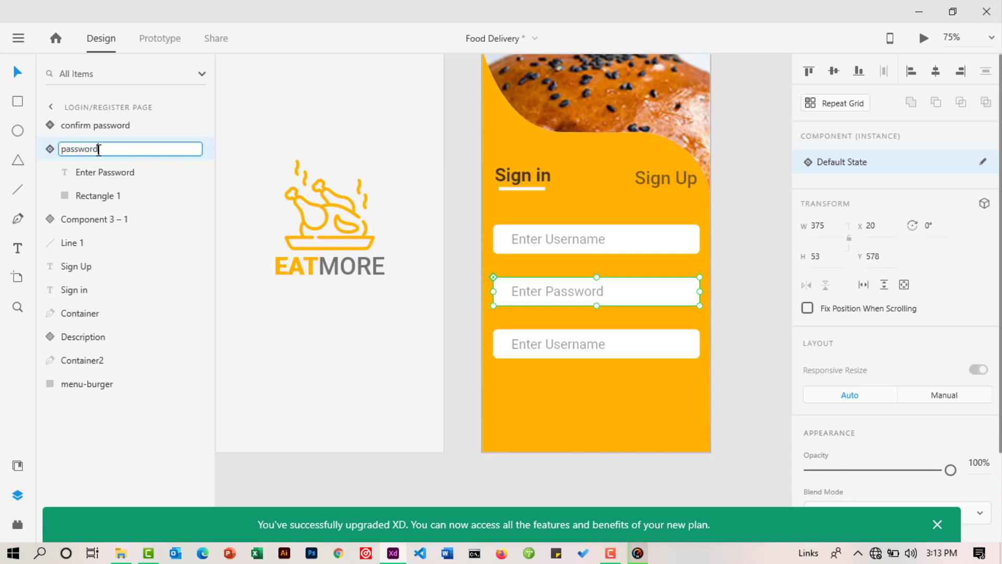
pyautogui.press('Return')
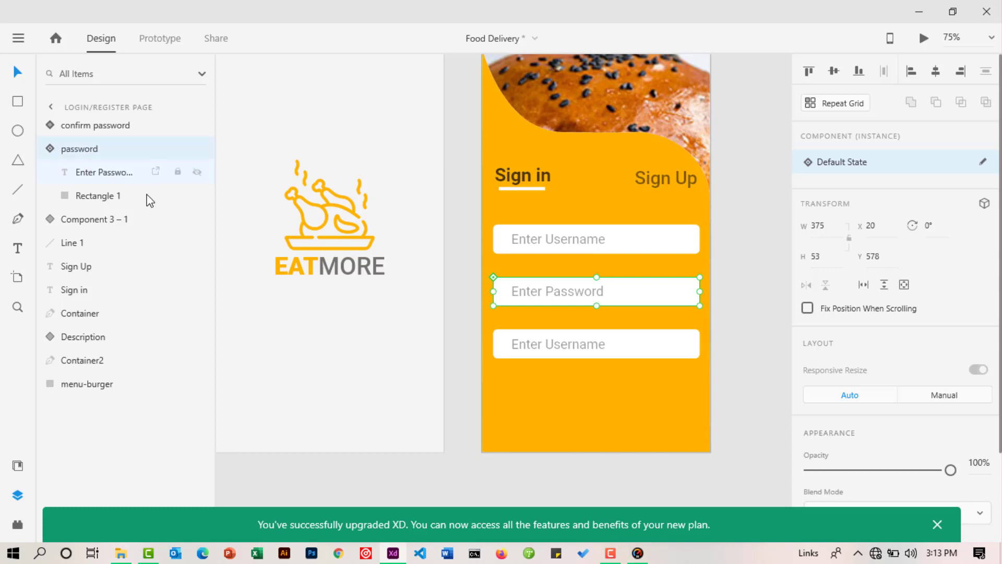
# Rename the first input field's layer as username and move the confirm password layer directly below it in the layer order.
pyautogui.click(91, 219)
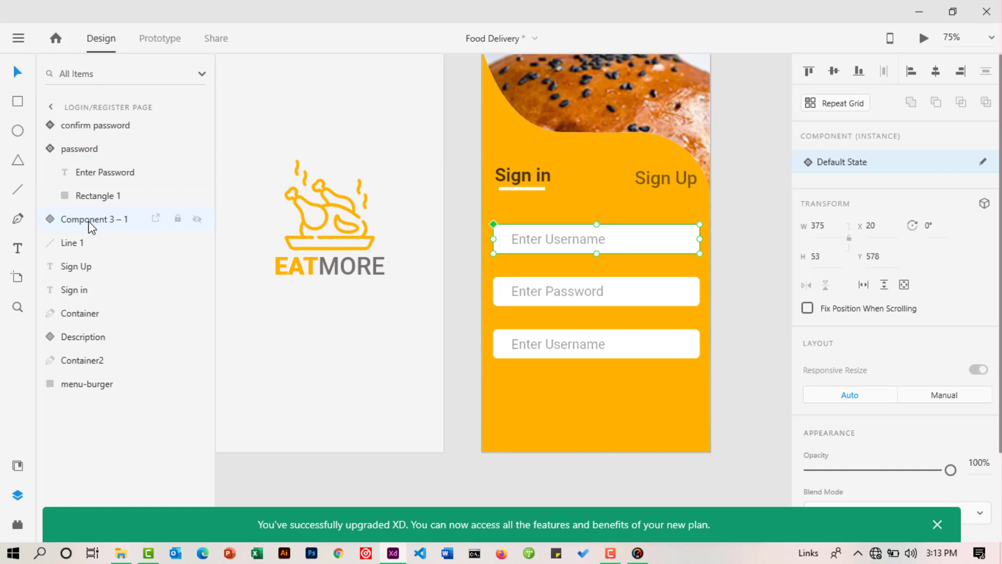
pyautogui.doubleClick(91, 219)
pyautogui.write('username')
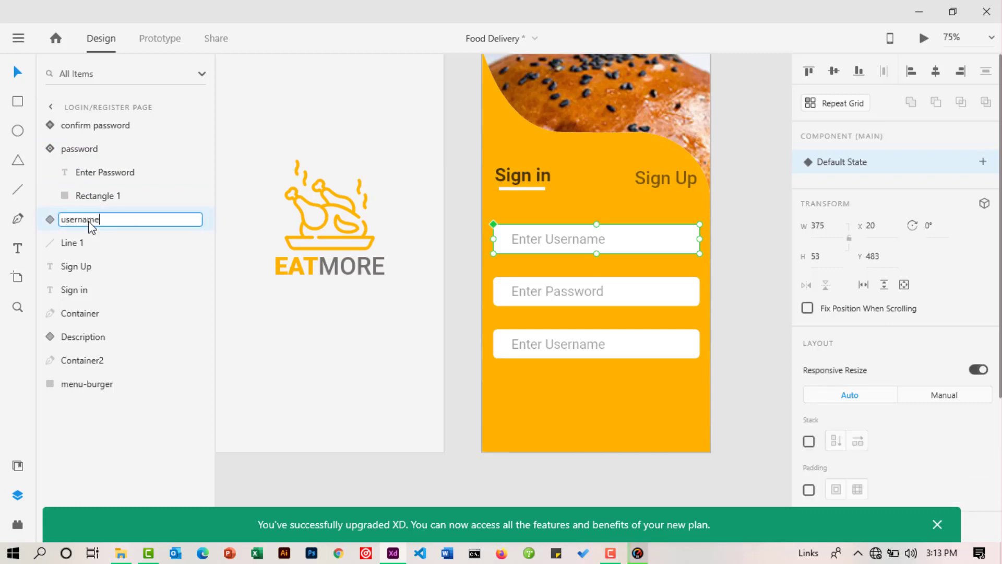
pyautogui.press('Return')
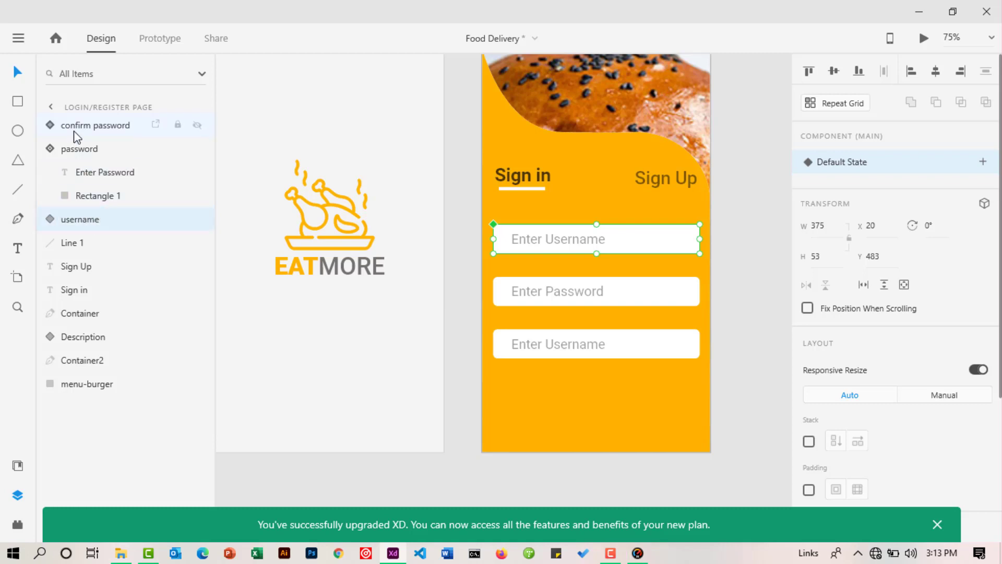
pyautogui.moveTo(76, 126); pyautogui.dragTo(82, 228)
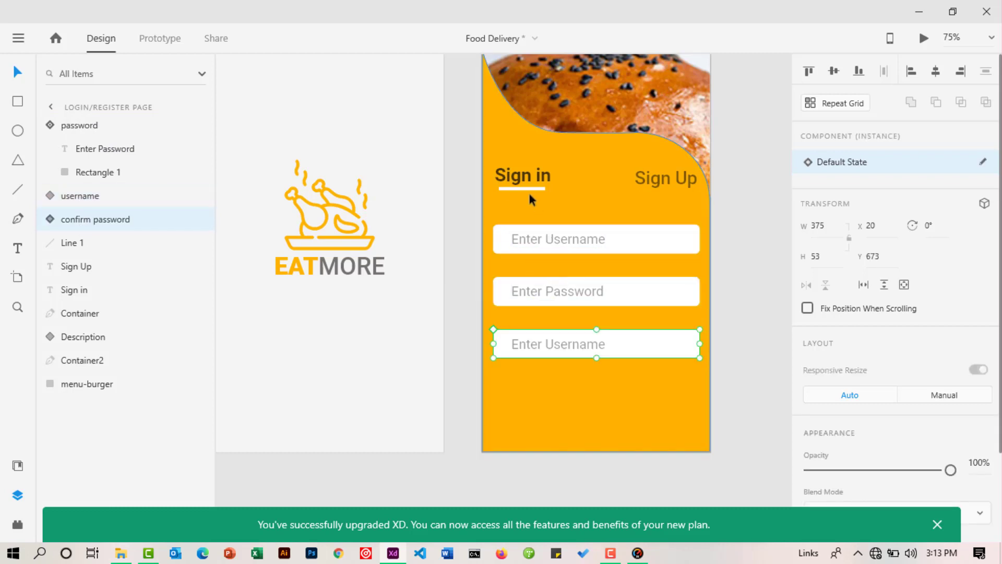
# Change the placeholder text in the third input field to Confirm Password.
pyautogui.doubleClick(556, 340)
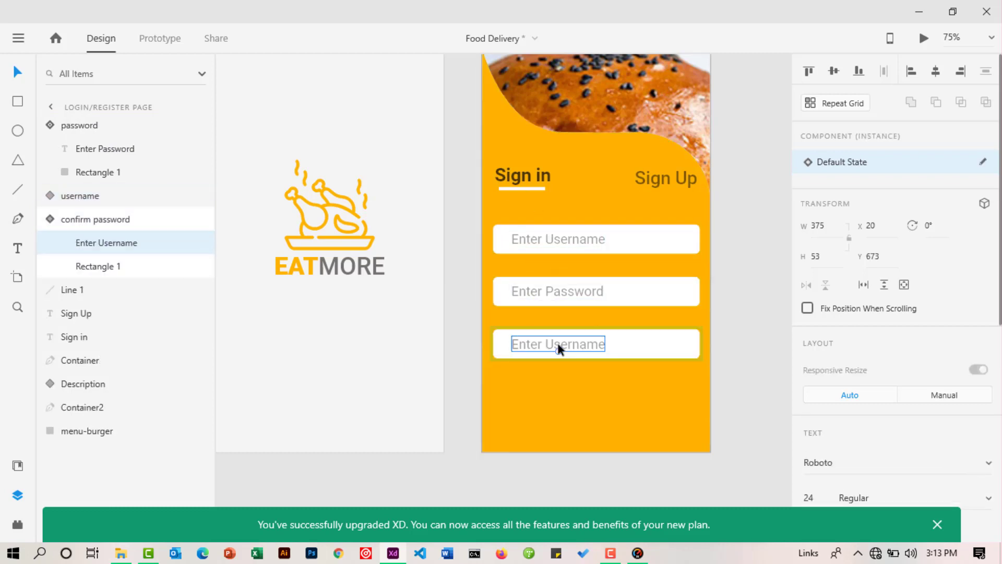
pyautogui.doubleClick(574, 344)
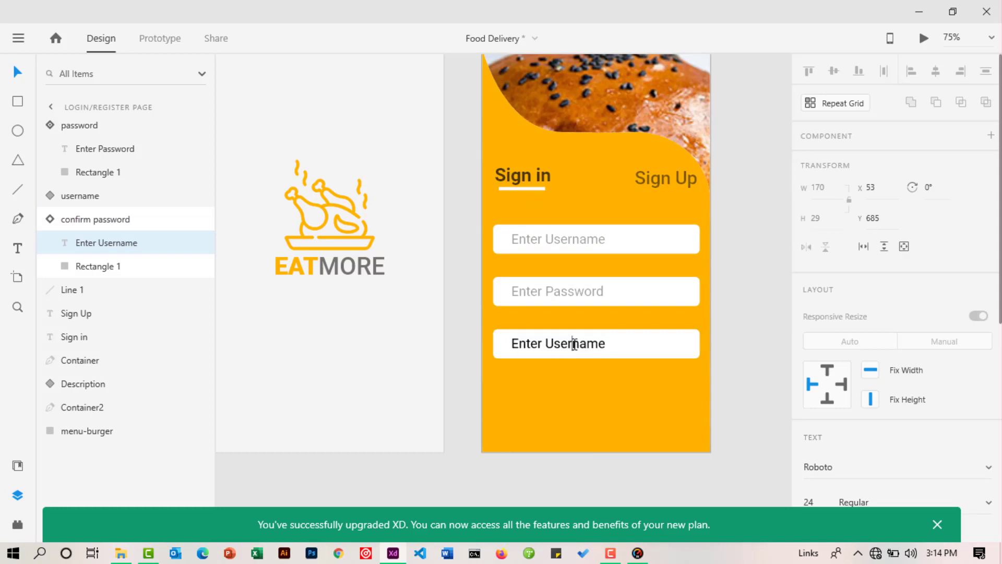
pyautogui.hotkey('ctrl', 'a')
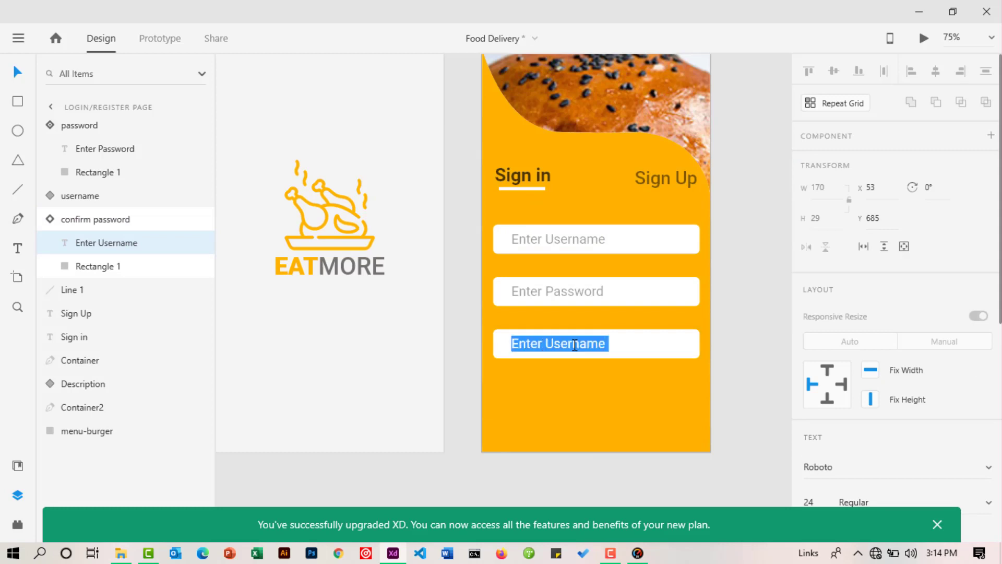
pyautogui.write('Conf')
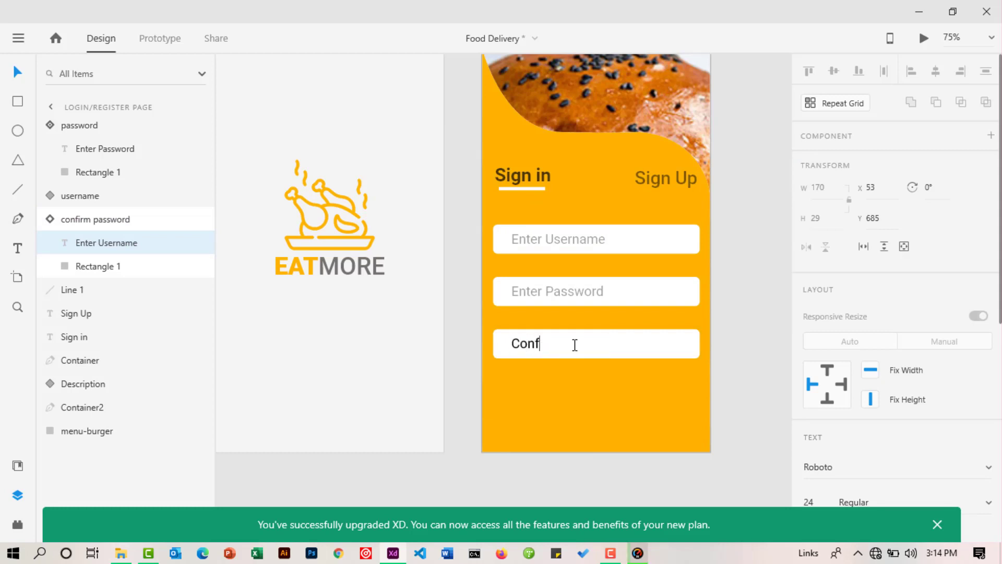
pyautogui.write('irm p')
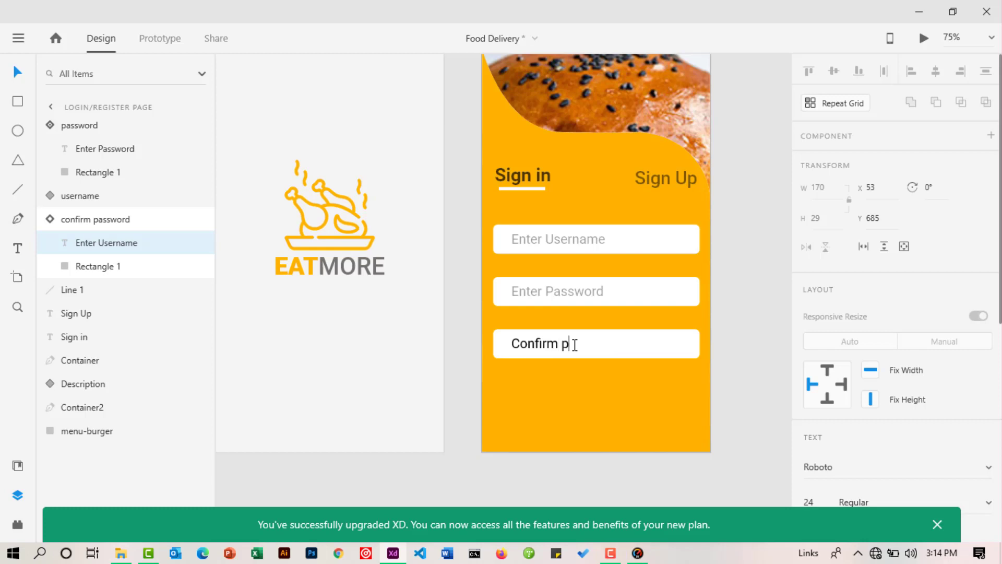
pyautogui.press('BackSpace')
pyautogui.write('Passwo')
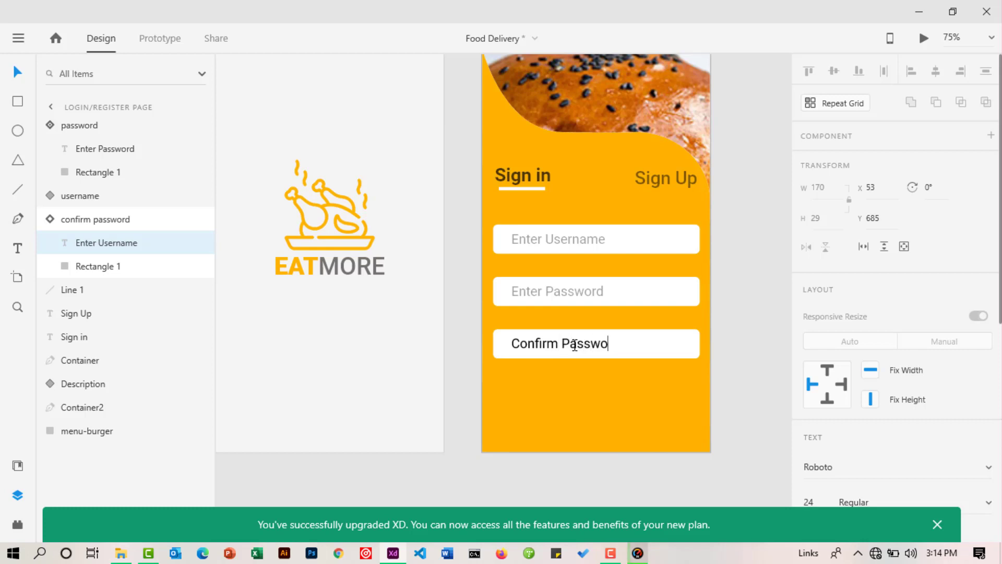
pyautogui.write('rd')
pyautogui.press('Escape')
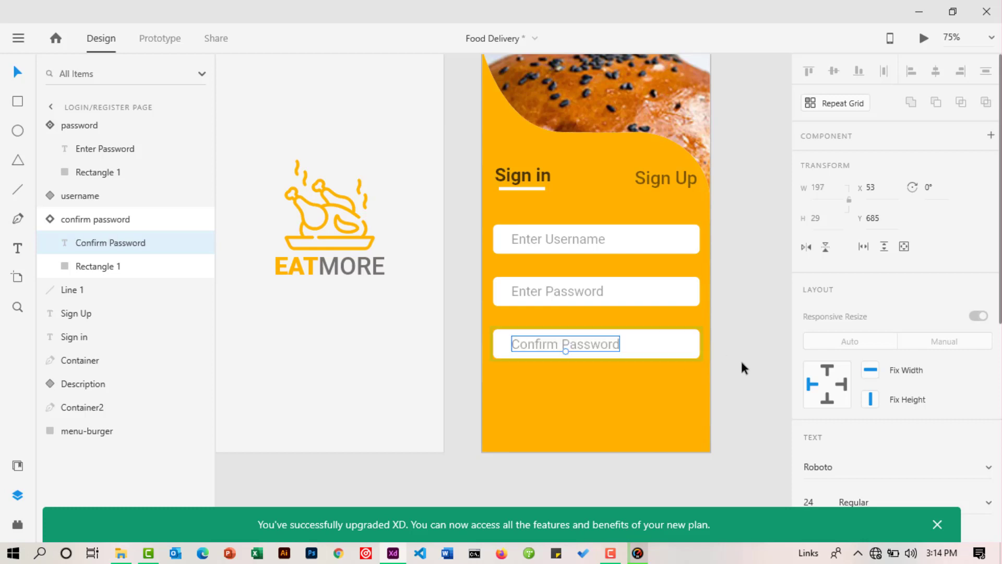
pyautogui.click(633, 351)
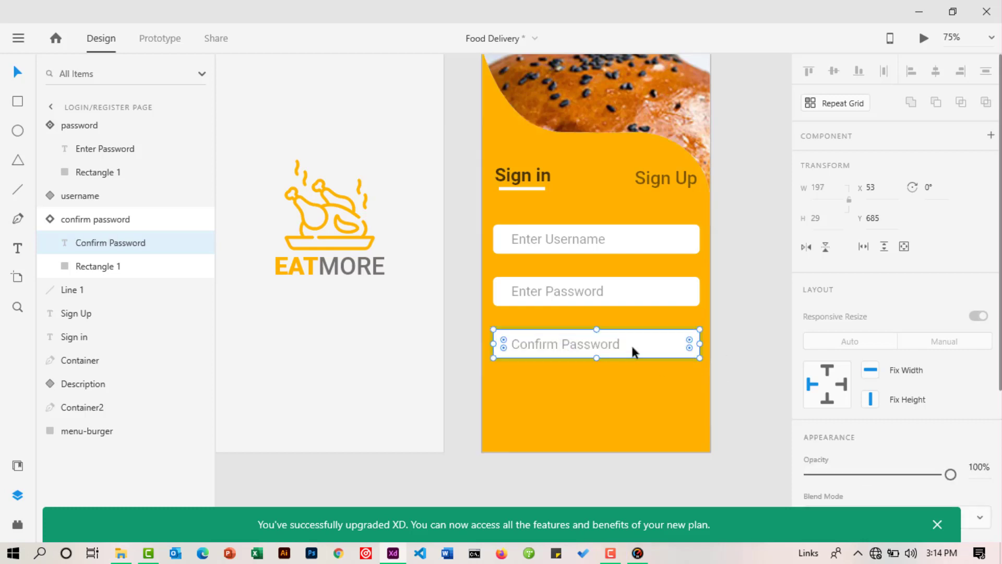
# Stack the confirm password field exactly over the Enter Password field and set its opacity to 0%.
pyautogui.click(52, 223)
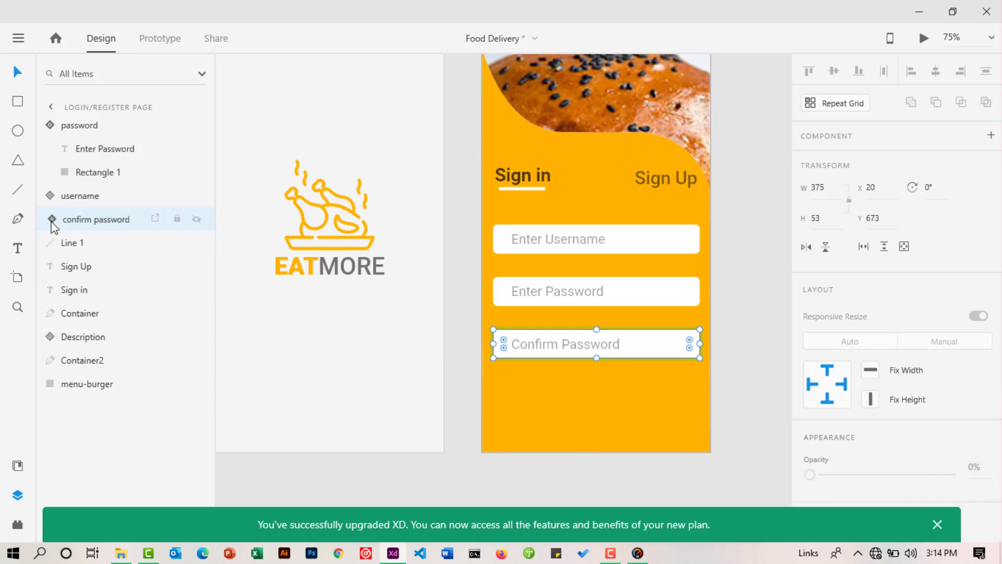
pyautogui.click(52, 126)
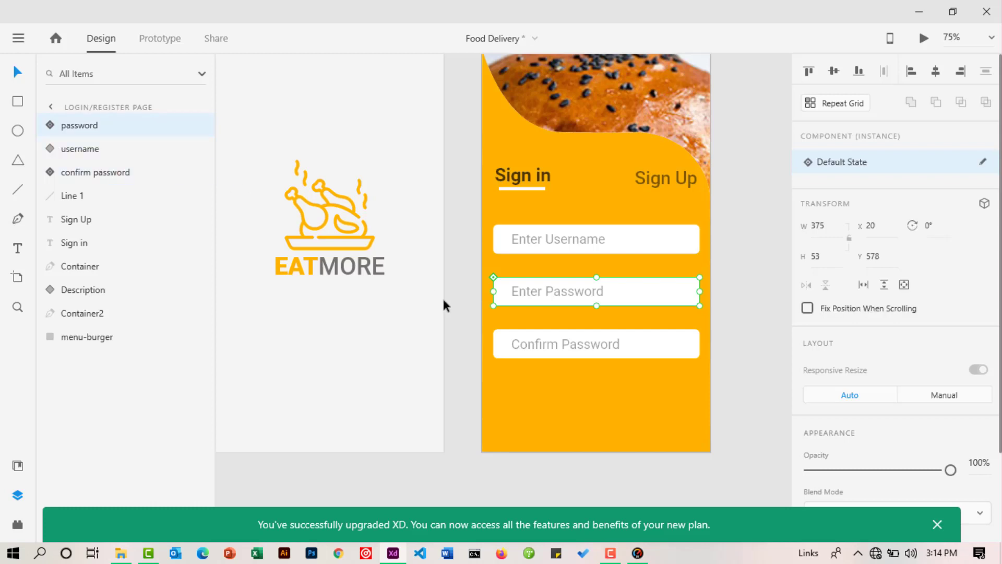
pyautogui.click(517, 342)
pyautogui.moveTo(517, 346); pyautogui.dragTo(516, 291)
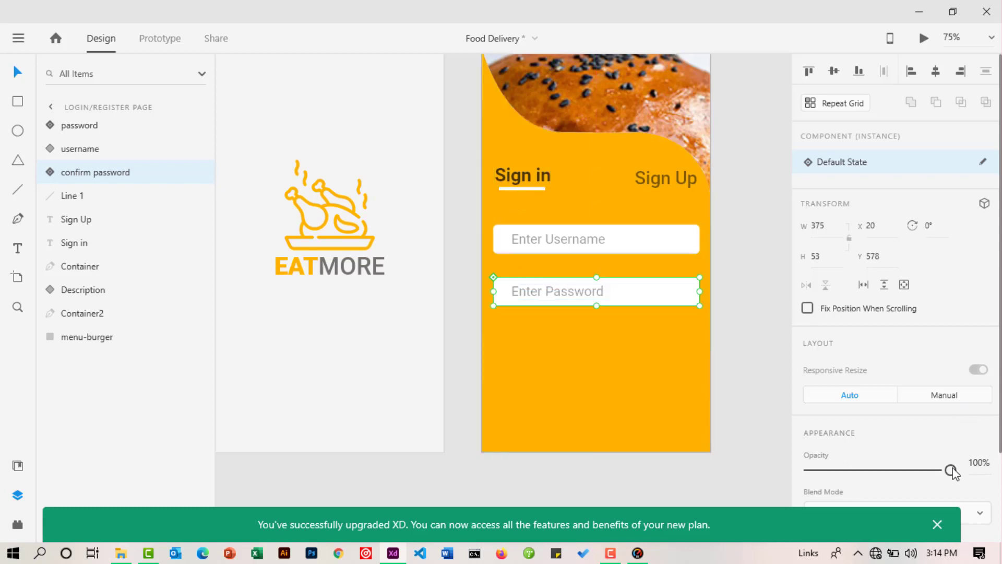
pyautogui.moveTo(951, 469); pyautogui.dragTo(809, 472)
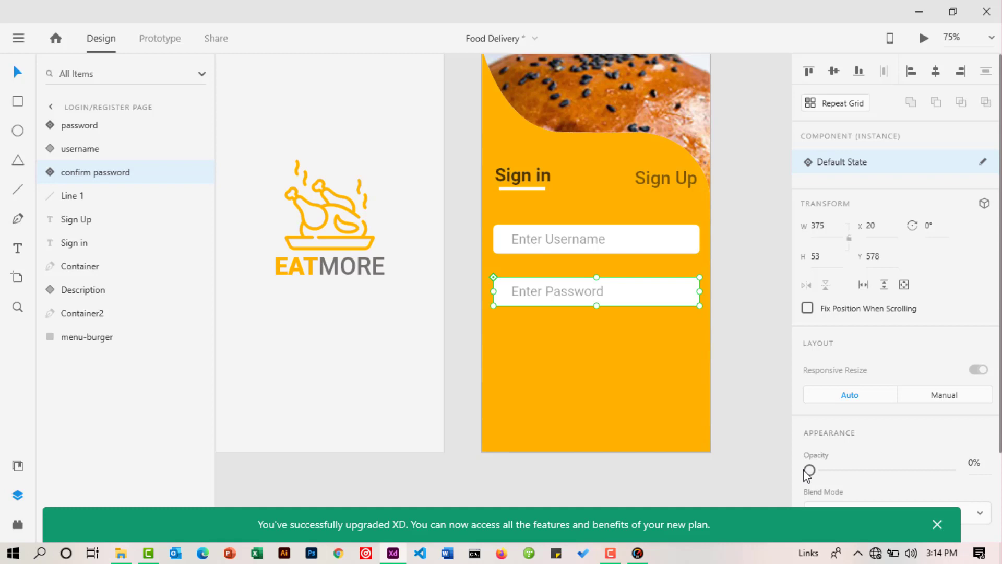
pyautogui.click(361, 283)
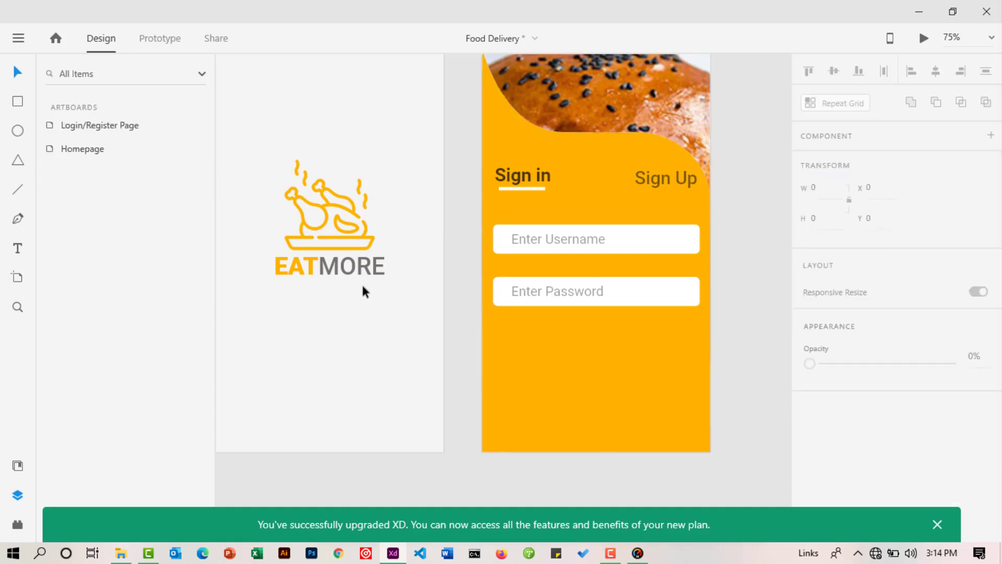
pyautogui.click(17, 495)
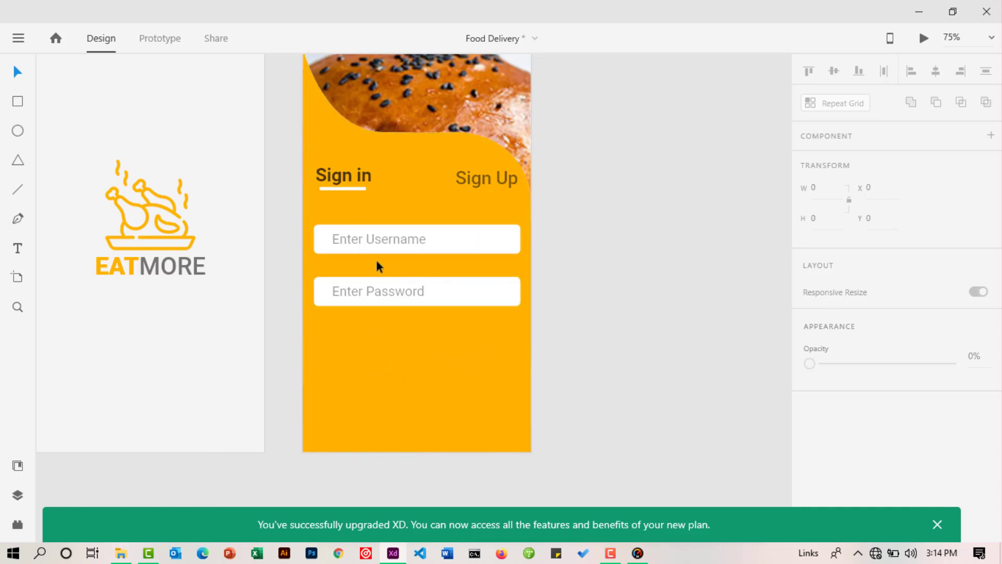
# Draw a rectangle about 337 wide and 56 high for the button and place it below the Enter Password field.
pyautogui.click(18, 103)
pyautogui.moveTo(329, 330)
pyautogui.mouseDown()
pyautogui.moveTo(441, 368)
pyautogui.moveTo(514, 375)
pyautogui.mouseUp()
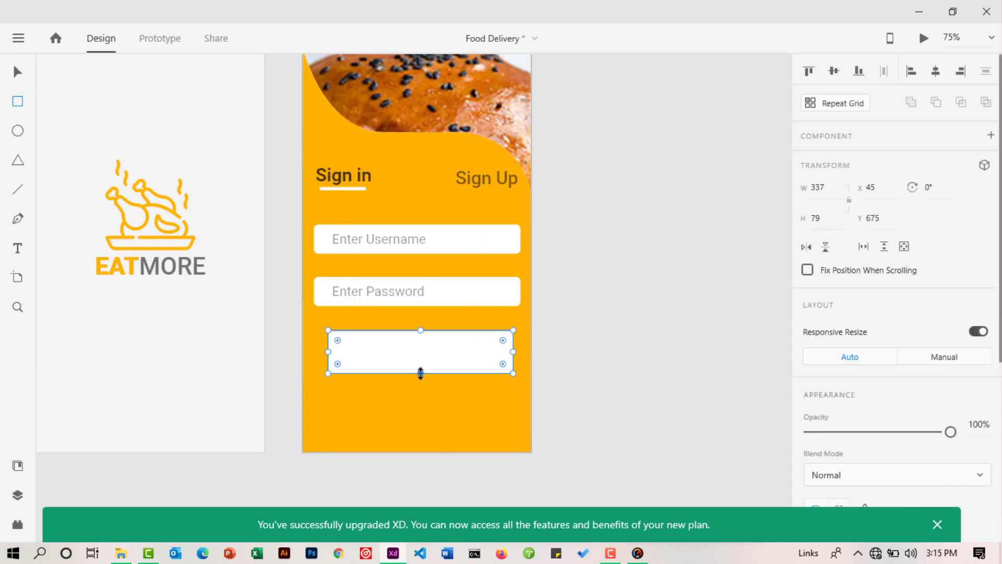
pyautogui.moveTo(421, 372); pyautogui.dragTo(418, 360)
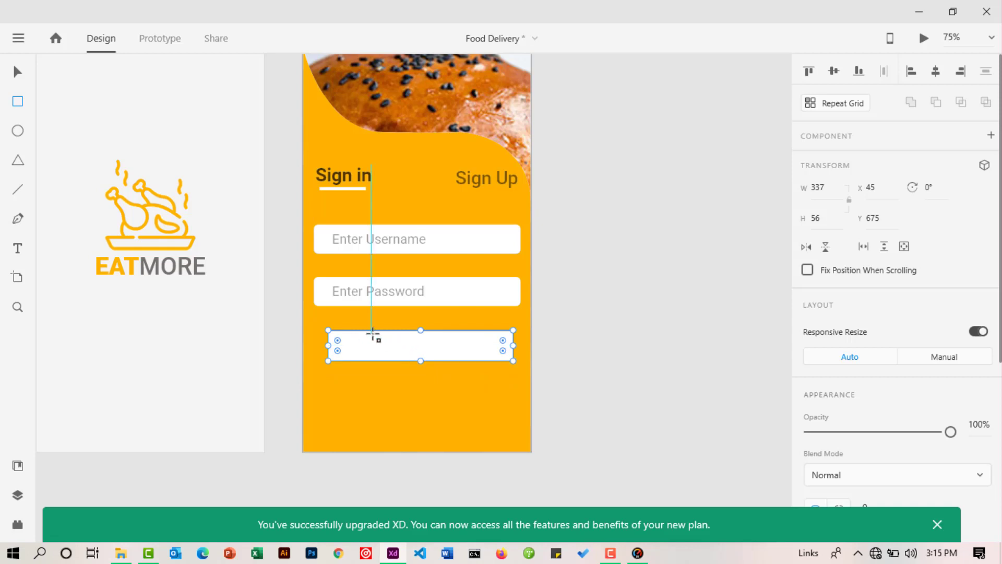
pyautogui.click(17, 78)
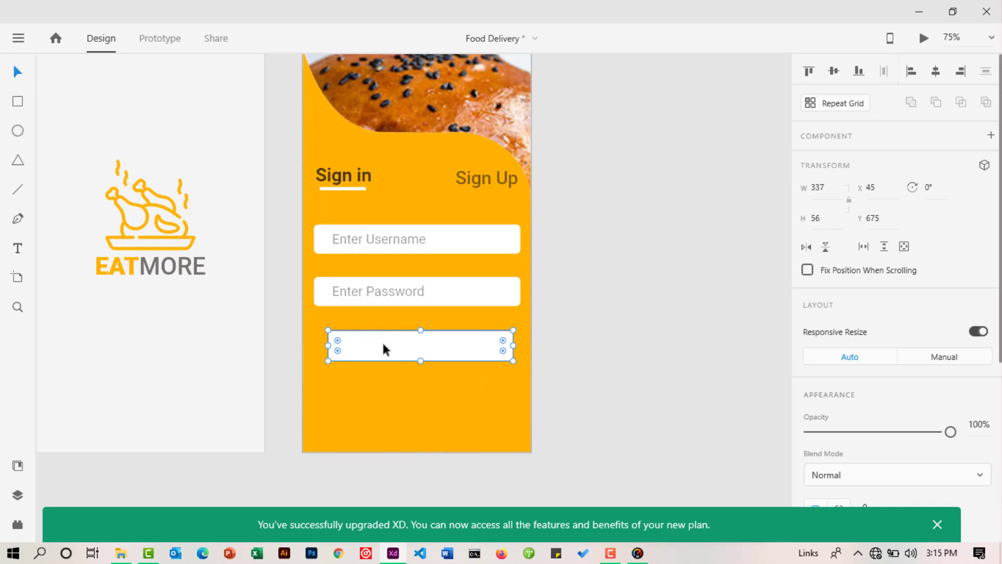
pyautogui.moveTo(382, 340); pyautogui.dragTo(376, 380)
pyautogui.click(369, 293)
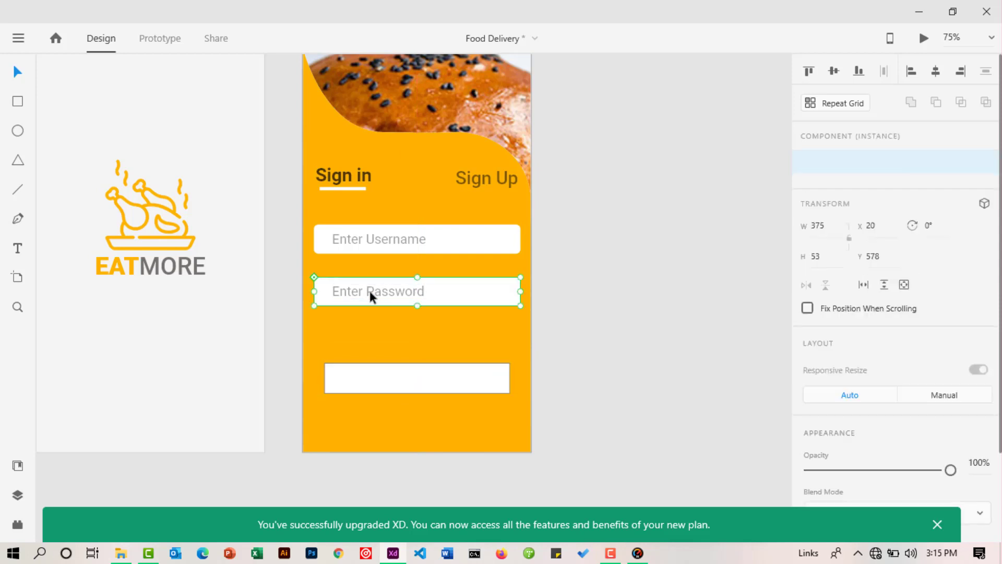
pyautogui.moveTo(369, 292); pyautogui.dragTo(368, 331)
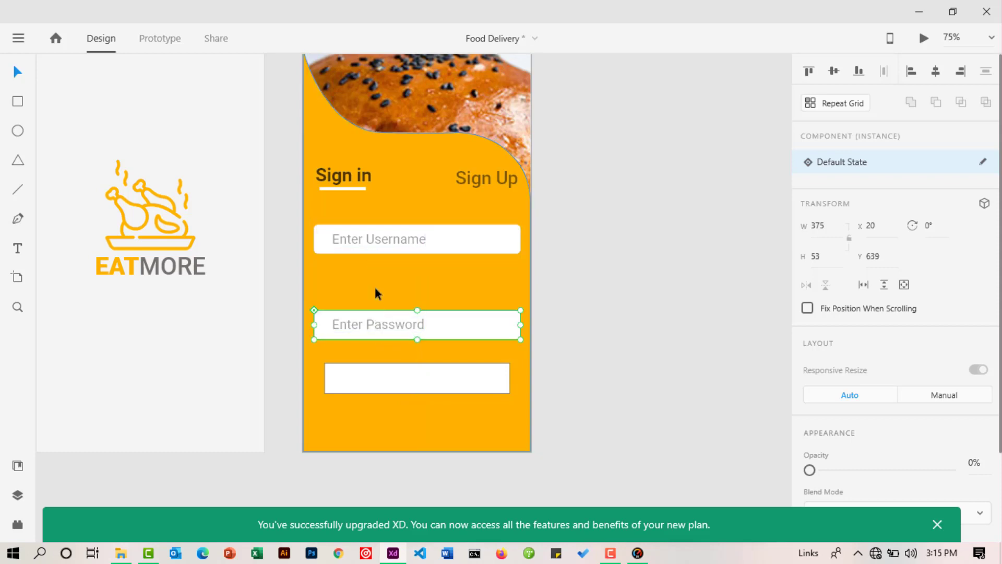
pyautogui.press('0')
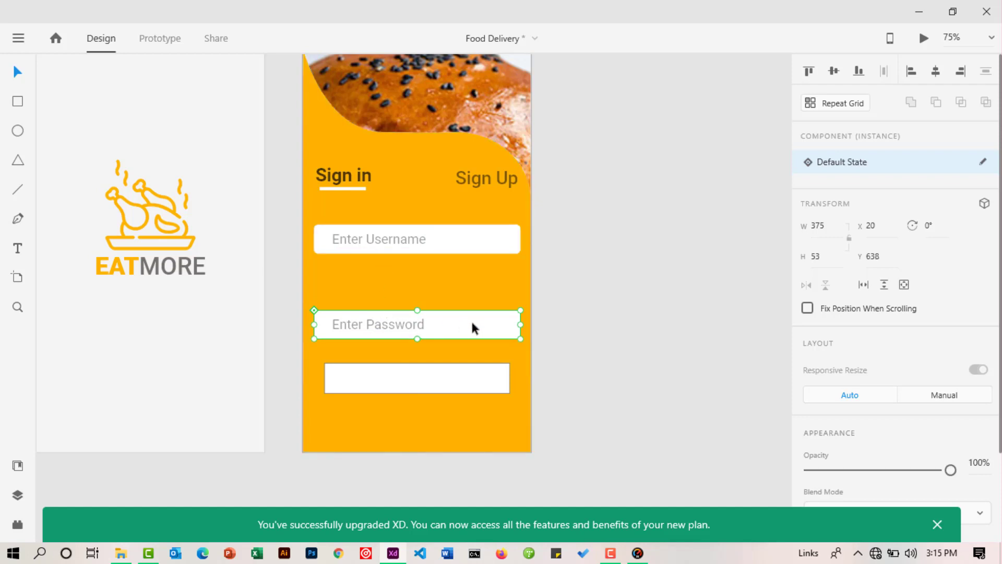
pyautogui.moveTo(470, 318); pyautogui.dragTo(472, 296)
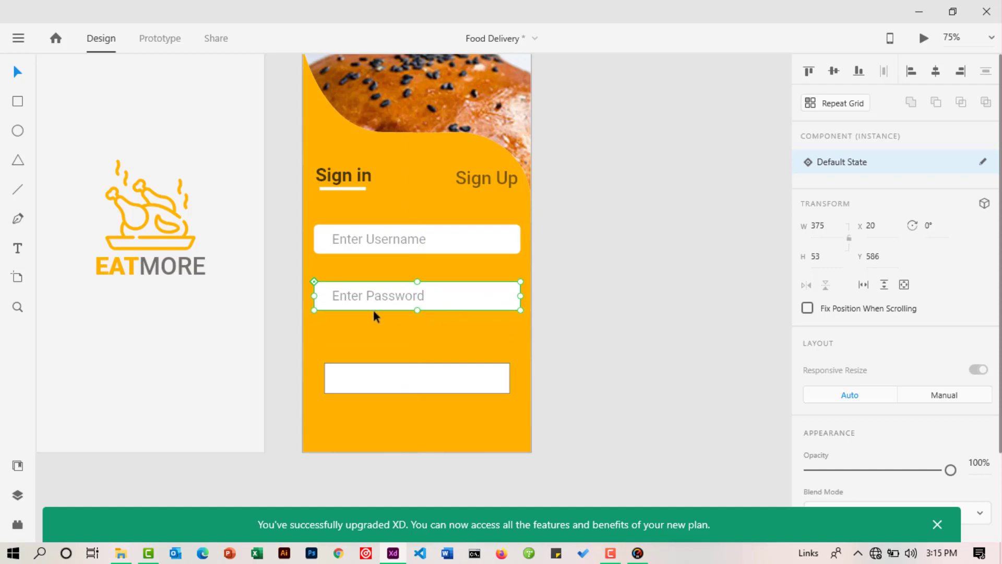
pyautogui.hotkey('ctrl', 'z')
pyautogui.hotkey('ctrl', 'z')
pyautogui.moveTo(366, 326)
pyautogui.mouseDown()
pyautogui.moveTo(370, 341)
pyautogui.moveTo(382, 297)
pyautogui.moveTo(380, 340)
pyautogui.mouseUp()
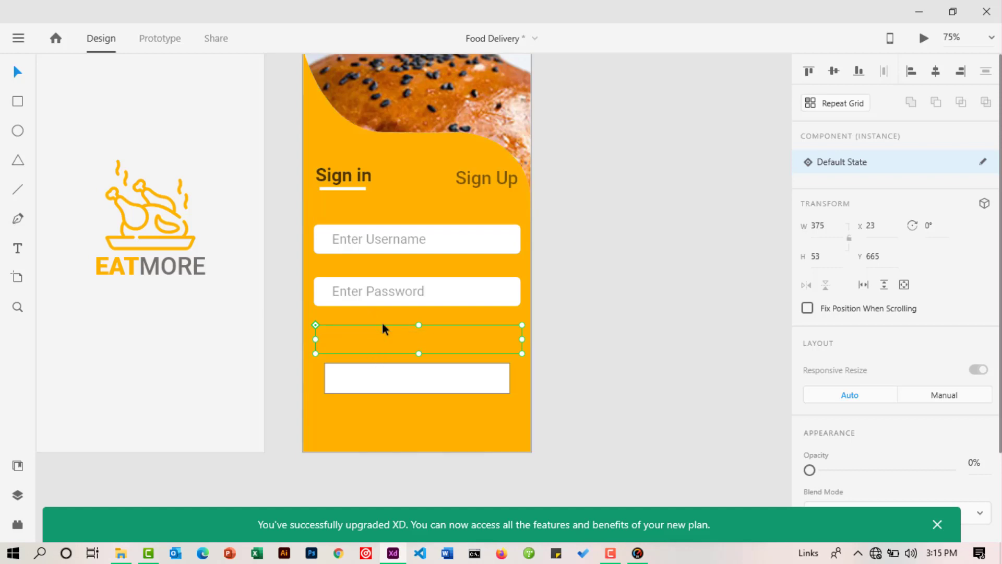
# Lower the button rectangle to about Y 760 and realign the invisible confirm password field over the Enter Password field.
pyautogui.moveTo(386, 373); pyautogui.dragTo(387, 389)
pyautogui.click(371, 353)
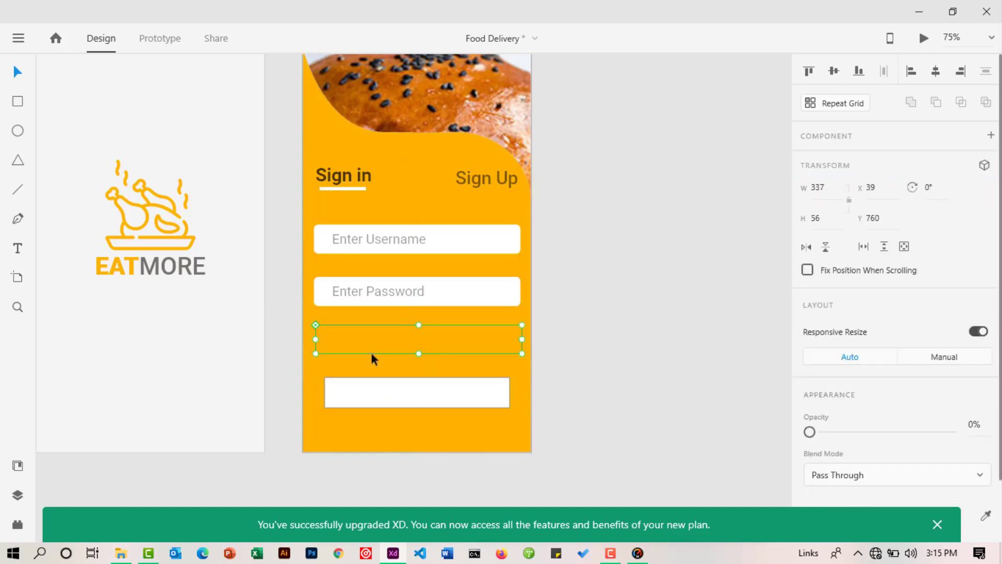
pyautogui.moveTo(371, 350); pyautogui.dragTo(371, 302)
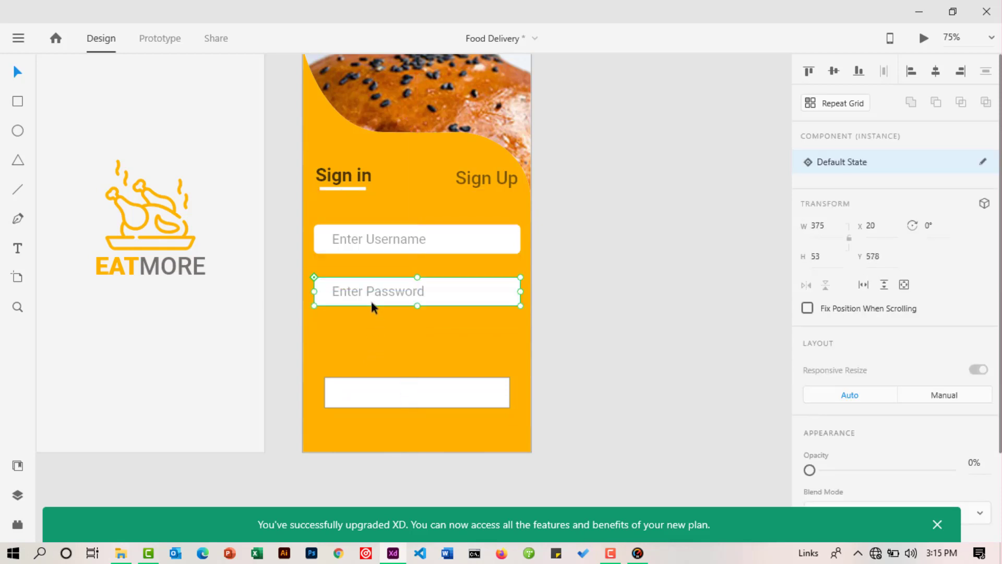
# Remove the button rectangle's border and fully round its corners to a pill shape.
pyautogui.click(575, 320)
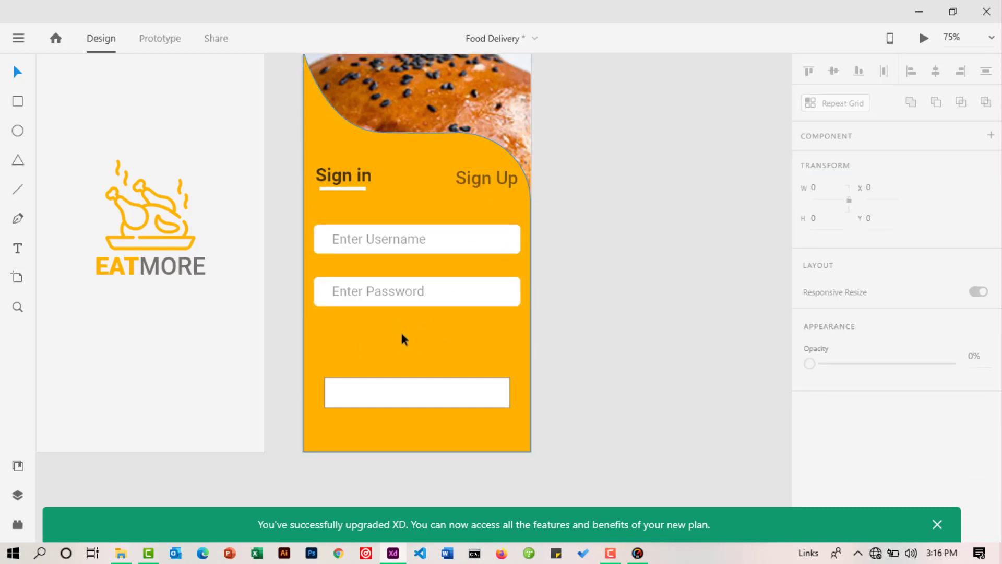
pyautogui.click(410, 389)
pyautogui.scroll(-4, 863, 375)
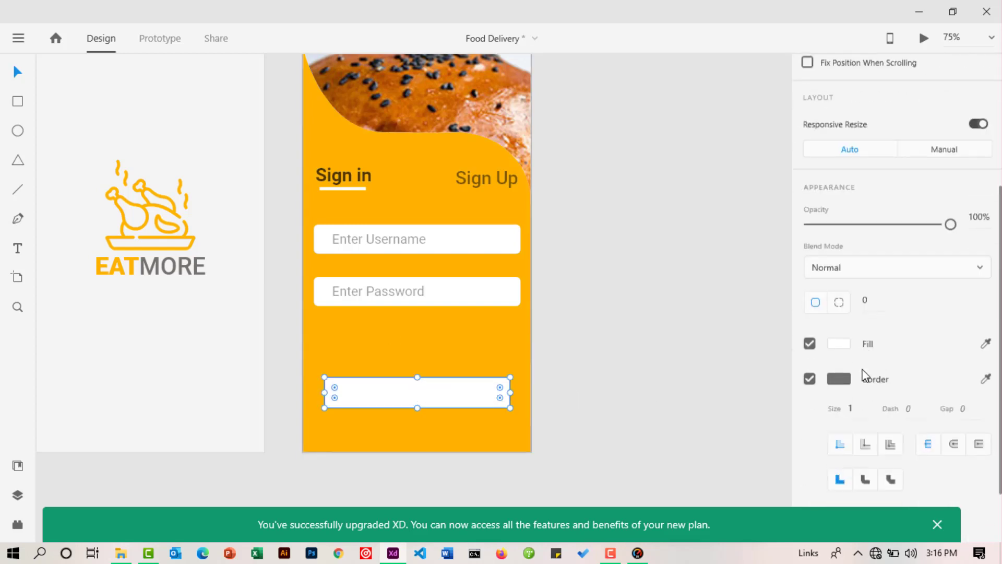
pyautogui.scroll(-2, 856, 344)
pyautogui.click(809, 305)
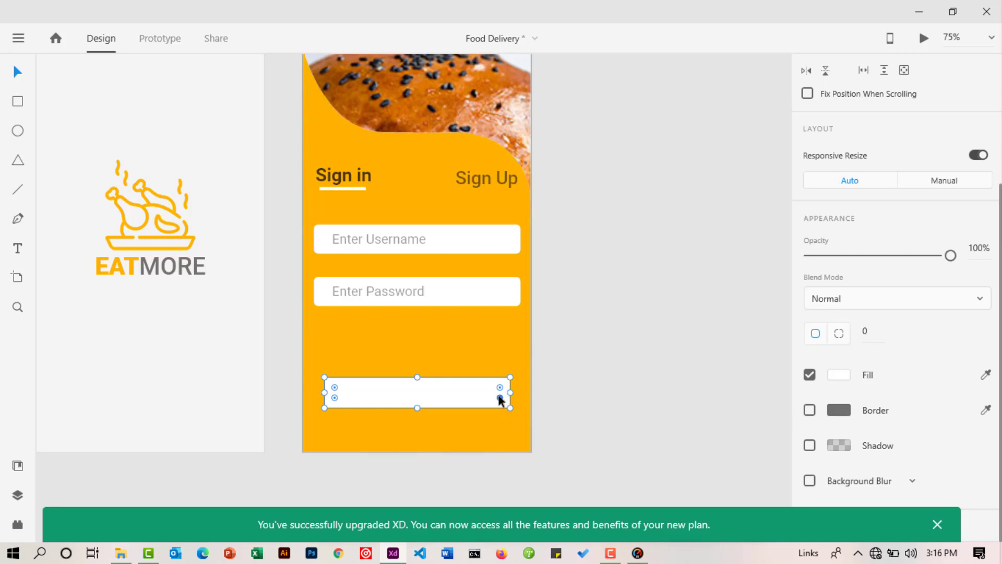
pyautogui.moveTo(497, 392); pyautogui.dragTo(490, 398)
pyautogui.click(582, 362)
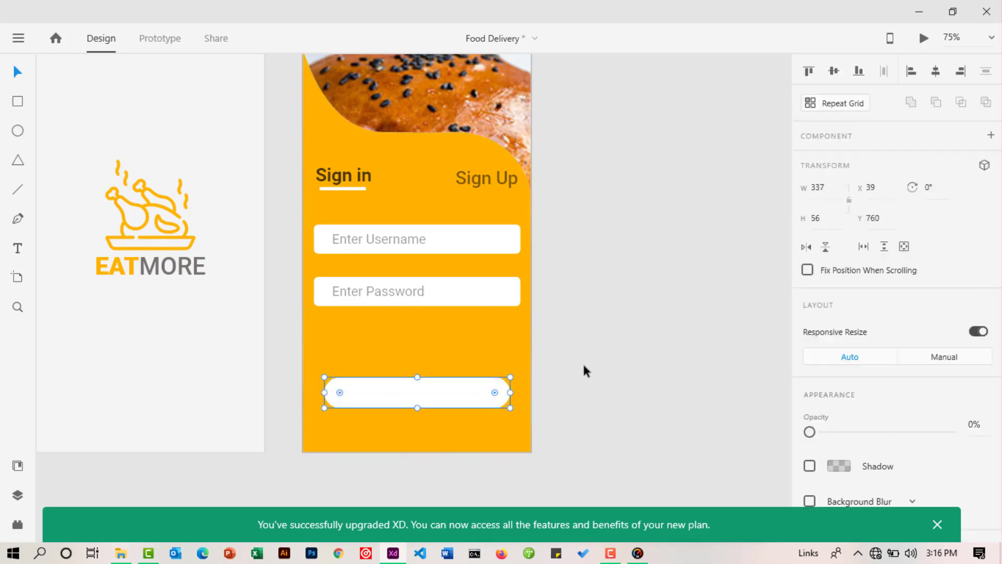
pyautogui.click(430, 392)
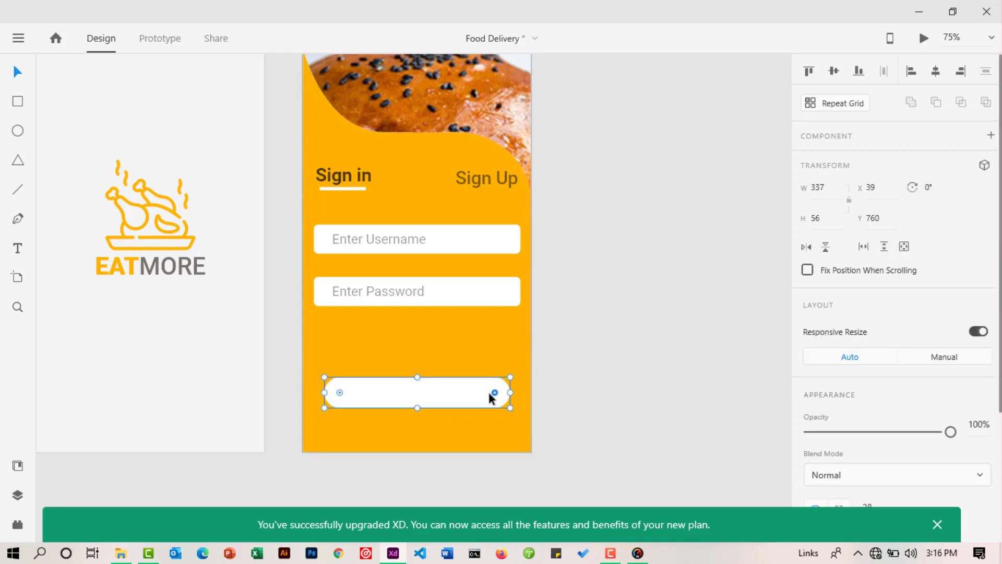
pyautogui.click(674, 391)
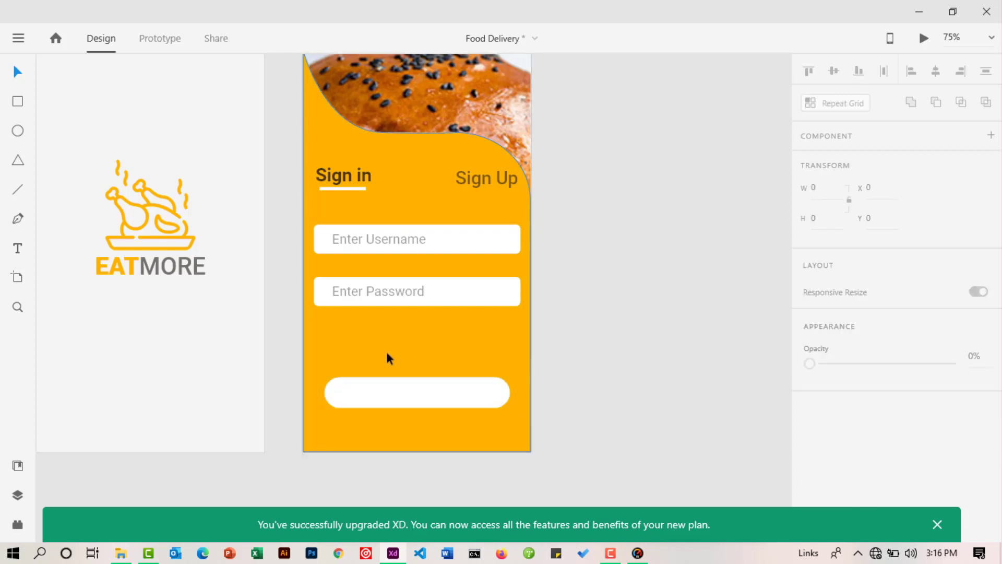
# Add the text Sign in, enlarge it to size 29 and center it on the rounded button.
pyautogui.click(17, 248)
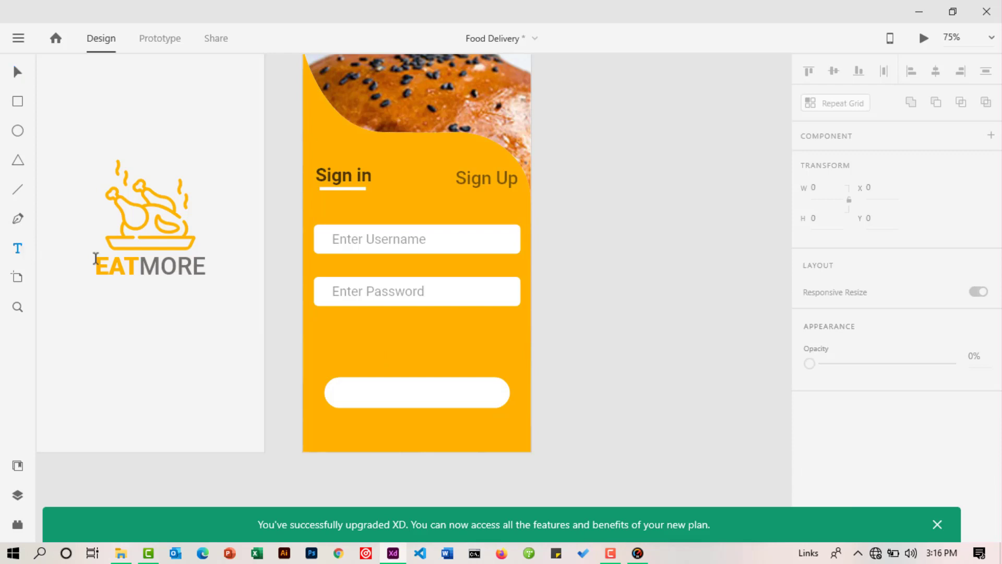
pyautogui.click(571, 313)
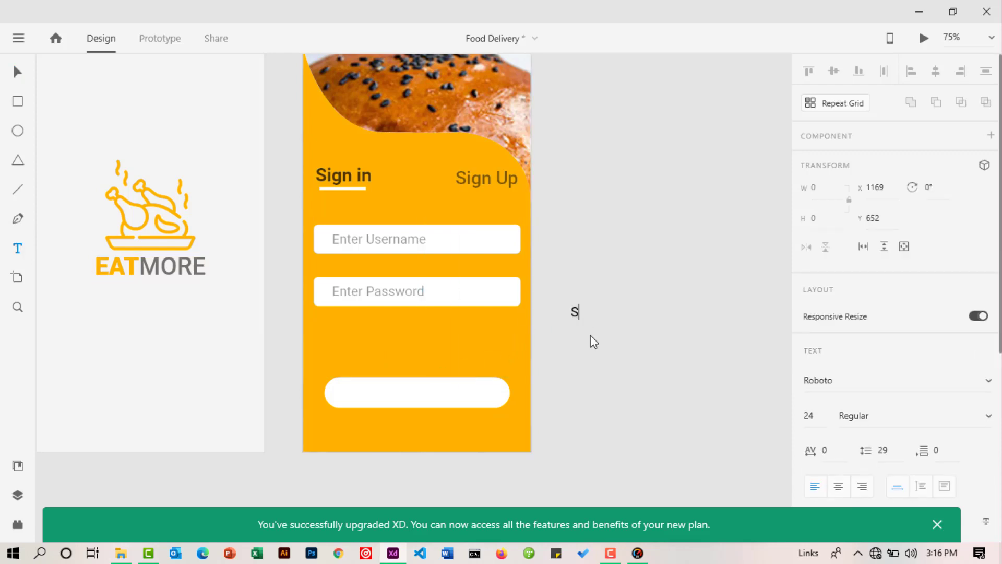
pyautogui.write('Sign')
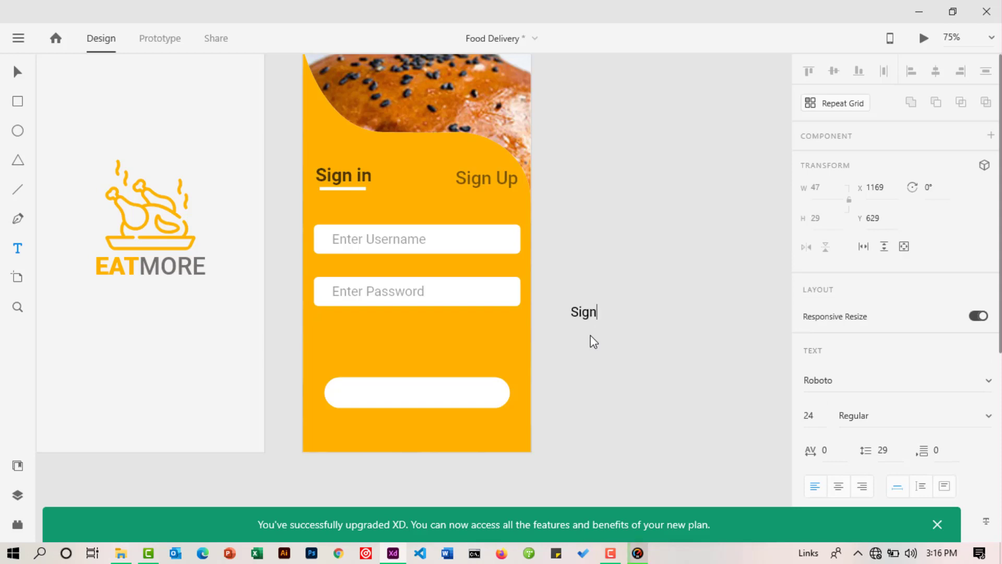
pyautogui.write(' in')
pyautogui.click(17, 72)
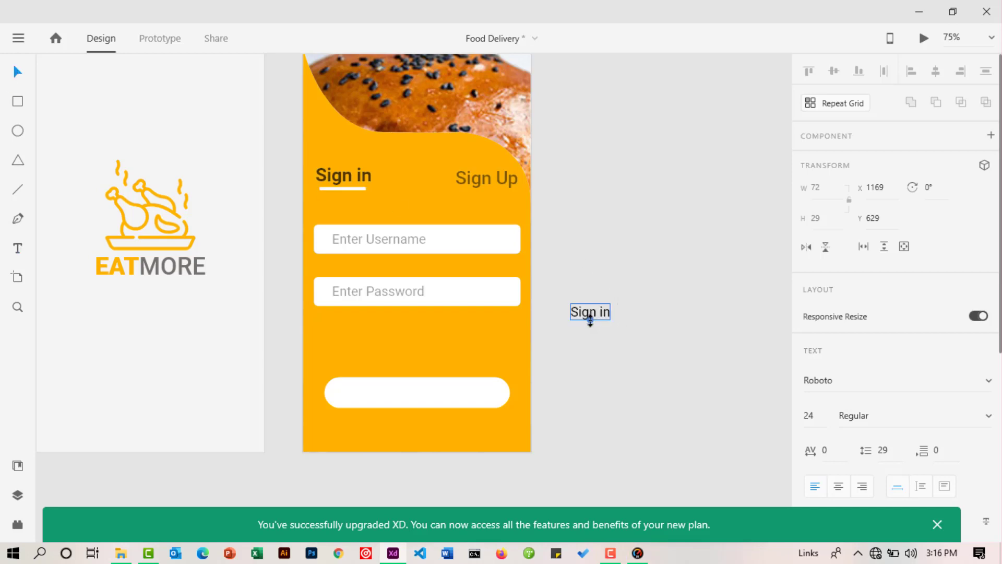
pyautogui.moveTo(591, 324); pyautogui.dragTo(413, 399)
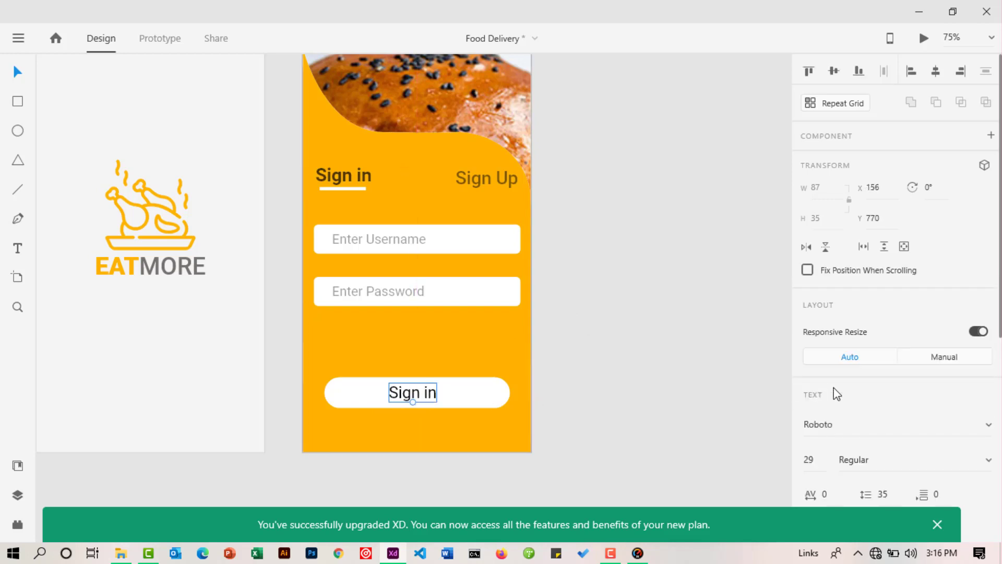
# Make the button's Sign in text bold and set its opacity to 74%.
pyautogui.scroll(-3, 882, 391)
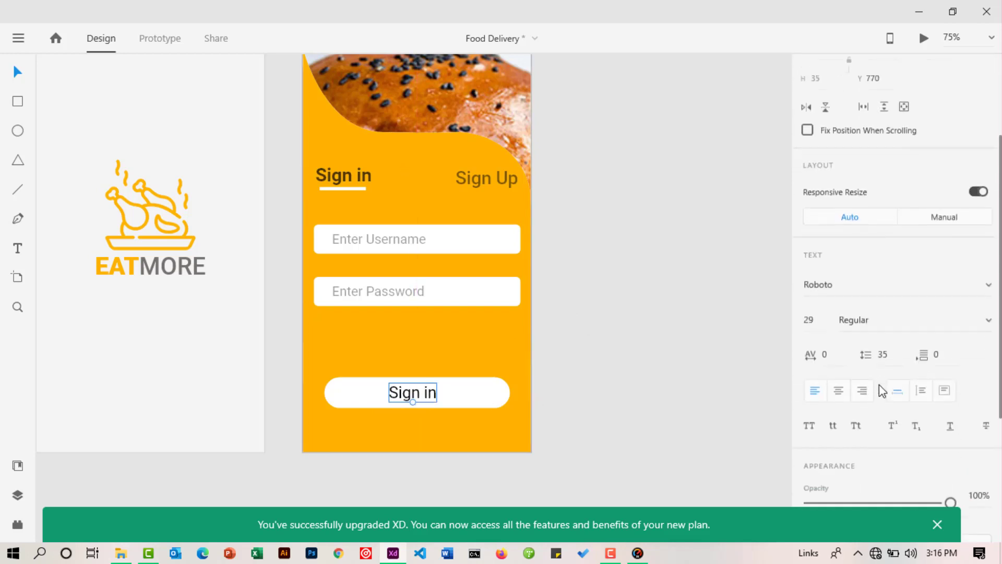
pyautogui.click(989, 316)
pyautogui.click(866, 314)
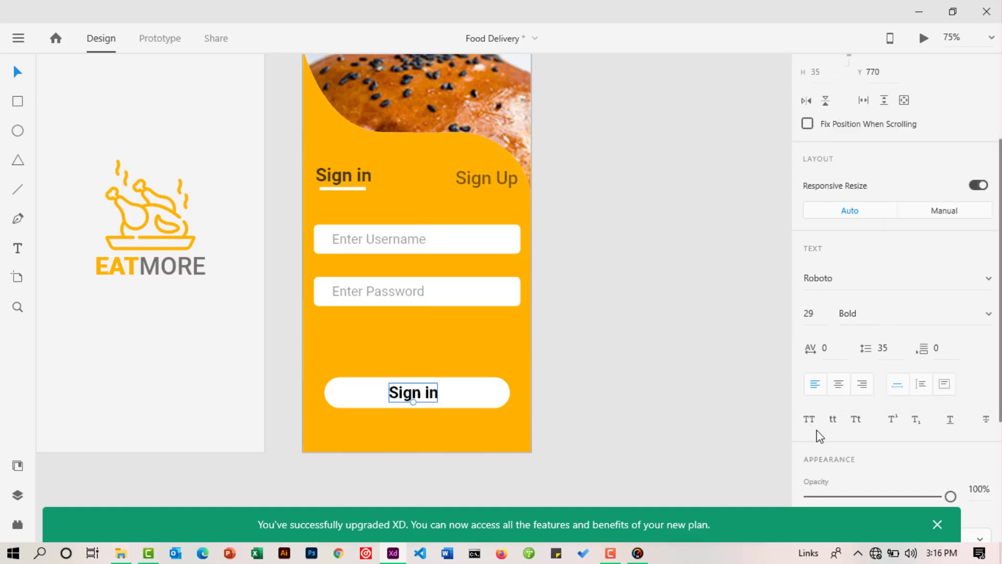
pyautogui.scroll(-4, 895, 408)
pyautogui.moveTo(956, 297); pyautogui.dragTo(919, 302)
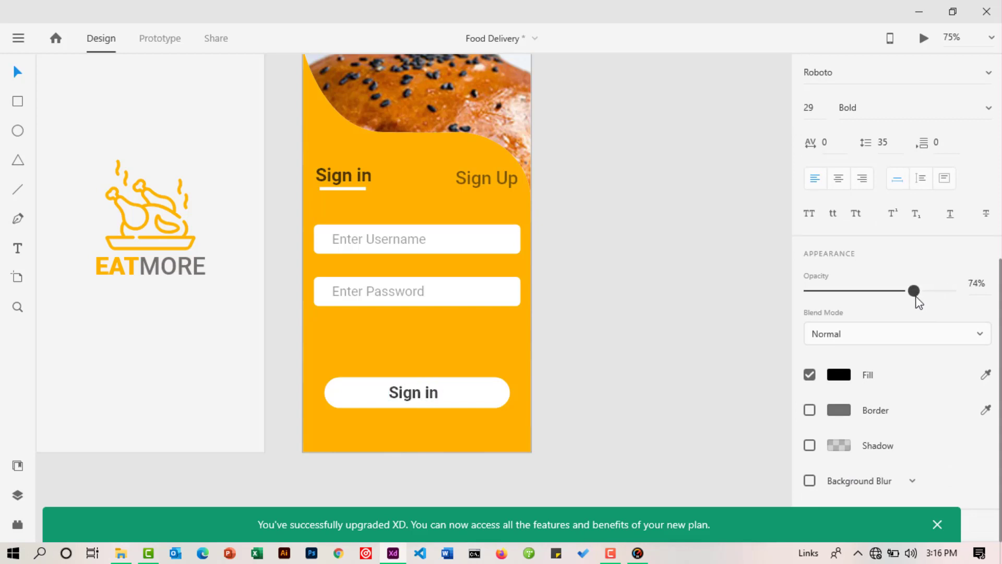
pyautogui.click(576, 344)
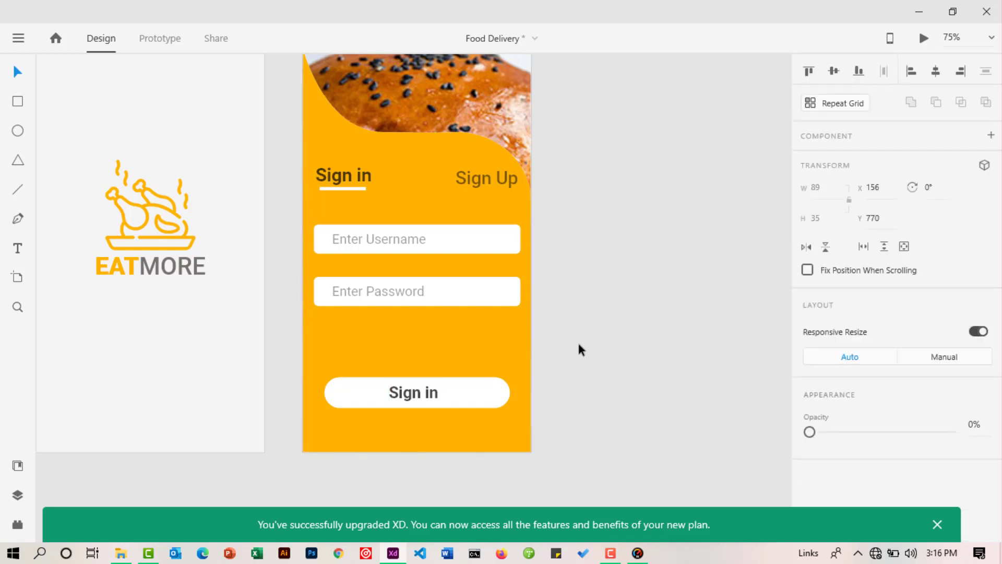
pyautogui.scroll(2, 625, 342)
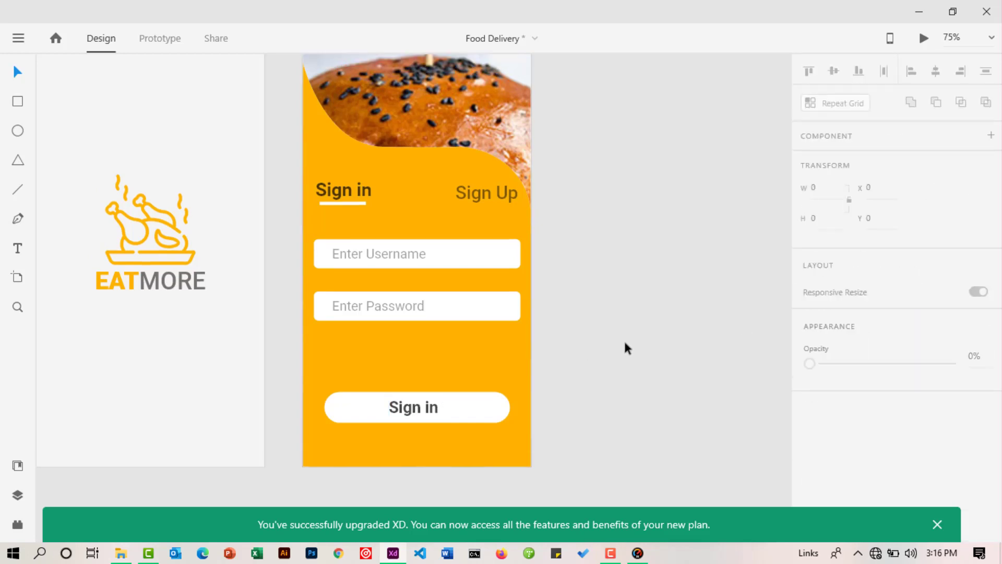
pyautogui.scroll(-3, 626, 348)
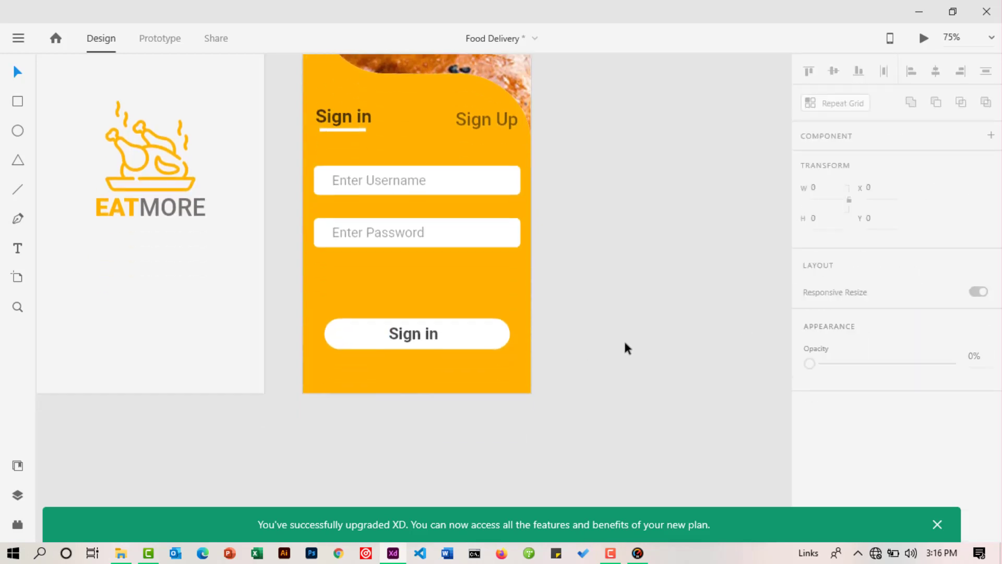
pyautogui.scroll(3, 625, 342)
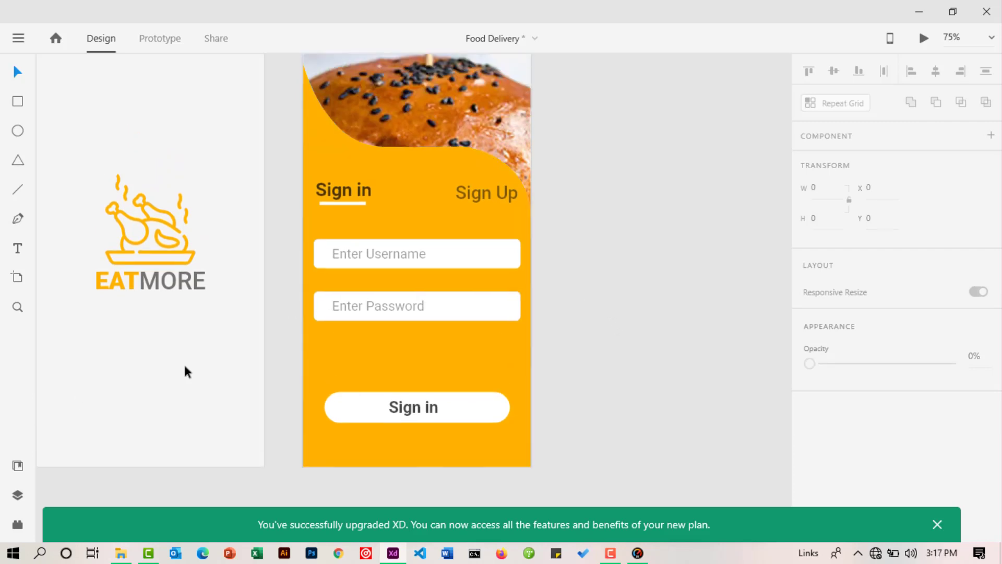
pyautogui.scroll(5, 593, 321)
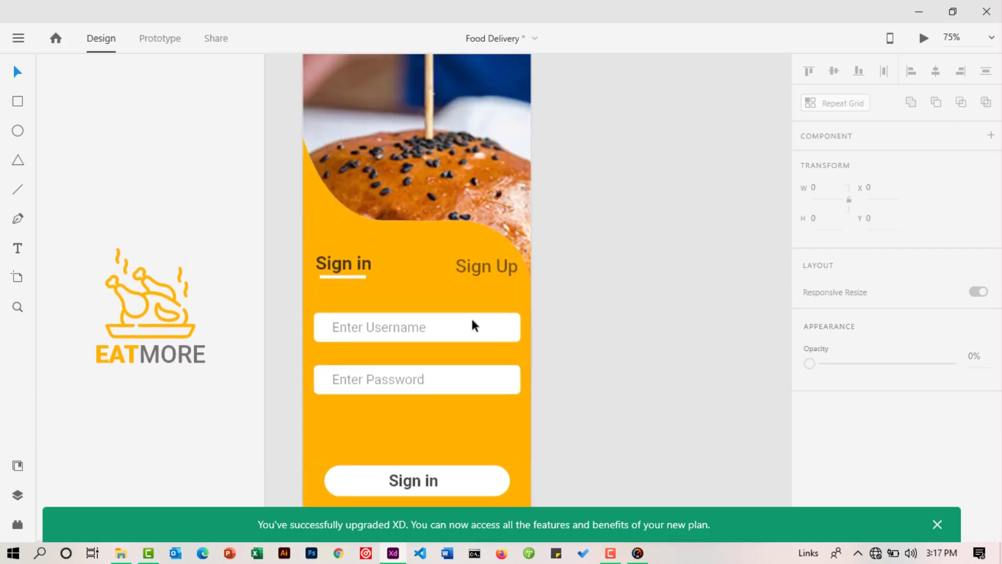
# Make a component from the button's Sign in text and the white rounded rectangle behind it.
pyautogui.click(15, 311)
pyautogui.keyDown('alt'); pyautogui.click(395, 311); pyautogui.keyUp('alt')
pyautogui.keyDown('alt'); pyautogui.click(423, 321); pyautogui.keyUp('alt')
pyautogui.click(423, 322)
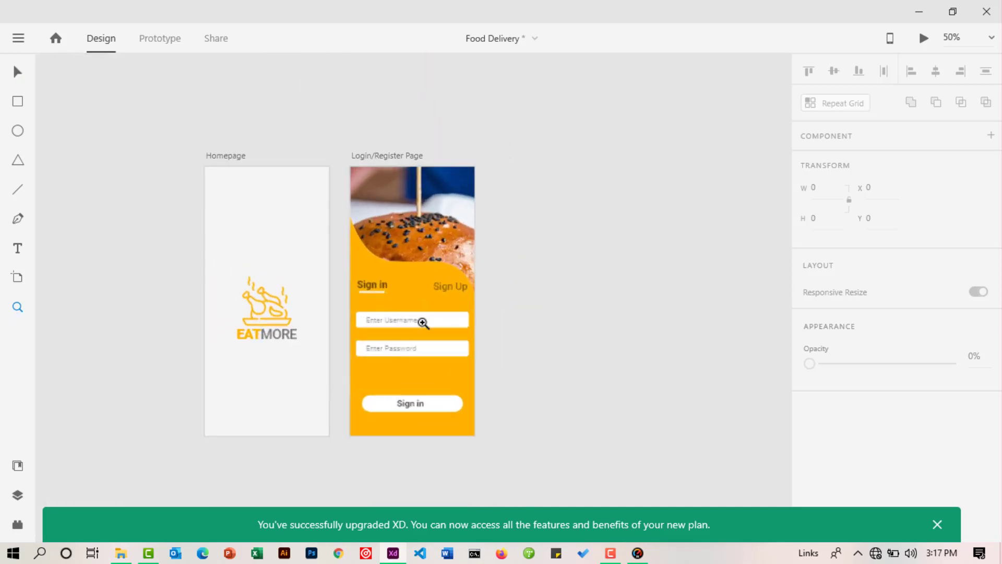
pyautogui.click(423, 322)
pyautogui.keyDown('alt'); pyautogui.click(423, 322); pyautogui.keyUp('alt')
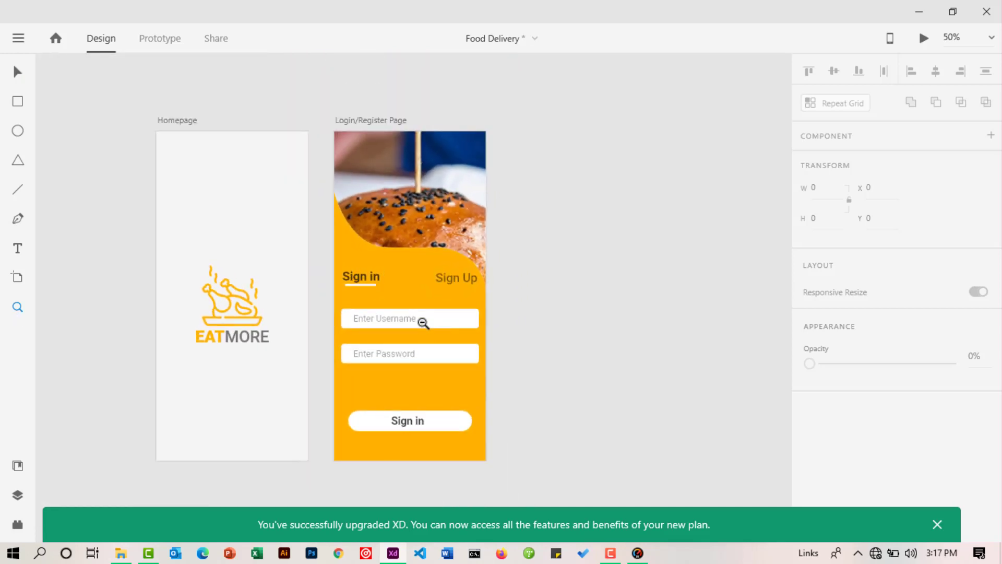
pyautogui.scroll(-3, 423, 322)
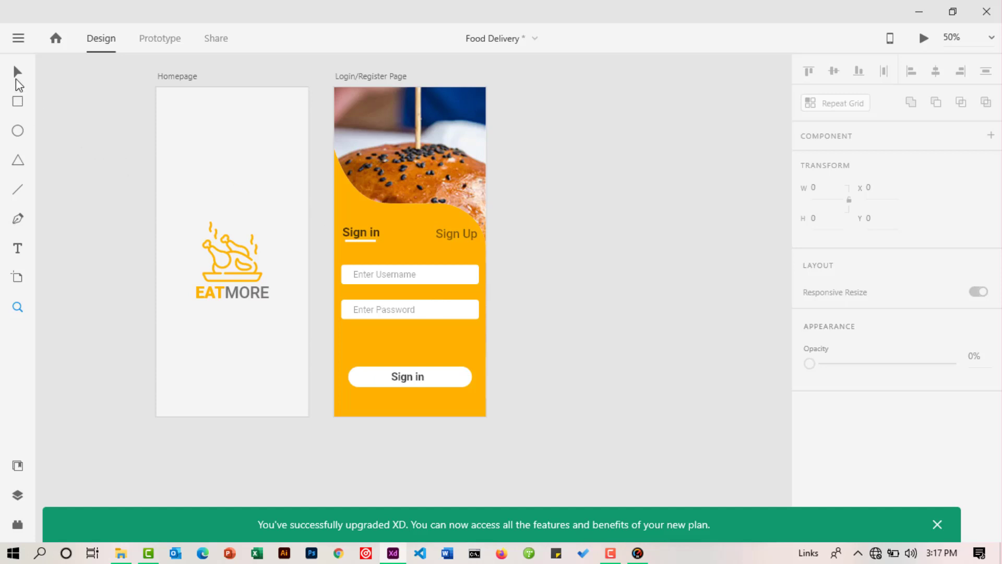
pyautogui.click(18, 73)
pyautogui.scroll(-2, 524, 265)
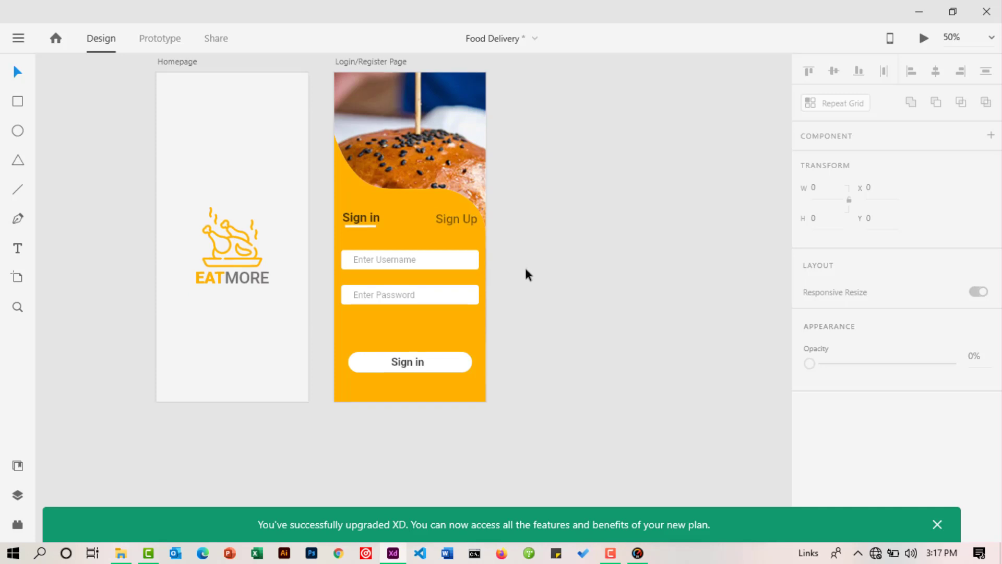
pyautogui.click(405, 351)
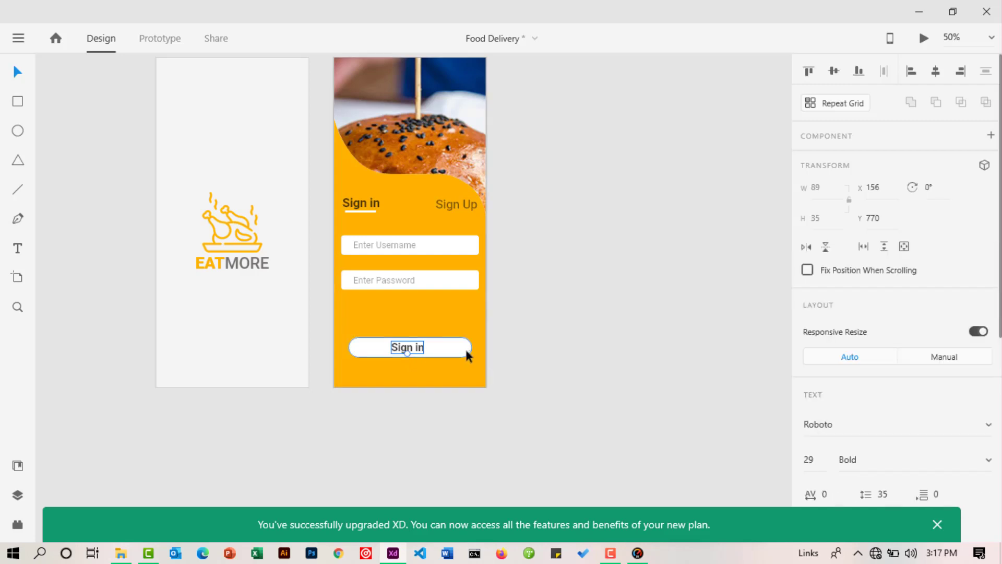
pyautogui.keyDown('shift'); pyautogui.click(459, 347); pyautogui.keyUp('shift')
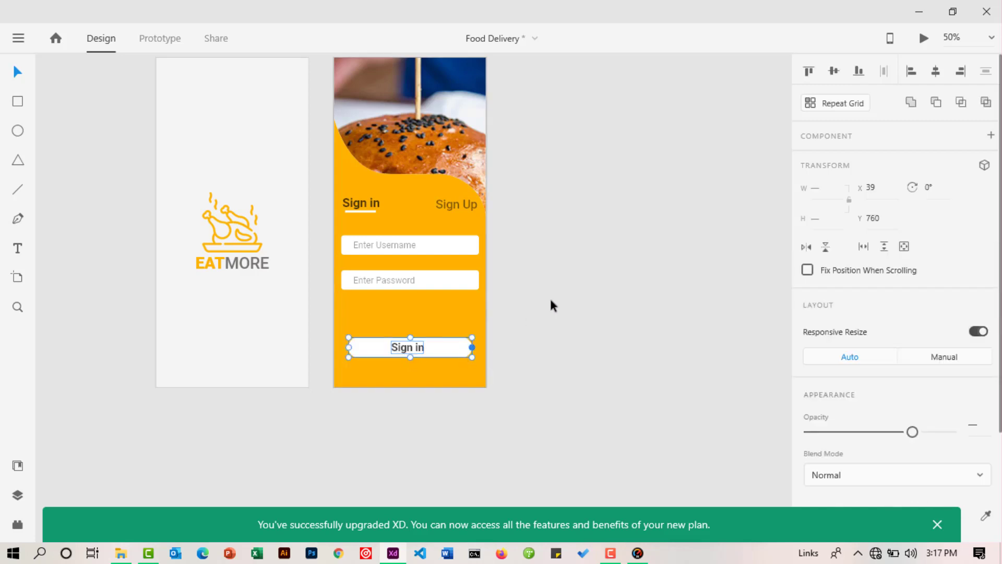
pyautogui.click(991, 136)
pyautogui.click(632, 267)
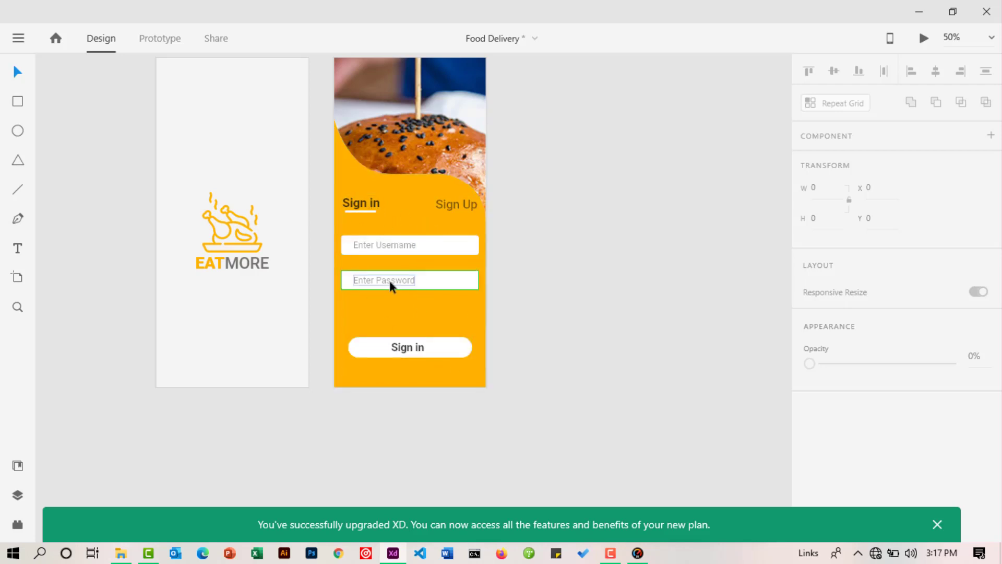
# Combine all Login/Register Page layers from Component 4 – 2 through Container into one component and check it in the document assets.
pyautogui.click(17, 495)
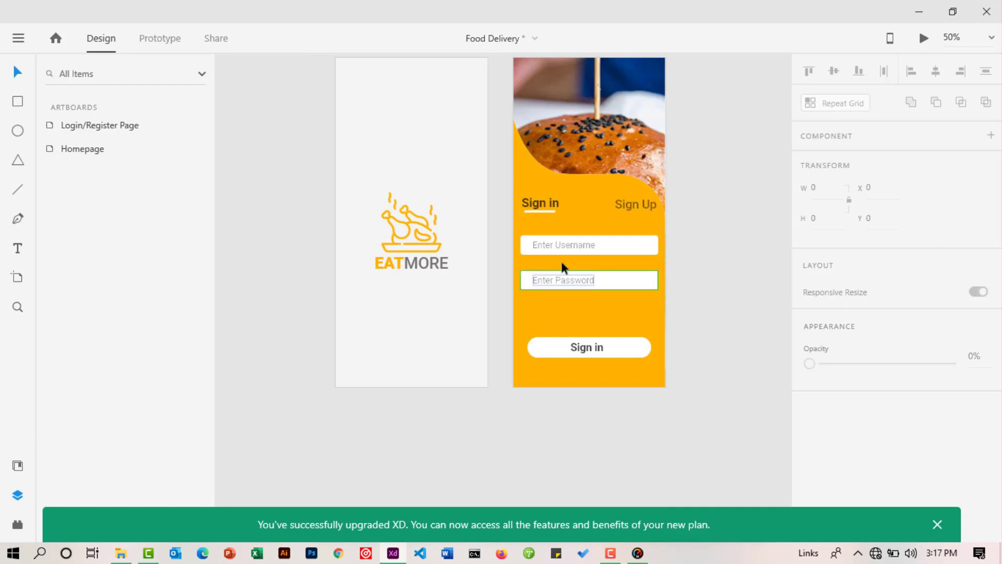
pyautogui.click(52, 127)
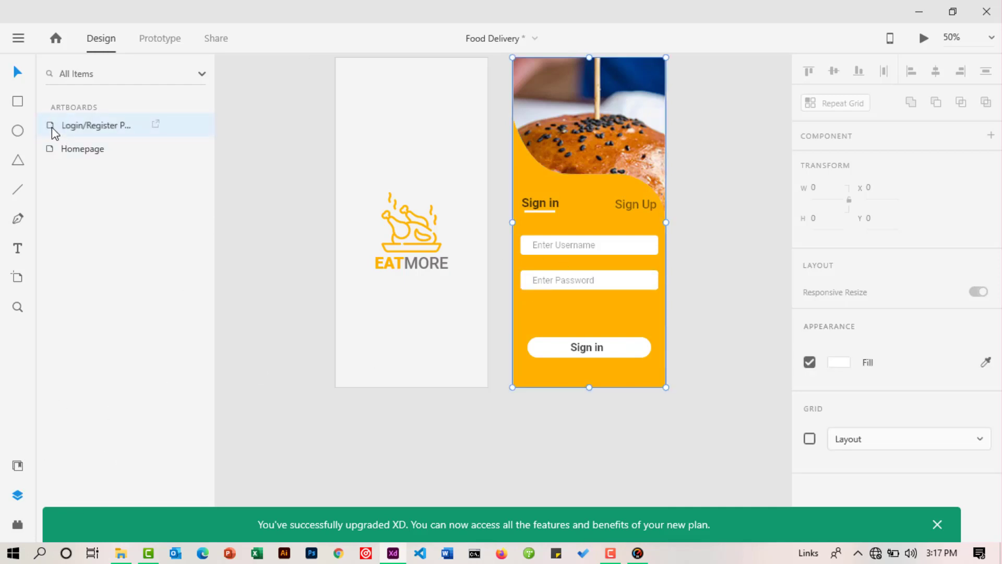
pyautogui.click(569, 275)
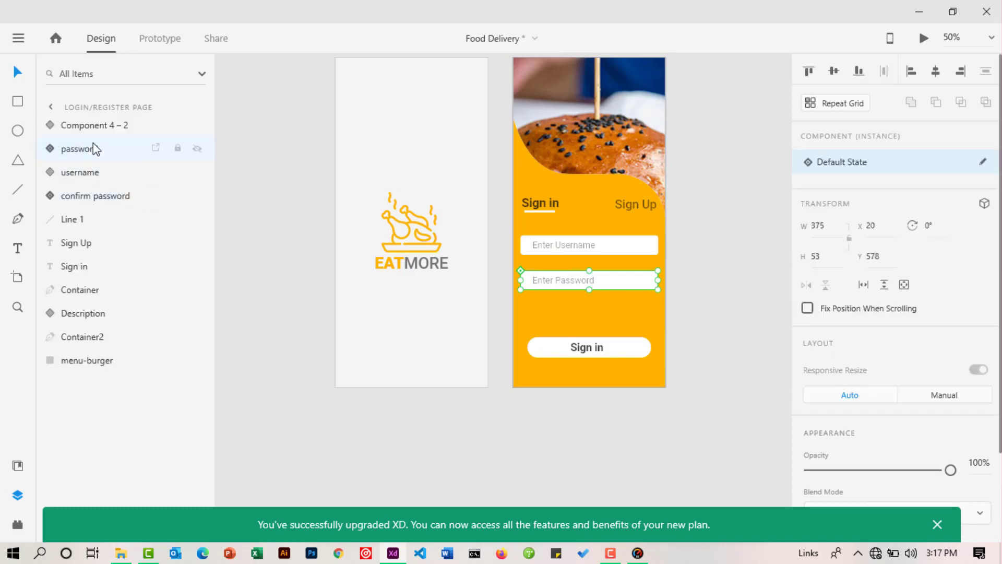
pyautogui.click(81, 293)
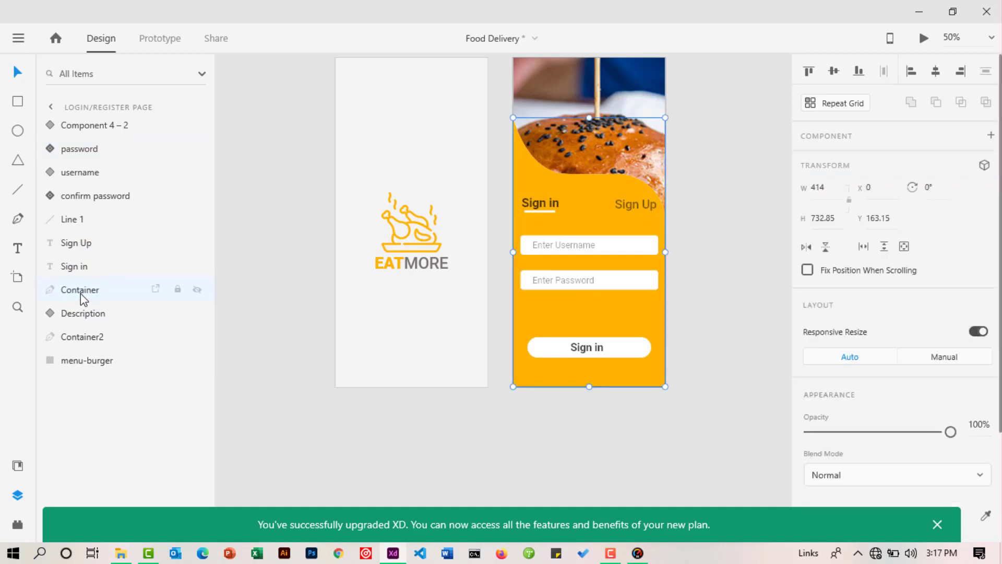
pyautogui.keyDown('shift'); pyautogui.click(76, 125); pyautogui.keyUp('shift')
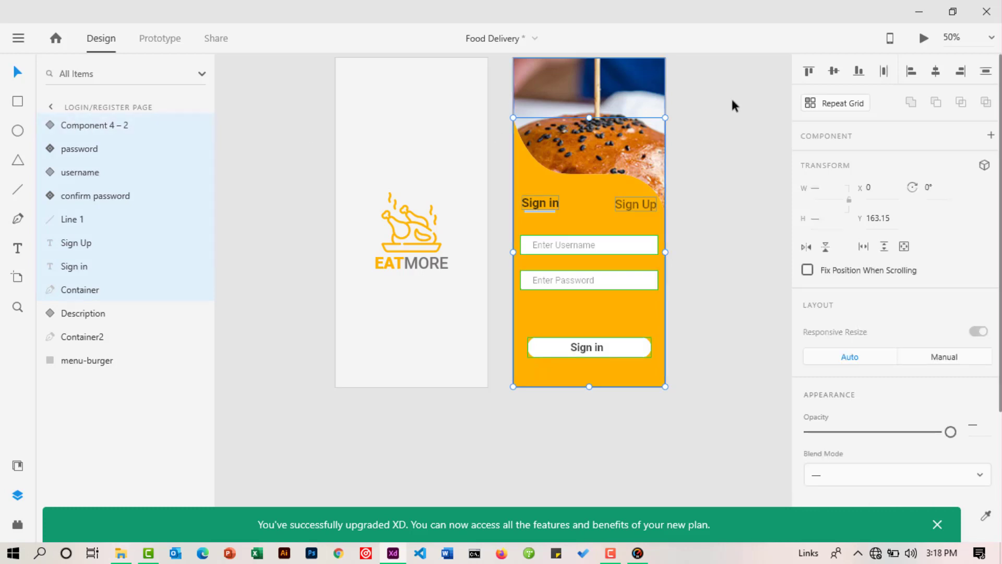
pyautogui.click(991, 137)
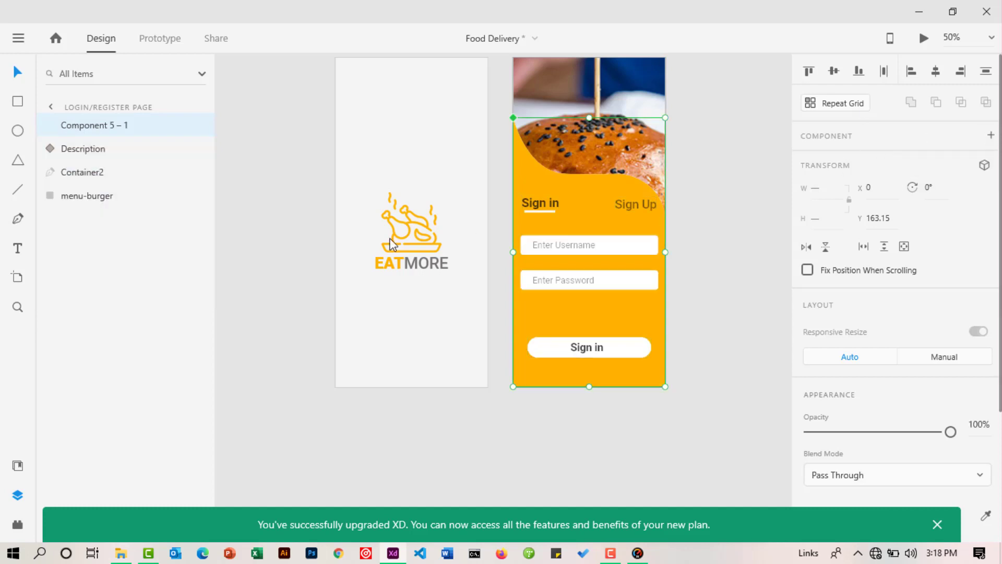
pyautogui.click(19, 463)
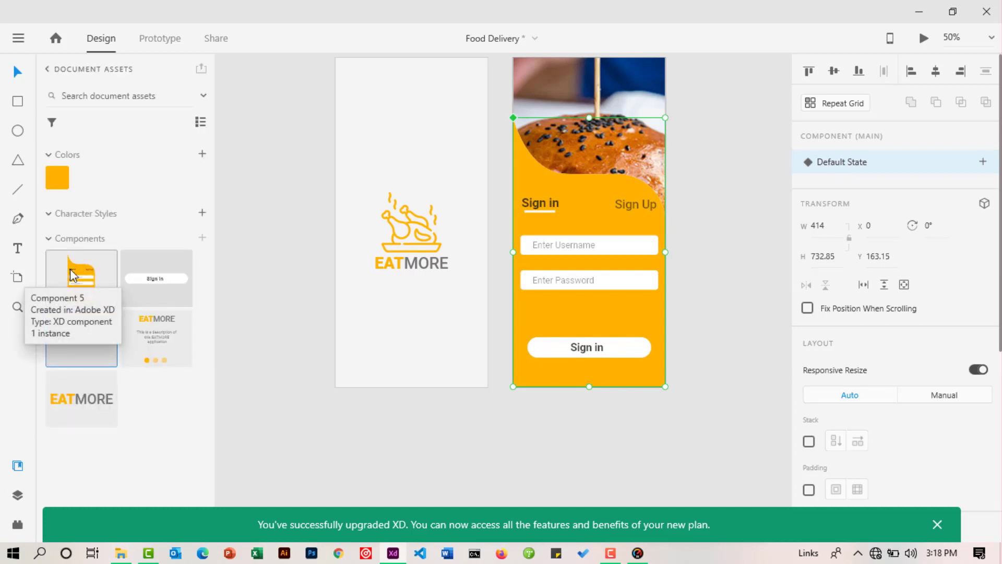
# Move the orange sign-in component straight down to Y 679.15, exposing the EATMORE description, and hide the document assets.
pyautogui.click(556, 234)
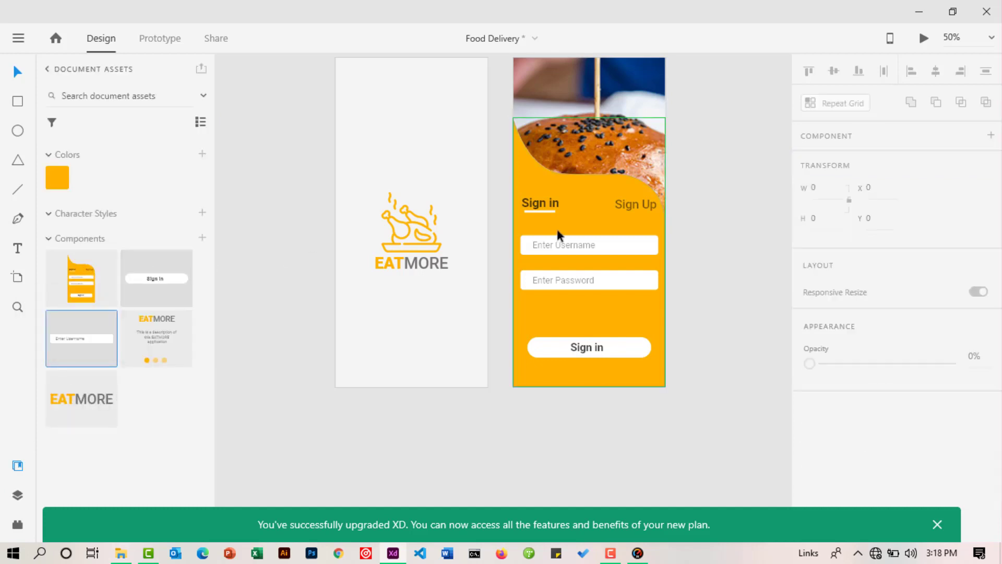
pyautogui.moveTo(557, 234); pyautogui.dragTo(559, 415)
pyautogui.scroll(-4, 597, 291)
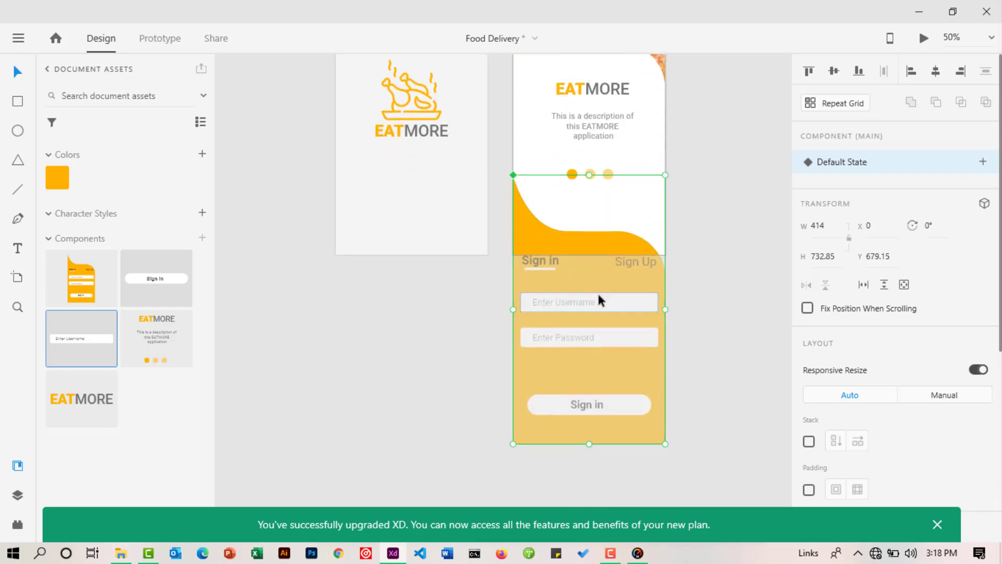
pyautogui.click(18, 464)
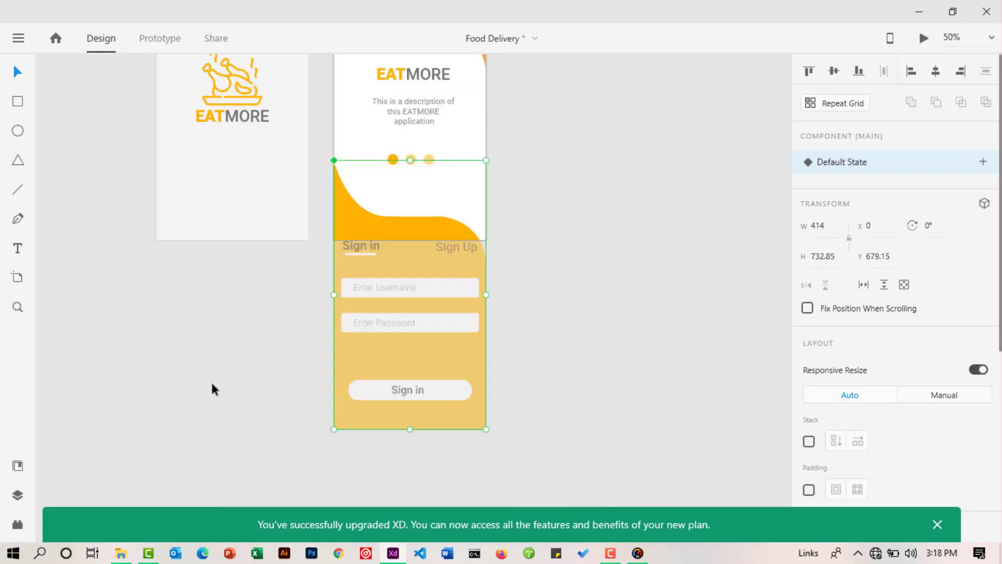
# Inside the orange component, move the username and password fields down together to Y 1073.
pyautogui.doubleClick(390, 321)
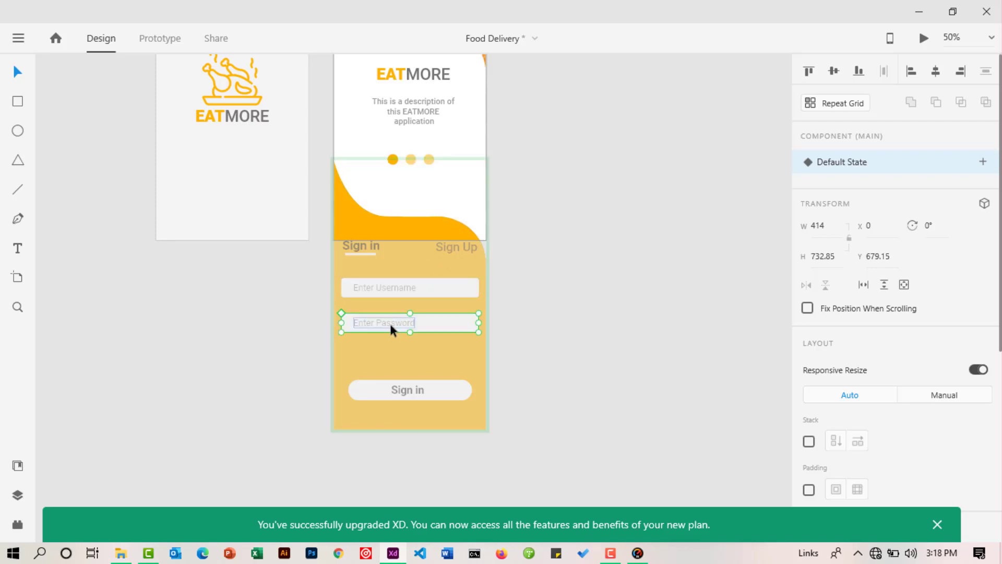
pyautogui.keyDown('shift'); pyautogui.click(386, 292); pyautogui.keyUp('shift')
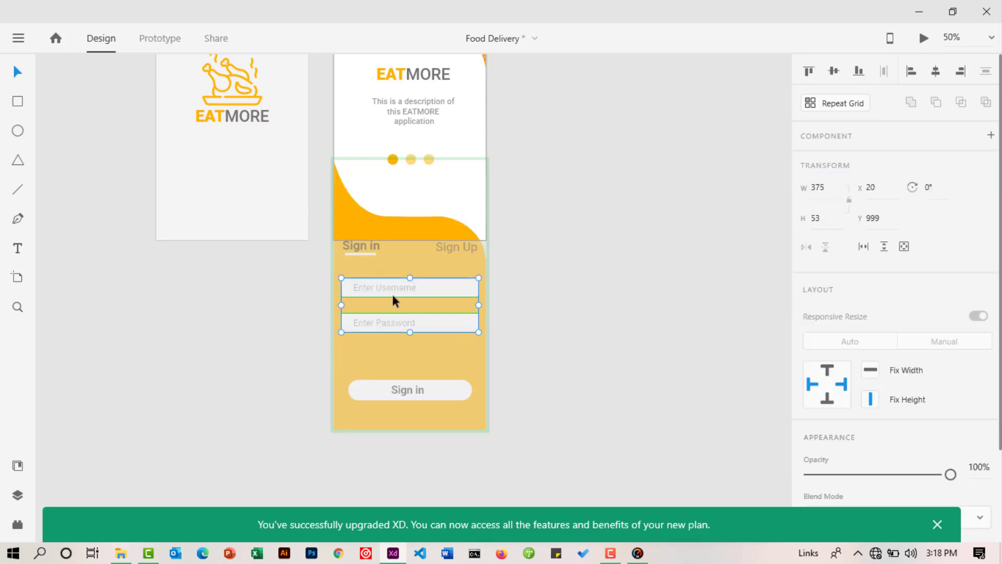
pyautogui.moveTo(393, 296); pyautogui.dragTo(393, 319)
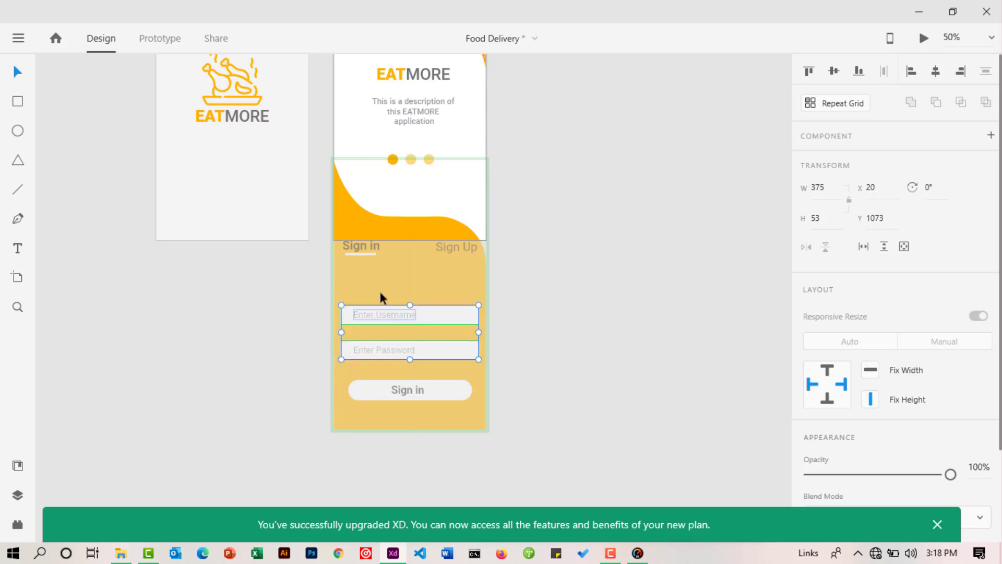
# Lower the white underline to about Y 1018 and move the Sign Up heading down to just above the username field.
pyautogui.click(359, 252)
pyautogui.moveTo(360, 255); pyautogui.dragTo(361, 288)
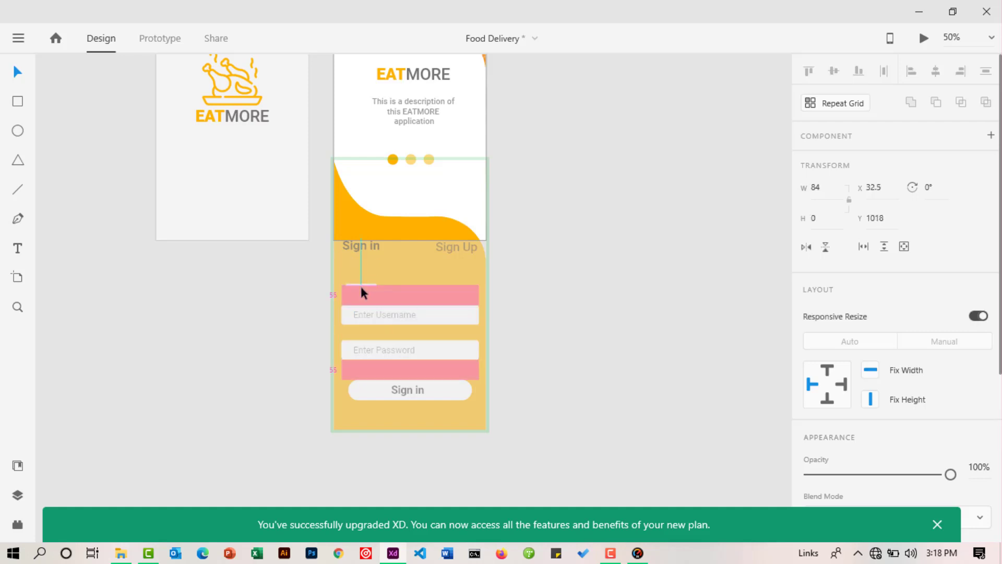
pyautogui.click(442, 245)
pyautogui.moveTo(443, 242); pyautogui.dragTo(442, 279)
pyautogui.hotkey('ctrl', 'b')
# Move the Sign in heading up to the middle of the orange area that remains inside the artboard.
pyautogui.click(368, 245)
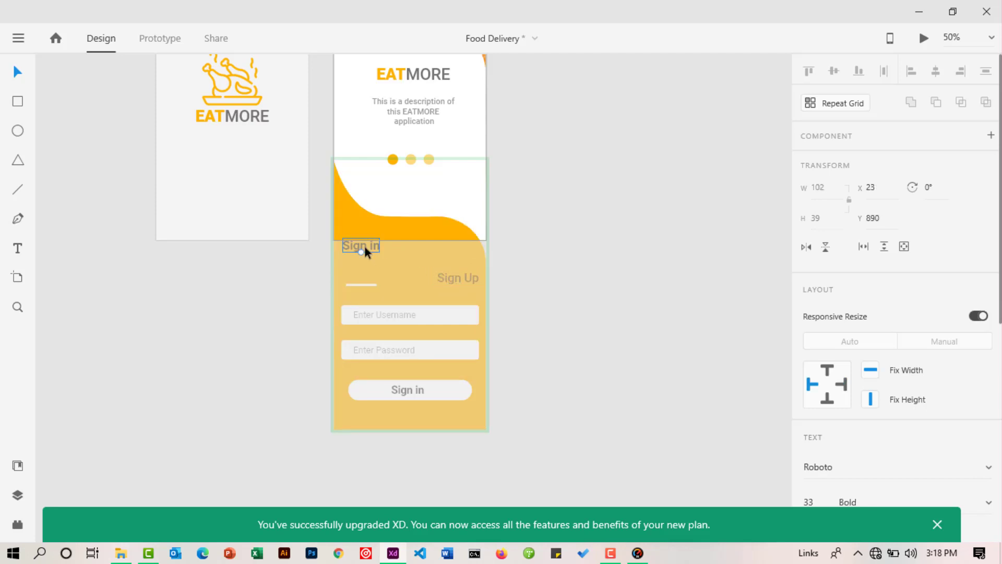
pyautogui.moveTo(364, 246); pyautogui.dragTo(411, 228)
pyautogui.click(545, 232)
# Raise the whole orange sign-in component to Y 649.15, keeping its horizontal position.
pyautogui.click(352, 223)
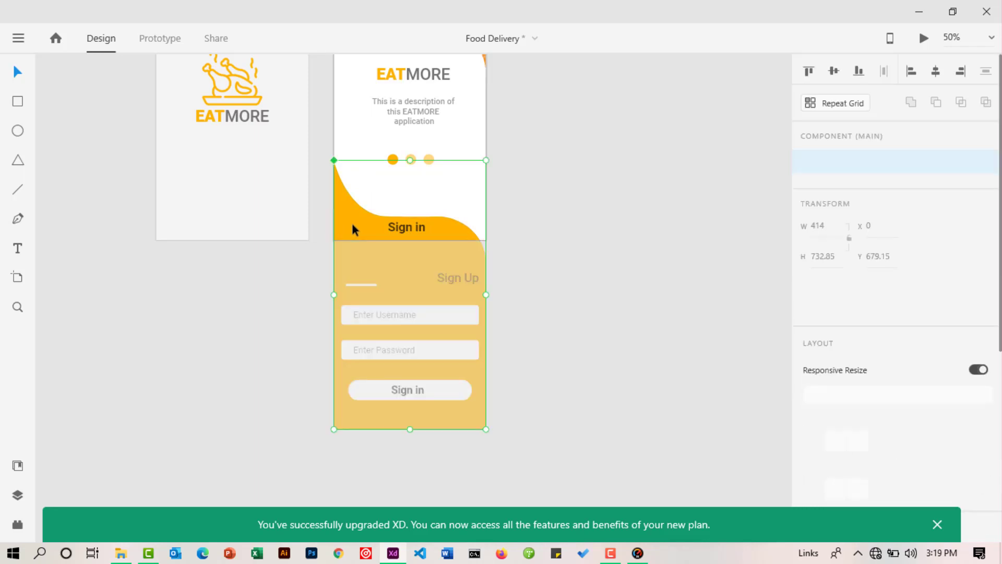
pyautogui.moveTo(352, 220); pyautogui.dragTo(352, 214)
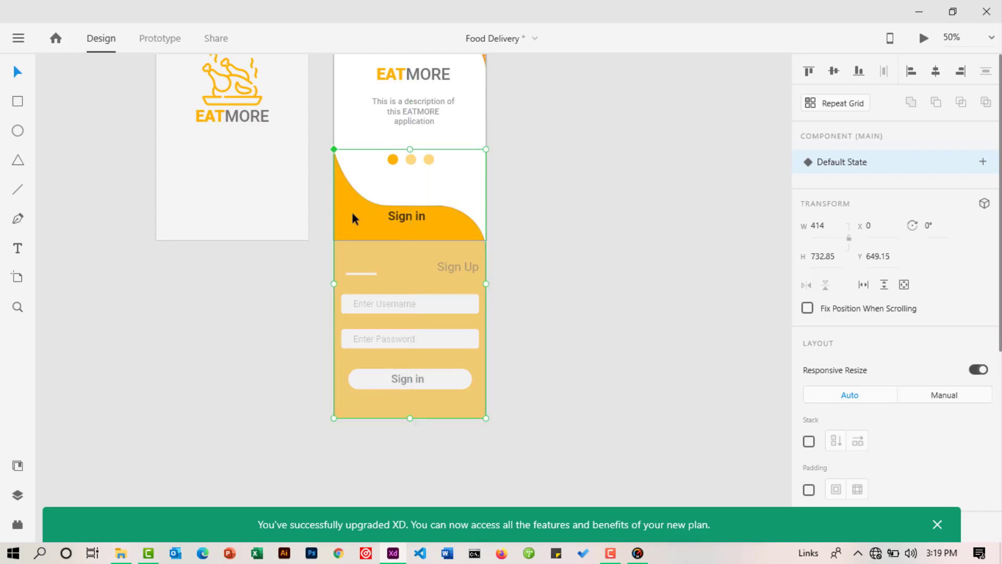
pyautogui.click(540, 229)
# Center the Sign in heading horizontally on the orange component at X 156, Y 828.
pyautogui.click(399, 217)
pyautogui.doubleClick(399, 217)
pyautogui.moveTo(400, 219); pyautogui.dragTo(402, 227)
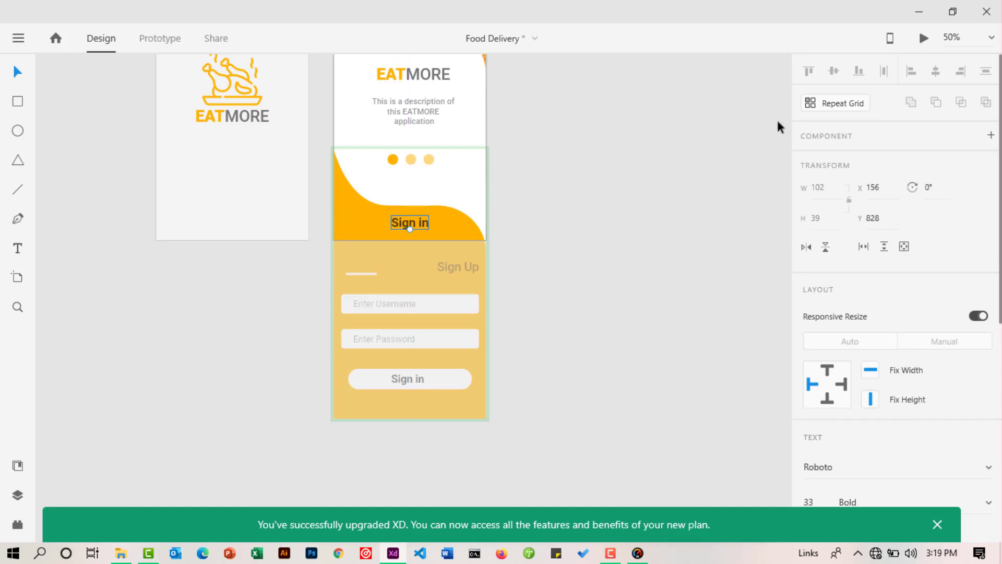
pyautogui.click(553, 197)
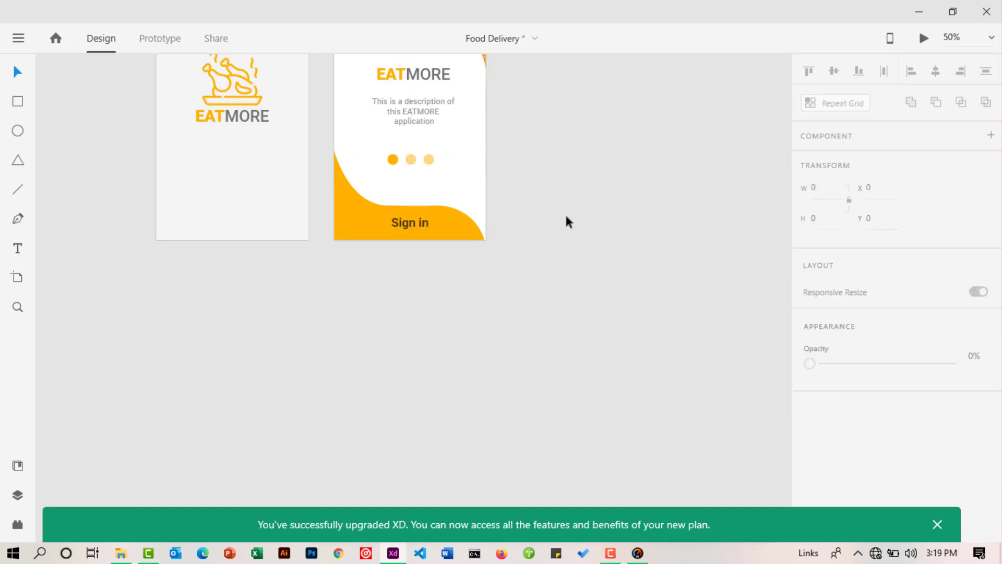
# Examine the Login/Register Page layout and the sign-in component's contents inside and below the artboard.
pyautogui.scroll(3, 566, 217)
pyautogui.scroll(4, 568, 222)
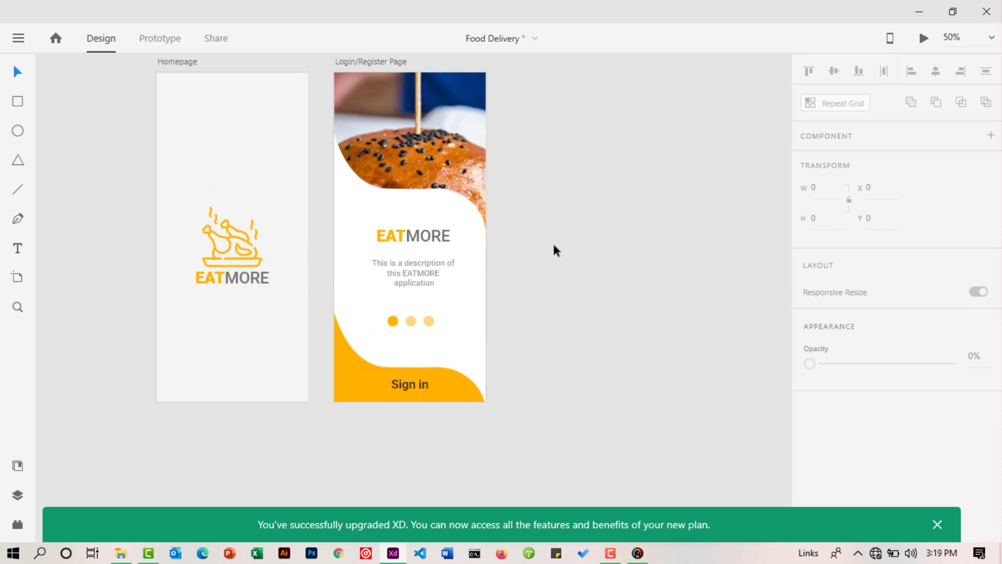
pyautogui.scroll(-2, 556, 251)
pyautogui.scroll(4, 553, 245)
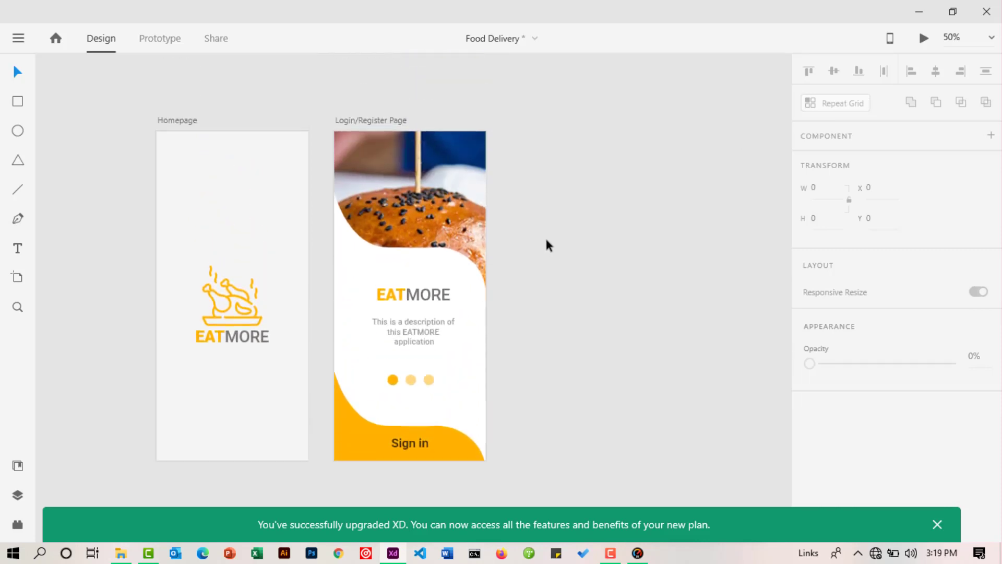
pyautogui.scroll(-1, 545, 236)
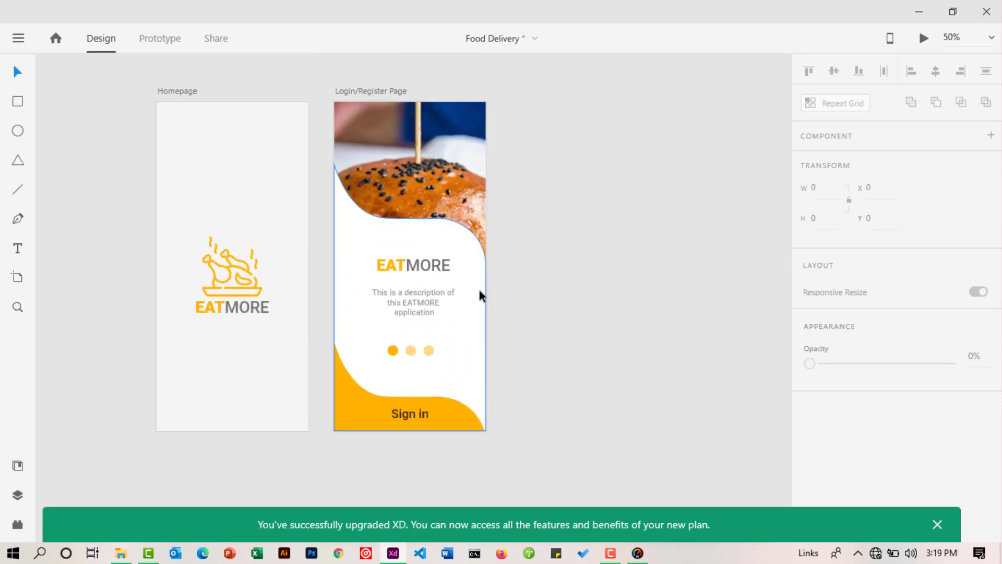
pyautogui.scroll(-1, 490, 295)
pyautogui.scroll(-1, 494, 297)
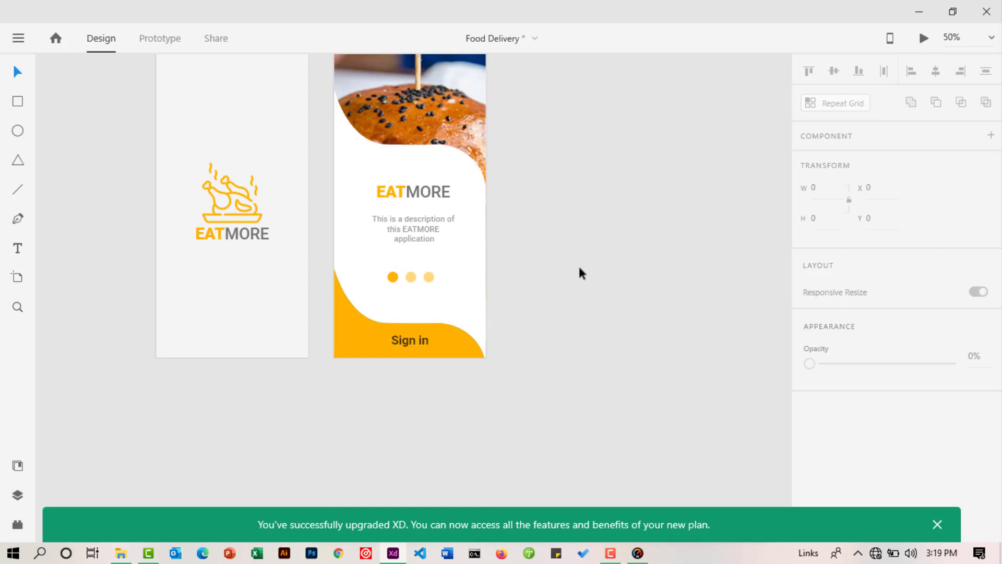
pyautogui.scroll(-1, 548, 277)
pyautogui.click(390, 302)
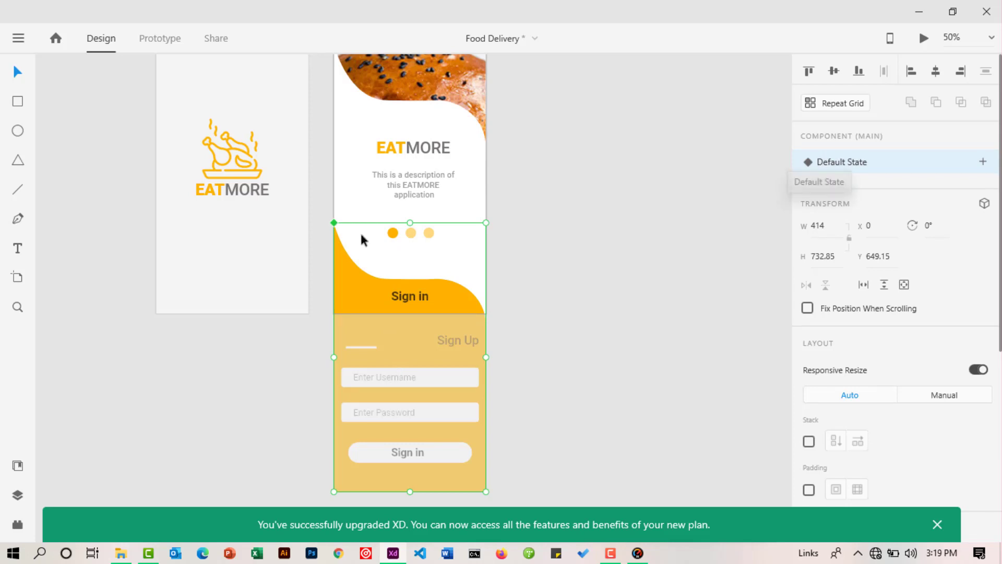
pyautogui.click(522, 193)
pyautogui.scroll(2, 412, 189)
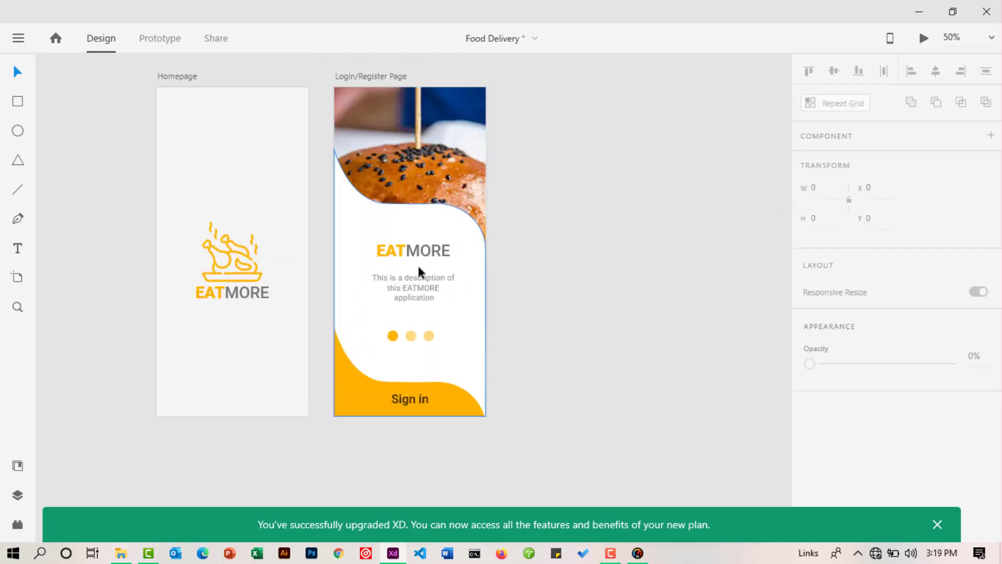
pyautogui.scroll(-1, 410, 303)
pyautogui.click(395, 356)
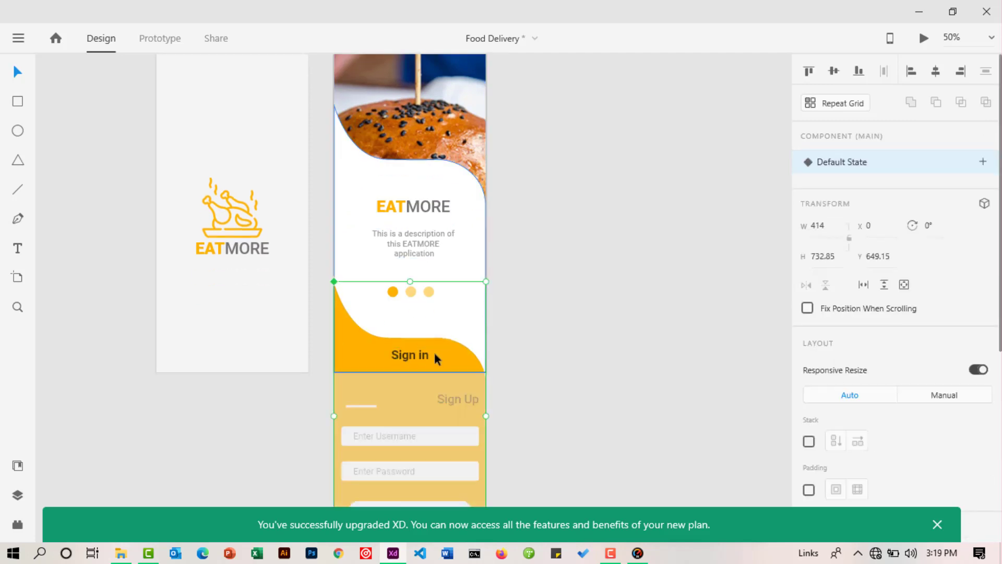
pyautogui.scroll(-2, 398, 416)
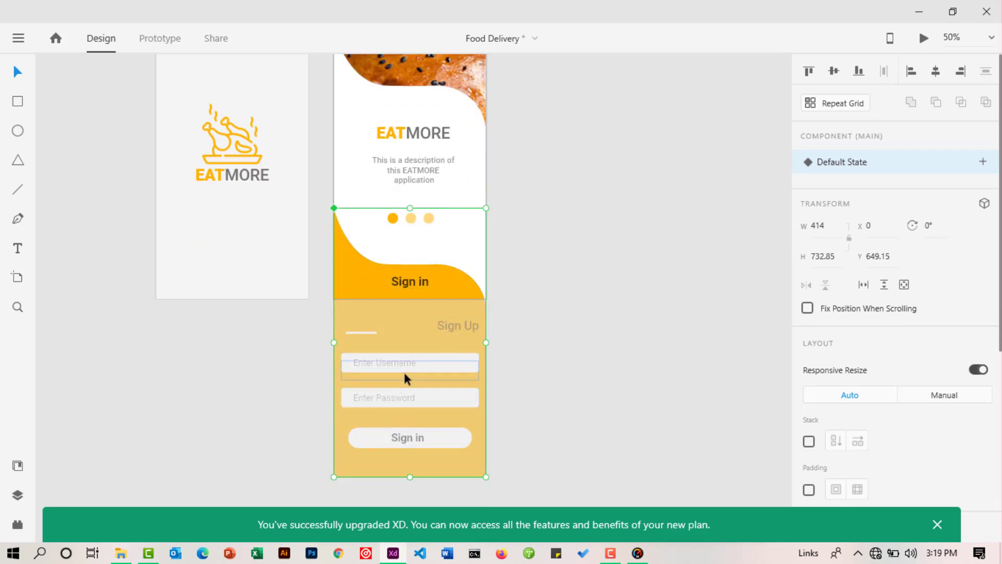
pyautogui.scroll(1, 400, 368)
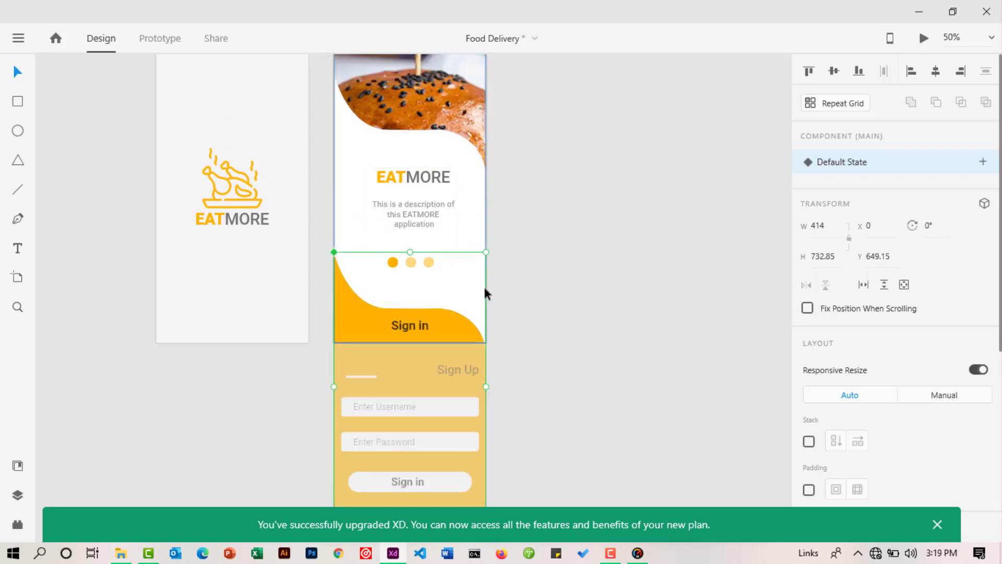
# Add a new state named "Sign in" to the orange sign-in component.
pyautogui.click(982, 164)
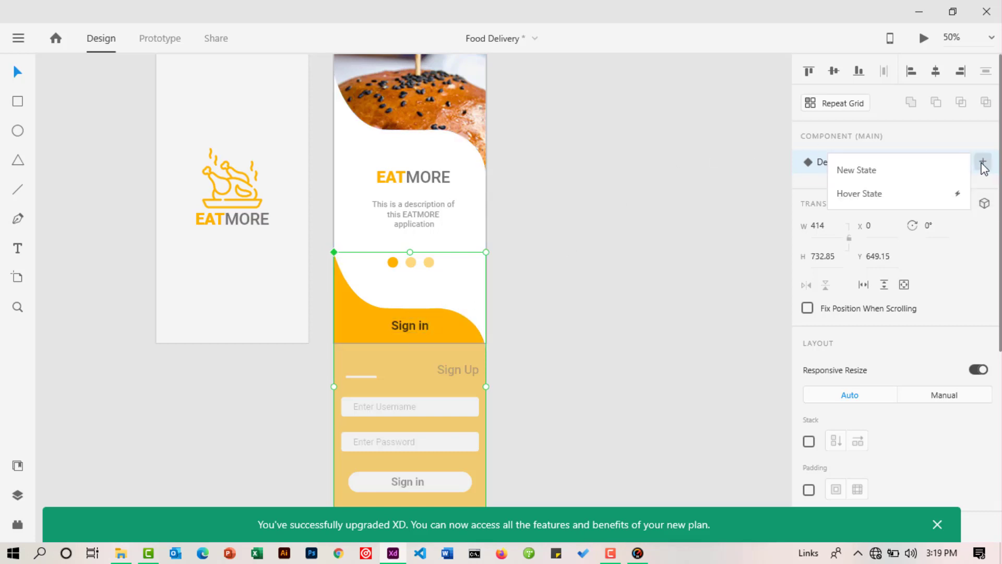
pyautogui.click(894, 171)
pyautogui.doubleClick(835, 185)
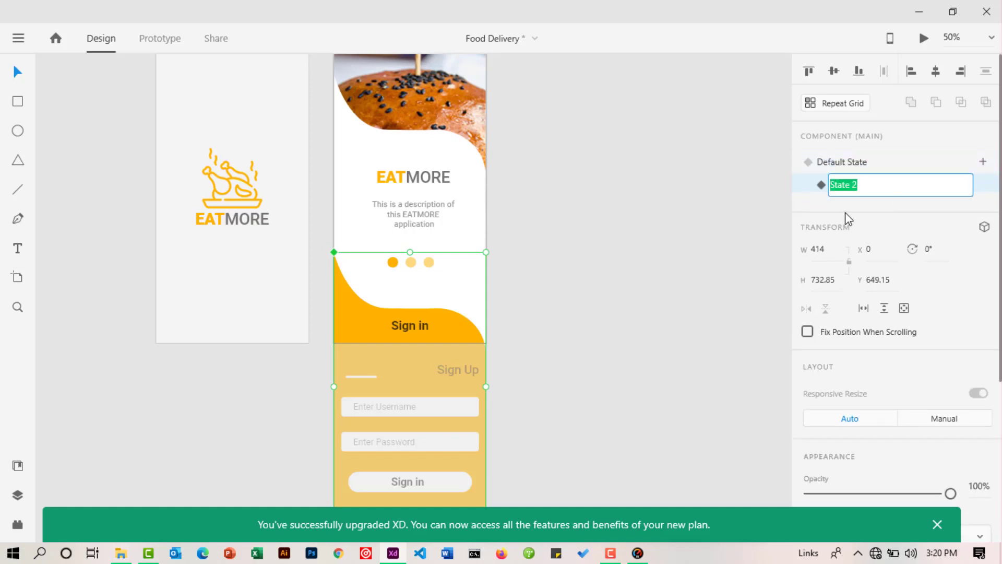
pyautogui.write('Sin')
pyautogui.write('ign In')
pyautogui.press('Return')
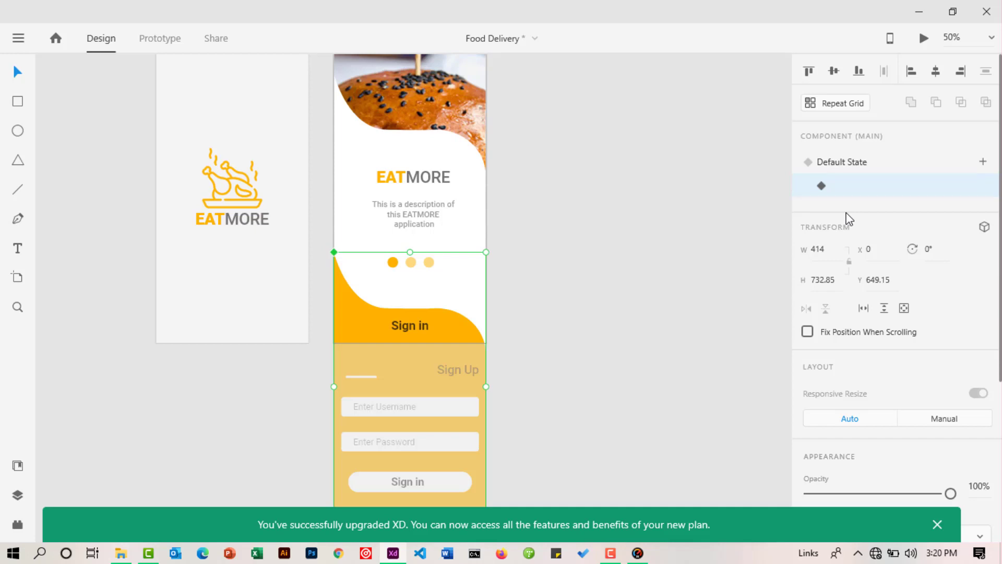
pyautogui.click(601, 270)
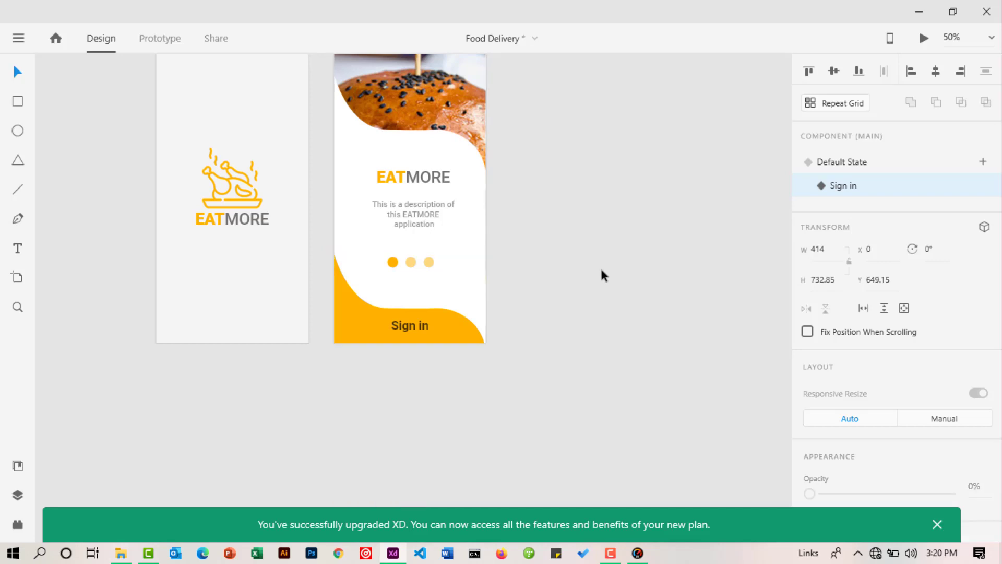
# In the Sign in state, raise all of the component's contents from Component 4 – 2 through Container straight up to Y 163.15.
pyautogui.click(377, 327)
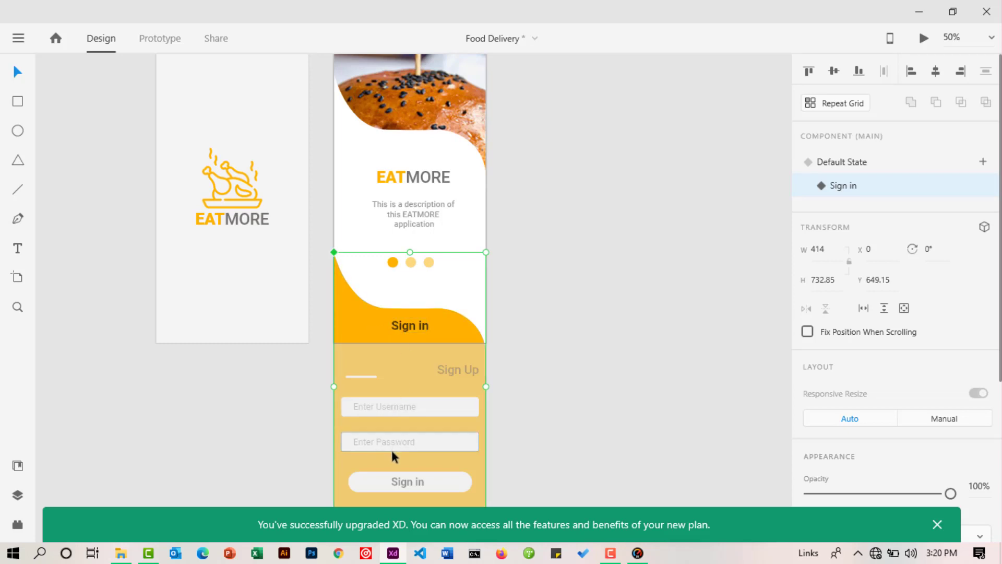
pyautogui.scroll(2, 402, 412)
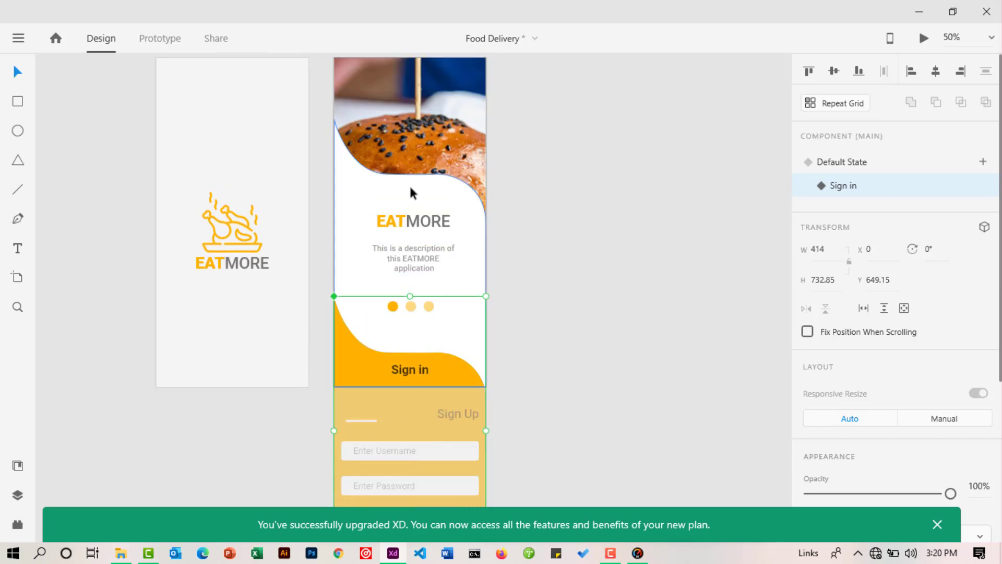
pyautogui.click(17, 495)
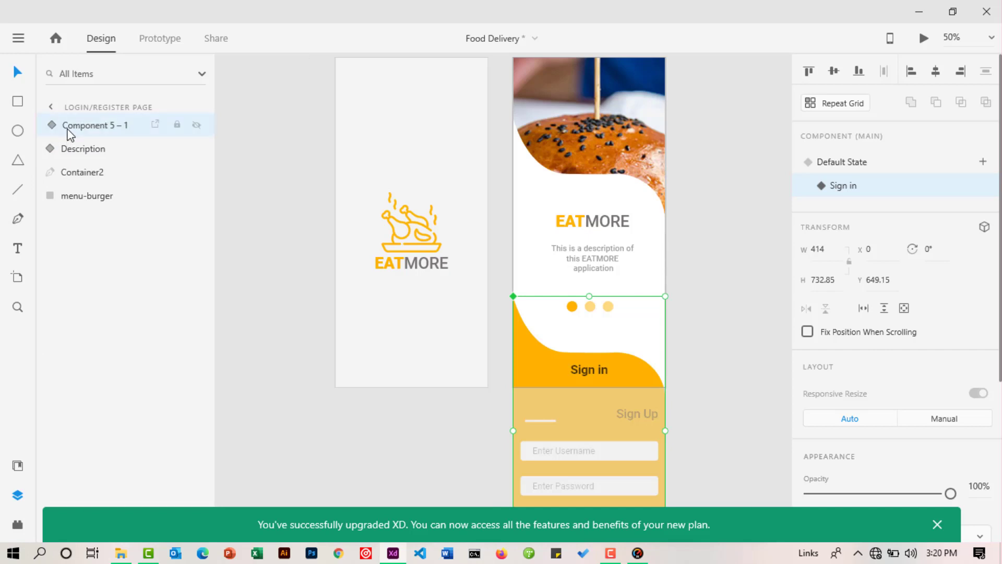
pyautogui.click(51, 125)
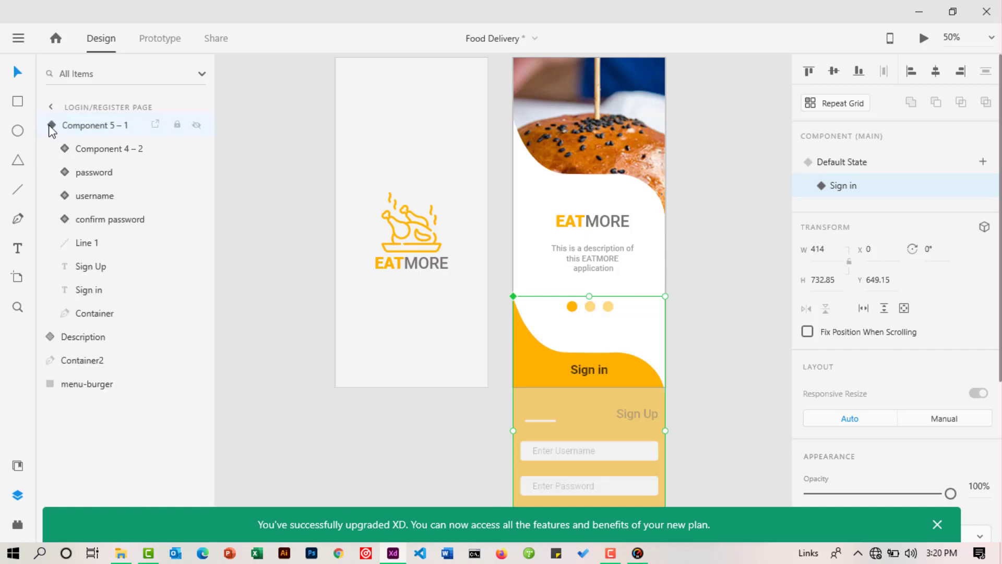
pyautogui.keyDown('shift'); pyautogui.click(84, 313); pyautogui.keyUp('shift')
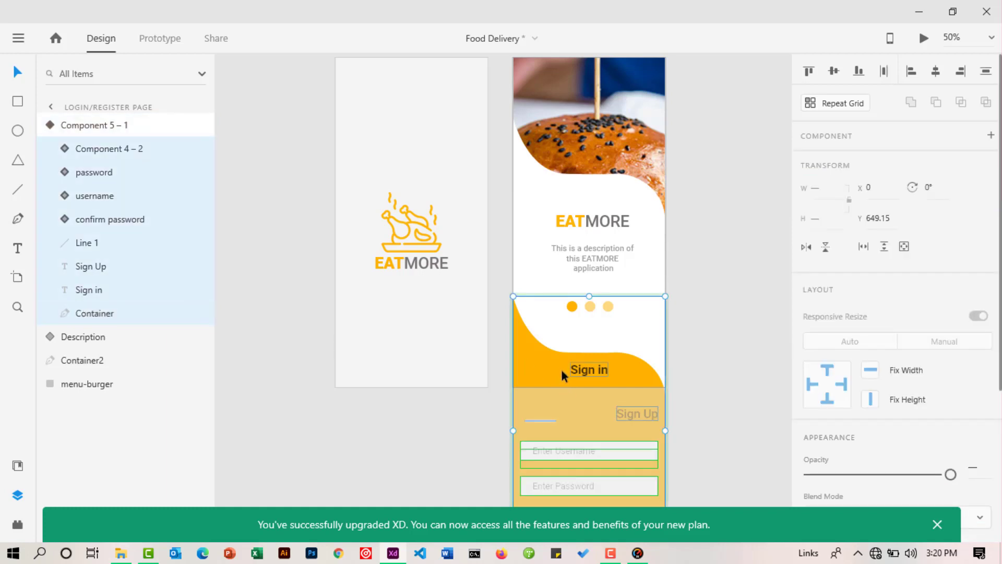
pyautogui.moveTo(561, 367); pyautogui.dragTo(561, 195)
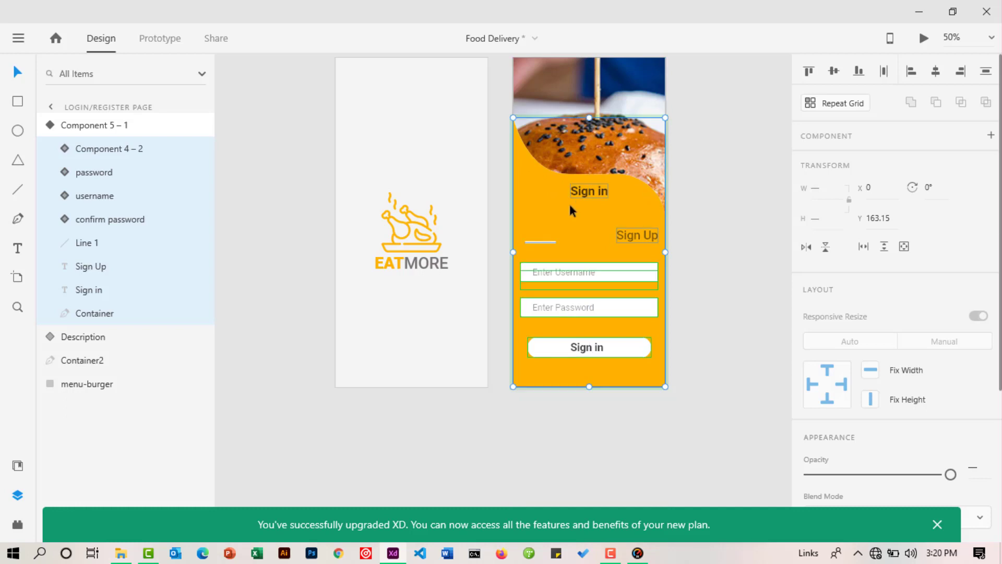
pyautogui.click(697, 193)
pyautogui.scroll(3, 686, 229)
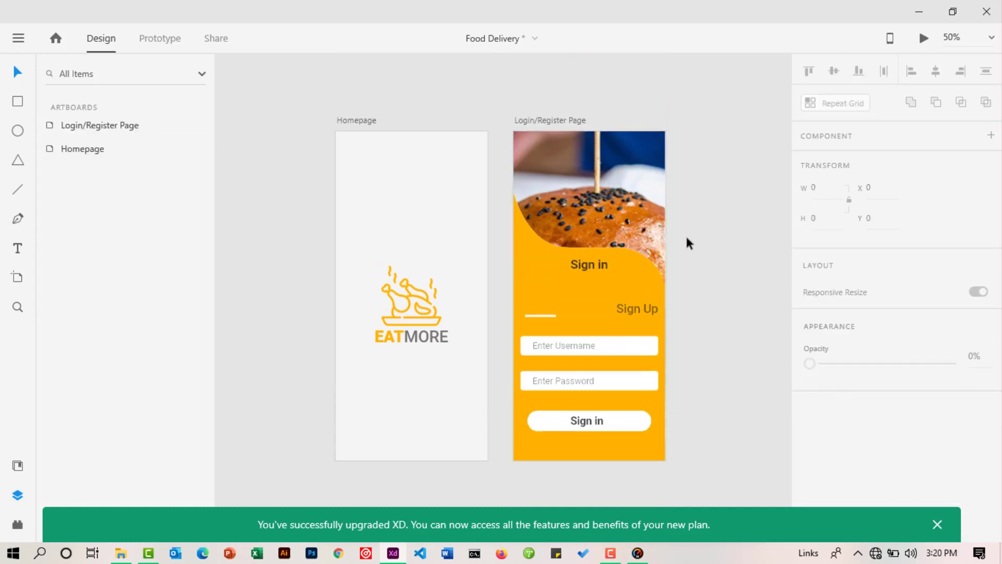
# Compare the component's Default State with its Sign in state, ending on the Sign in state.
pyautogui.click(586, 303)
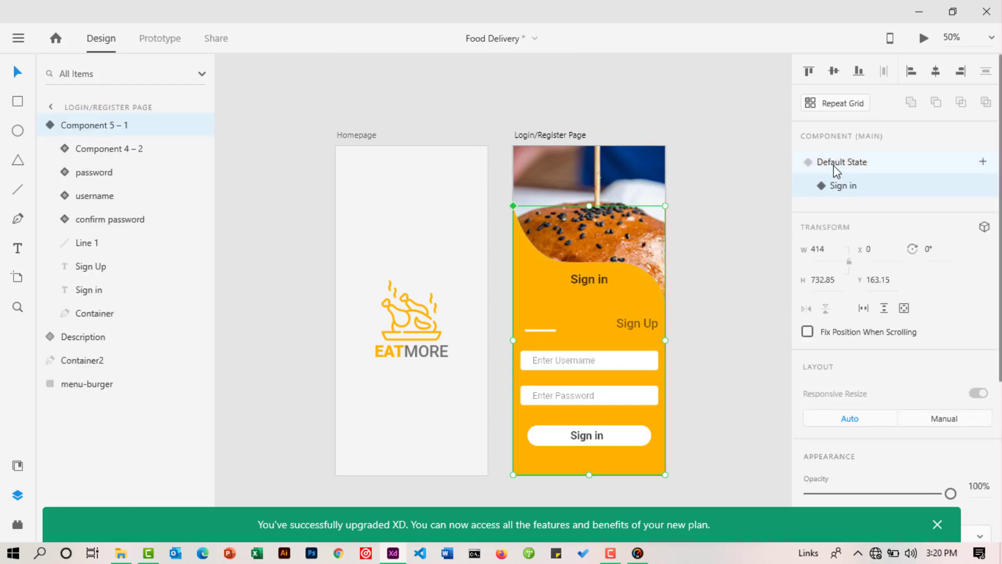
pyautogui.click(835, 166)
pyautogui.scroll(-2, 684, 303)
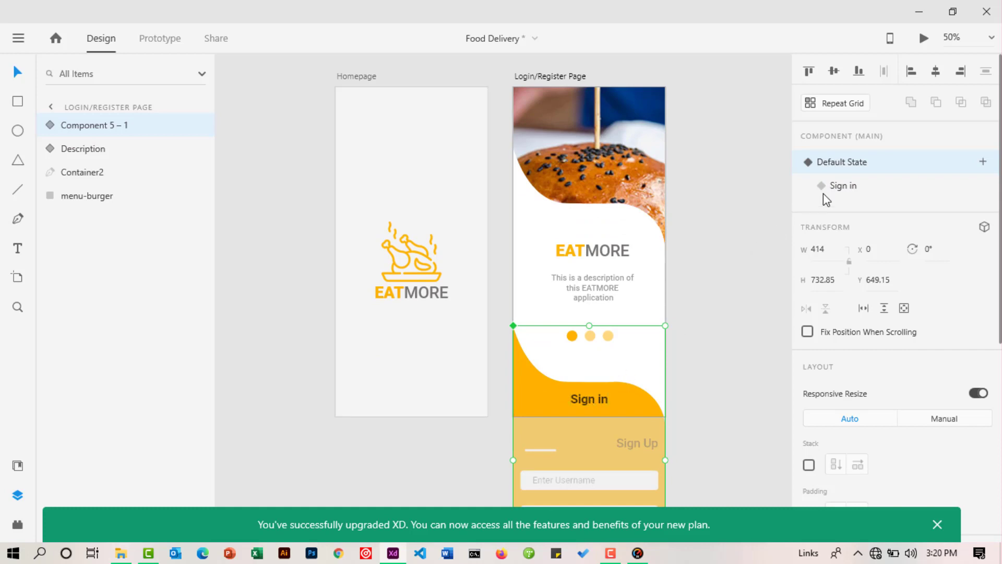
pyautogui.click(841, 187)
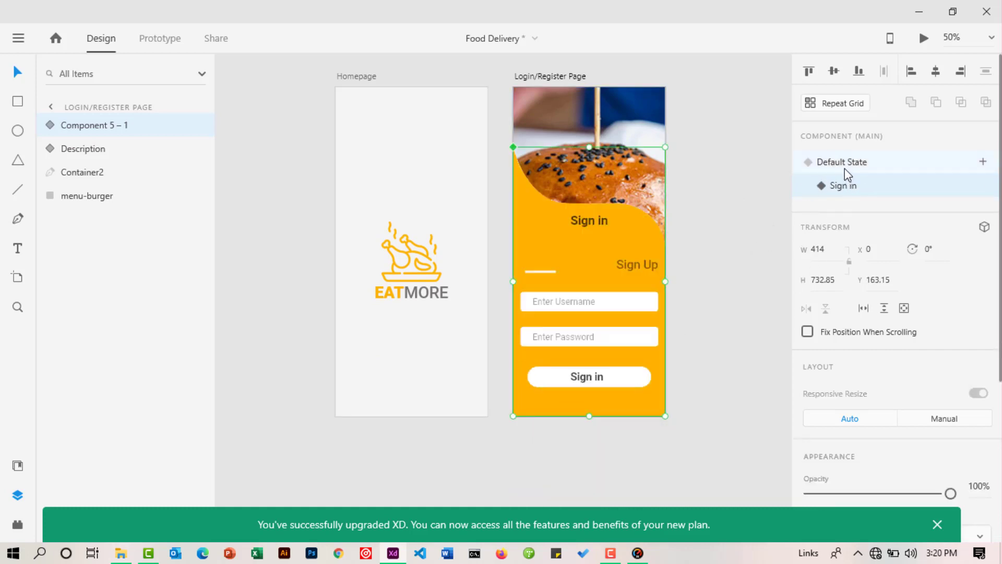
pyautogui.click(844, 168)
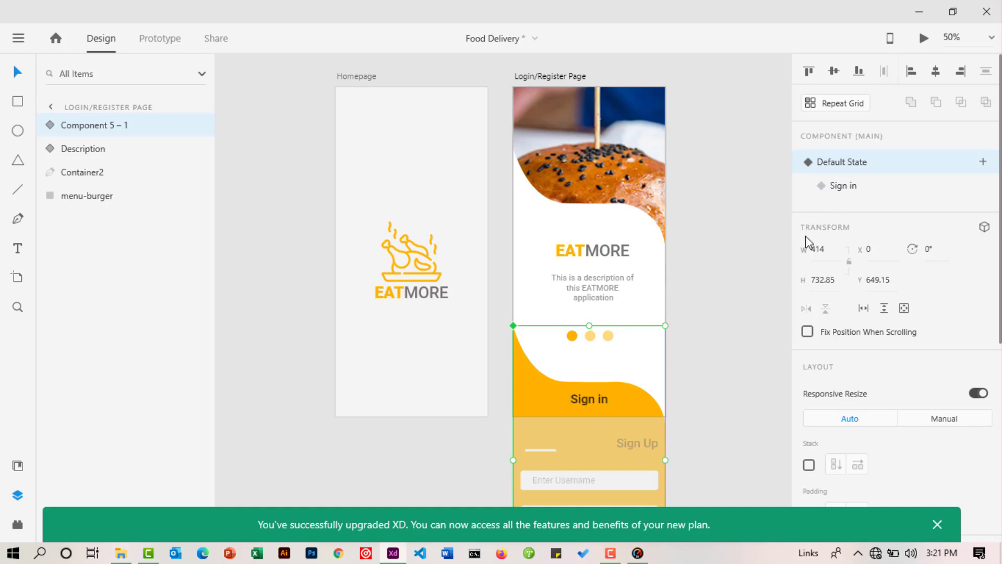
pyautogui.click(828, 186)
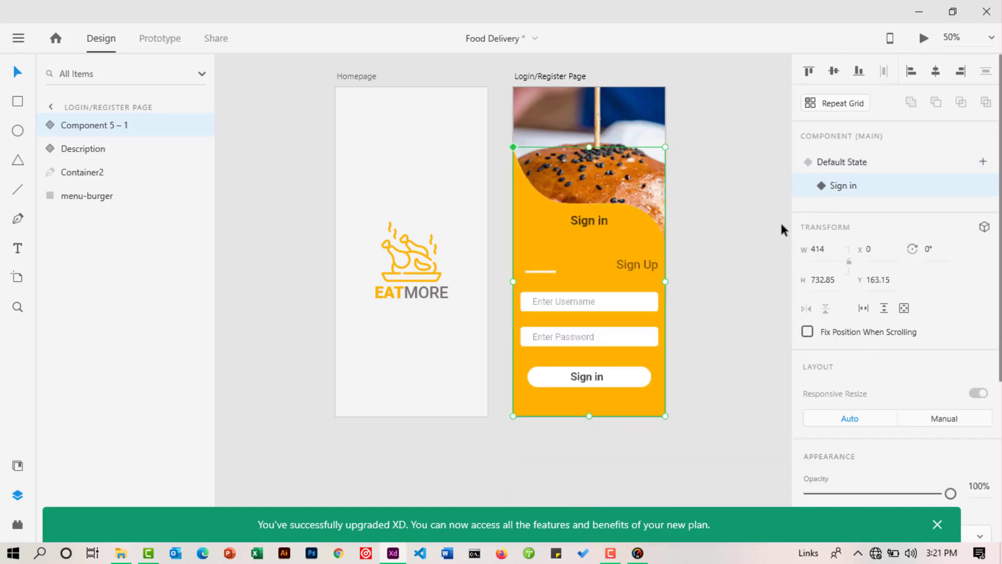
pyautogui.click(714, 248)
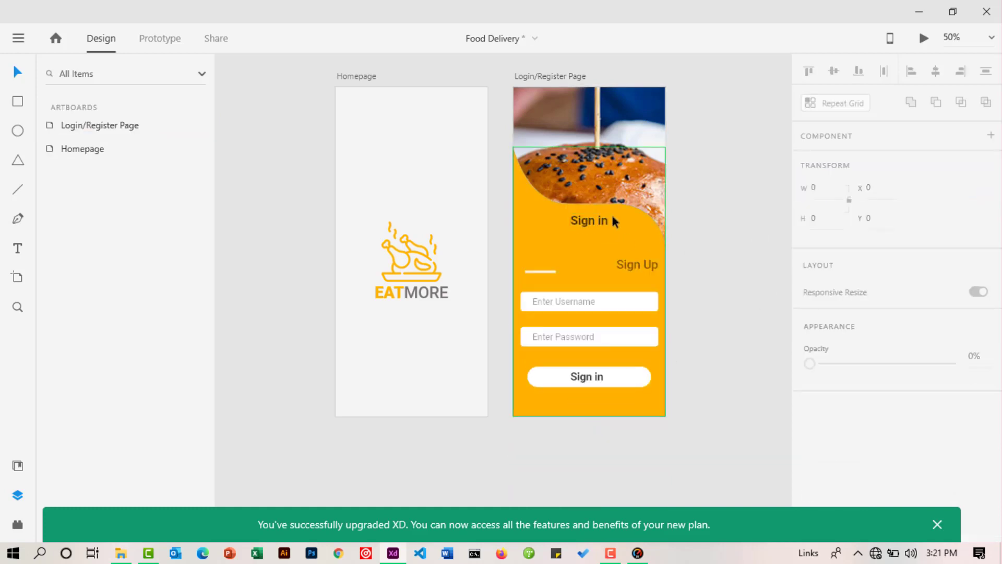
pyautogui.click(20, 497)
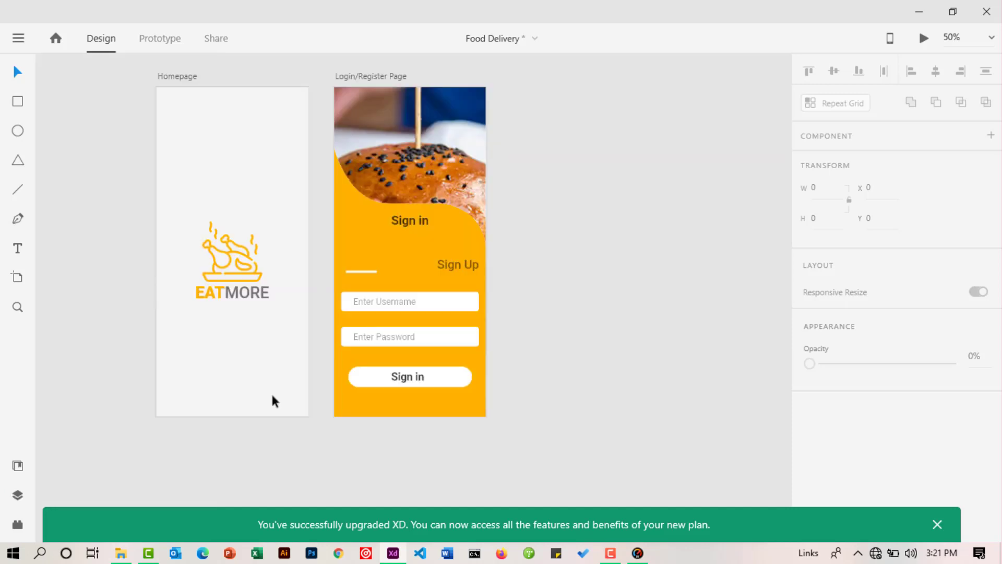
# Arrange the Sign in heading above its white underline at the artboard's left, and raise Sign Up to the same row at X 274, Y 370.
pyautogui.click(18, 307)
pyautogui.click(397, 290)
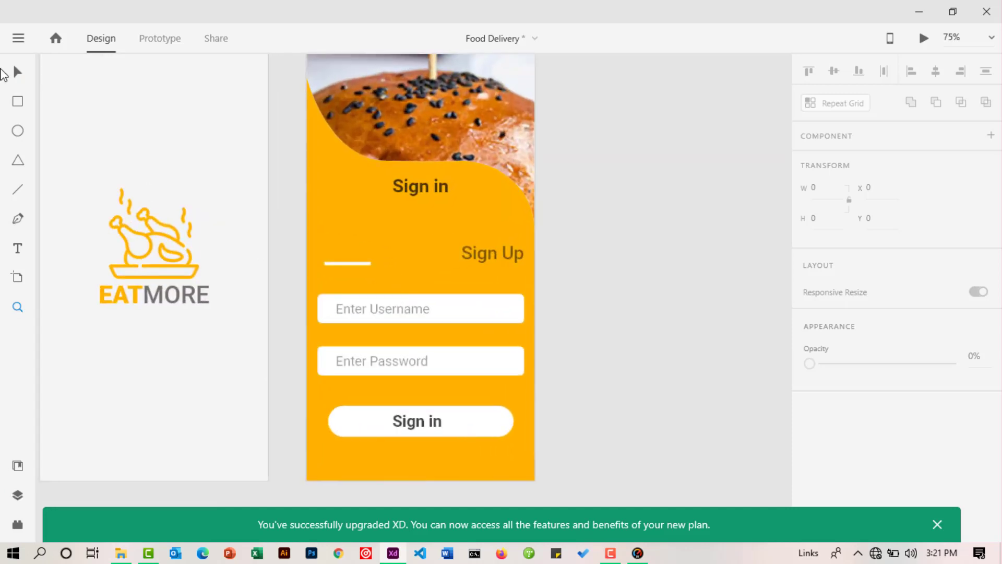
pyautogui.click(18, 72)
pyautogui.click(407, 189)
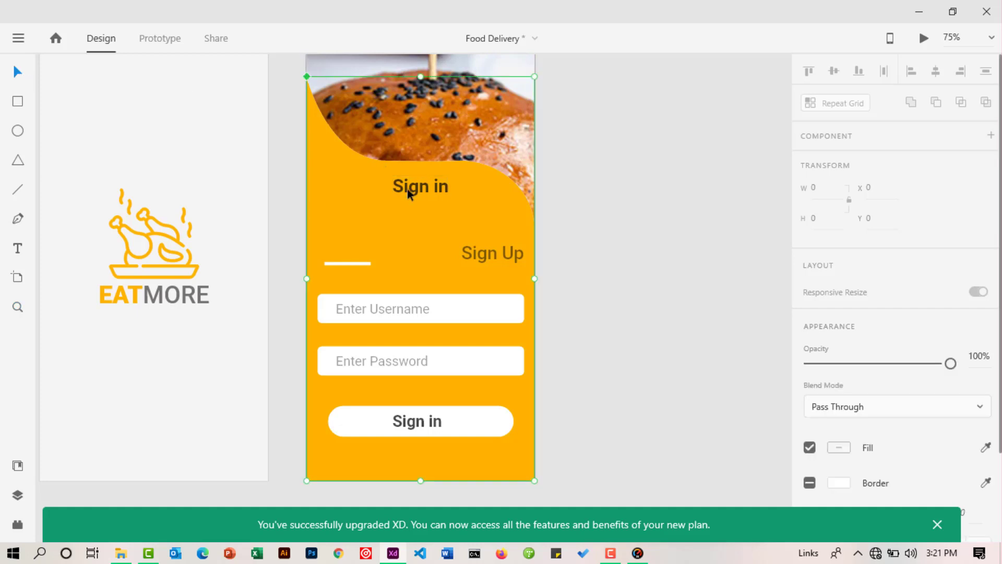
pyautogui.doubleClick(415, 189)
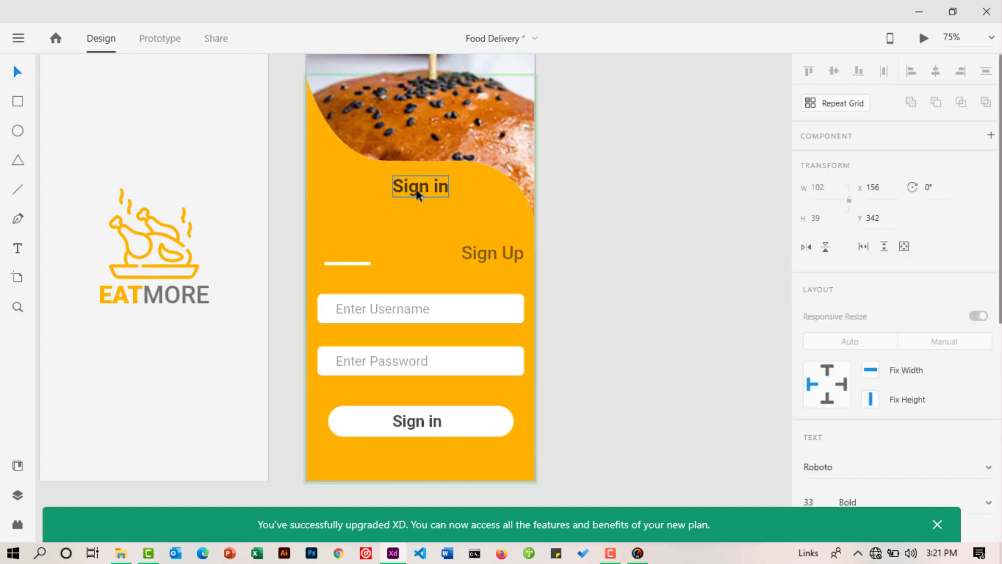
pyautogui.moveTo(416, 189); pyautogui.dragTo(338, 204)
pyautogui.click(336, 262)
pyautogui.moveTo(336, 262); pyautogui.dragTo(331, 215)
pyautogui.click(466, 256)
pyautogui.moveTo(466, 255); pyautogui.dragTo(462, 205)
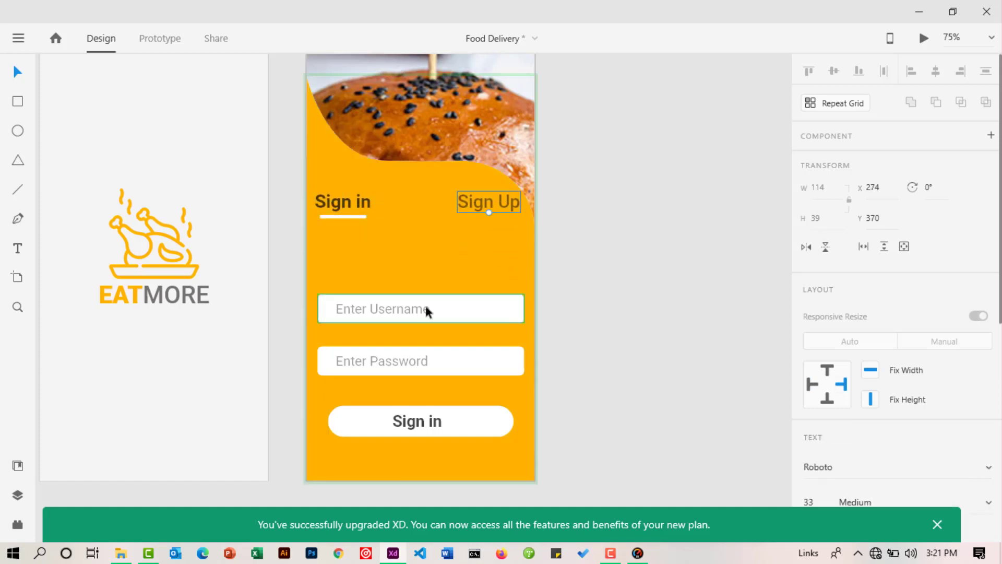
# Raise the username field, password field and Sign in button together to Y 491, and shift the underlined heading row to X 20, Y 389.
pyautogui.click(414, 425)
pyautogui.moveTo(414, 425); pyautogui.dragTo(416, 382)
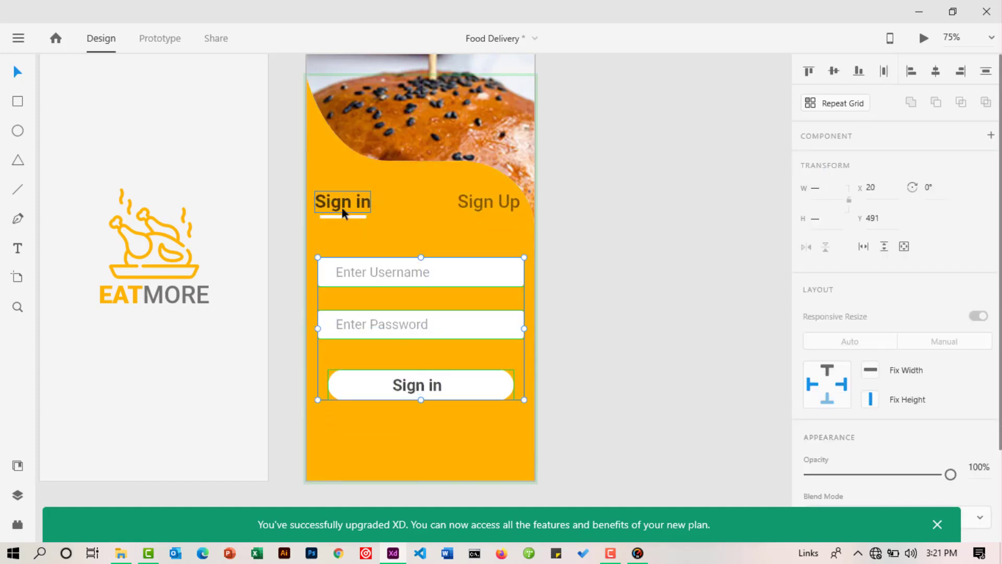
pyautogui.click(342, 208)
pyautogui.keyDown('shift'); pyautogui.click(463, 204); pyautogui.keyUp('shift')
pyautogui.moveTo(464, 203); pyautogui.dragTo(465, 214)
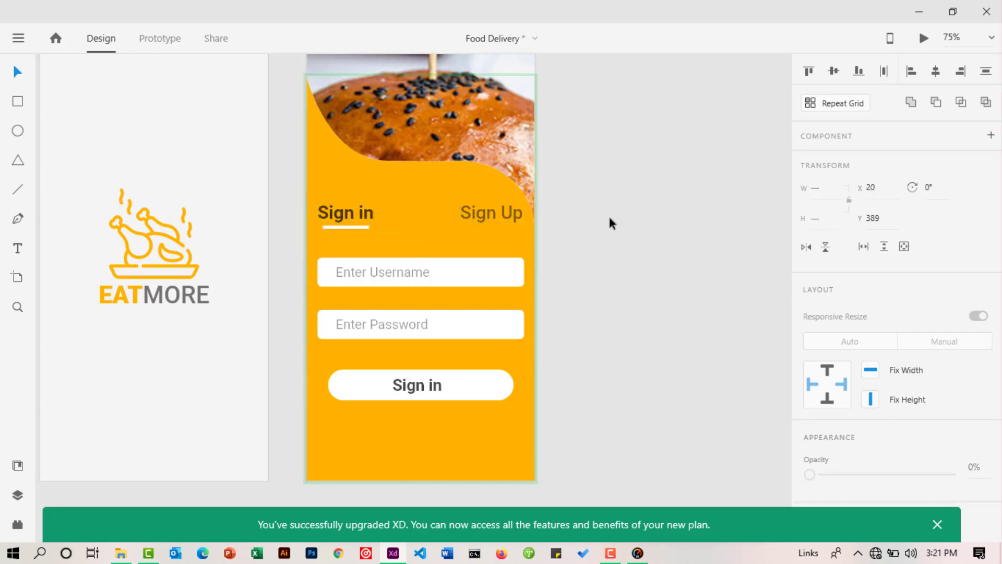
pyautogui.click(616, 232)
# Lower the Sign in button to Y 734, keeping it at X 39 beneath the password field.
pyautogui.scroll(-3, 617, 232)
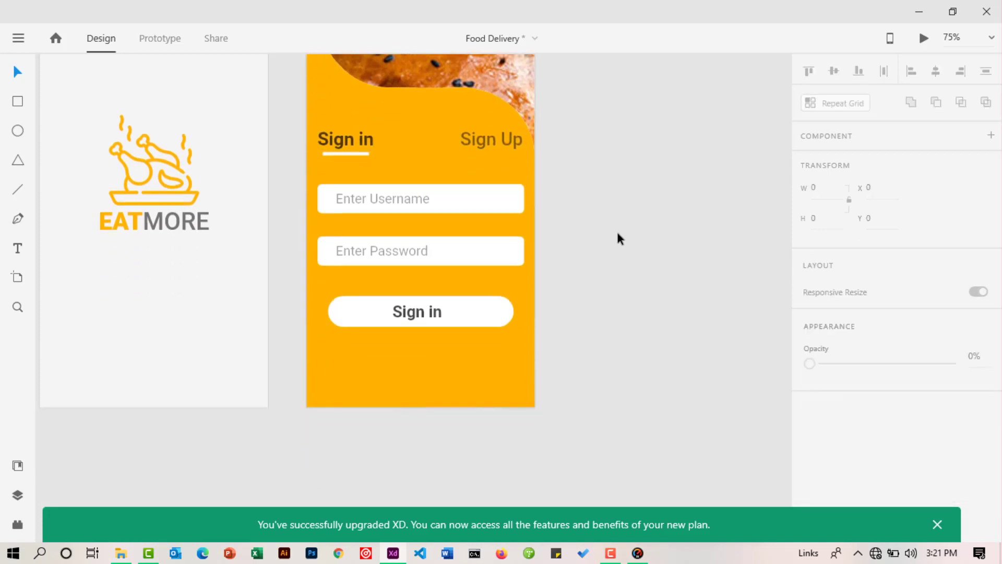
pyautogui.scroll(1, 618, 237)
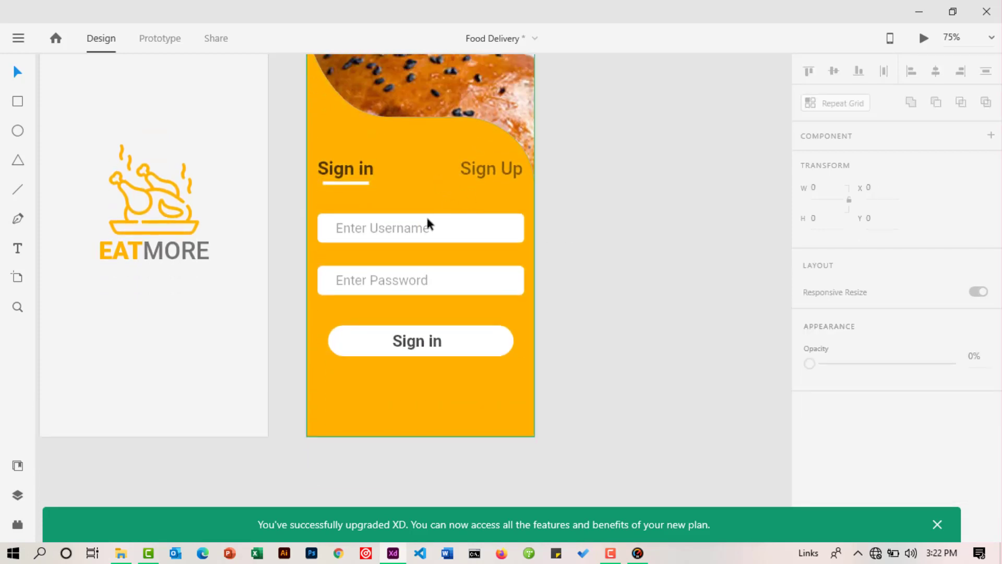
pyautogui.click(384, 258)
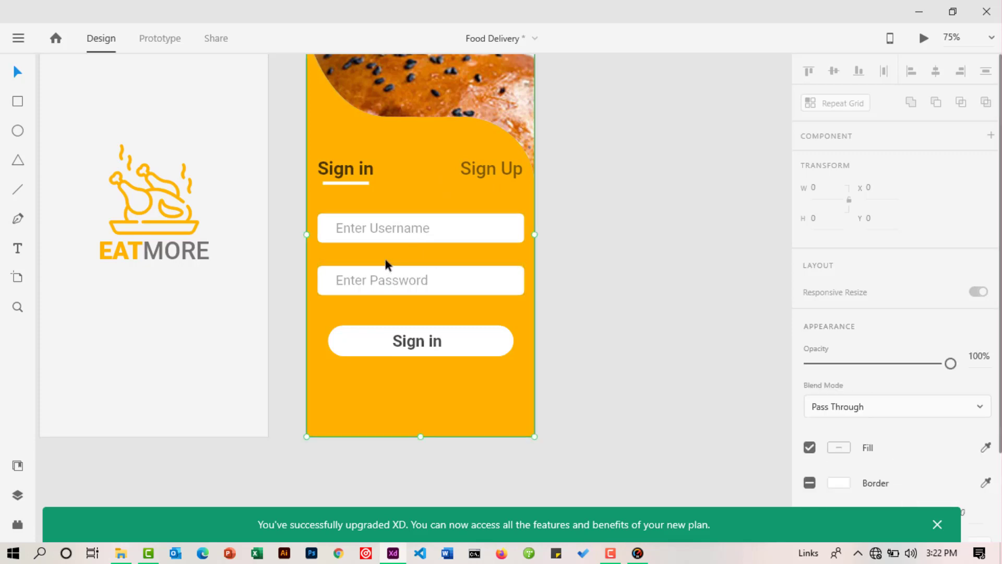
pyautogui.click(602, 237)
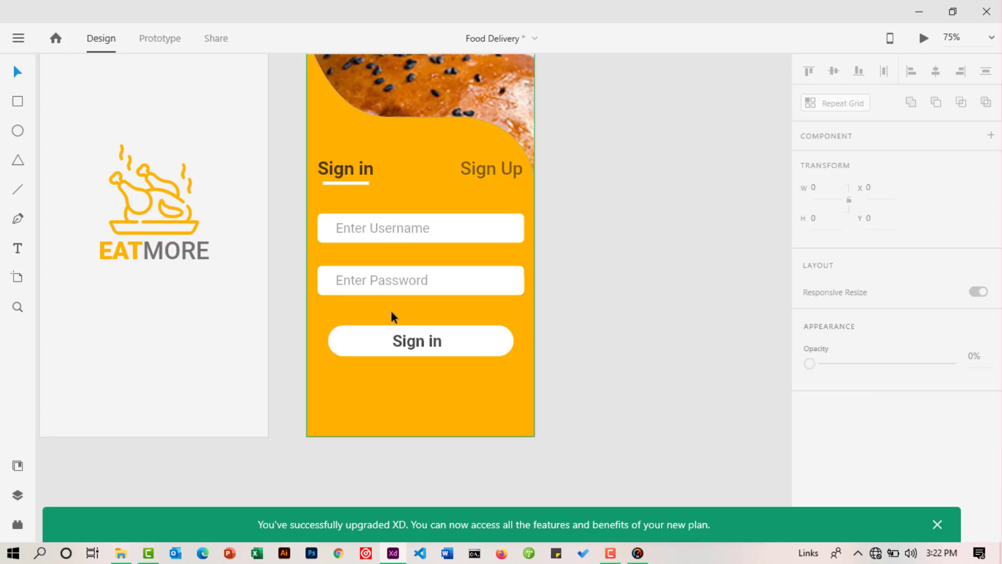
pyautogui.click(397, 343)
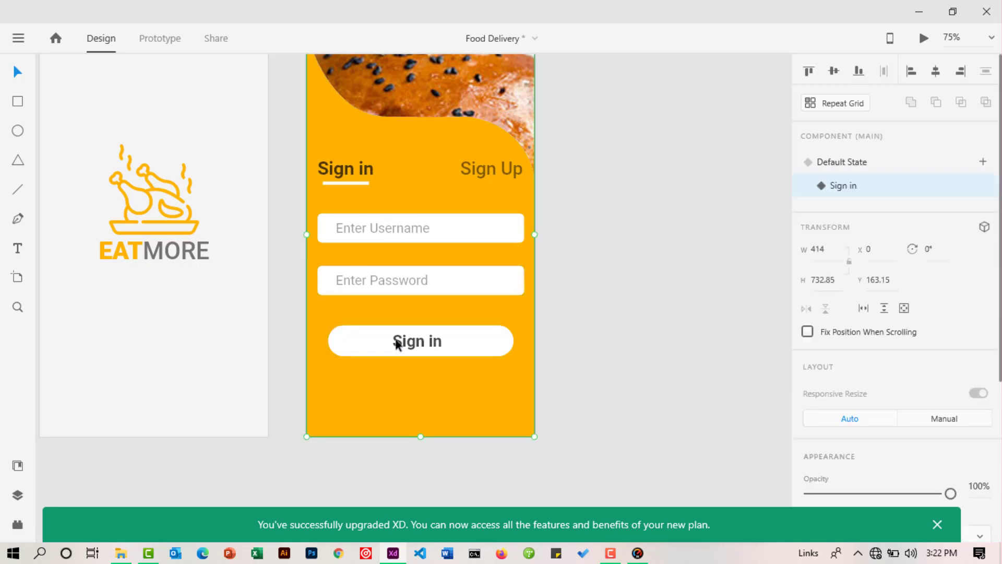
pyautogui.click(397, 343)
pyautogui.moveTo(397, 344); pyautogui.dragTo(416, 366)
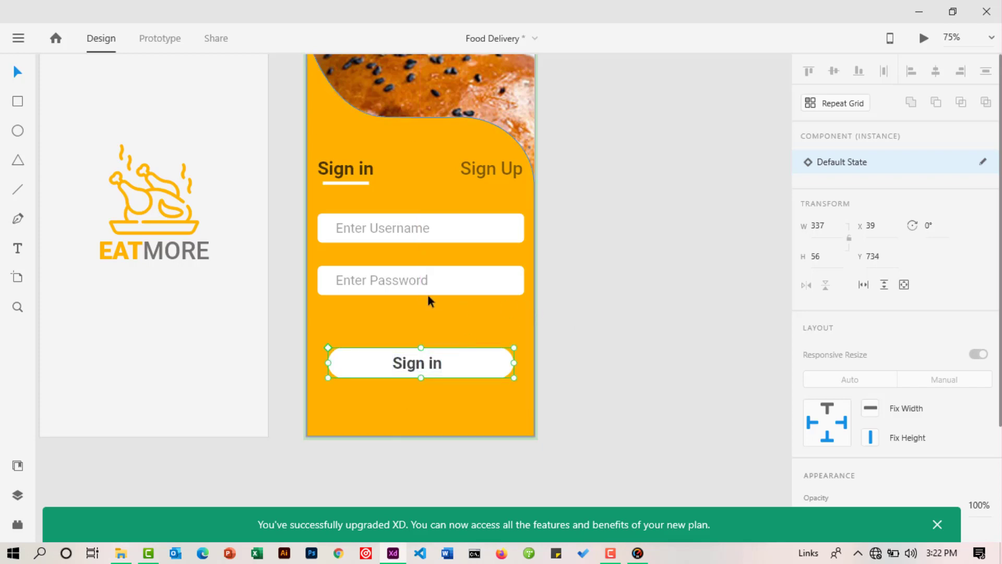
pyautogui.click(578, 284)
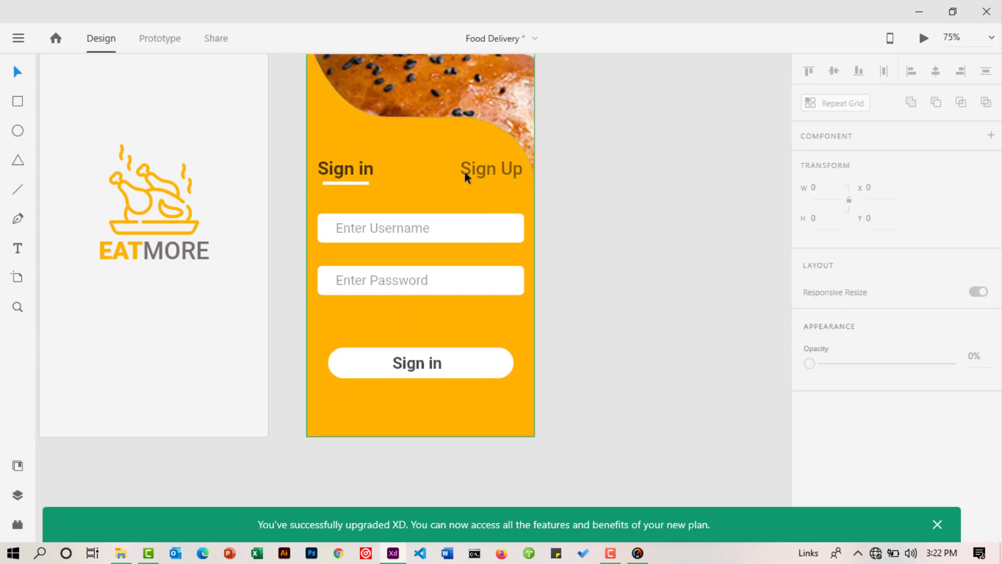
# Add another state named "Sign Up" to the component, based on the Sign in layout.
pyautogui.click(415, 184)
pyautogui.scroll(1, 416, 185)
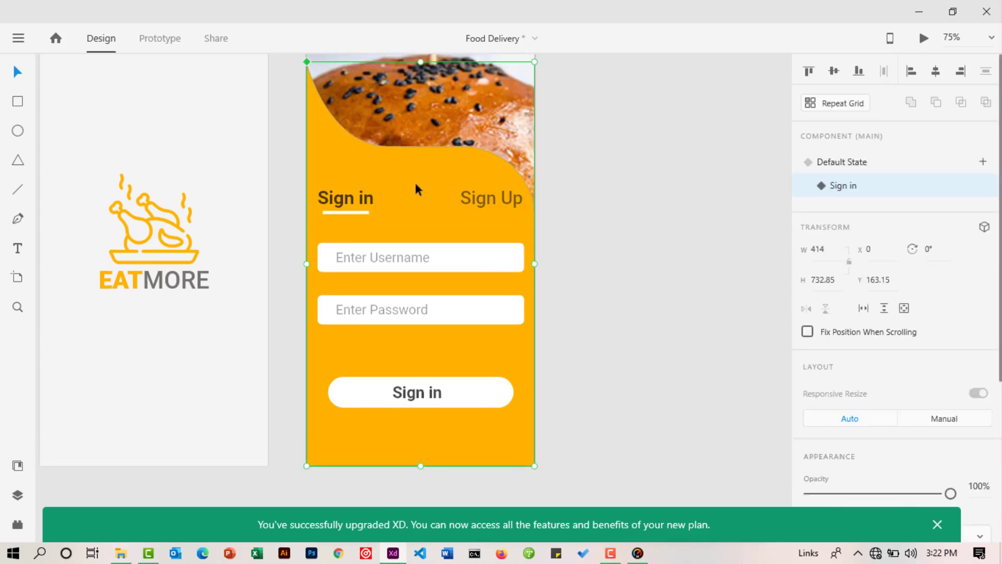
pyautogui.click(983, 162)
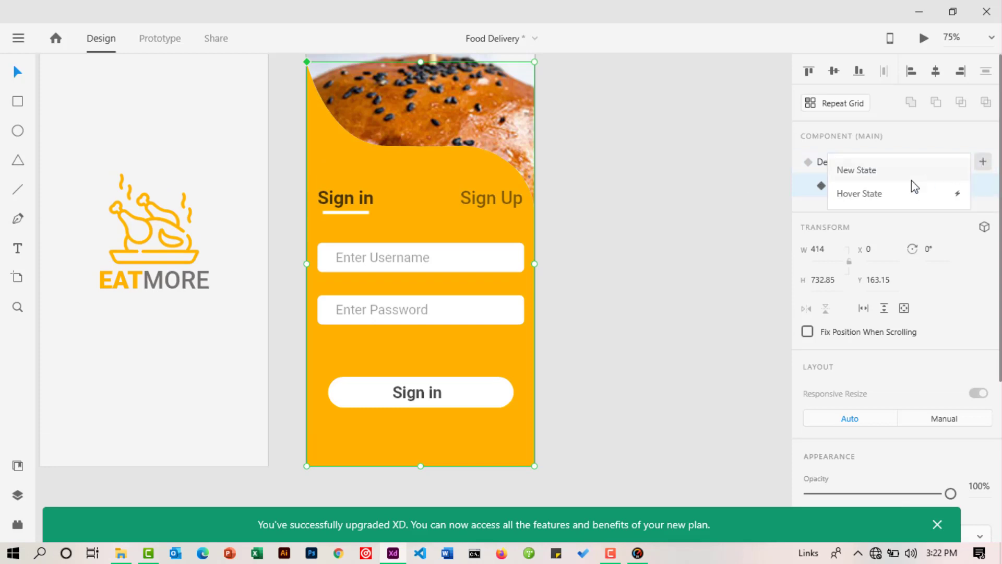
pyautogui.click(870, 173)
pyautogui.moveTo(859, 208); pyautogui.dragTo(830, 209)
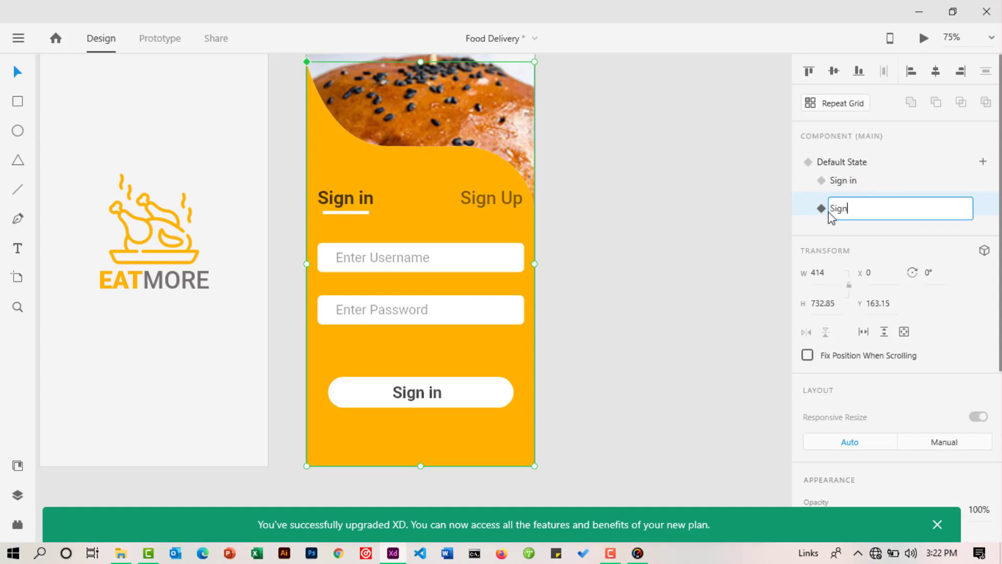
pyautogui.write('Sign Up')
pyautogui.press('Return')
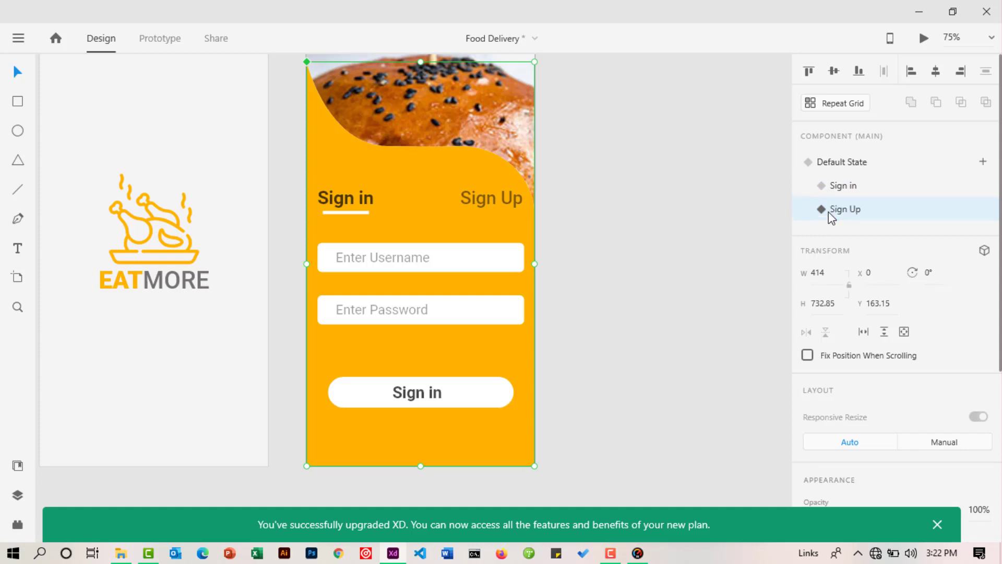
# In the Sign Up state, set the Sign Up heading to Bold and raise its opacity to match the Sign in heading.
pyautogui.doubleClick(499, 206)
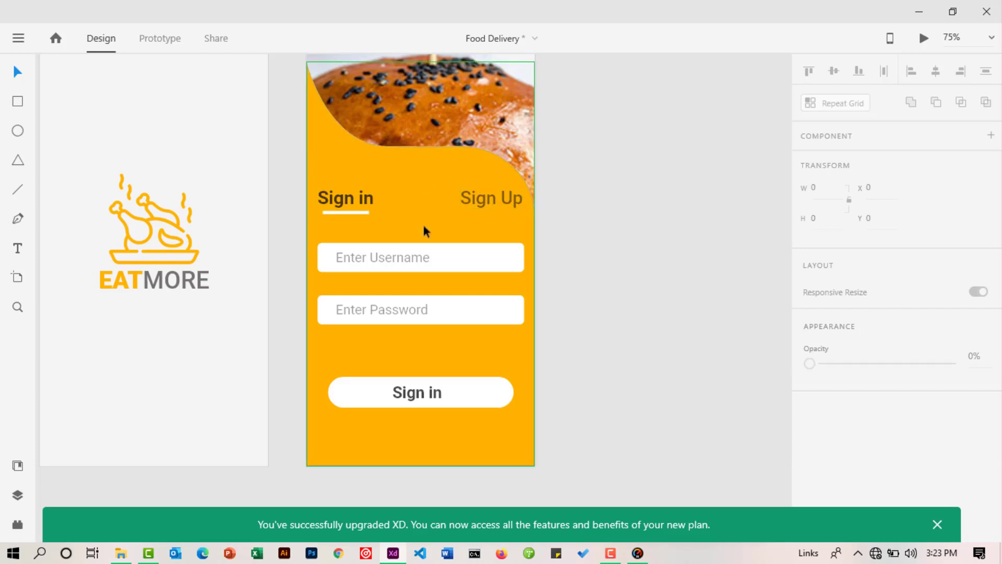
pyautogui.click(417, 190)
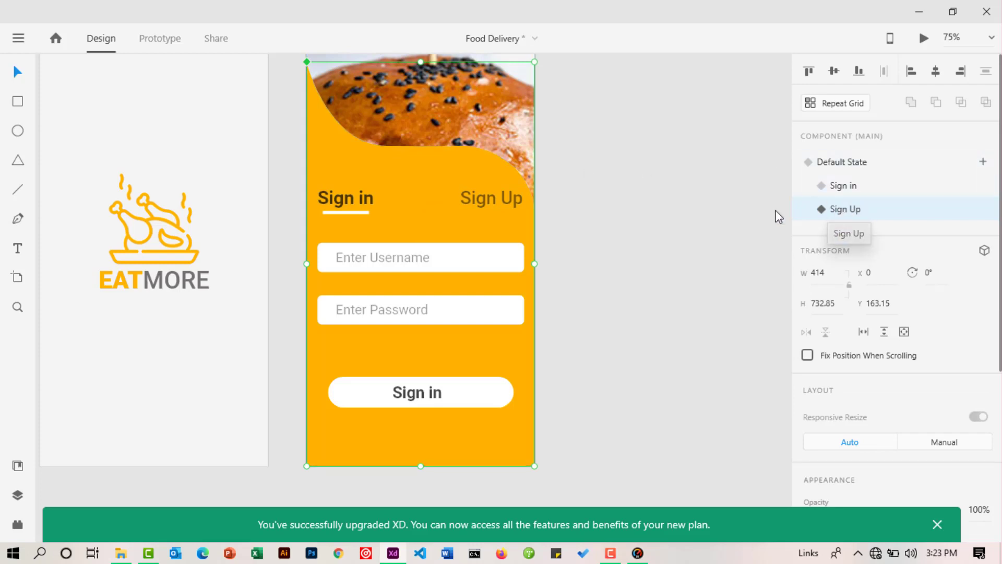
pyautogui.doubleClick(481, 197)
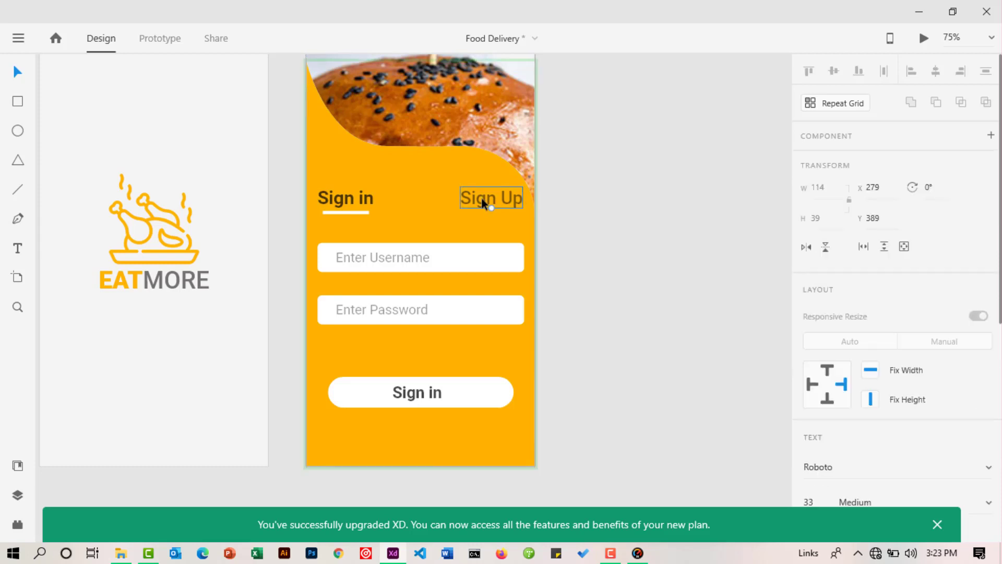
pyautogui.scroll(-4, 944, 339)
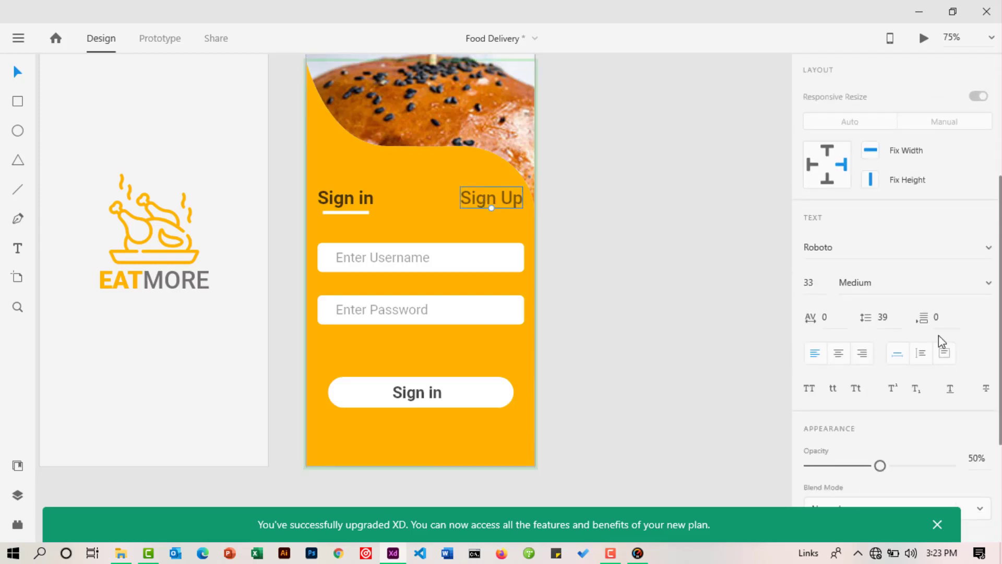
pyautogui.click(988, 286)
pyautogui.click(892, 282)
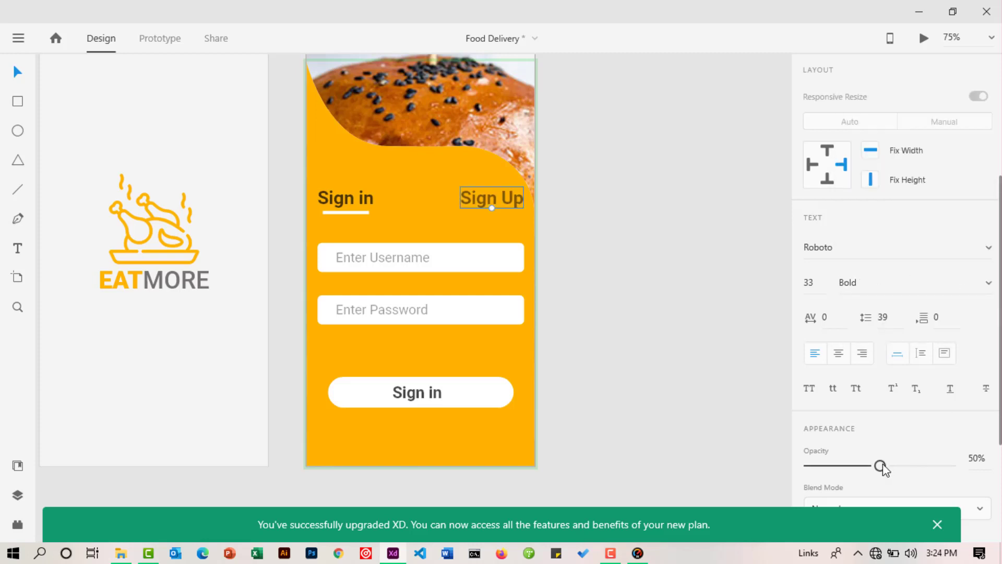
pyautogui.moveTo(881, 465); pyautogui.dragTo(903, 465)
pyautogui.moveTo(902, 465); pyautogui.dragTo(908, 467)
pyautogui.click(621, 267)
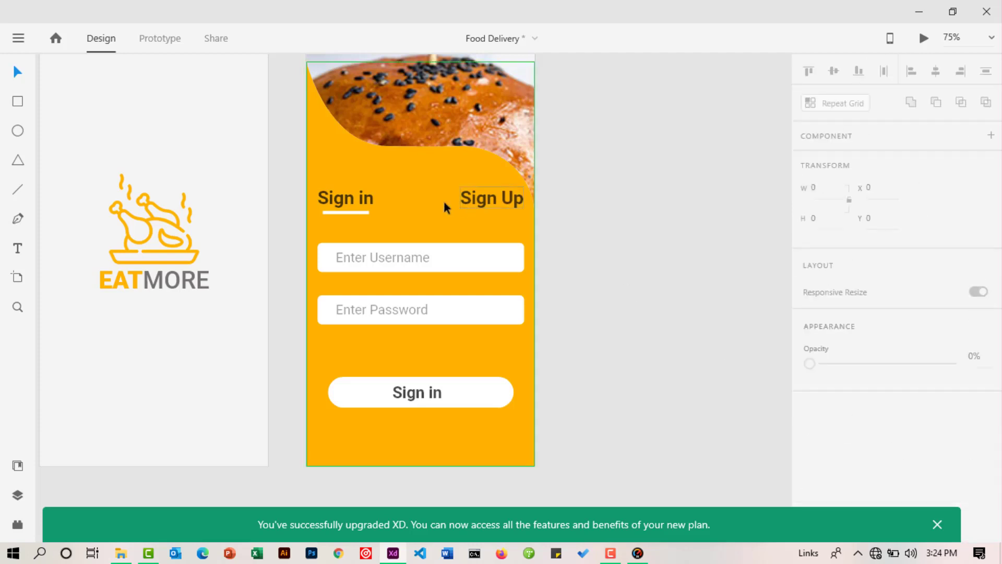
# Move the white underline from the Sign in heading to beneath the Sign Up heading, at X 294.5, Y 439.
pyautogui.click(363, 213)
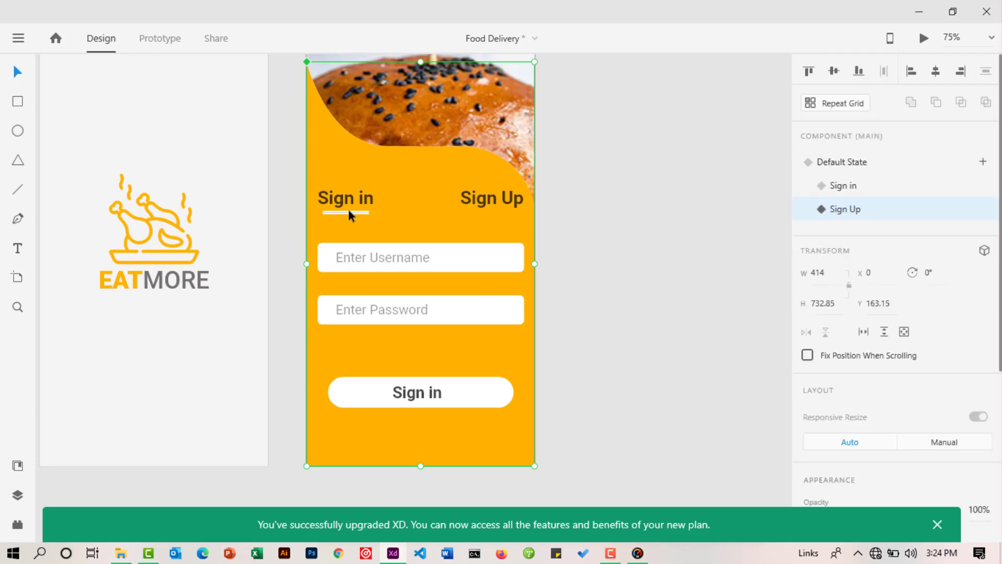
pyautogui.doubleClick(347, 208)
pyautogui.moveTo(346, 209); pyautogui.dragTo(493, 212)
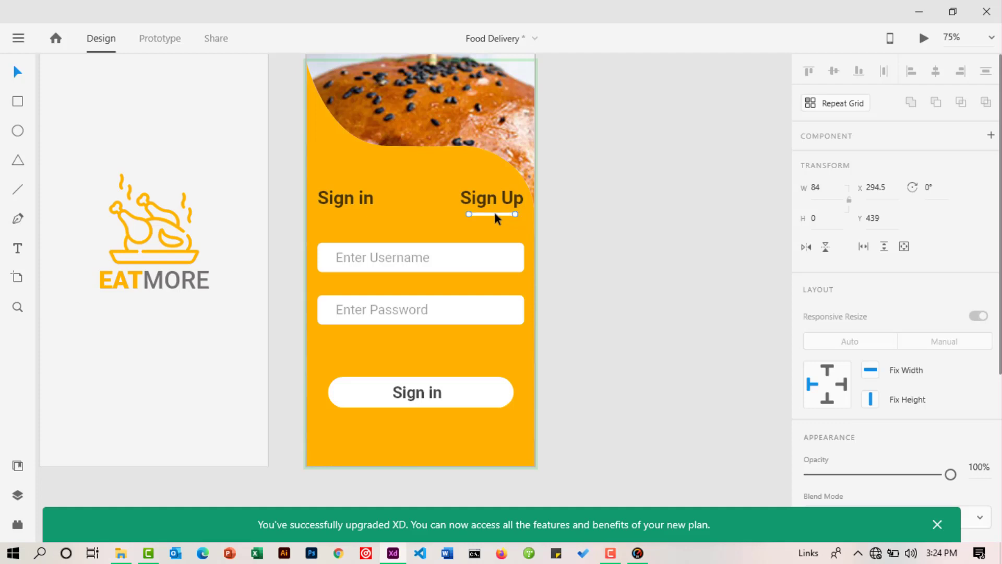
pyautogui.click(591, 224)
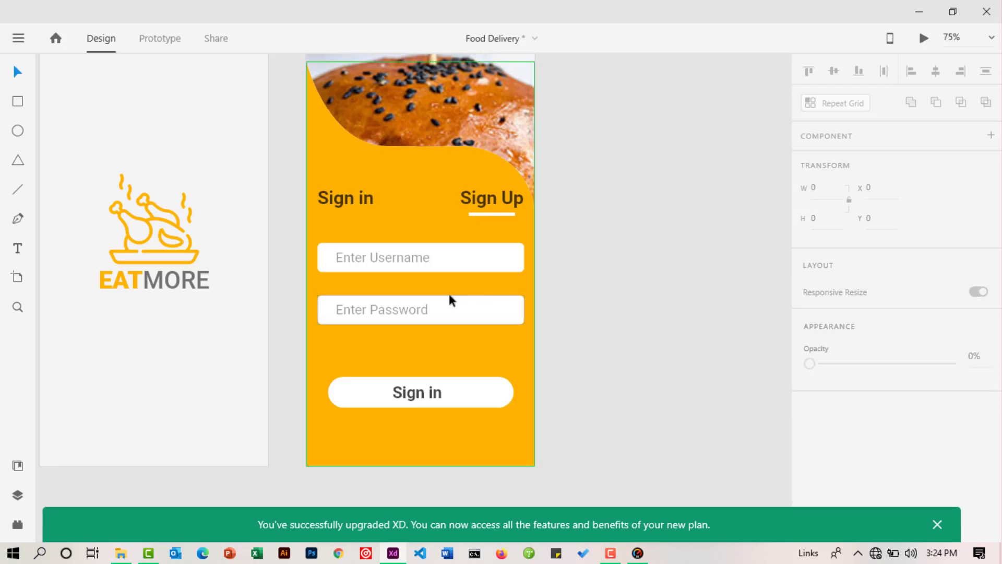
# Set the Sign in heading to Medium weight and reduce its opacity to 50%.
pyautogui.click(345, 202)
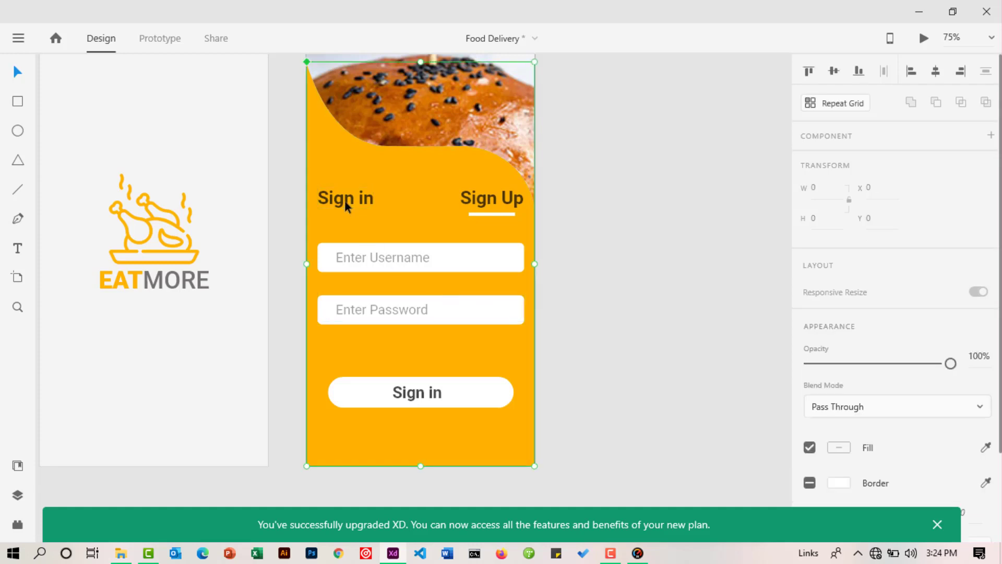
pyautogui.doubleClick(345, 202)
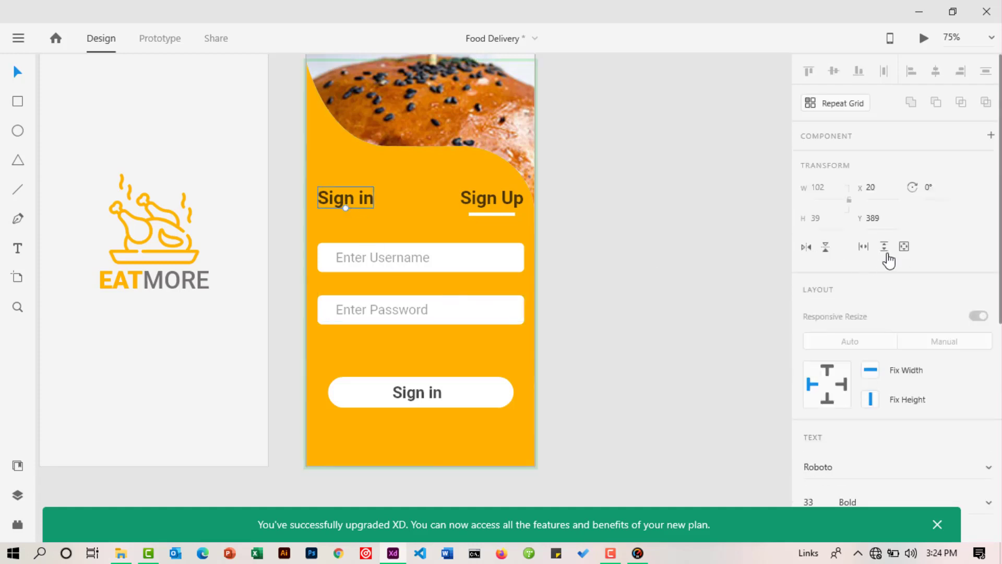
pyautogui.scroll(-3, 888, 262)
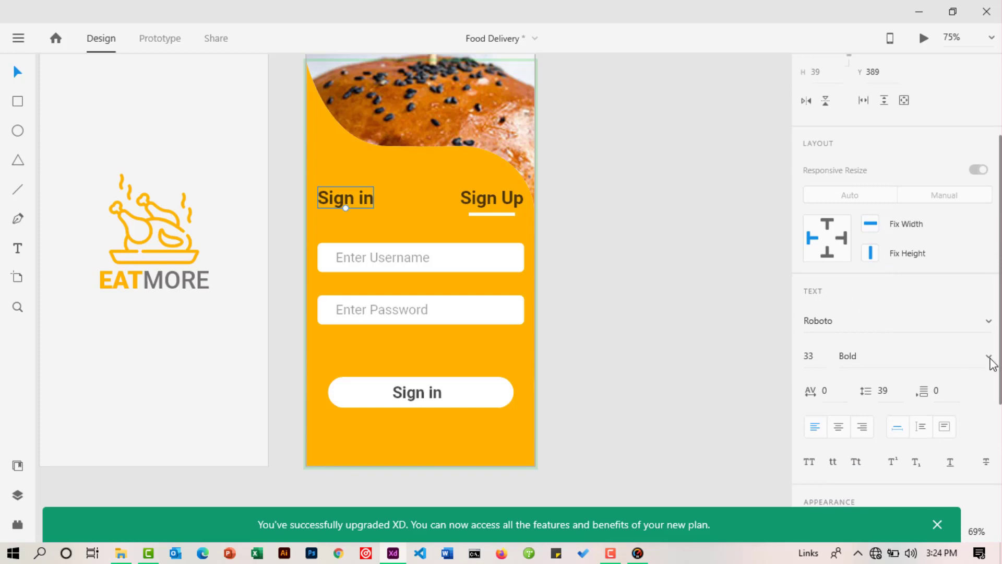
pyautogui.click(989, 356)
pyautogui.click(880, 239)
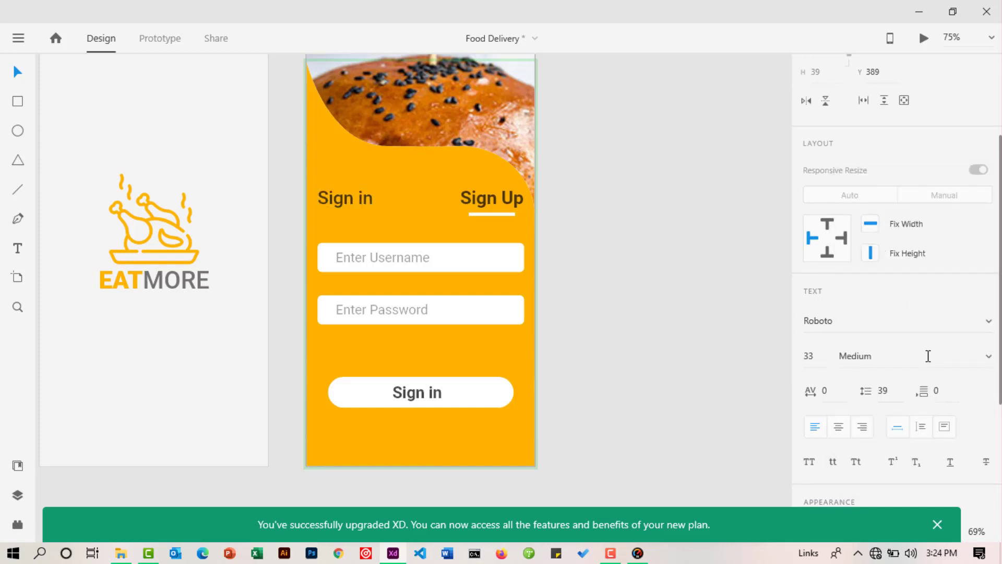
pyautogui.scroll(-4, 943, 336)
pyautogui.moveTo(907, 323); pyautogui.dragTo(880, 324)
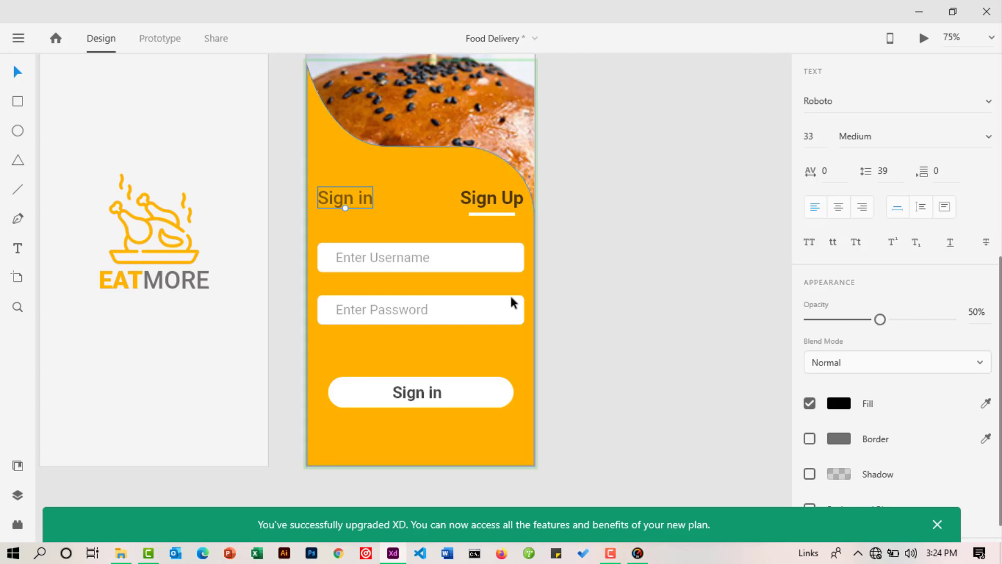
pyautogui.click(587, 297)
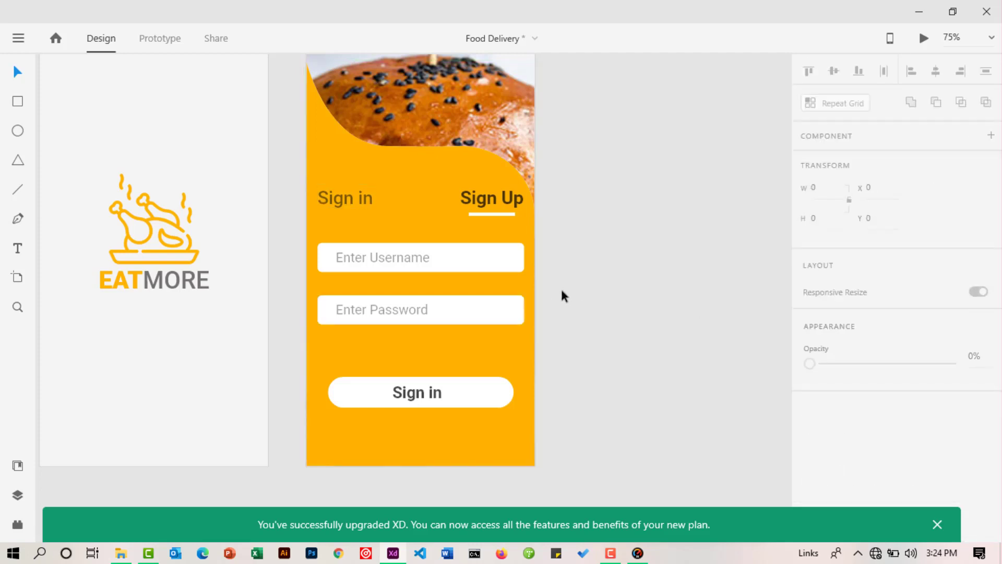
# Set the hidden Confirm Password field's opacity to 100% and lower it to Y 666, below the Enter Password field.
pyautogui.click(436, 292)
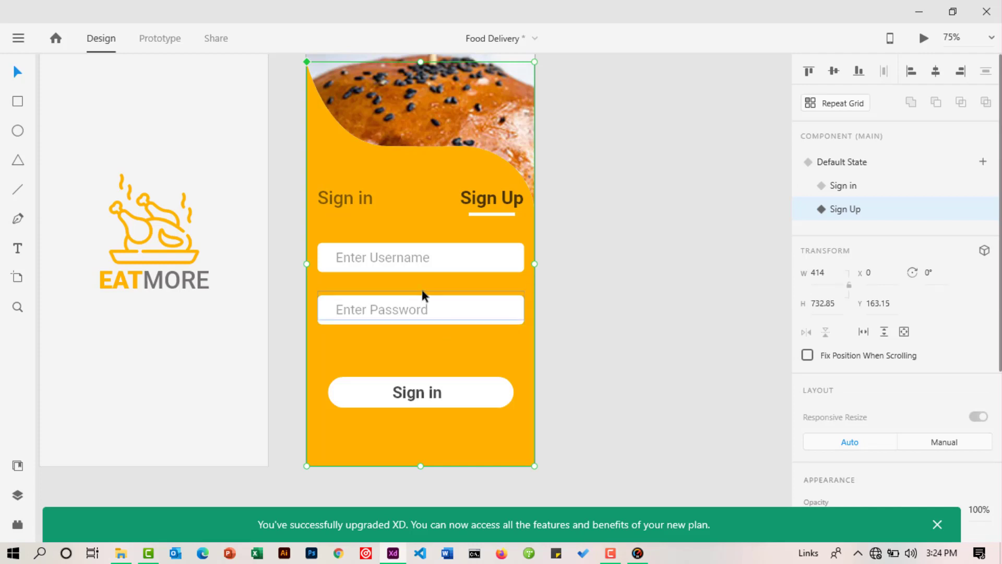
pyautogui.doubleClick(422, 292)
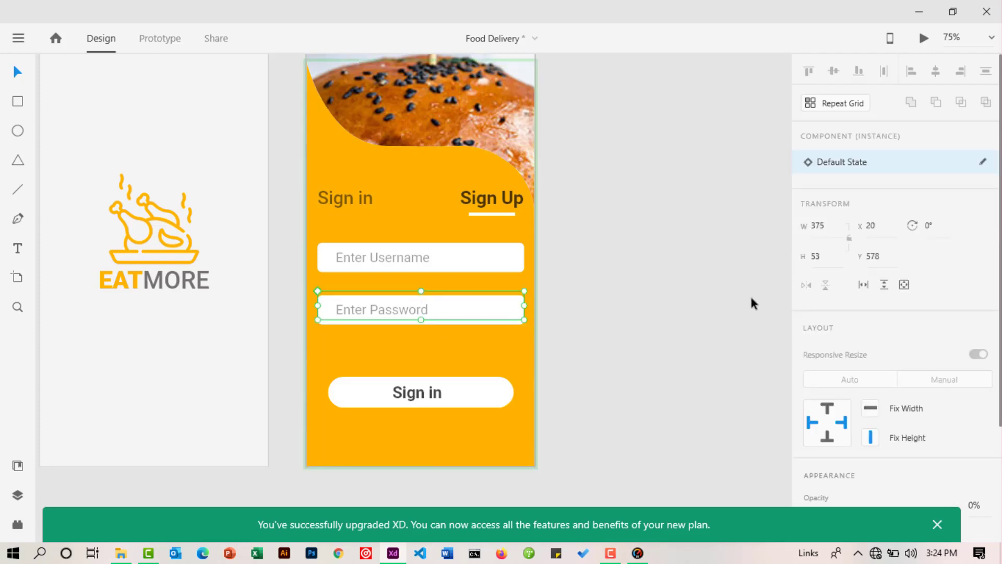
pyautogui.scroll(-3, 893, 344)
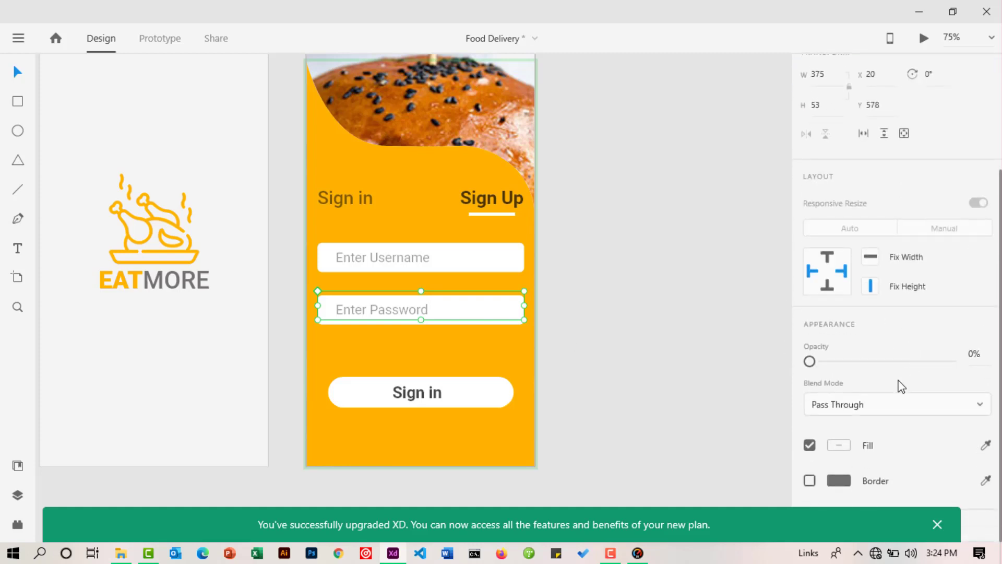
pyautogui.moveTo(809, 361); pyautogui.dragTo(964, 368)
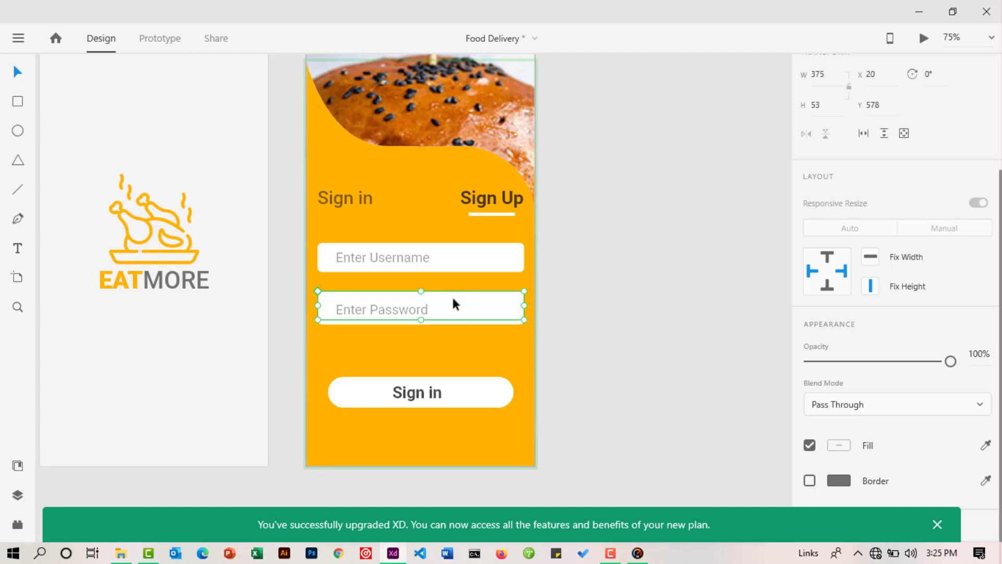
pyautogui.moveTo(452, 295); pyautogui.dragTo(453, 342)
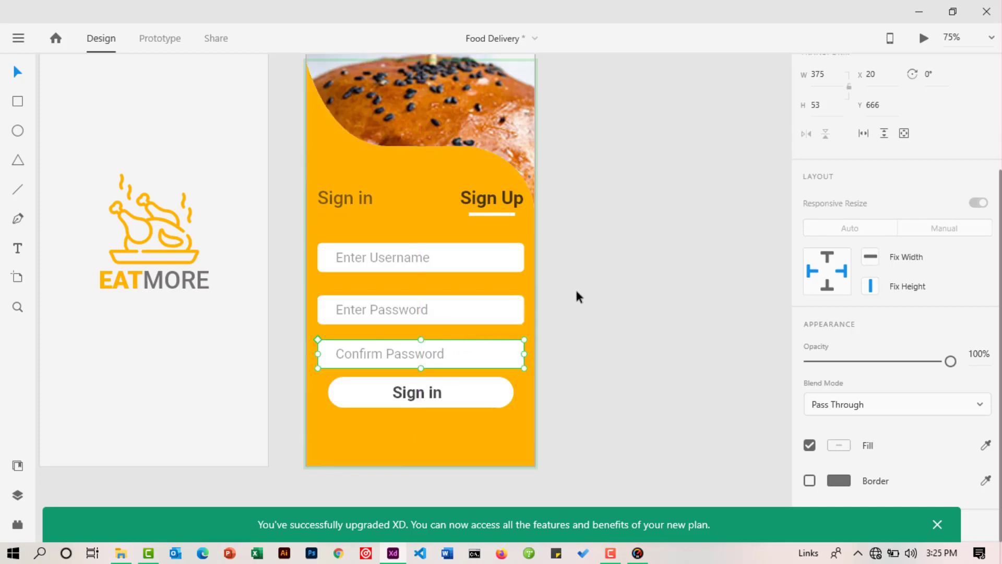
# Raise the Enter Password field to Y 579 and lower the Sign in button to Y 754 to even out the form spacing.
pyautogui.click(475, 305)
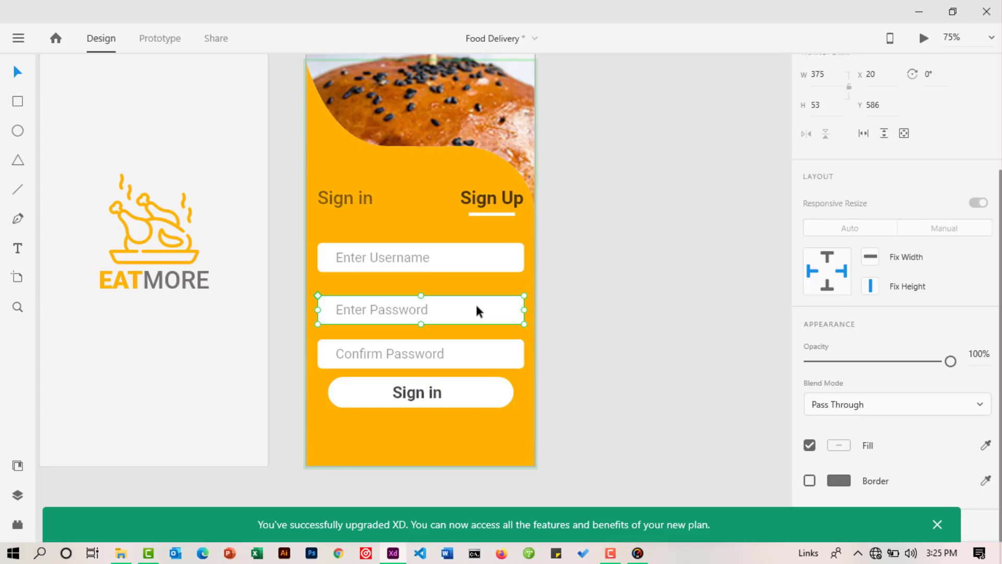
pyautogui.moveTo(476, 306); pyautogui.dragTo(475, 303)
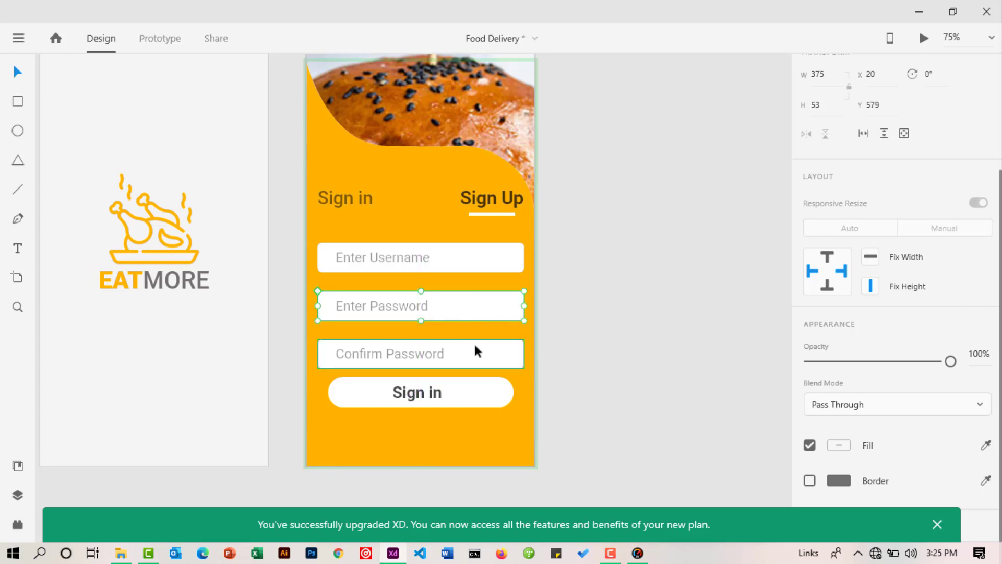
pyautogui.click(592, 327)
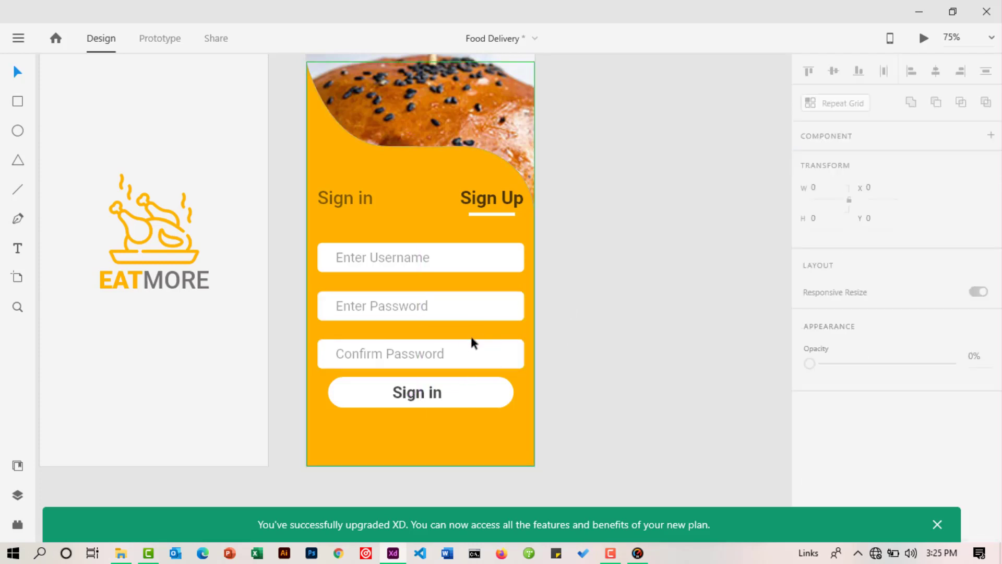
pyautogui.doubleClick(441, 390)
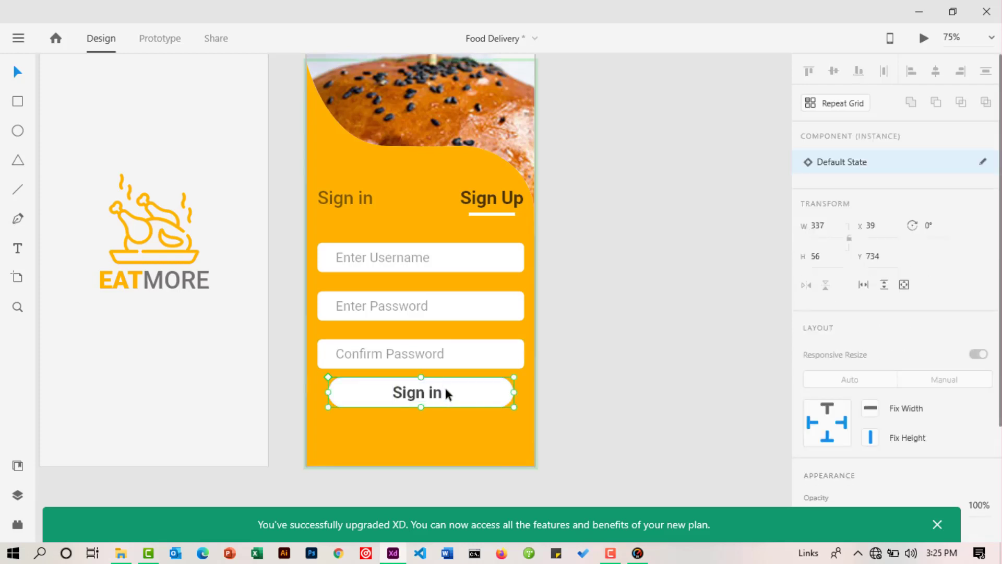
pyautogui.moveTo(447, 395); pyautogui.dragTo(447, 402)
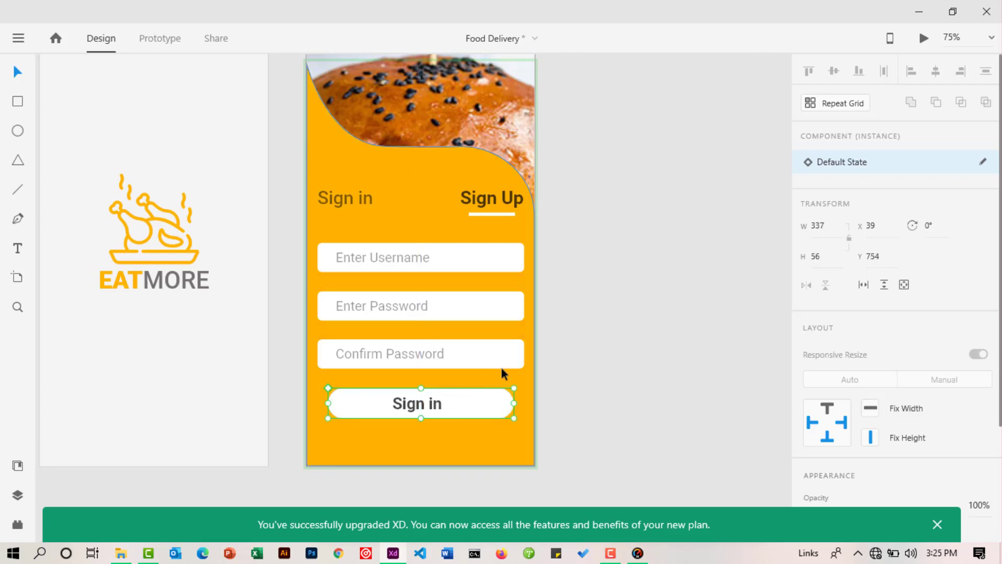
pyautogui.click(597, 315)
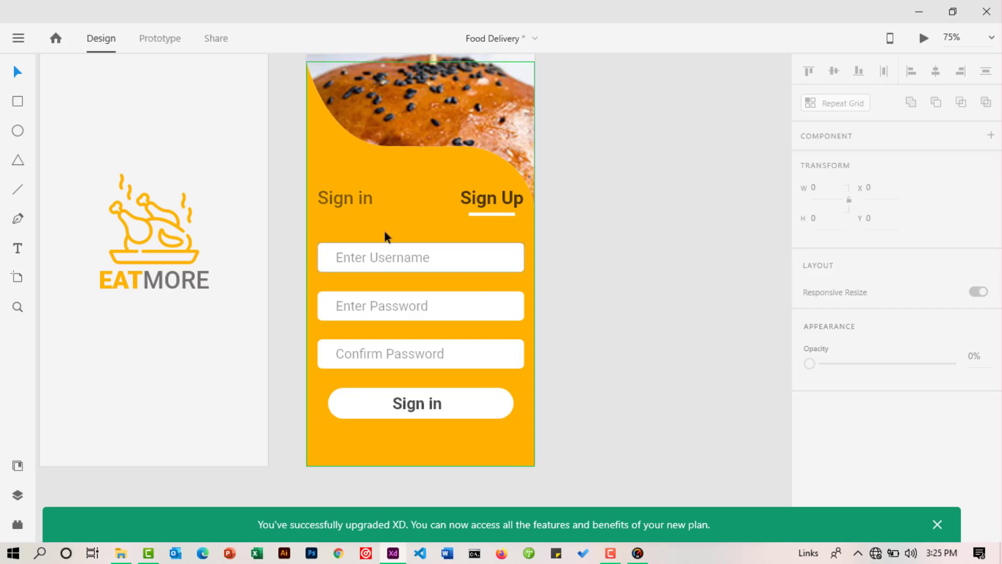
# Review the component's Default, Sign in and Sign Up states in turn, ending on Sign Up.
pyautogui.click(404, 204)
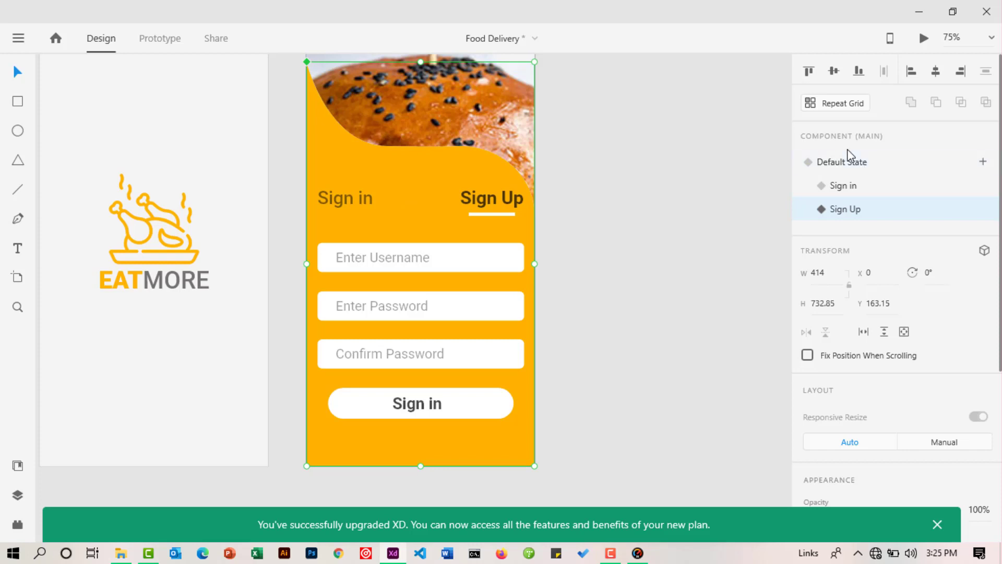
pyautogui.click(839, 163)
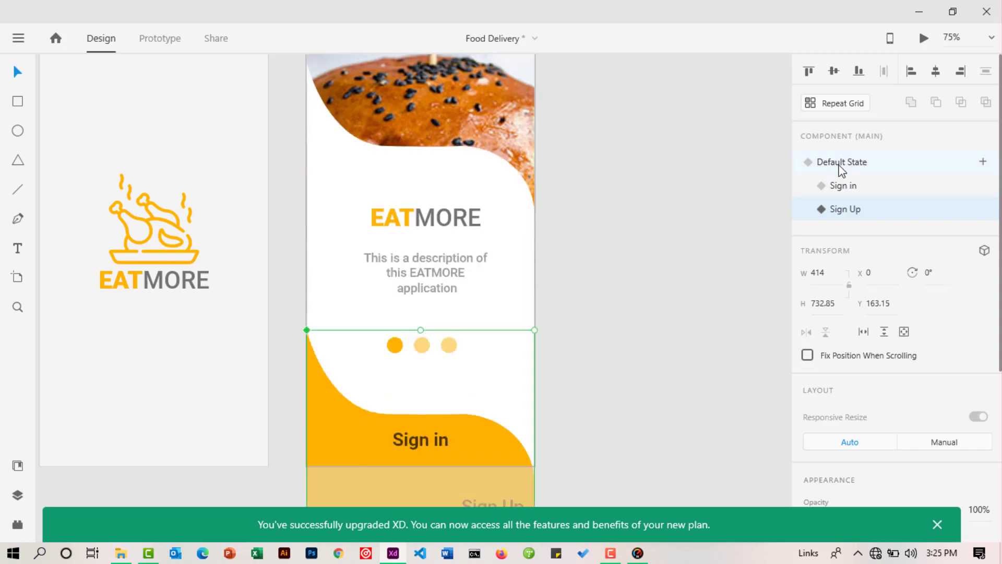
pyautogui.click(840, 187)
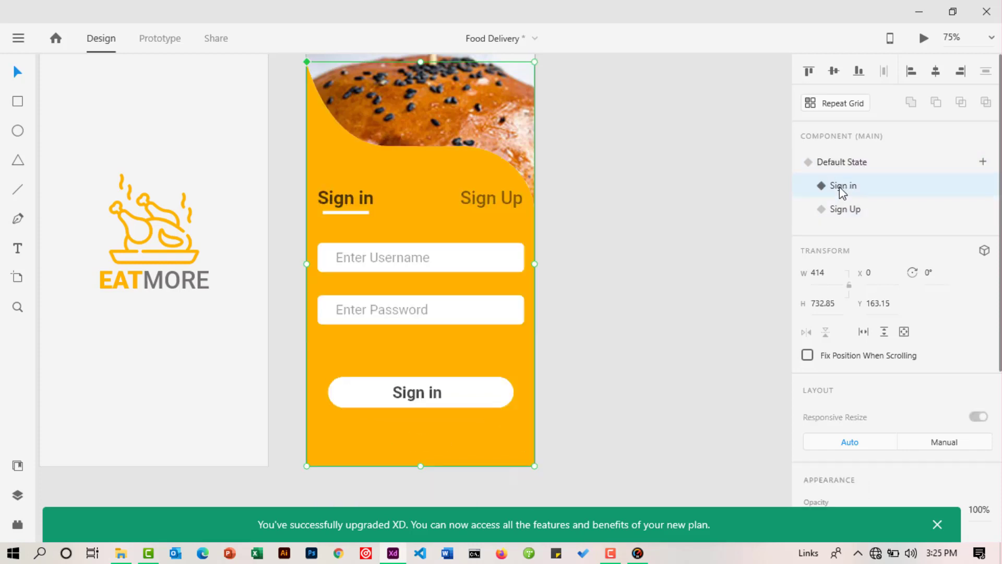
pyautogui.click(841, 210)
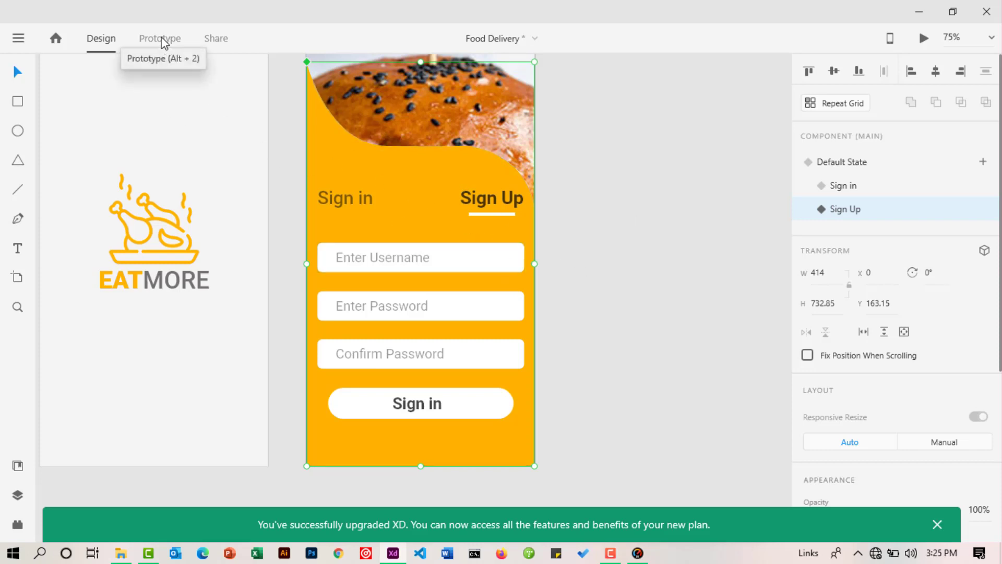
pyautogui.click(612, 174)
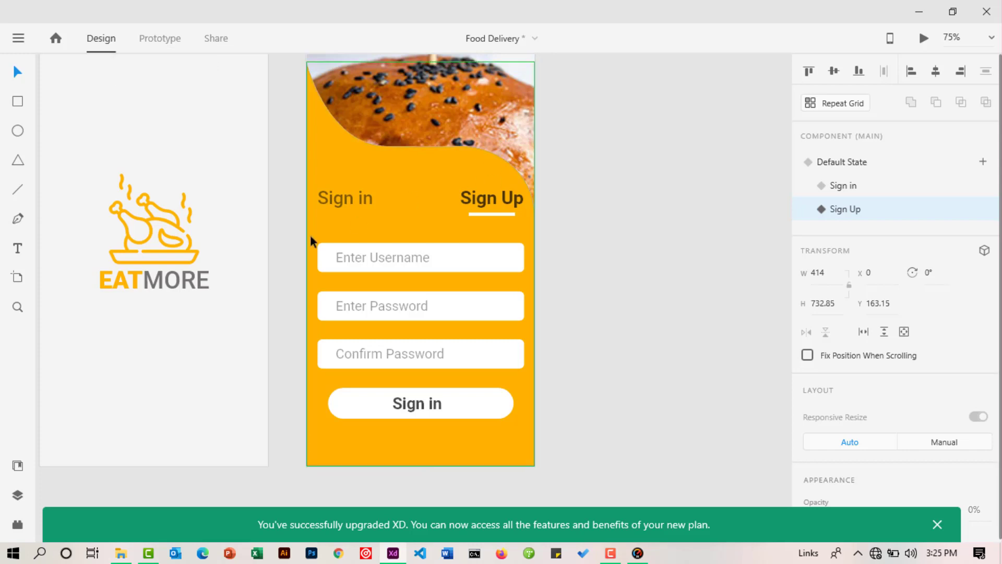
# Add an iPhone XR, XS Max, 11 artboard beside the Login/Register Page and name it Food.
pyautogui.click(17, 307)
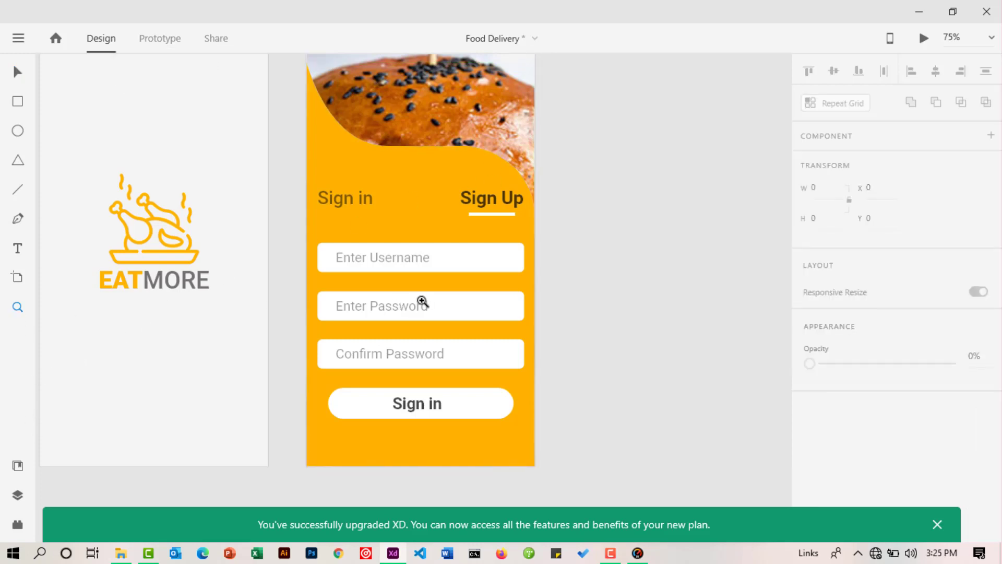
pyautogui.keyDown('alt'); pyautogui.click(423, 301); pyautogui.keyUp('alt')
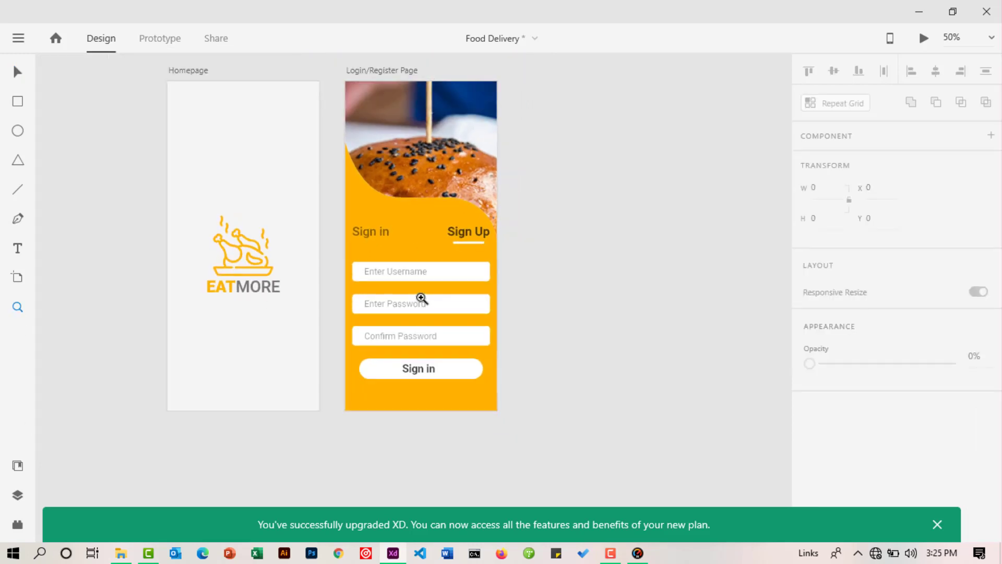
pyautogui.scroll(1, 548, 248)
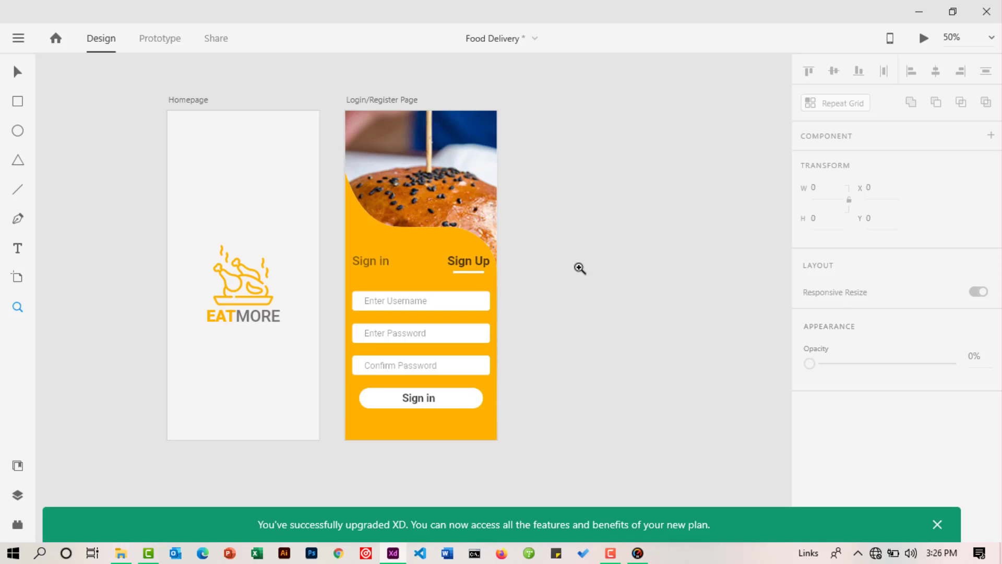
pyautogui.click(17, 279)
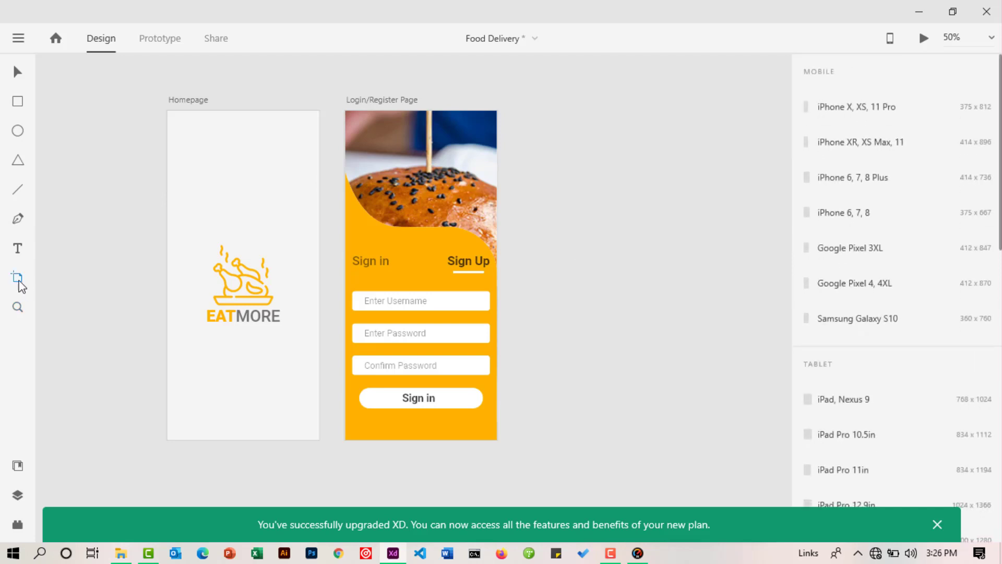
pyautogui.click(836, 153)
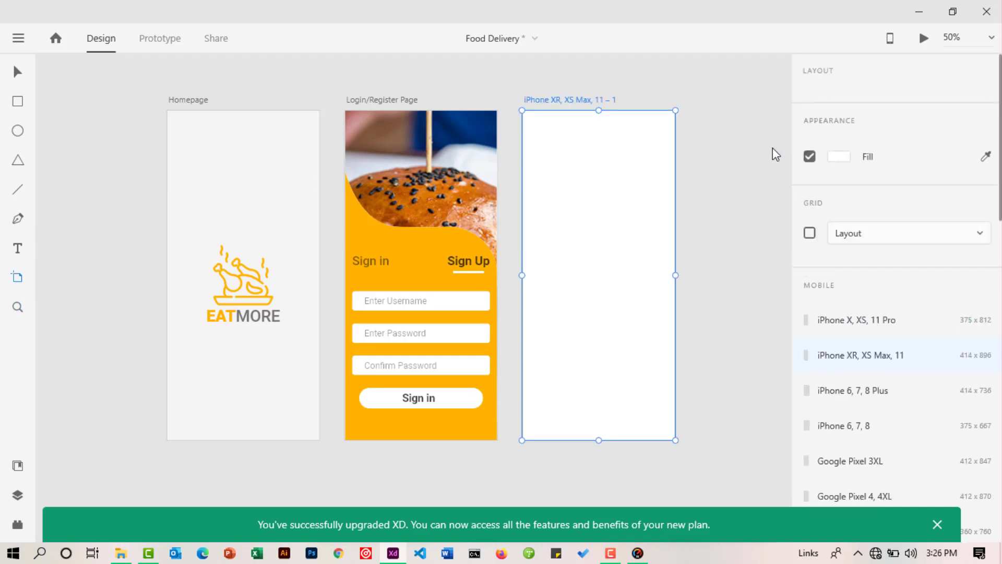
pyautogui.doubleClick(560, 98)
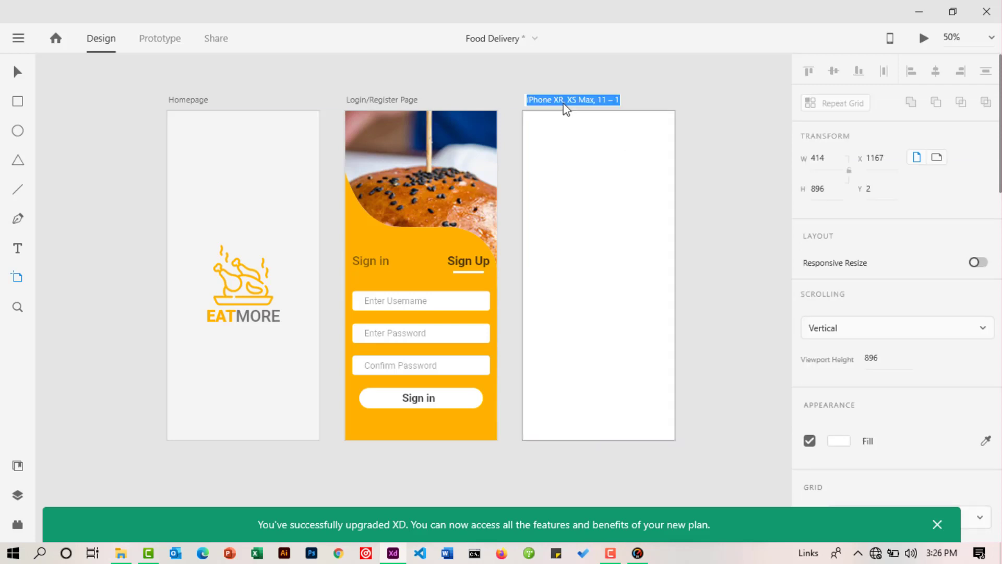
pyautogui.write('Foojd')
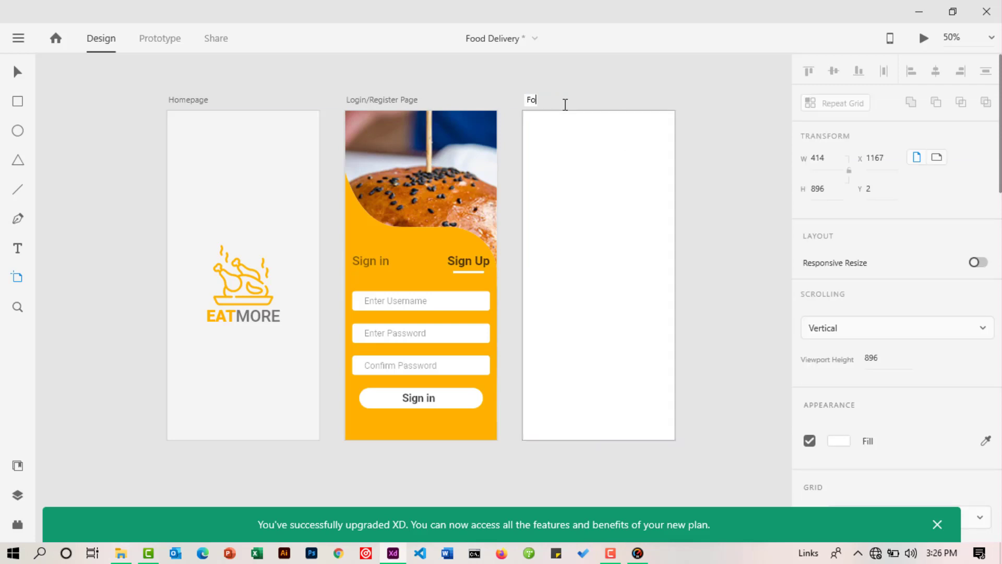
pyautogui.press('Return')
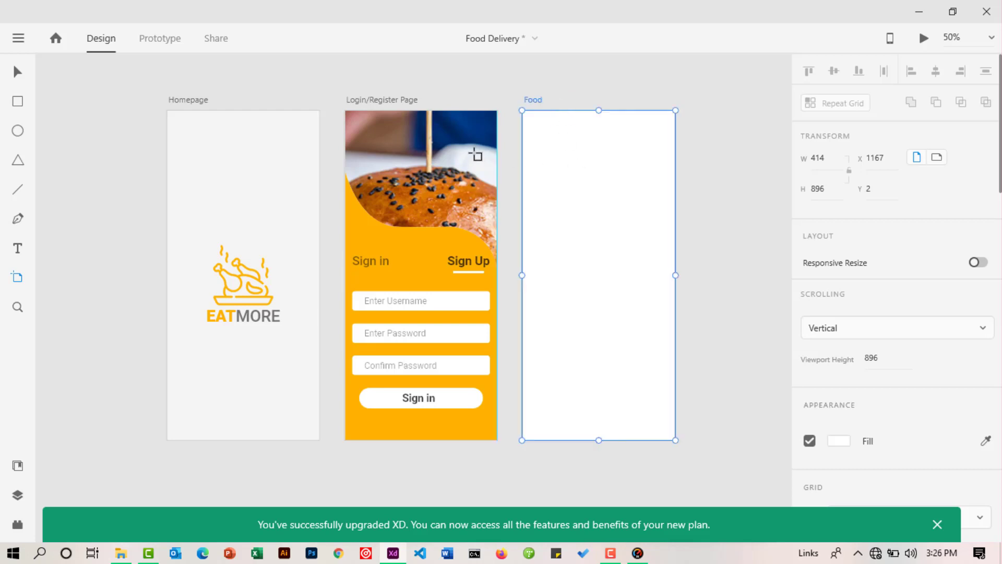
# Fill the Food artboard with the light grey background colour sampled from the Homepage artboard.
pyautogui.scroll(-4, 879, 315)
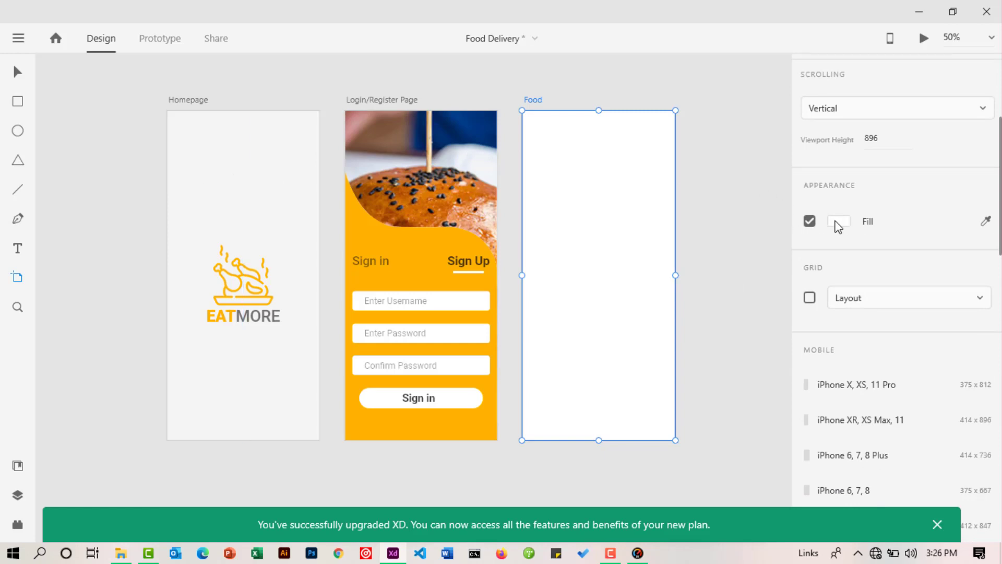
pyautogui.click(986, 223)
pyautogui.click(263, 180)
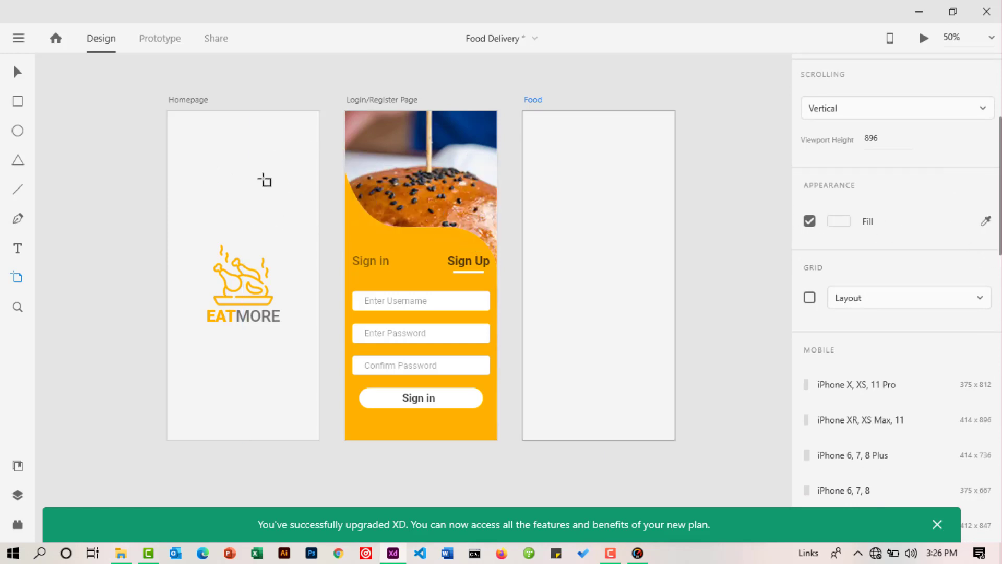
pyautogui.click(18, 74)
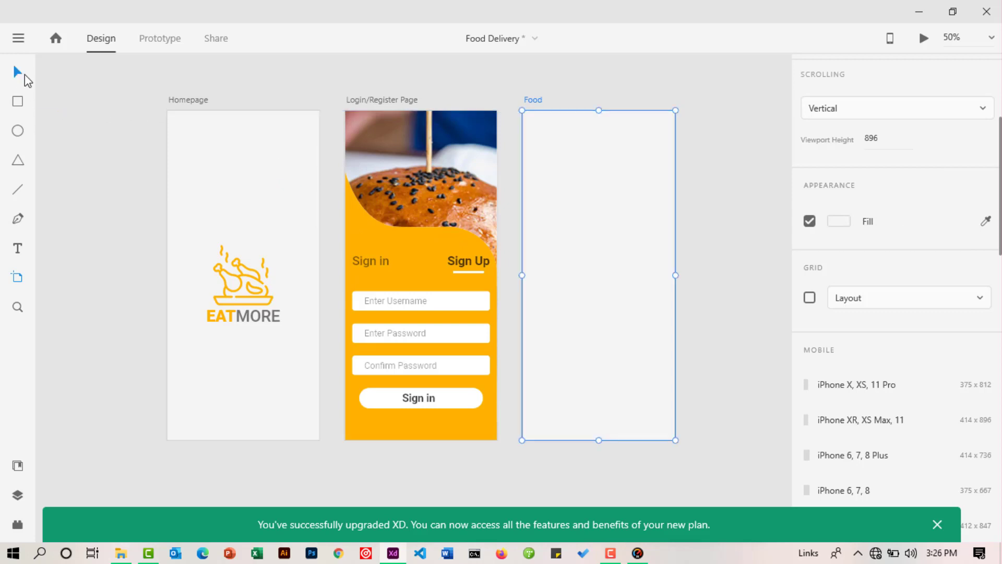
pyautogui.click(690, 126)
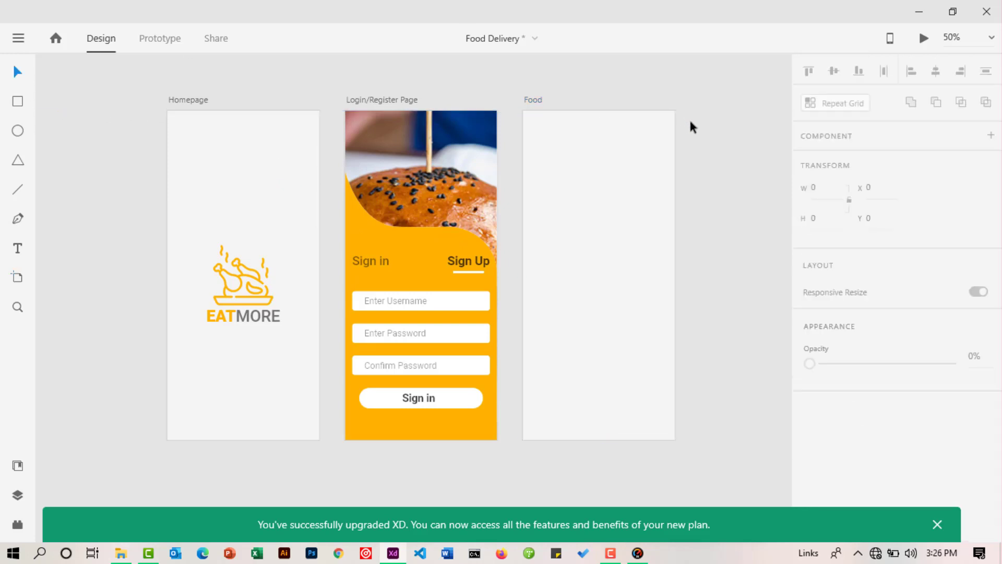
# Place two vertical guides on the Food artboard, one just inside its left edge and one just inside its right edge.
pyautogui.click(18, 308)
pyautogui.moveTo(597, 232); pyautogui.dragTo(530, 239)
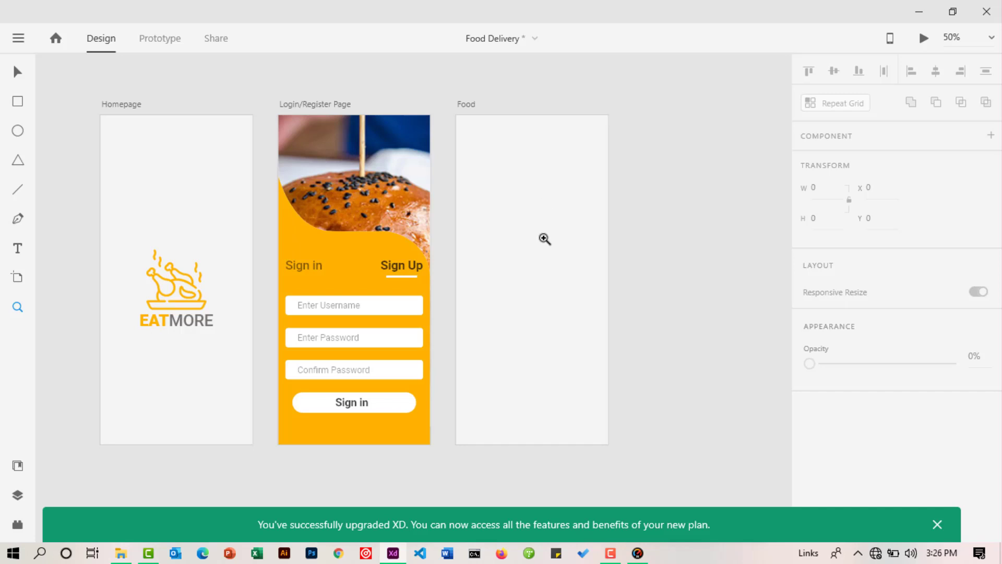
pyautogui.click(936, 524)
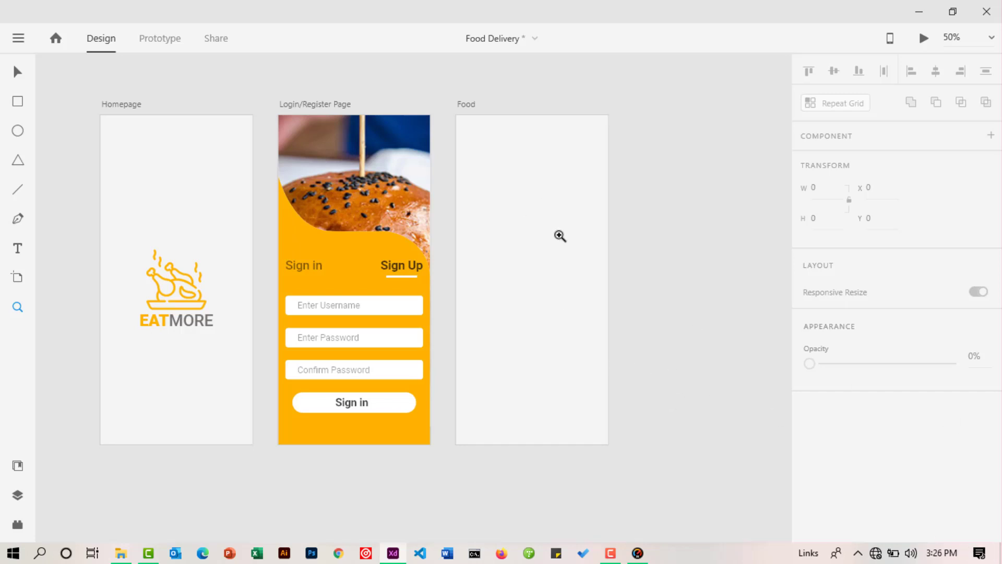
pyautogui.scroll(1, 542, 276)
pyautogui.click(541, 280)
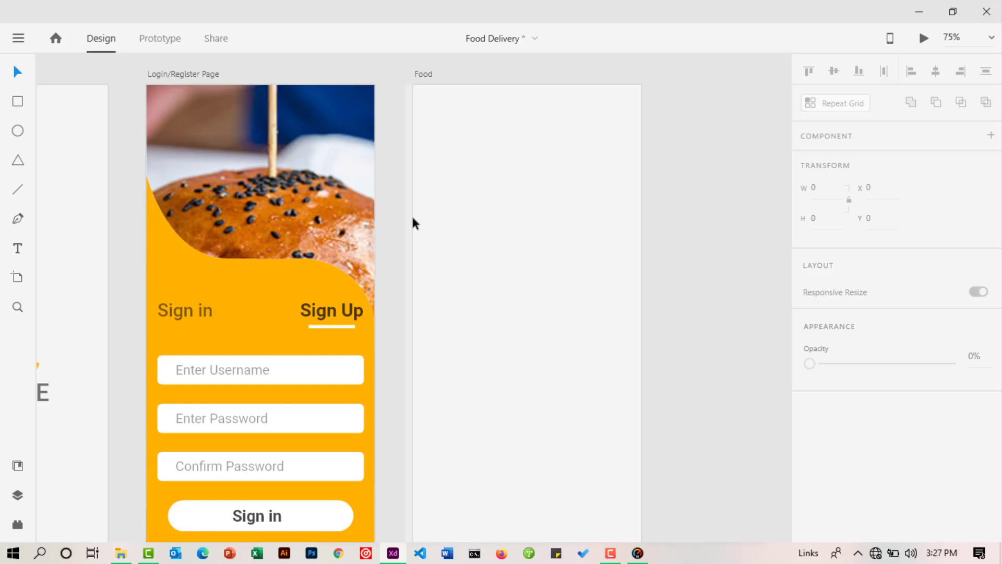
pyautogui.moveTo(413, 220); pyautogui.dragTo(631, 238)
pyautogui.click(533, 164)
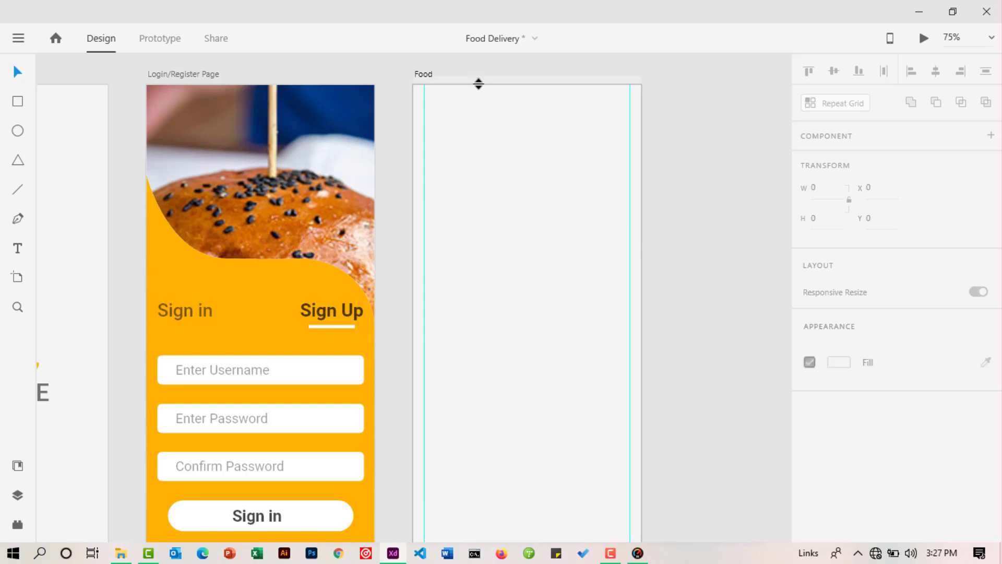
# Place horizontal guides on the Food artboard at about Y 21 and just above its bottom edge.
pyautogui.moveTo(478, 84); pyautogui.dragTo(479, 96)
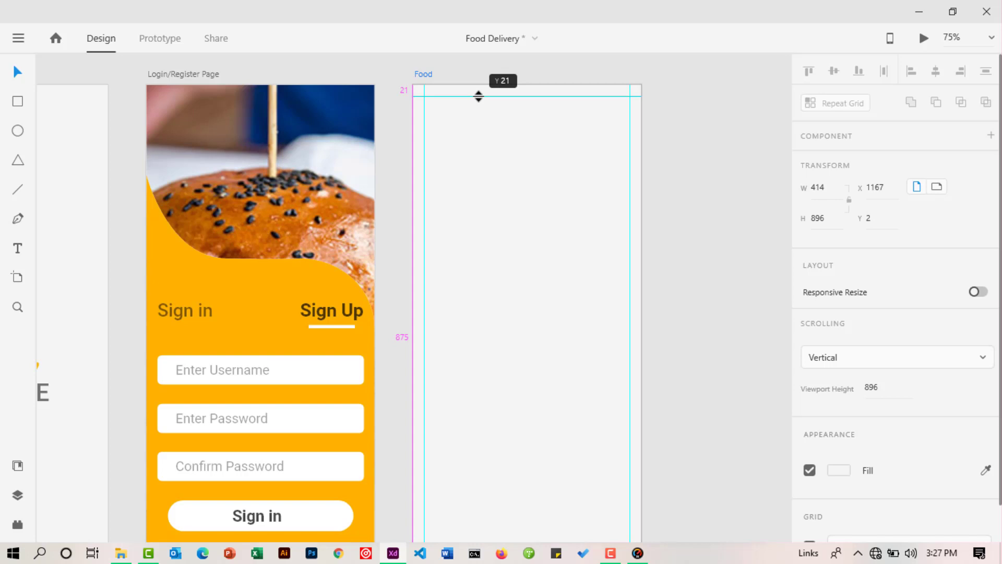
pyautogui.moveTo(478, 96); pyautogui.dragTo(471, 431)
pyautogui.scroll(3, 581, 291)
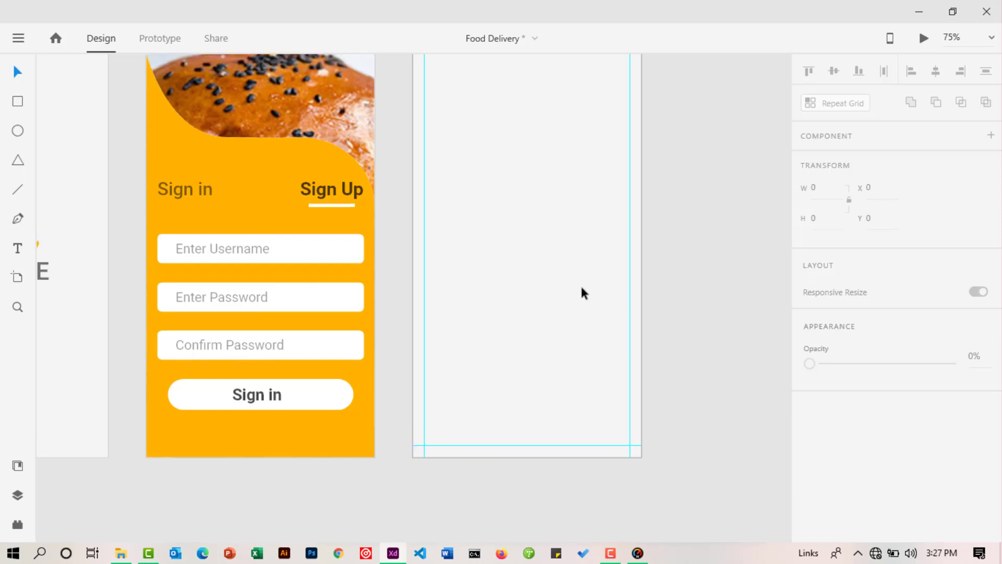
pyautogui.scroll(1, 656, 232)
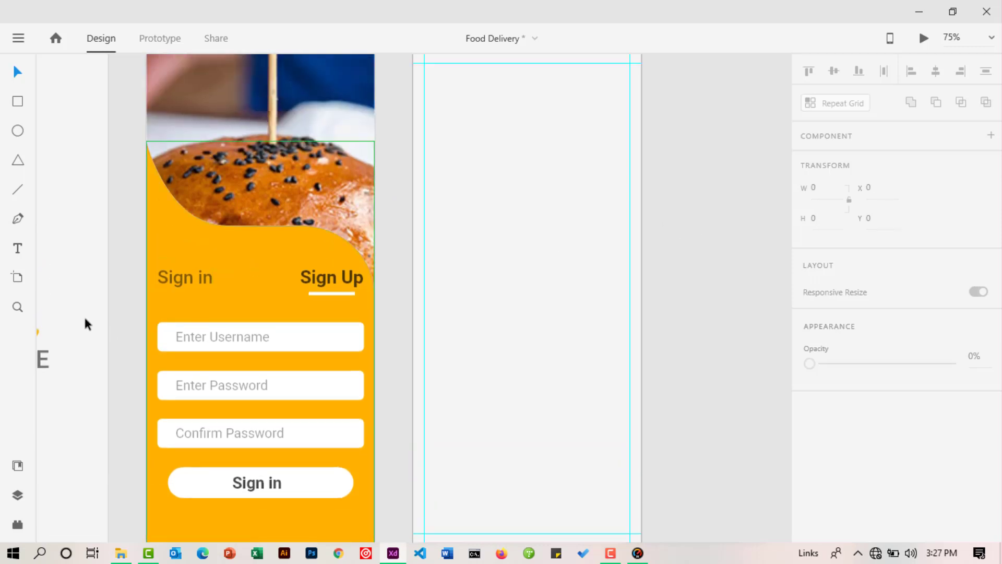
# Draw a horizontal line about 37 px long from the left guide, just below the top guide of the Food artboard.
pyautogui.click(18, 307)
pyautogui.keyDown('alt'); pyautogui.click(463, 357); pyautogui.keyUp('alt')
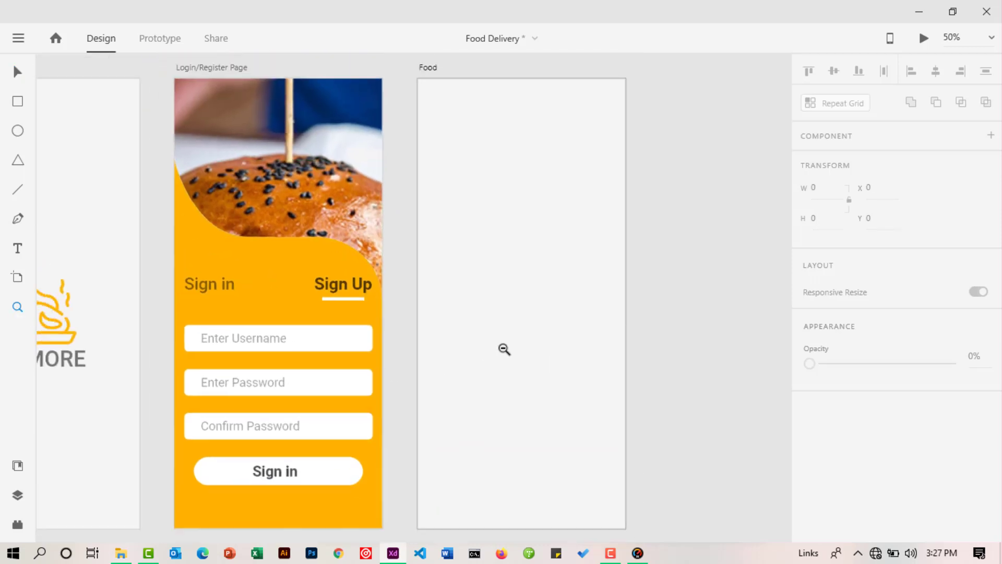
pyautogui.click(504, 316)
pyautogui.scroll(2, 505, 314)
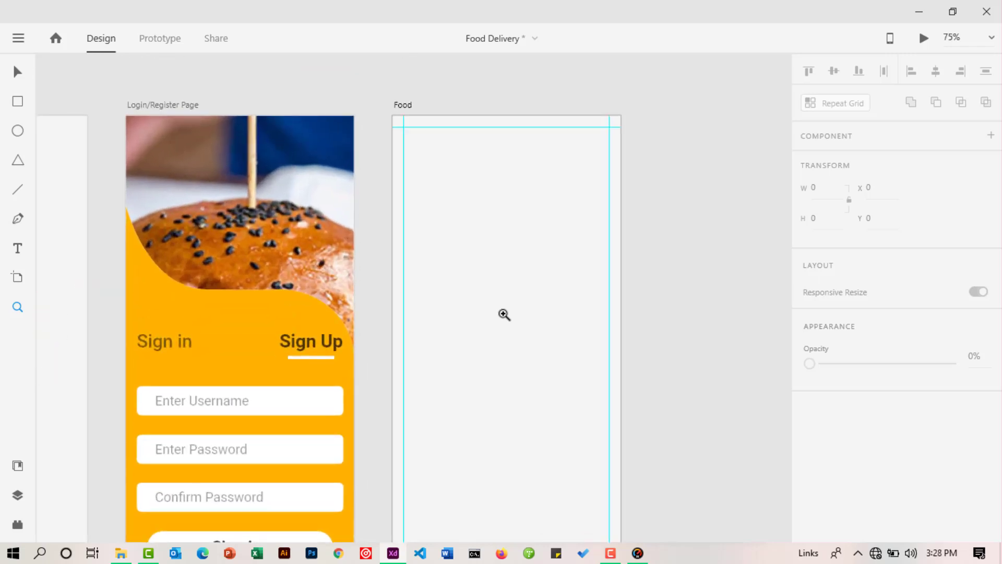
pyautogui.click(16, 191)
pyautogui.moveTo(406, 136); pyautogui.dragTo(424, 135)
# Give the line a border size of 7 with round caps and reduce its opacity to 68%.
pyautogui.scroll(-4, 876, 214)
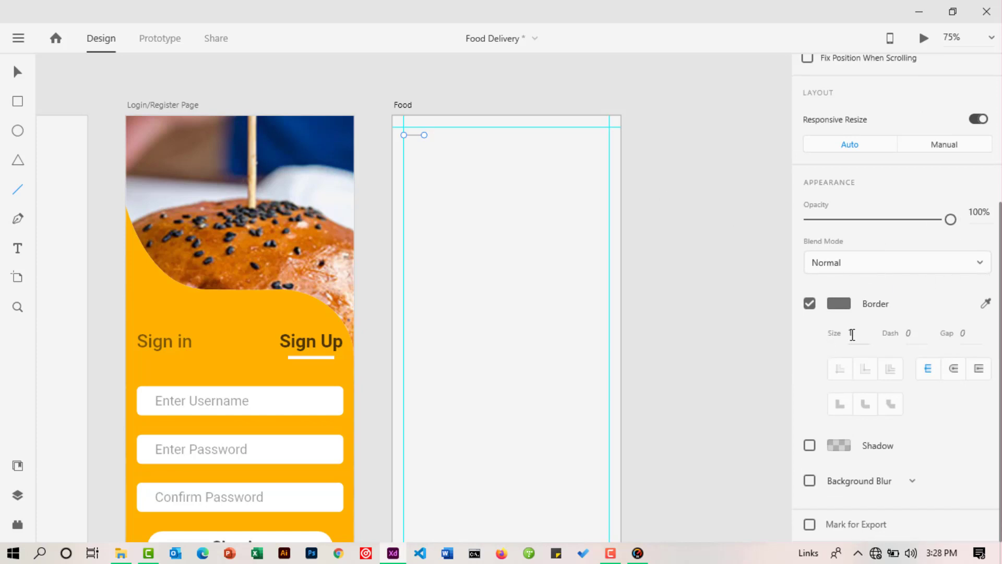
pyautogui.moveTo(850, 327); pyautogui.dragTo(846, 282)
pyautogui.click(955, 369)
pyautogui.scroll(2, 950, 299)
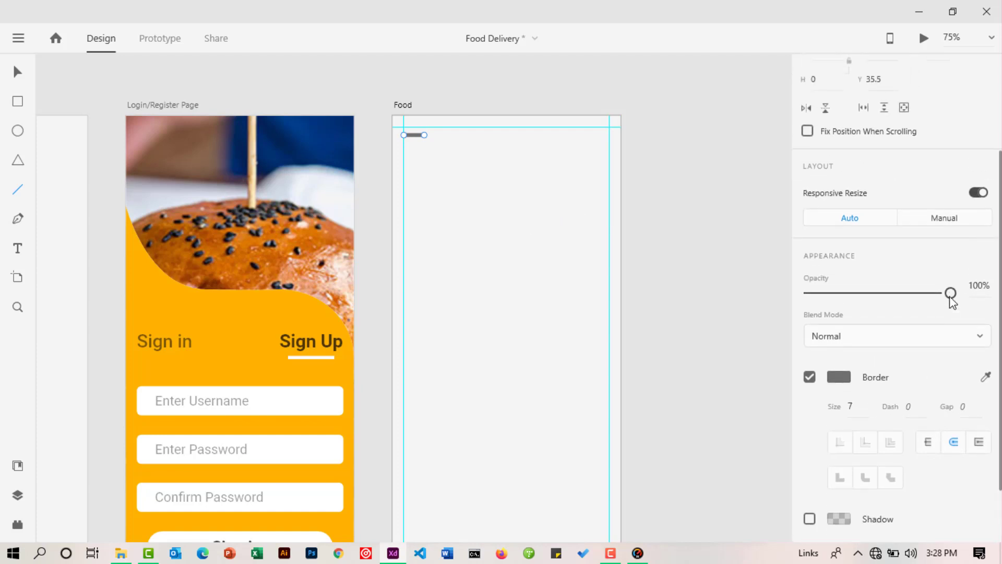
pyautogui.moveTo(951, 294); pyautogui.dragTo(904, 304)
# Duplicate the line directly below the original at Y 50.5 to form a two-bar menu icon.
pyautogui.click(21, 76)
pyautogui.moveTo(418, 134); pyautogui.dragTo(419, 142)
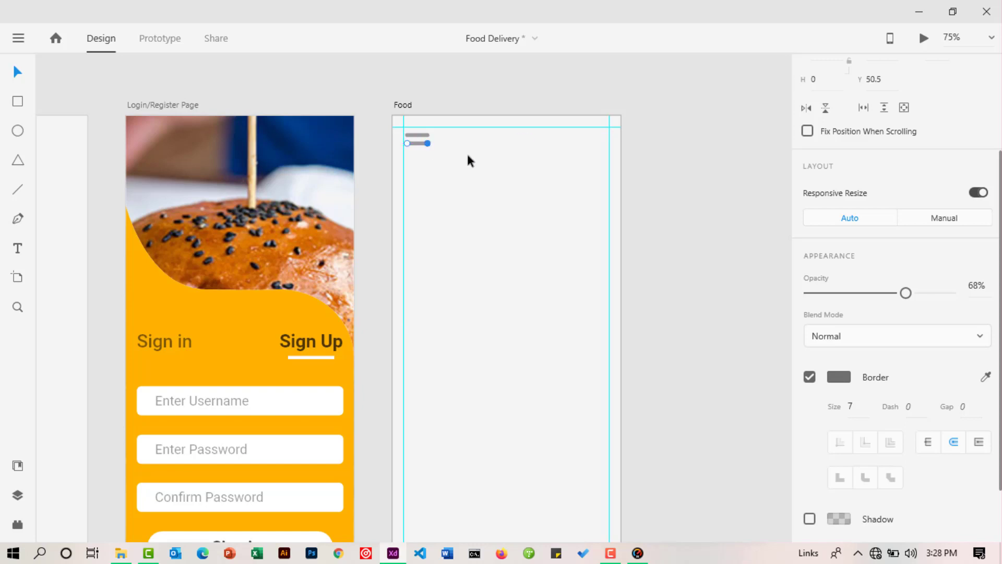
pyautogui.scroll(2, 453, 167)
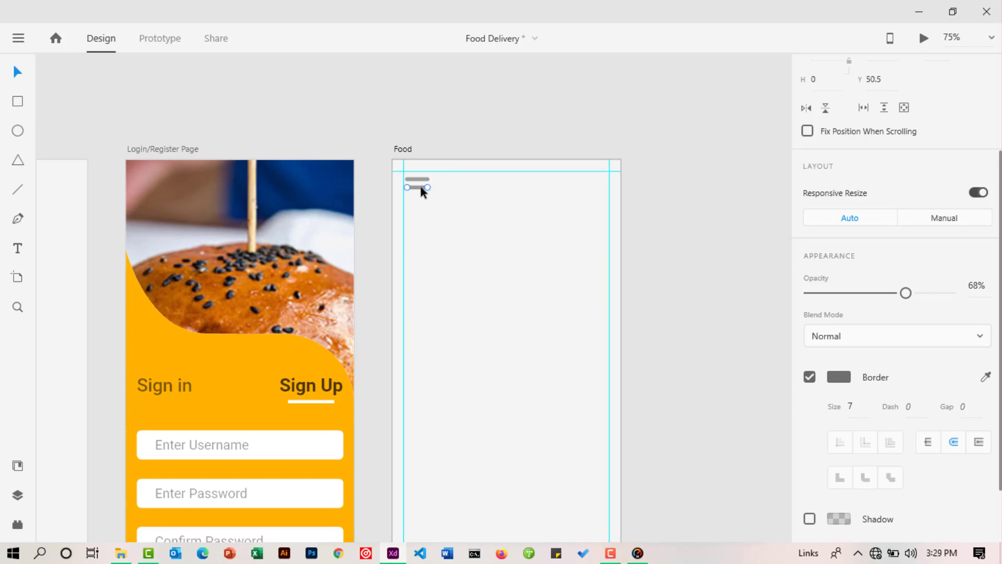
# Shorten the lower menu line to a width of 22.
pyautogui.scroll(3, 917, 139)
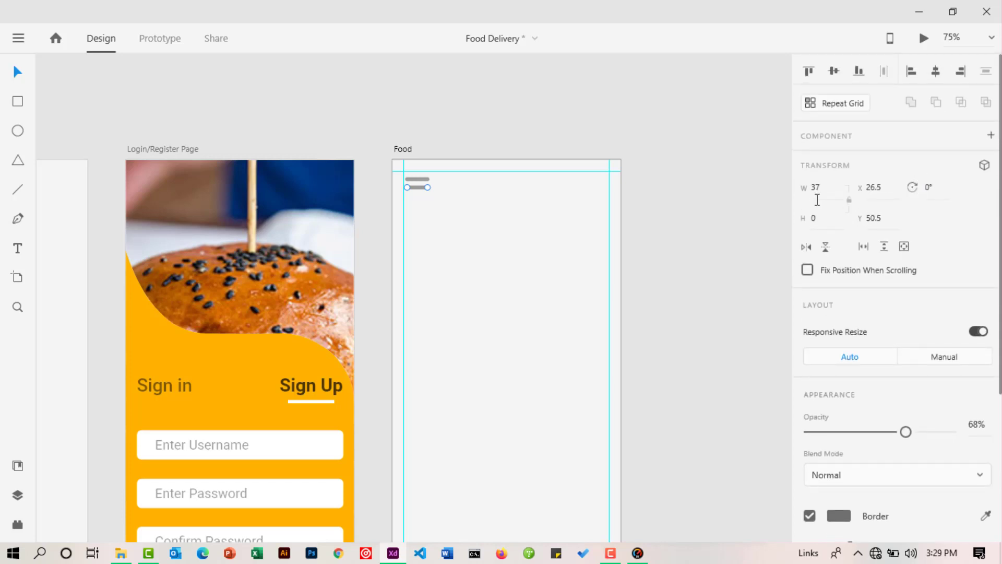
pyautogui.click(815, 189)
pyautogui.write('43')
pyautogui.press('Return')
pyautogui.write('25')
pyautogui.press('Return')
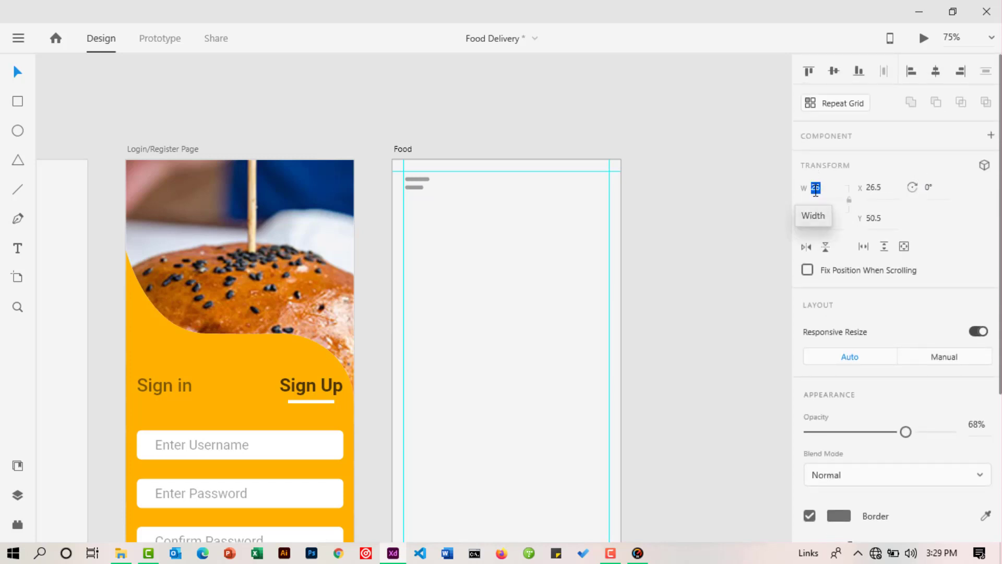
pyautogui.press('Down')
pyautogui.press('Down')
pyautogui.press('Down')
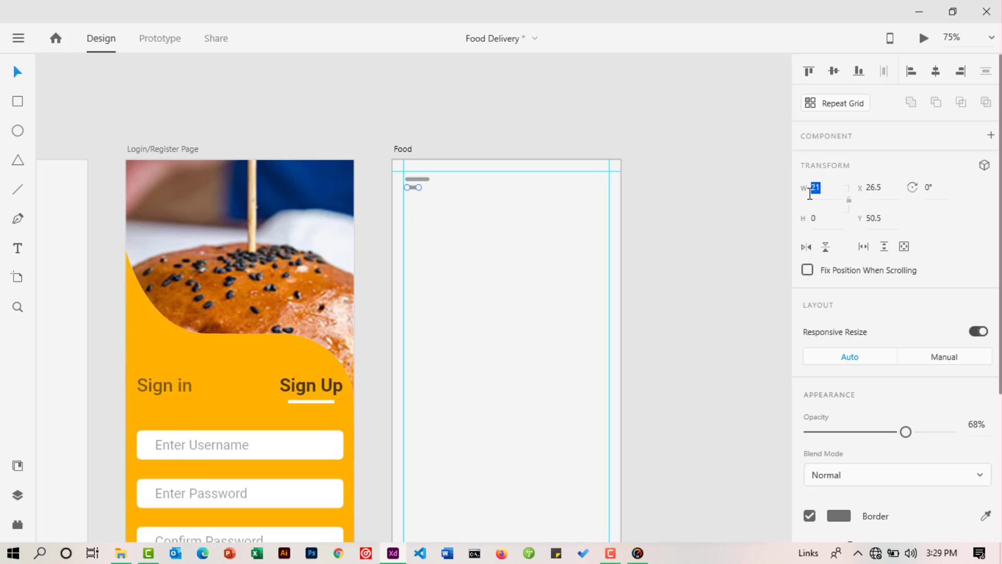
pyautogui.click(686, 208)
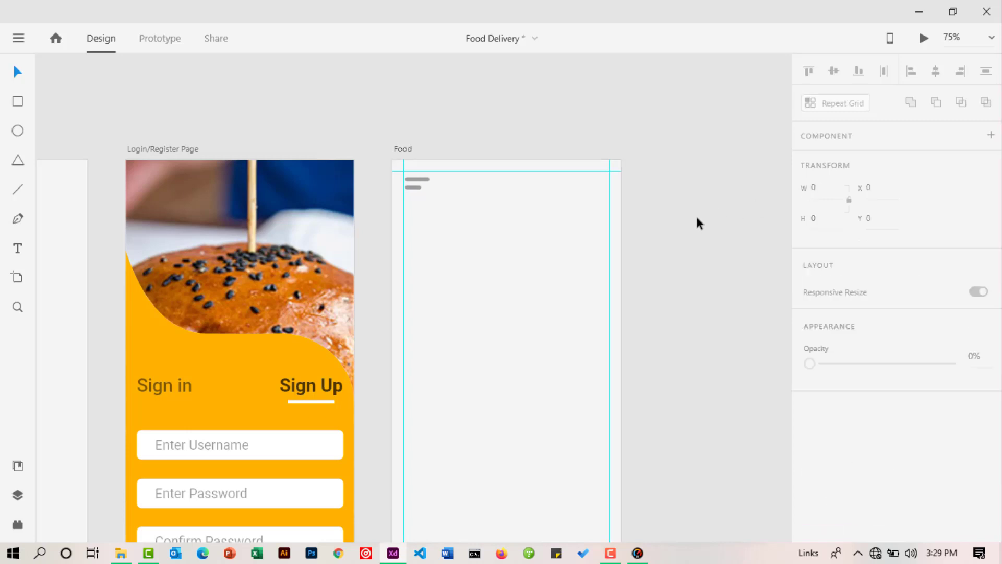
# Reduce the upper menu line's border size to 5.
pyautogui.click(18, 306)
pyautogui.click(423, 219)
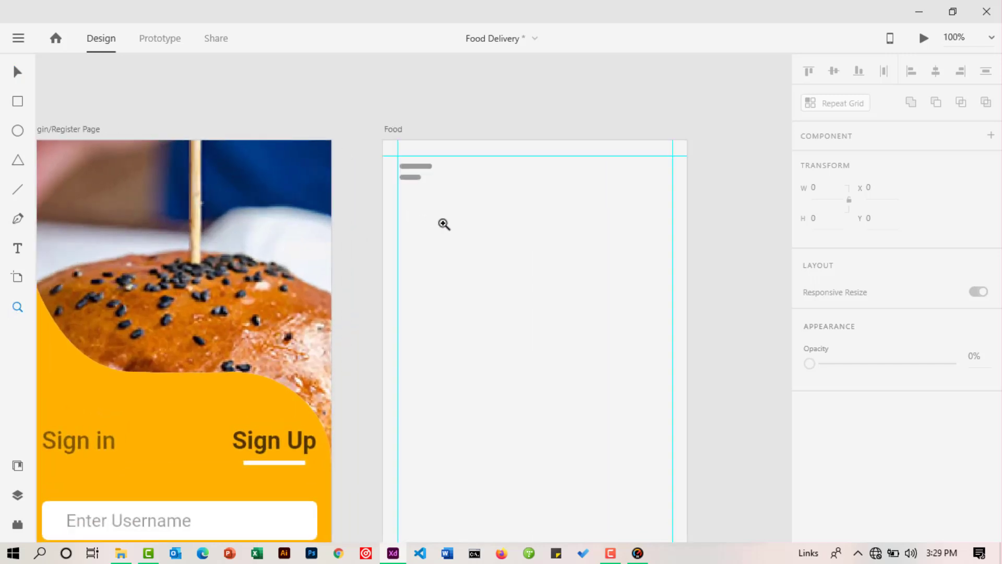
pyautogui.click(19, 73)
pyautogui.click(427, 171)
pyautogui.scroll(-3, 851, 313)
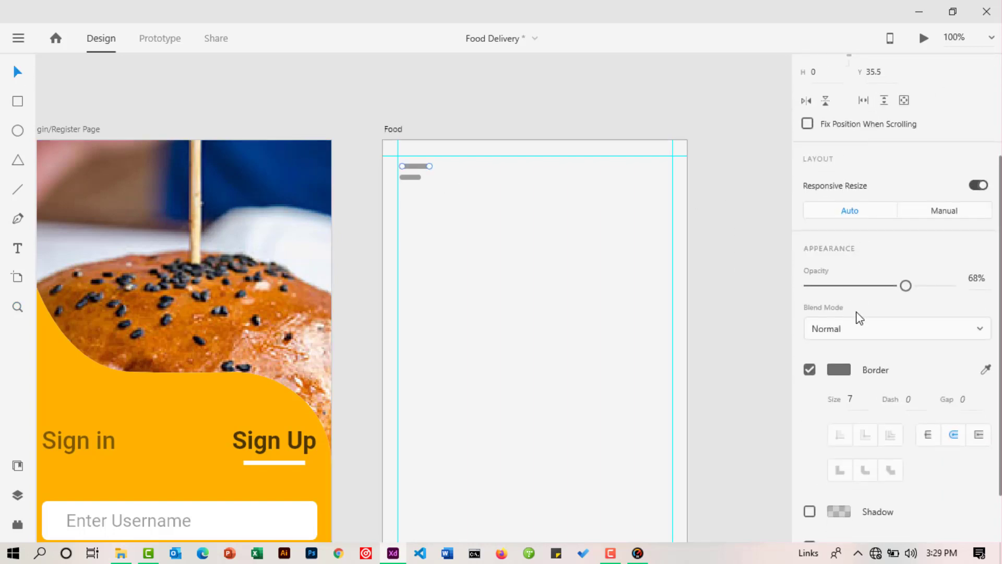
pyautogui.click(849, 400)
pyautogui.press('Down')
pyautogui.press('Down')
# Reduce the lower menu line's border size to 5 to match the upper one.
pyautogui.click(414, 177)
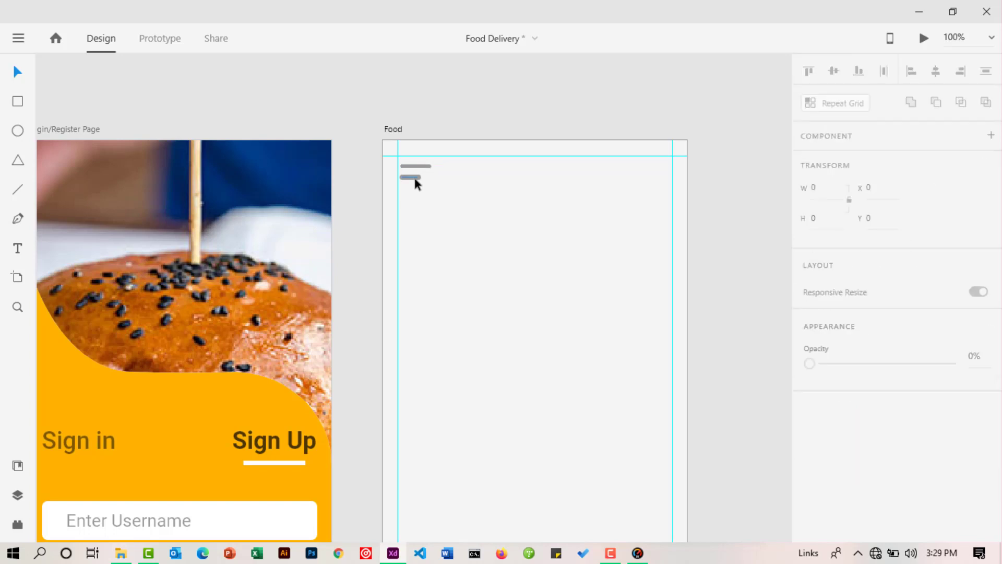
pyautogui.scroll(-4, 849, 366)
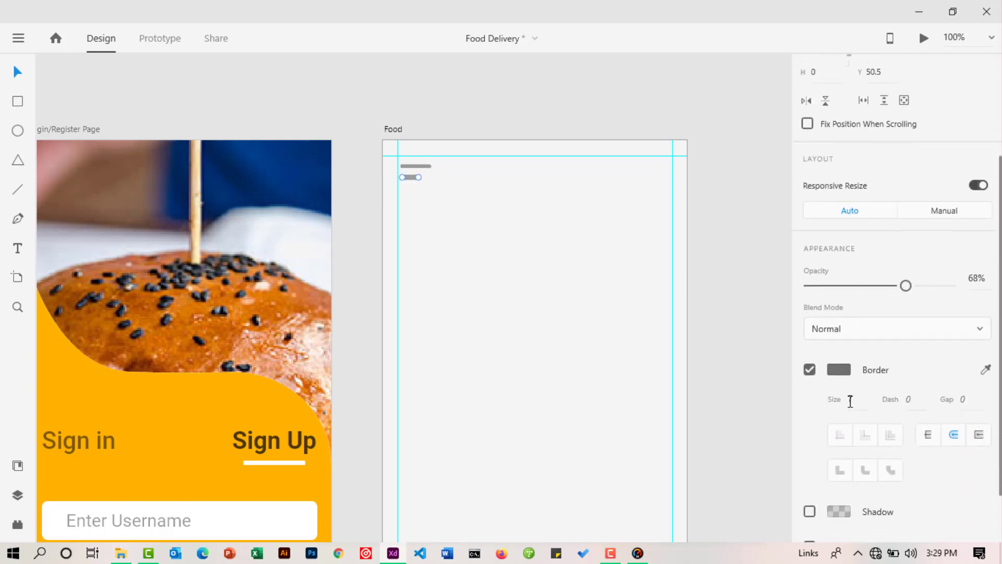
pyautogui.click(850, 402)
pyautogui.press('Down')
pyautogui.click(732, 321)
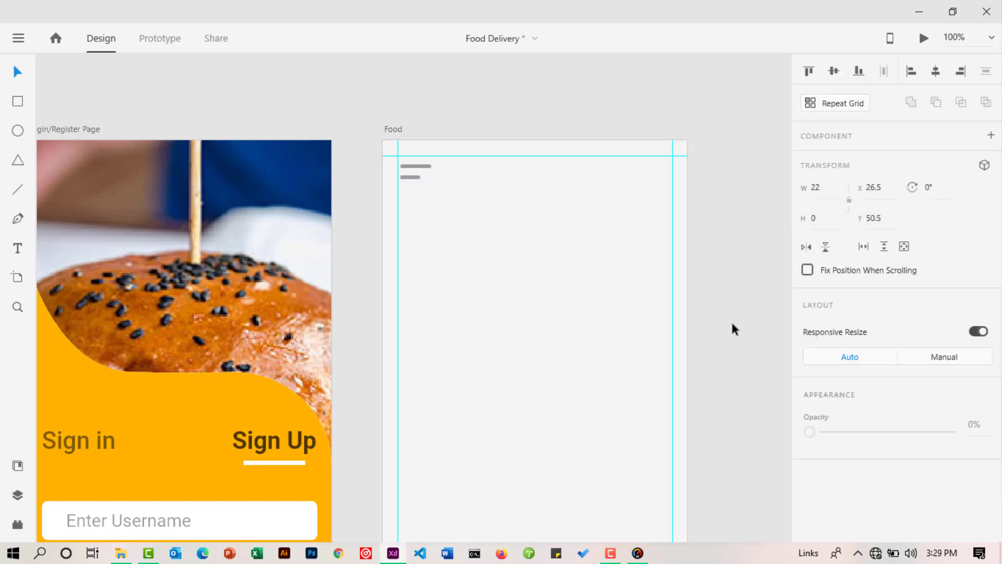
pyautogui.click(406, 177)
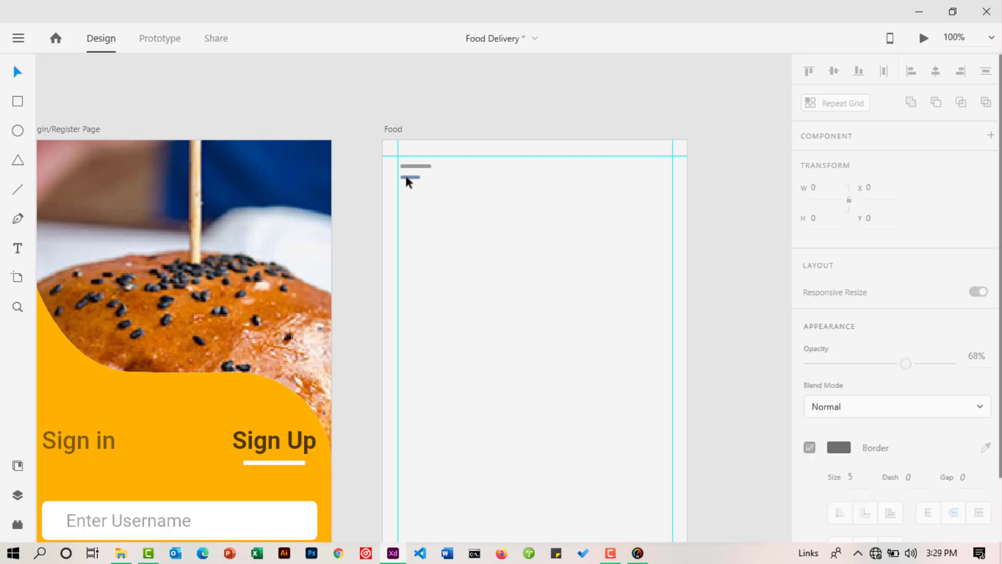
# Move the lower menu line up to Y 47.5, closer to the upper line.
pyautogui.moveTo(406, 177); pyautogui.dragTo(406, 178)
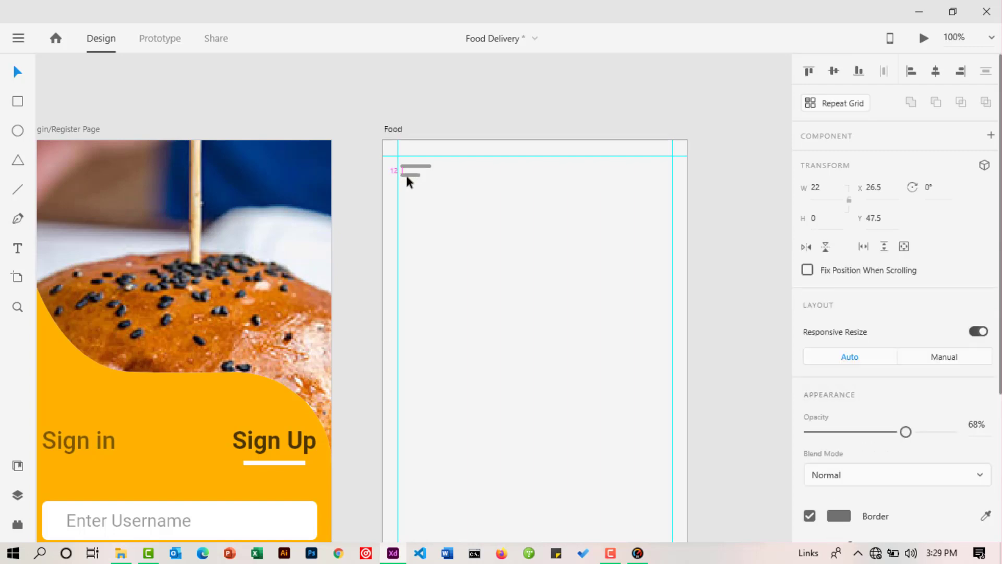
pyautogui.click(727, 200)
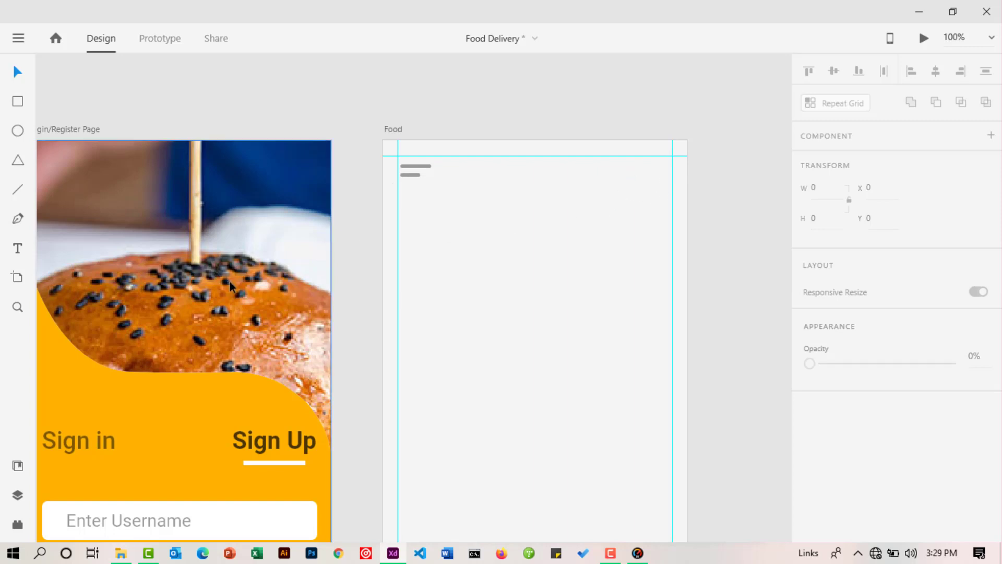
pyautogui.scroll(-2, 230, 281)
pyautogui.scroll(2, 602, 217)
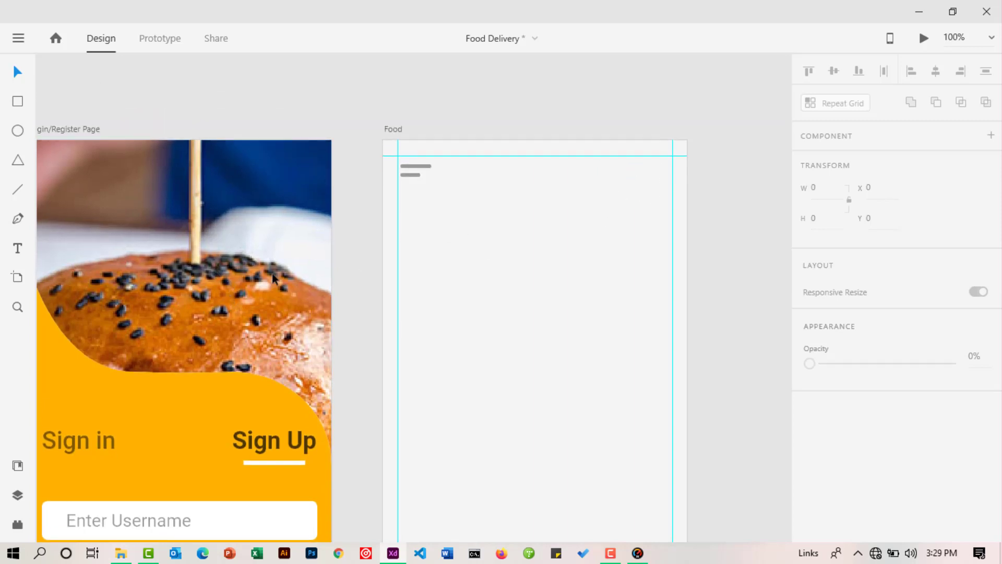
# Draw a circle about 35 by 35 opposite the menu icon on the Food artboard and place it at about X 338, Y 30.
pyautogui.click(18, 132)
pyautogui.moveTo(622, 166); pyautogui.dragTo(641, 187)
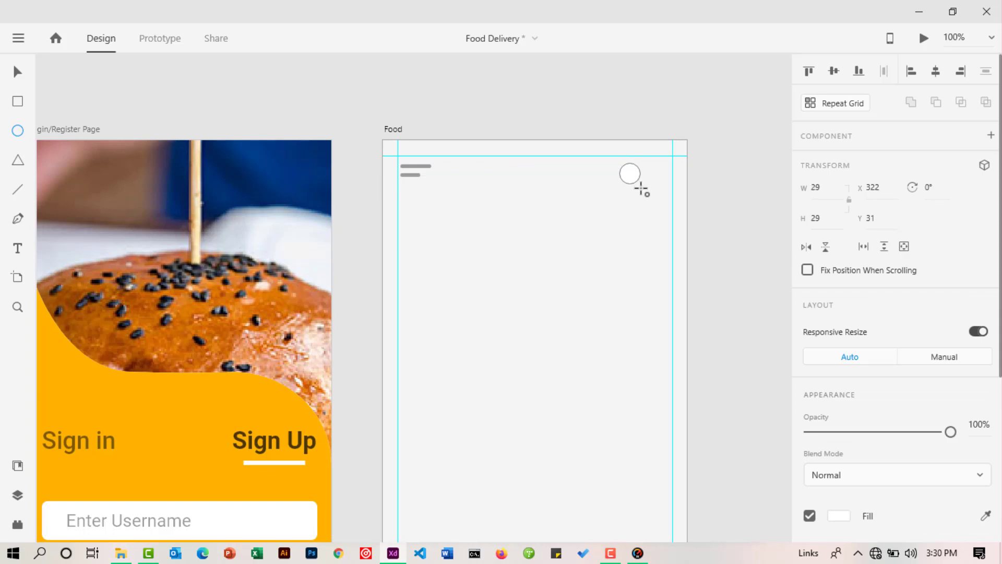
pyautogui.moveTo(641, 188); pyautogui.dragTo(644, 191)
pyautogui.moveTo(643, 190); pyautogui.dragTo(645, 192)
pyautogui.moveTo(645, 193); pyautogui.dragTo(646, 193)
pyautogui.click(17, 72)
pyautogui.moveTo(645, 163); pyautogui.dragTo(652, 167)
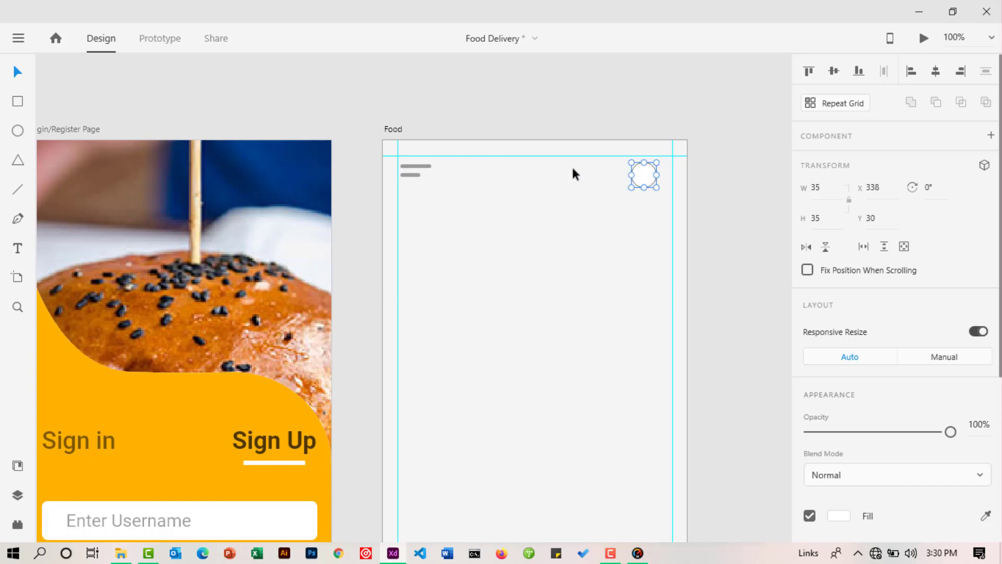
# Group the two menu lines and align the group with the circle along their vertical middles.
pyautogui.click(407, 174)
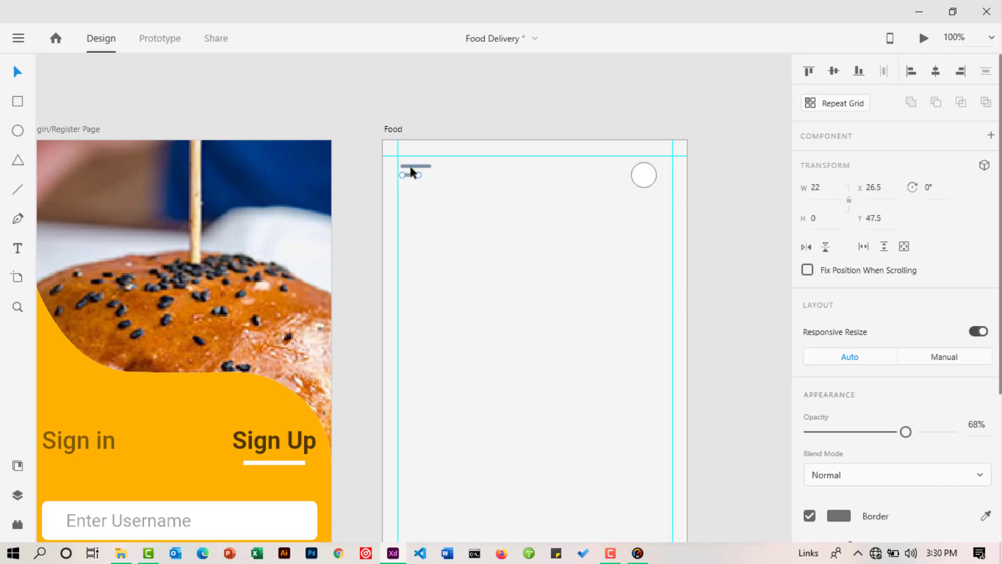
pyautogui.keyDown('shift'); pyautogui.click(410, 167); pyautogui.keyUp('shift')
pyautogui.hotkey('ctrl', 'g')
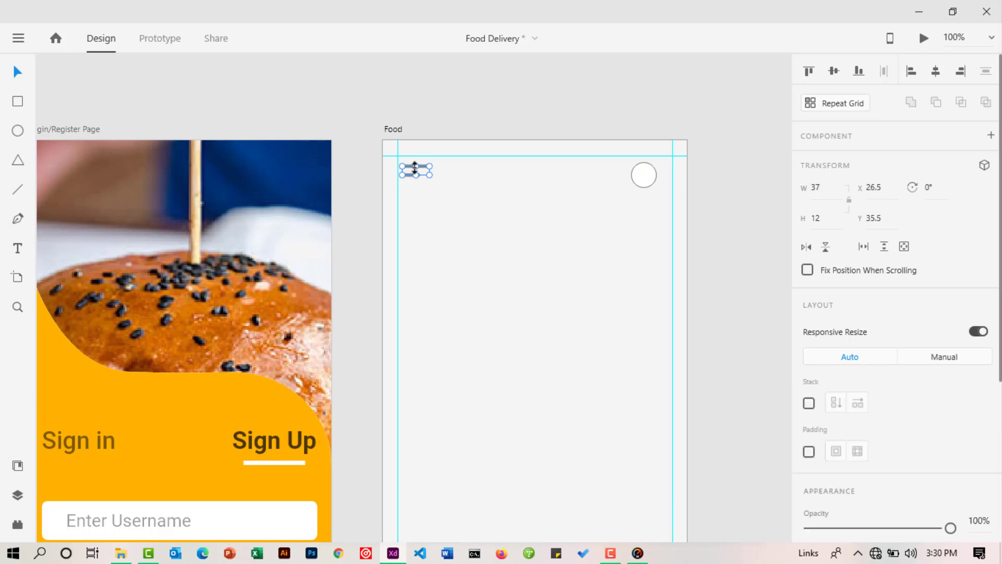
pyautogui.keyDown('shift'); pyautogui.click(642, 186); pyautogui.keyUp('shift')
pyautogui.click(834, 73)
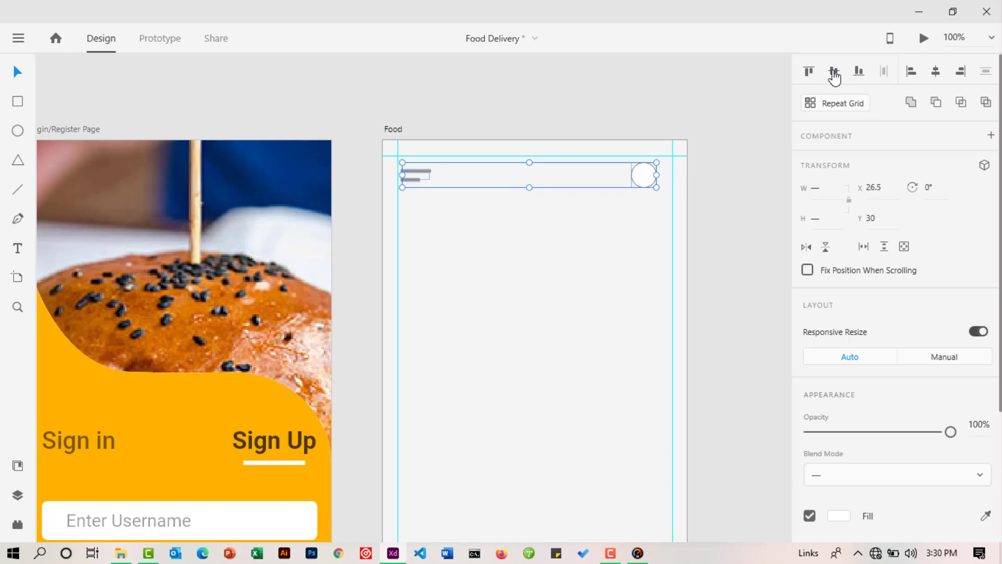
pyautogui.click(700, 176)
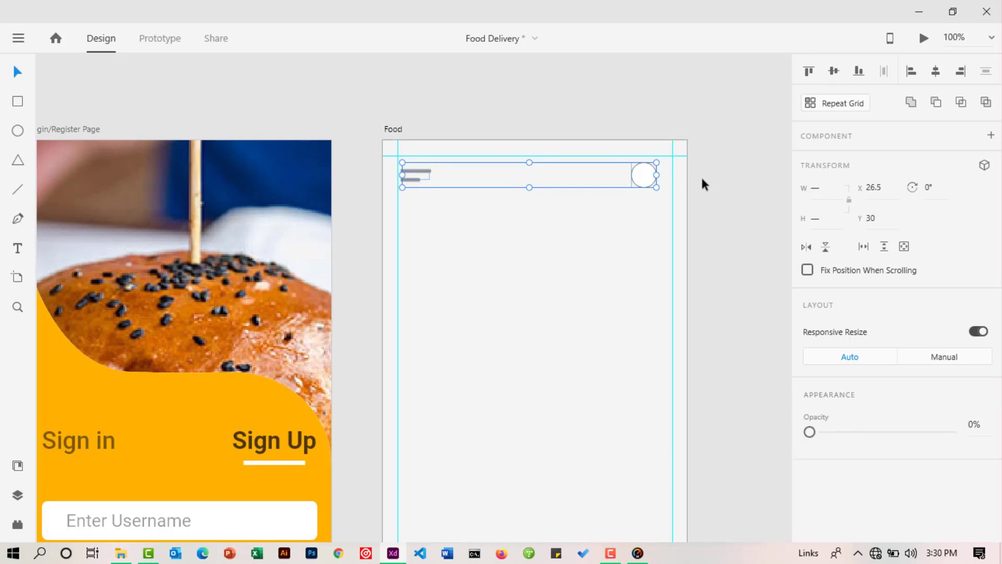
# Remove the border from the header circle, keeping only its white fill.
pyautogui.click(650, 177)
pyautogui.scroll(-1, 699, 202)
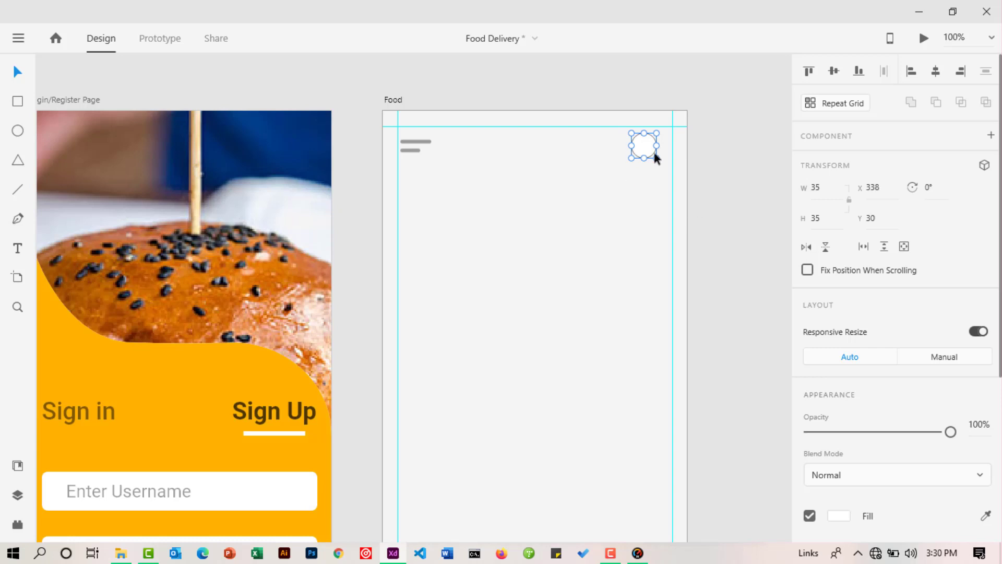
pyautogui.scroll(-5, 852, 284)
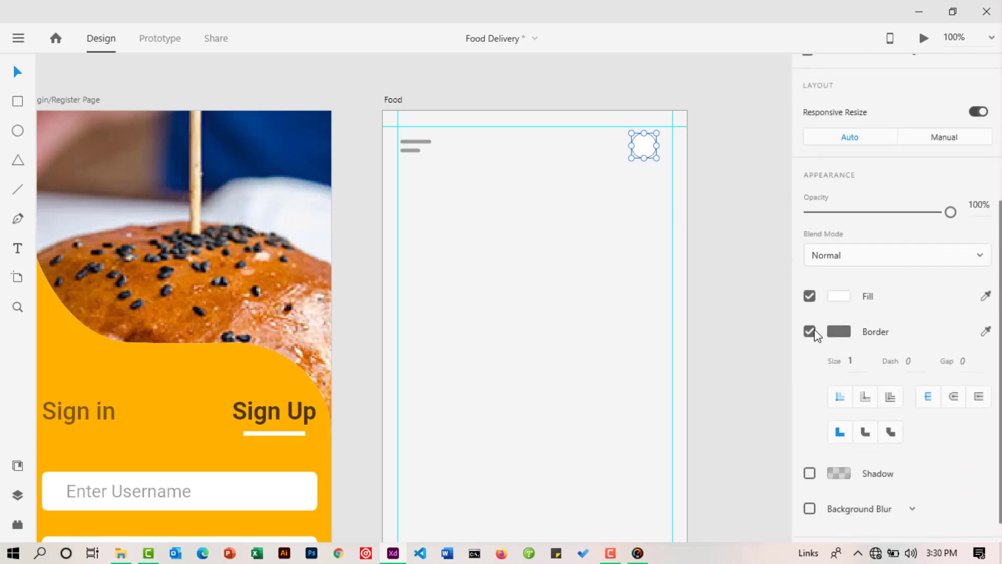
pyautogui.click(812, 332)
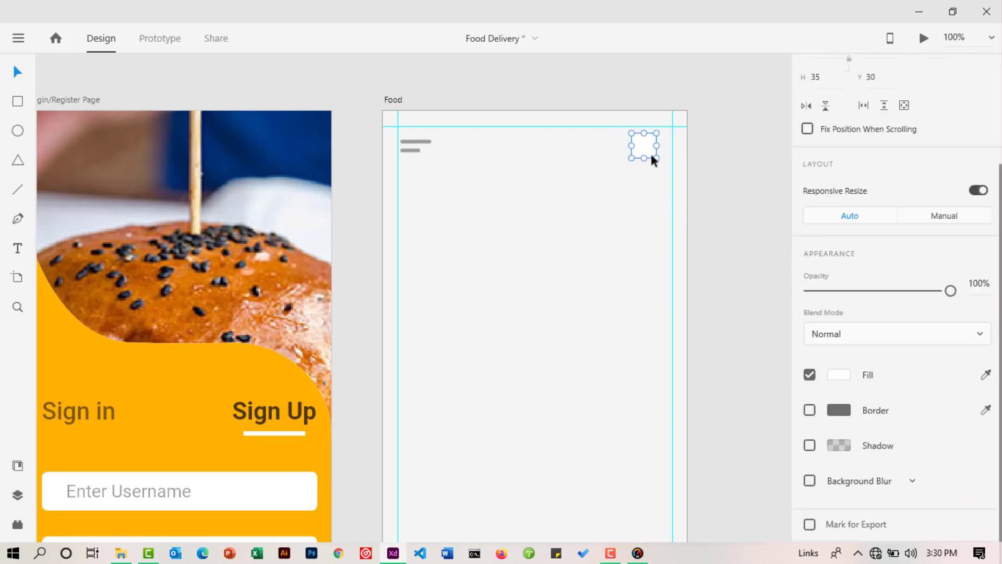
pyautogui.click(716, 156)
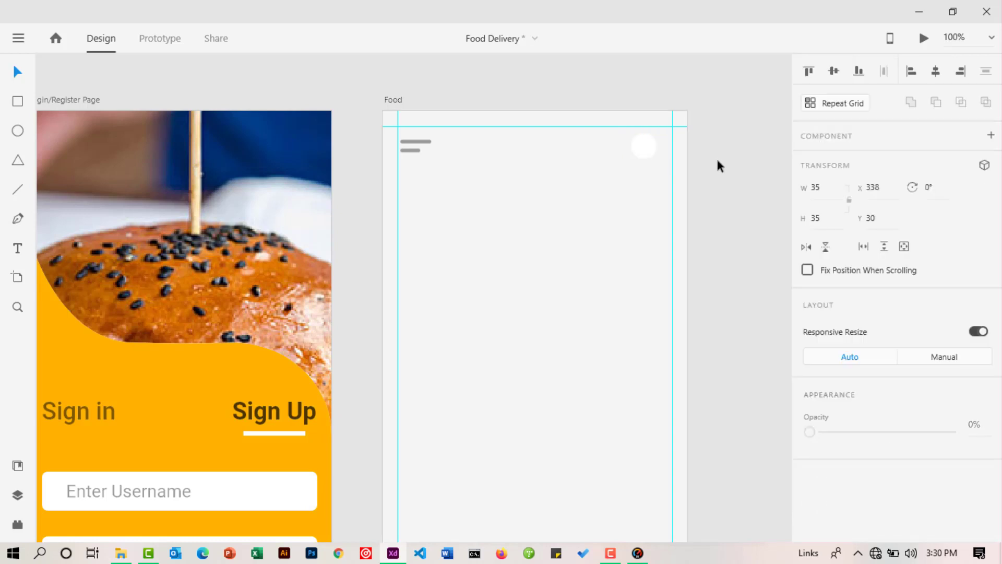
# Enlarge the header circle from its centre to about 53 by 53.
pyautogui.click(646, 149)
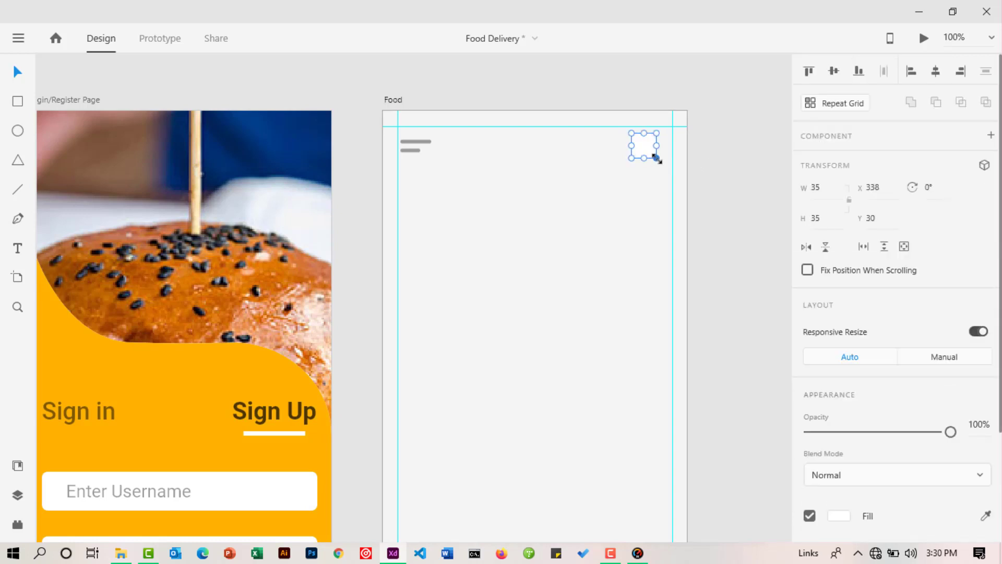
pyautogui.moveTo(657, 160); pyautogui.dragTo(658, 162)
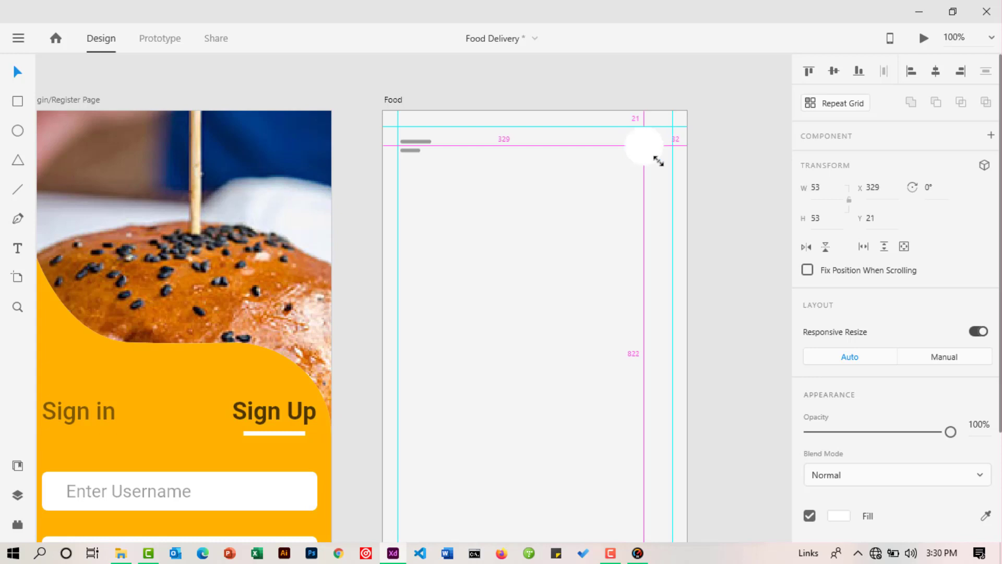
pyautogui.moveTo(658, 162); pyautogui.dragTo(658, 162)
pyautogui.click(711, 151)
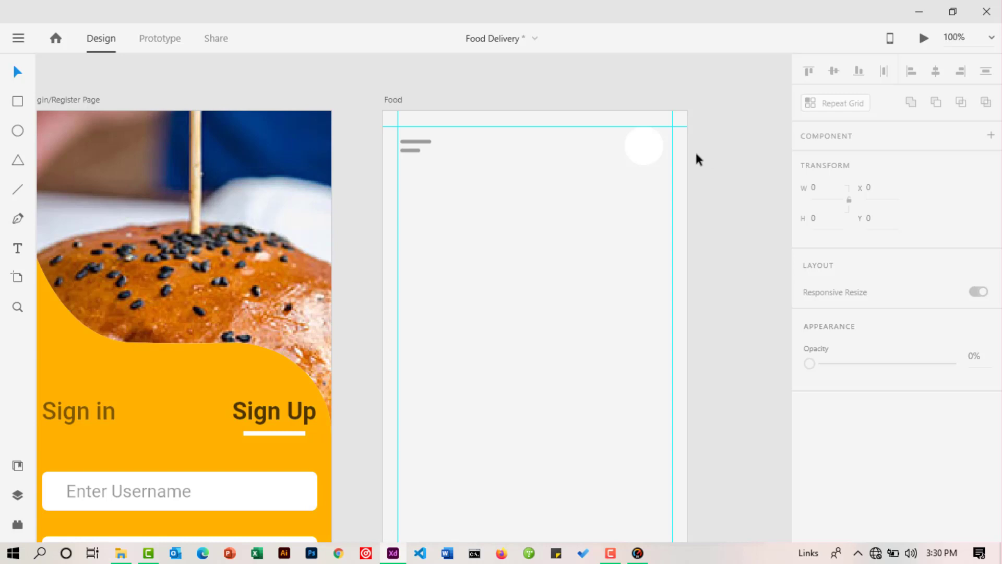
# Fill the header circle with the portrait image 4 from the Food Delivery folder in File Explorer.
pyautogui.click(637, 139)
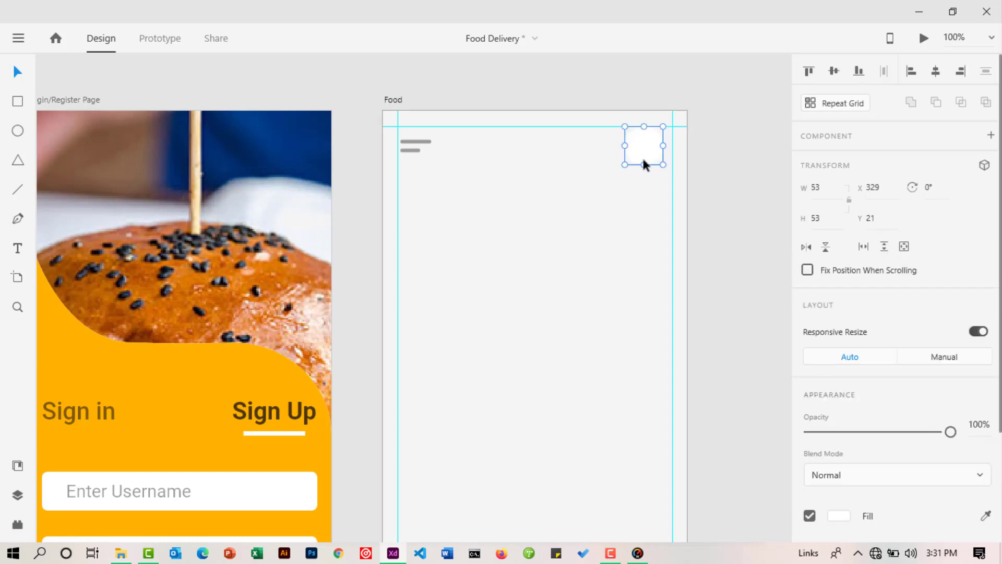
pyautogui.click(433, 449)
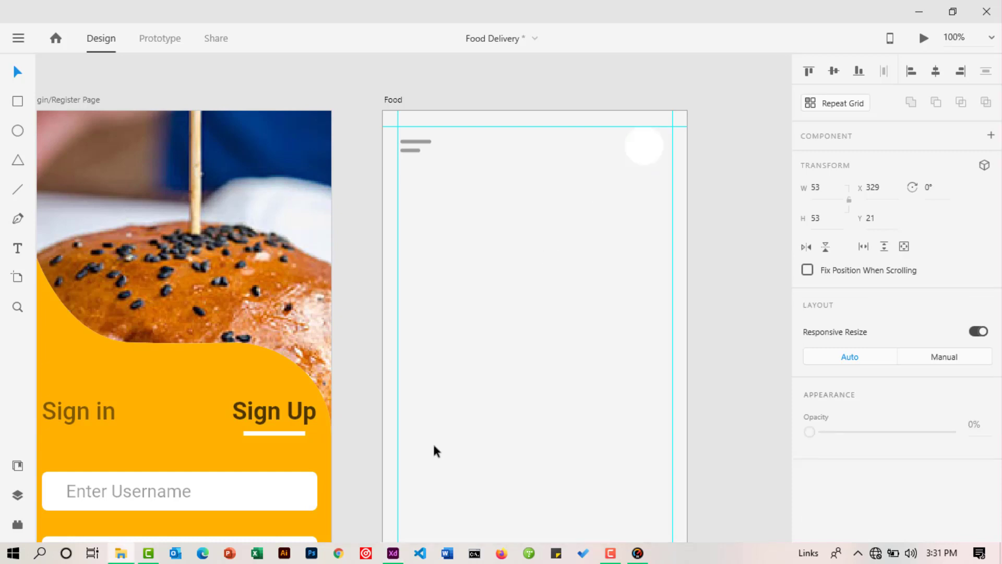
pyautogui.click(634, 162)
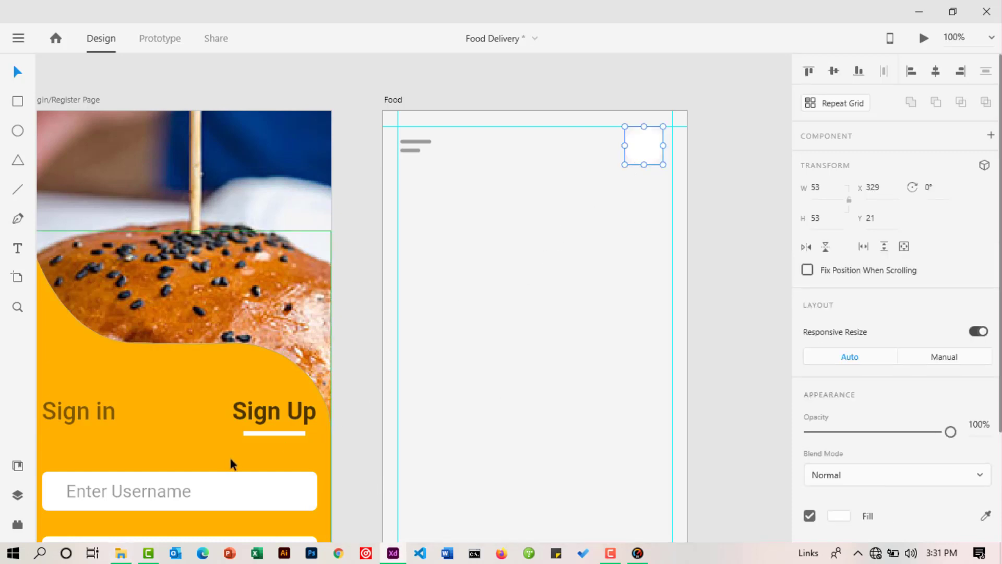
pyautogui.click(121, 553)
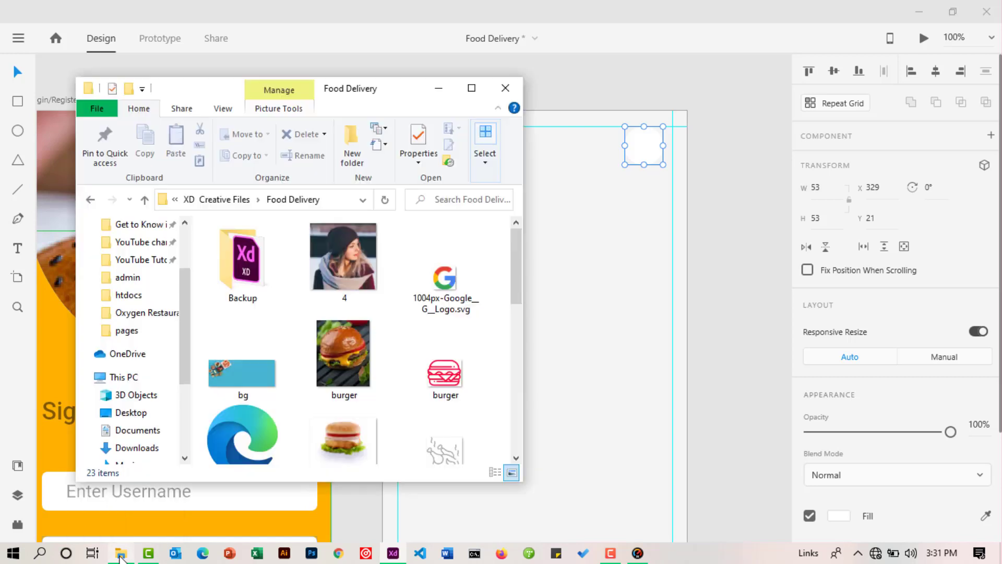
pyautogui.click(331, 252)
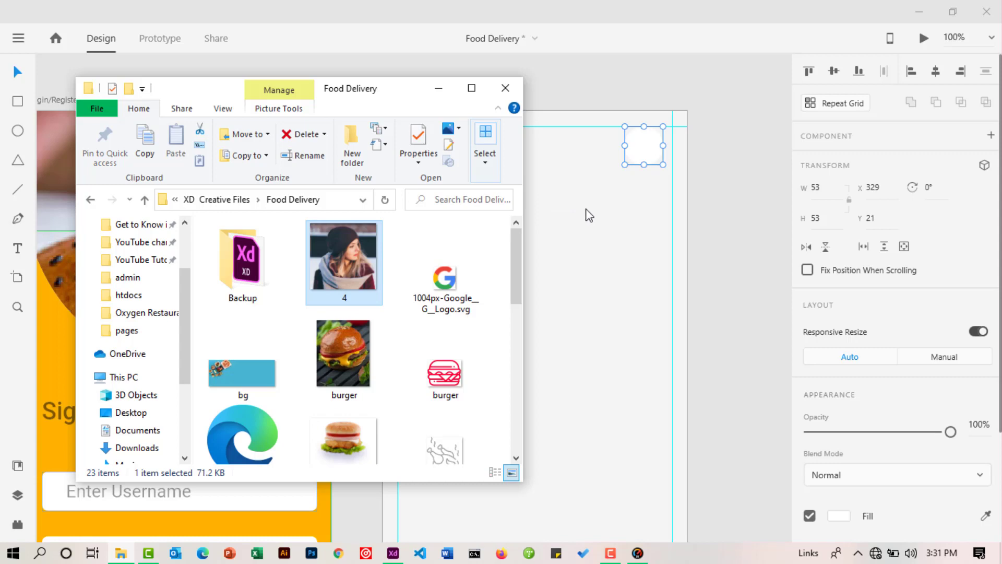
pyautogui.moveTo(596, 211); pyautogui.dragTo(644, 147)
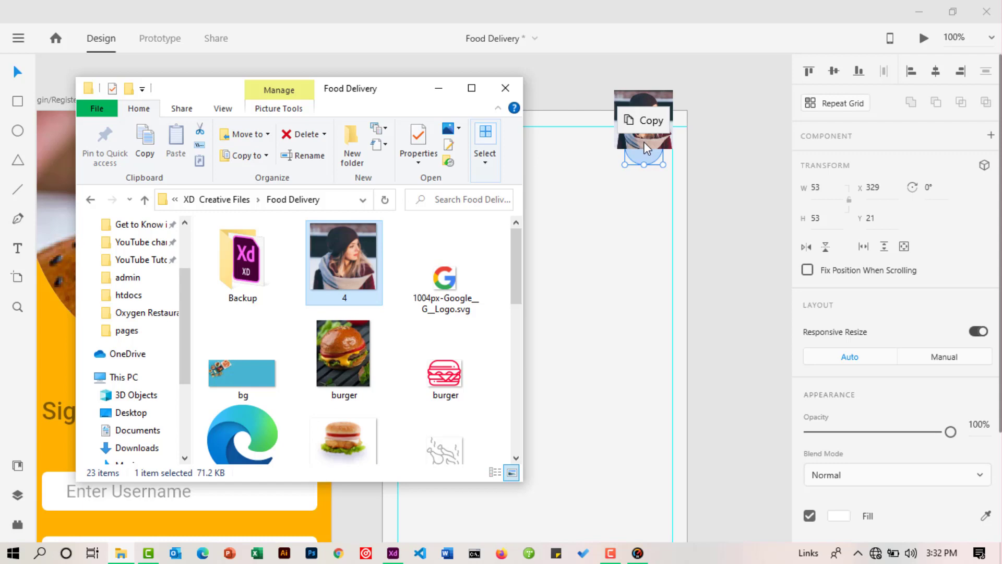
pyautogui.moveTo(643, 142); pyautogui.dragTo(644, 148)
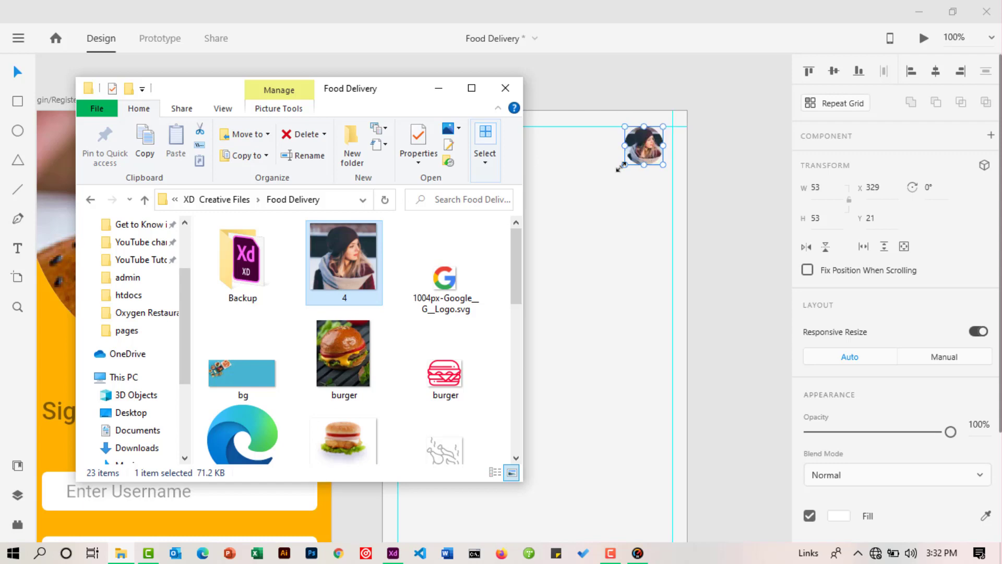
pyautogui.click(646, 145)
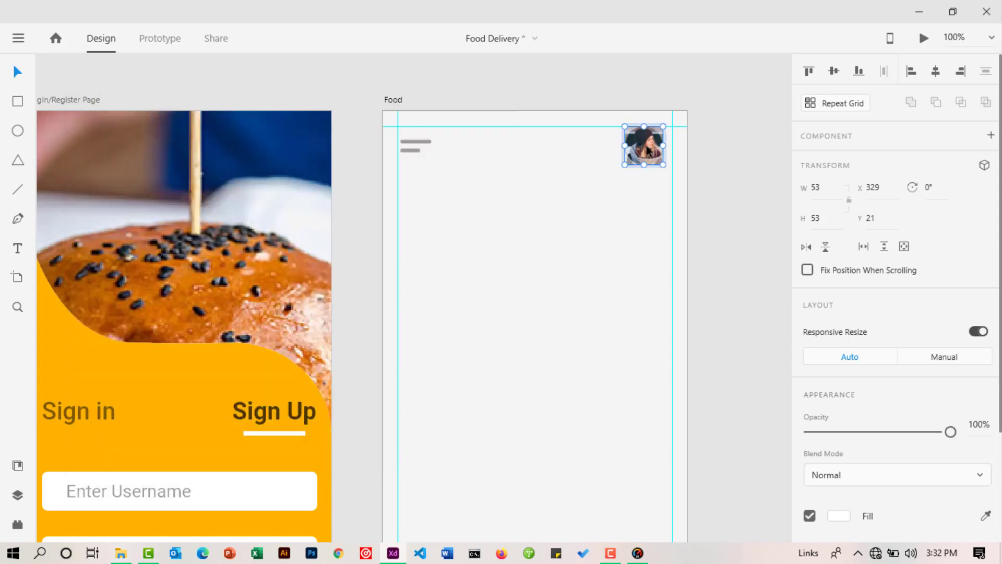
pyautogui.click(700, 155)
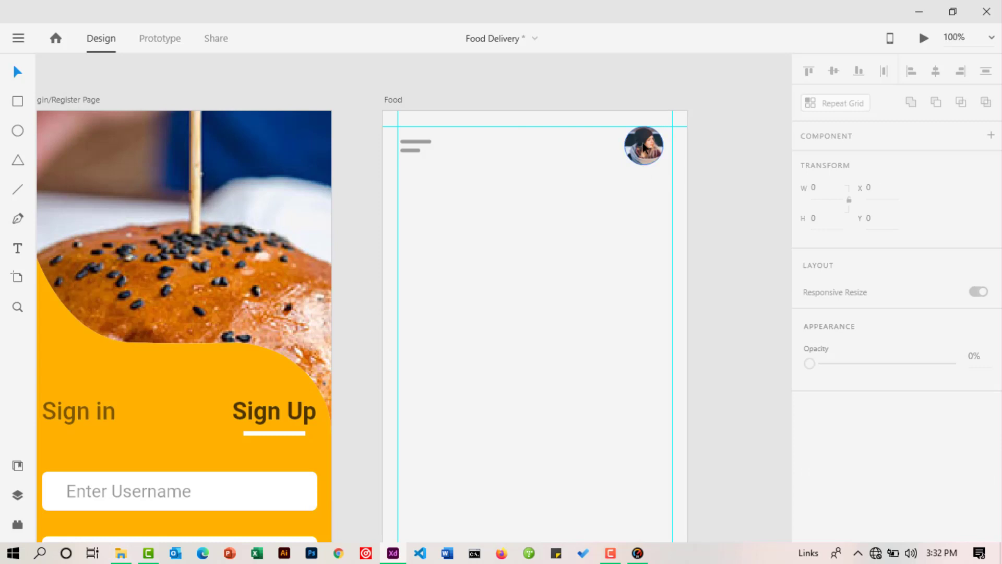
# Shift the portrait circle to X 331, and lower it together with the menu icon to a shared top position of Y 28.
pyautogui.moveTo(646, 149); pyautogui.dragTo(645, 152)
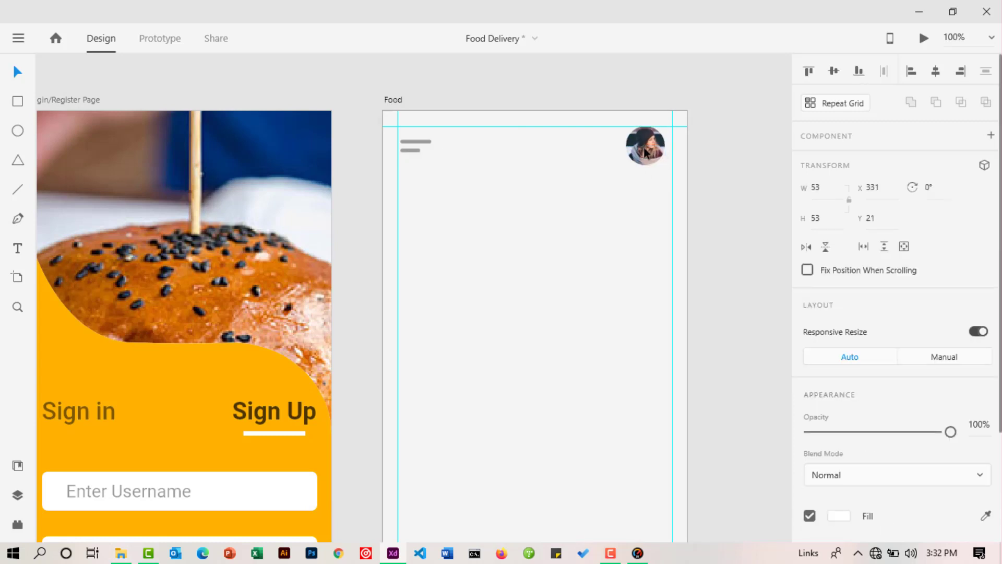
pyautogui.keyDown('shift'); pyautogui.click(414, 150); pyautogui.keyUp('shift')
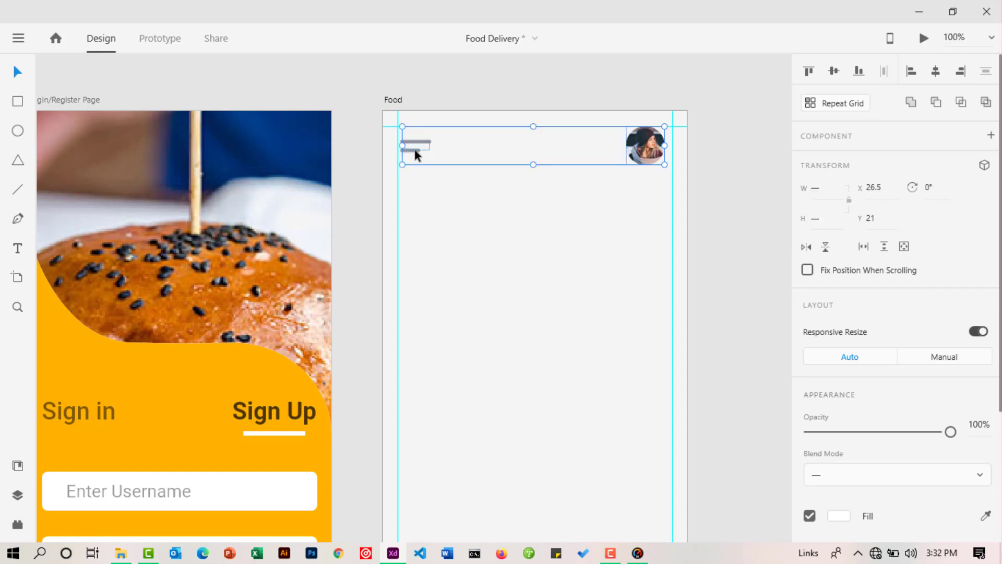
pyautogui.press('Down')
pyautogui.press('Down')
pyautogui.press('Down')
pyautogui.press('Down')
pyautogui.press('Down')
pyautogui.press('Down')
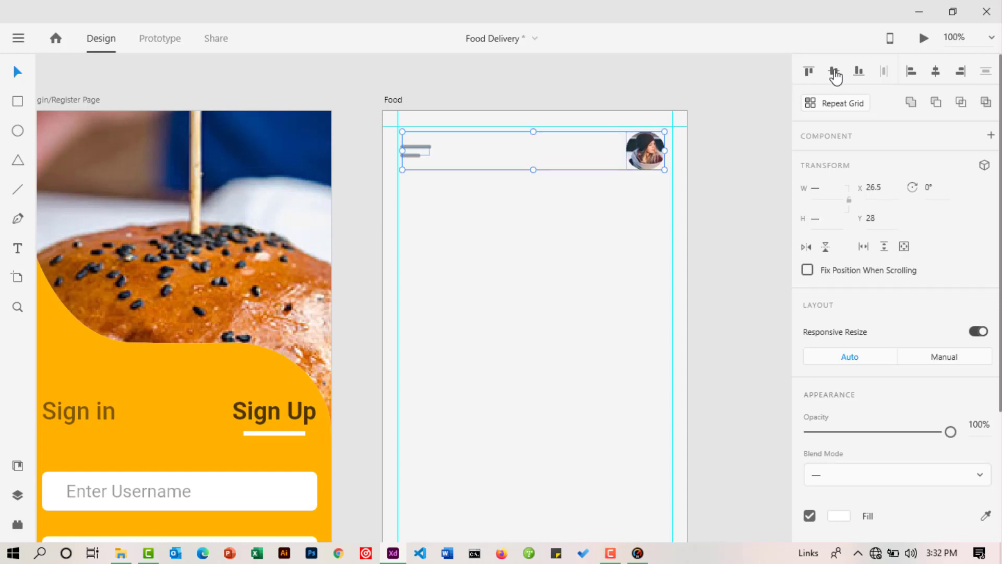
pyautogui.click(693, 147)
# Examine the Food artboard's header up close and compare the artboard with the neighbouring screens.
pyautogui.scroll(-1, 720, 167)
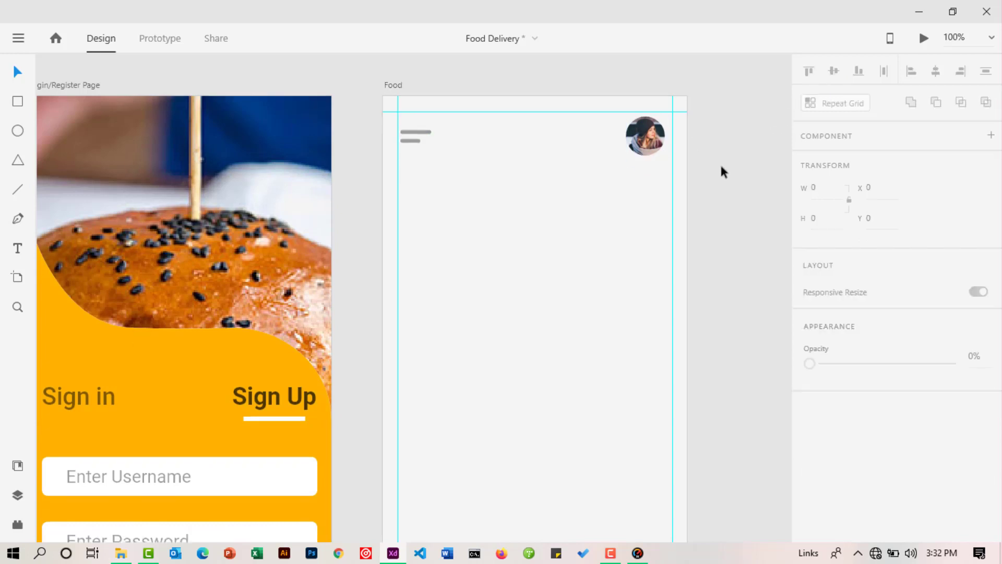
pyautogui.scroll(1, 719, 161)
pyautogui.click(17, 306)
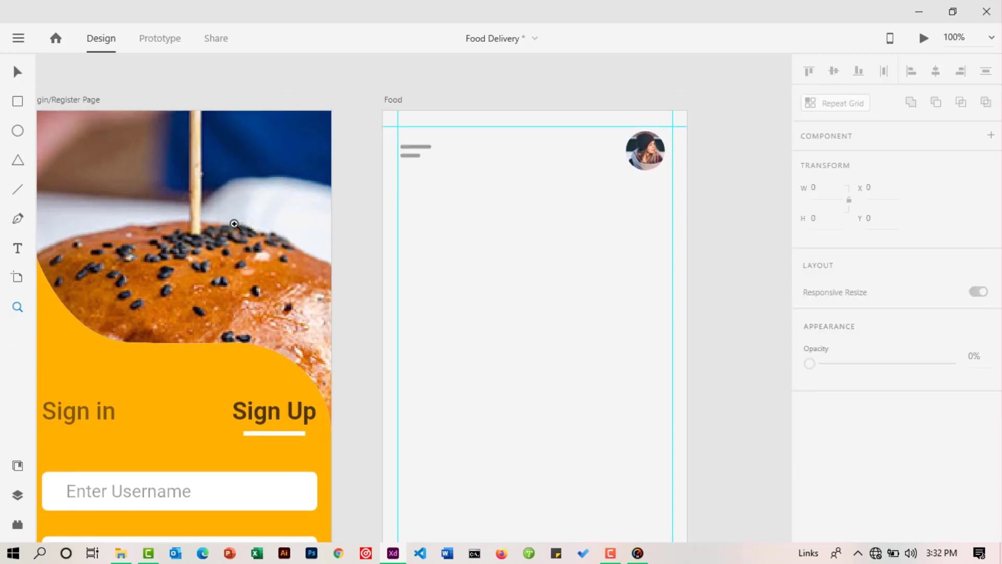
pyautogui.click(461, 154)
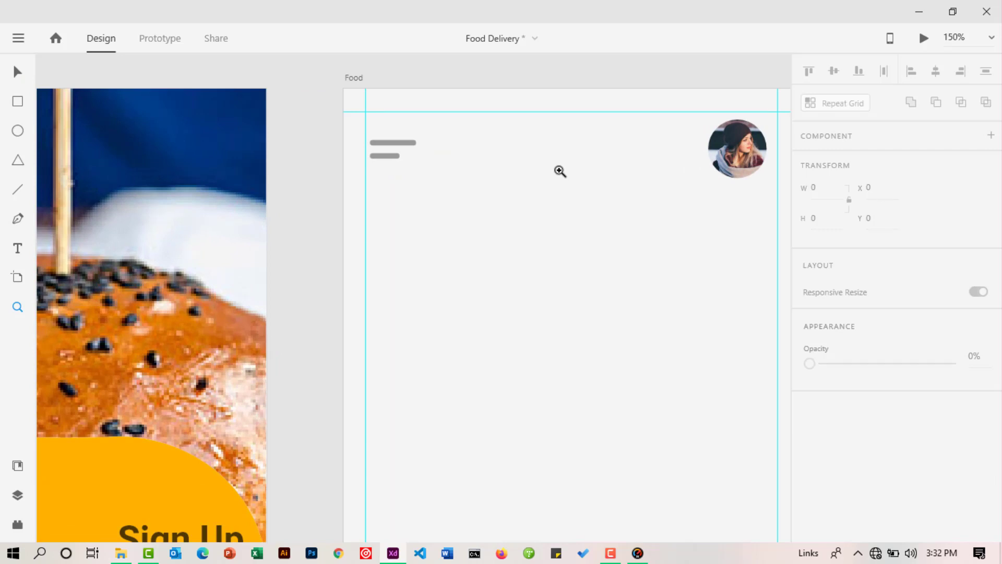
pyautogui.moveTo(549, 170); pyautogui.dragTo(435, 184)
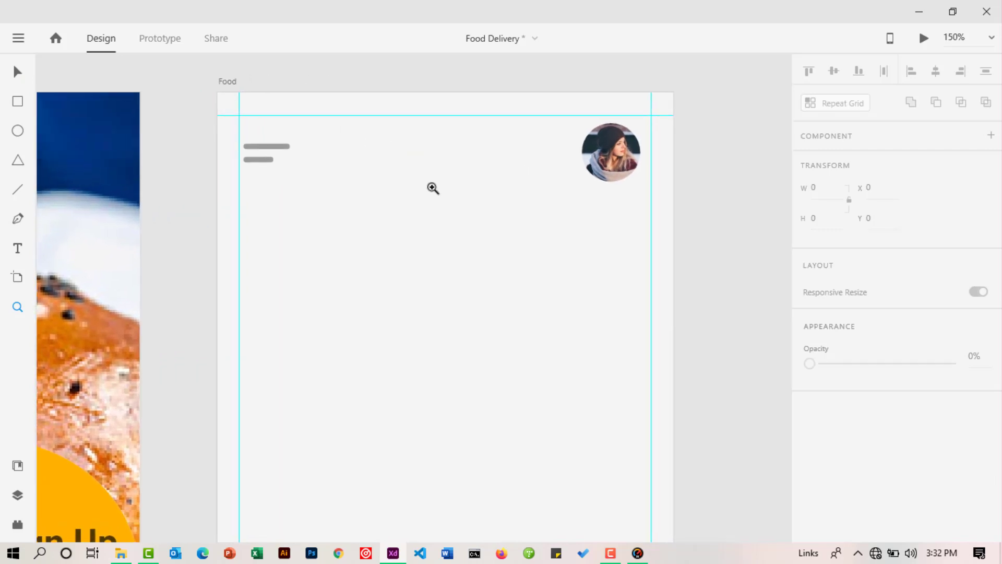
pyautogui.keyDown('alt'); pyautogui.click(460, 242); pyautogui.keyUp('alt')
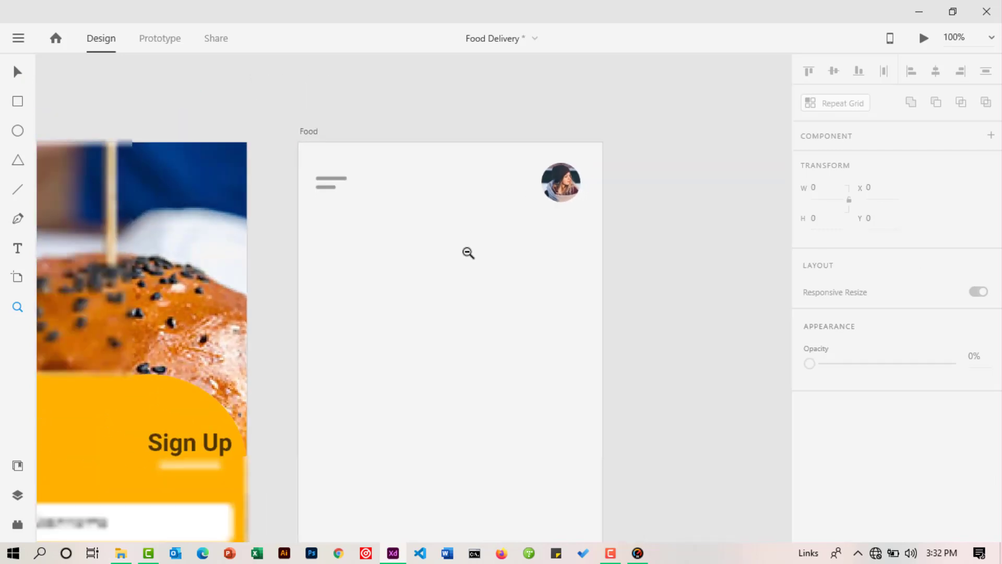
pyautogui.keyDown('alt'); pyautogui.click(468, 253); pyautogui.keyUp('alt')
pyautogui.keyDown('alt'); pyautogui.click(454, 267); pyautogui.keyUp('alt')
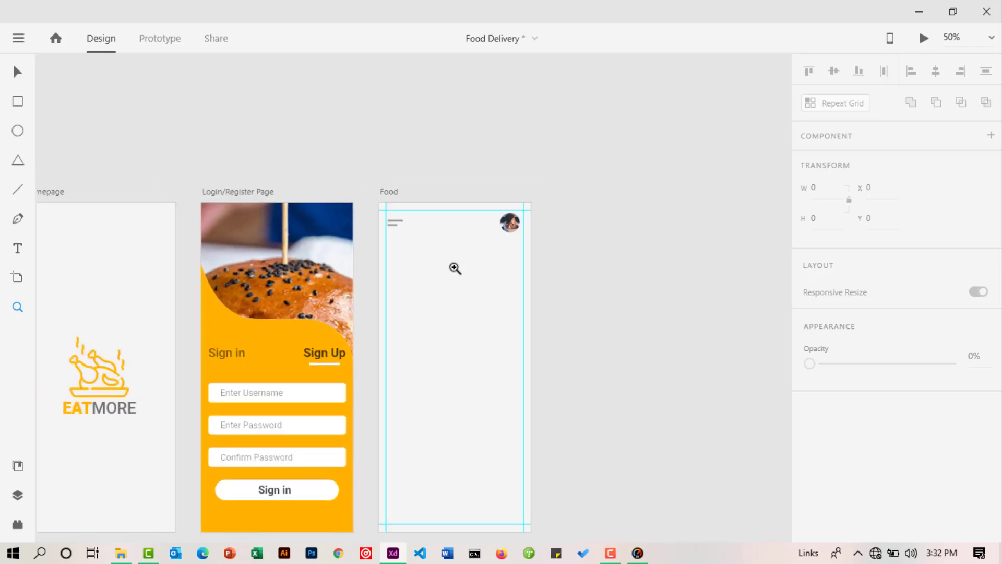
pyautogui.click(455, 268)
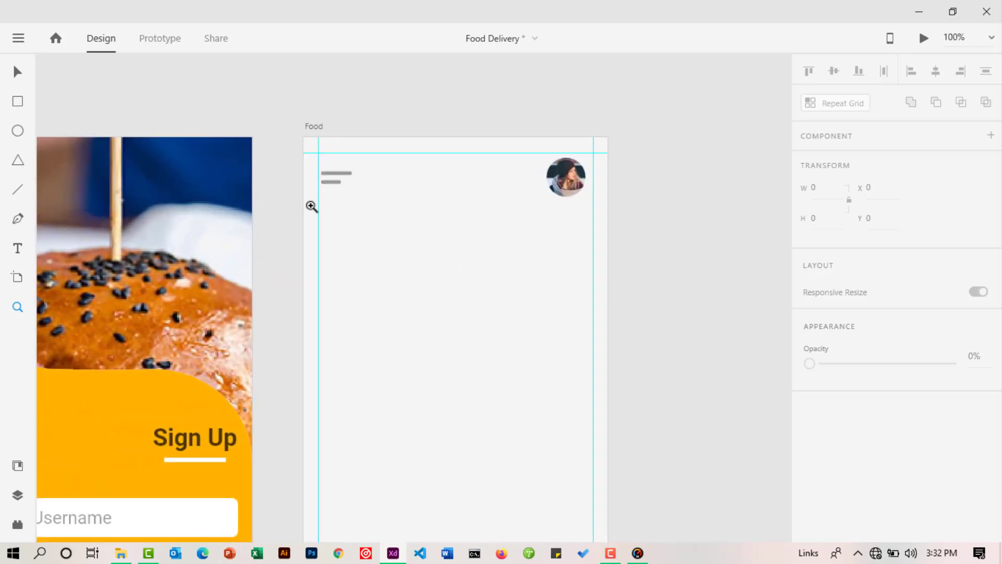
# Draw a rectangle about 335 by 47 beneath the Food artboard's header and centre it horizontally on the artboard.
pyautogui.click(17, 103)
pyautogui.moveTo(327, 208); pyautogui.dragTo(367, 228)
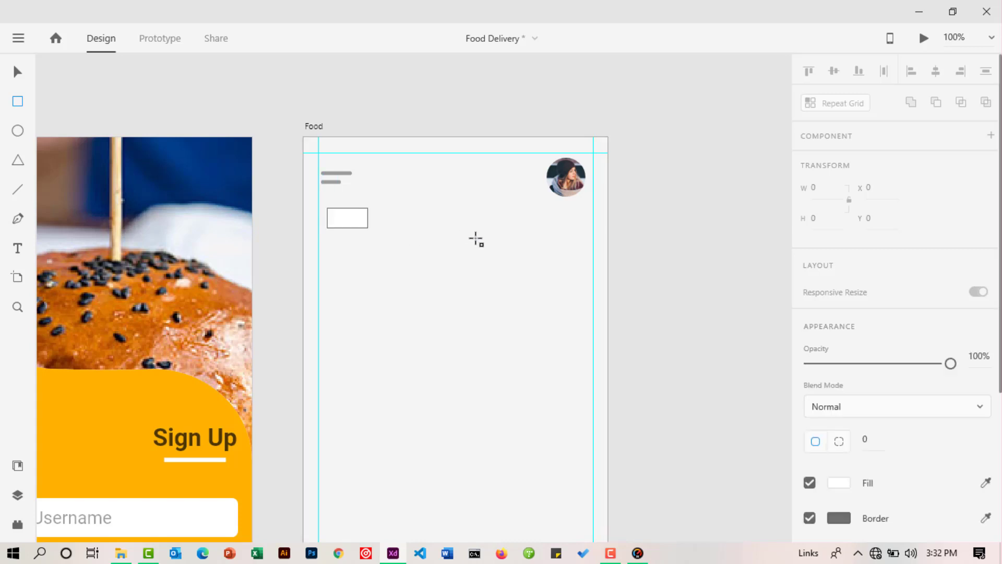
pyautogui.moveTo(476, 239); pyautogui.dragTo(575, 244)
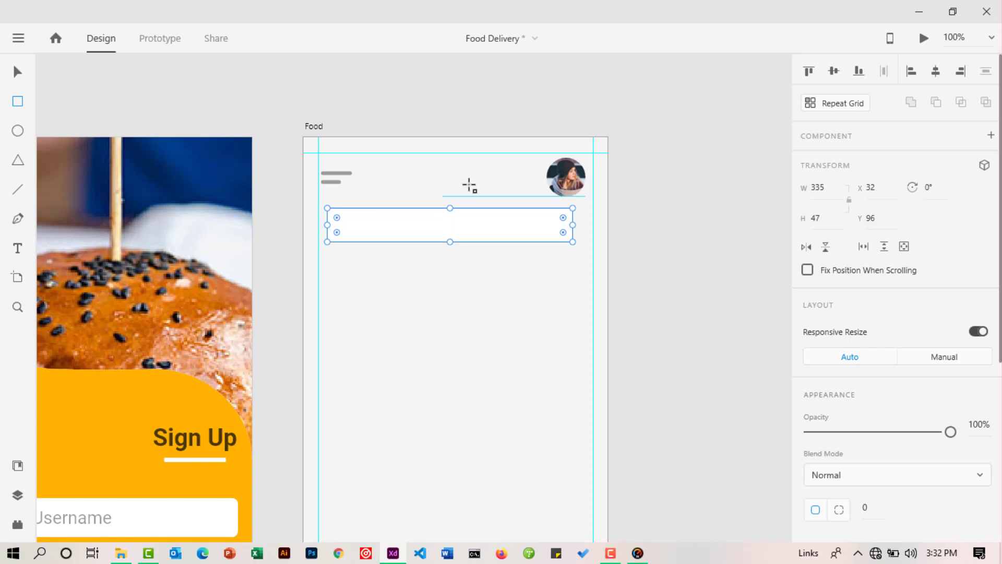
pyautogui.click(936, 71)
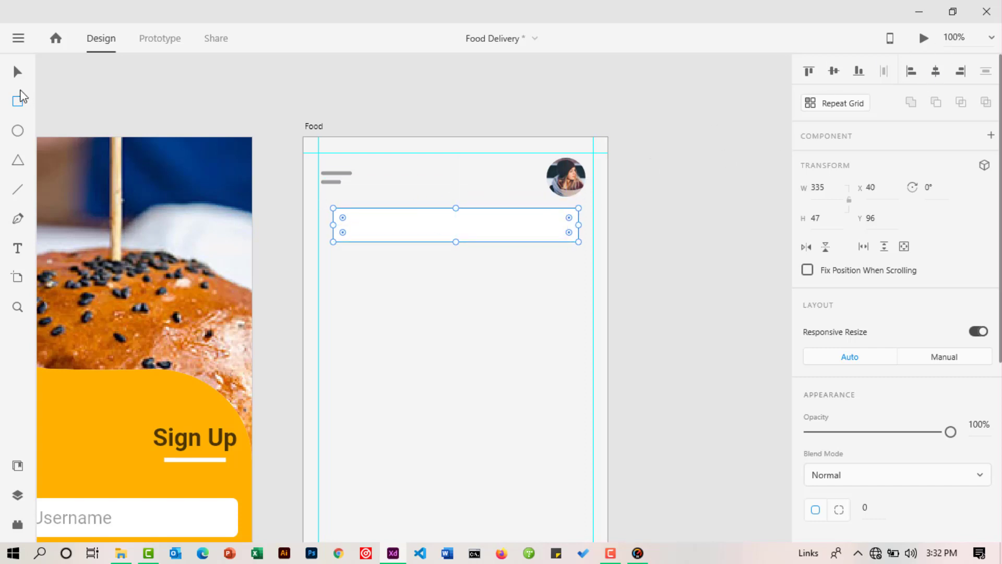
pyautogui.click(18, 72)
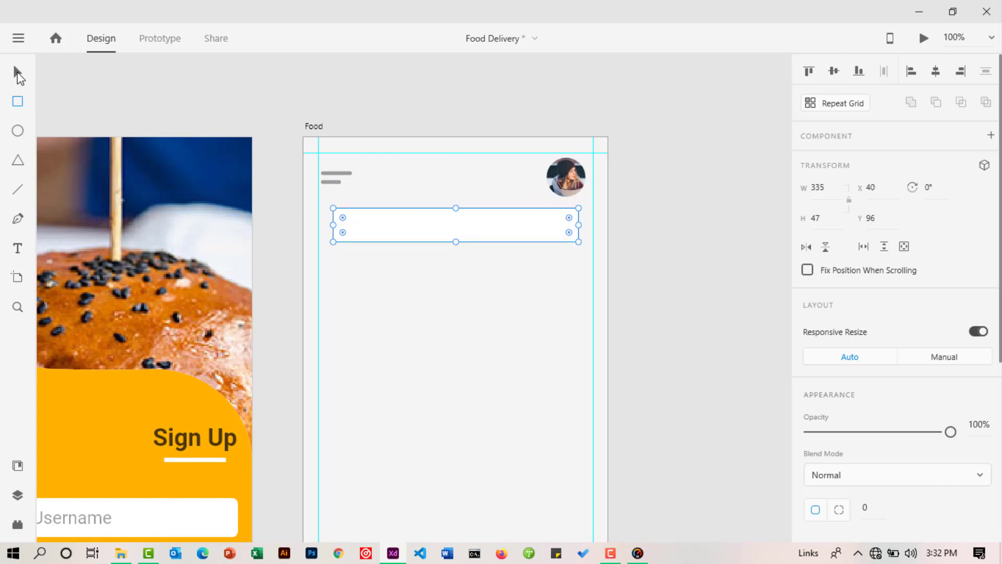
pyautogui.click(684, 261)
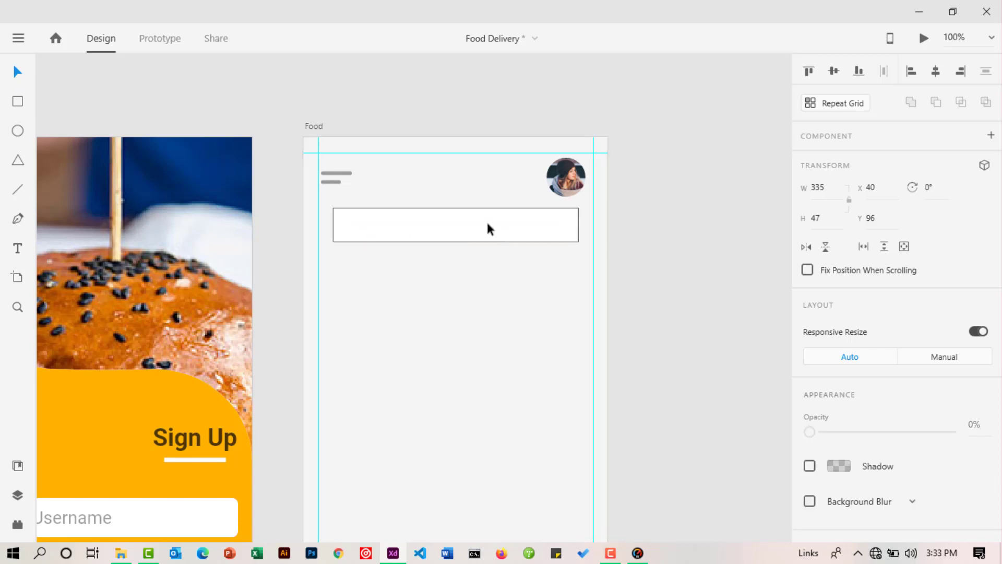
# Remove the border from the rectangle below the header and round its corners to a radius of about 13.
pyautogui.click(512, 236)
pyautogui.scroll(-2, 753, 239)
pyautogui.scroll(-5, 860, 277)
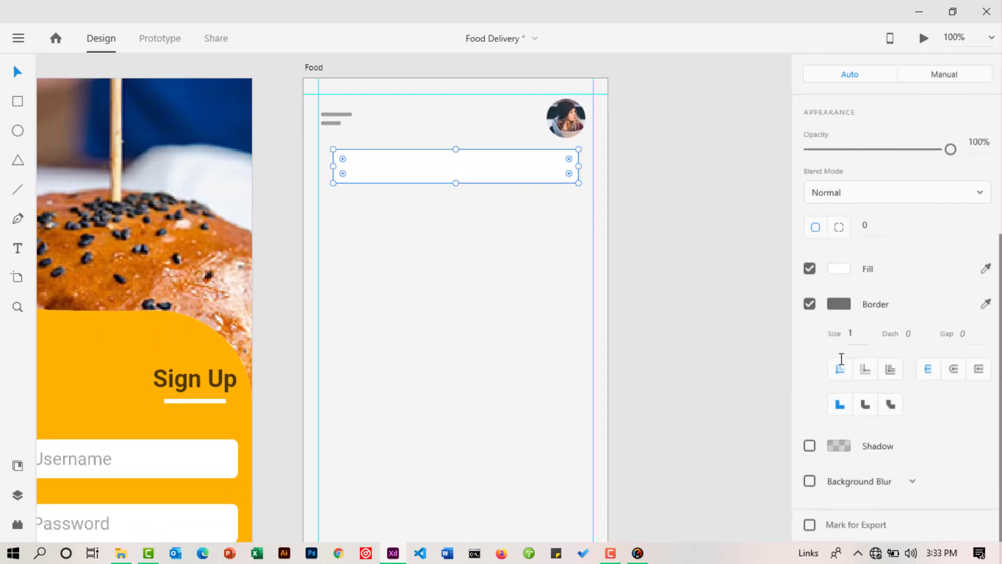
pyautogui.click(809, 302)
pyautogui.click(512, 173)
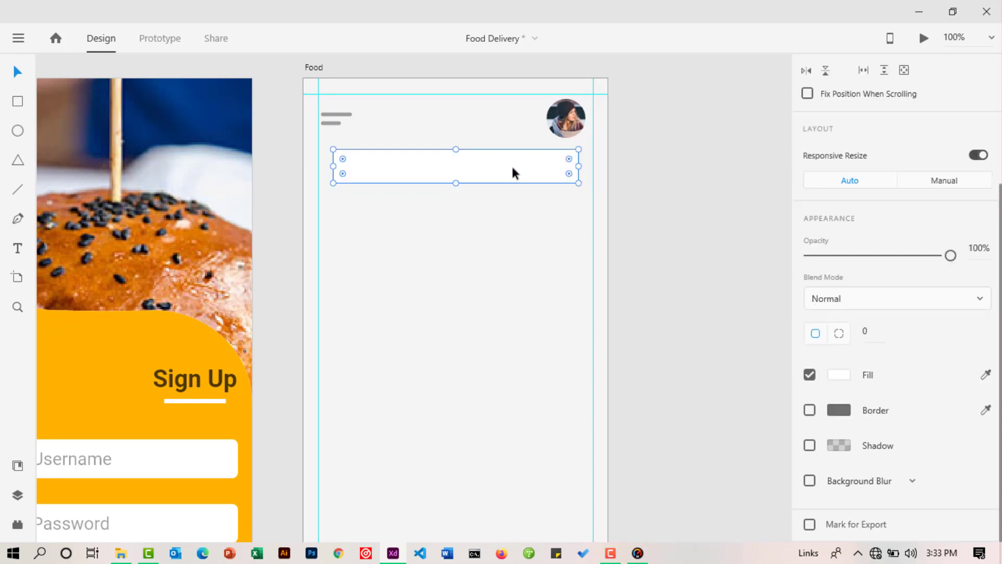
pyautogui.moveTo(342, 173); pyautogui.dragTo(340, 174)
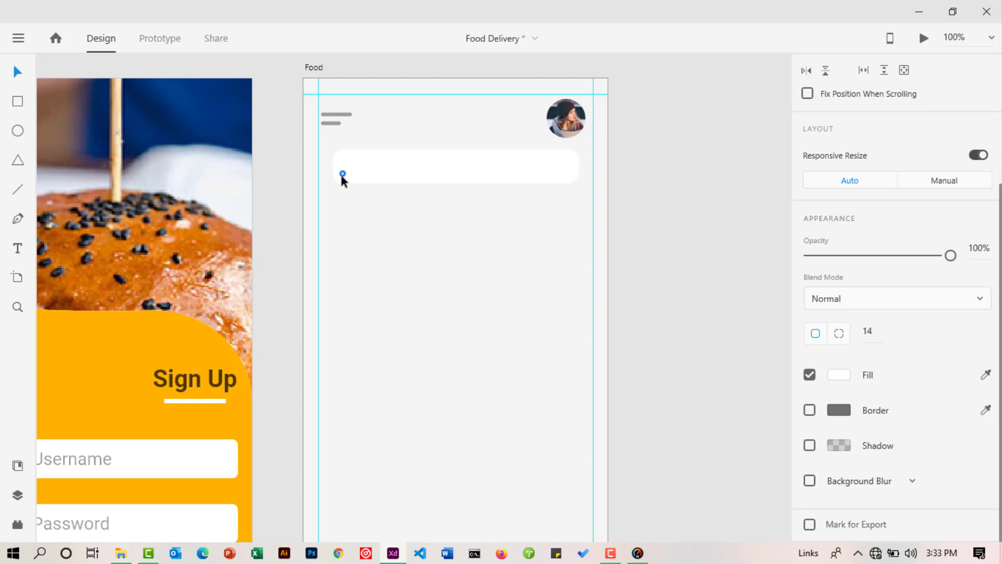
pyautogui.click(628, 186)
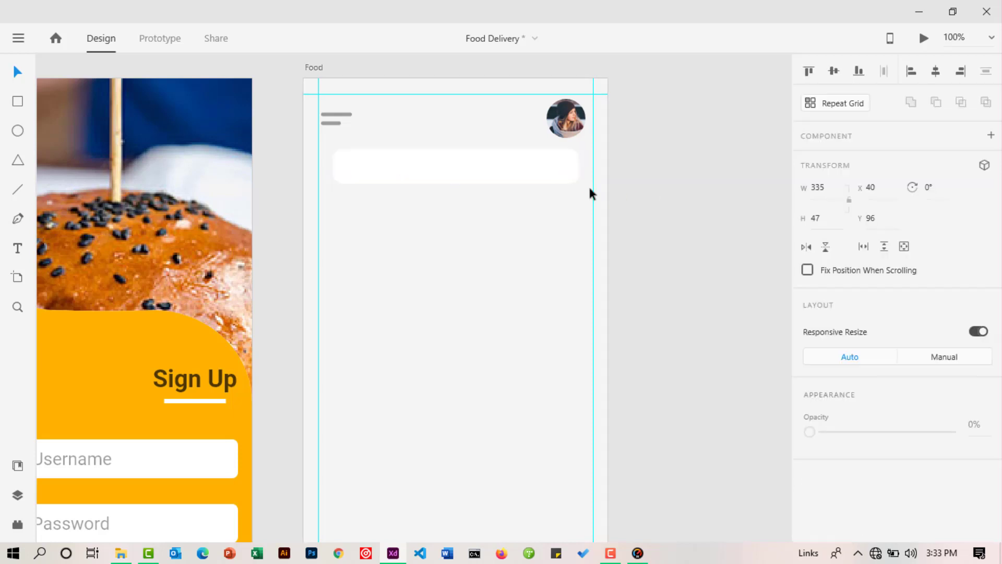
# Add a black shadow to the rounded rectangle and lower the shadow colour's opacity to about 2%.
pyautogui.click(516, 165)
pyautogui.scroll(-2, 669, 183)
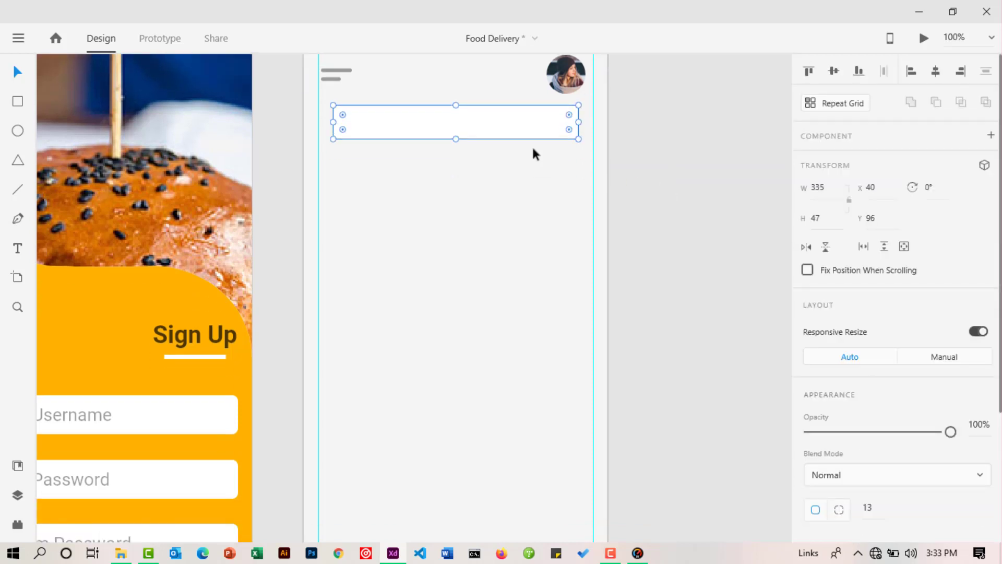
pyautogui.scroll(-4, 857, 249)
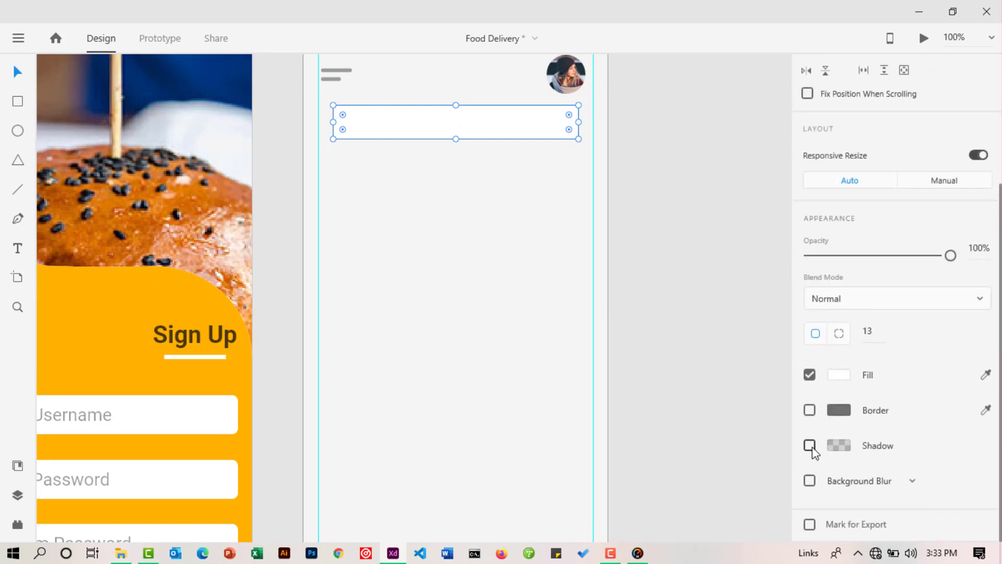
pyautogui.click(811, 448)
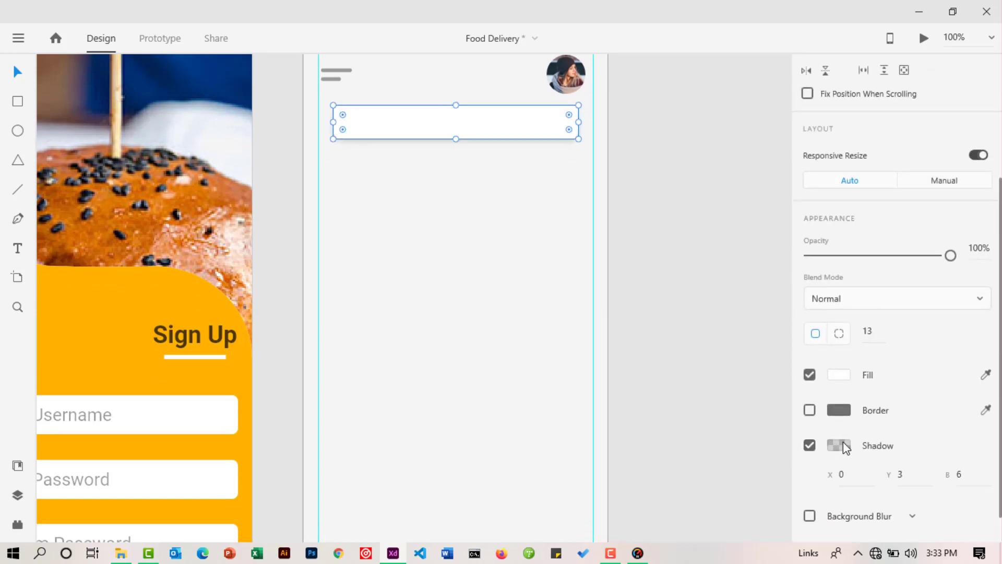
pyautogui.click(839, 444)
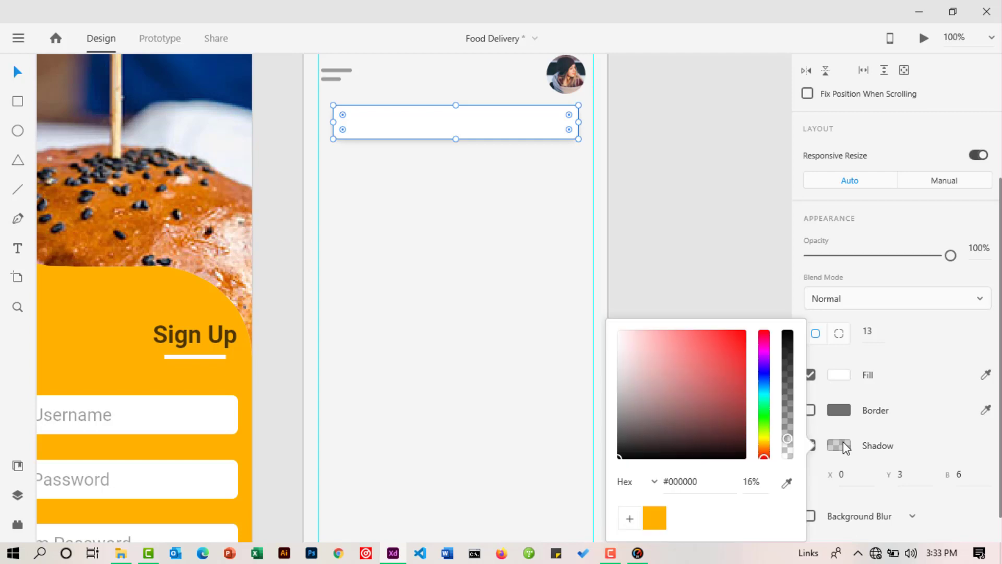
pyautogui.click(785, 438)
pyautogui.moveTo(785, 439); pyautogui.dragTo(785, 451)
pyautogui.moveTo(788, 457); pyautogui.dragTo(788, 461)
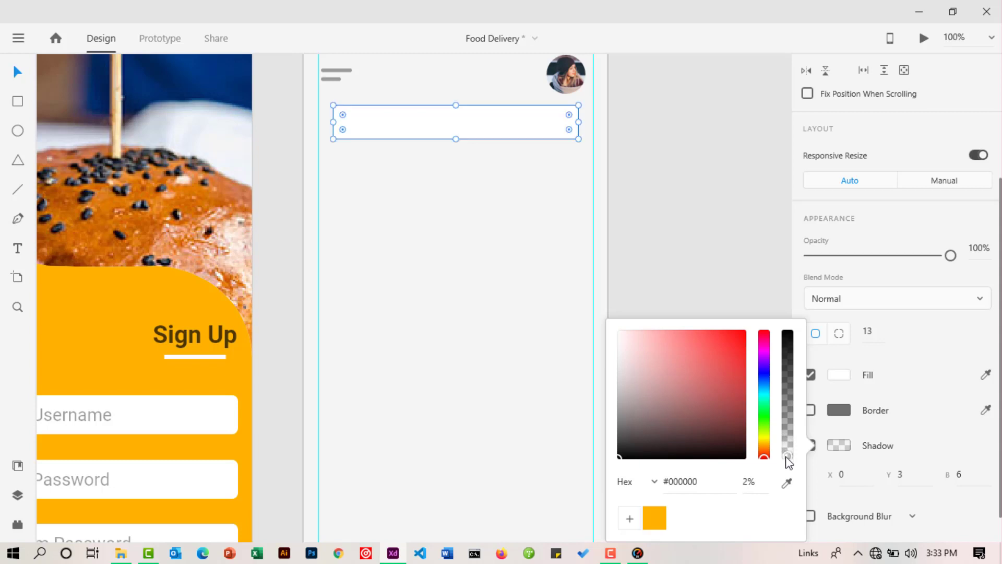
pyautogui.moveTo(788, 461); pyautogui.dragTo(788, 461)
pyautogui.click(662, 252)
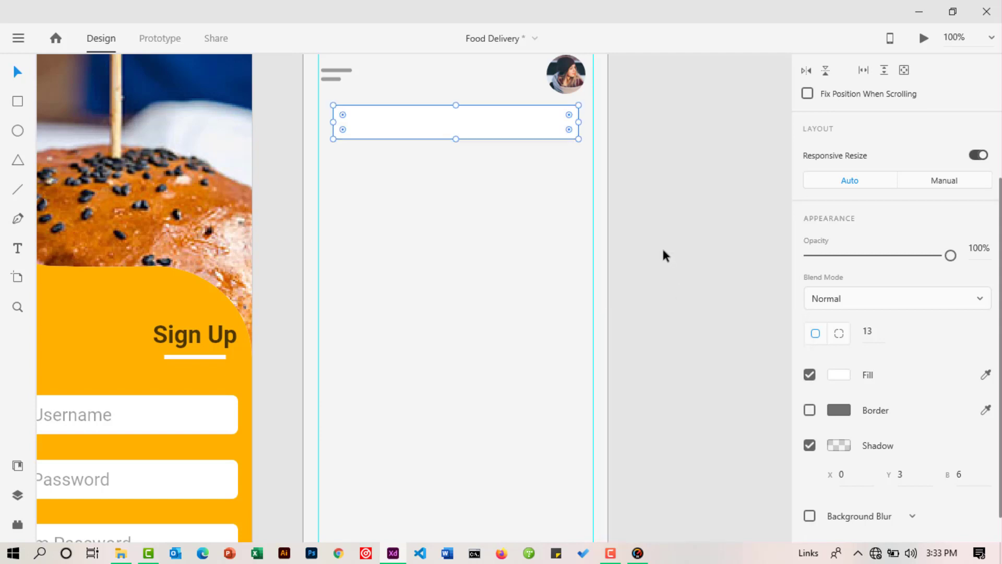
pyautogui.click(662, 253)
pyautogui.scroll(2, 664, 254)
pyautogui.scroll(2, 664, 255)
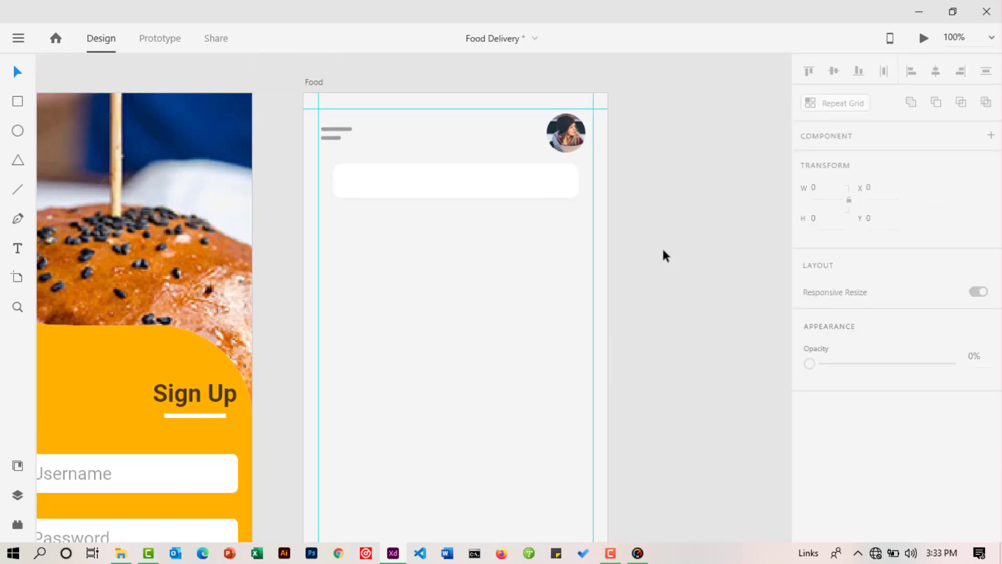
# Readjust the rounded rectangle's shadow opacity, trying 5% before fine-tuning it to a faint level.
pyautogui.click(517, 190)
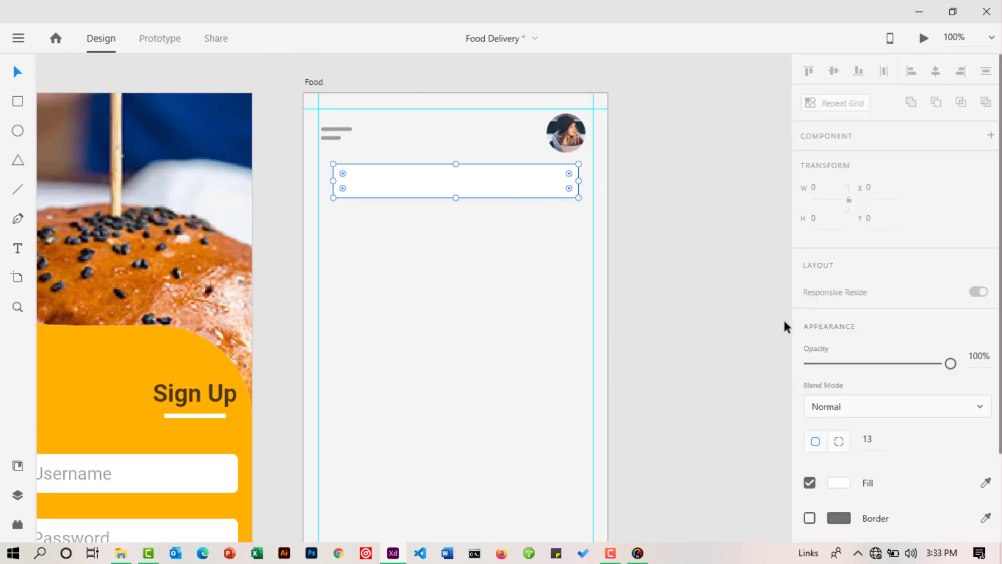
pyautogui.scroll(-3, 839, 401)
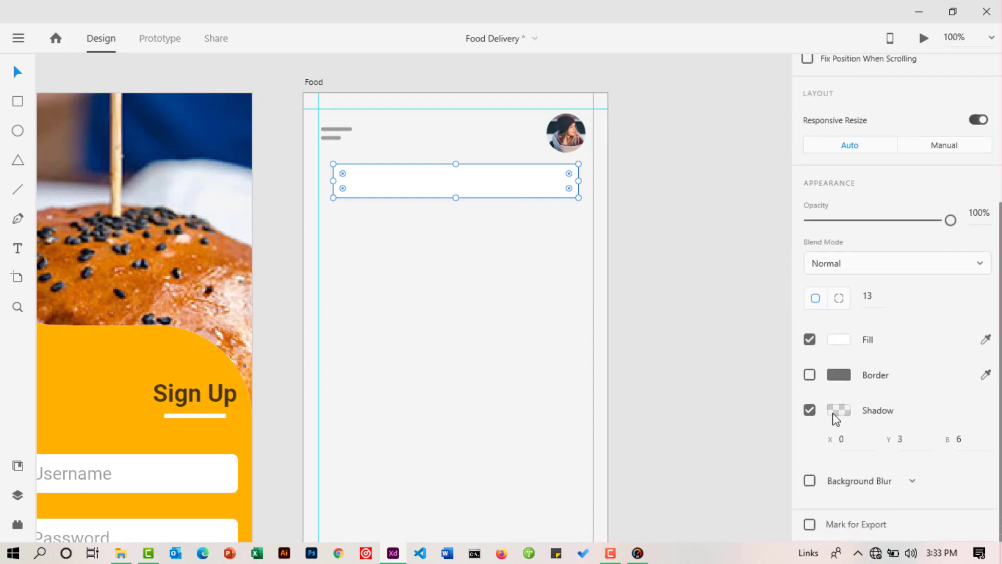
pyautogui.click(836, 410)
pyautogui.click(788, 435)
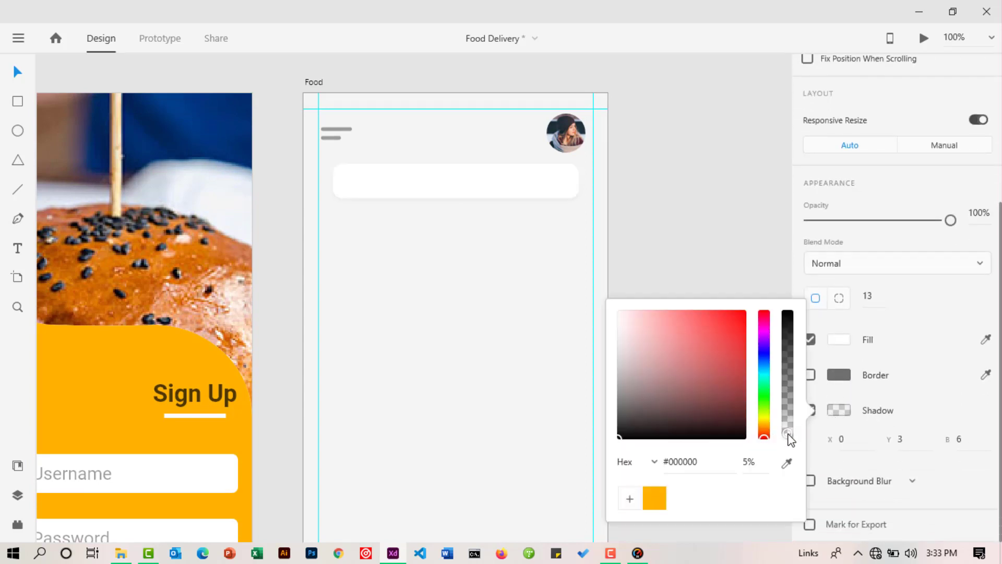
pyautogui.moveTo(790, 439); pyautogui.dragTo(791, 443)
pyautogui.click(659, 237)
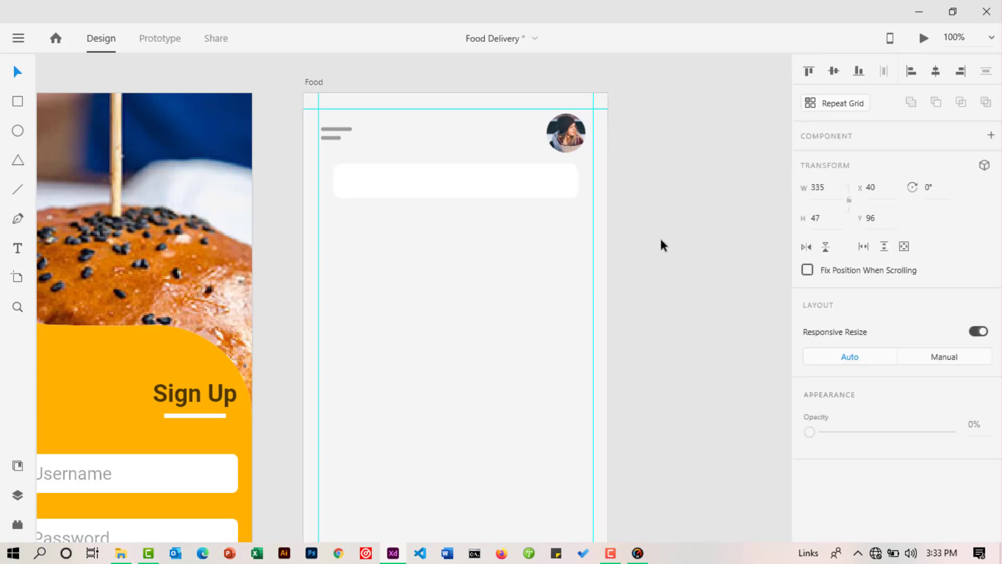
pyautogui.click(555, 196)
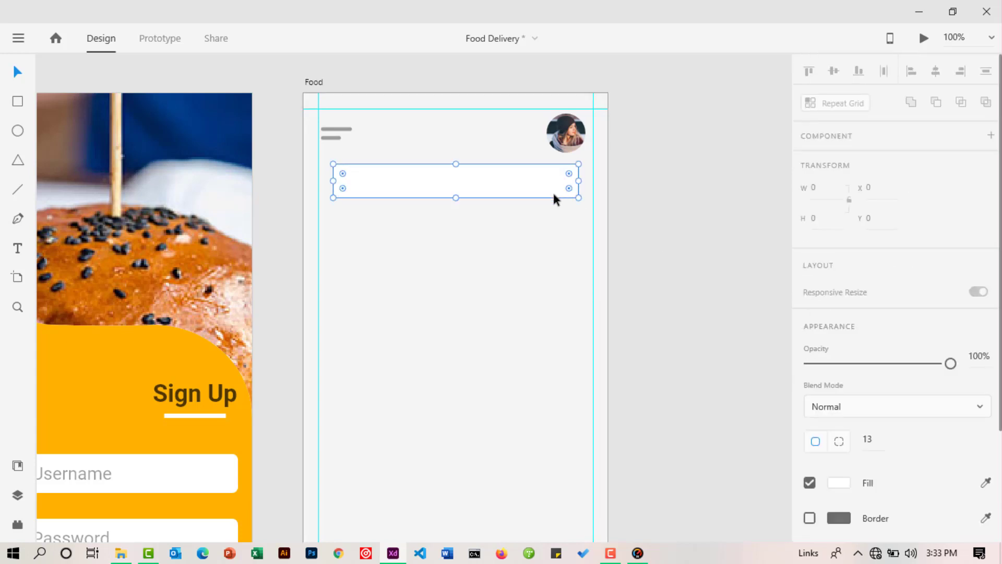
pyautogui.click(664, 221)
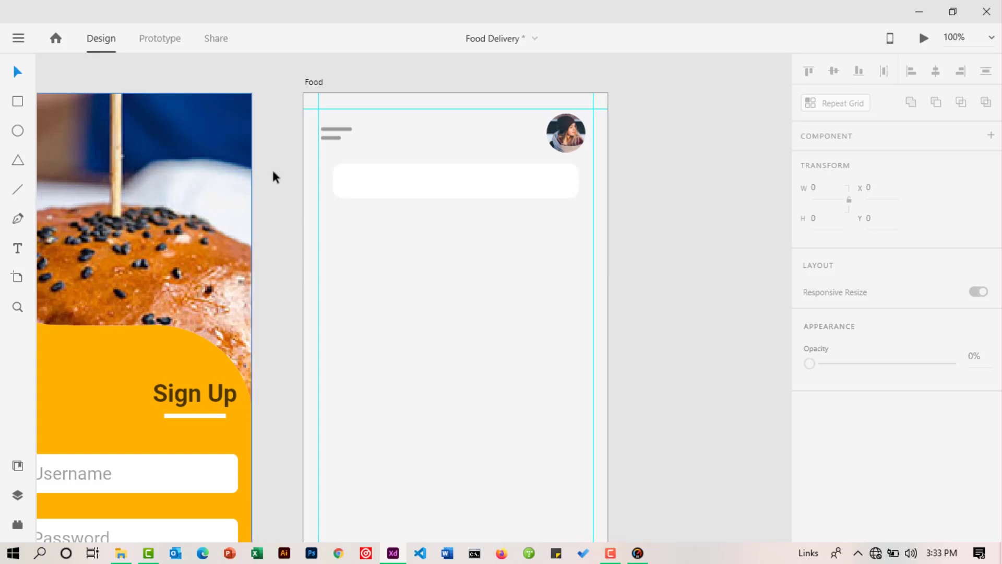
# Add the text "Search for Foods here...." on the empty canvas beside the Food artboard and reduce its font size to 24.
pyautogui.click(17, 250)
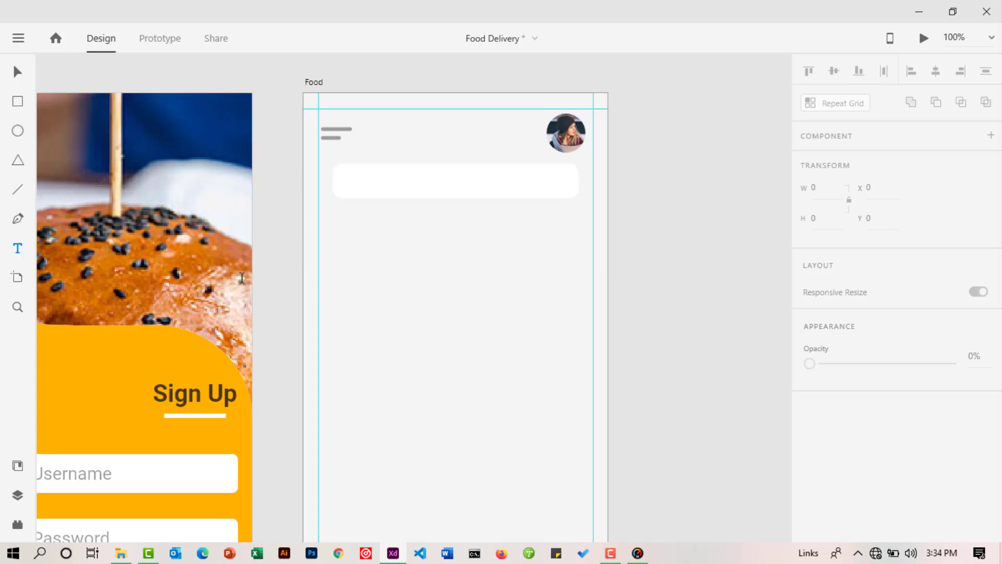
pyautogui.click(396, 286)
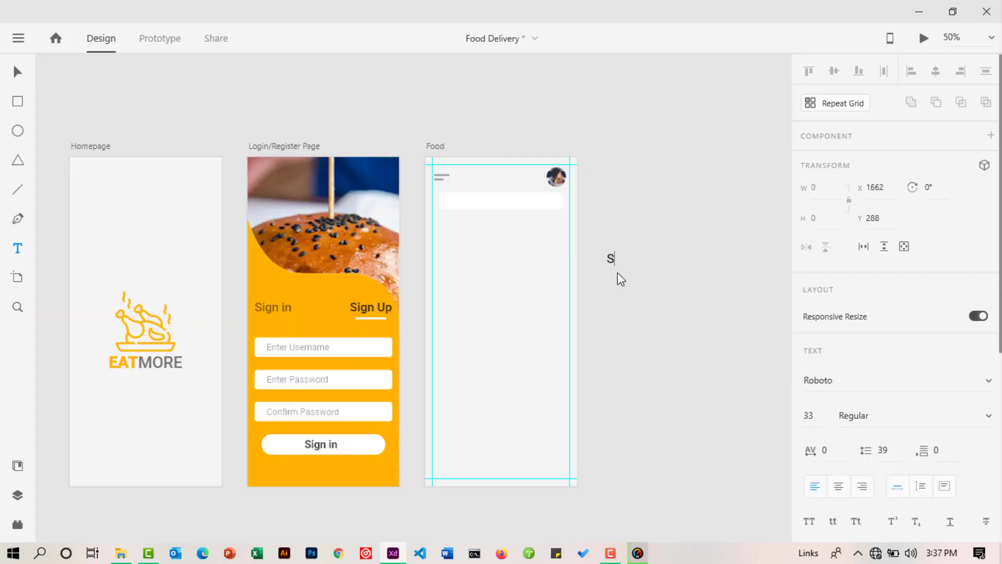
pyautogui.write('of')
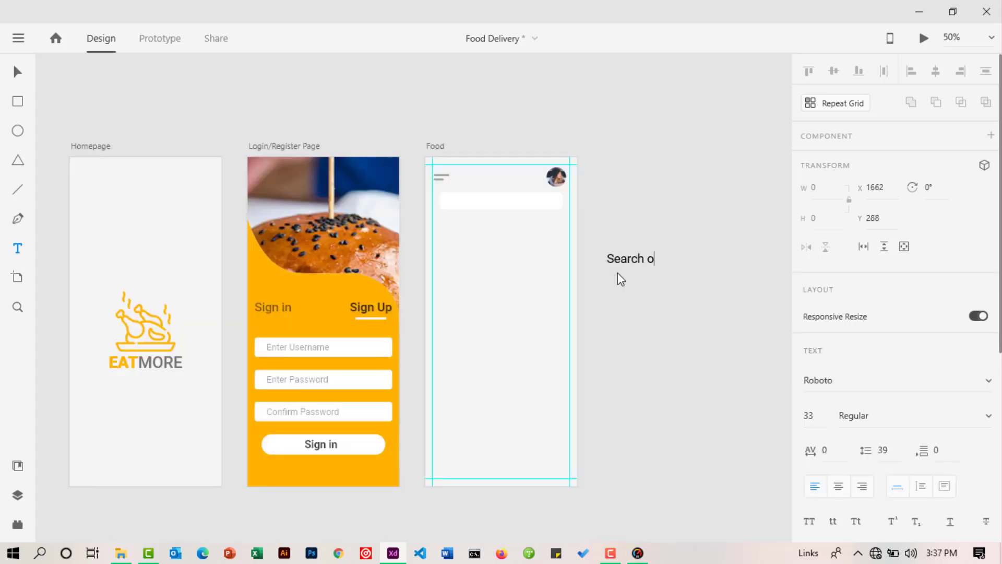
pyautogui.press('BackSpace')
pyautogui.press('BackSpace')
pyautogui.write('for Food')
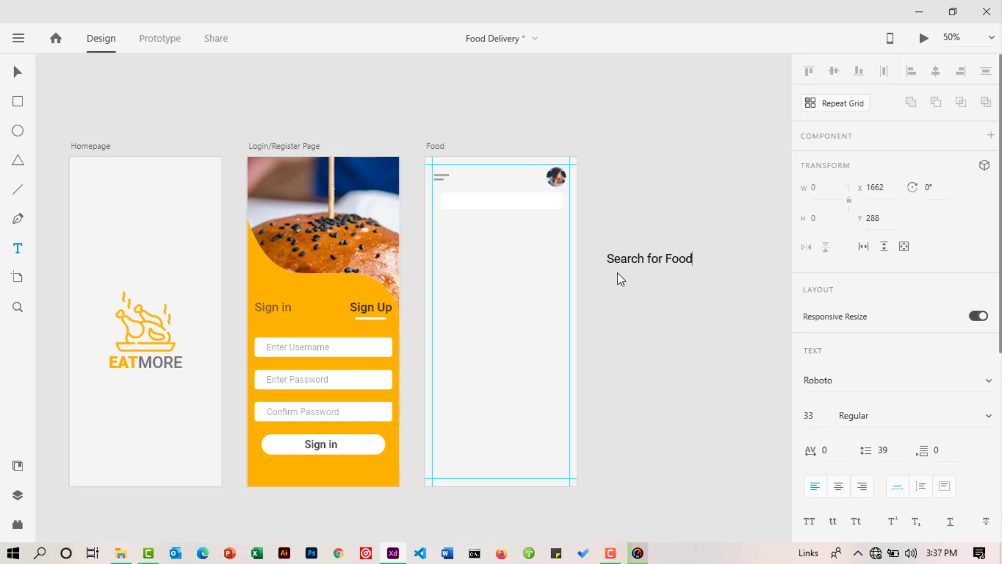
pyautogui.write('s here....')
pyautogui.click(18, 72)
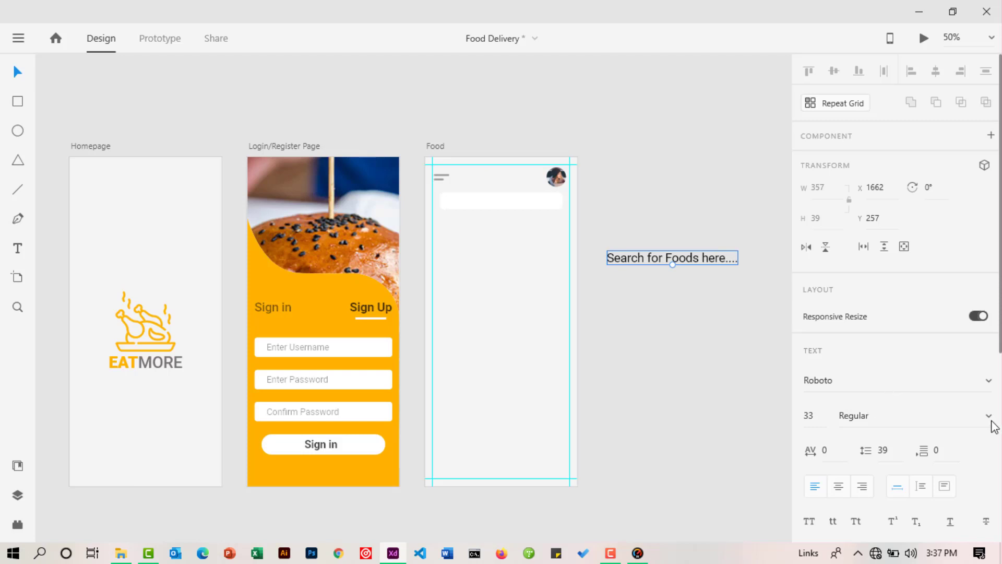
pyautogui.moveTo(673, 263); pyautogui.dragTo(673, 261)
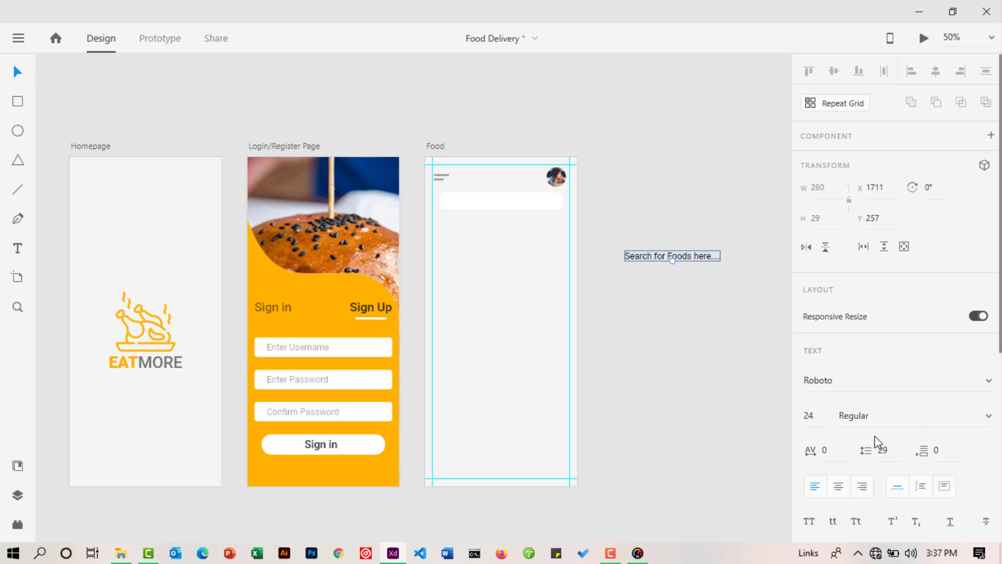
# Set the "Search for Foods here...." text's opacity to 50% and place it inside the white search bar on the Food artboard.
pyautogui.scroll(-3, 922, 386)
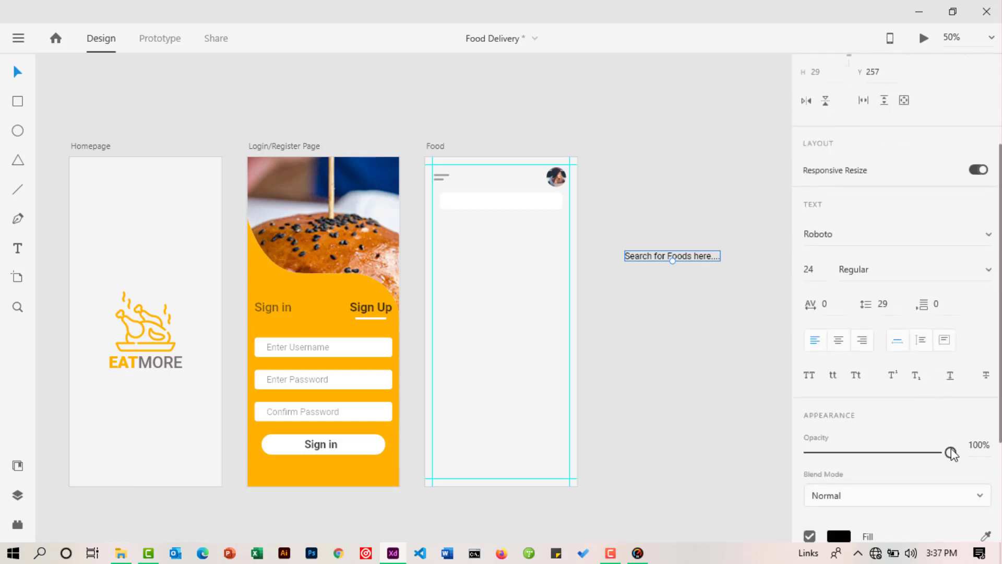
pyautogui.moveTo(948, 453); pyautogui.dragTo(881, 454)
pyautogui.moveTo(650, 256); pyautogui.dragTo(458, 200)
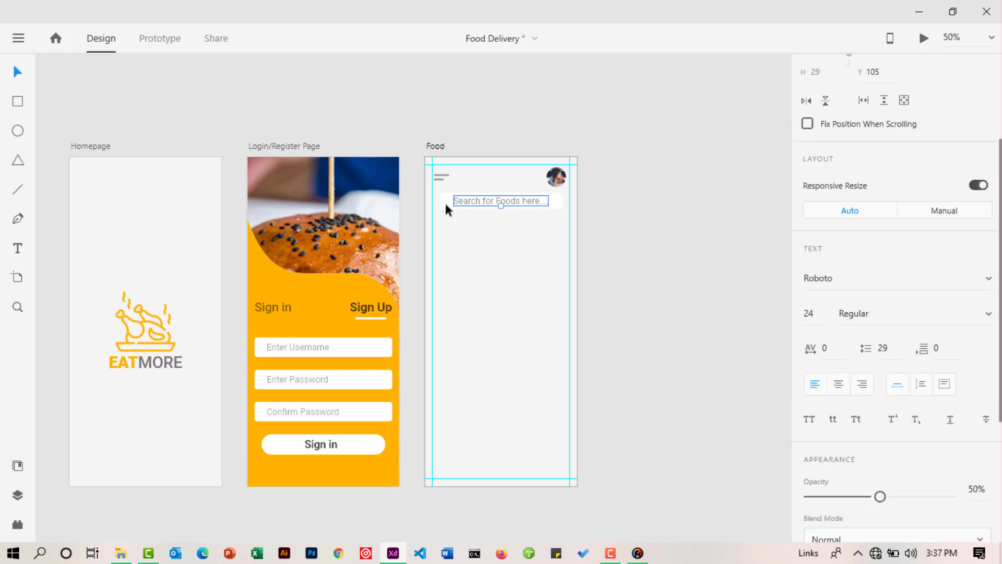
# Reduce the search placeholder text to size 16 and position it near the left end of the search bar.
pyautogui.click(17, 308)
pyautogui.click(472, 202)
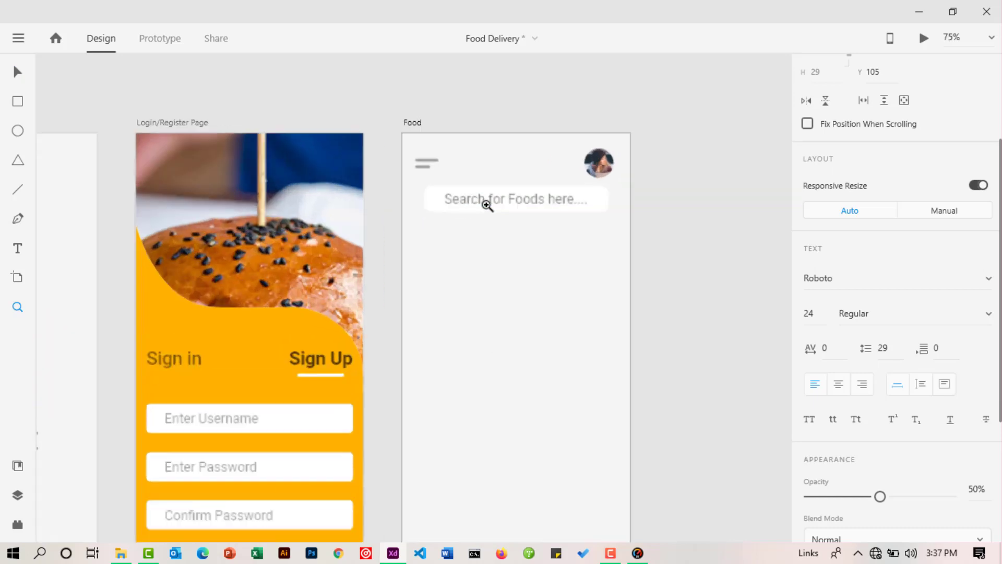
pyautogui.click(485, 204)
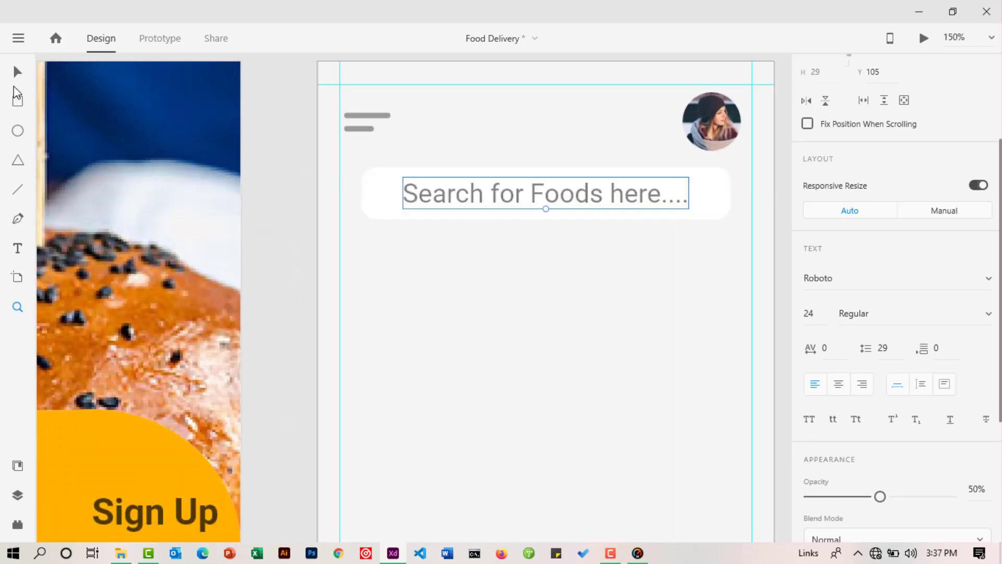
pyautogui.click(17, 76)
pyautogui.moveTo(543, 204); pyautogui.dragTo(465, 203)
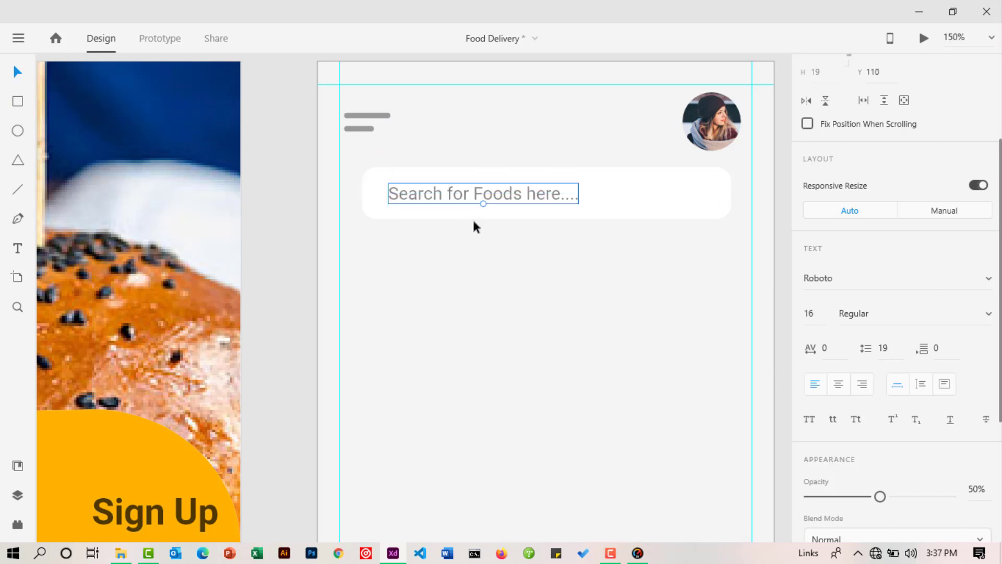
pyautogui.click(489, 304)
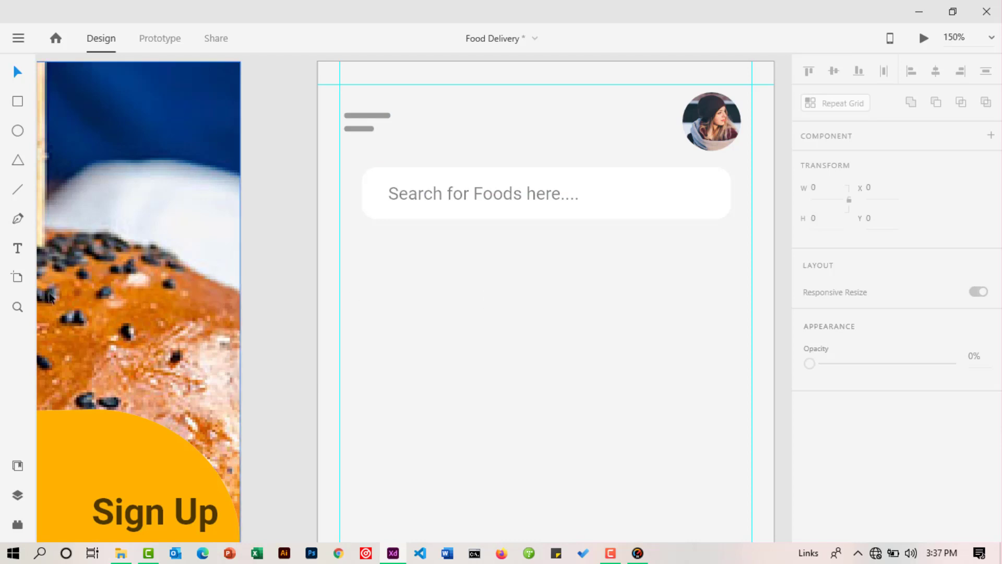
# Move the search bar together with its placeholder text down the Food artboard to about Y 204.
pyautogui.click(17, 307)
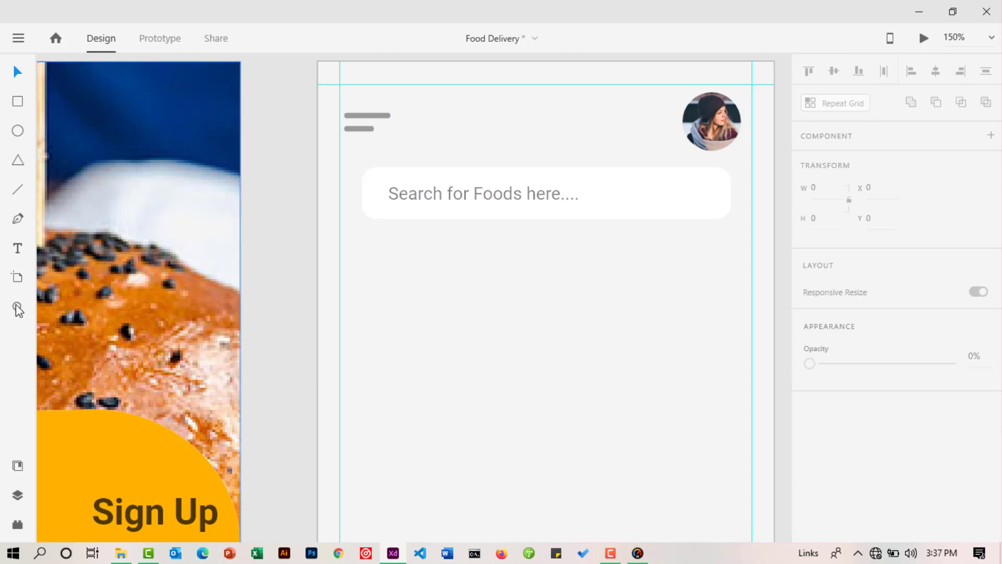
pyautogui.keyDown('alt'); pyautogui.click(486, 246); pyautogui.keyUp('alt')
pyautogui.scroll(-1, 484, 246)
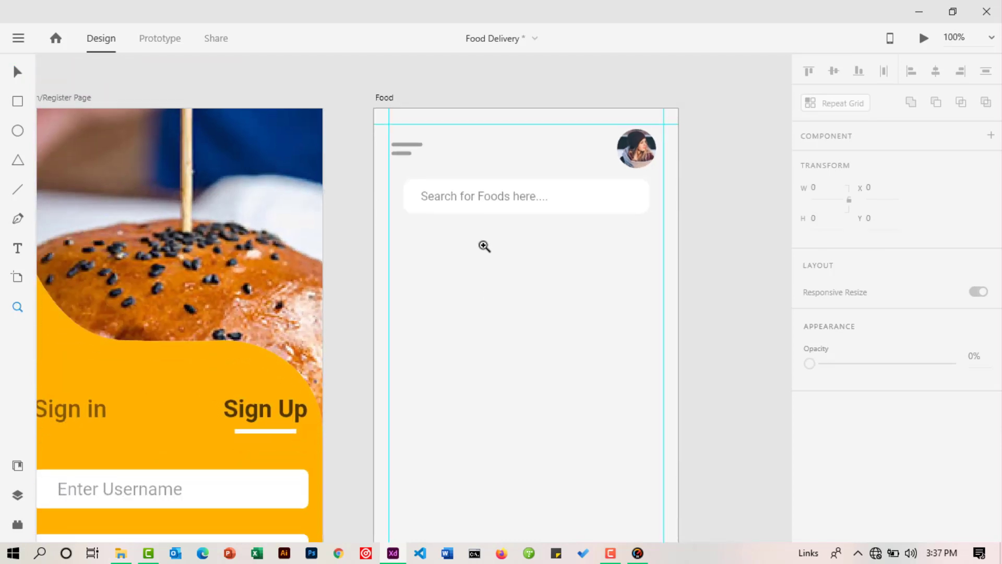
pyautogui.keyDown('alt'); pyautogui.click(483, 246); pyautogui.keyUp('alt')
pyautogui.scroll(-1, 482, 246)
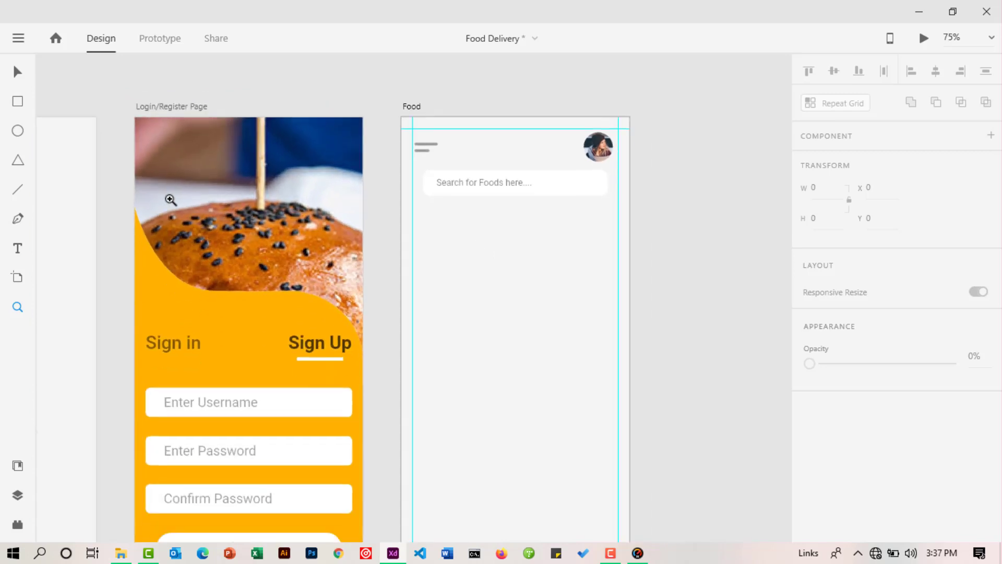
pyautogui.click(21, 105)
pyautogui.click(18, 72)
pyautogui.click(555, 181)
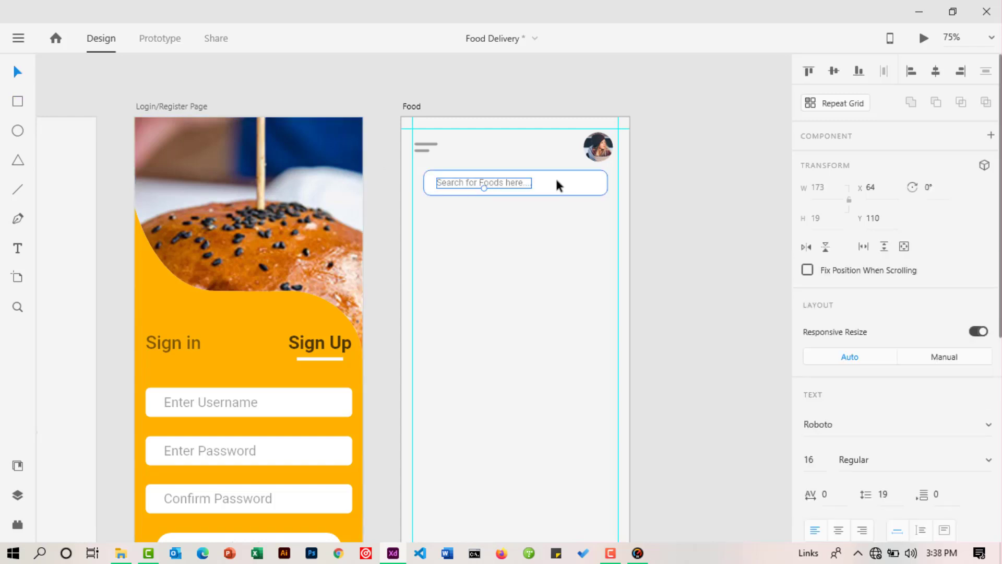
pyautogui.moveTo(557, 183); pyautogui.dragTo(556, 226)
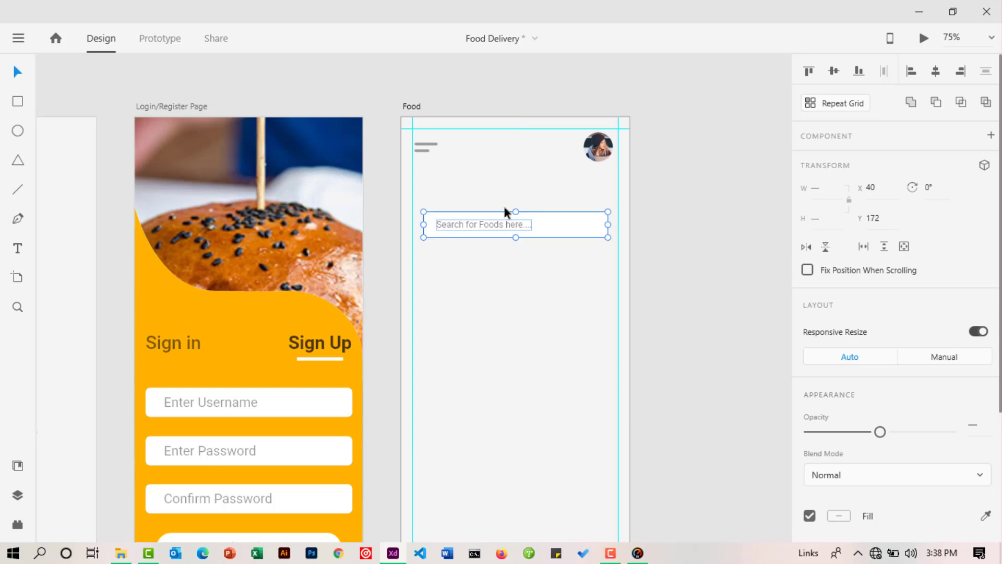
pyautogui.moveTo(490, 225); pyautogui.dragTo(491, 227)
pyautogui.click(429, 179)
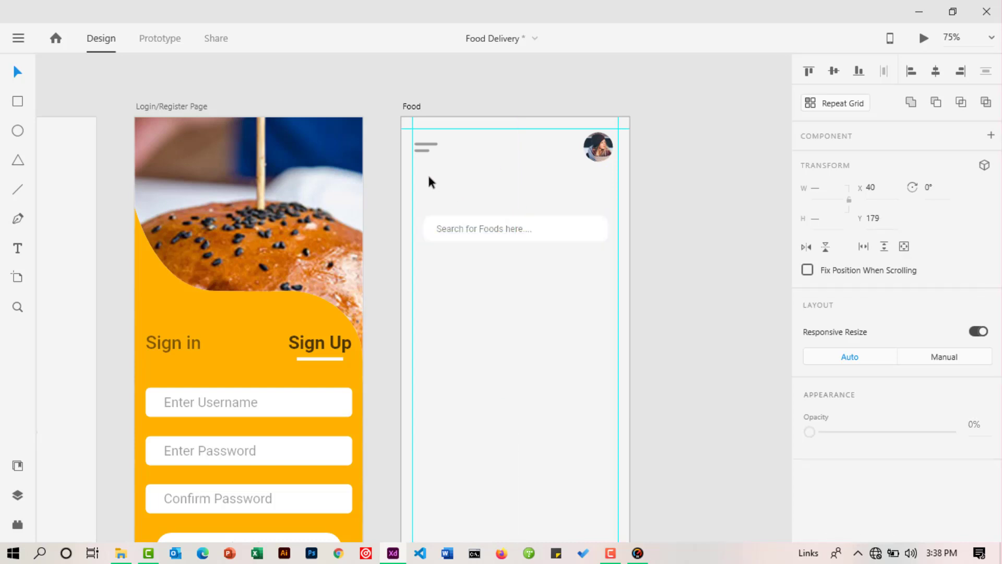
pyautogui.doubleClick(468, 228)
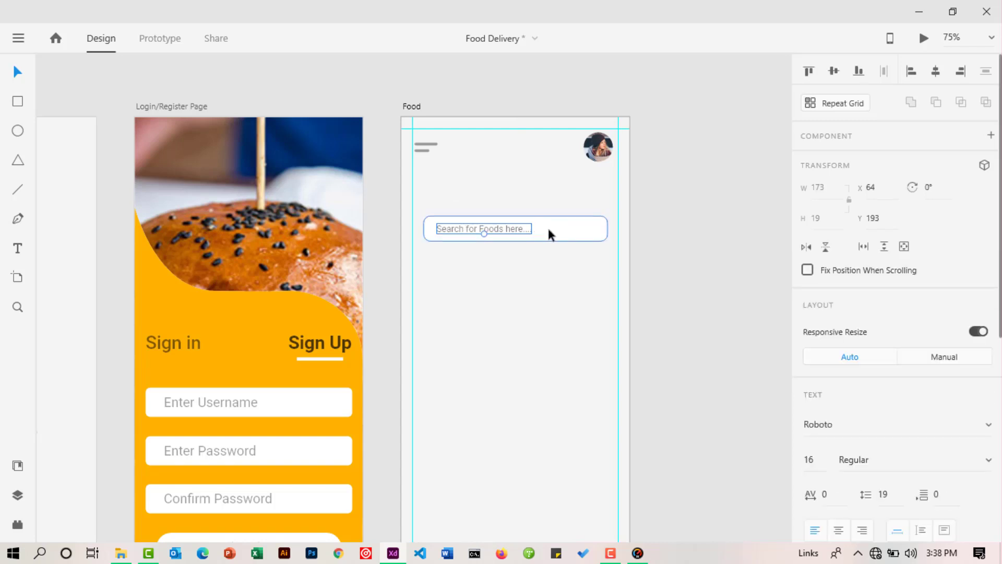
pyautogui.moveTo(546, 225); pyautogui.dragTo(546, 240)
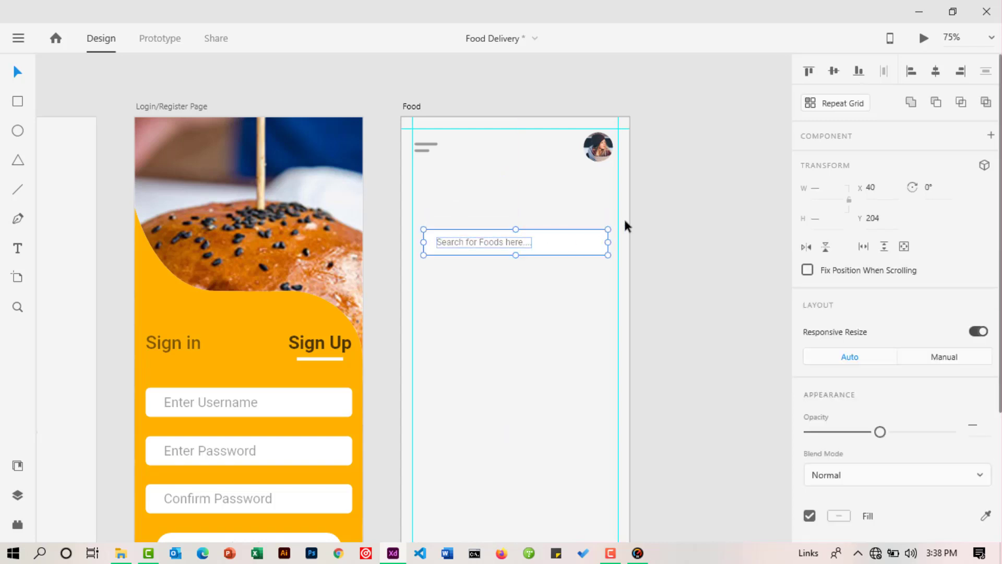
# Add the two-line heading "Choose the foods you Love" between the menu icon and the search bar.
pyautogui.click(18, 250)
pyautogui.click(436, 189)
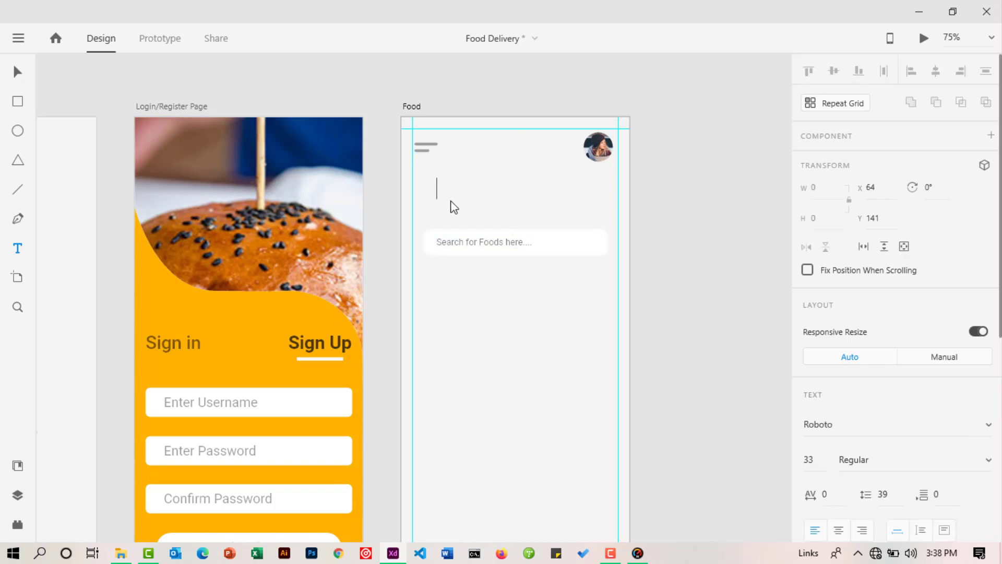
pyautogui.write('Choose the ')
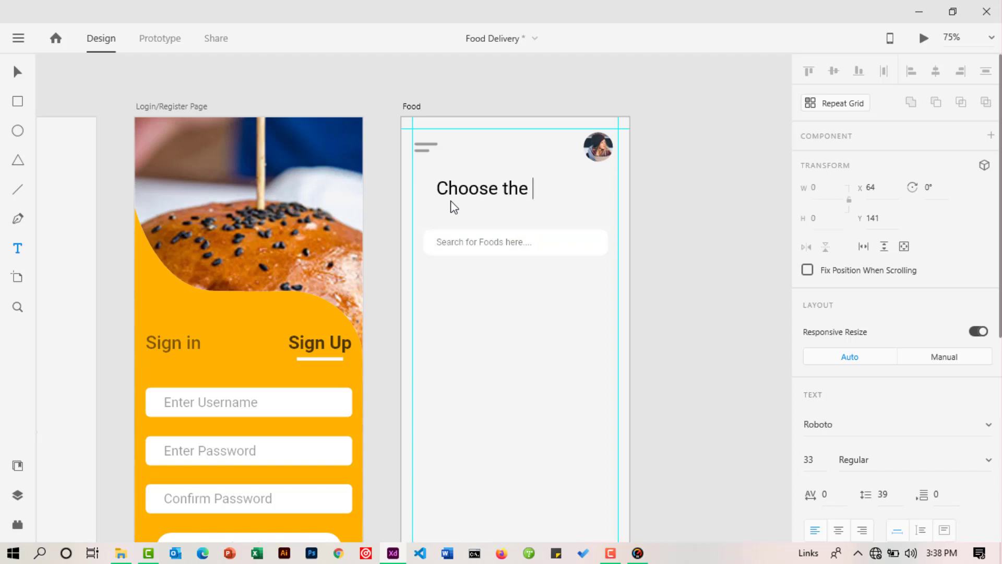
pyautogui.write('f')
pyautogui.press('BackSpace')
pyautogui.write('fi')
pyautogui.press('BackSpace')
pyautogui.write('oods ')
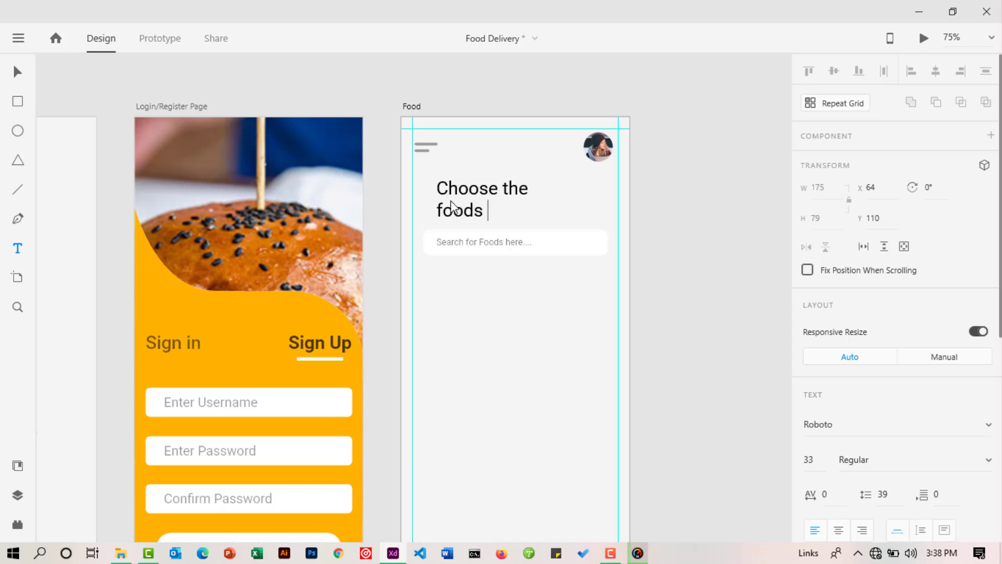
pyautogui.write('you Love')
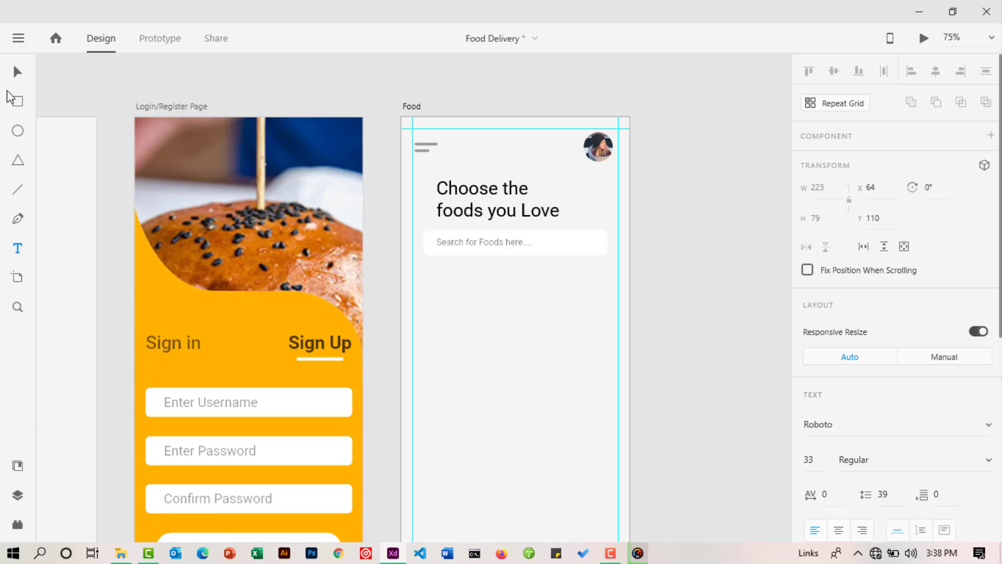
# Move the heading left to X 28, Y 111, close to the left margin guide.
pyautogui.click(17, 71)
pyautogui.scroll(-3, 816, 386)
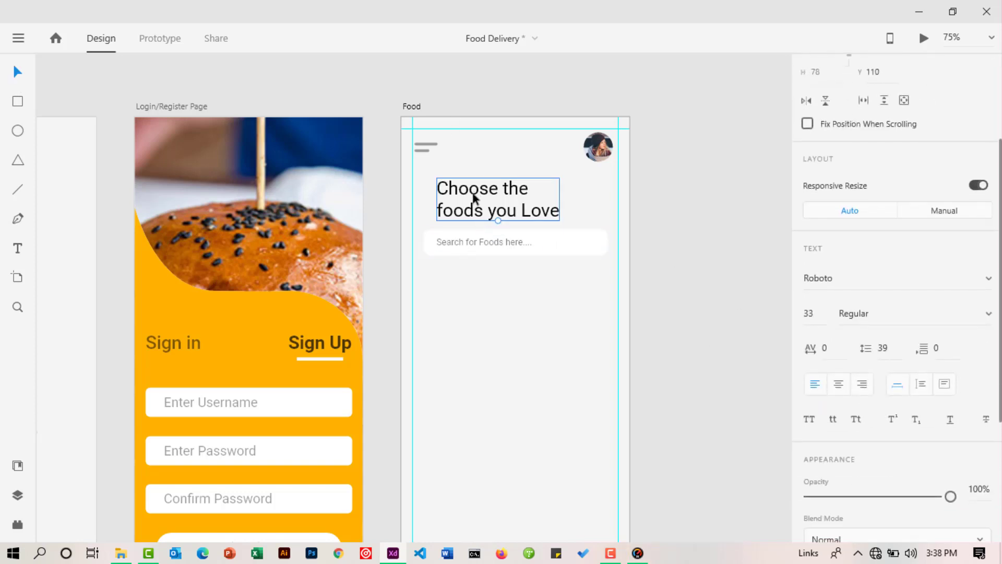
pyautogui.moveTo(476, 199); pyautogui.dragTo(454, 193)
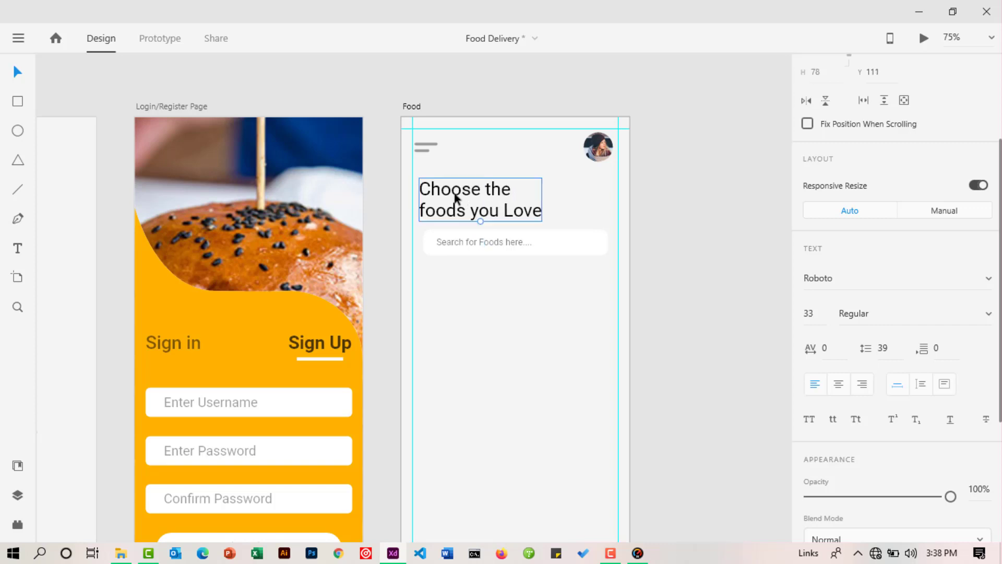
pyautogui.press('Left')
pyautogui.press('Left')
pyautogui.press('Left')
pyautogui.press('Left')
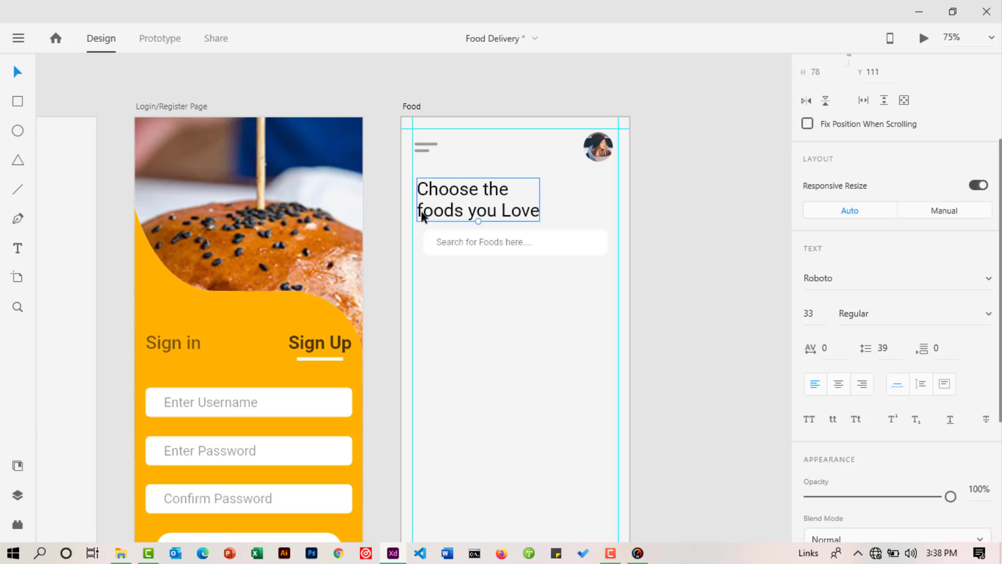
# Set the heading's second line, "foods you Love", to the Roboto Black weight.
pyautogui.doubleClick(423, 215)
pyautogui.moveTo(418, 213); pyautogui.dragTo(678, 233)
pyautogui.scroll(-4, 845, 360)
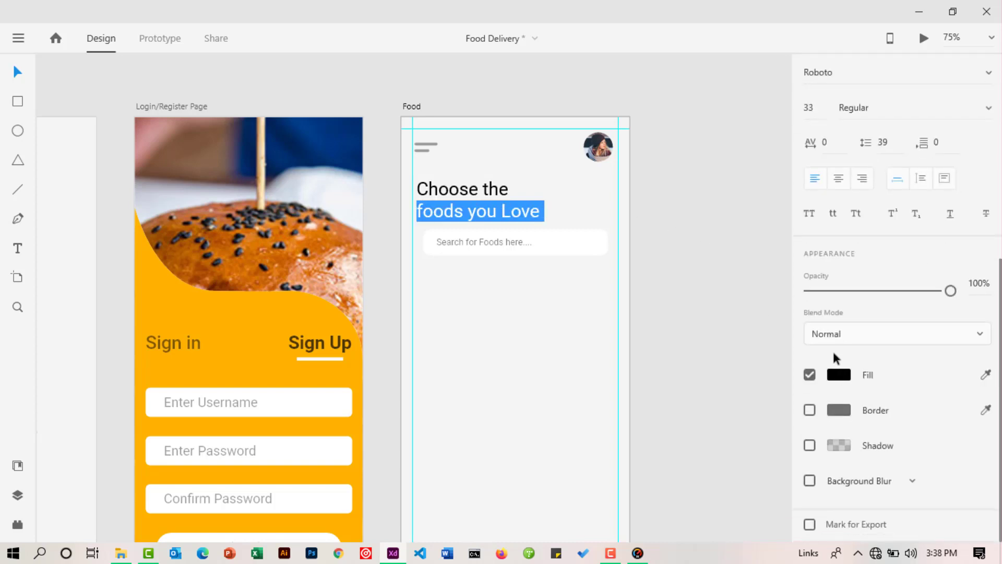
pyautogui.scroll(4, 858, 330)
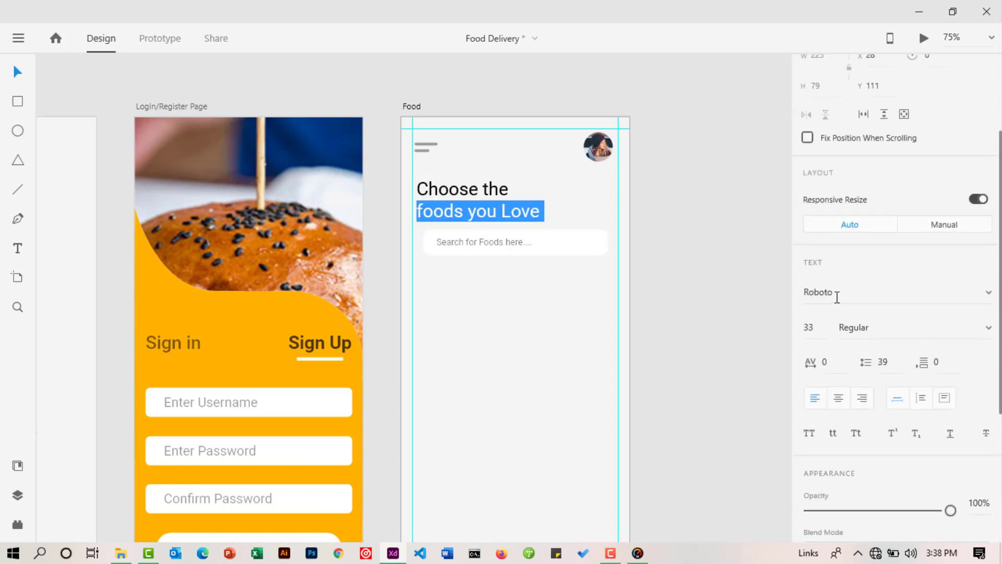
pyautogui.click(986, 328)
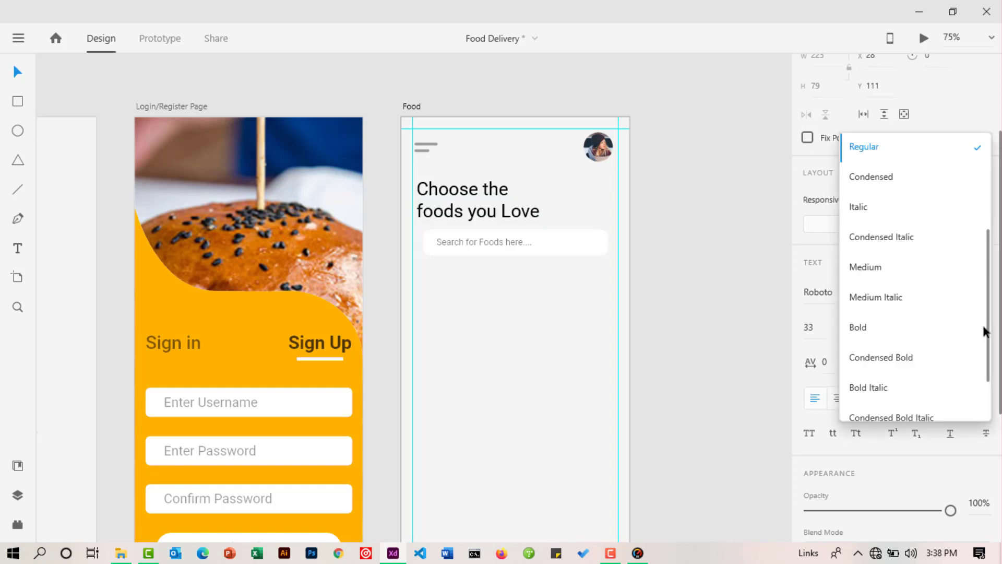
pyautogui.scroll(-2, 887, 355)
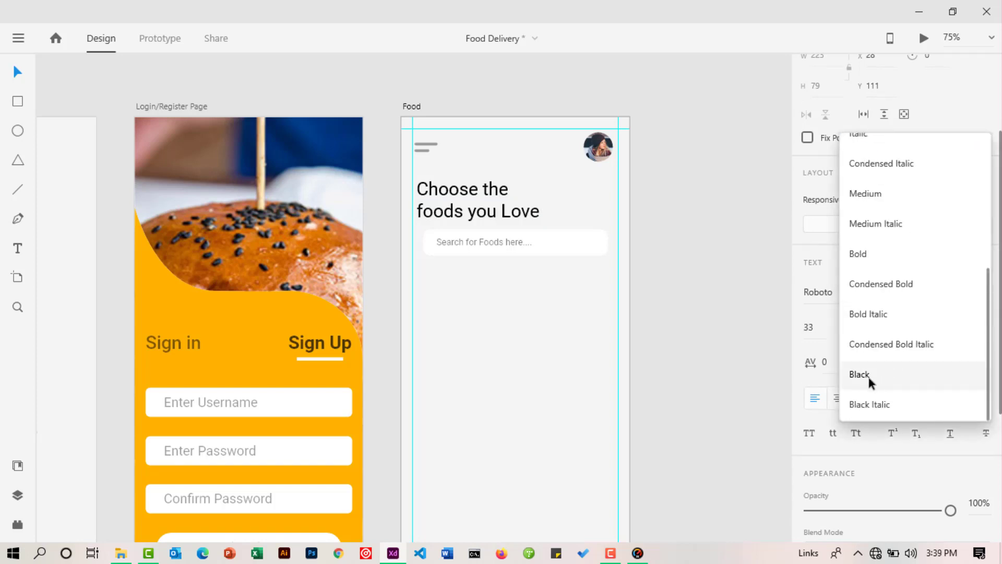
pyautogui.click(867, 374)
# Set the whole heading's opacity to about 51% and scale it down above the search bar.
pyautogui.click(479, 188)
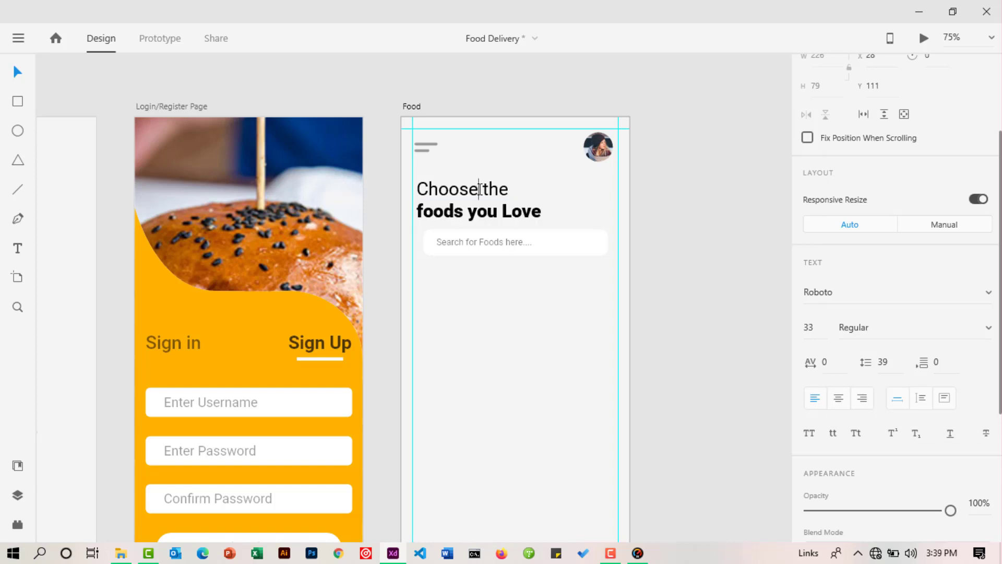
pyautogui.moveTo(546, 211); pyautogui.dragTo(405, 186)
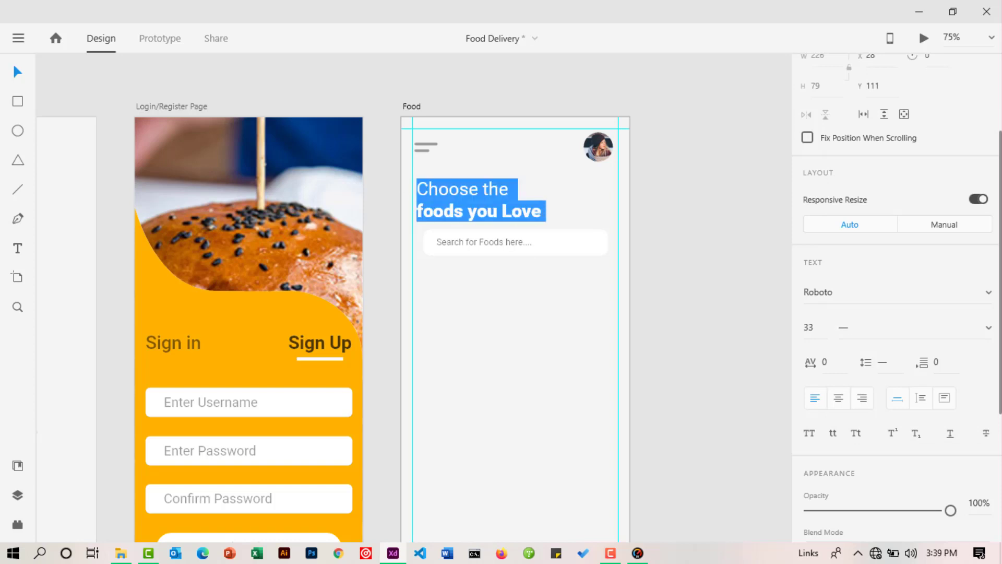
pyautogui.moveTo(948, 509); pyautogui.dragTo(880, 517)
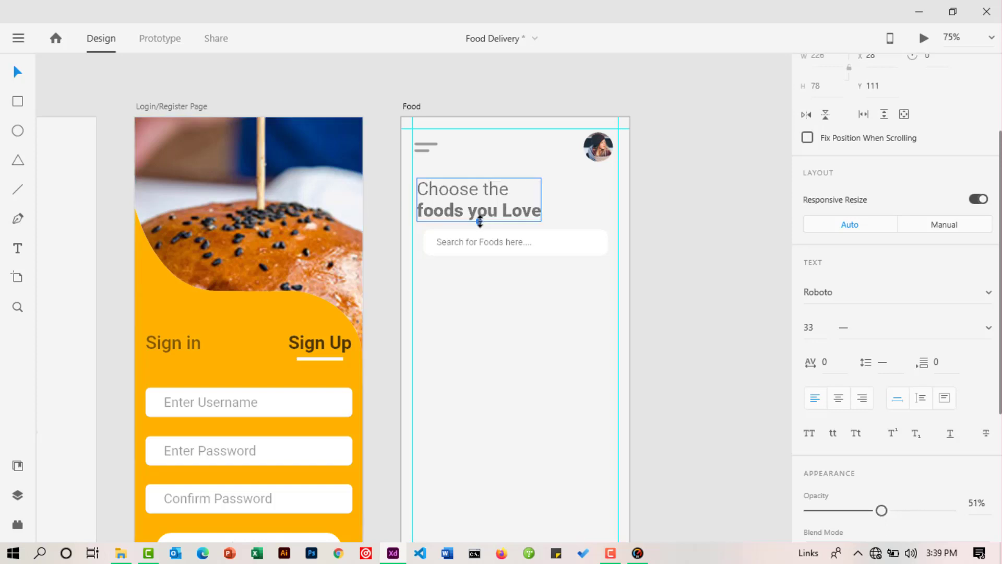
pyautogui.moveTo(478, 220); pyautogui.dragTo(448, 205)
# Shift the search bar and its placeholder text slightly left to align with the heading's left edge.
pyautogui.click(493, 242)
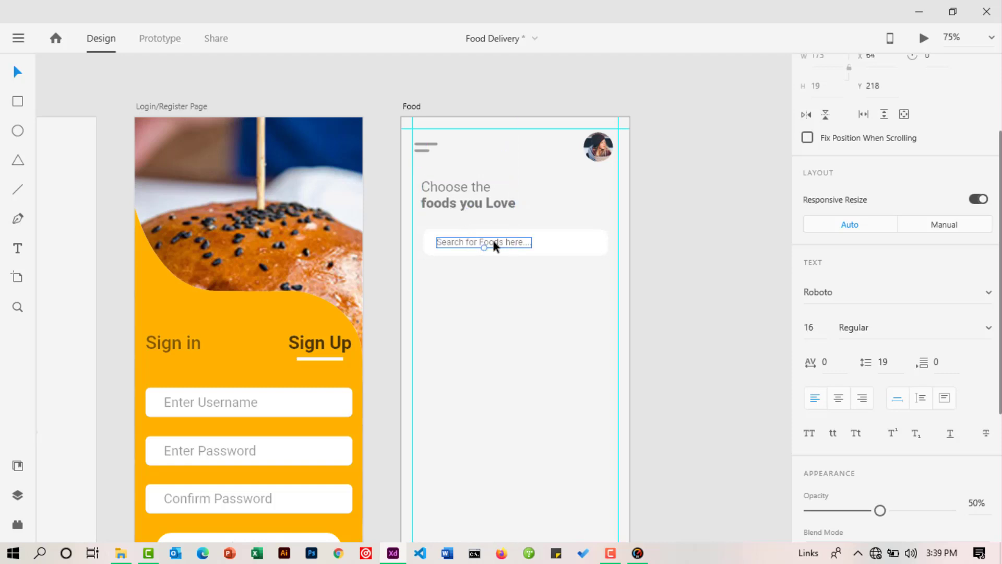
pyautogui.keyDown('shift'); pyautogui.click(557, 242); pyautogui.keyUp('shift')
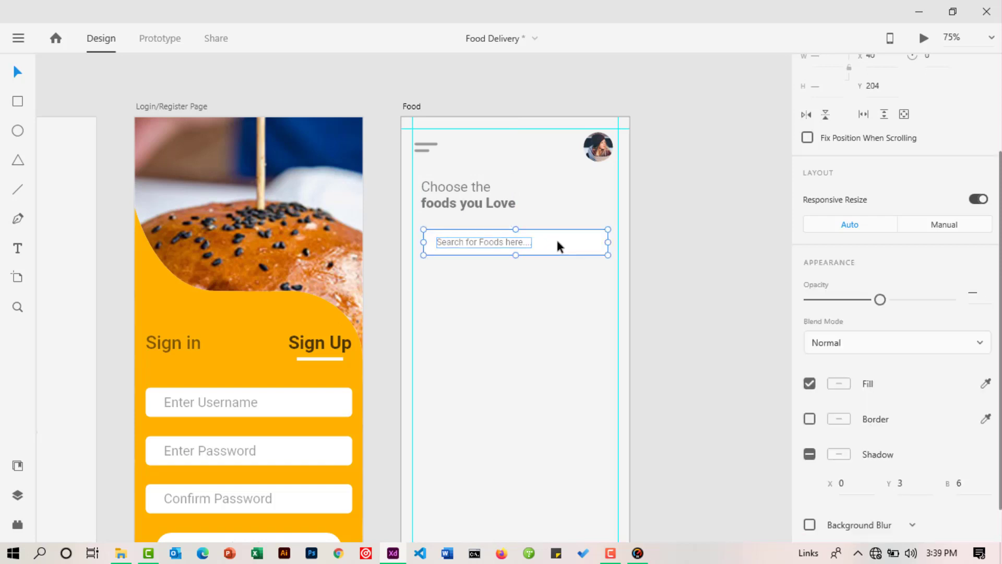
pyautogui.moveTo(557, 243); pyautogui.dragTo(553, 251)
pyautogui.scroll(-1, 553, 251)
pyautogui.click(658, 238)
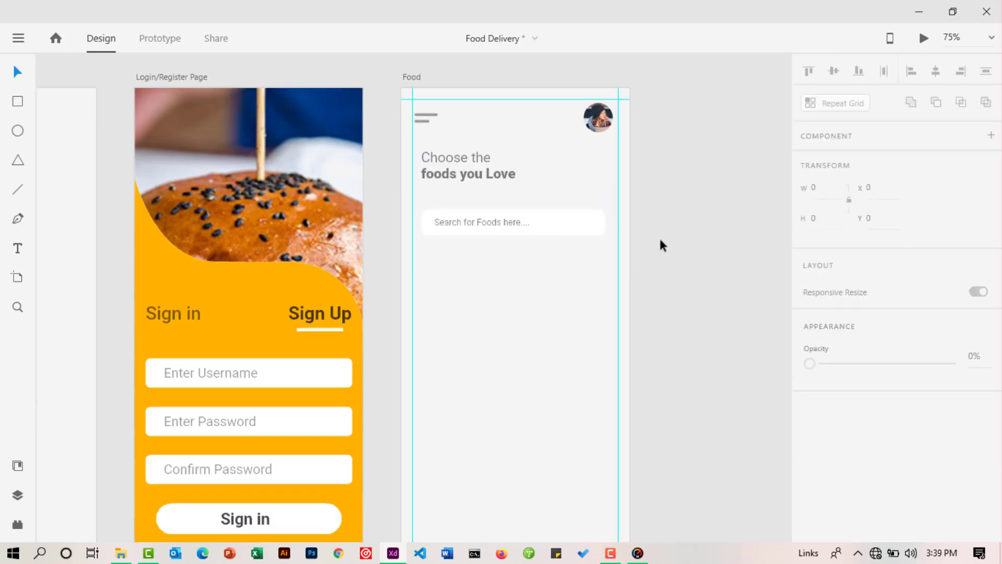
# Capitalize the heading's second line to read "Foods you Love" and shrink the heading slightly, aligned with the search bar.
pyautogui.doubleClick(429, 177)
pyautogui.click(427, 176)
pyautogui.press('BackSpace')
pyautogui.write('F')
pyautogui.press('Escape')
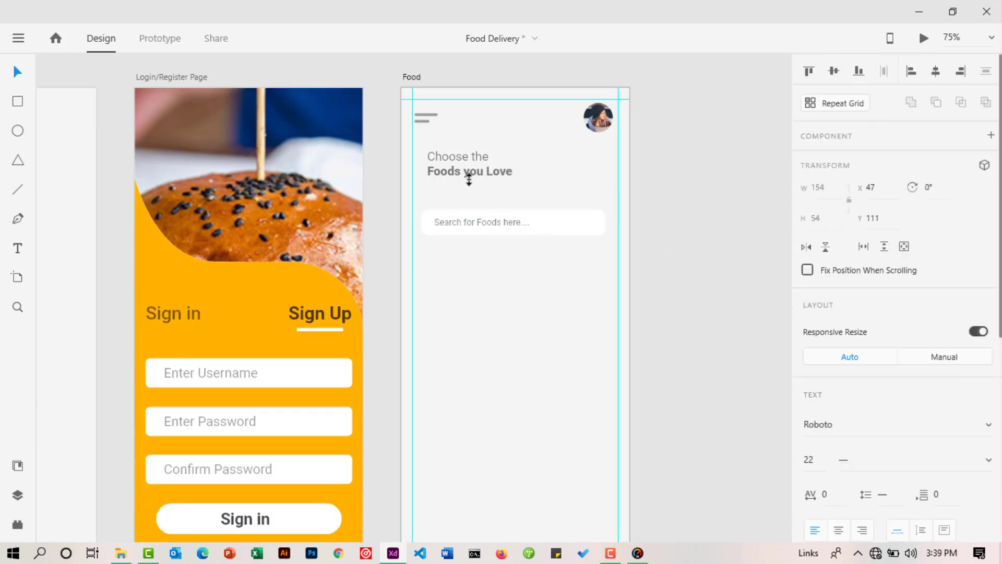
pyautogui.click(671, 209)
# Draw a white rectangle about 137 by 92 below the search bar, aligned with its left edge.
pyautogui.scroll(-1, 675, 211)
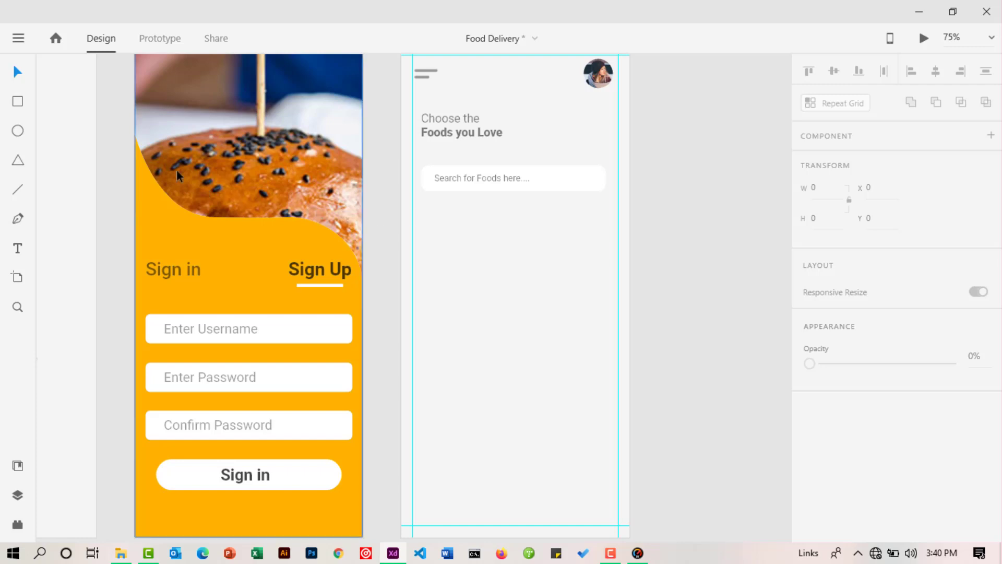
pyautogui.click(18, 102)
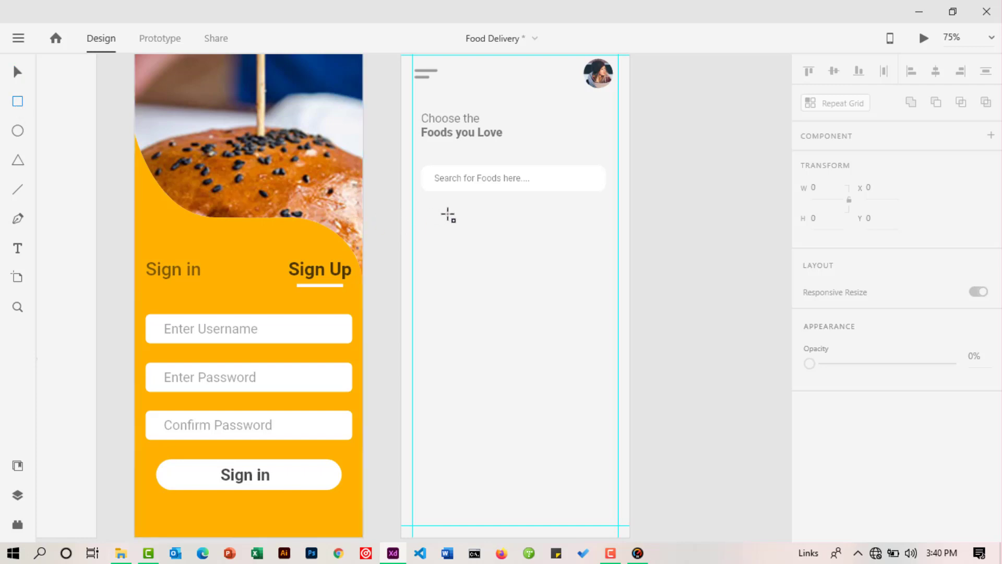
pyautogui.moveTo(421, 210); pyautogui.dragTo(497, 263)
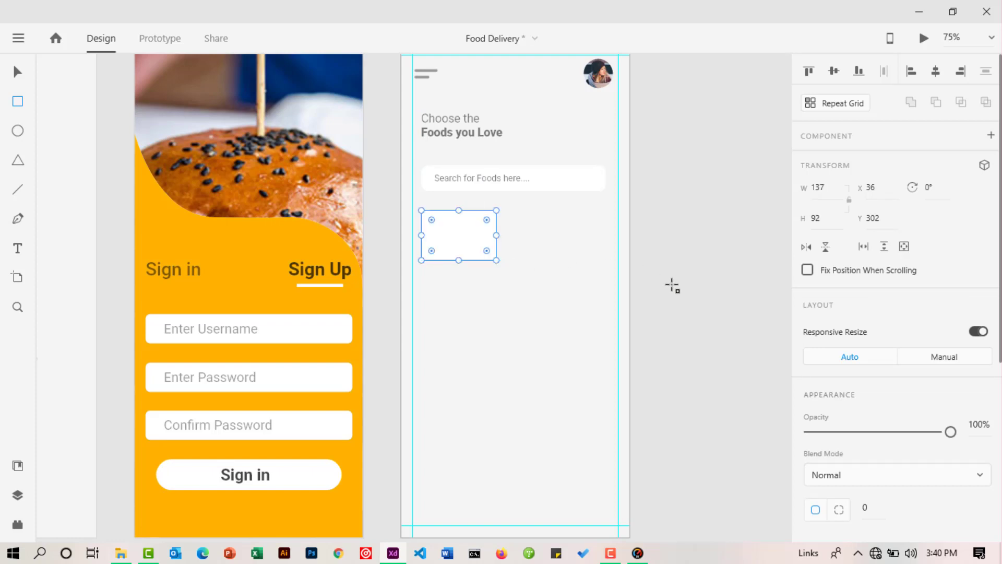
# Remove the rectangle's border and round all its corners to a radius of 31.
pyautogui.scroll(-1, 731, 307)
pyautogui.scroll(-3, 834, 365)
pyautogui.scroll(-2, 846, 365)
pyautogui.click(809, 305)
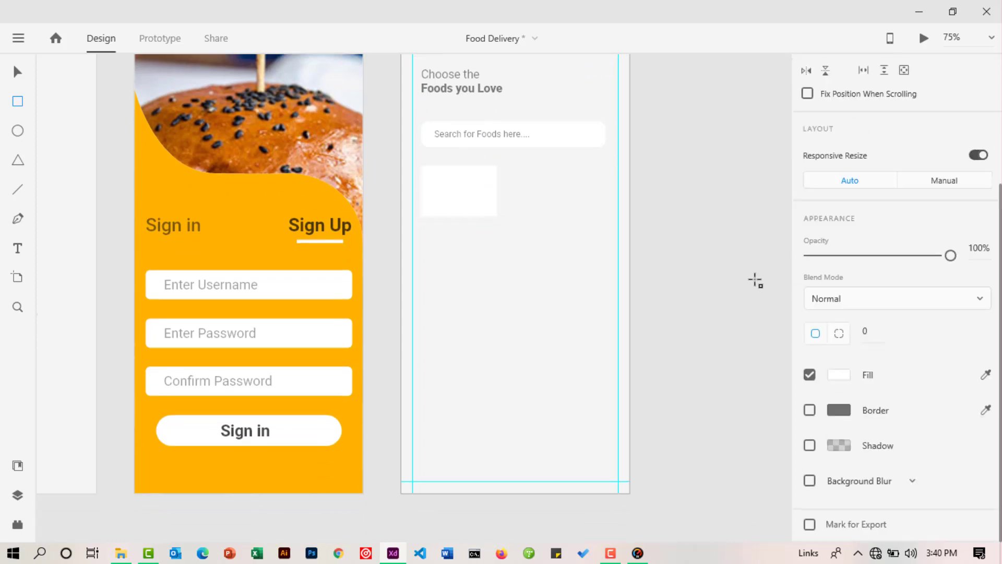
pyautogui.click(11, 74)
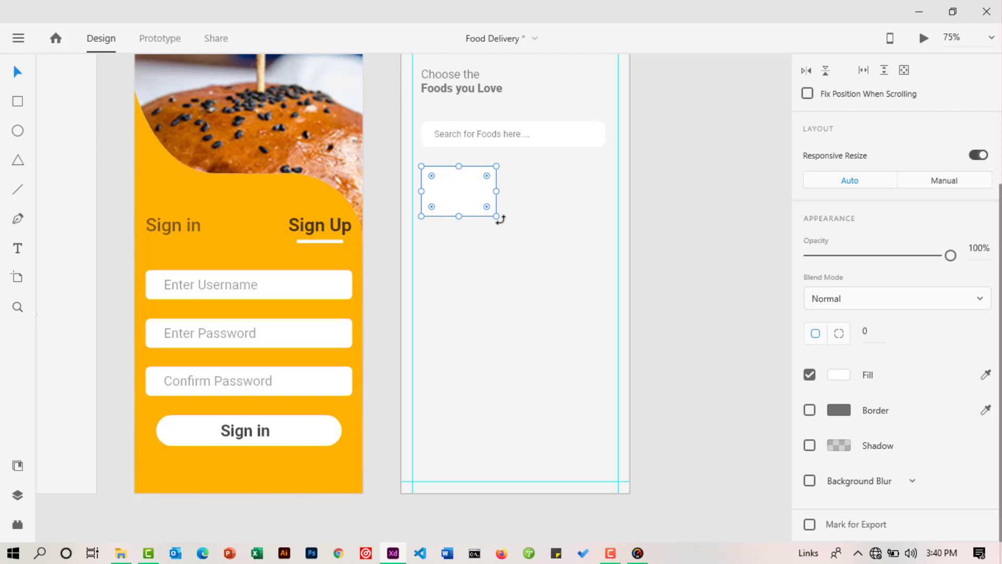
pyautogui.moveTo(487, 202); pyautogui.dragTo(486, 205)
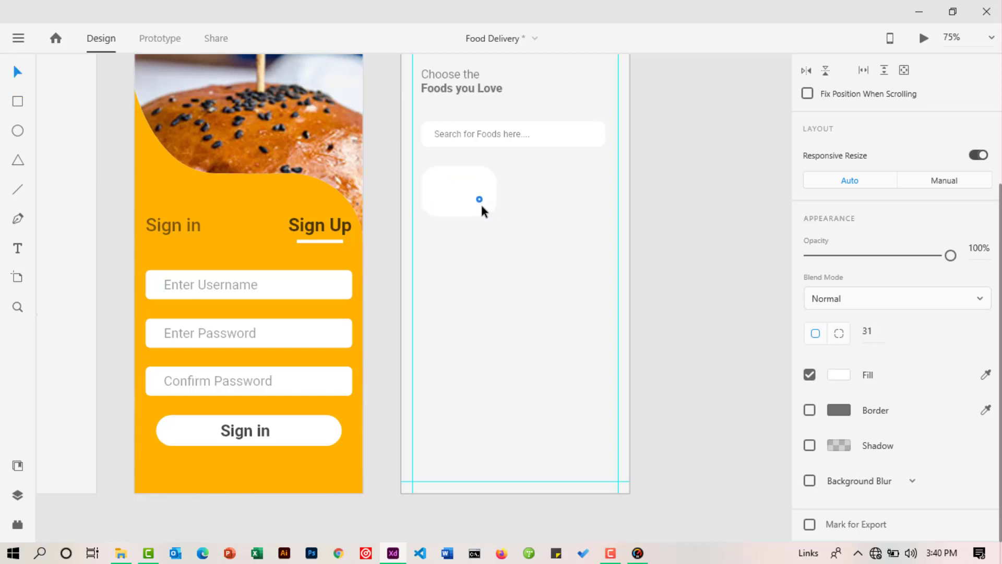
pyautogui.press('Escape')
pyautogui.click(664, 212)
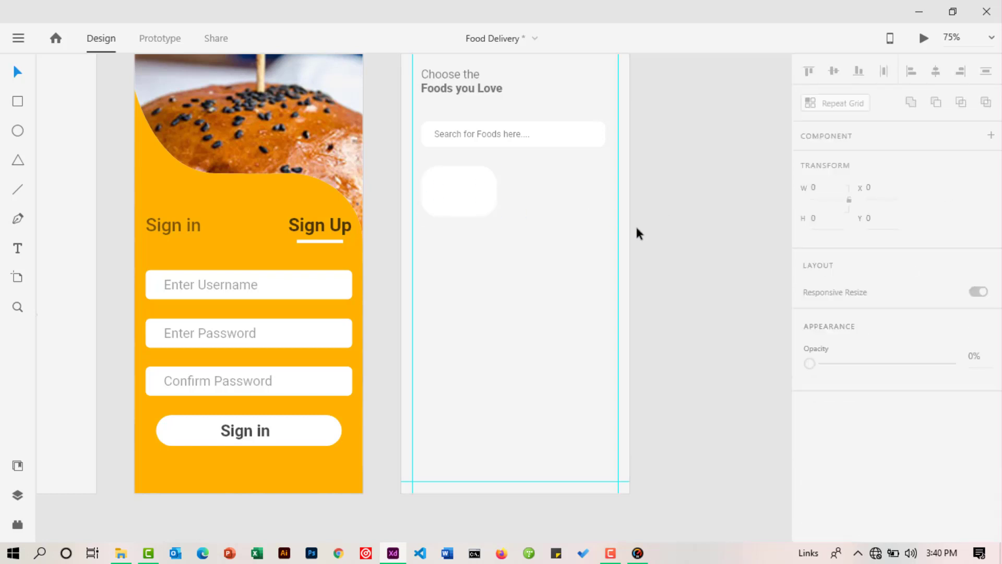
# Repeat the rounded card horizontally with Repeat Grid into a row of three, and ungroup the grid into separate cards.
pyautogui.click(473, 190)
pyautogui.scroll(1, 644, 223)
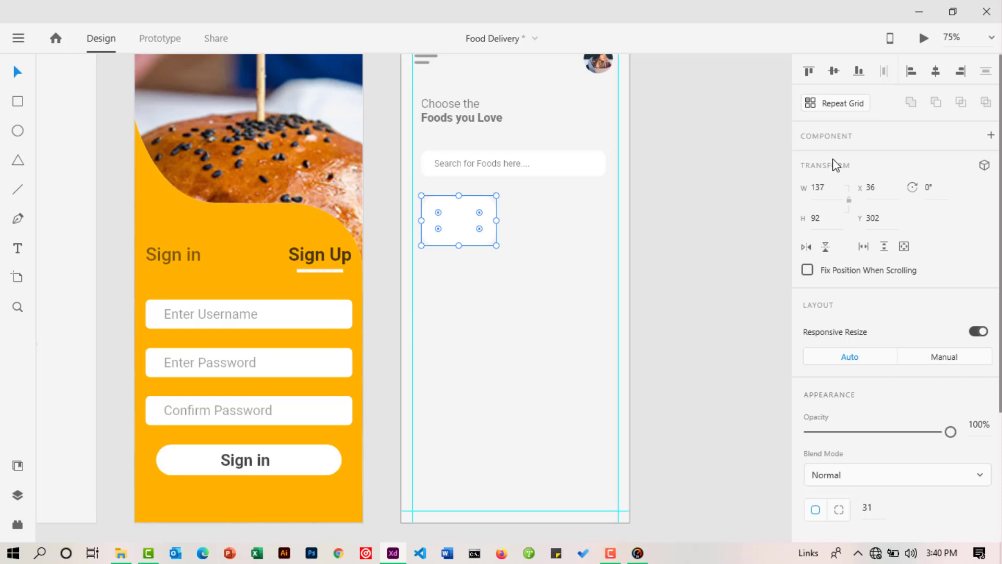
pyautogui.click(835, 104)
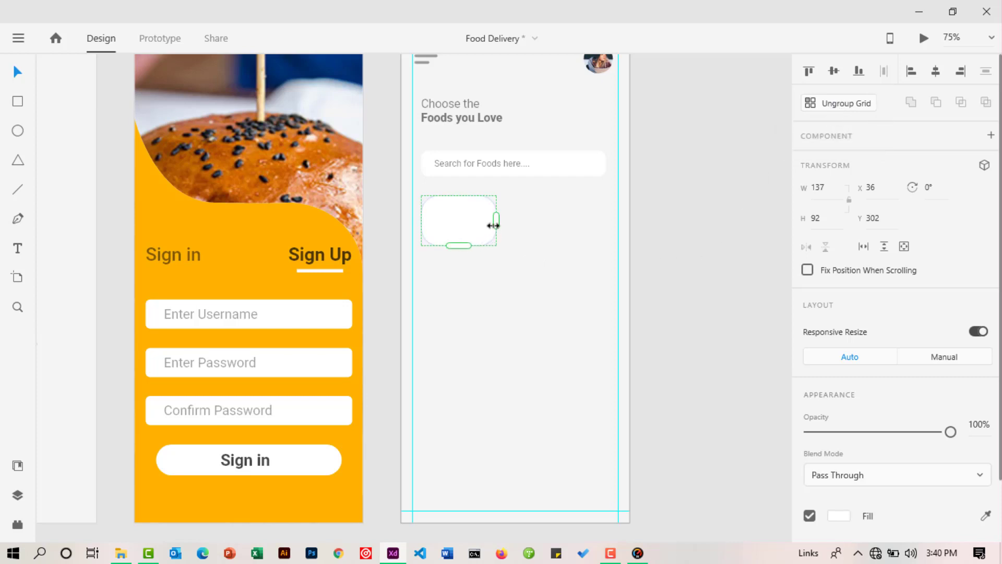
pyautogui.moveTo(493, 224); pyautogui.dragTo(679, 221)
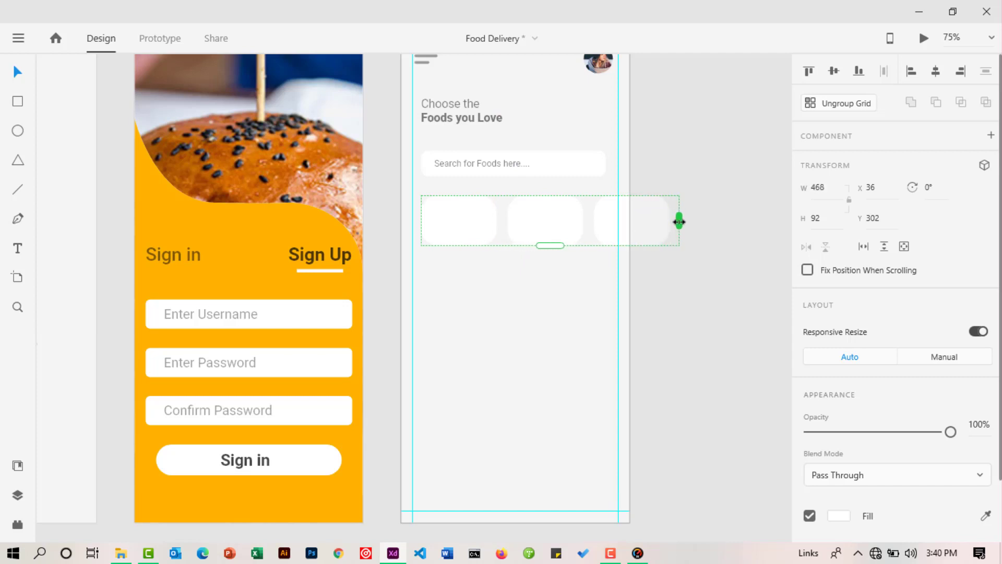
pyautogui.moveTo(550, 245)
pyautogui.mouseDown()
pyautogui.moveTo(568, 398)
pyautogui.moveTo(555, 252)
pyautogui.mouseUp()
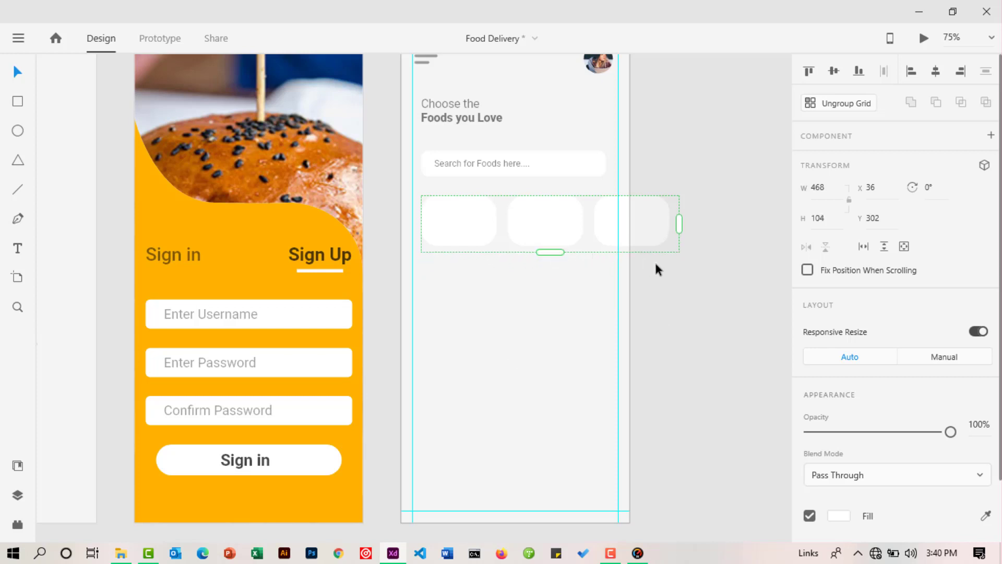
pyautogui.click(847, 104)
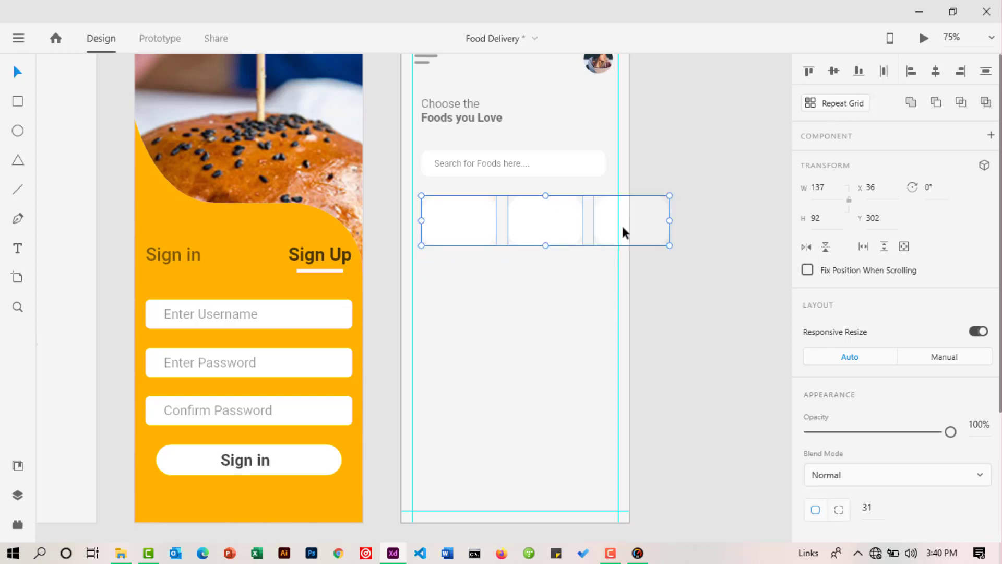
pyautogui.click(695, 178)
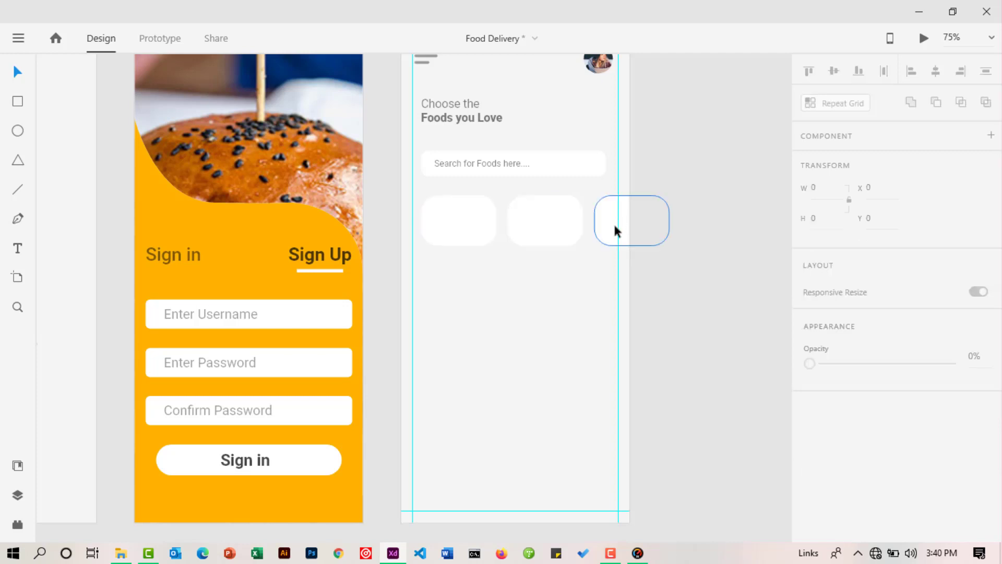
# Add a shadow with X 0, Y 3 and blur 6 to all three cards and fade its black colour to nearly transparent.
pyautogui.click(471, 236)
pyautogui.keyDown('shift'); pyautogui.click(534, 233); pyautogui.keyUp('shift')
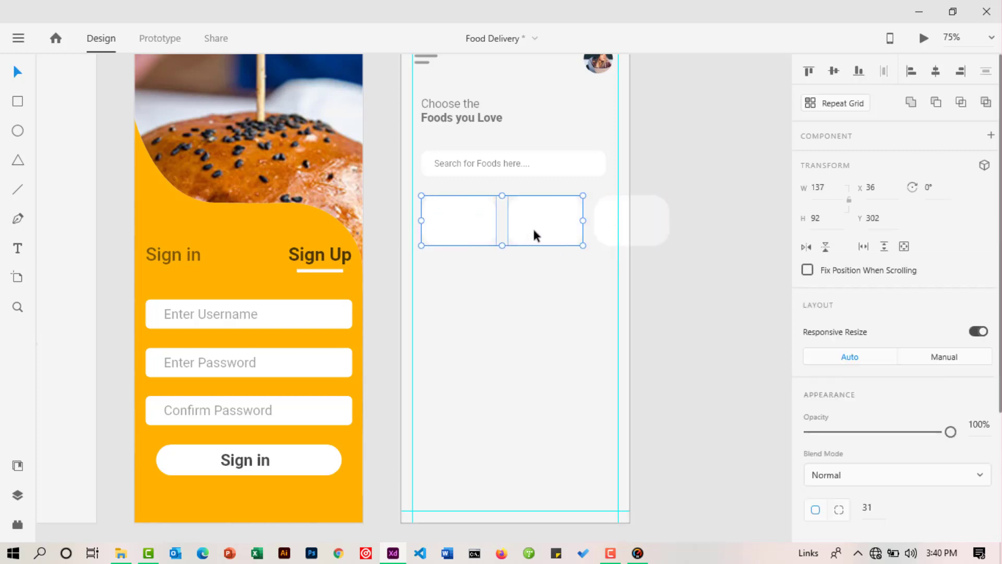
pyautogui.keyDown('shift'); pyautogui.click(658, 218); pyautogui.keyUp('shift')
pyautogui.scroll(-3, 890, 376)
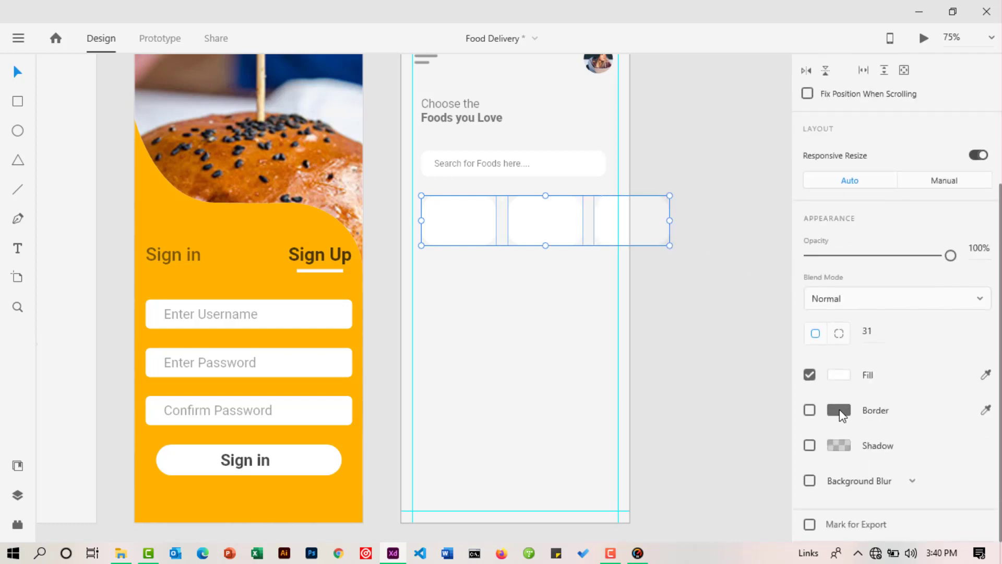
pyautogui.click(809, 445)
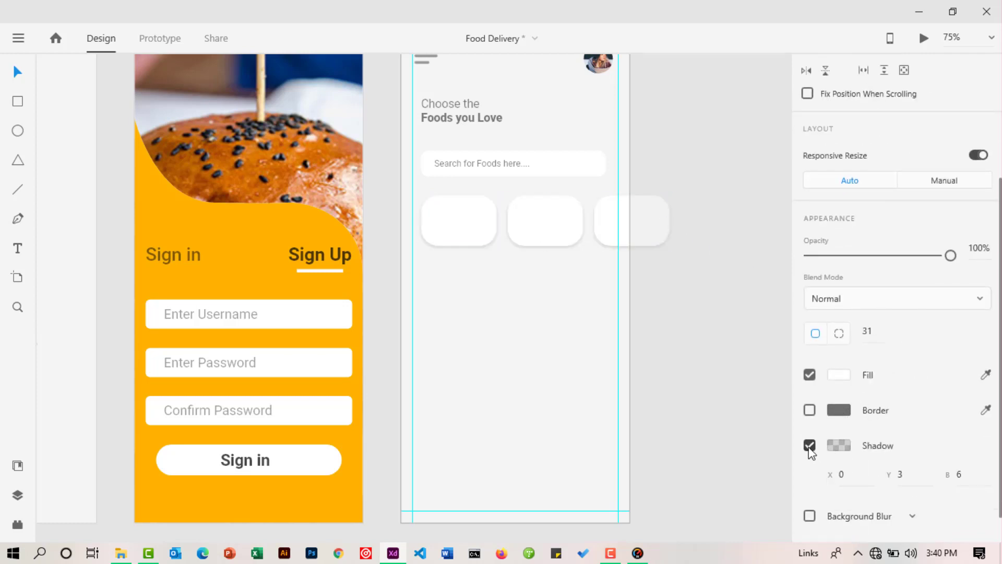
pyautogui.click(838, 445)
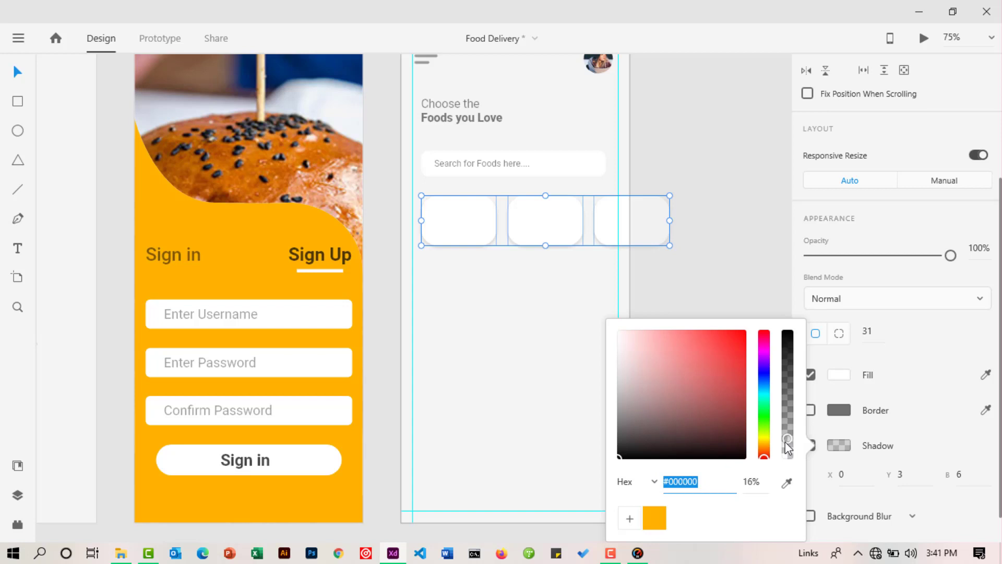
pyautogui.moveTo(785, 440); pyautogui.dragTo(787, 458)
pyautogui.click(705, 282)
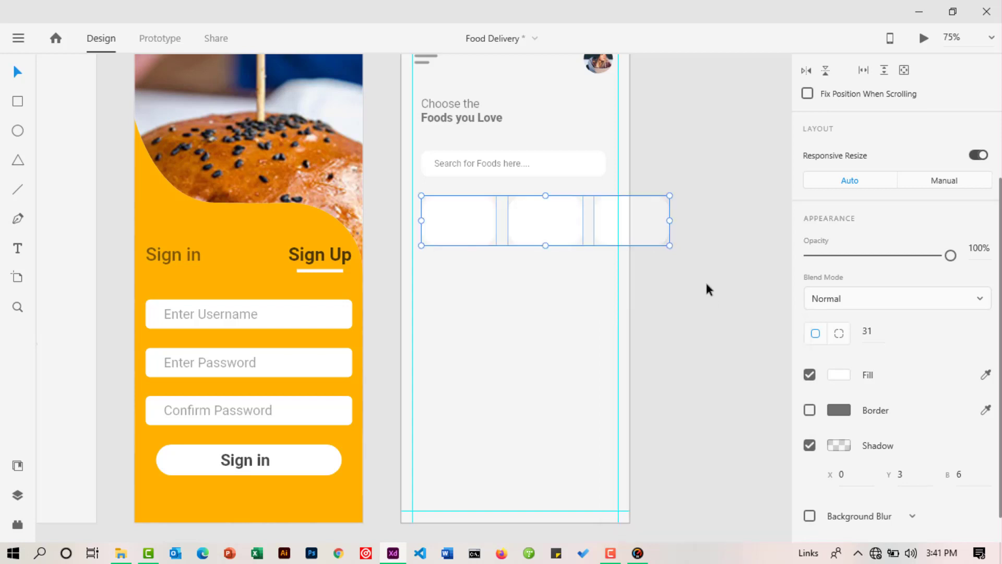
pyautogui.click(706, 284)
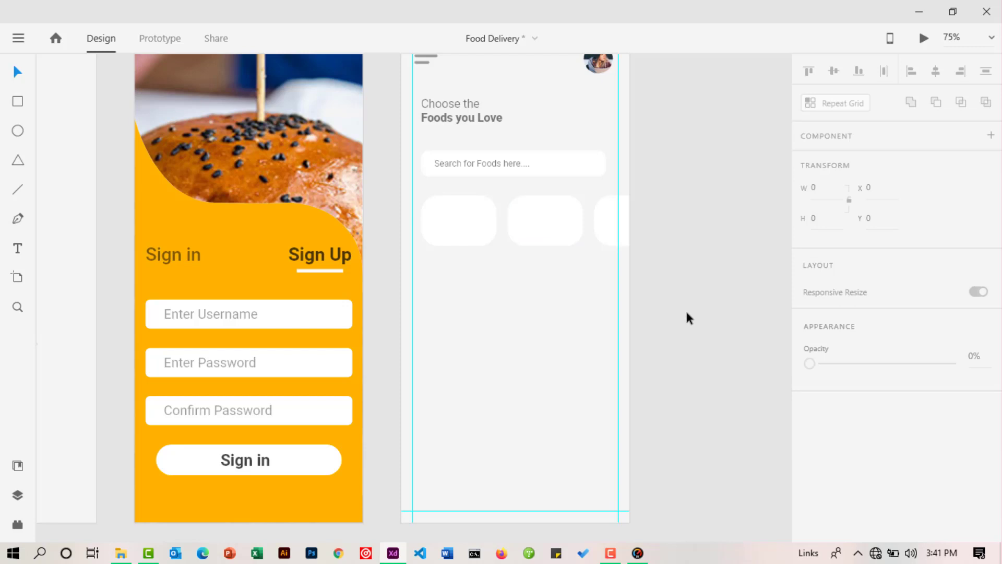
# Move the row of three cards down to about Y 356, leaving room for a title below the search bar.
pyautogui.scroll(1, 467, 271)
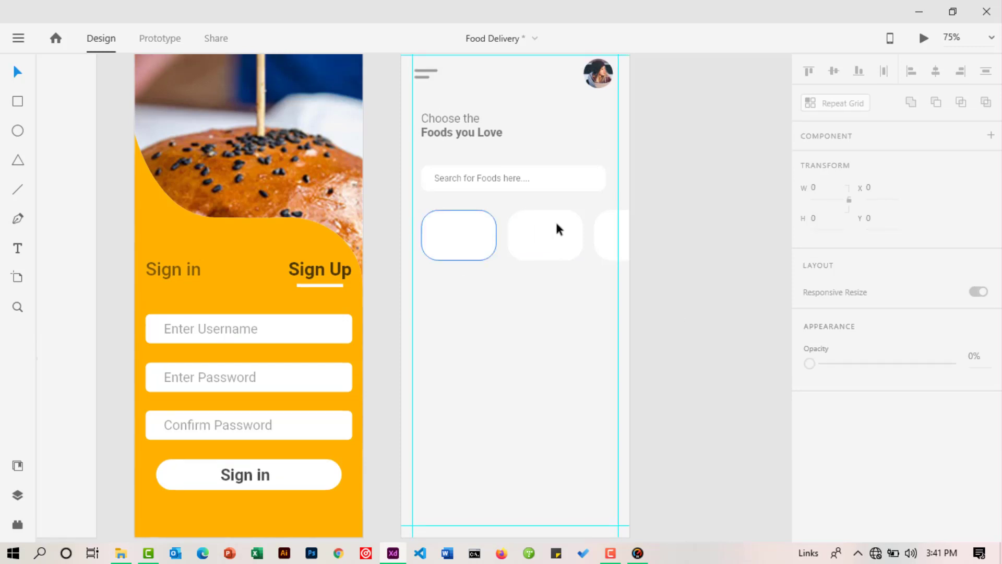
pyautogui.doubleClick(447, 244)
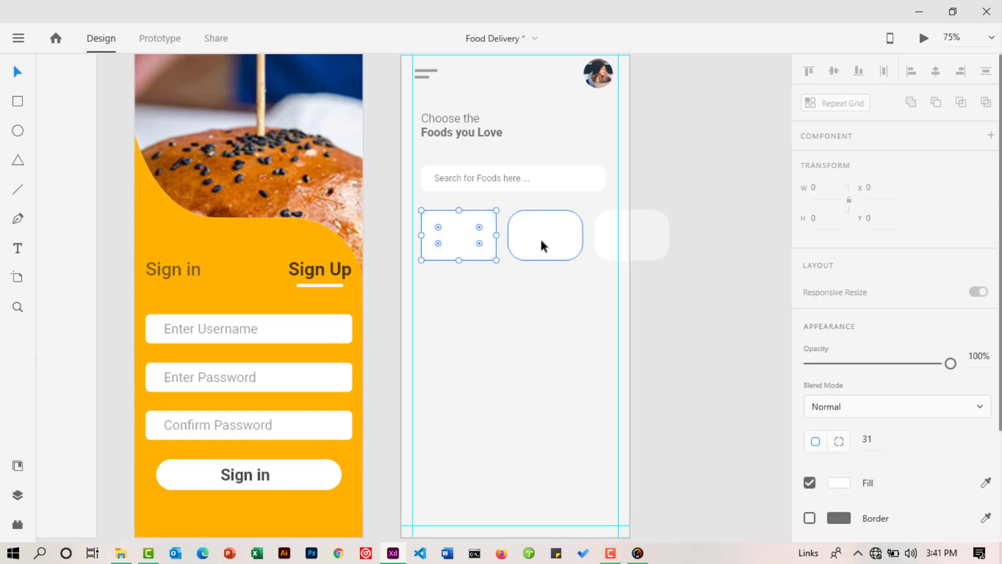
pyautogui.keyDown('shift'); pyautogui.click(542, 240); pyautogui.keyUp('shift')
pyautogui.keyDown('shift'); pyautogui.click(657, 237); pyautogui.keyUp('shift')
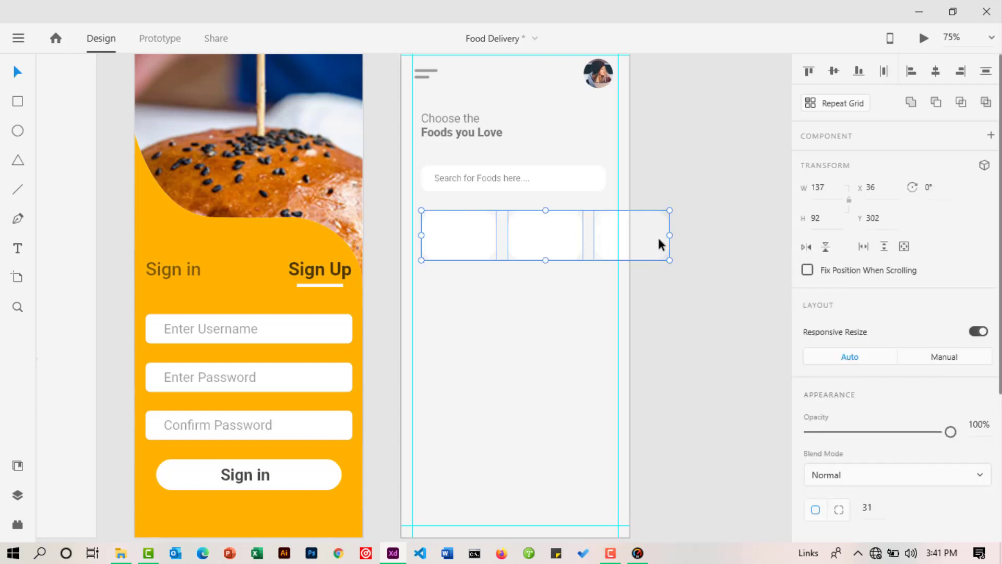
pyautogui.moveTo(554, 243); pyautogui.dragTo(553, 269)
pyautogui.click(688, 199)
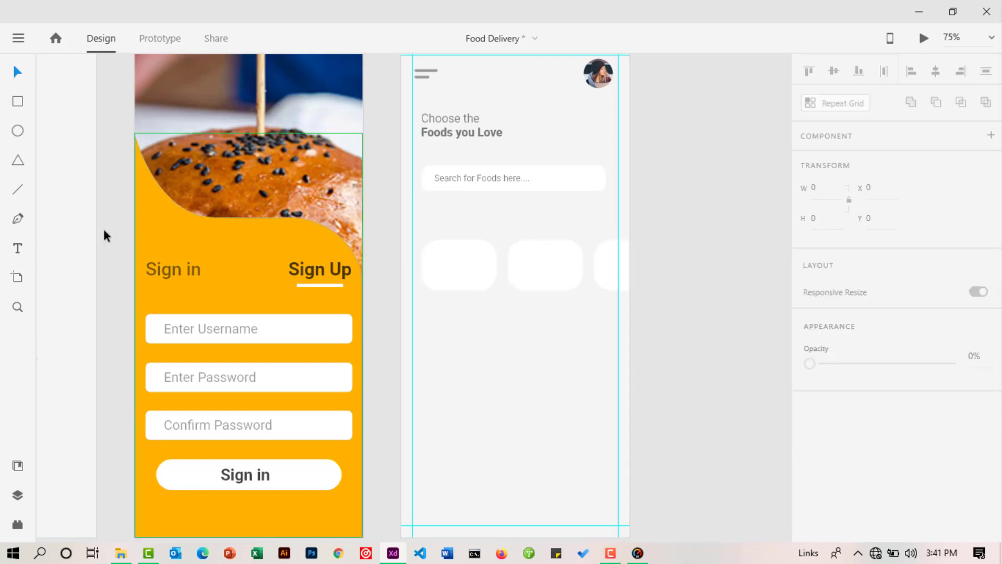
# Add the text "Category" between the search bar and the row of cards.
pyautogui.click(17, 249)
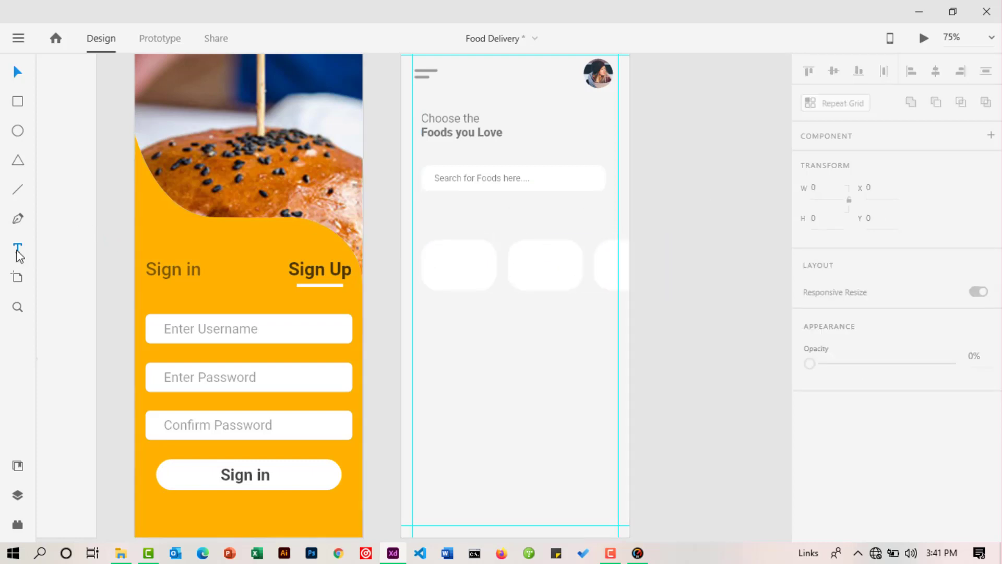
pyautogui.click(436, 217)
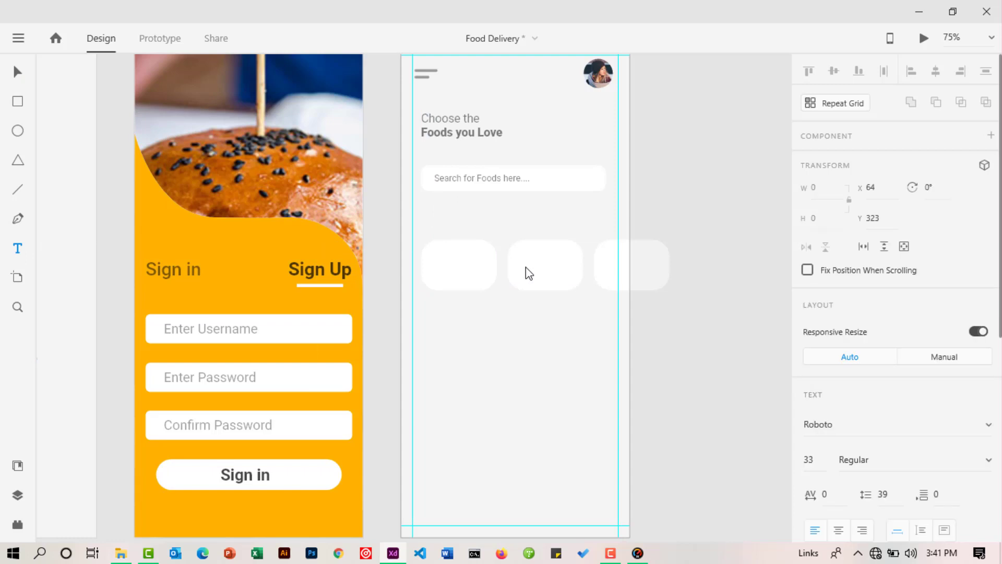
pyautogui.write('Cate')
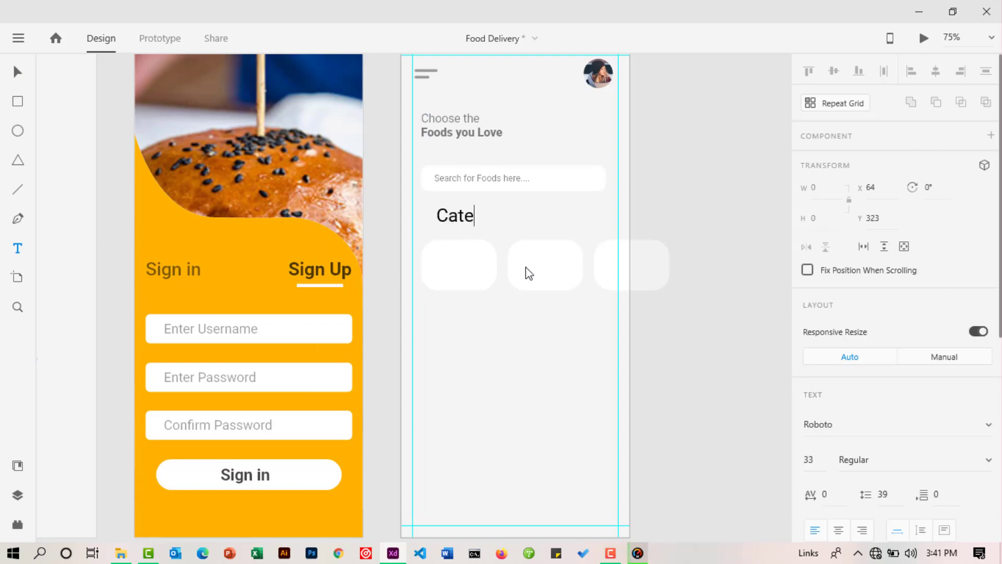
pyautogui.write('gory')
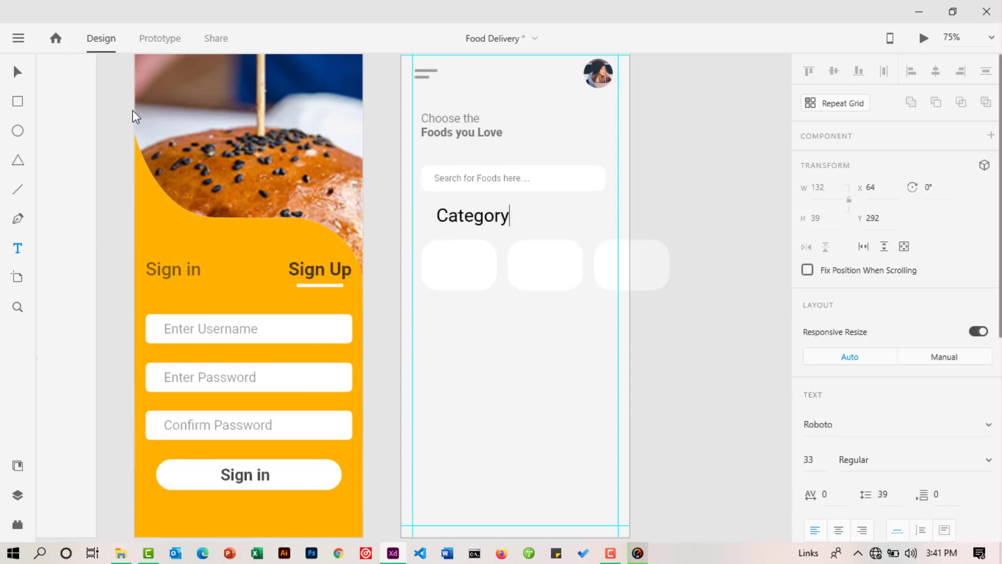
pyautogui.click(18, 72)
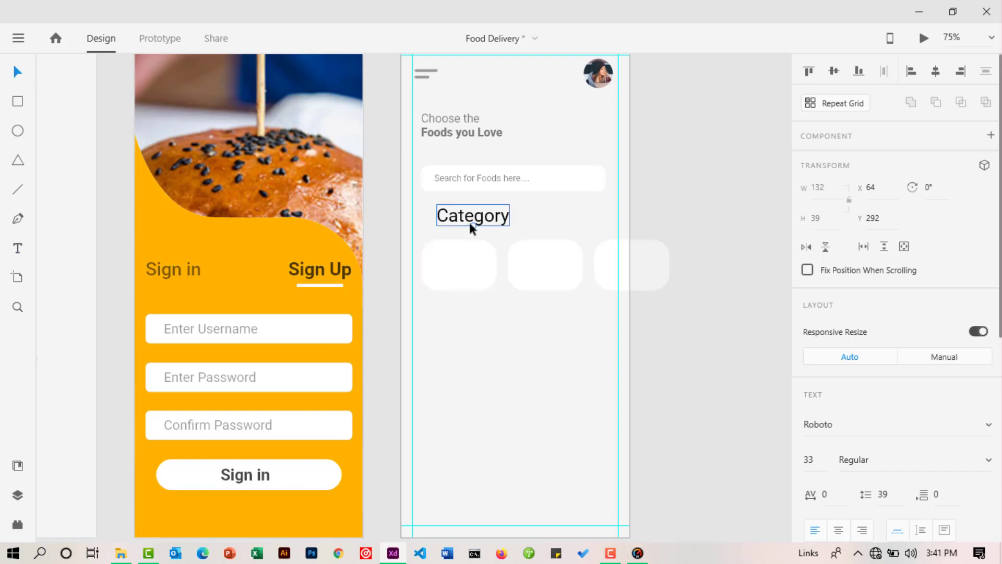
# Shrink the Category title to size 25, make it bold, and align it with the cards' left edge at X 36, Y 302.
pyautogui.moveTo(472, 224); pyautogui.dragTo(471, 223)
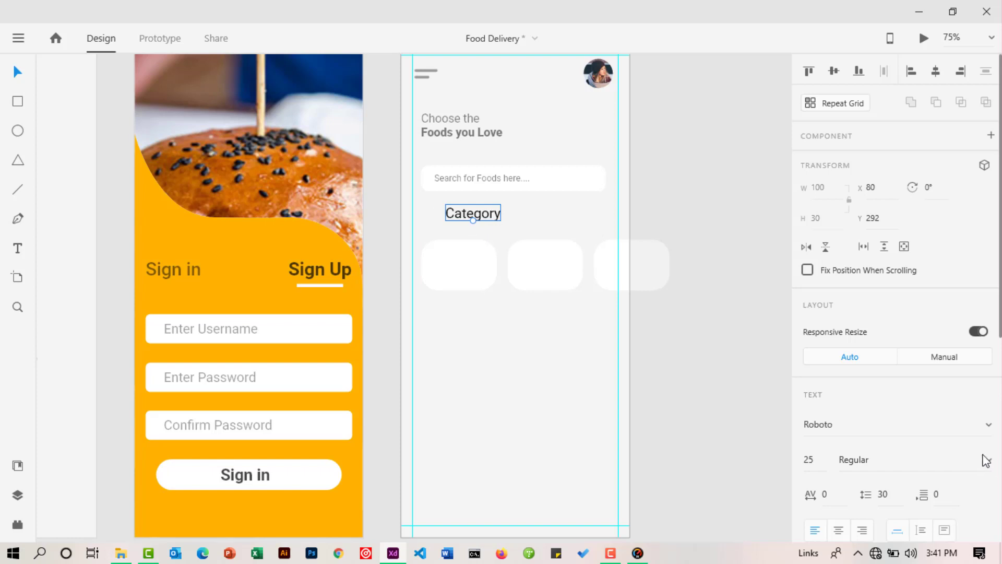
pyautogui.click(988, 462)
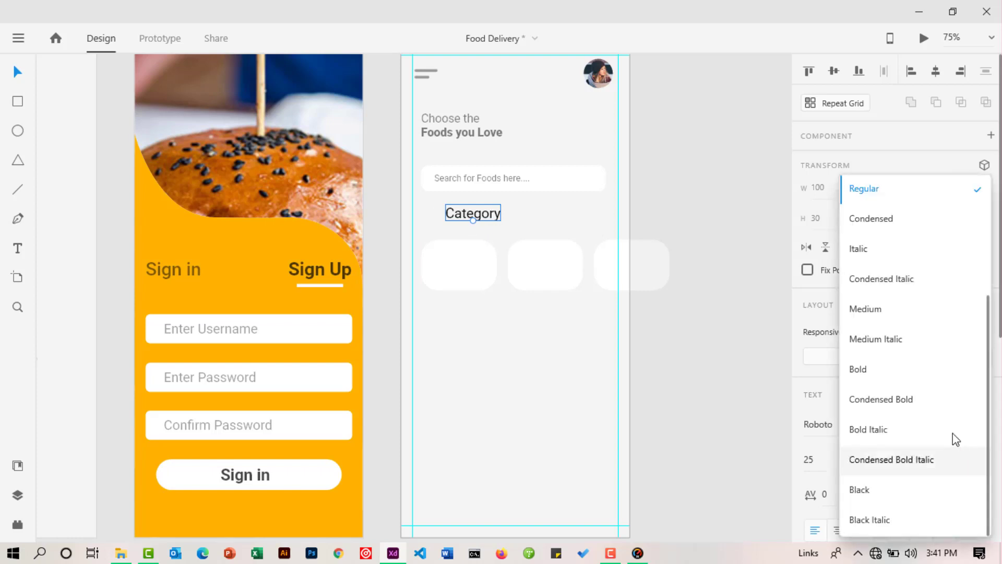
pyautogui.click(857, 380)
pyautogui.moveTo(459, 221); pyautogui.dragTo(434, 225)
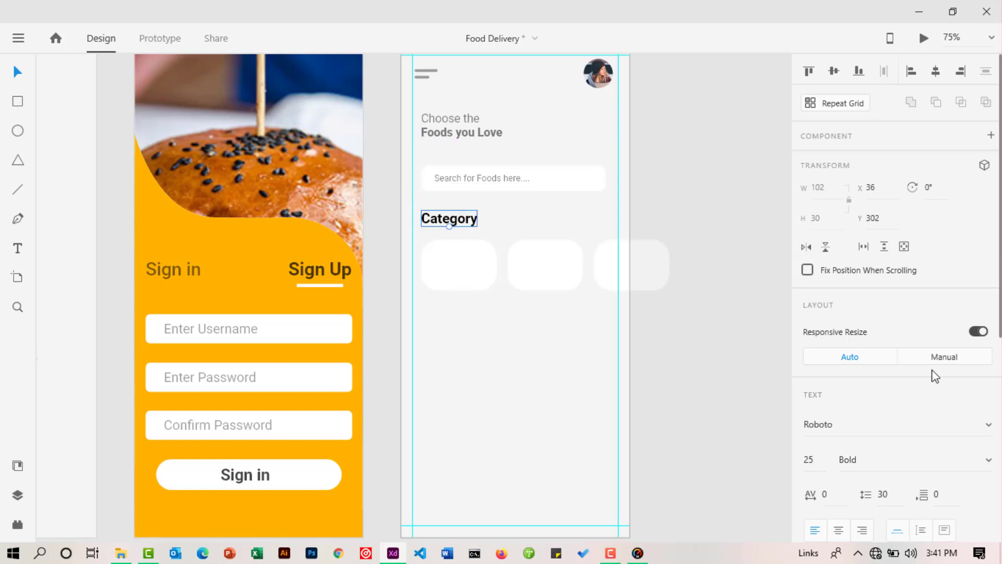
# Lower the opacity of the Category title so it appears dark grey like the heading.
pyautogui.scroll(-3, 933, 396)
pyautogui.scroll(-1, 936, 418)
pyautogui.moveTo(950, 422); pyautogui.dragTo(896, 431)
pyautogui.click(733, 311)
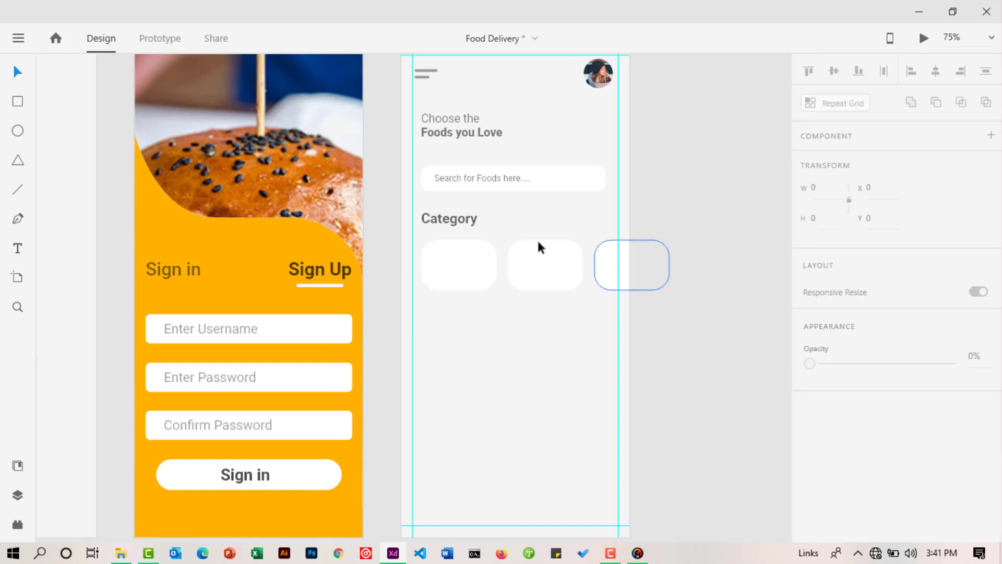
# Move all three cards slightly further down to widen the gap below the Category title.
pyautogui.click(479, 261)
pyautogui.keyDown('shift'); pyautogui.click(537, 266); pyautogui.keyUp('shift')
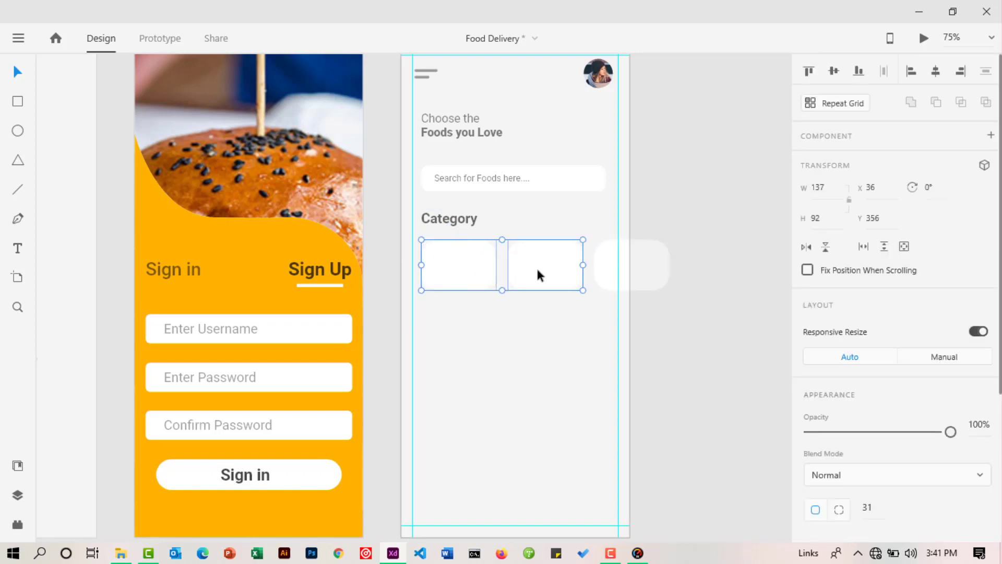
pyautogui.keyDown('shift'); pyautogui.click(638, 273); pyautogui.keyUp('shift')
pyautogui.moveTo(559, 280); pyautogui.dragTo(560, 284)
pyautogui.click(691, 291)
pyautogui.scroll(-2, 707, 295)
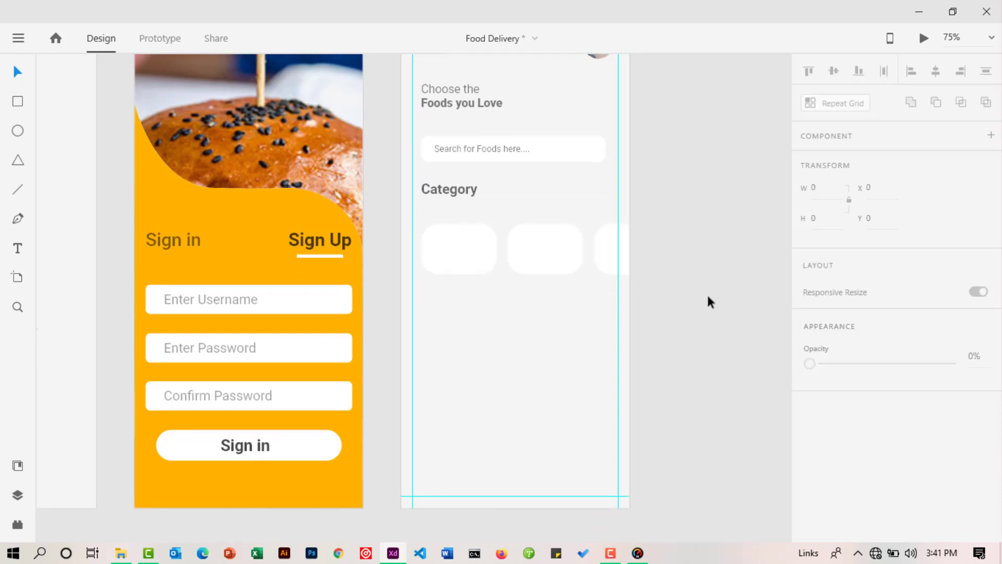
pyautogui.scroll(4, 701, 295)
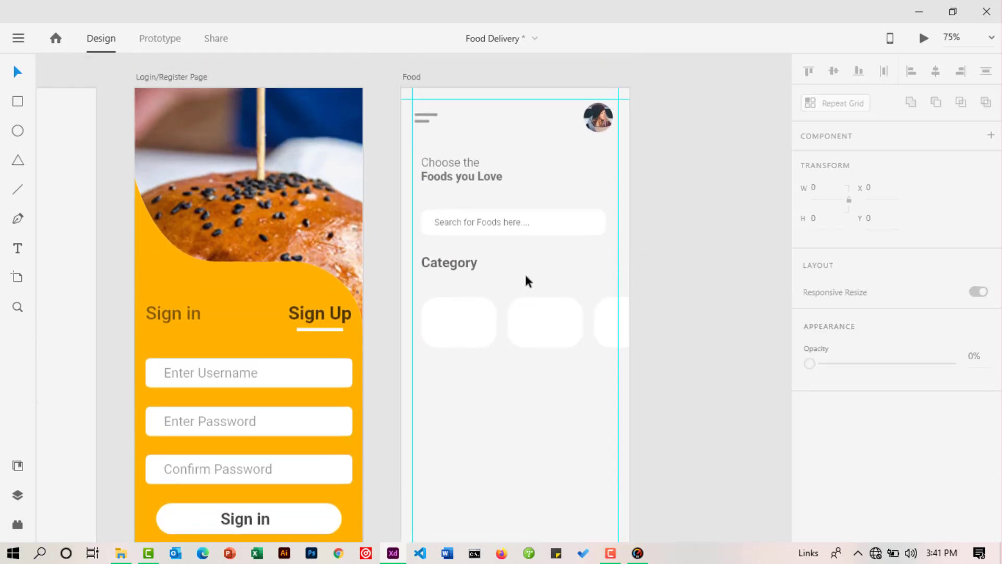
# Nudge the Category title and the three cards together slightly down, away from the search bar.
pyautogui.click(461, 263)
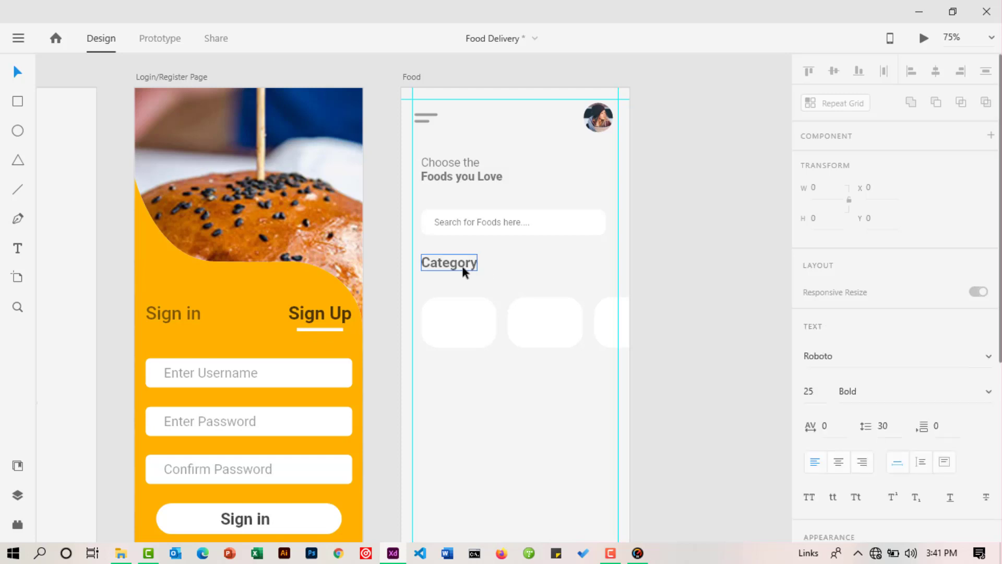
pyautogui.keyDown('shift'); pyautogui.click(464, 313); pyautogui.keyUp('shift')
pyautogui.keyDown('shift'); pyautogui.click(550, 330); pyautogui.keyUp('shift')
pyautogui.keyDown('shift'); pyautogui.click(659, 334); pyautogui.keyUp('shift')
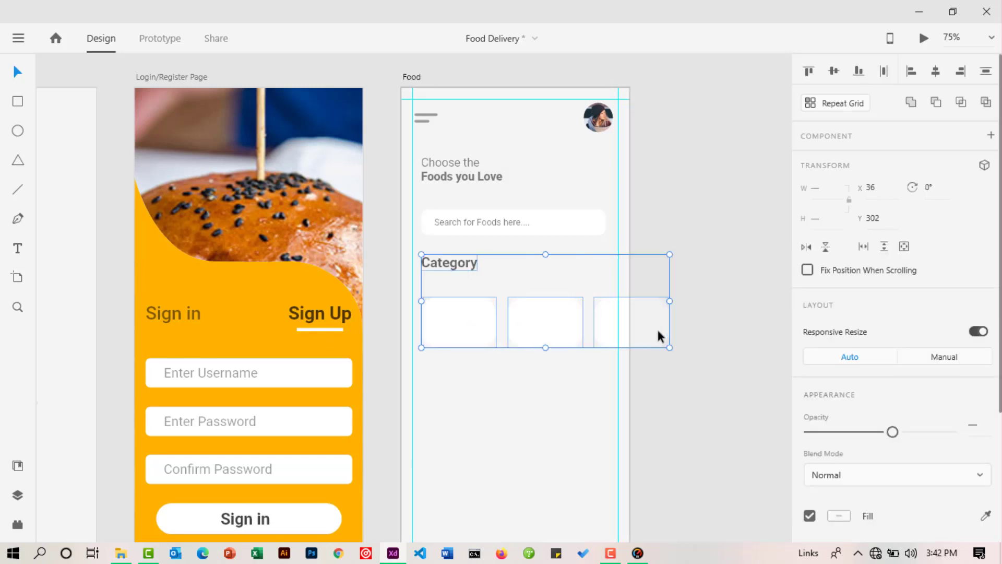
pyautogui.press('Down')
pyautogui.press('Down')
pyautogui.press('Down')
pyautogui.press('Down')
pyautogui.press('Down')
pyautogui.press('Down')
pyautogui.press('Down')
pyautogui.press('Down')
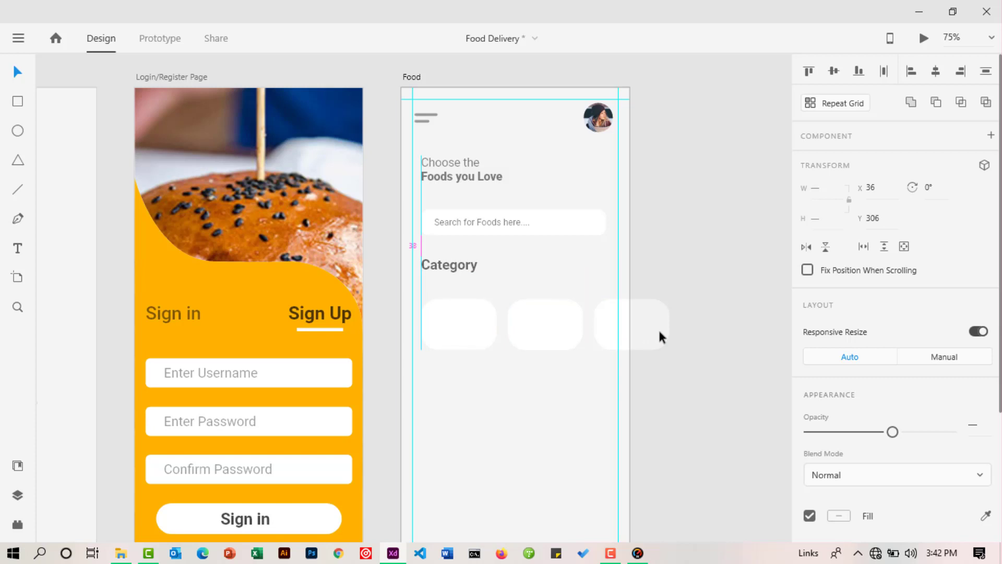
# Preview the Food screen with its Category title and cards, and close the preview.
pyautogui.scroll(-5, 677, 276)
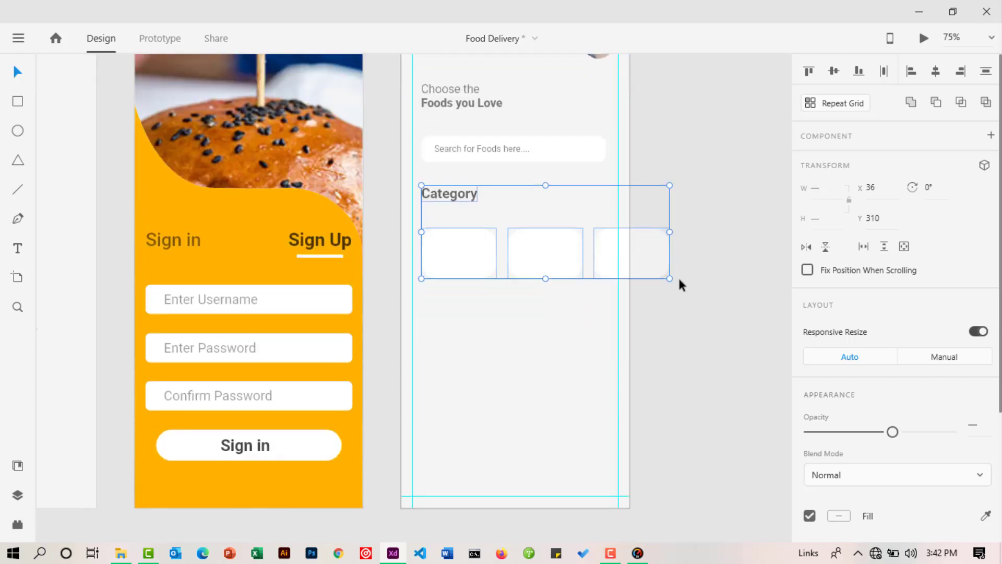
pyautogui.scroll(4, 688, 309)
pyautogui.click(687, 308)
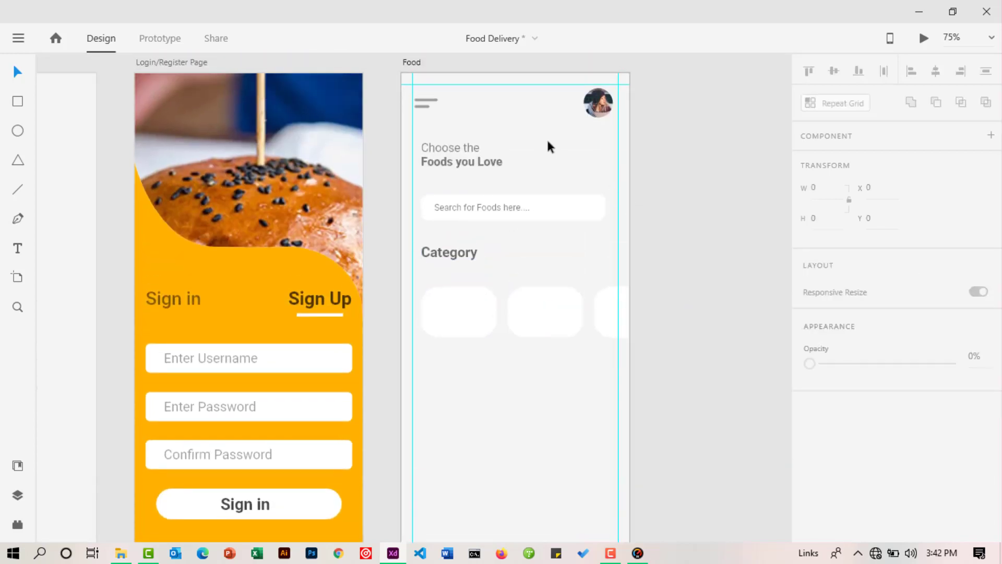
pyautogui.click(923, 41)
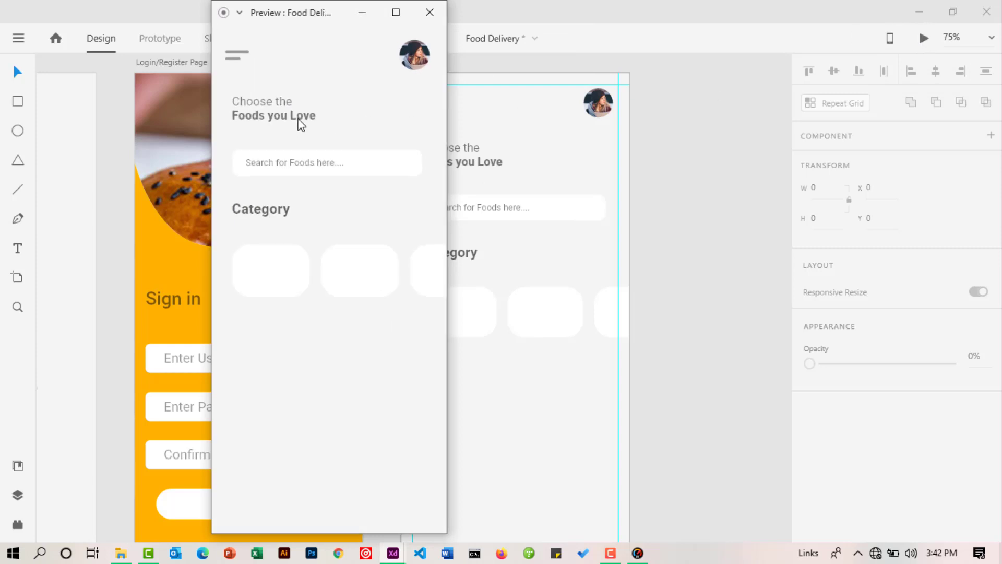
pyautogui.moveTo(328, 14); pyautogui.dragTo(465, 39)
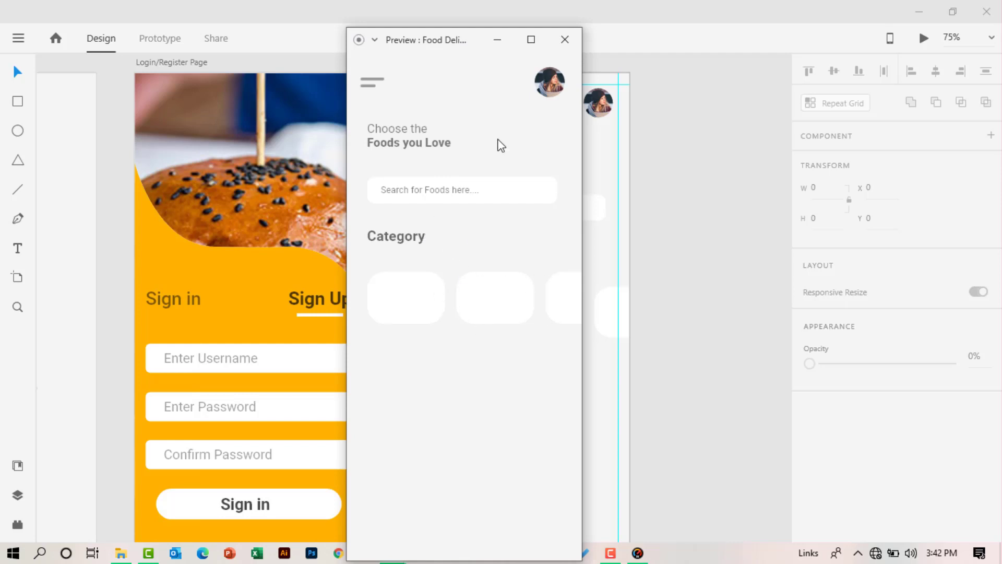
pyautogui.click(559, 42)
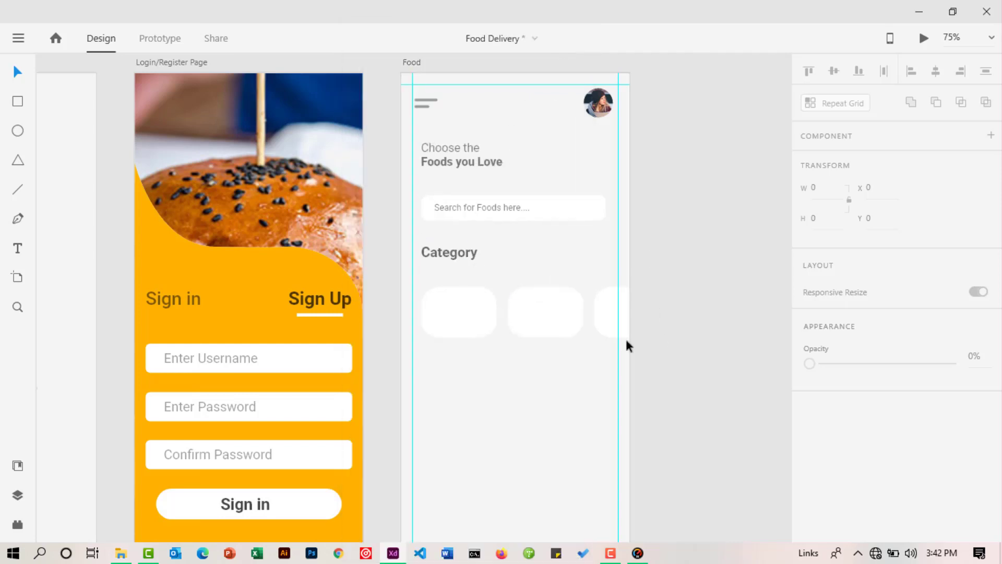
# Add a bold text label "Burgur" in the empty area below the first category card.
pyautogui.scroll(-3, 626, 344)
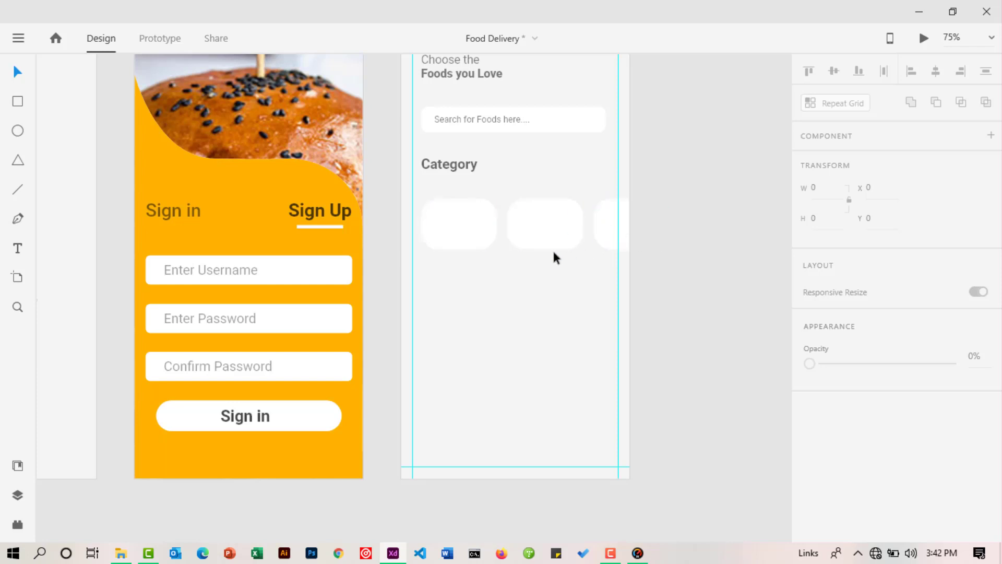
pyautogui.click(18, 248)
pyautogui.click(450, 296)
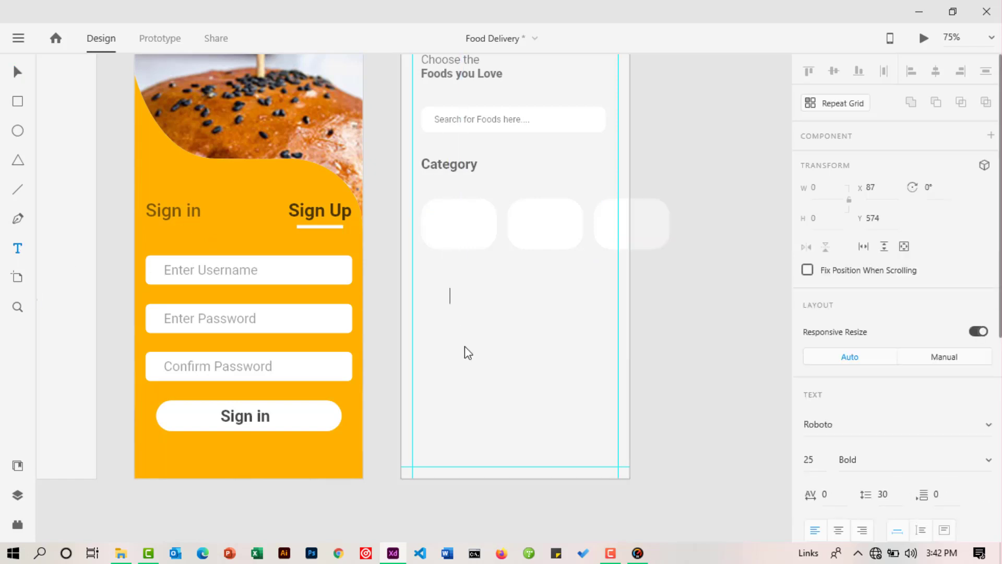
pyautogui.write('Burgur')
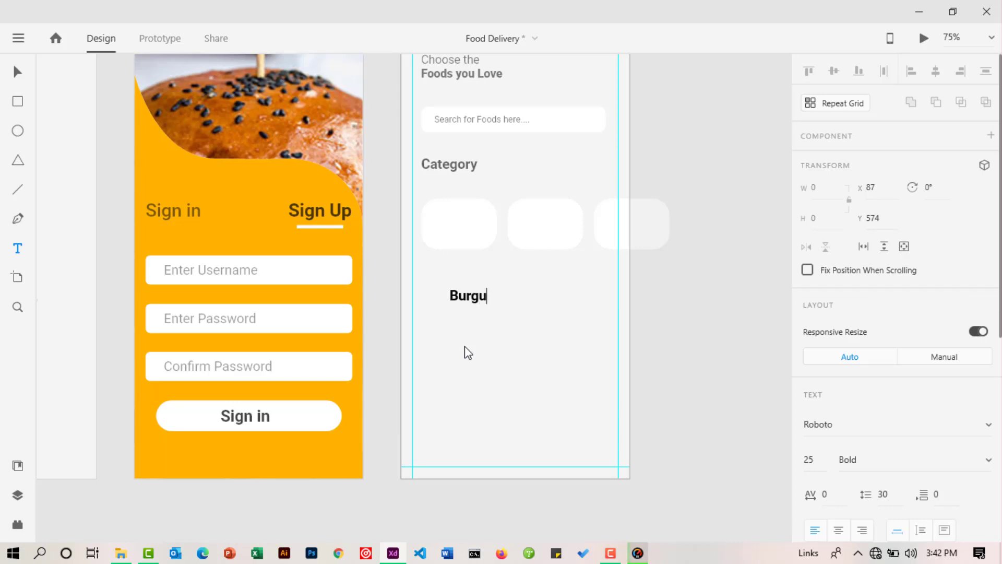
pyautogui.click(17, 71)
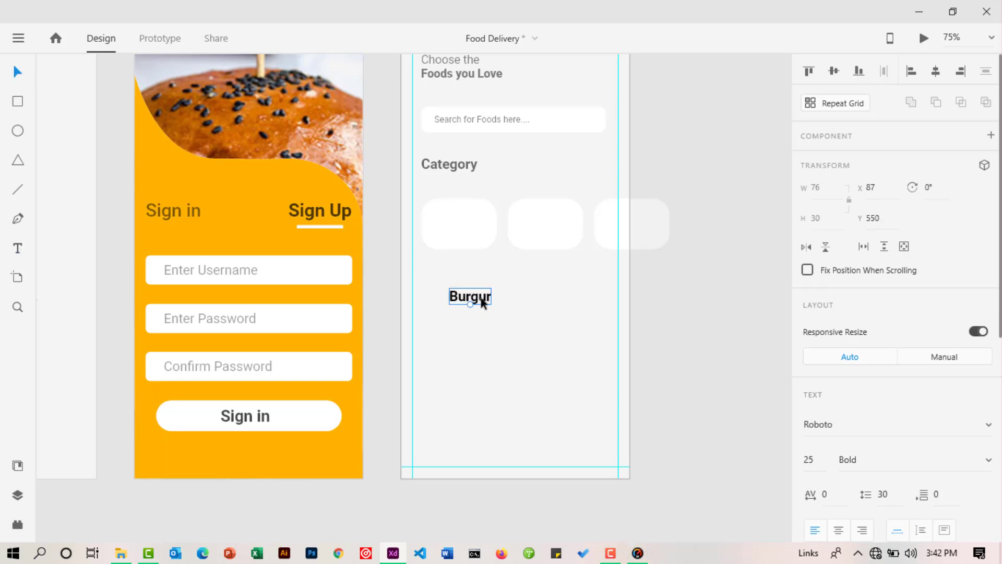
# Place the Burgur label in the lower part of the first card at size 21 and lower its opacity to 72%.
pyautogui.moveTo(482, 303); pyautogui.dragTo(458, 241)
pyautogui.scroll(-3, 977, 459)
pyautogui.moveTo(951, 496); pyautogui.dragTo(911, 496)
pyautogui.press('Down')
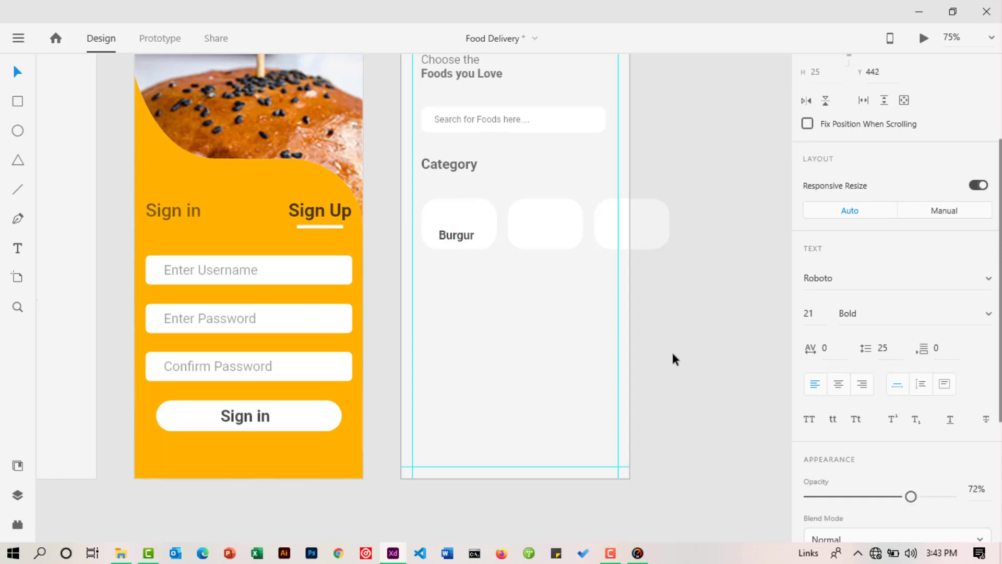
# Duplicate the Burgur label onto the second and third cards and change the copies to "Pizza" and "Chicken".
pyautogui.keyDown('alt'); pyautogui.moveTo(471, 233); pyautogui.dragTo(626, 240); pyautogui.keyUp('alt')
pyautogui.press('Return')
pyautogui.write('Pizza')
pyautogui.press('Escape')
pyautogui.press('Return')
pyautogui.write('Chicken')
pyautogui.press('Escape')
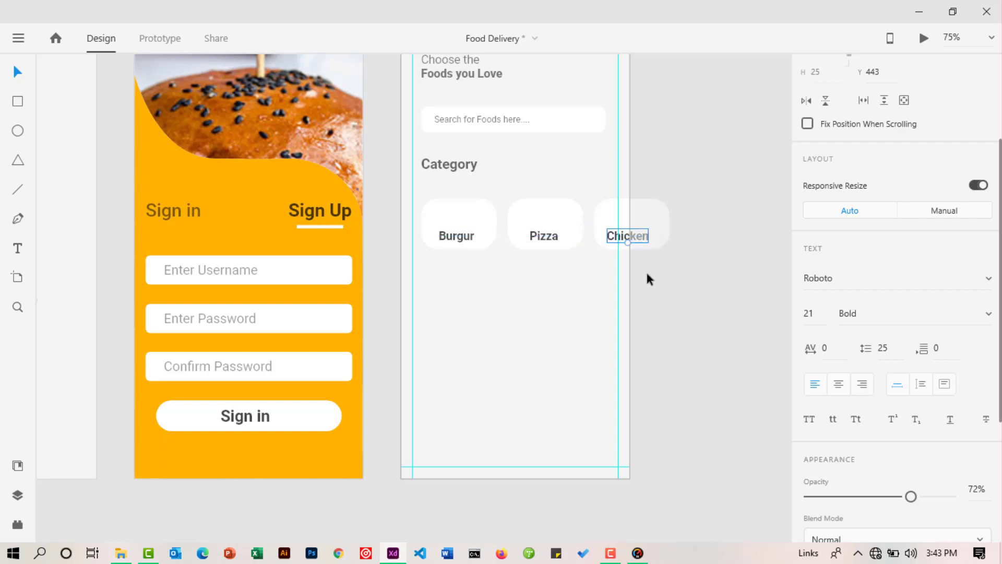
# Preview the Food screen to check the labelled category cards, and close the preview.
pyautogui.click(678, 282)
pyautogui.hotkey('ctrl', 'Return')
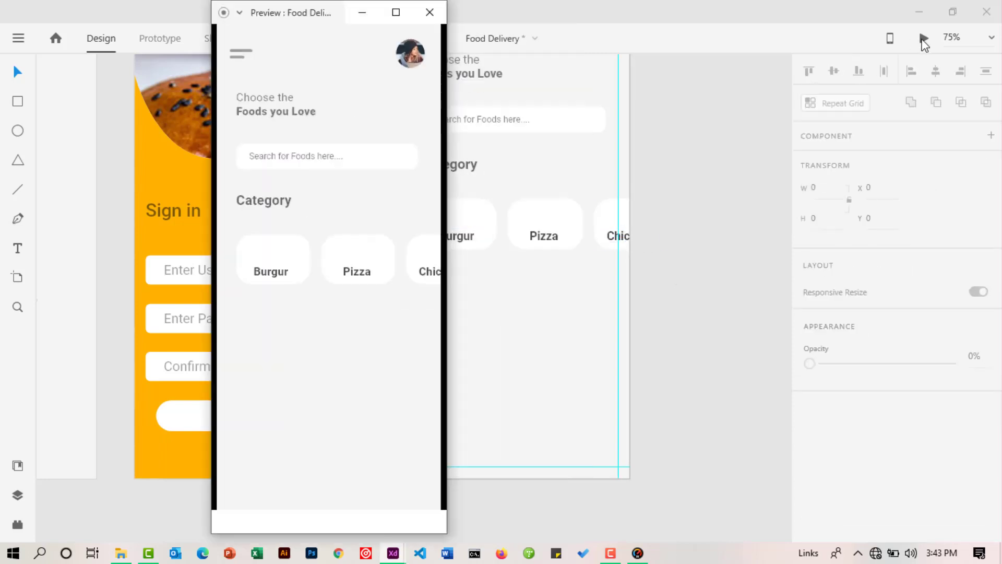
pyautogui.click(428, 11)
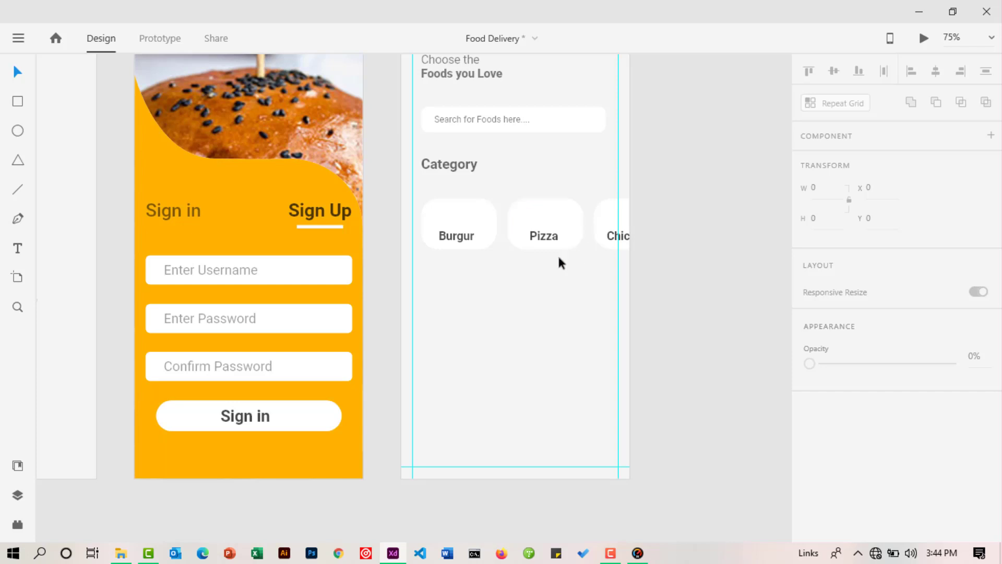
# Import the burger, chicken and Group 19 vector files from the Food Delivery folder in File Explorer onto the pasteboard beside the Food artboard.
pyautogui.click(121, 553)
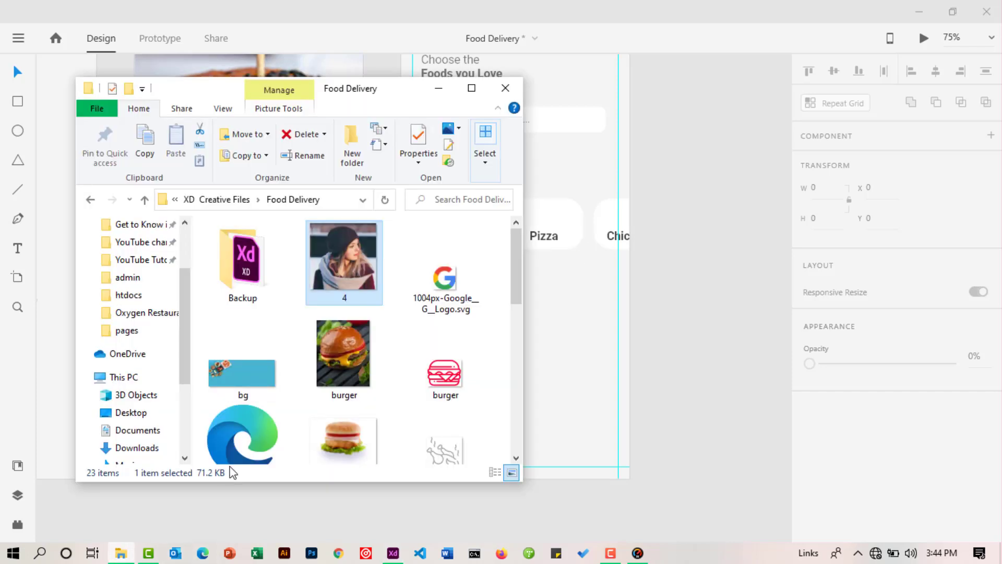
pyautogui.scroll(-2, 412, 350)
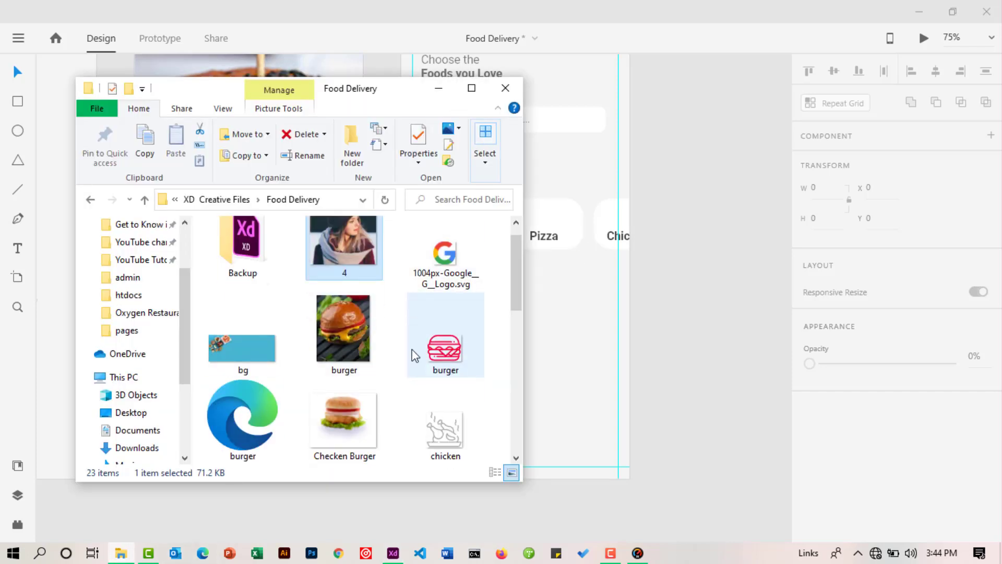
pyautogui.click(230, 346)
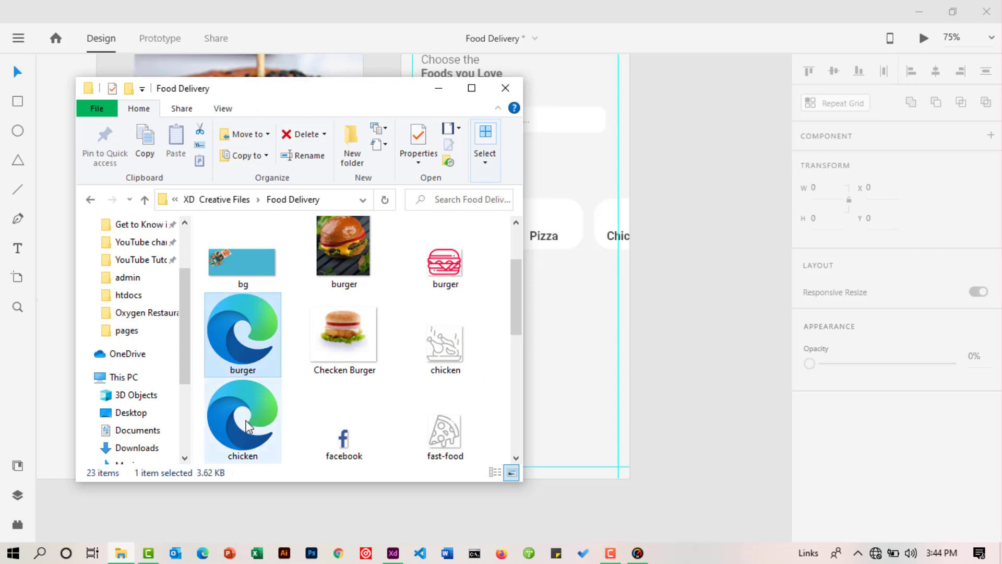
pyautogui.keyDown('shift'); pyautogui.click(246, 422); pyautogui.keyUp('shift')
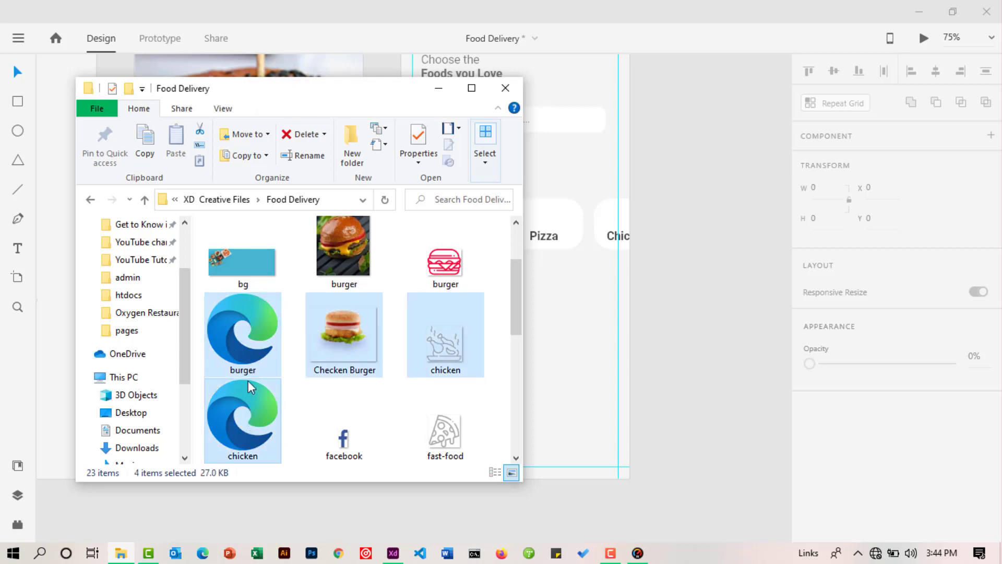
pyautogui.click(402, 399)
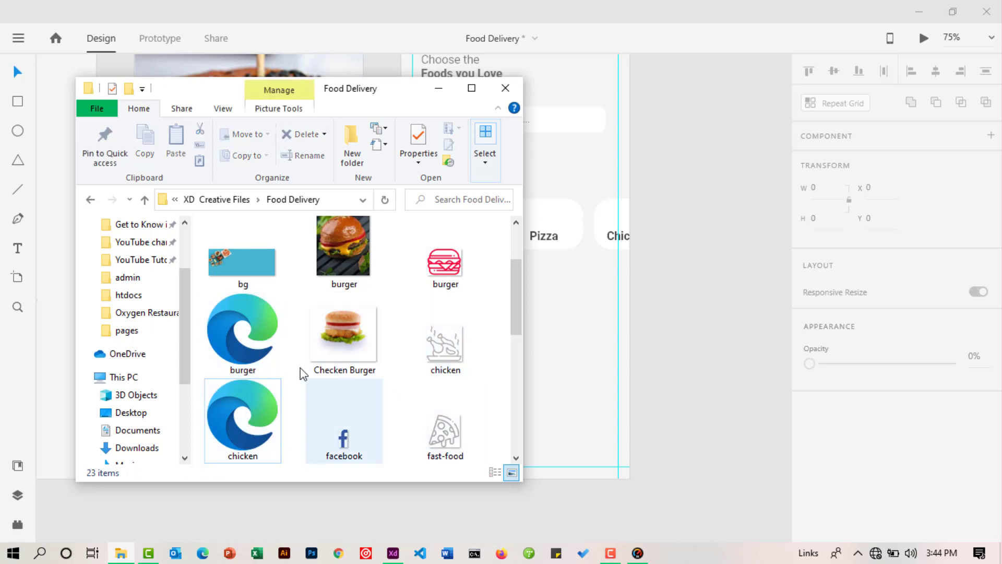
pyautogui.click(266, 342)
pyautogui.keyDown('ctrl'); pyautogui.click(260, 406); pyautogui.keyUp('ctrl')
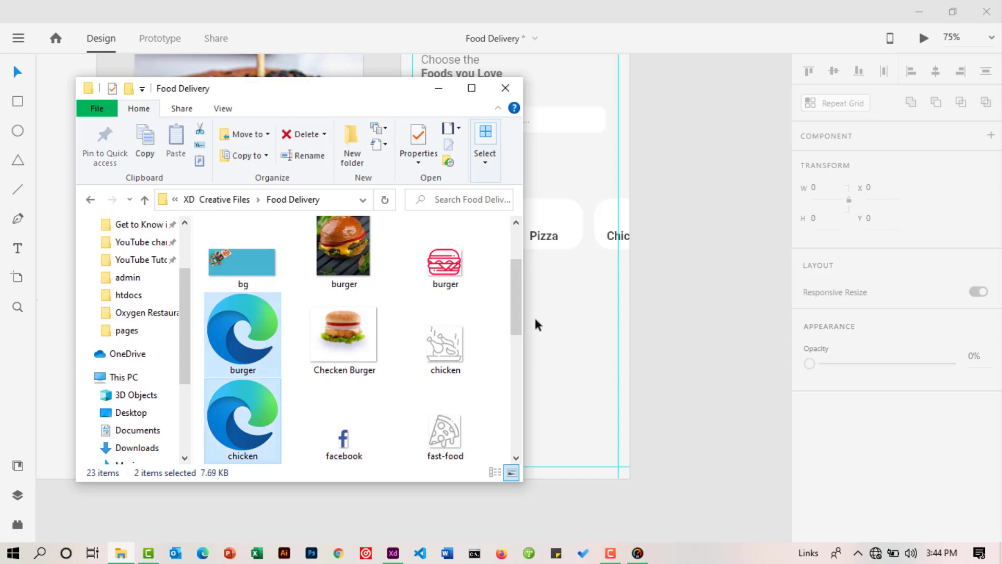
pyautogui.moveTo(516, 307); pyautogui.dragTo(516, 343)
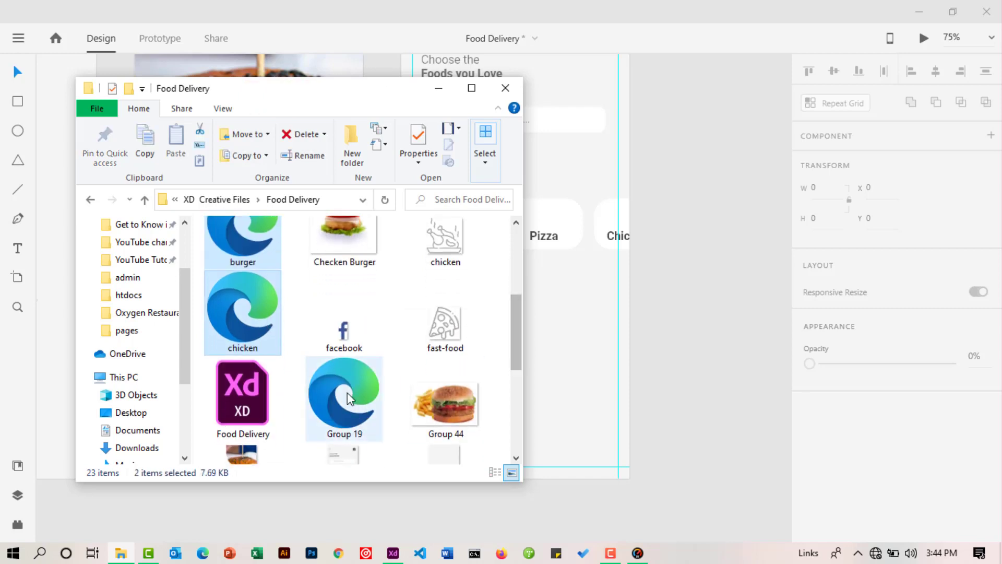
pyautogui.moveTo(411, 375); pyautogui.dragTo(706, 302)
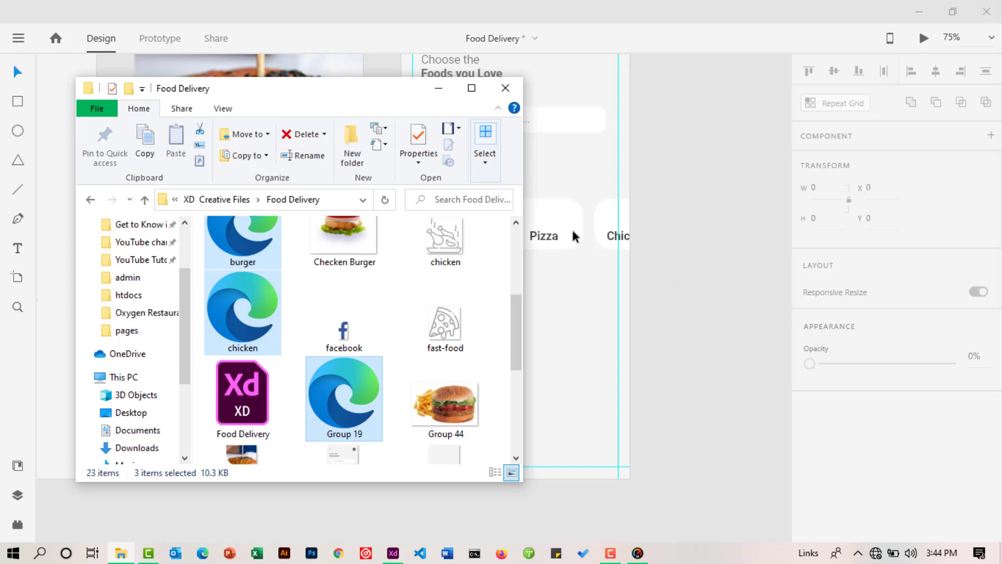
pyautogui.click(440, 94)
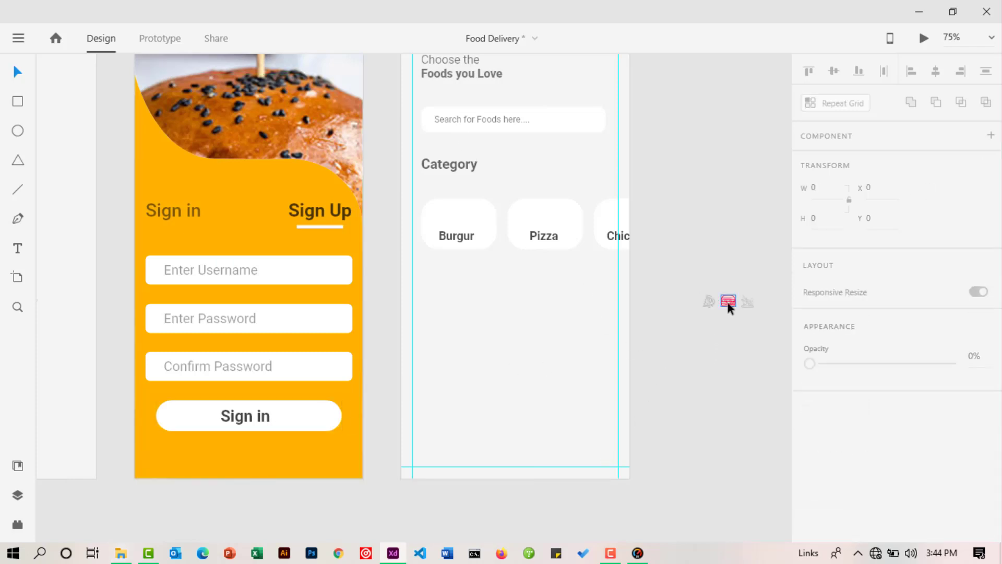
# Place the burger icon above the Burgur label on the first card and enlarge it to about 54 by 42.
pyautogui.moveTo(684, 277); pyautogui.dragTo(453, 219)
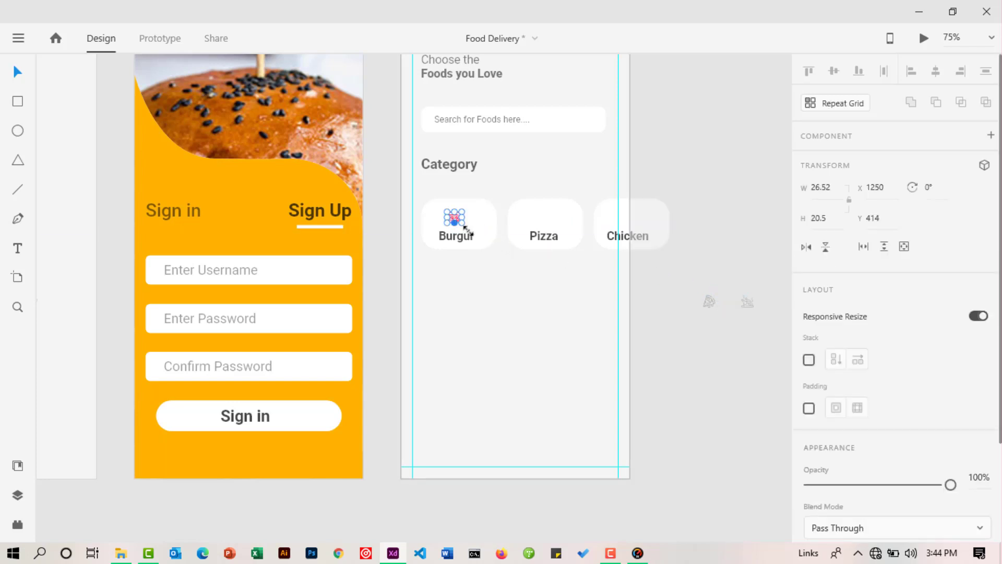
pyautogui.moveTo(462, 224); pyautogui.dragTo(466, 229)
# Fill the burger icon with the saved orange swatch.
pyautogui.scroll(-4, 914, 409)
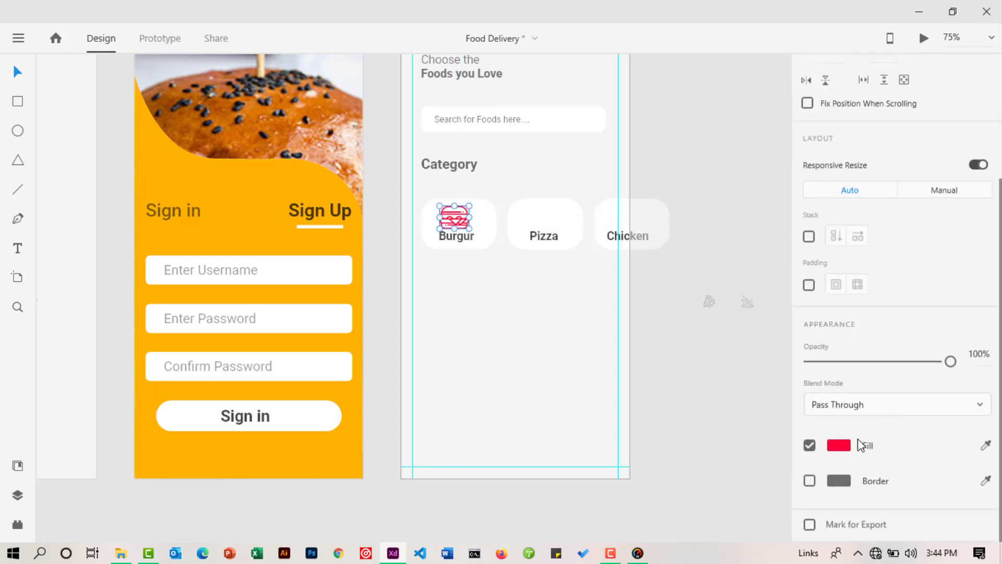
pyautogui.click(841, 446)
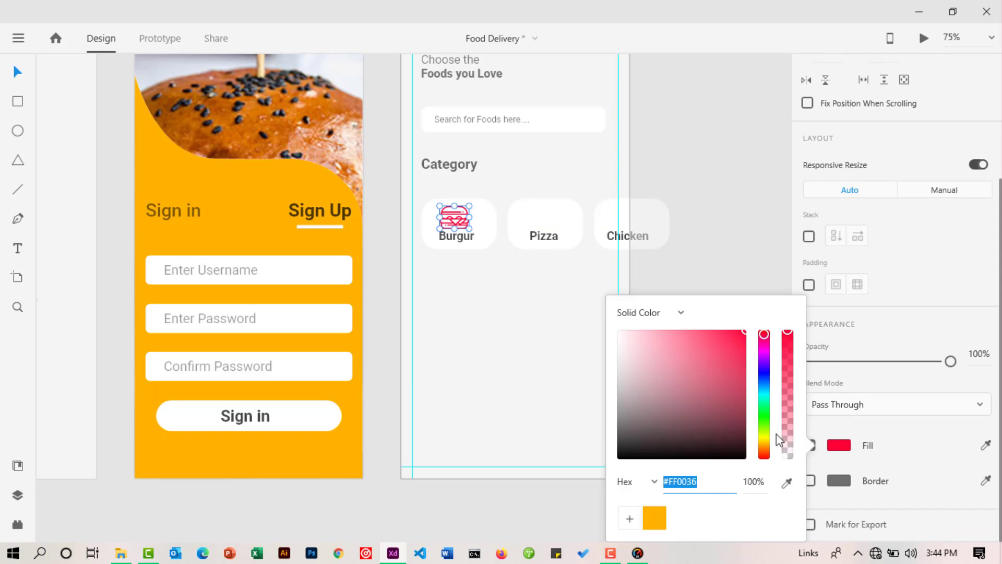
pyautogui.click(650, 515)
pyautogui.click(702, 230)
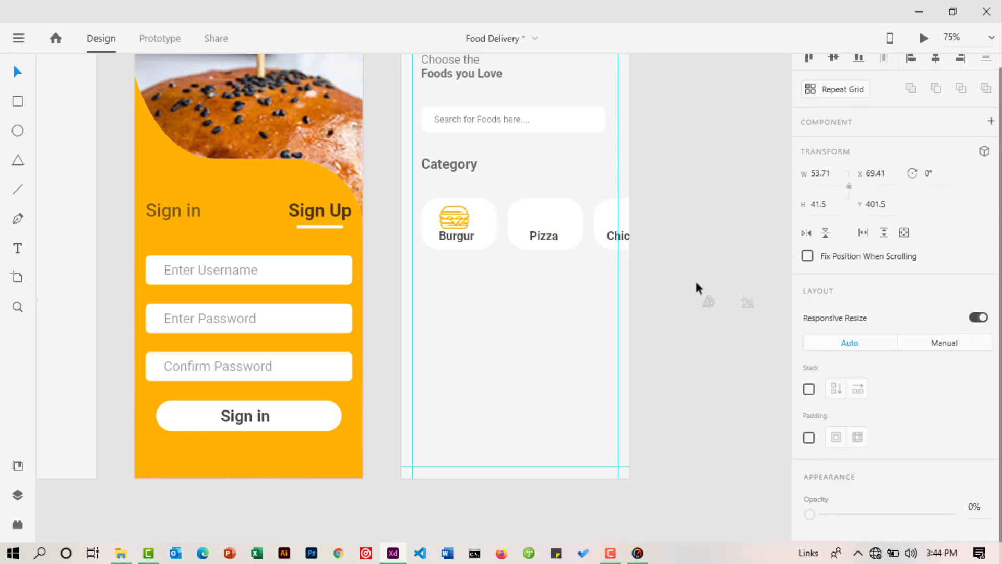
# Enlarge the pizza and chicken icons and place them above their labels on the second and third cards.
pyautogui.moveTo(708, 305); pyautogui.dragTo(545, 216)
pyautogui.click(679, 323)
pyautogui.click(747, 303)
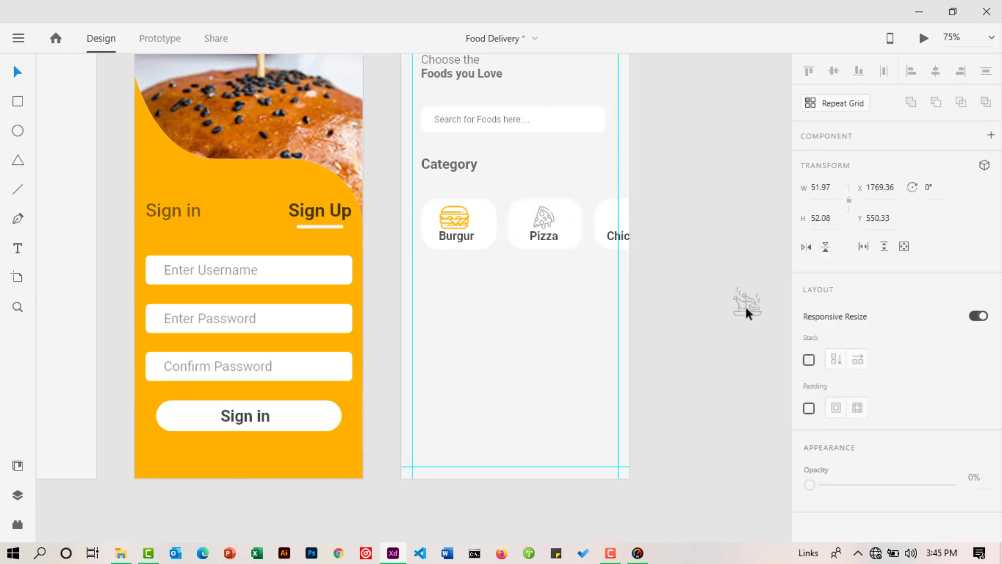
pyautogui.moveTo(749, 308); pyautogui.dragTo(618, 215)
pyautogui.scroll(3, 621, 224)
pyautogui.click(16, 76)
pyautogui.moveTo(580, 167); pyautogui.dragTo(600, 173)
pyautogui.hotkey('ctrl', 'z')
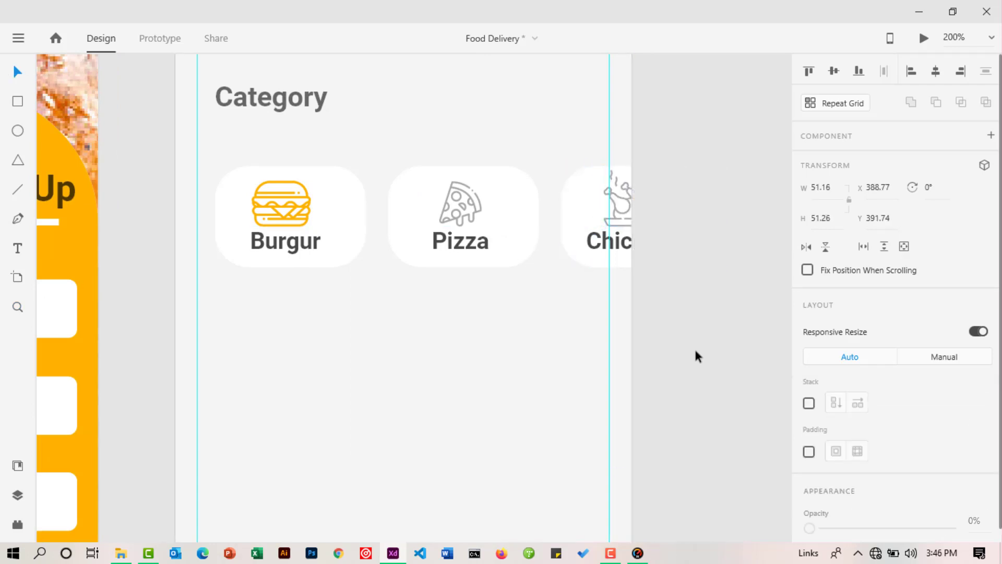
pyautogui.click(686, 350)
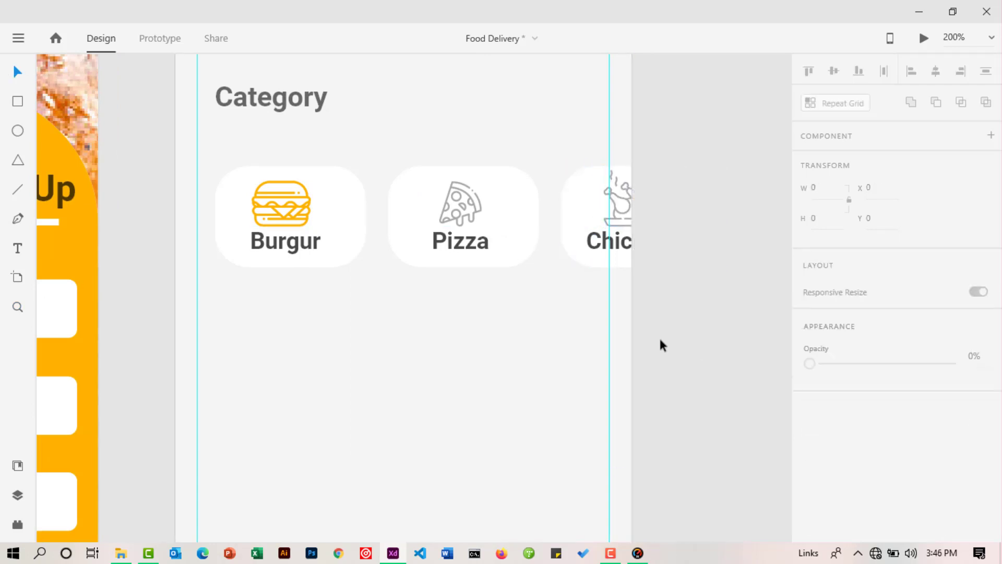
# Nudge the Burgur, Pizza and Chicken labels together down by 3 px.
pyautogui.click(314, 248)
pyautogui.keyDown('shift'); pyautogui.click(472, 251); pyautogui.keyUp('shift')
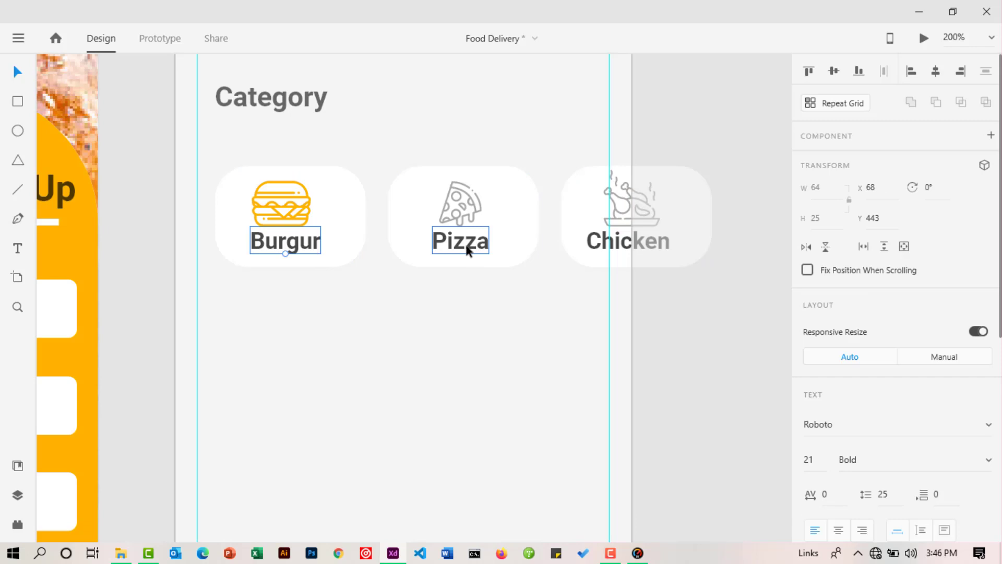
pyautogui.keyDown('shift'); pyautogui.click(608, 244); pyautogui.keyUp('shift')
pyautogui.keyDown('shift'); pyautogui.click(596, 248); pyautogui.keyUp('shift')
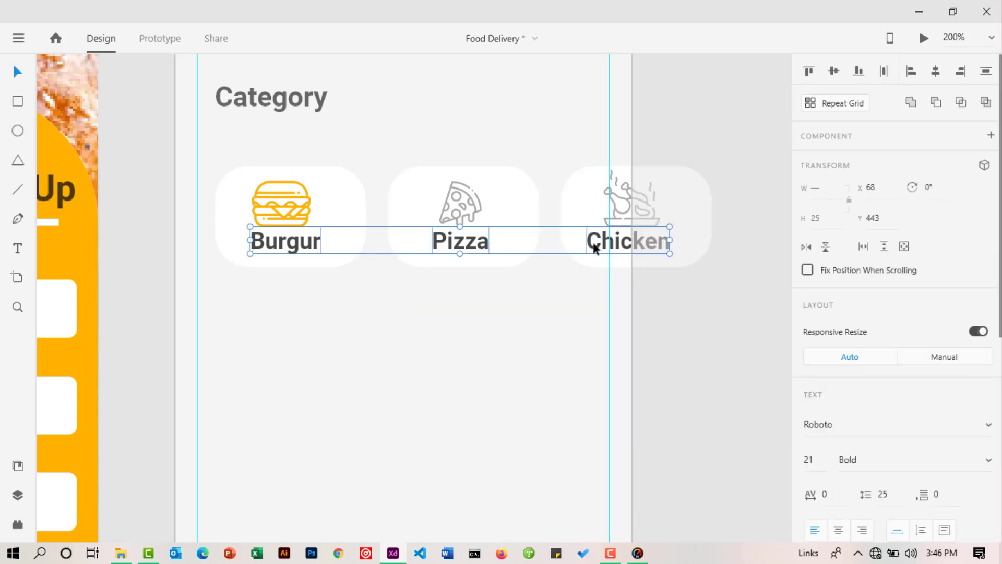
pyautogui.press('Down')
pyautogui.press('Down')
pyautogui.press('Down')
# Select the burger, pizza and chicken icons together and nudge them slightly up, away from the labels.
pyautogui.click(482, 201)
pyautogui.click(466, 203)
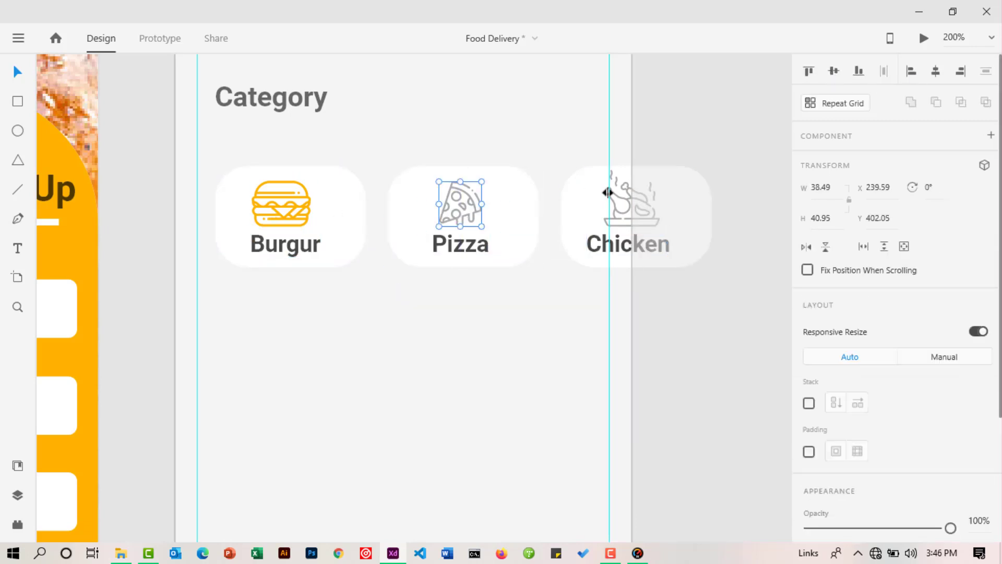
pyautogui.click(605, 191)
pyautogui.click(606, 191)
pyautogui.keyDown('shift'); pyautogui.click(461, 215); pyautogui.keyUp('shift')
pyautogui.keyDown('shift'); pyautogui.click(282, 198); pyautogui.keyUp('shift')
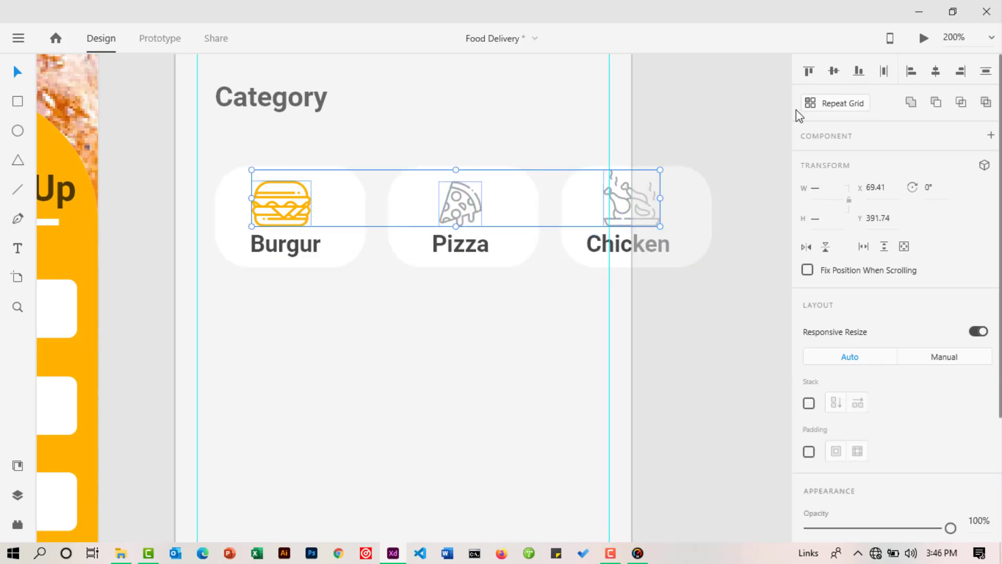
pyautogui.click(705, 137)
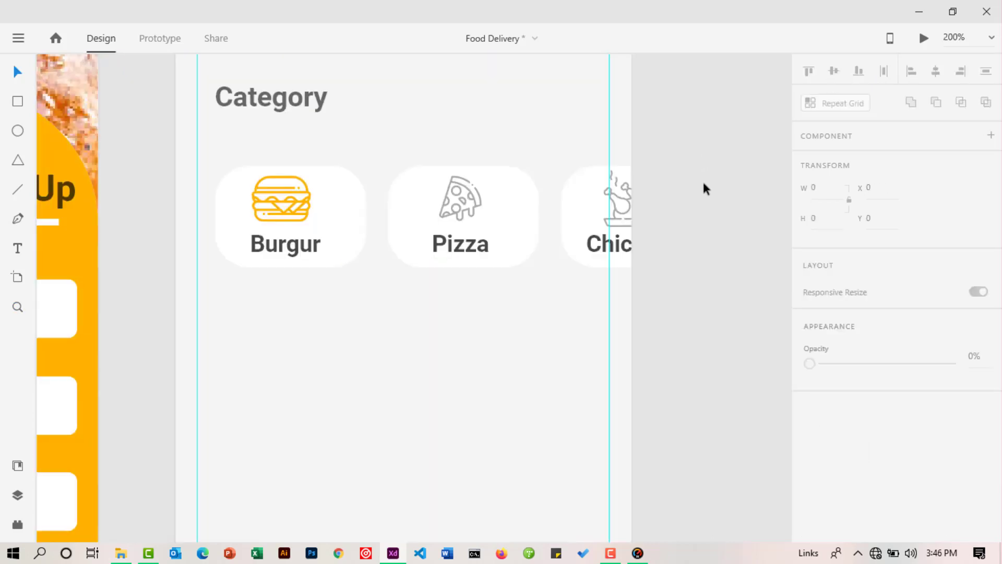
# Zoom out to 75% to review the Food screen's layout.
pyautogui.click(18, 308)
pyautogui.keyDown('alt'); pyautogui.click(431, 299); pyautogui.keyUp('alt')
pyautogui.keyDown('alt'); pyautogui.click(431, 299); pyautogui.keyUp('alt')
pyautogui.keyDown('alt'); pyautogui.click(430, 299); pyautogui.keyUp('alt')
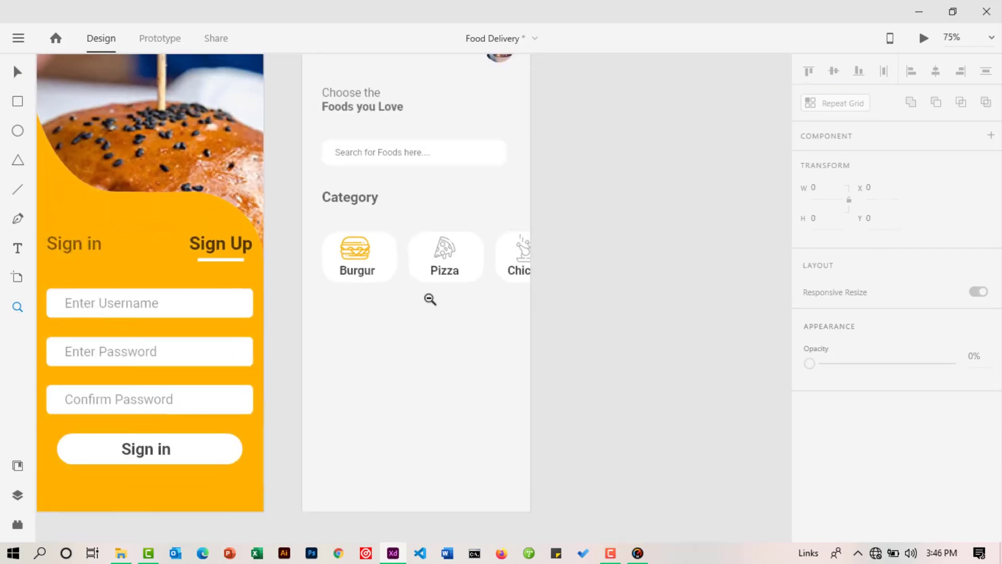
# Draw a rectangle about 197 by 286 px on the Food screen, below the Burgur category card and aligned with its edge.
pyautogui.keyDown('alt'); pyautogui.click(430, 299); pyautogui.keyUp('alt')
pyautogui.scroll(-2, 443, 312)
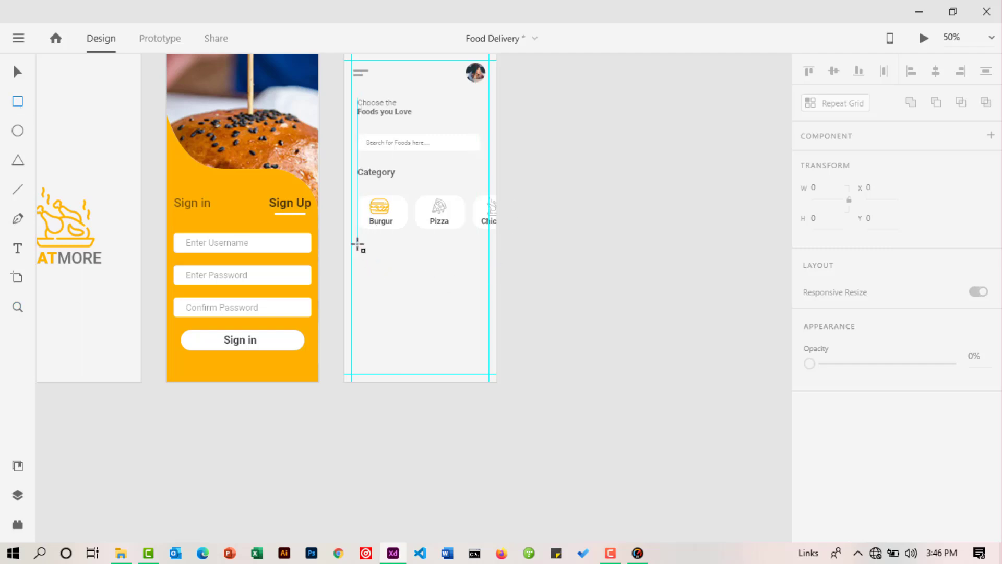
pyautogui.moveTo(358, 244)
pyautogui.mouseDown()
pyautogui.moveTo(389, 311)
pyautogui.moveTo(433, 350)
pyautogui.mouseUp()
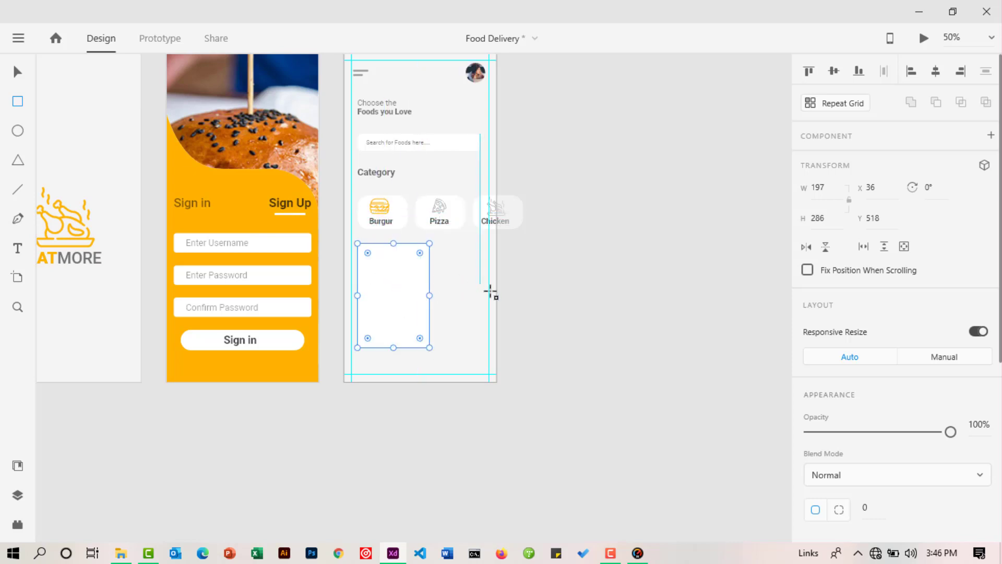
pyautogui.click(19, 307)
pyautogui.click(424, 312)
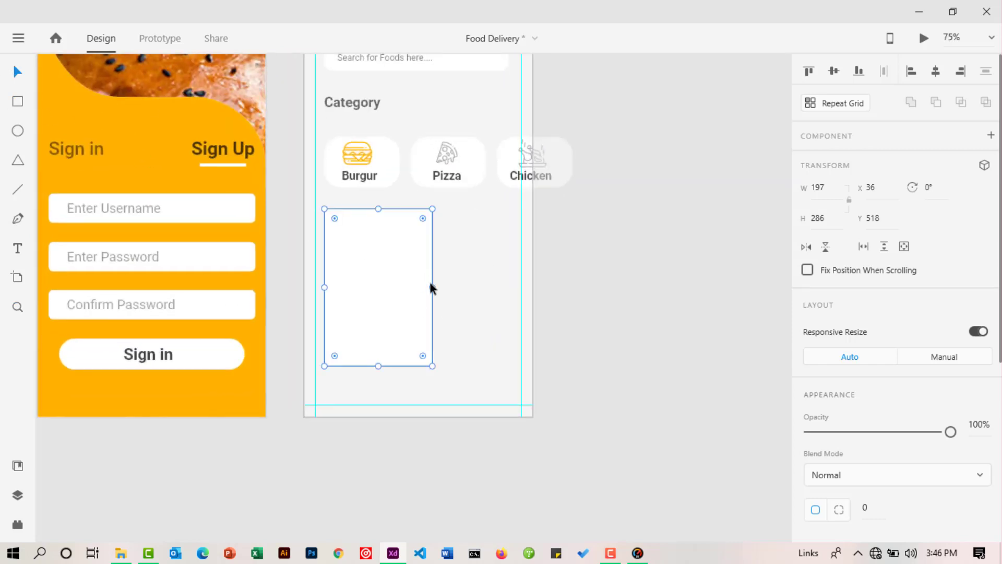
# Remove the new rectangle's border and round its corners to a radius of 40.
pyautogui.scroll(-4, 883, 363)
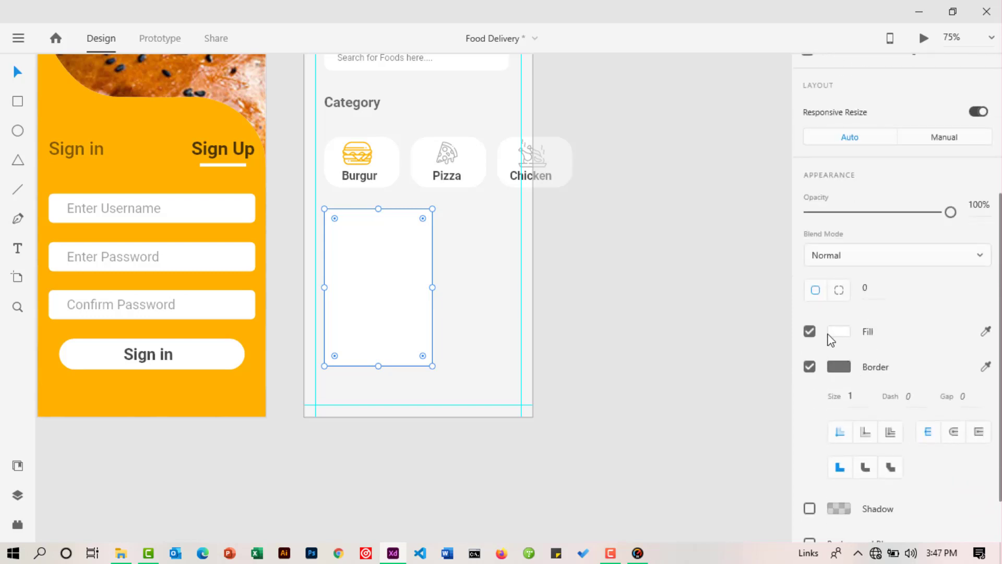
pyautogui.click(809, 367)
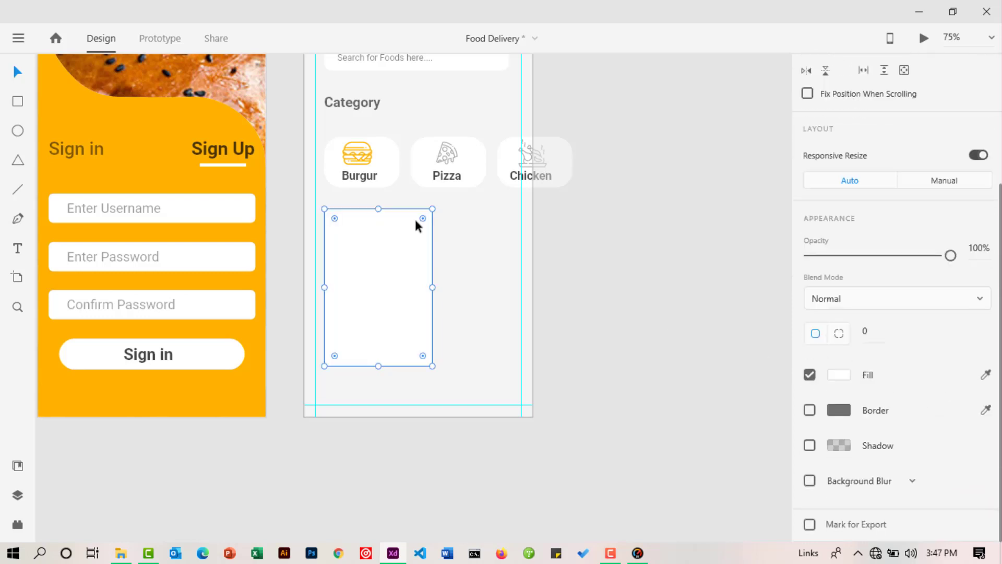
pyautogui.moveTo(422, 219); pyautogui.dragTo(411, 230)
pyautogui.scroll(-1, 711, 267)
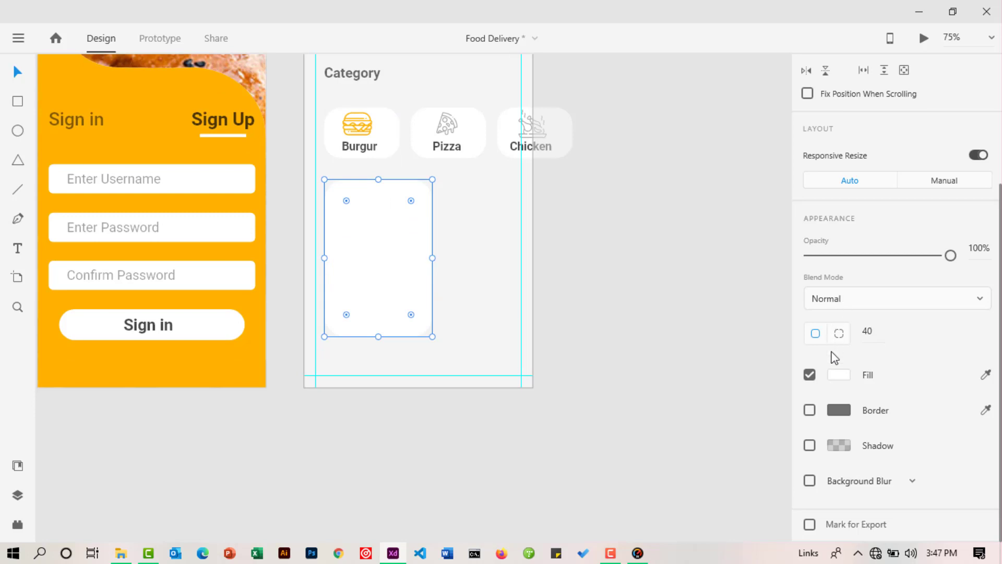
# Fill the rounded card with the orange sampled from the Sign Up screen's background.
pyautogui.click(986, 375)
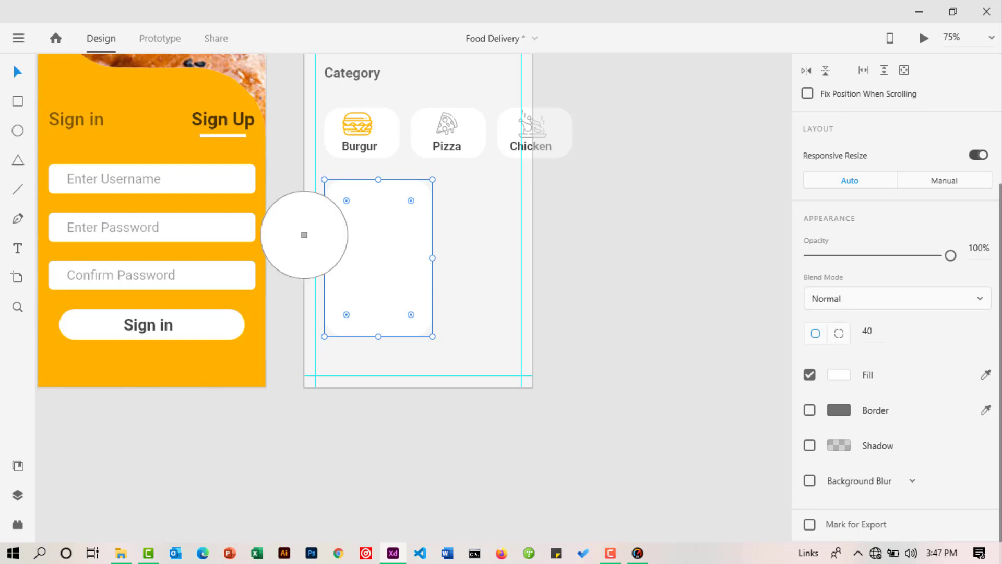
pyautogui.click(139, 108)
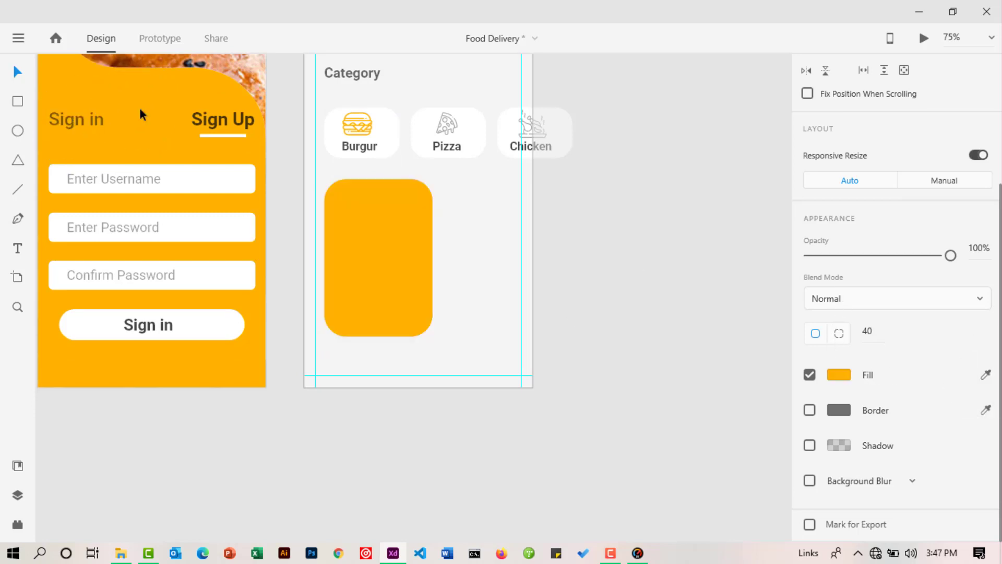
pyautogui.click(19, 75)
pyautogui.click(619, 182)
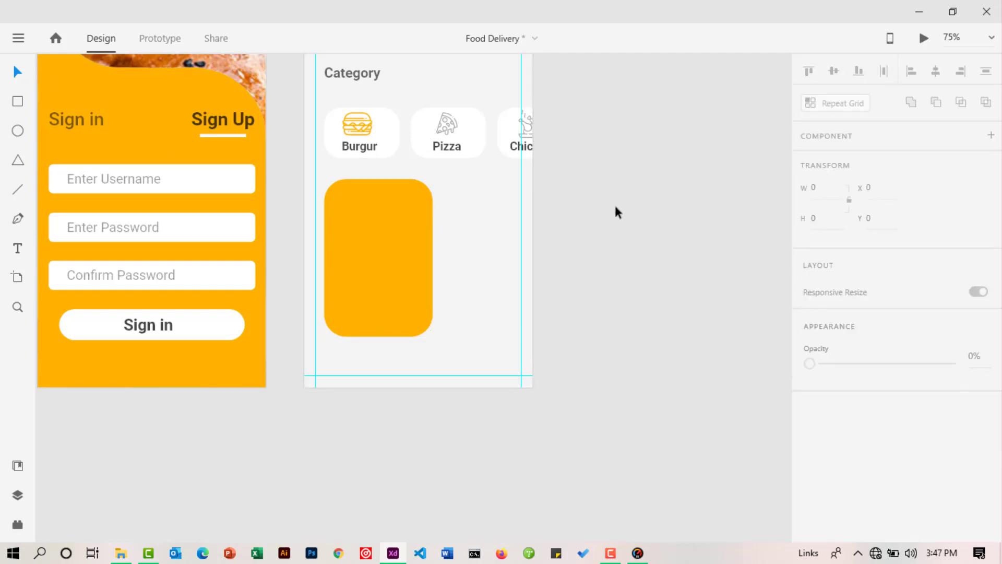
# Duplicate the orange card horizontally, placing the copy beside the original at X 262, Y 518.
pyautogui.click(406, 238)
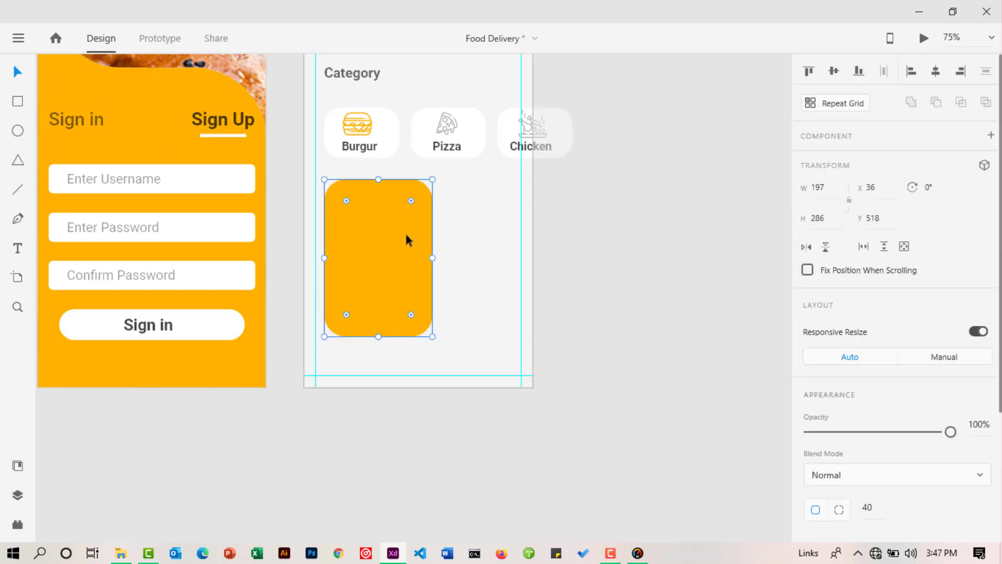
pyautogui.moveTo(406, 240); pyautogui.dragTo(533, 230)
pyautogui.click(625, 238)
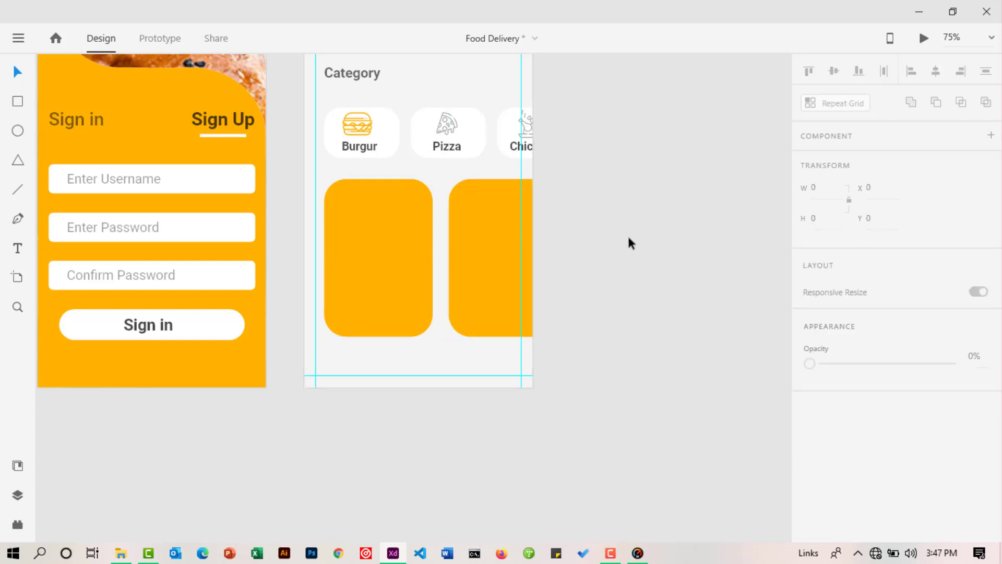
# Change the duplicated card's fill to white (#FFFFFF).
pyautogui.click(509, 240)
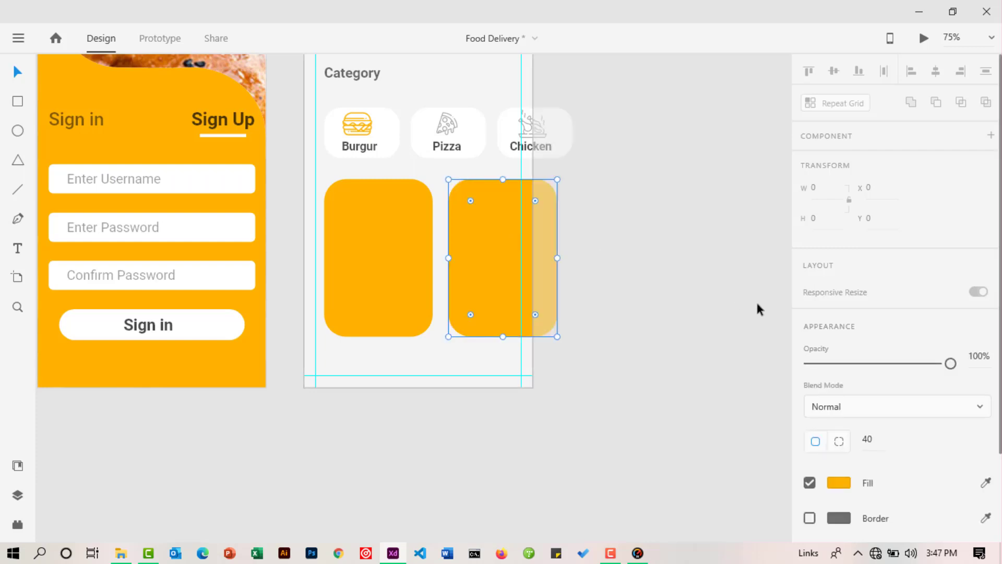
pyautogui.scroll(-2, 863, 330)
pyautogui.scroll(-3, 863, 330)
pyautogui.click(838, 375)
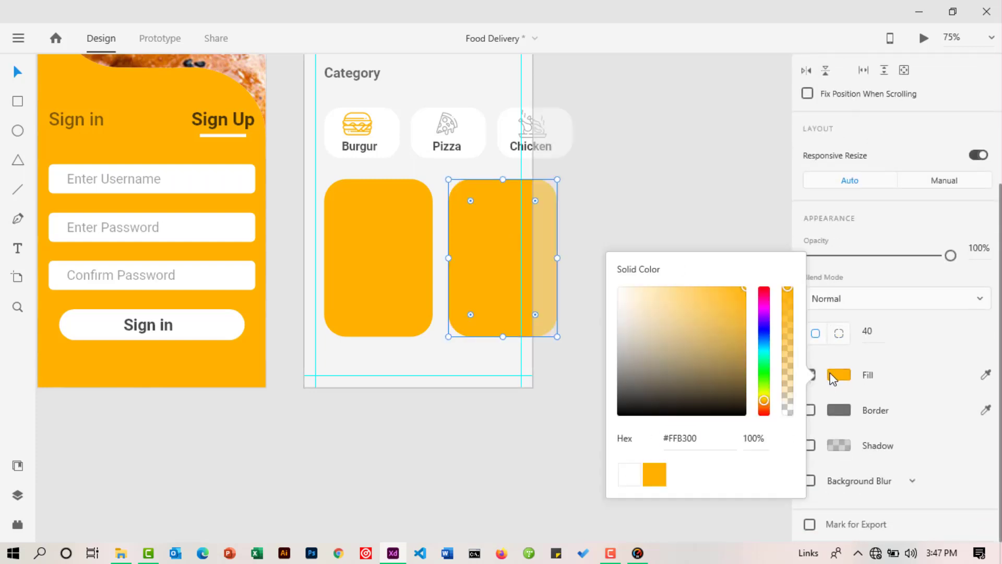
pyautogui.moveTo(651, 333); pyautogui.dragTo(608, 279)
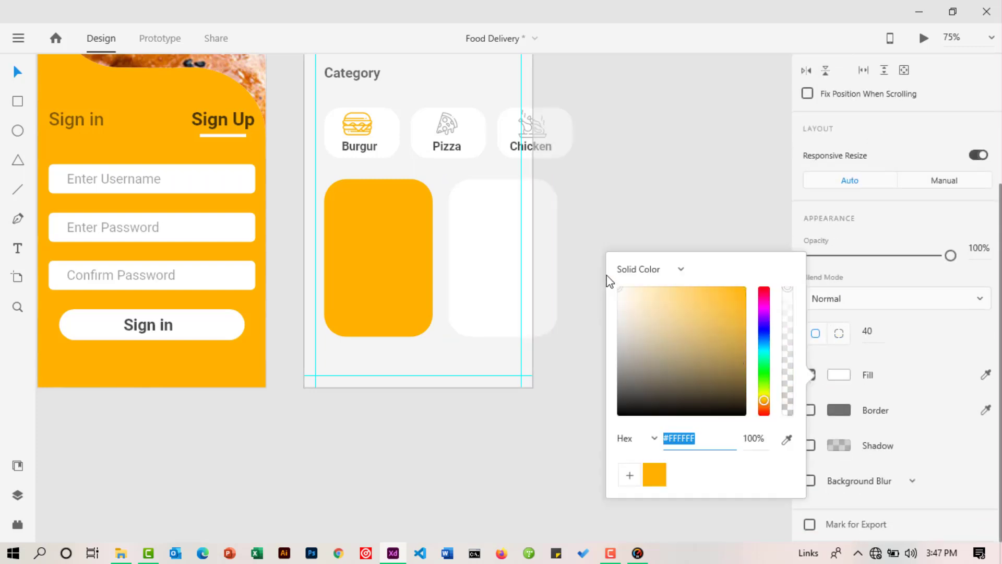
pyautogui.click(594, 214)
pyautogui.click(389, 230)
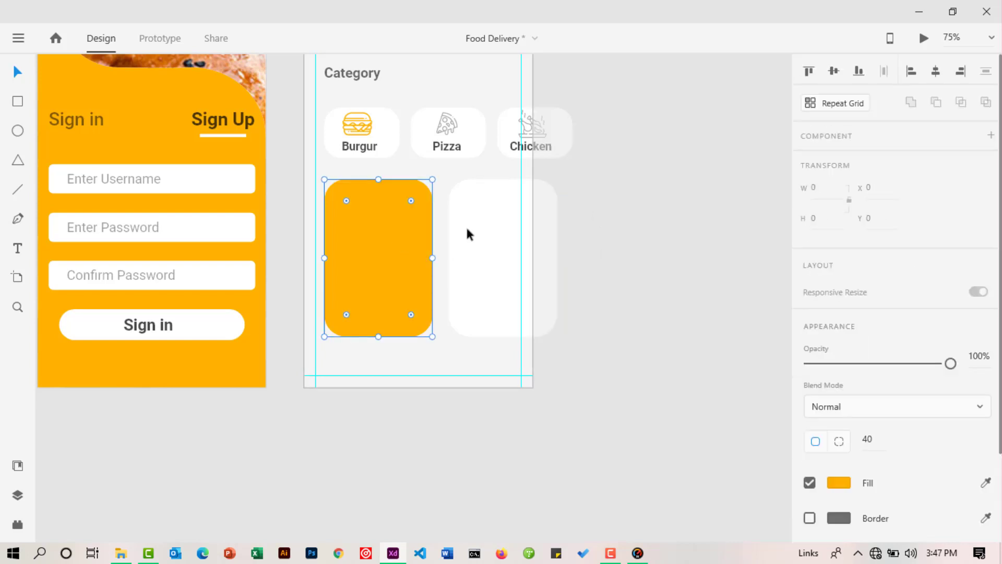
pyautogui.click(499, 230)
pyautogui.click(564, 224)
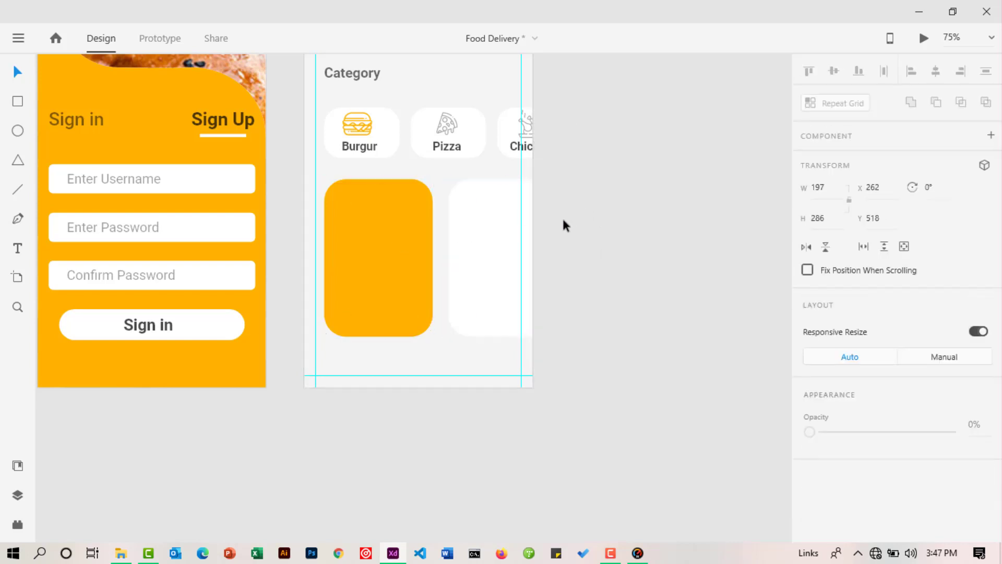
pyautogui.click(391, 237)
pyautogui.click(480, 249)
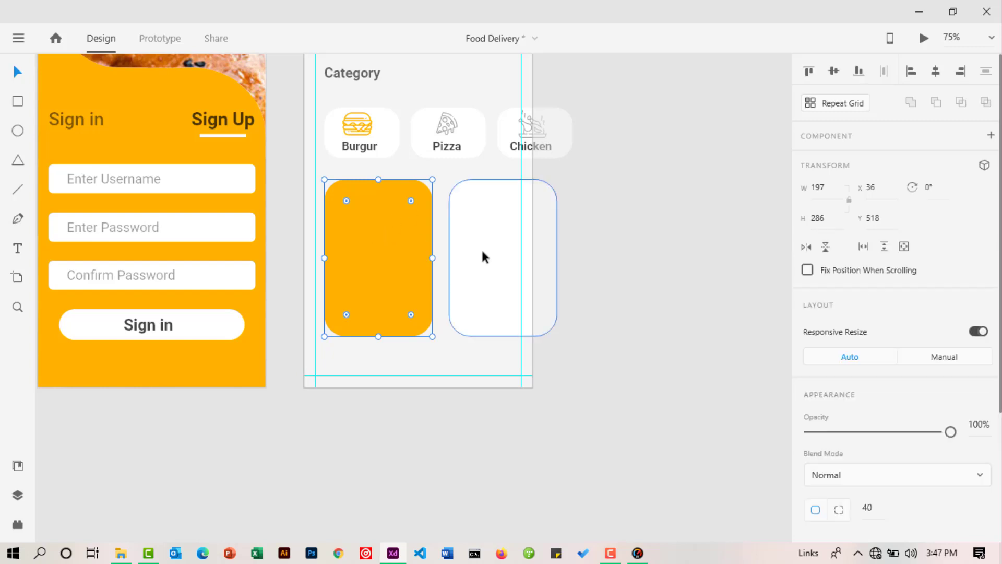
pyautogui.click(354, 250)
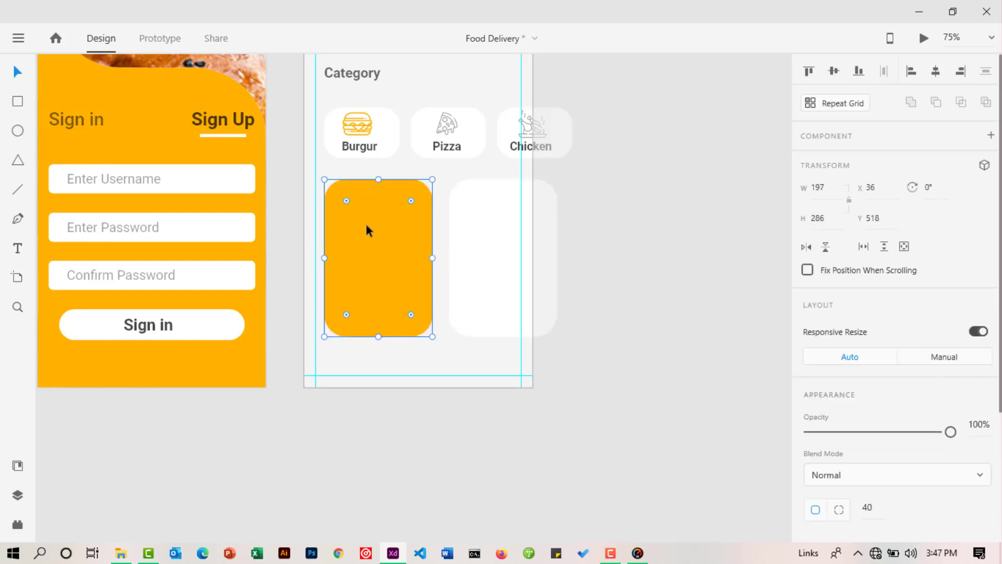
# Import the Group 44 and Checken Burger images from the Food Delivery folder onto the empty canvas beside the Food screen.
pyautogui.click(121, 553)
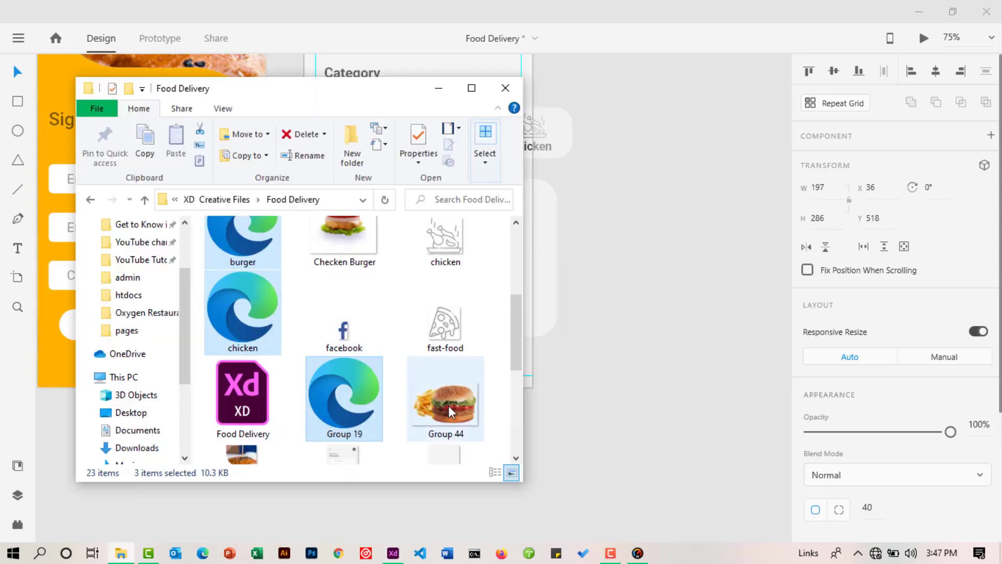
pyautogui.click(449, 405)
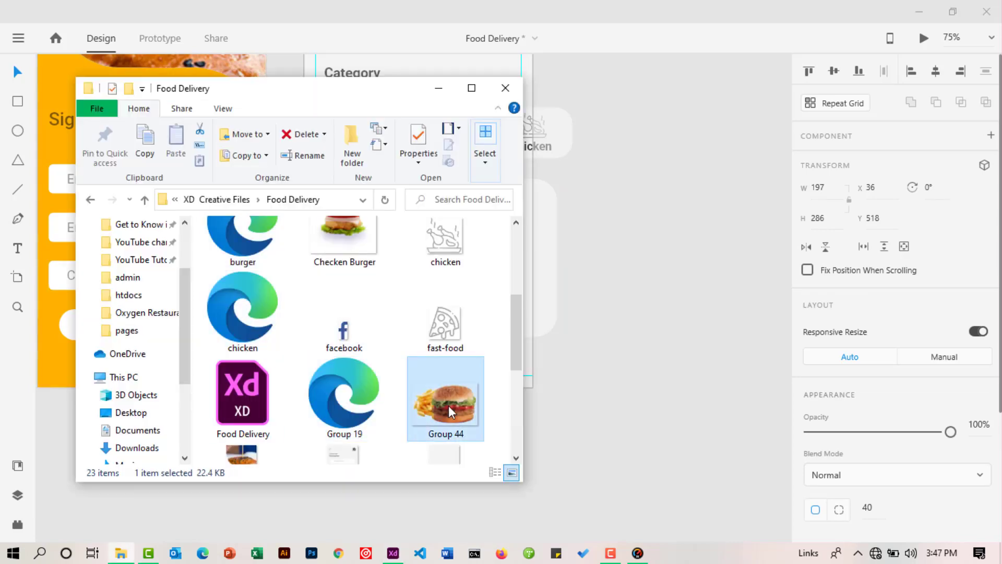
pyautogui.keyDown('ctrl'); pyautogui.click(346, 246); pyautogui.keyUp('ctrl')
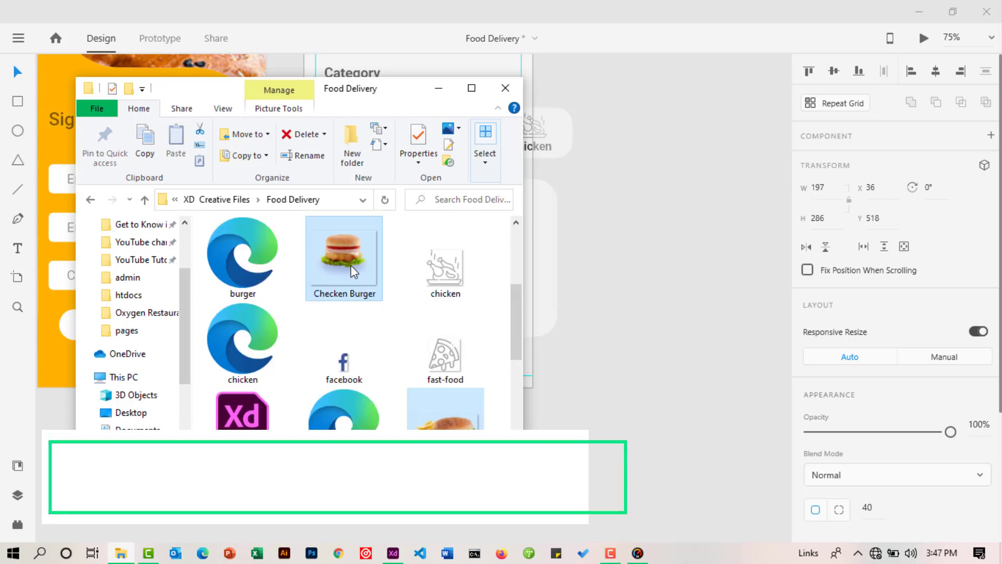
pyautogui.moveTo(345, 265); pyautogui.dragTo(665, 258)
pyautogui.click(438, 89)
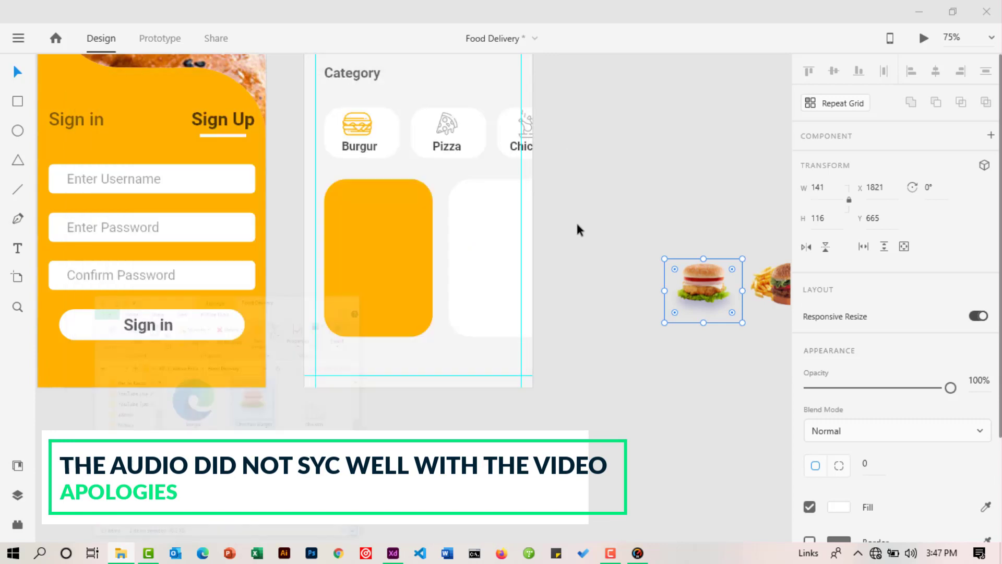
# Place the burger-and-fries image across the top of the orange card and nudge it down by 4 px.
pyautogui.click(764, 277)
pyautogui.moveTo(776, 280); pyautogui.dragTo(417, 241)
pyautogui.moveTo(370, 212); pyautogui.dragTo(372, 217)
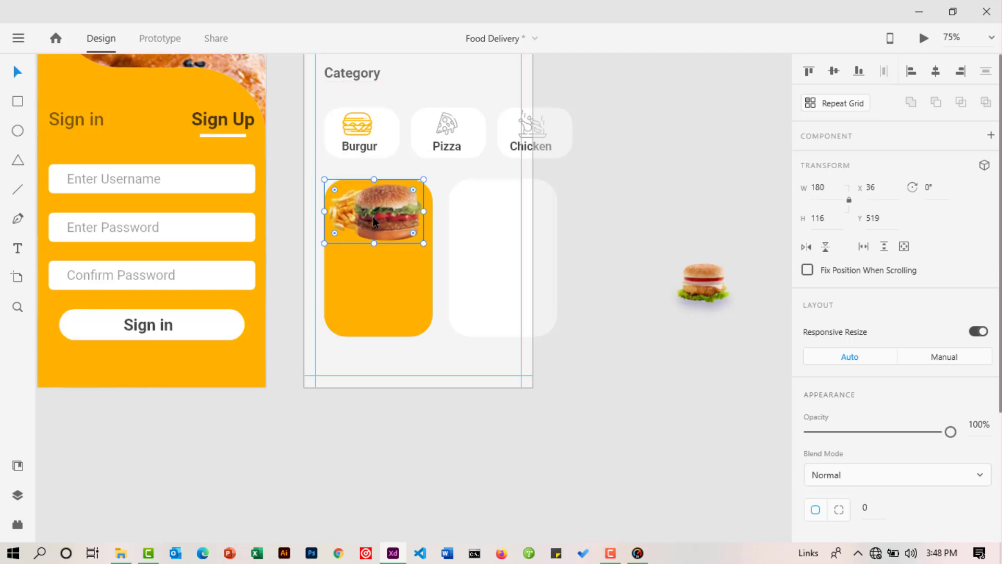
pyautogui.press('Down')
pyautogui.press('Down')
pyautogui.press('Down')
pyautogui.press('Down')
pyautogui.click(613, 183)
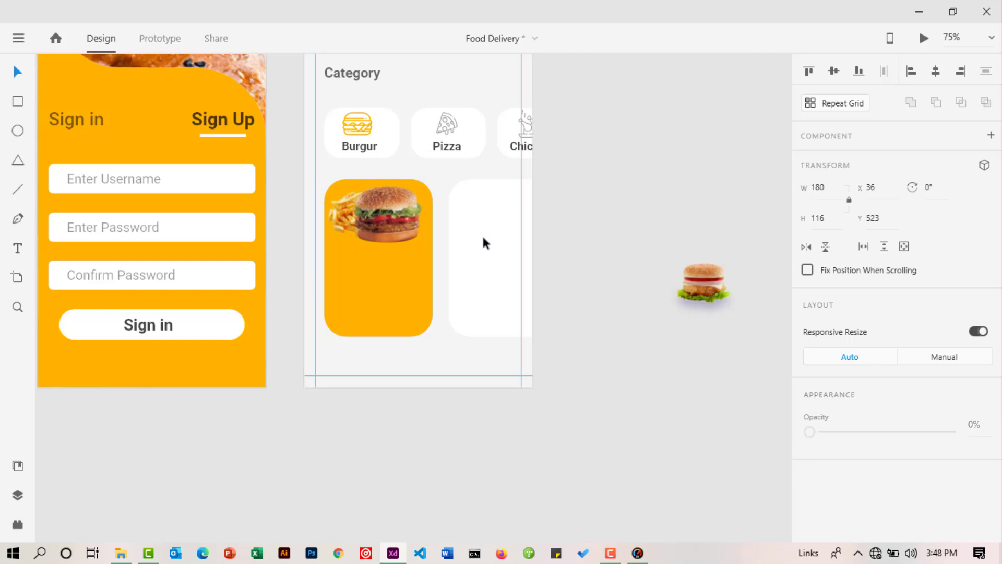
# Add the text "Burgur" on the orange card below the burger-and-fries image.
pyautogui.click(18, 248)
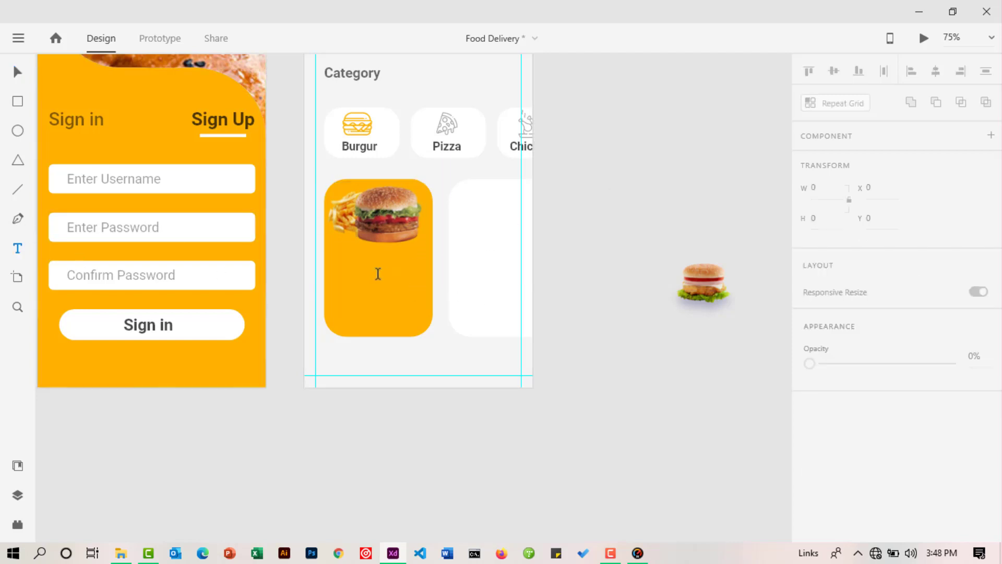
pyautogui.click(364, 282)
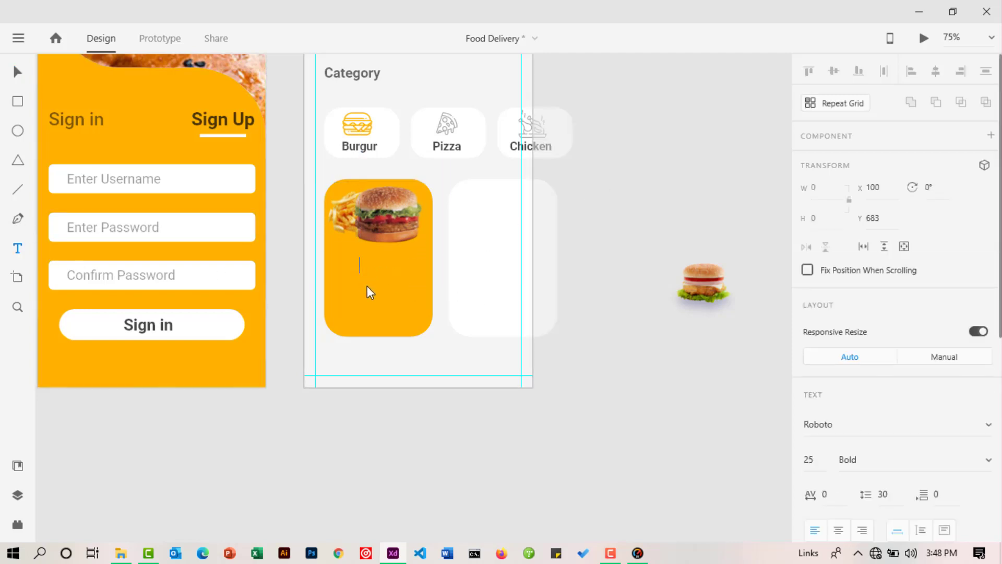
pyautogui.write('Burgur')
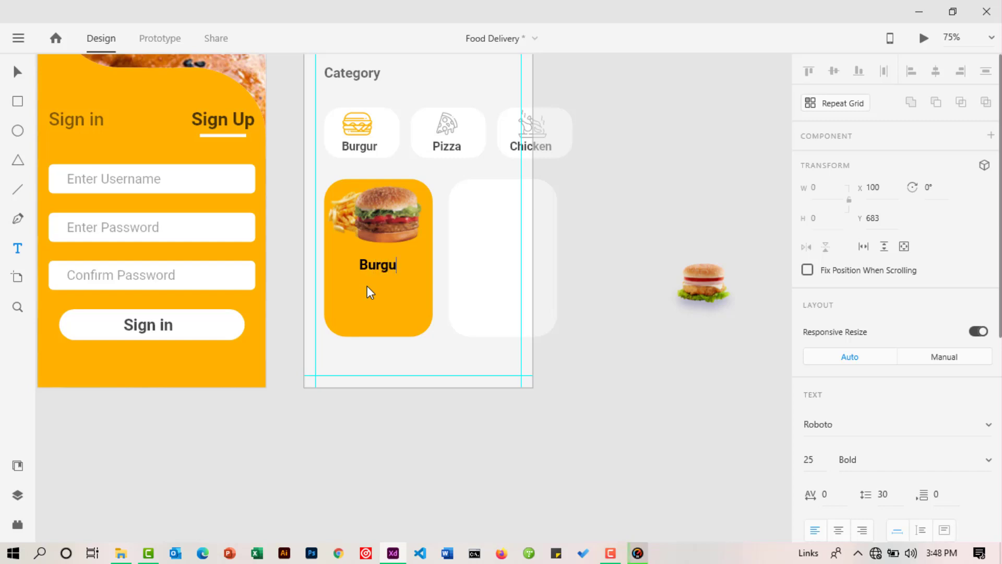
pyautogui.press('BackSpace')
pyautogui.write('r')
# Enlarge the orange card's Burgur text to about 101 by 39 px and position it at X 60, Y 646.
pyautogui.click(20, 71)
pyautogui.click(386, 275)
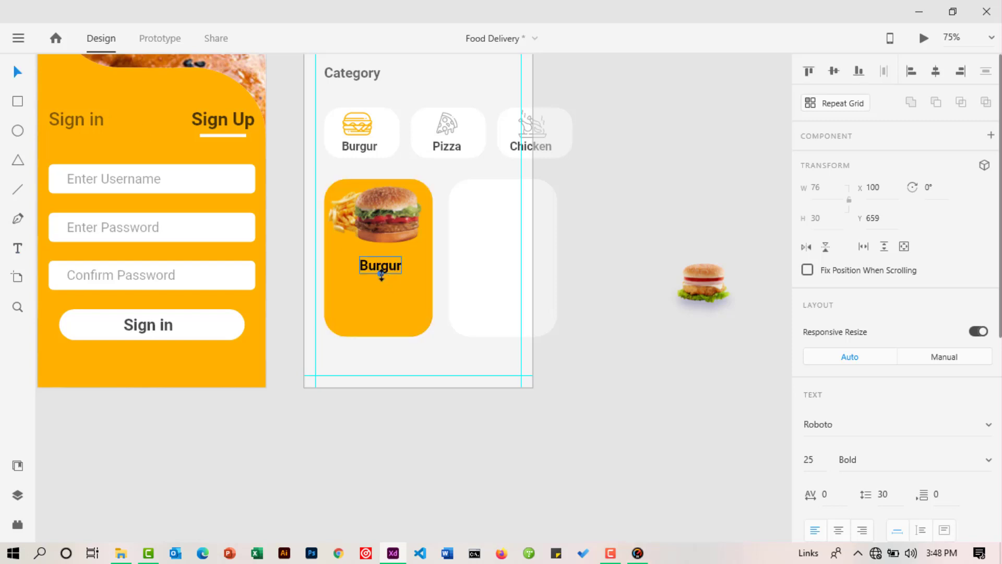
pyautogui.moveTo(381, 274)
pyautogui.mouseDown()
pyautogui.moveTo(384, 283)
pyautogui.moveTo(376, 267)
pyautogui.mouseUp()
pyautogui.click(457, 458)
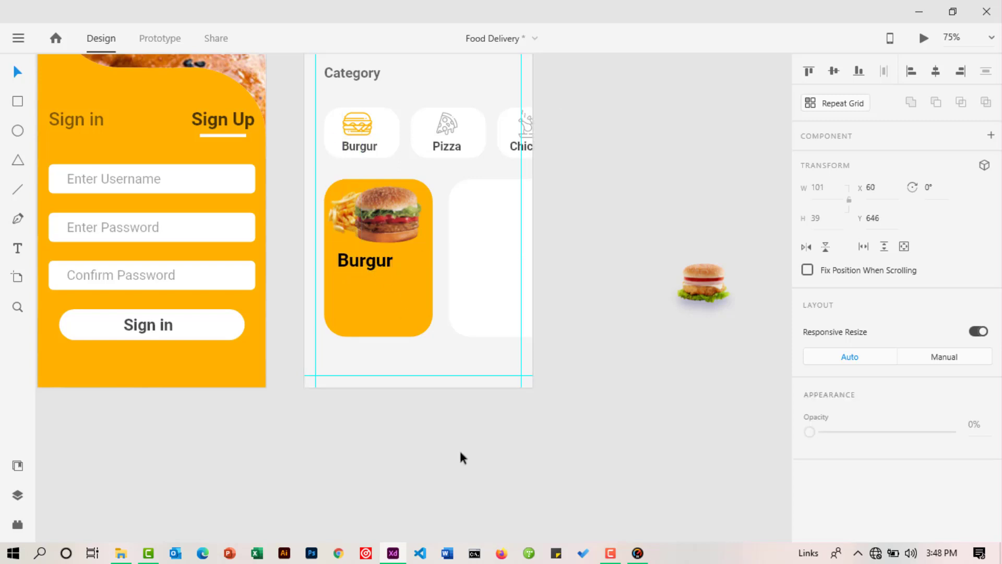
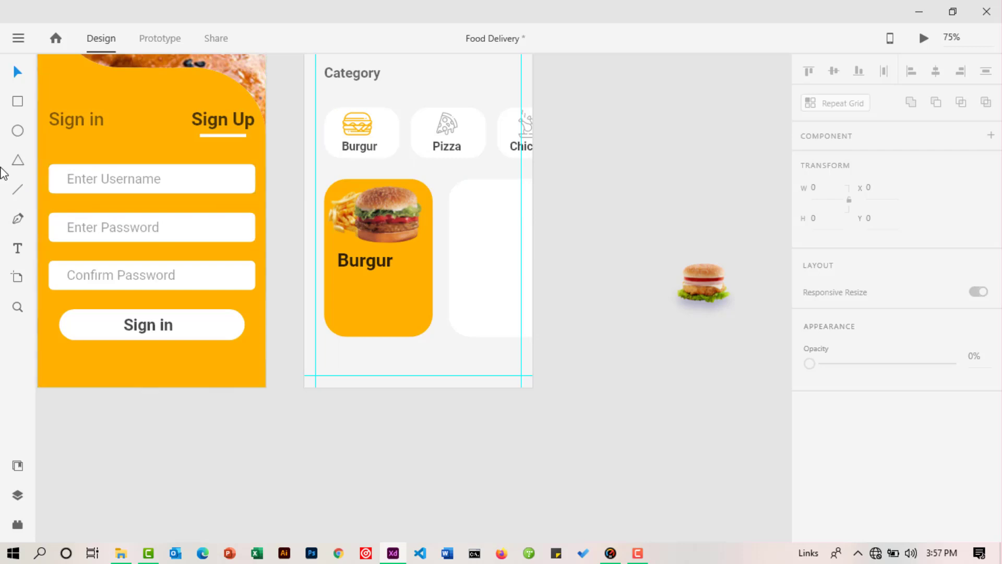
# Draw a polygon about 64 by 59 px on the empty canvas beside the Food screen and set its corner count to 5.
pyautogui.click(16, 162)
pyautogui.moveTo(592, 161); pyautogui.dragTo(627, 193)
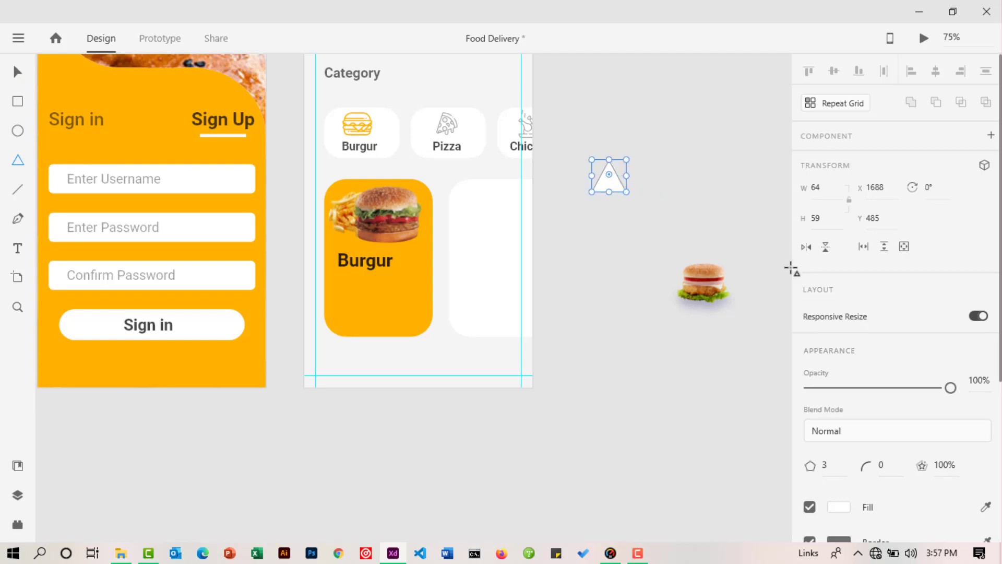
pyautogui.scroll(-5, 818, 304)
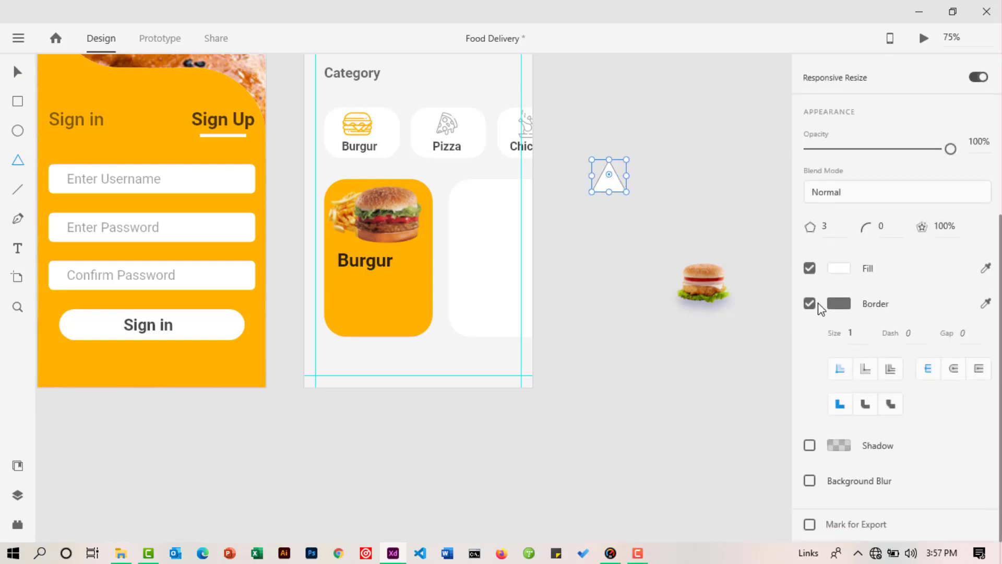
pyautogui.click(823, 226)
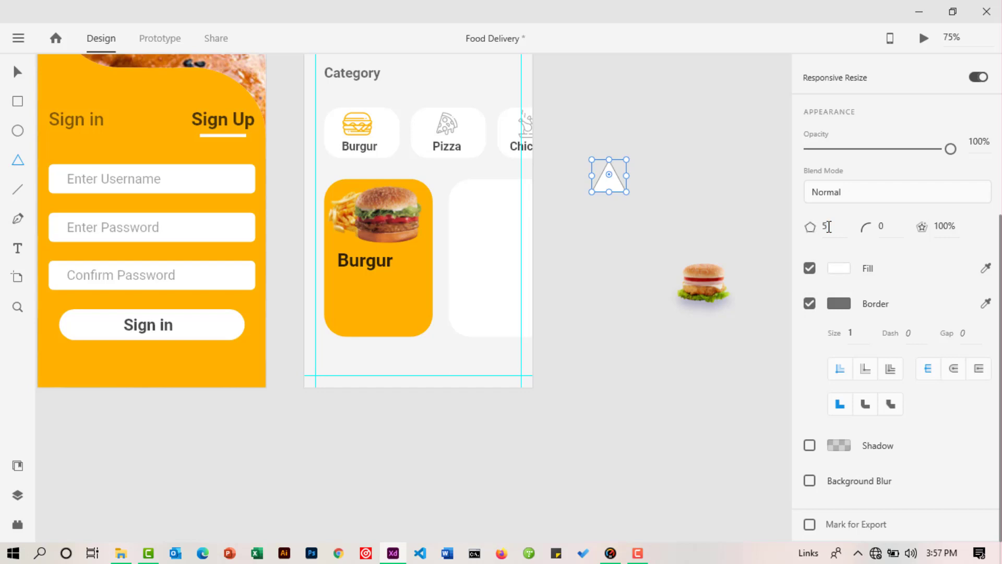
pyautogui.write('5')
pyautogui.press('Return')
# Turn the five-cornered polygon into a star with a 58% star ratio and keep it selected.
pyautogui.click(609, 176)
pyautogui.moveTo(618, 173); pyautogui.dragTo(617, 171)
pyautogui.moveTo(617, 166); pyautogui.dragTo(615, 173)
pyautogui.click(18, 74)
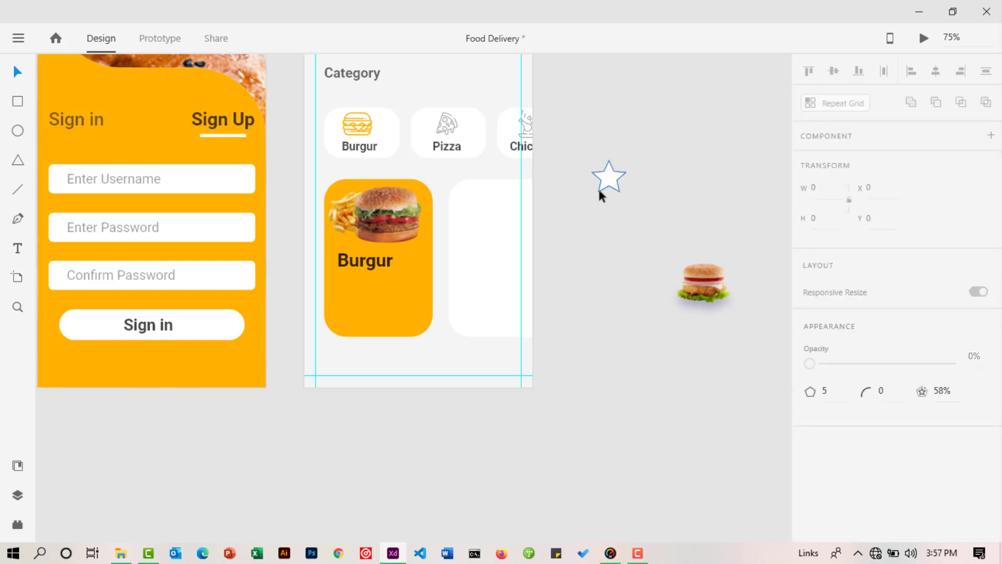
pyautogui.scroll(-4, 818, 361)
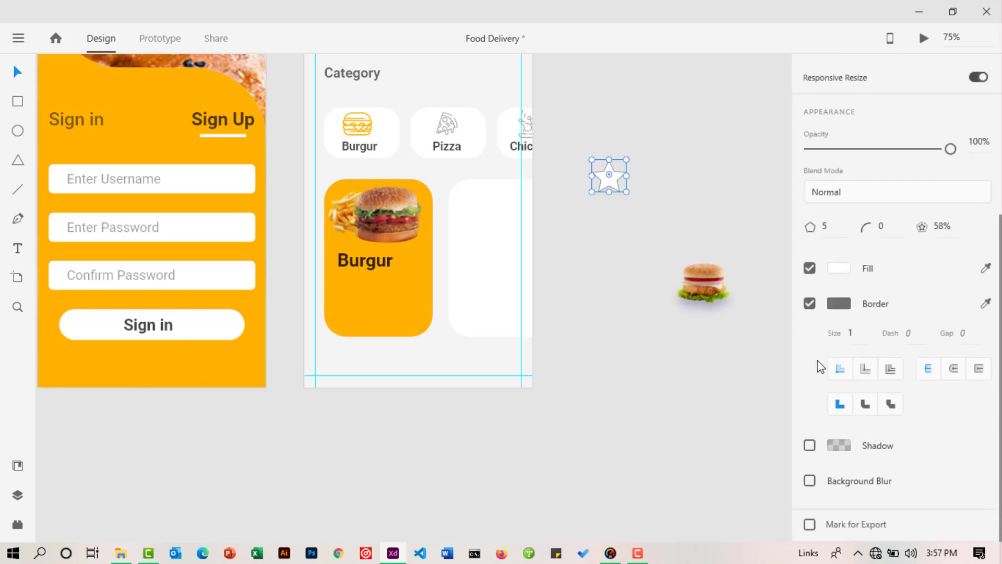
# Place the star without a border below the orange card's Burgur text, scaled down to about 12 by 11 px at X 63, Y 692.
pyautogui.click(810, 304)
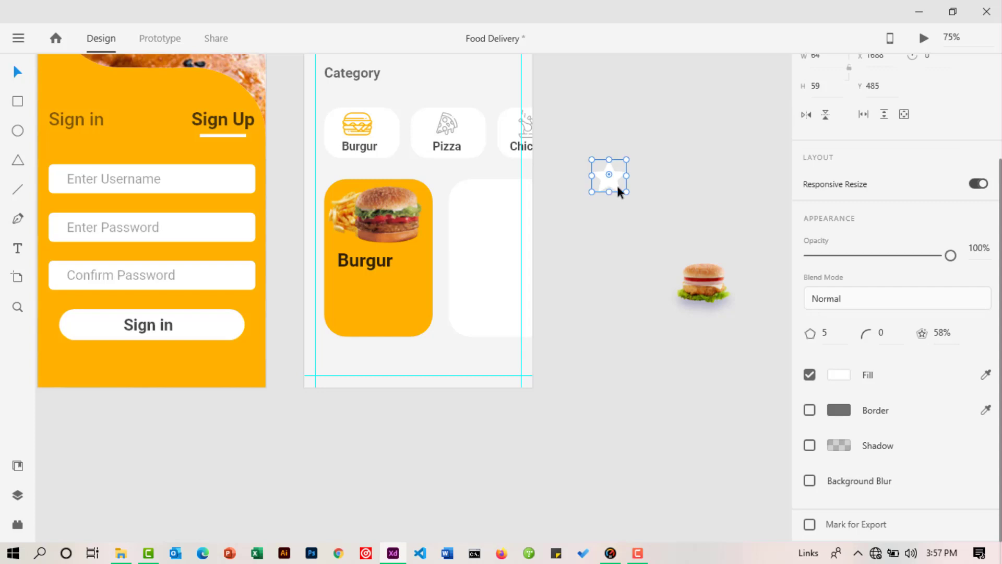
pyautogui.moveTo(626, 192); pyautogui.dragTo(345, 280)
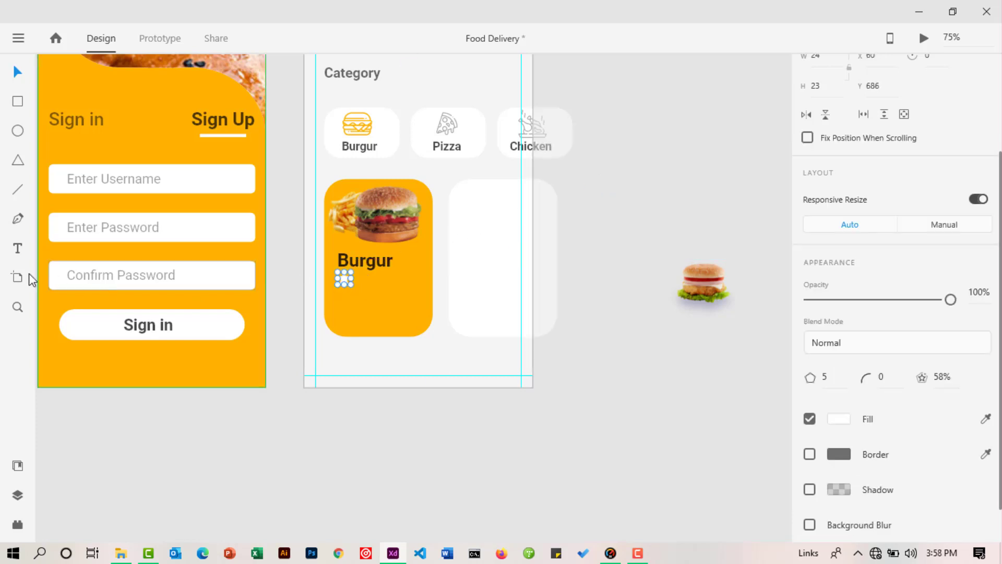
pyautogui.press('z')
pyautogui.click(374, 291)
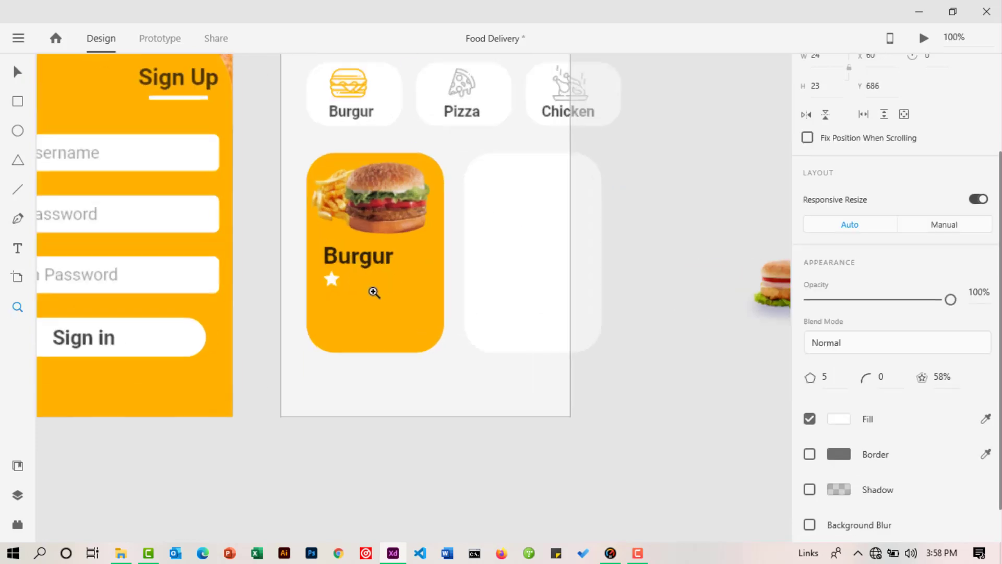
pyautogui.click(340, 292)
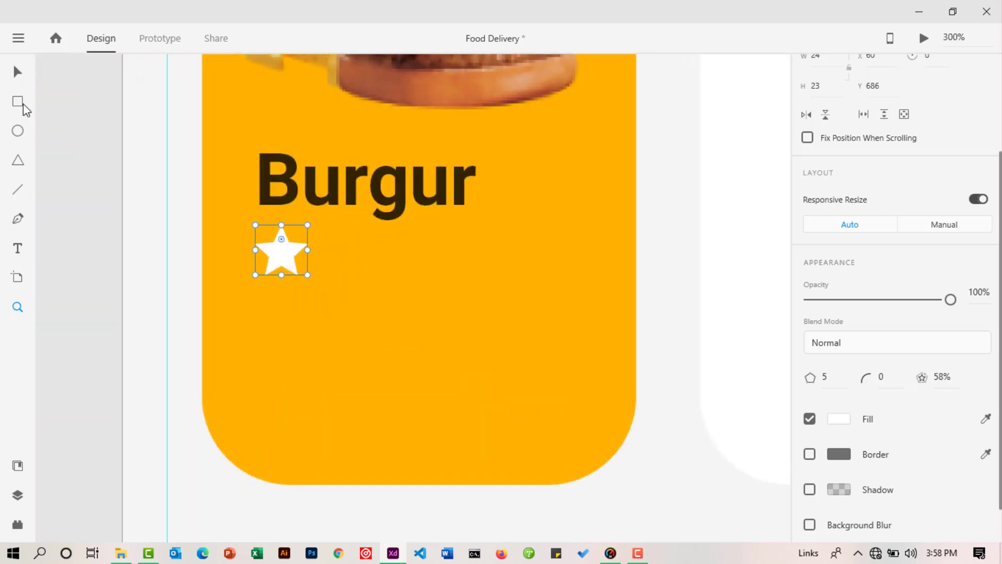
pyautogui.click(17, 76)
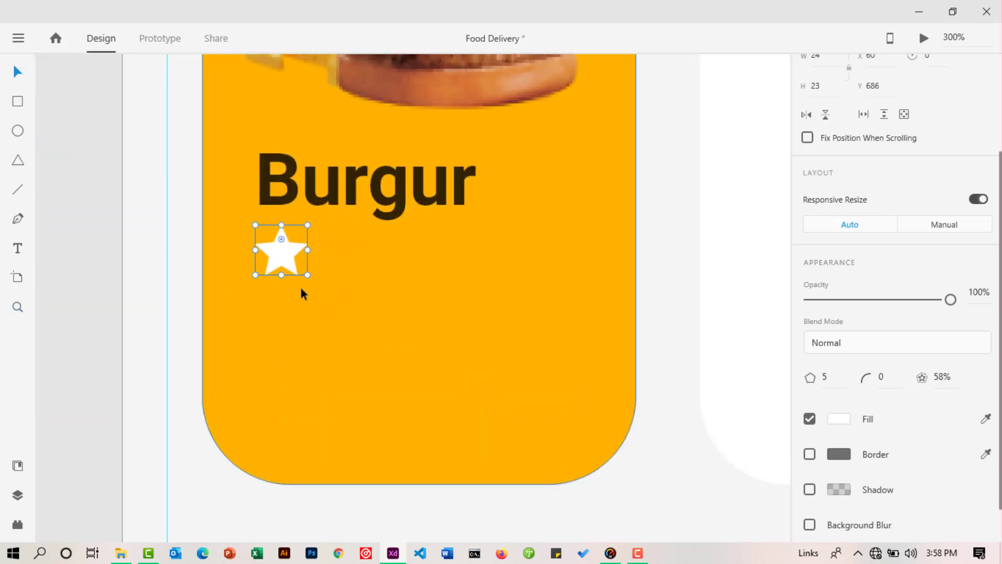
pyautogui.moveTo(307, 275); pyautogui.dragTo(287, 263)
pyautogui.scroll(3, 756, 203)
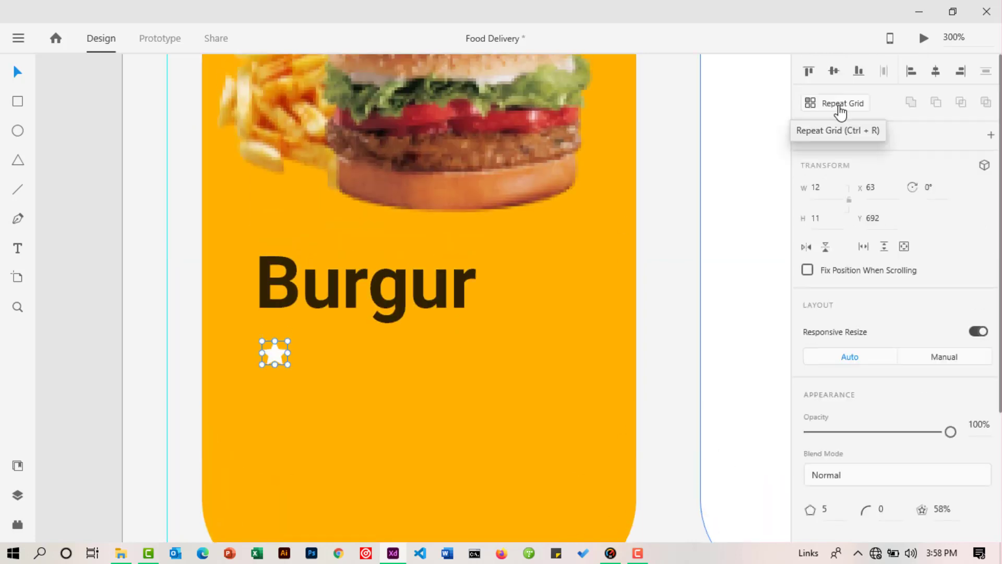
# Repeat the small star into an evenly spaced row of five stars with Repeat Grid and ungroup the grid.
pyautogui.click(839, 108)
pyautogui.moveTo(288, 352); pyautogui.dragTo(575, 356)
pyautogui.moveTo(509, 354); pyautogui.dragTo(401, 355)
pyautogui.click(838, 106)
pyautogui.click(680, 286)
# Turn the fifth star of the rating row into an outline with no fill and a white border.
pyautogui.click(448, 356)
pyautogui.scroll(-1, 756, 360)
pyautogui.scroll(-3, 862, 358)
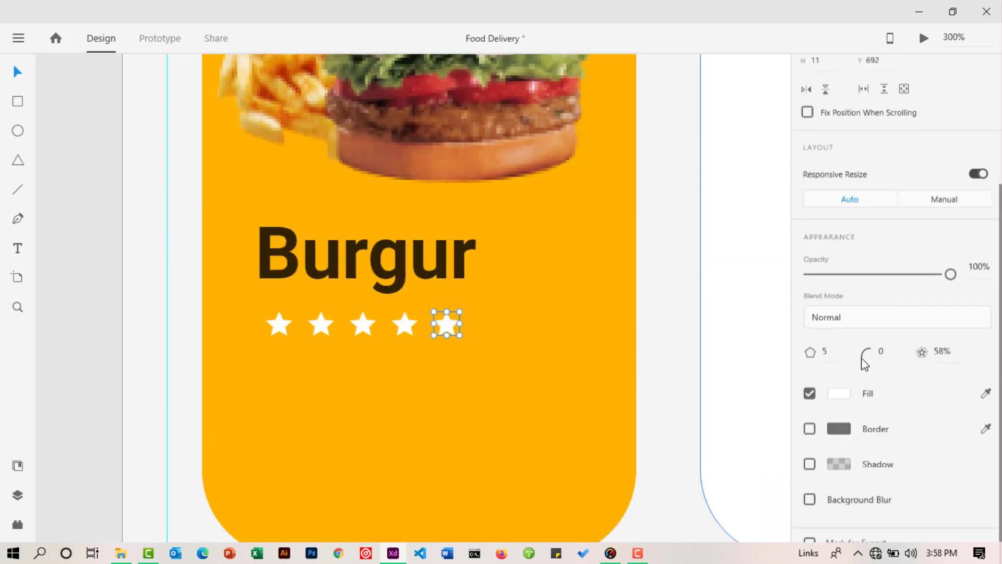
pyautogui.scroll(-1, 863, 360)
pyautogui.click(809, 410)
pyautogui.click(809, 374)
pyautogui.click(838, 409)
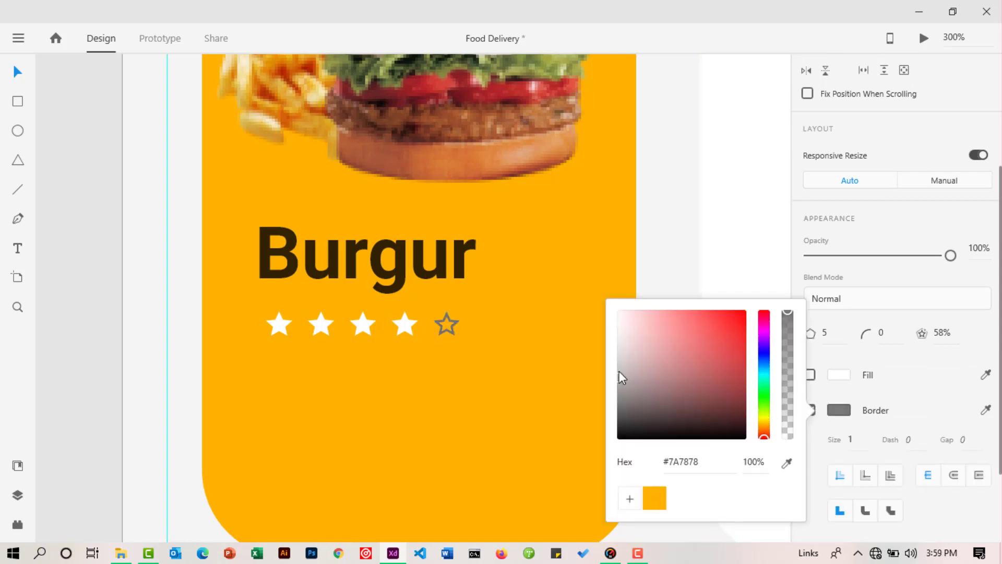
pyautogui.click(645, 265)
# Duplicate the orange card's Burgur text below the star row at X 59, Y 713.
pyautogui.moveTo(369, 288); pyautogui.dragTo(369, 441)
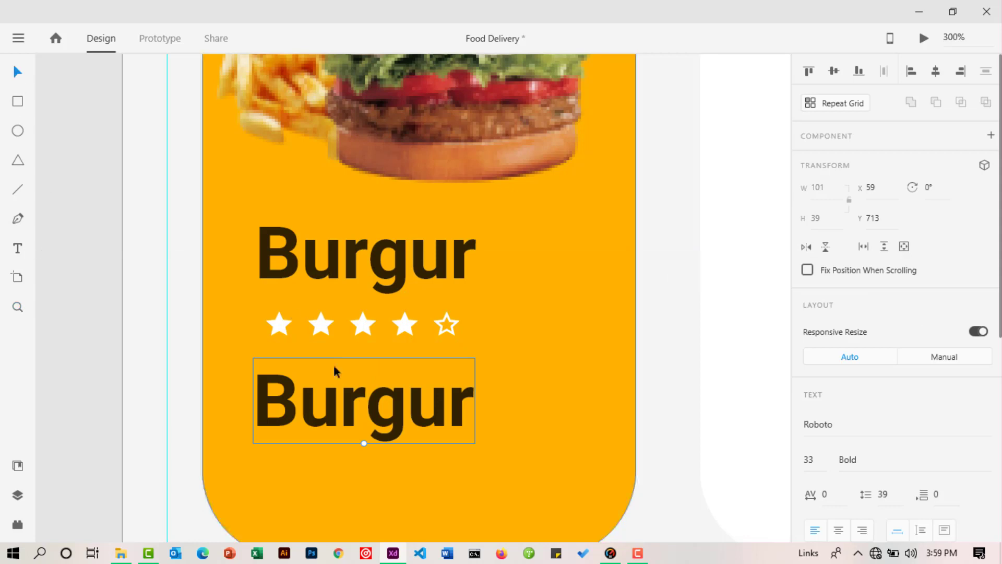
pyautogui.click(18, 307)
pyautogui.keyDown('alt'); pyautogui.click(472, 345); pyautogui.keyUp('alt')
pyautogui.click(119, 553)
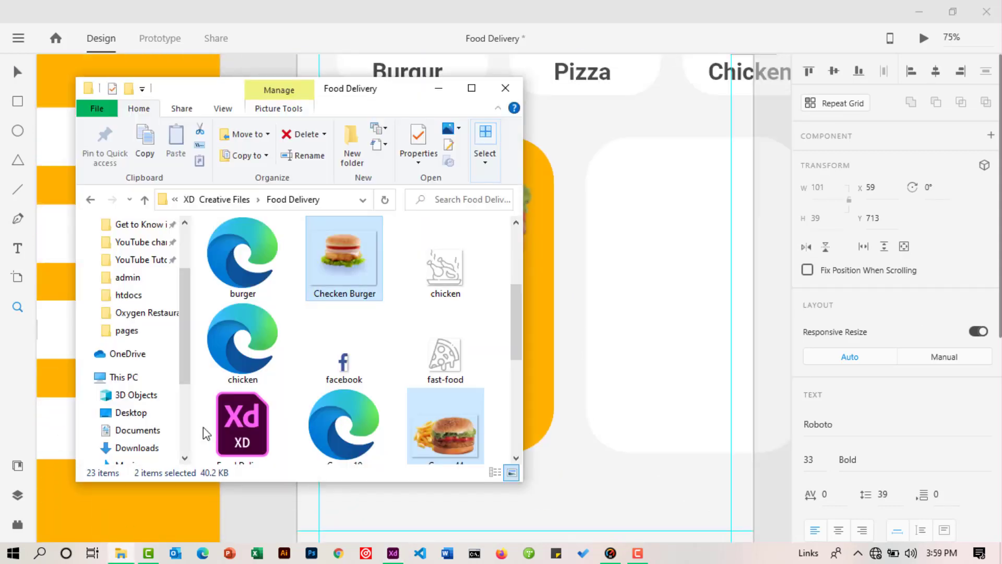
pyautogui.click(438, 88)
pyautogui.click(18, 76)
# Correct the spelling to "Burger" in the copied text, the orange card's title and the first category card's label.
pyautogui.doubleClick(428, 374)
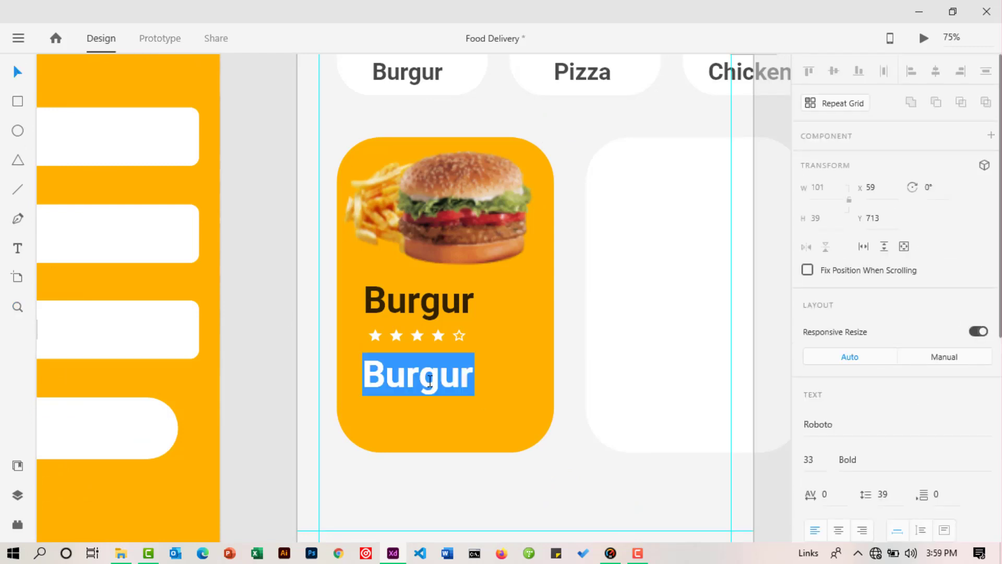
pyautogui.moveTo(439, 373); pyautogui.dragTo(458, 374)
pyautogui.write('e')
pyautogui.doubleClick(447, 306)
pyautogui.click(448, 306)
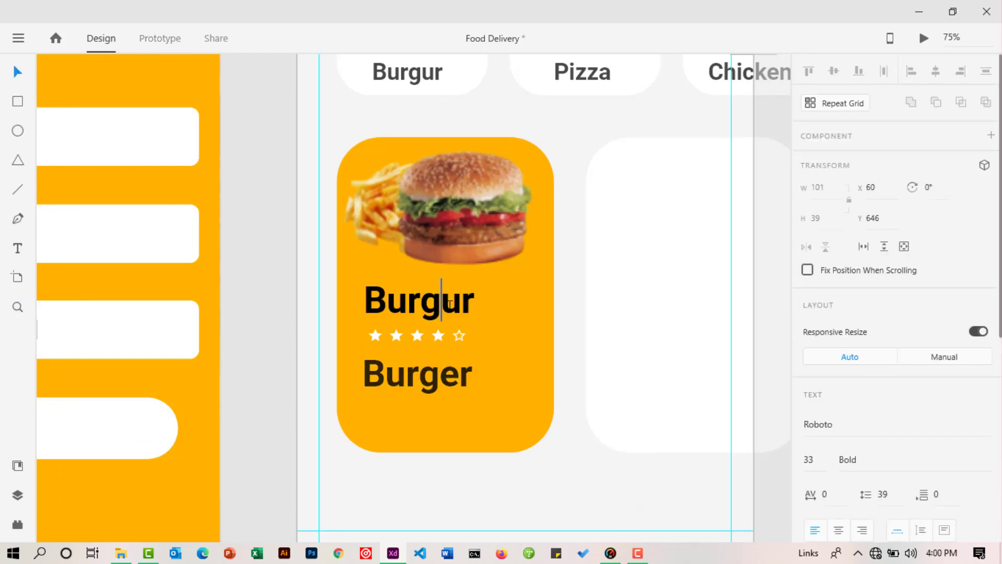
pyautogui.click(459, 302)
pyautogui.press('BackSpace')
pyautogui.write('e')
pyautogui.doubleClick(436, 78)
pyautogui.press('BackSpace')
pyautogui.write('e')
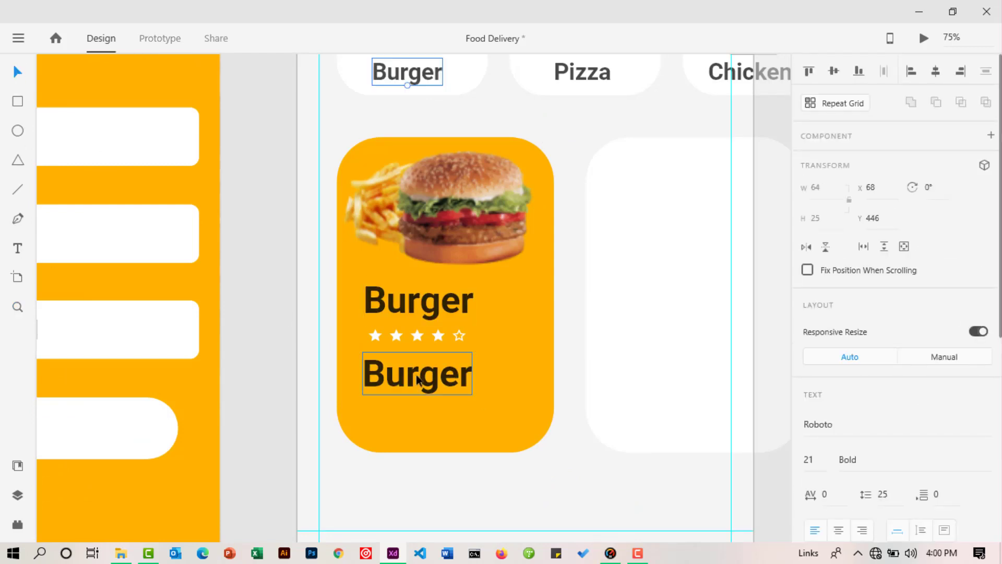
# Replace the text below the star row with the price "$24" and enlarge it to a font size of 43.
pyautogui.click(420, 377)
pyautogui.doubleClick(420, 378)
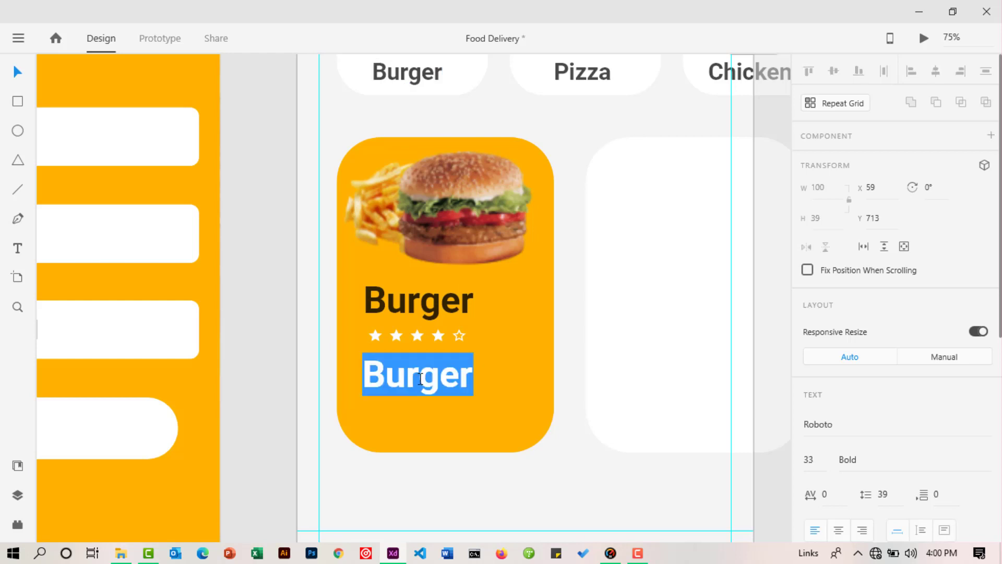
pyautogui.write('$')
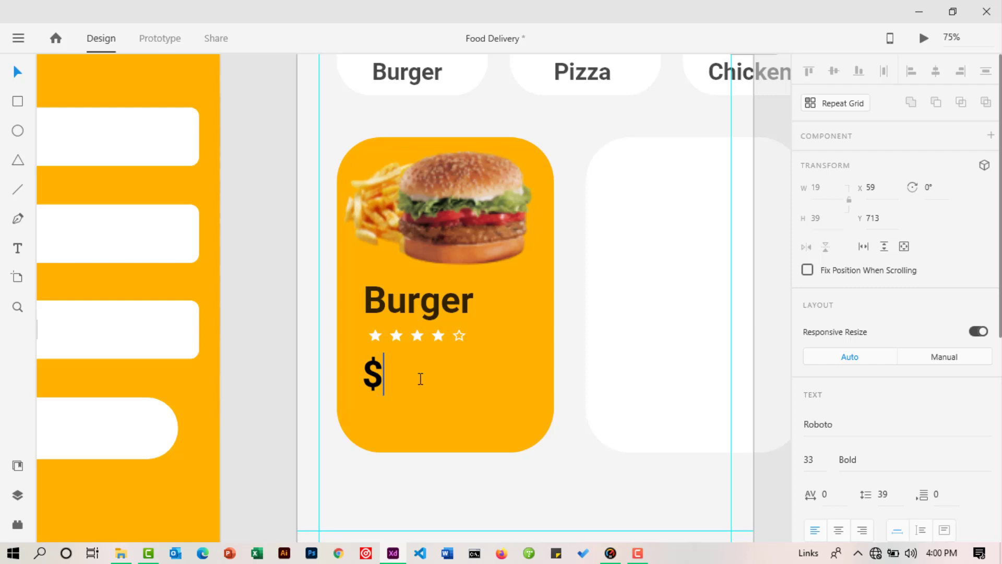
pyautogui.write('24')
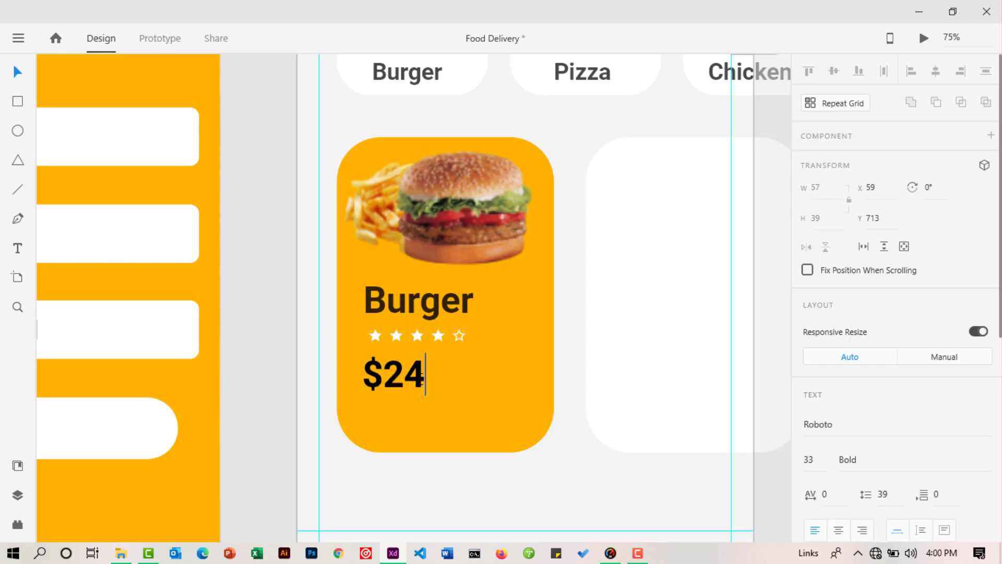
pyautogui.click(17, 76)
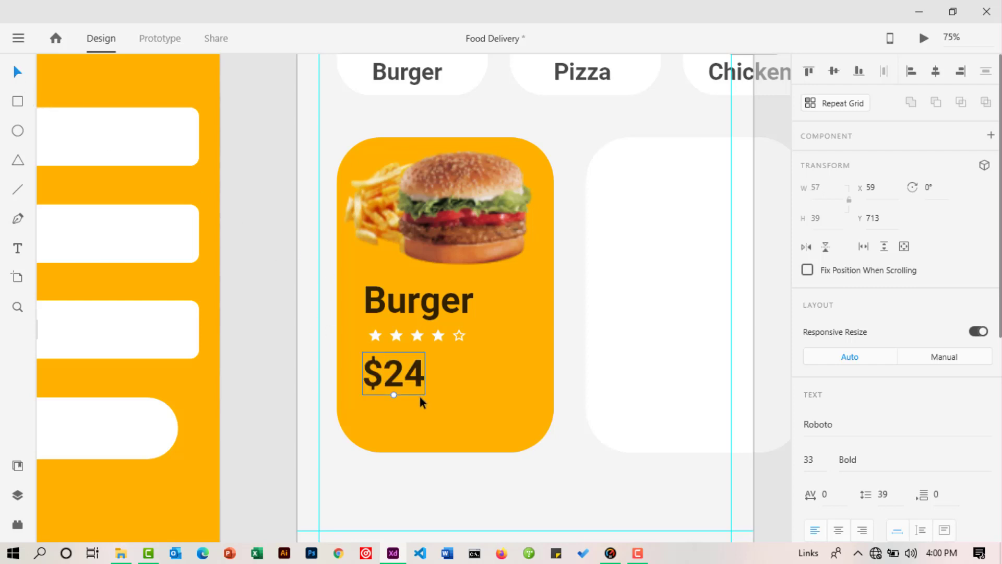
pyautogui.moveTo(394, 395)
pyautogui.mouseDown()
pyautogui.moveTo(395, 410)
pyautogui.moveTo(399, 395)
pyautogui.mouseUp()
pyautogui.click(268, 359)
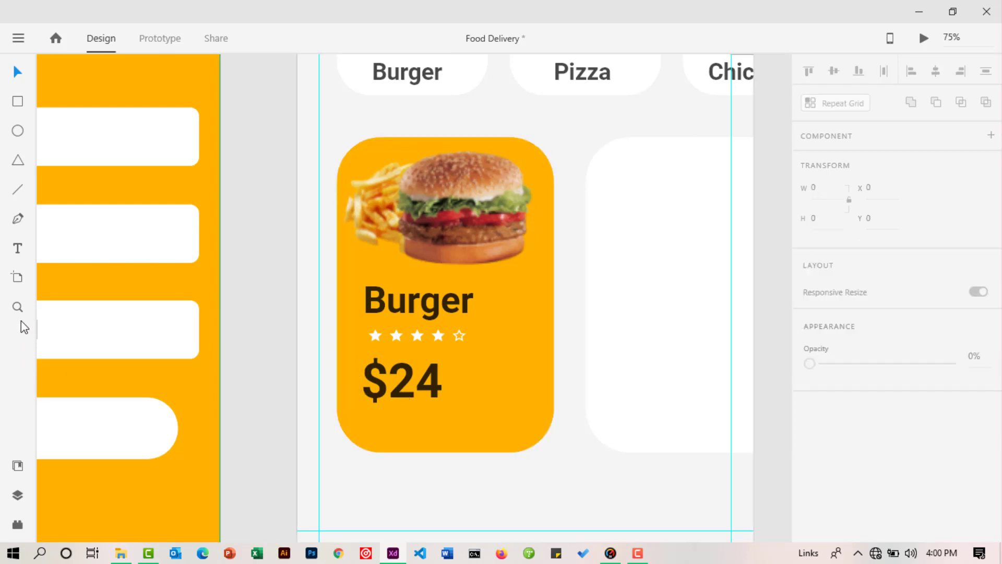
# Group the orange card's Burger title, star row and $24 price and make the group a component.
pyautogui.click(17, 307)
pyautogui.scroll(-4, 450, 365)
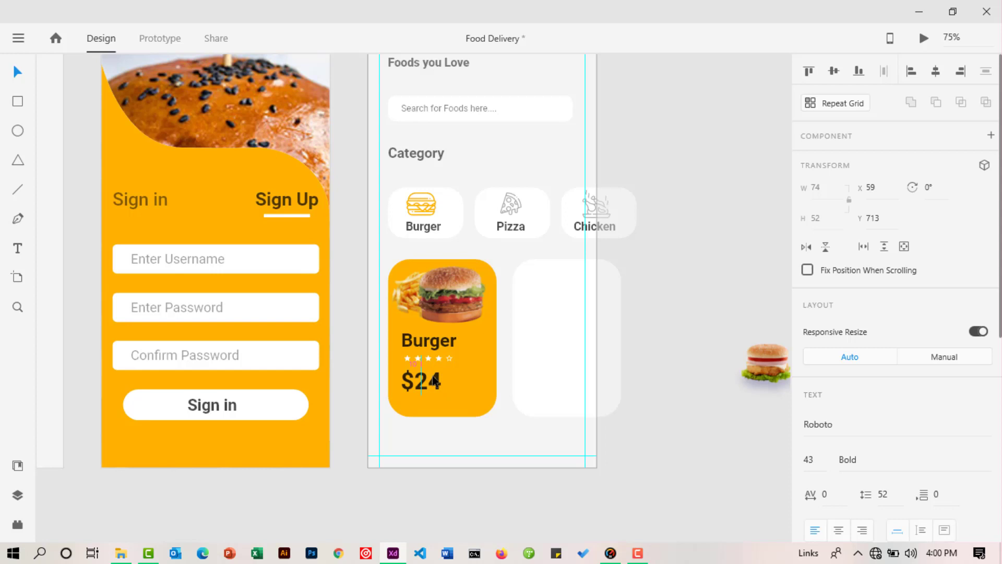
pyautogui.moveTo(433, 377); pyautogui.dragTo(433, 377)
pyautogui.keyDown('shift'); pyautogui.click(449, 357); pyautogui.keyUp('shift')
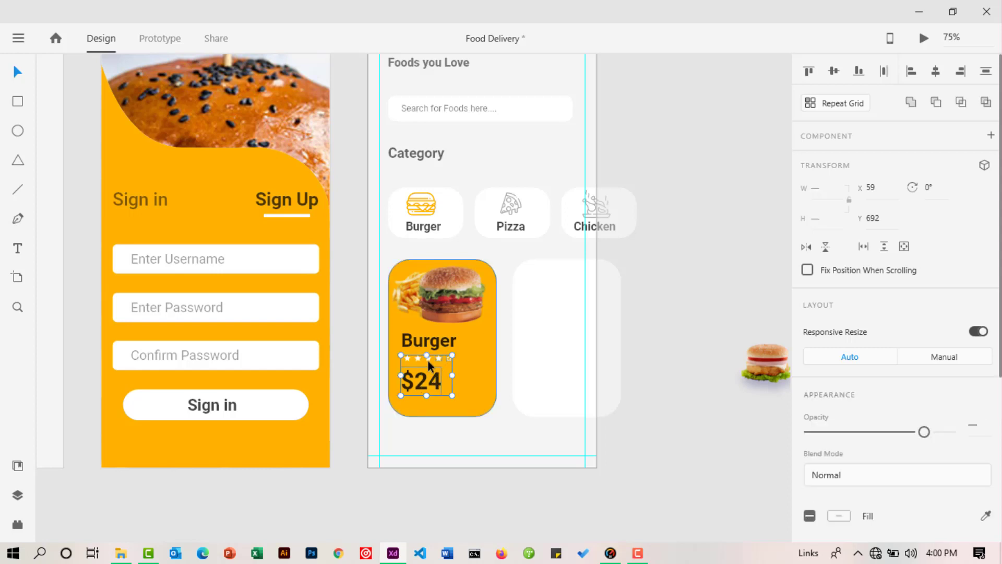
pyautogui.keyDown('shift'); pyautogui.click(405, 346); pyautogui.keyUp('shift')
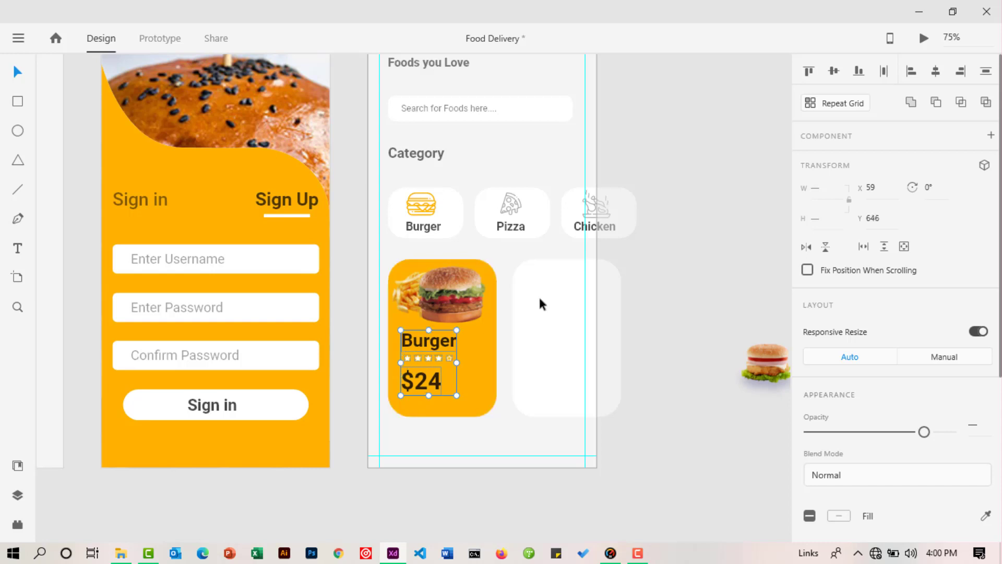
pyautogui.hotkey('ctrl', 'g')
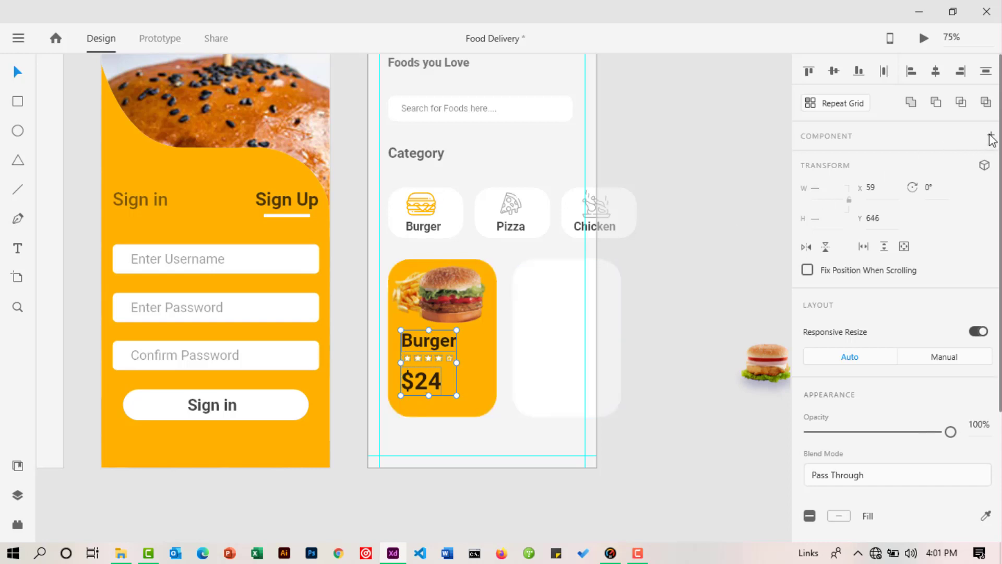
pyautogui.click(991, 139)
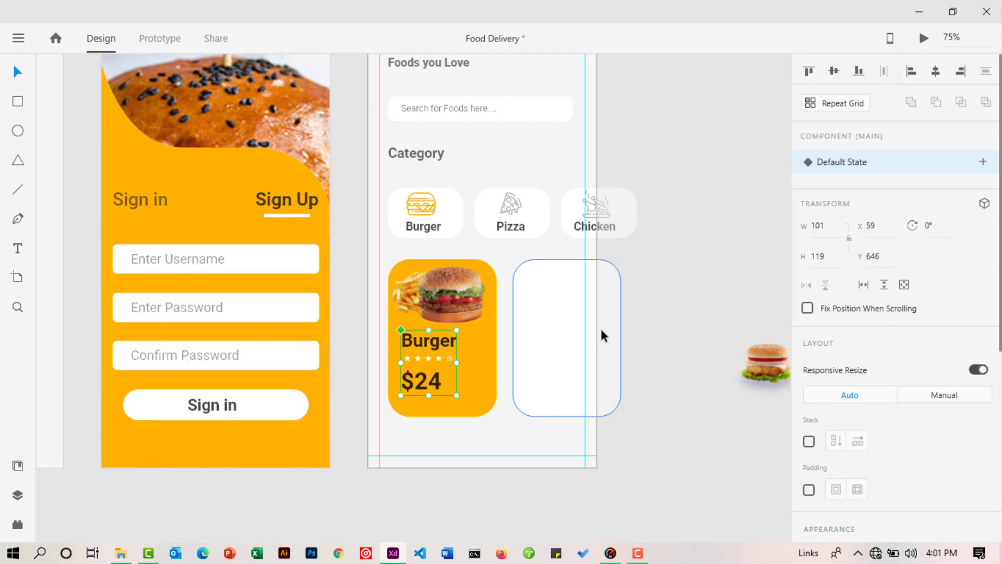
# Place the chicken burger image in the upper part of the white card, sized about 217 by 178 px at X 252, Y 512.
pyautogui.click(491, 359)
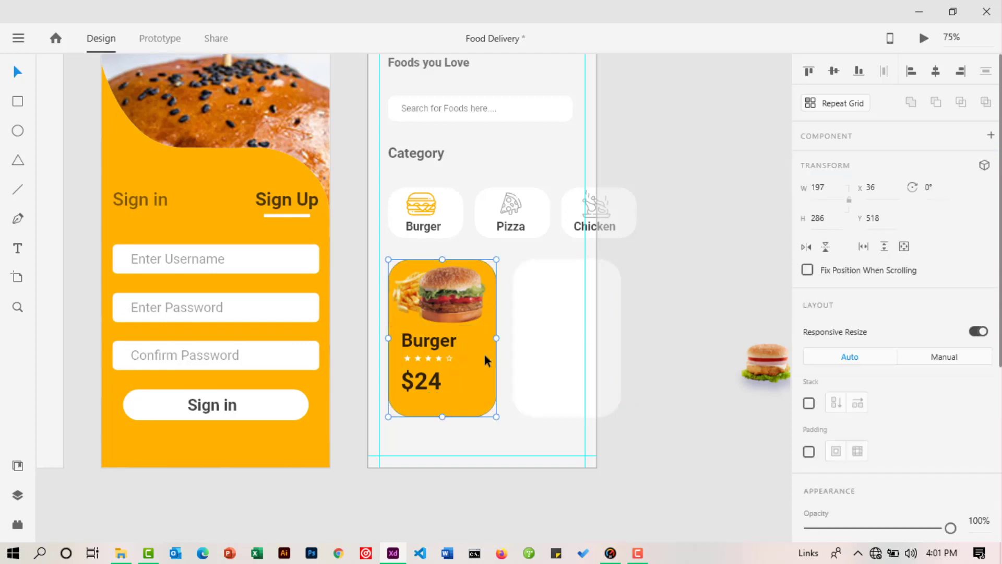
pyautogui.click(537, 347)
pyautogui.moveTo(765, 363); pyautogui.dragTo(568, 292)
pyautogui.moveTo(604, 328); pyautogui.dragTo(625, 344)
# Place an instance of the Burger title, rating and price component from the document assets on the empty canvas beside the Food screen.
pyautogui.click(18, 465)
pyautogui.moveTo(721, 389); pyautogui.dragTo(709, 449)
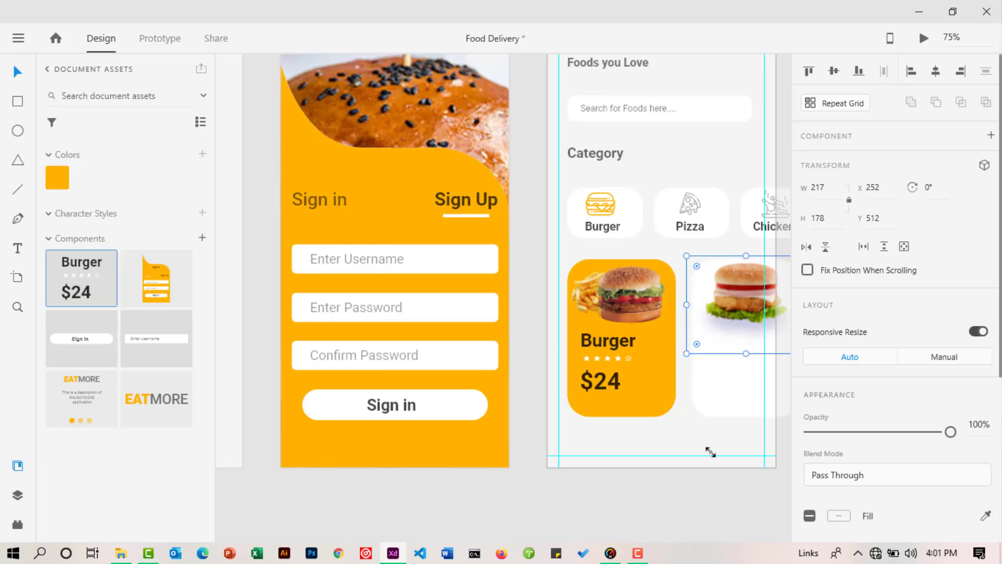
pyautogui.click(17, 465)
pyautogui.moveTo(565, 512); pyautogui.dragTo(690, 420)
# Recolor the component instance's four filled stars with the orange sampled from the burger card.
pyautogui.doubleClick(664, 394)
pyautogui.keyDown('shift'); pyautogui.click(673, 394); pyautogui.keyUp('shift')
pyautogui.keyDown('shift'); pyautogui.click(685, 393); pyautogui.keyUp('shift')
pyautogui.keyDown('shift'); pyautogui.click(695, 392); pyautogui.keyUp('shift')
pyautogui.scroll(-4, 939, 396)
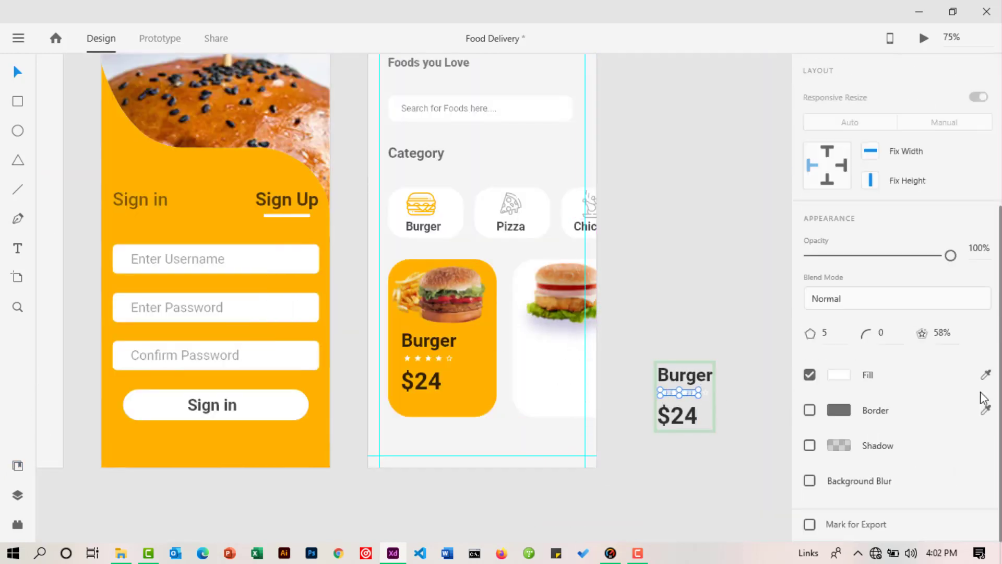
pyautogui.click(985, 375)
pyautogui.click(486, 360)
# Recolor the border of the instance's fifth, outlined star with the orange sampled from the burger card.
pyautogui.click(705, 393)
pyautogui.click(840, 410)
pyautogui.click(654, 498)
pyautogui.click(984, 410)
pyautogui.click(492, 391)
pyautogui.click(688, 303)
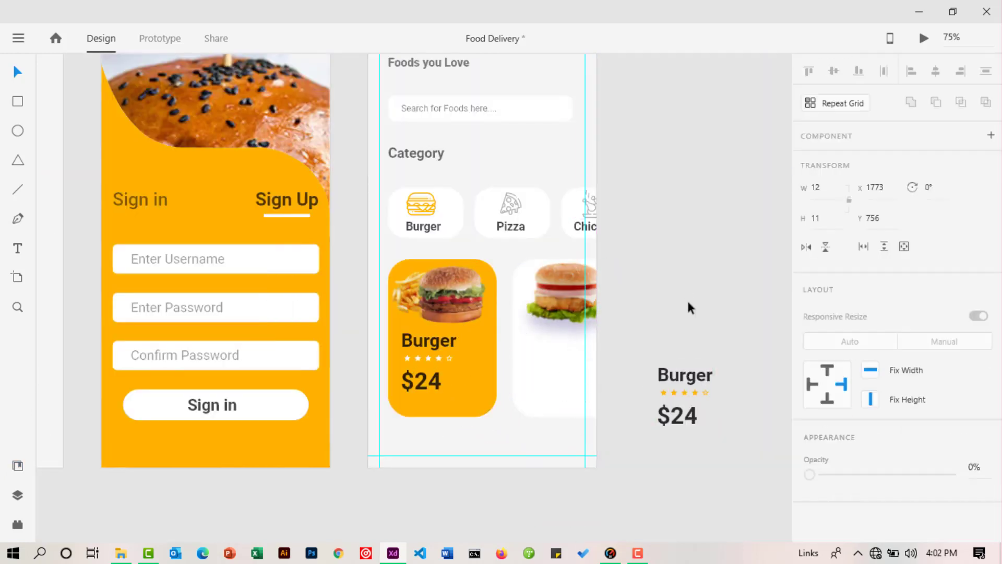
# Move the component instance onto the white card at X 284, Y 648 and group it with the card and the chicken burger image.
pyautogui.moveTo(677, 375); pyautogui.dragTo(545, 342)
pyautogui.click(698, 327)
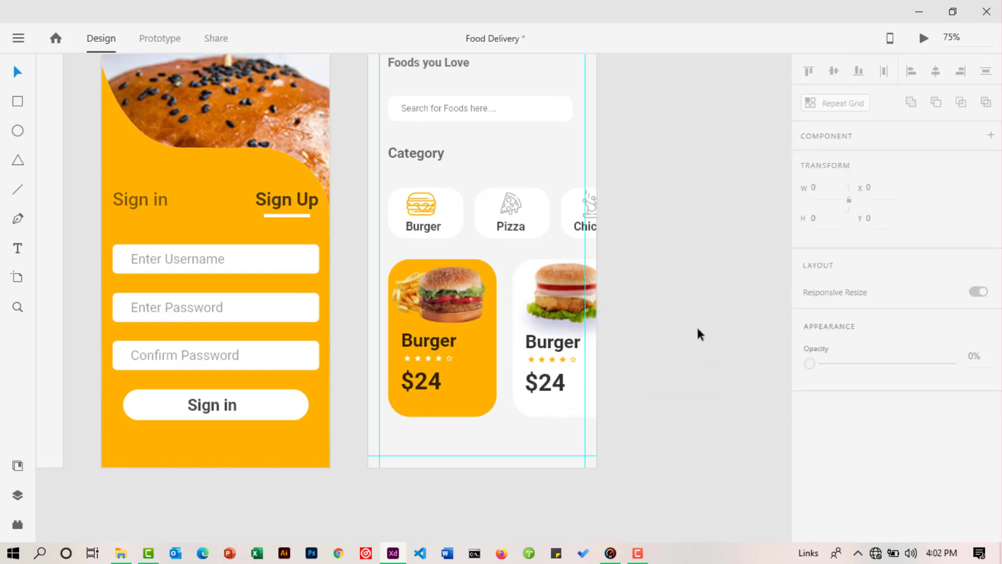
pyautogui.click(560, 389)
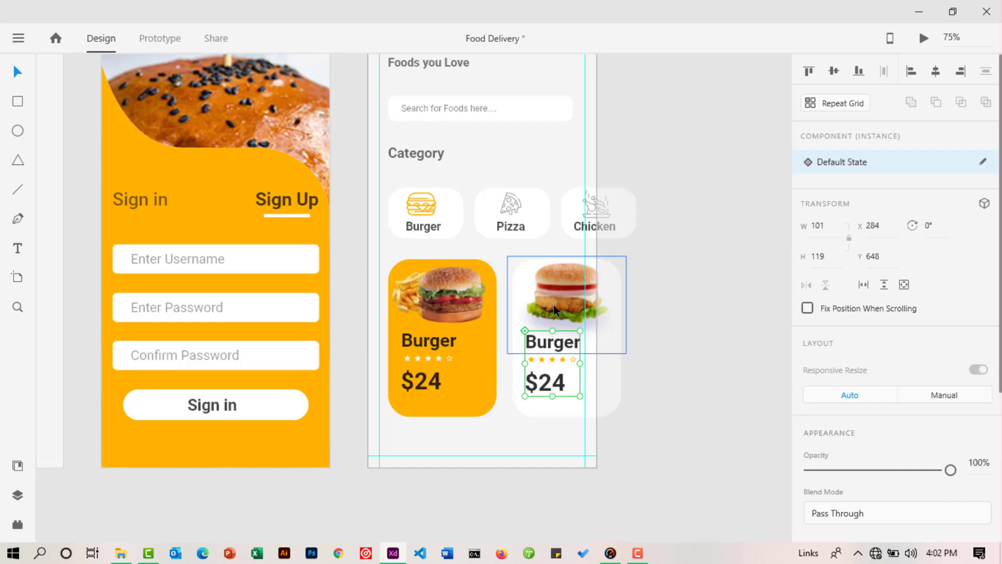
pyautogui.keyDown('shift'); pyautogui.click(609, 401); pyautogui.keyUp('shift')
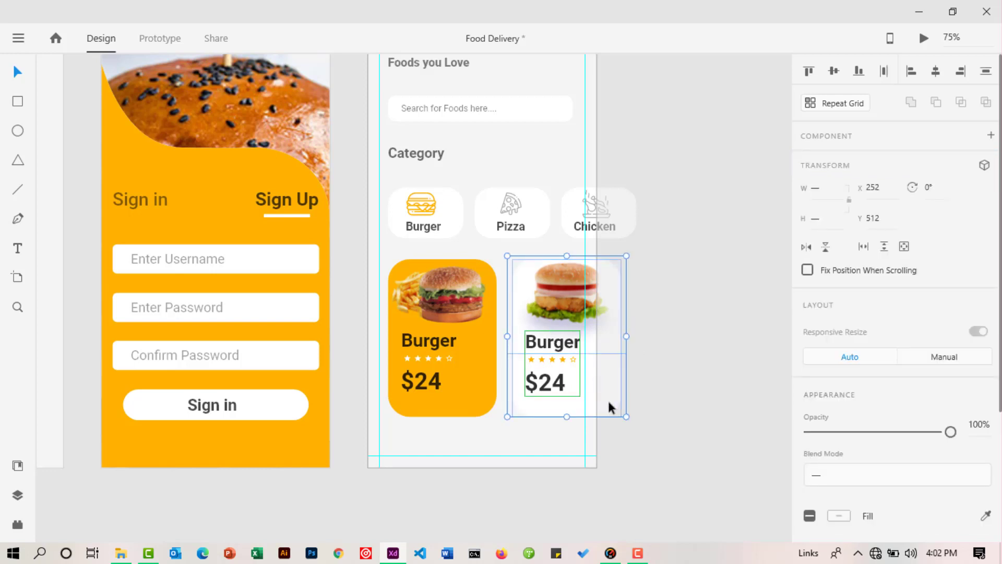
pyautogui.hotkey('ctrl', 'g')
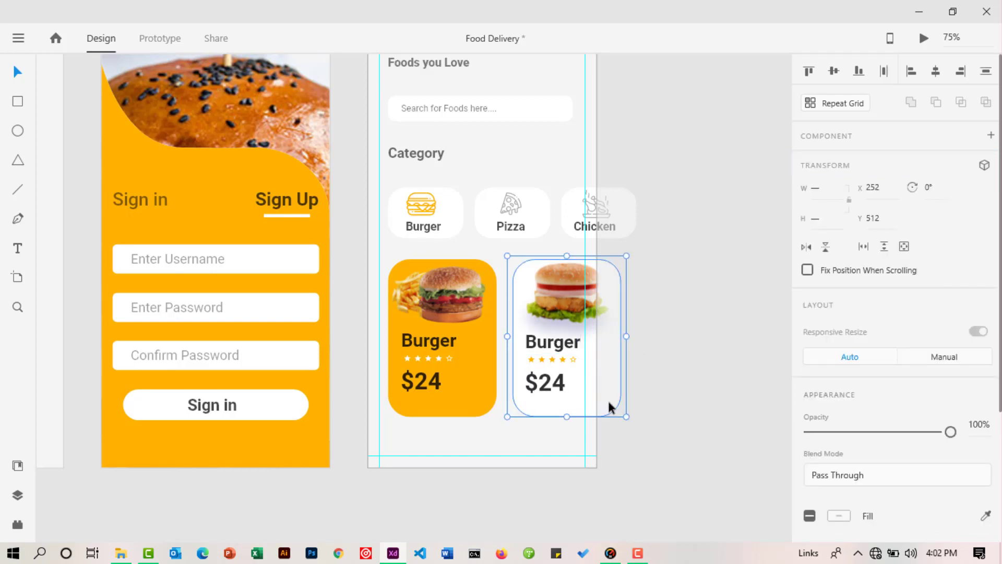
pyautogui.click(642, 356)
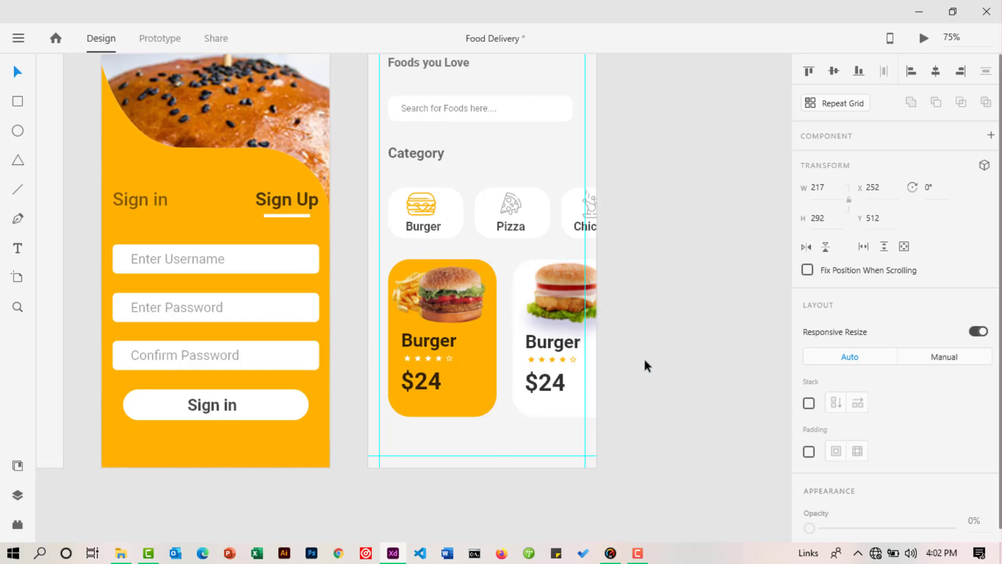
# Combine the orange and white food cards into one horizontal scroll group.
pyautogui.click(483, 356)
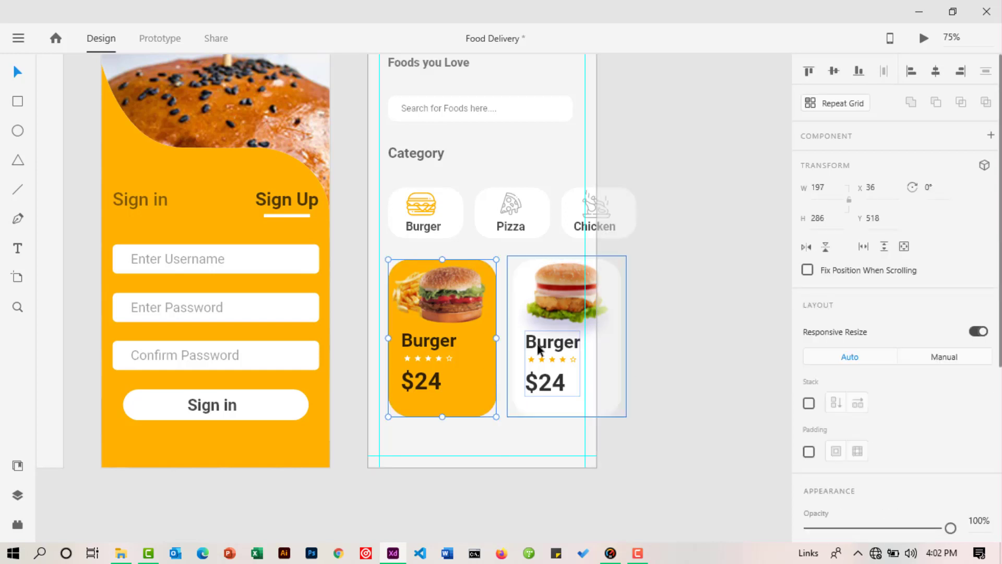
pyautogui.keyDown('shift'); pyautogui.click(539, 349); pyautogui.keyUp('shift')
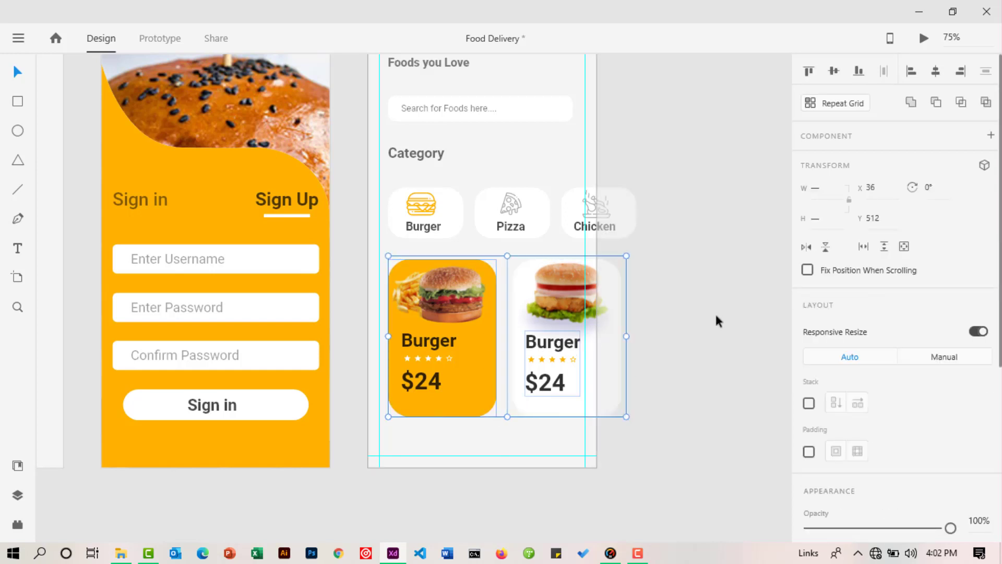
pyautogui.click(863, 247)
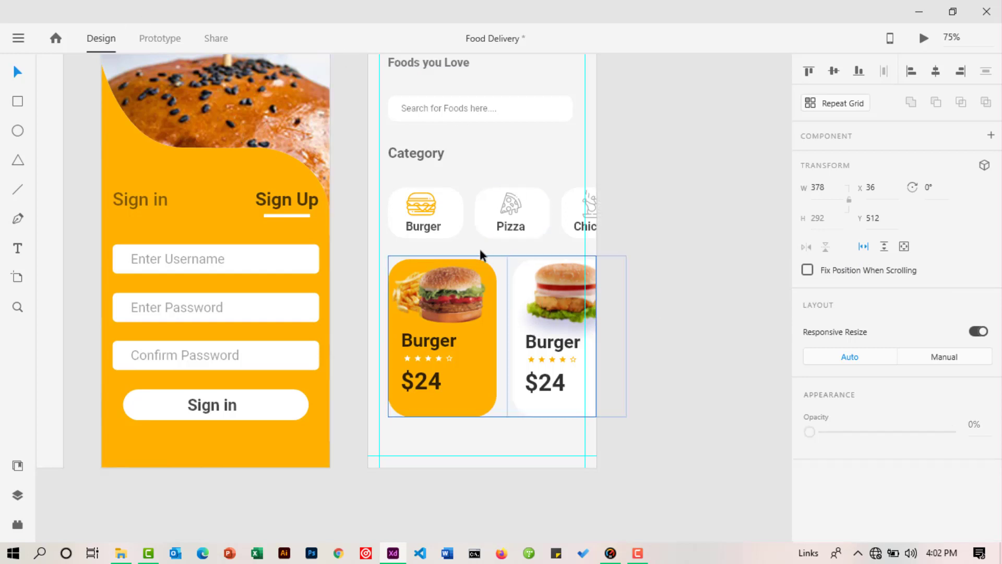
# Group the Burger, Pizza and Chicken category cards separately, each with its own icon, label and white background.
pyautogui.doubleClick(421, 209)
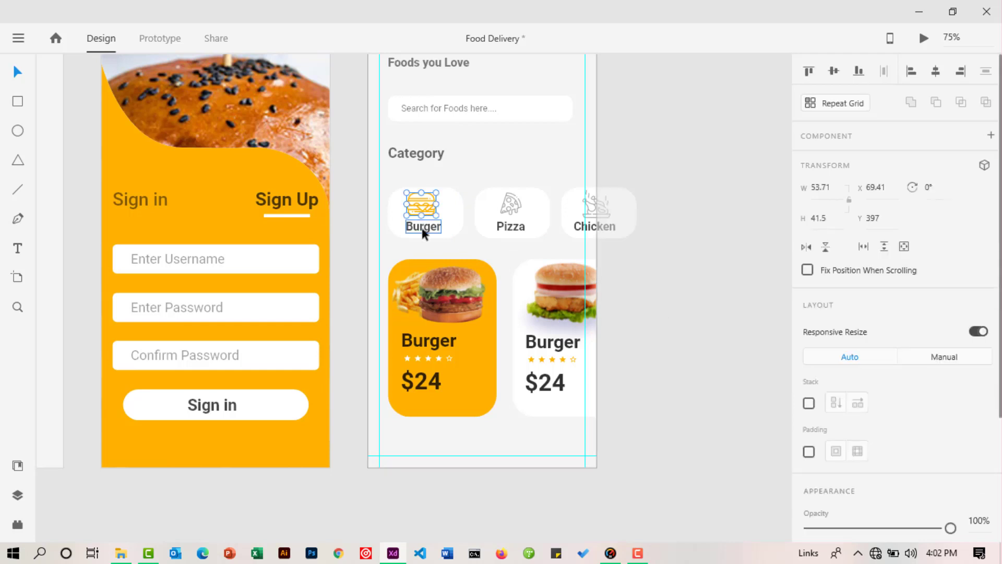
pyautogui.keyDown('shift'); pyautogui.click(421, 227); pyautogui.keyUp('shift')
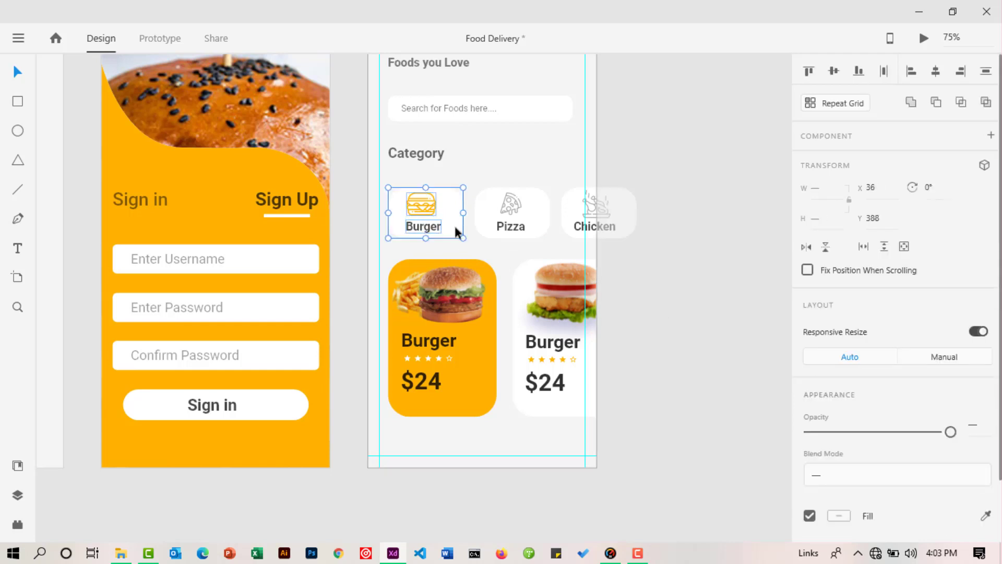
pyautogui.click(454, 224)
pyautogui.doubleClick(510, 226)
pyautogui.keyDown('shift'); pyautogui.click(510, 203); pyautogui.keyUp('shift')
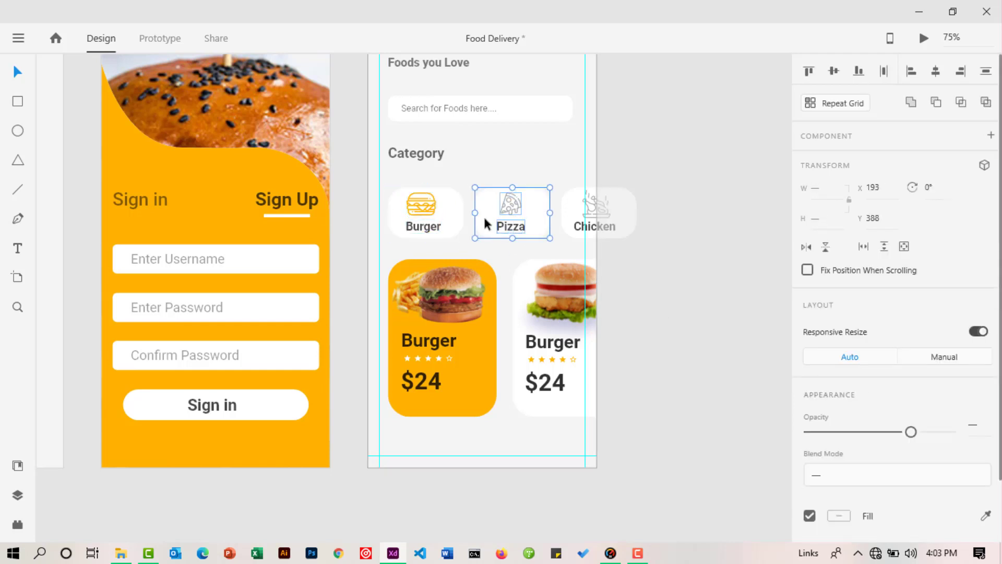
pyautogui.click(483, 215)
pyautogui.doubleClick(593, 226)
pyautogui.keyDown('shift'); pyautogui.click(582, 201); pyautogui.keyUp('shift')
pyautogui.keyDown('shift'); pyautogui.click(568, 204); pyautogui.keyUp('shift')
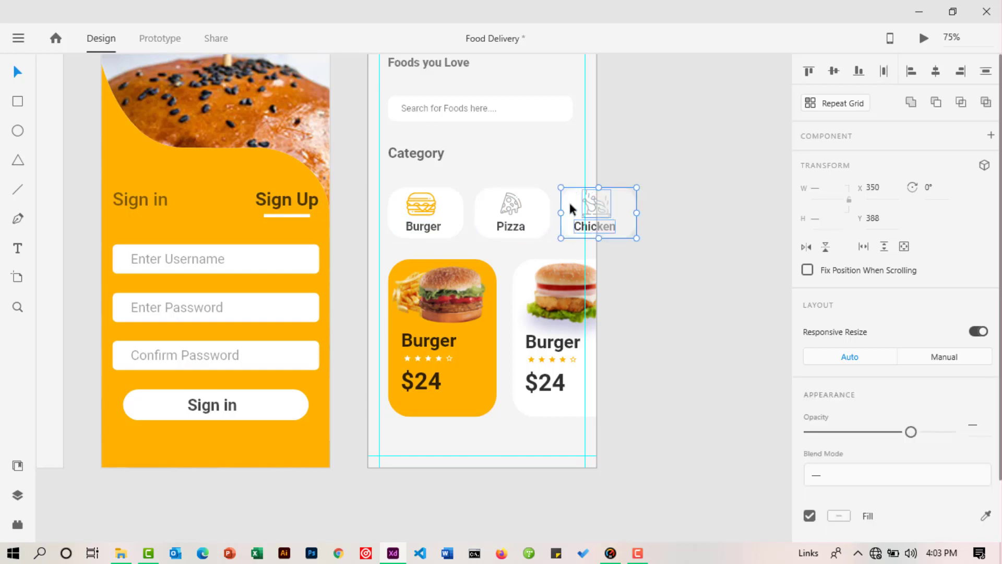
pyautogui.hotkey('ctrl', 'g')
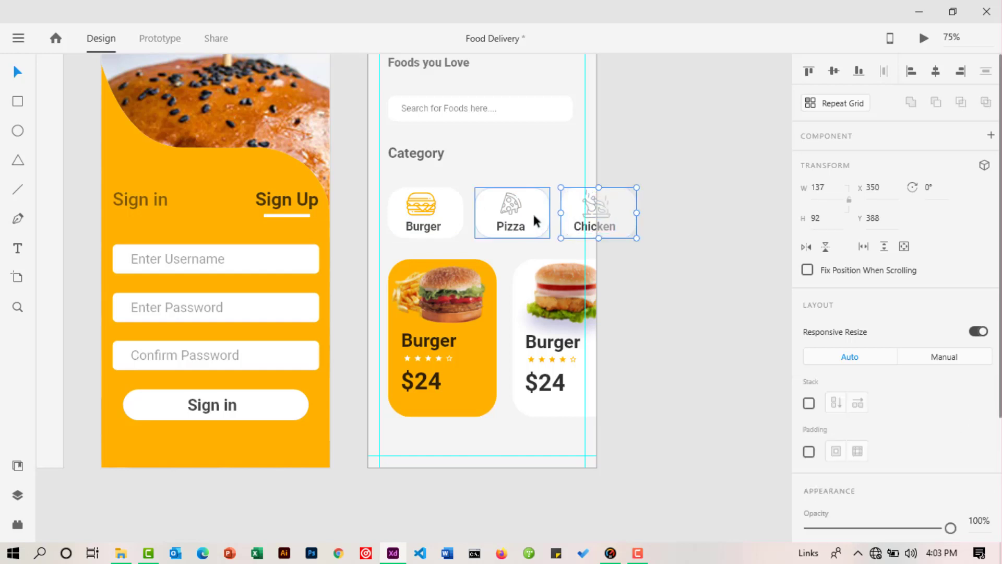
# Combine the three grouped category cards into one horizontal scroll group.
pyautogui.keyDown('shift'); pyautogui.click(534, 222); pyautogui.keyUp('shift')
pyautogui.keyDown('shift'); pyautogui.click(432, 224); pyautogui.keyUp('shift')
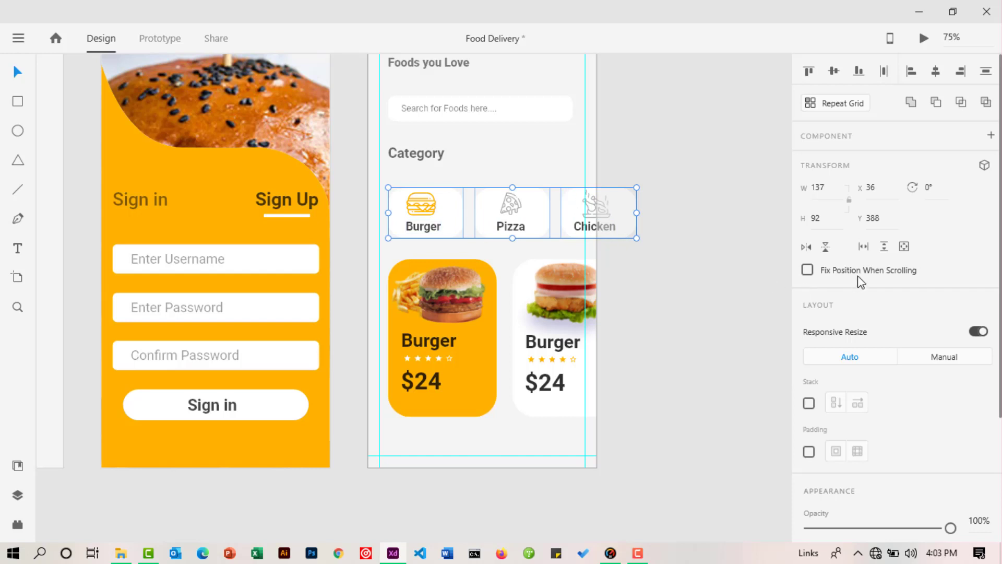
pyautogui.click(864, 250)
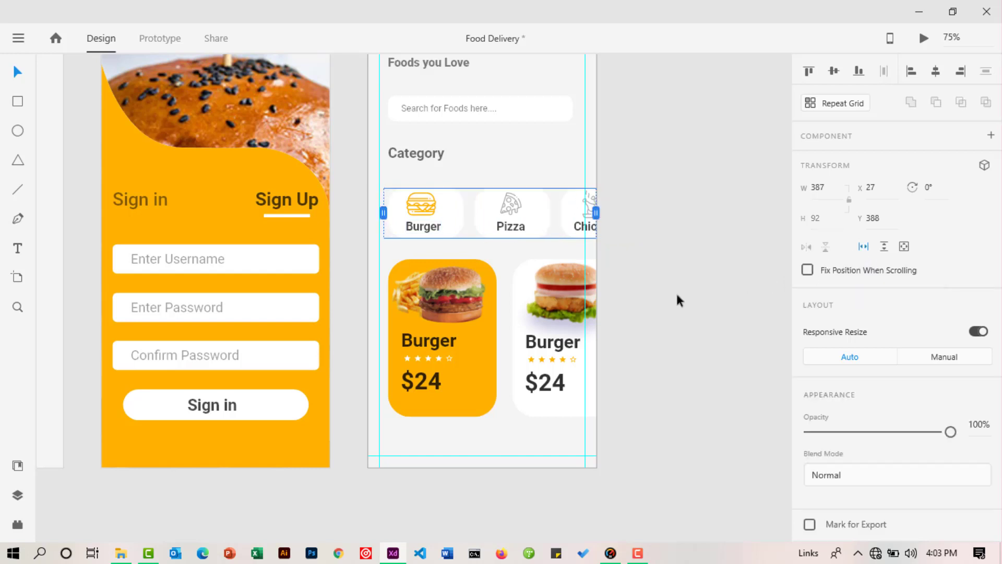
pyautogui.click(648, 305)
# Switch to prototype mode and preview the Food screen to test the horizontal scrolling of its cards.
pyautogui.scroll(2, 543, 240)
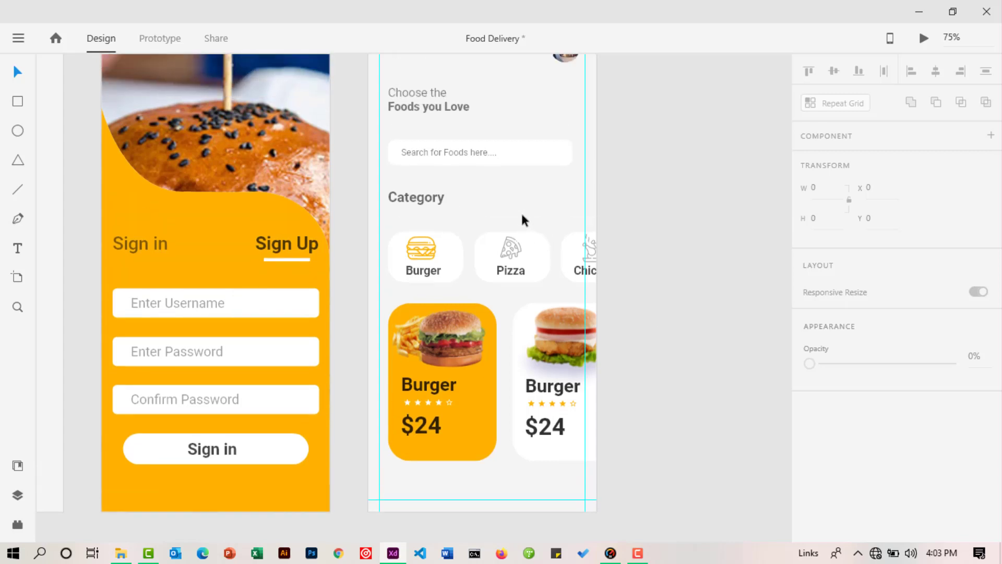
pyautogui.click(159, 40)
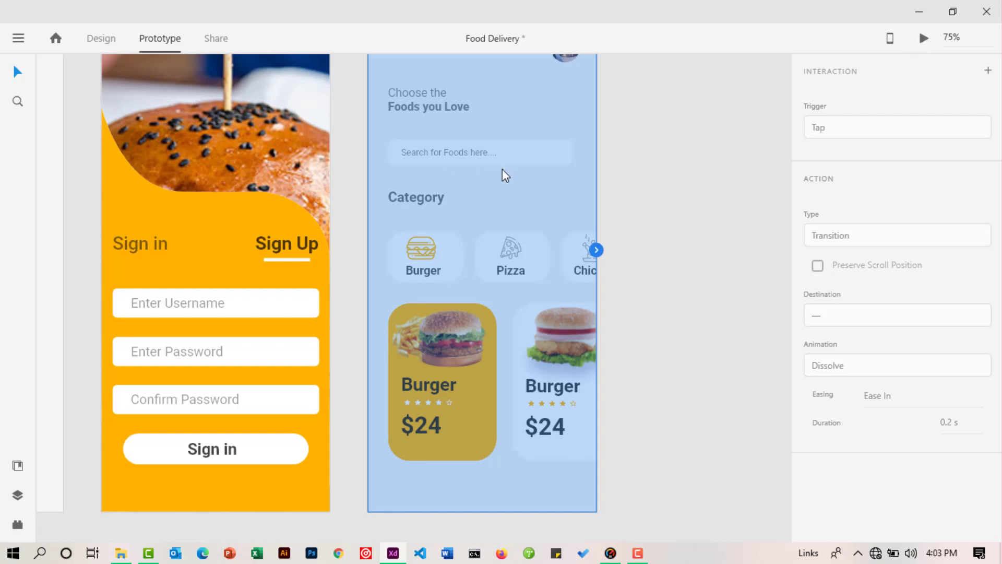
pyautogui.hotkey('ctrl', 'Return')
pyautogui.moveTo(375, 283); pyautogui.dragTo(272, 286)
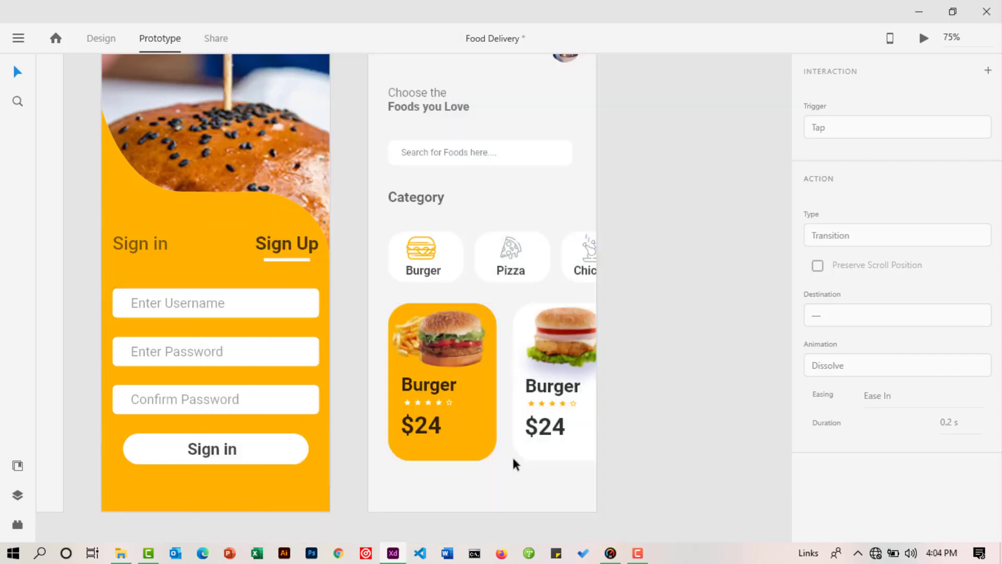
# Back in design mode, draw a circle about 57 by 57 below the white food card and place it at X 325, Y 803.
pyautogui.scroll(-3, 602, 428)
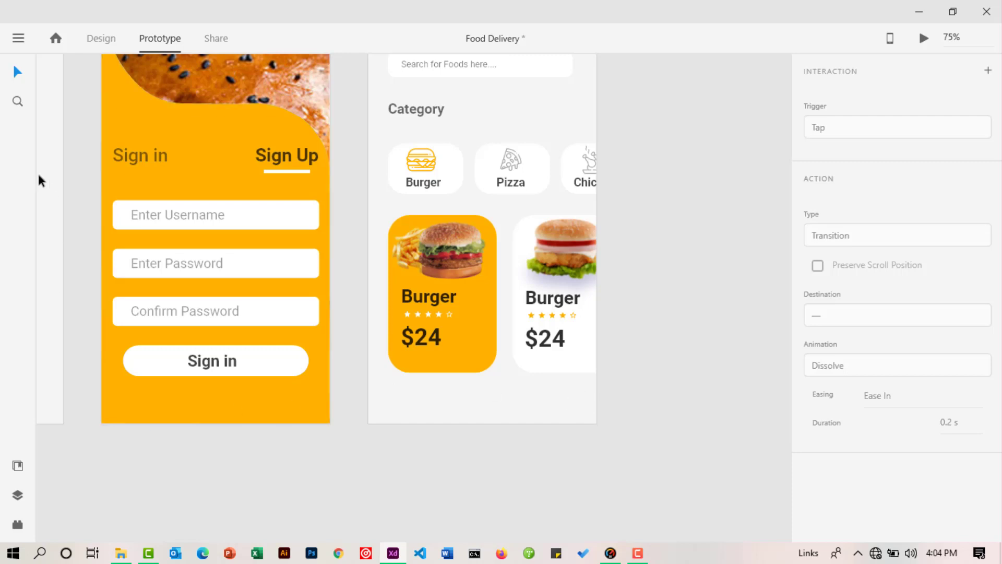
pyautogui.click(90, 39)
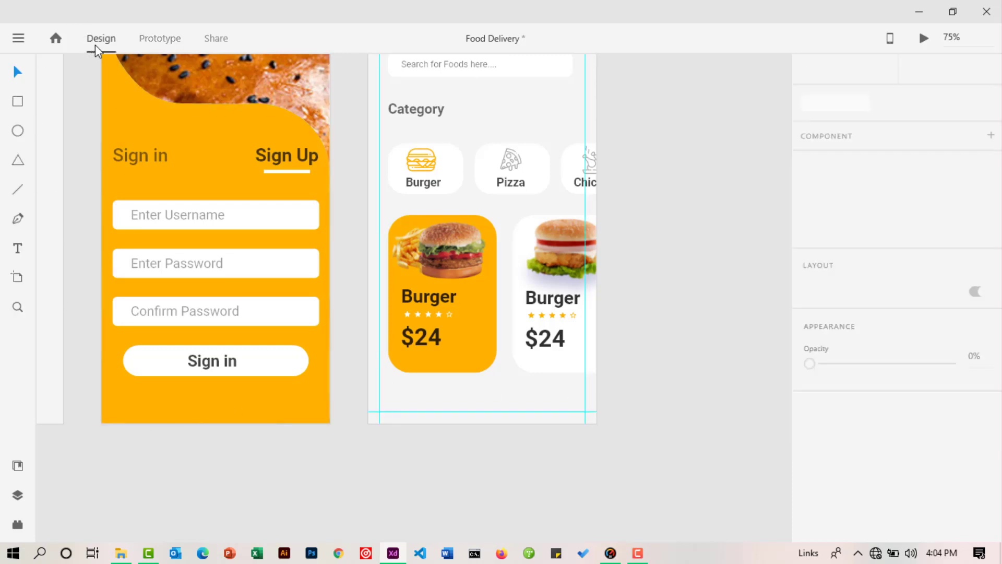
pyautogui.click(18, 132)
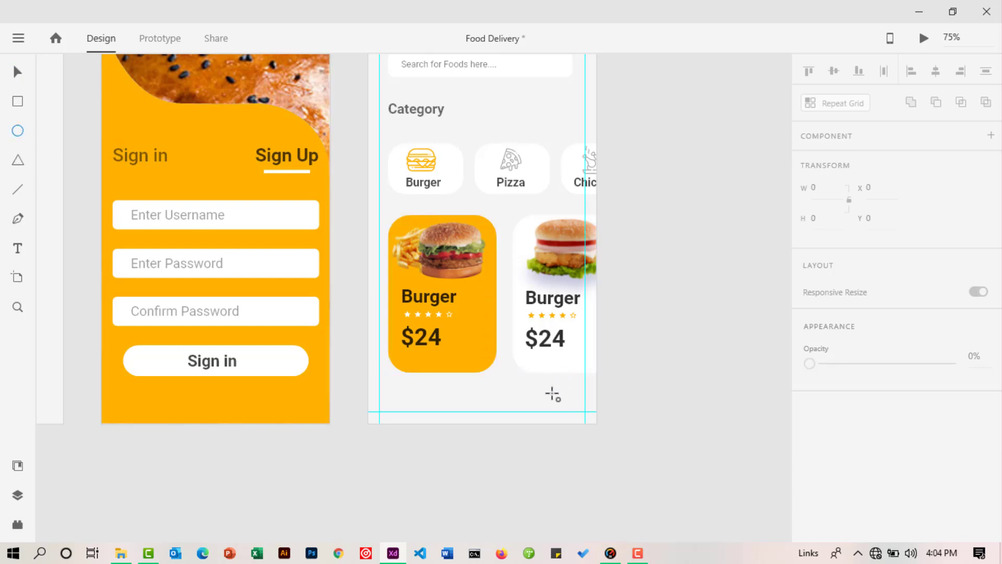
pyautogui.moveTo(557, 402); pyautogui.dragTo(584, 443)
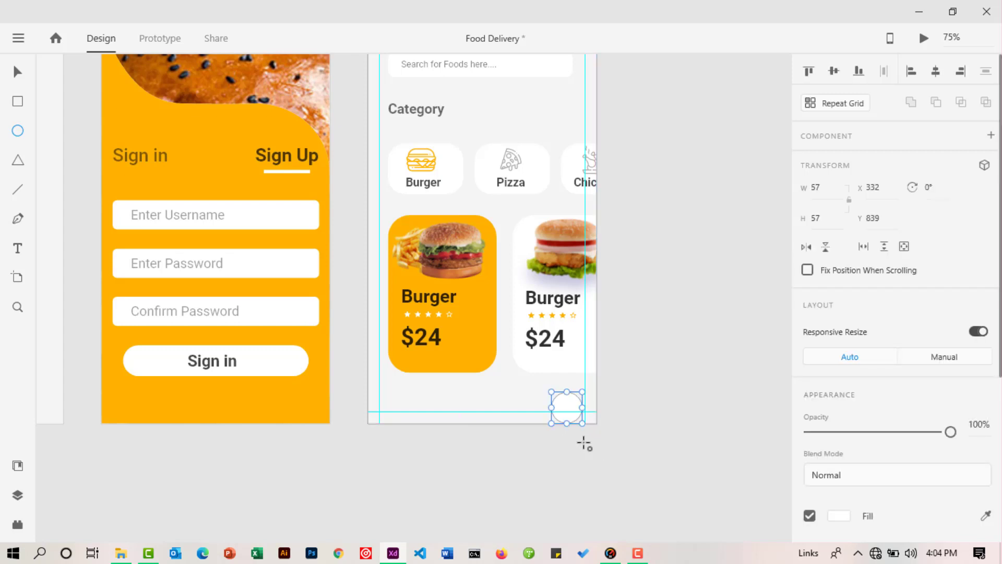
pyautogui.click(16, 72)
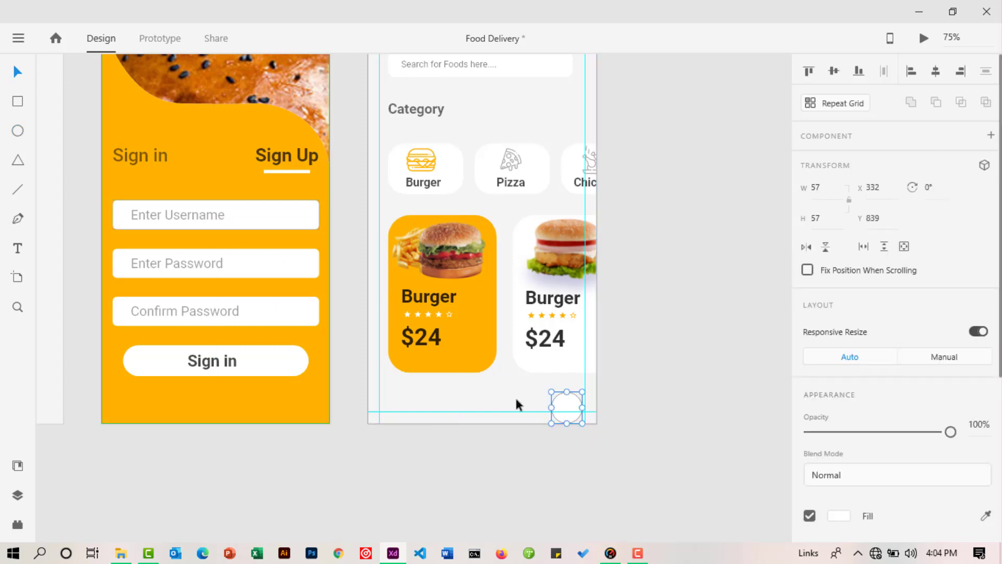
pyautogui.moveTo(553, 402); pyautogui.dragTo(550, 393)
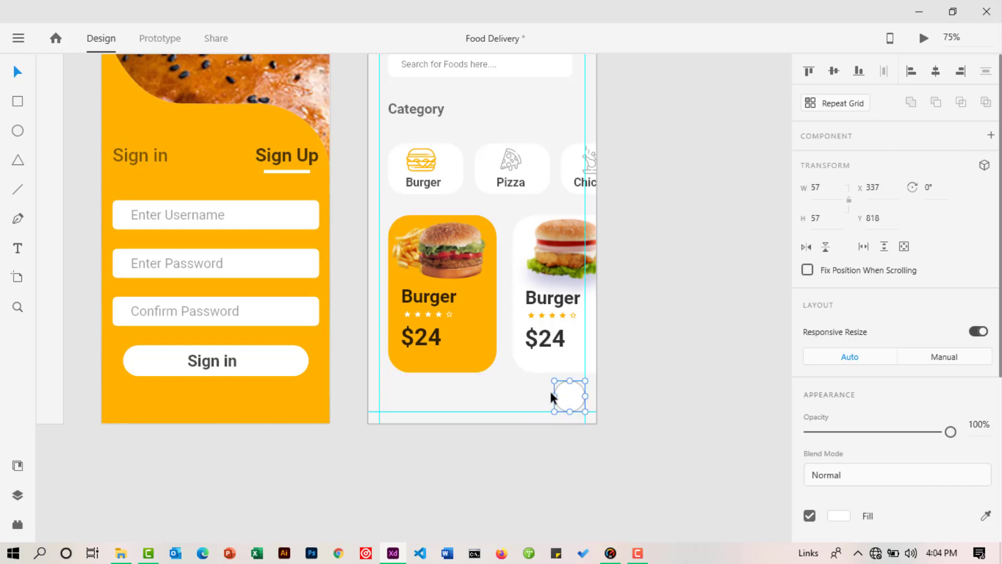
pyautogui.click(650, 338)
pyautogui.moveTo(555, 285); pyautogui.dragTo(462, 248)
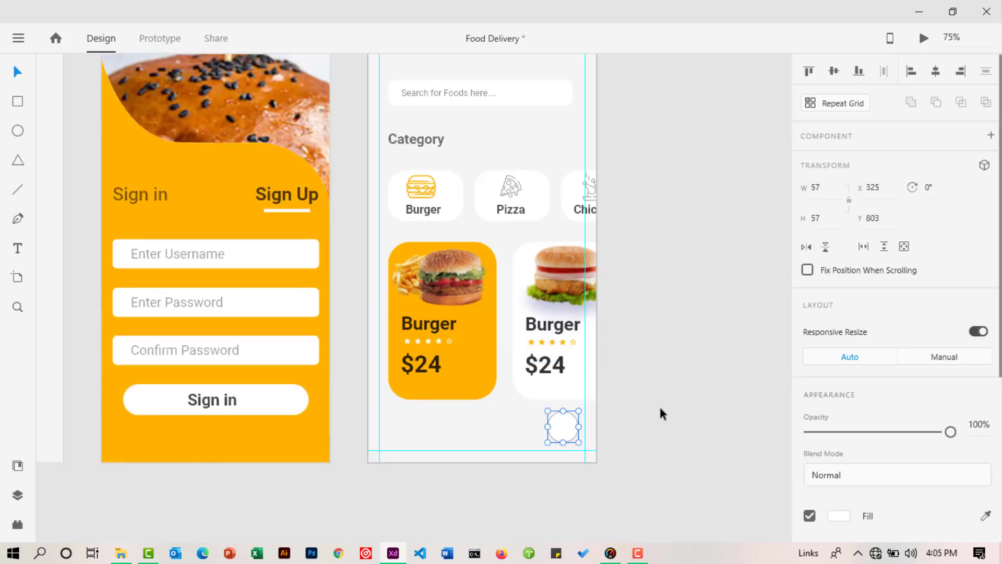
# Fill the circle with the orange sampled from the burger card and remove its border.
pyautogui.scroll(-3, 662, 412)
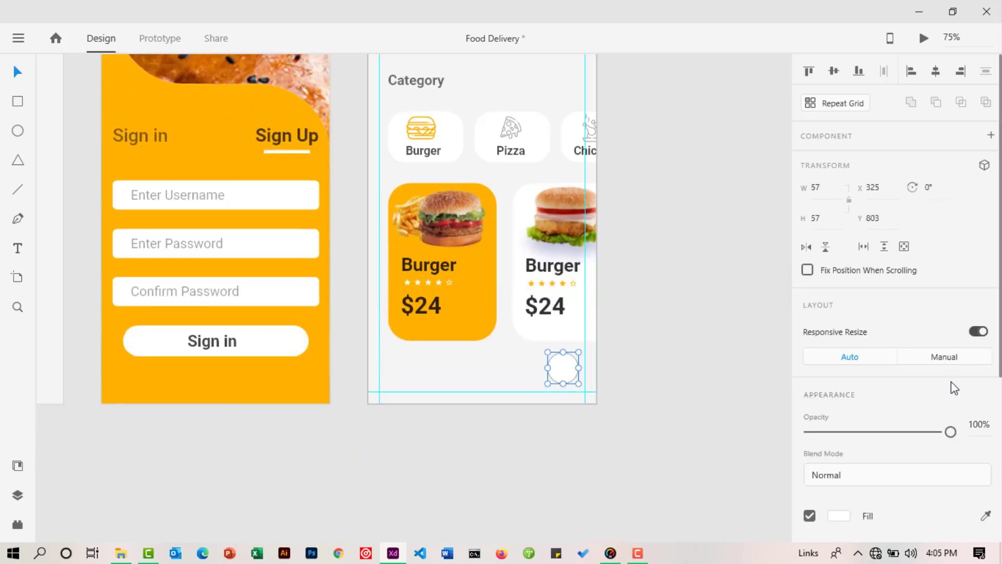
pyautogui.scroll(-5, 951, 387)
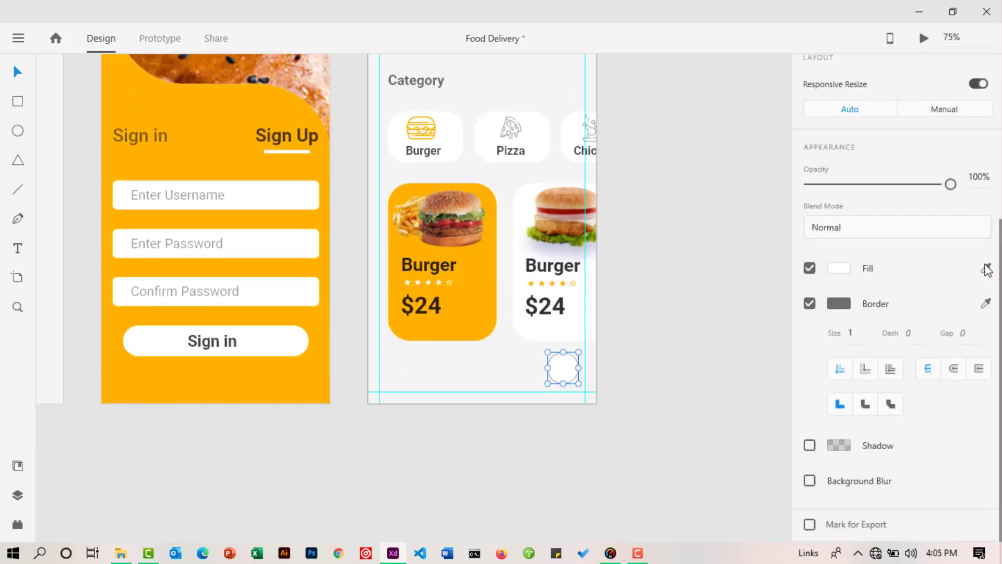
pyautogui.click(986, 270)
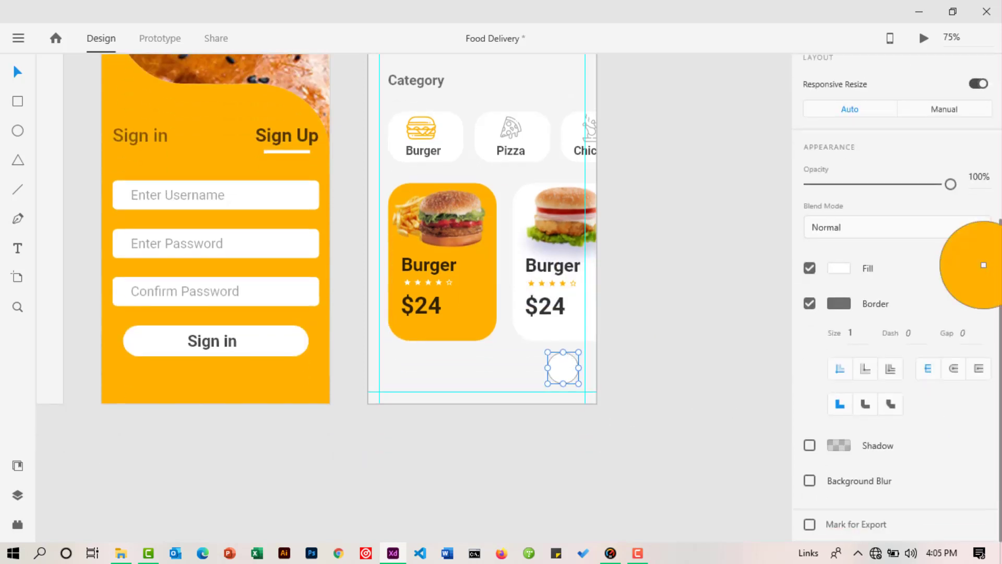
pyautogui.click(474, 296)
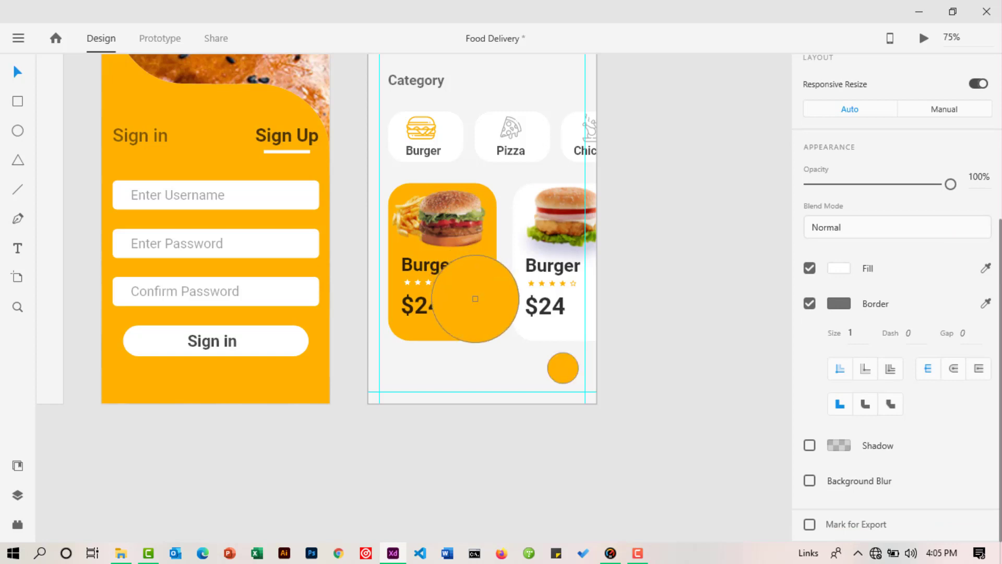
pyautogui.click(809, 303)
pyautogui.click(667, 349)
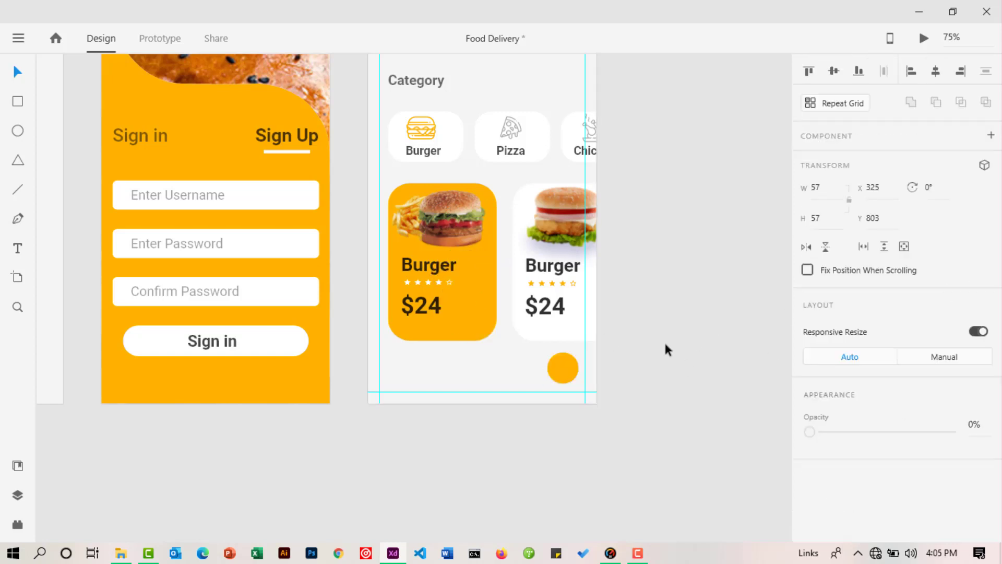
# Import the Union 1 shopping bag icon from the Food Delivery folder and place it on the orange circle at X 344, Y 816.
pyautogui.click(121, 552)
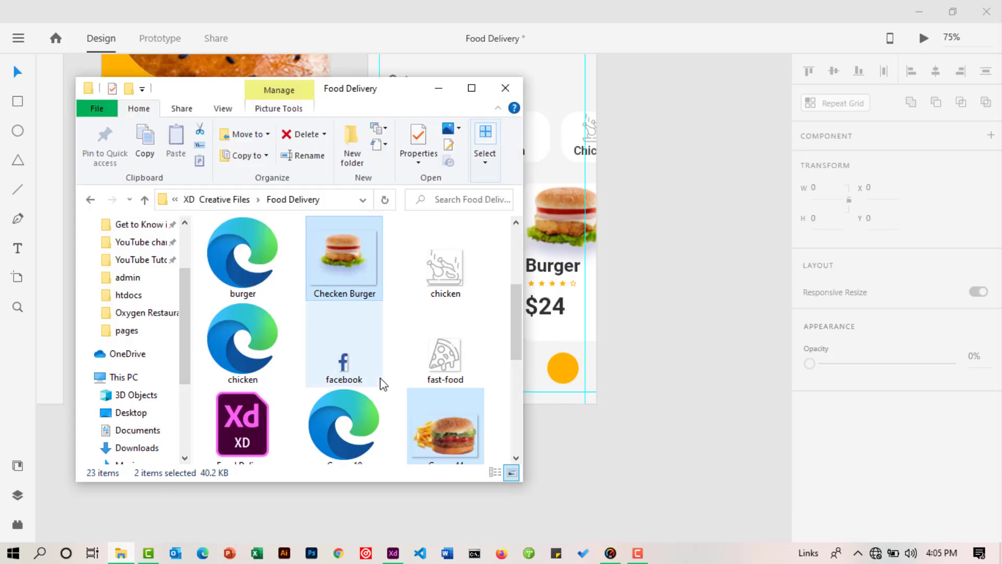
pyautogui.scroll(-5, 500, 342)
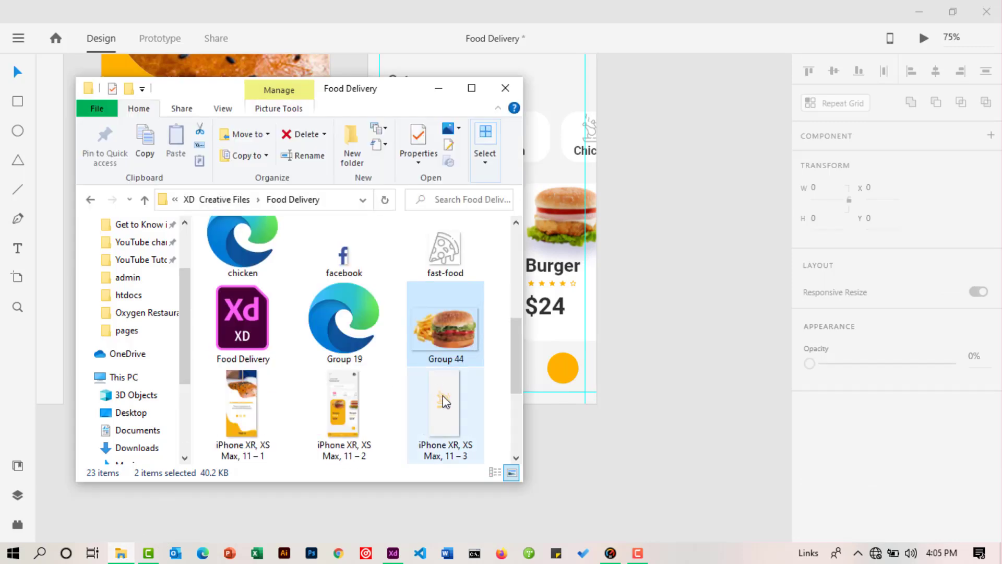
pyautogui.click(276, 439)
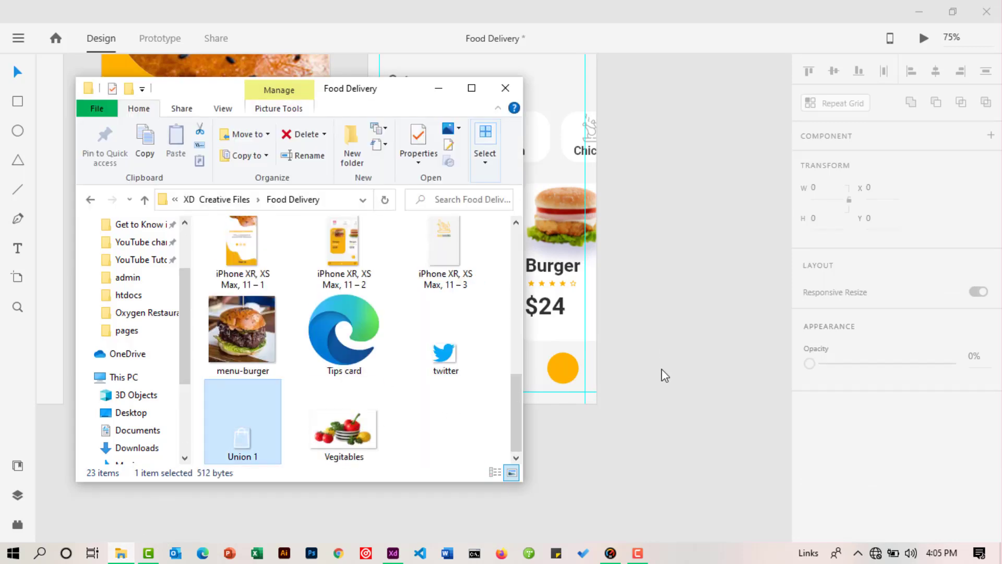
pyautogui.moveTo(632, 384); pyautogui.dragTo(564, 369)
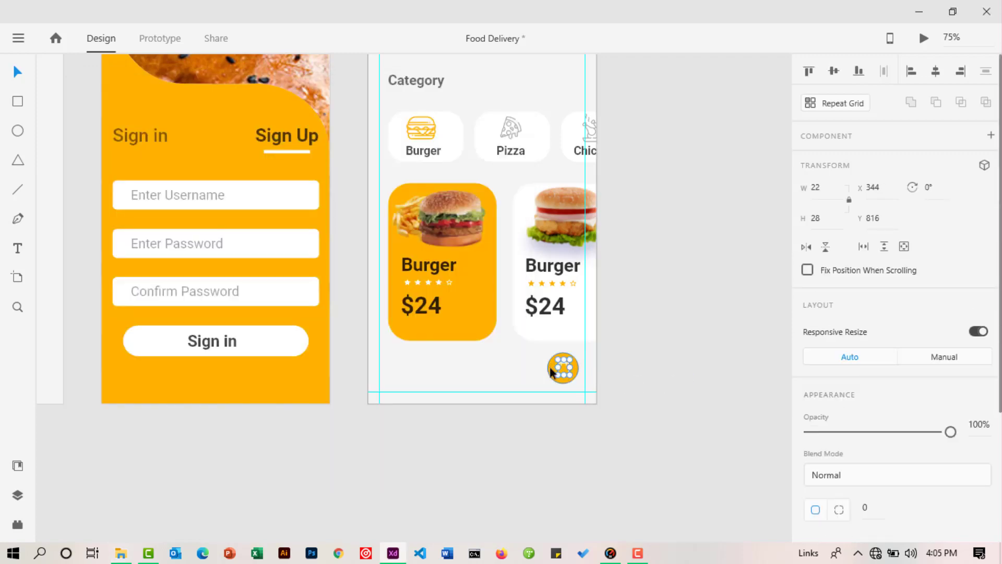
# Add a shadow to the orange circle behind the shopping bag icon.
pyautogui.click(555, 371)
pyautogui.scroll(-3, 898, 468)
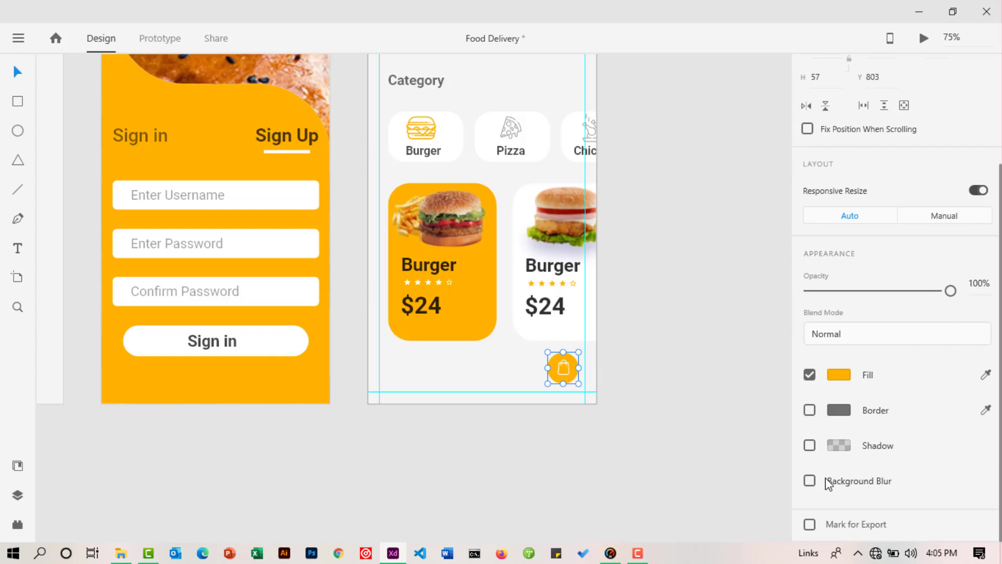
pyautogui.click(809, 445)
pyautogui.click(754, 421)
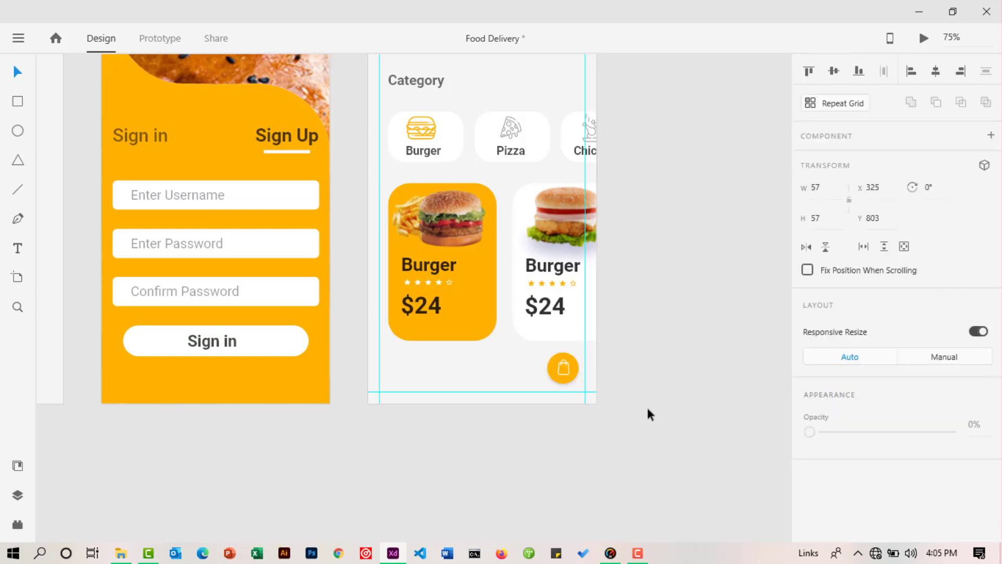
# Preview the Food screen to check the scrolling cards and the shopping bag button, and close the preview.
pyautogui.scroll(5, 656, 313)
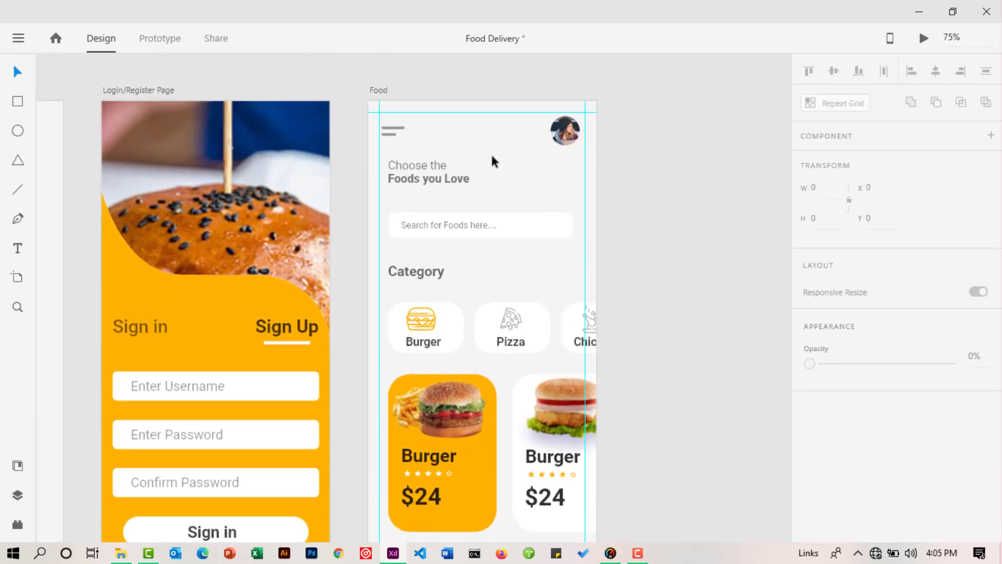
pyautogui.click(924, 39)
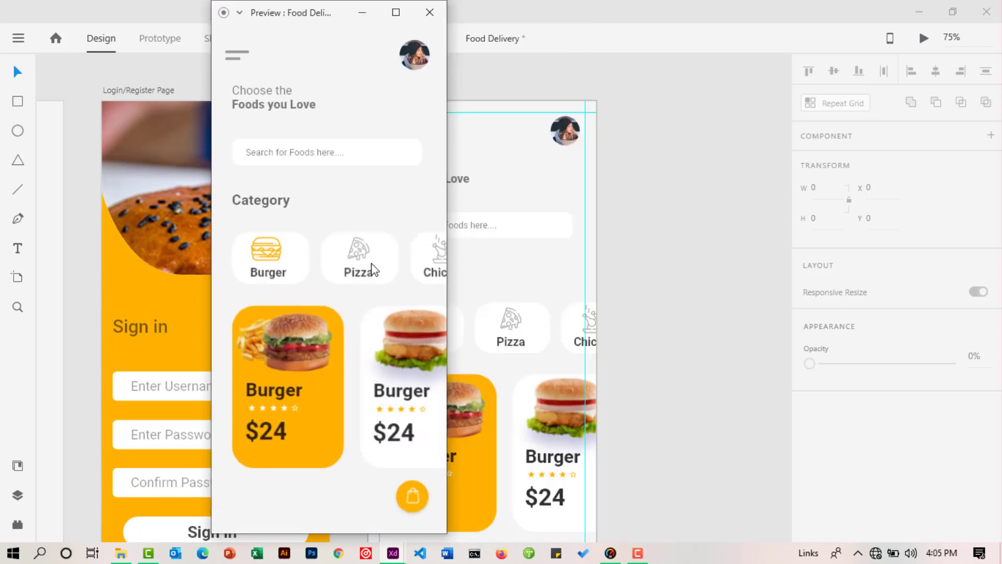
pyautogui.moveTo(374, 270); pyautogui.dragTo(366, 372)
pyautogui.click(427, 13)
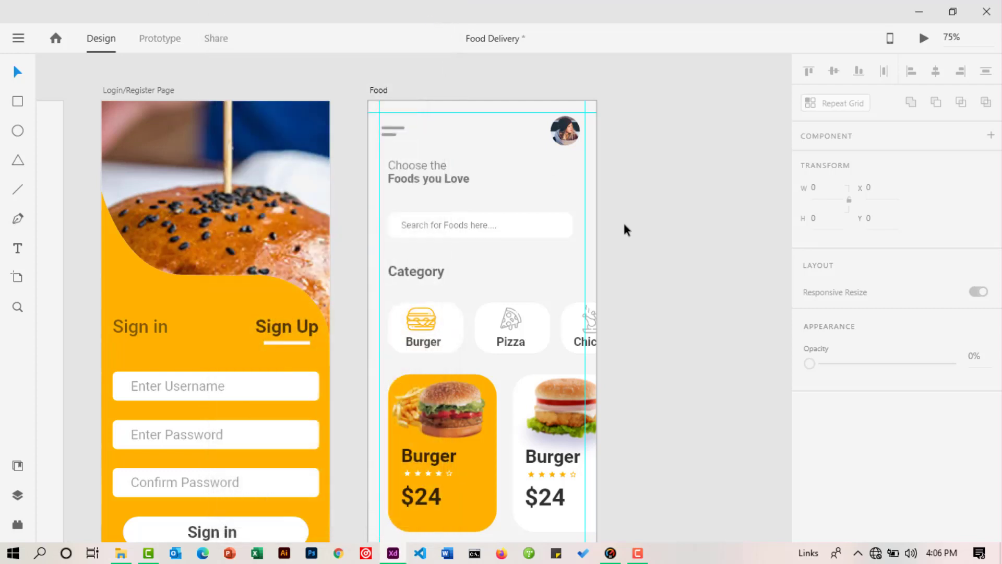
# Switch the main component on the Login/Register Page artboard to its Default State.
pyautogui.scroll(-2, 266, 376)
pyautogui.scroll(5, 262, 364)
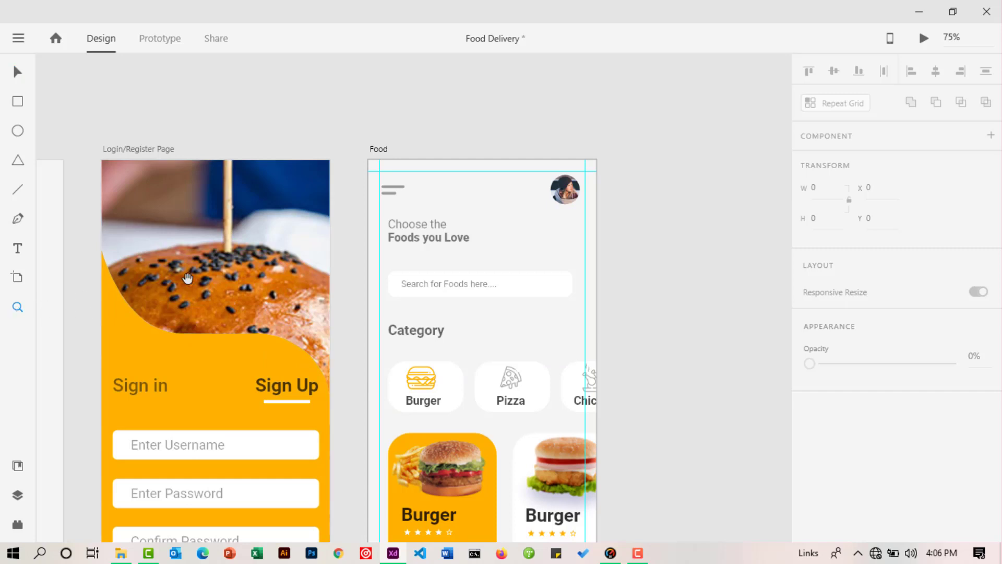
pyautogui.moveTo(188, 278); pyautogui.dragTo(373, 200)
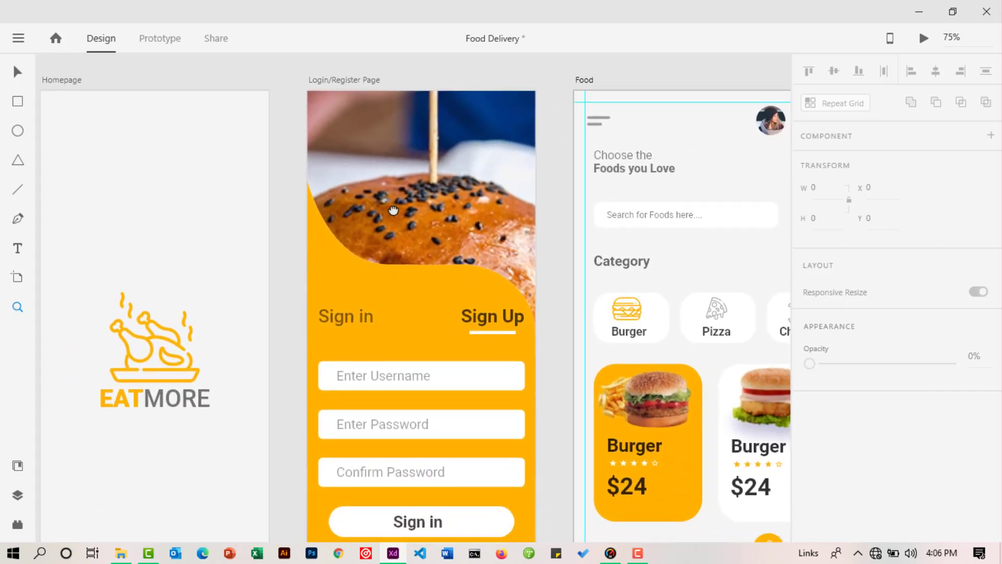
pyautogui.click(18, 73)
pyautogui.click(396, 283)
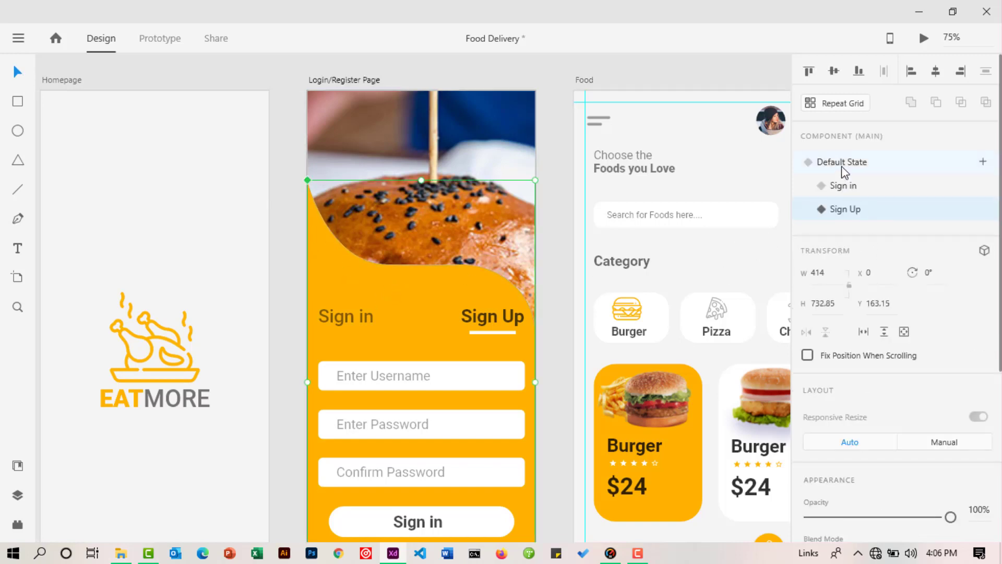
pyautogui.click(841, 166)
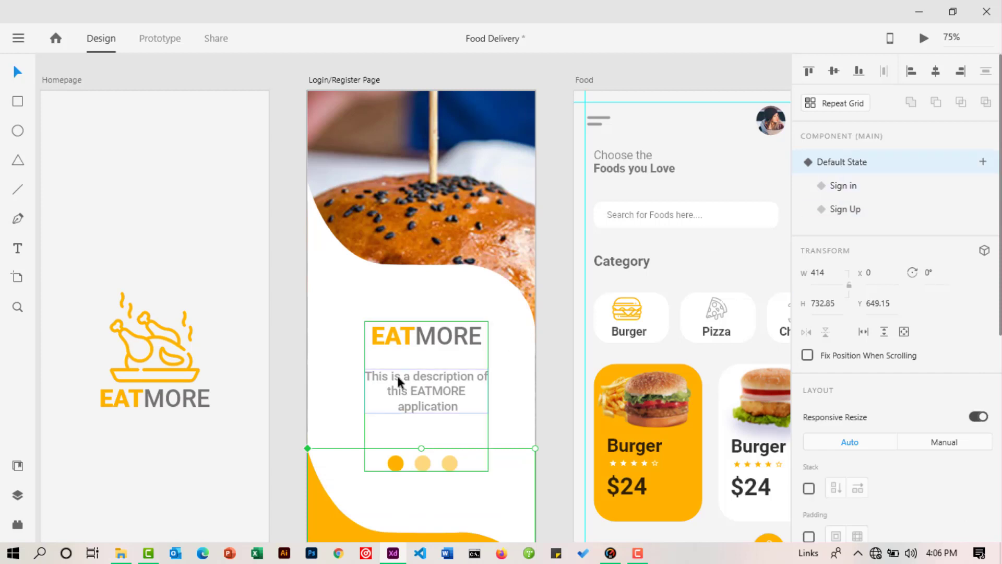
# Add a tap interaction to the Sign in label in the component's Default State on the Login/Register Page artboard.
pyautogui.scroll(-4, 399, 379)
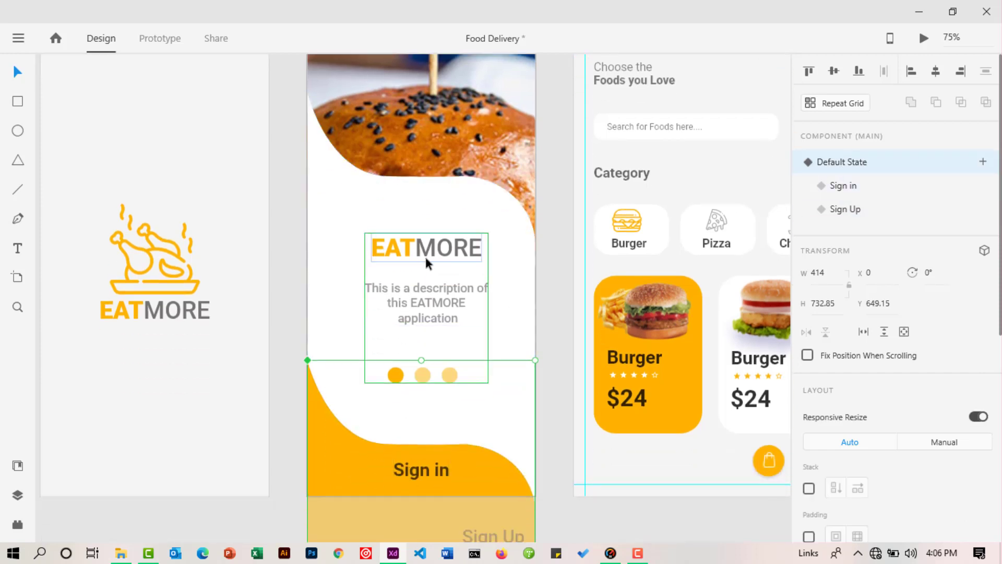
pyautogui.click(152, 45)
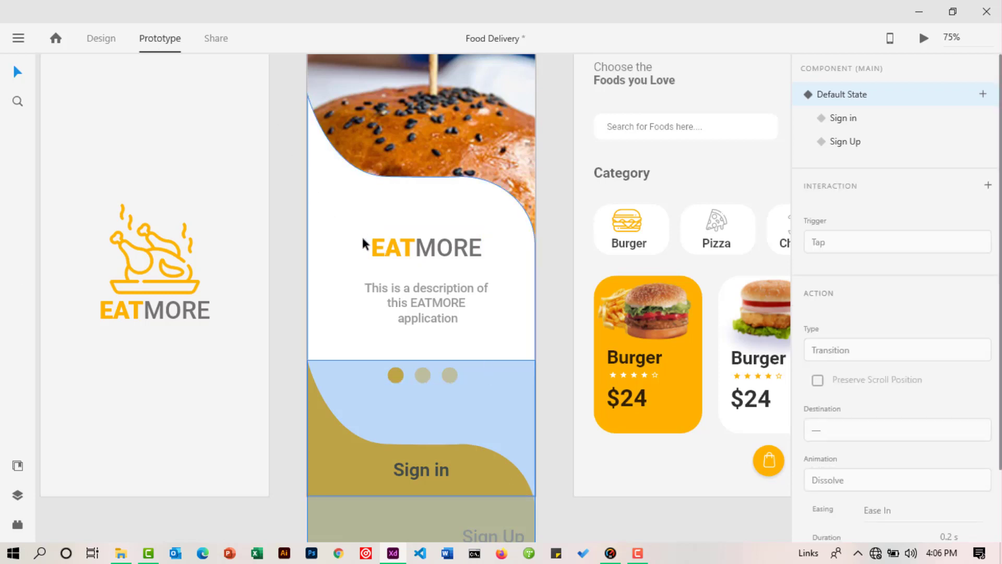
pyautogui.doubleClick(419, 471)
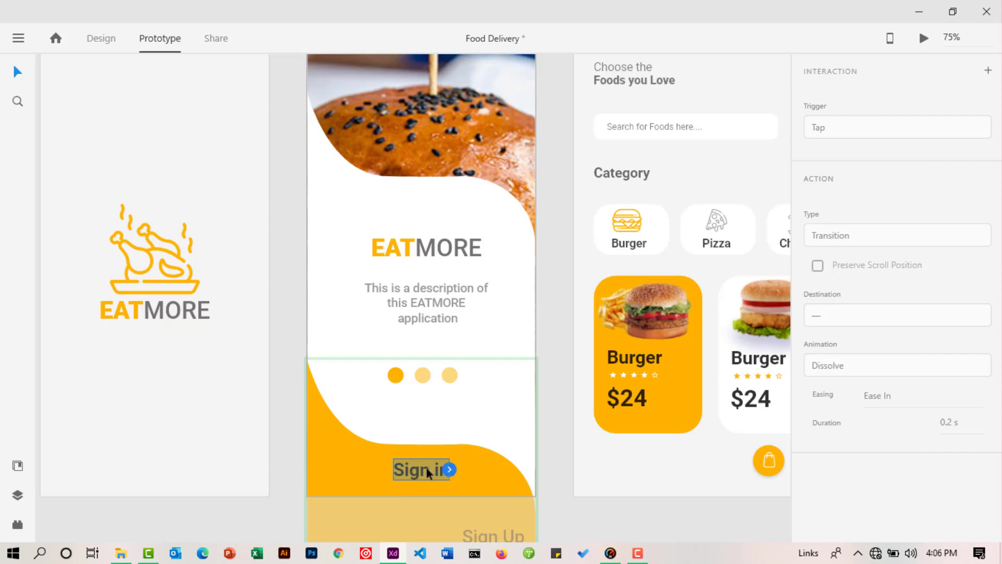
pyautogui.scroll(-4, 456, 459)
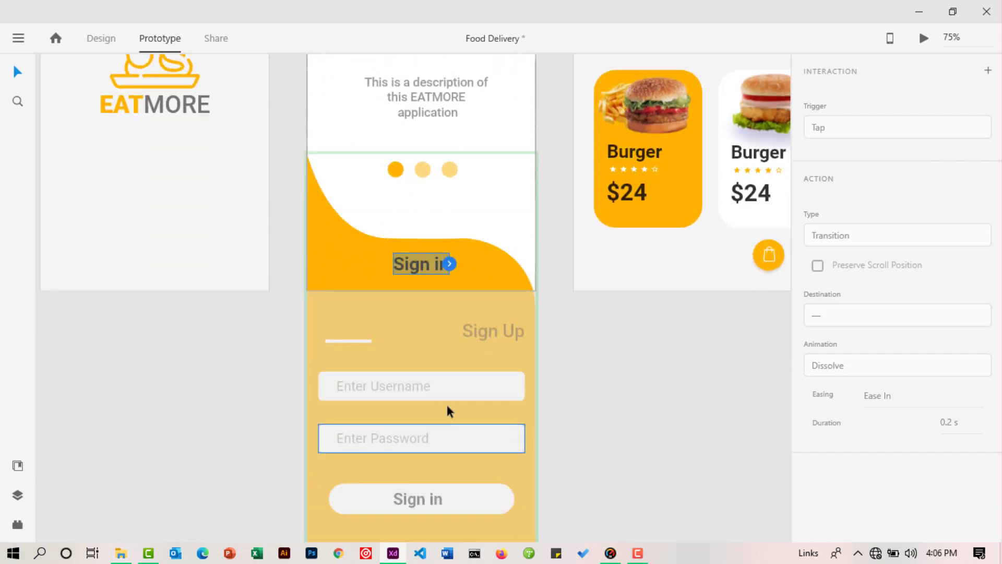
pyautogui.scroll(1, 424, 433)
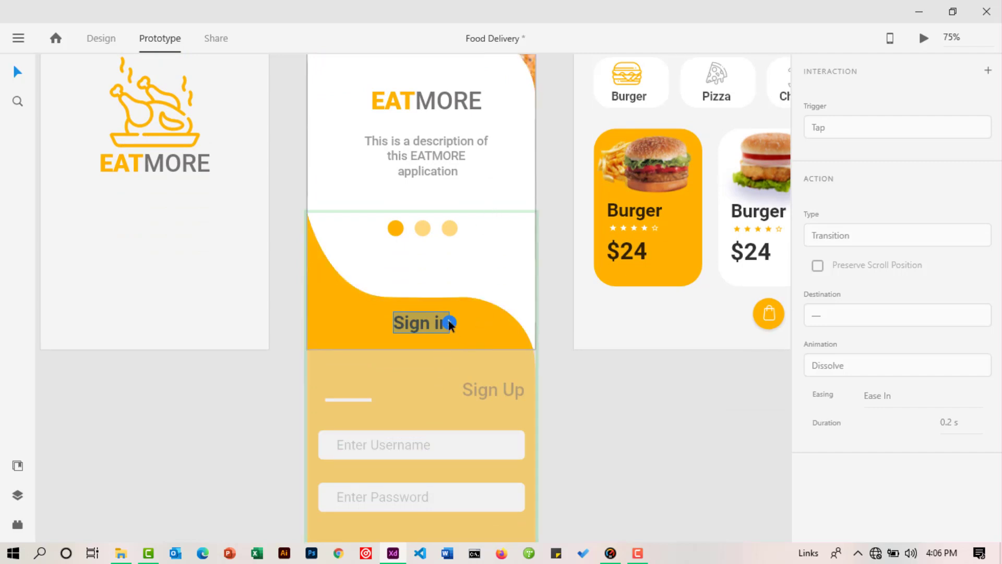
pyautogui.moveTo(449, 322); pyautogui.dragTo(493, 293)
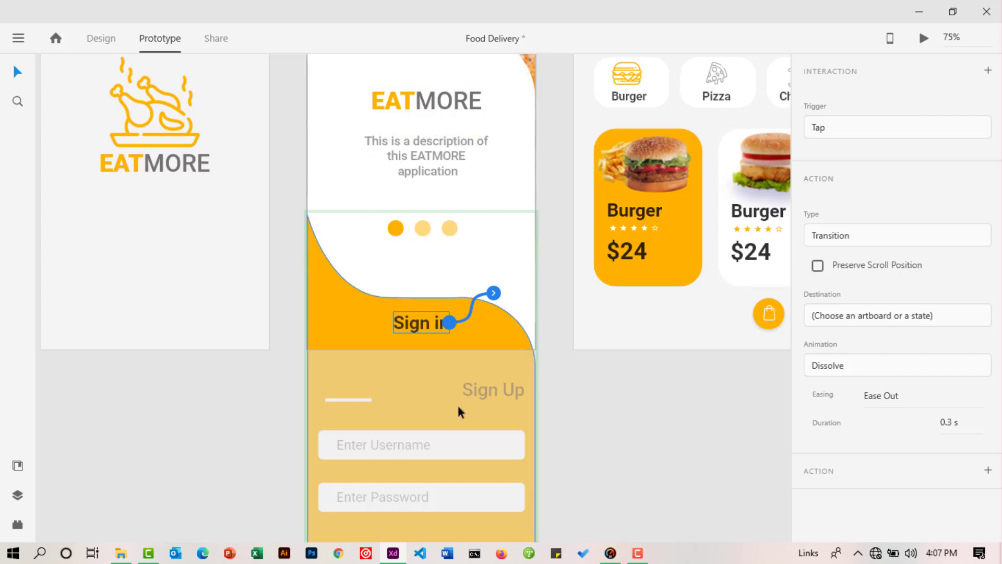
# Set the Sign in label's interaction to Auto-Animate with the Sign in state as its destination.
pyautogui.scroll(-3, 430, 448)
pyautogui.scroll(1, 426, 450)
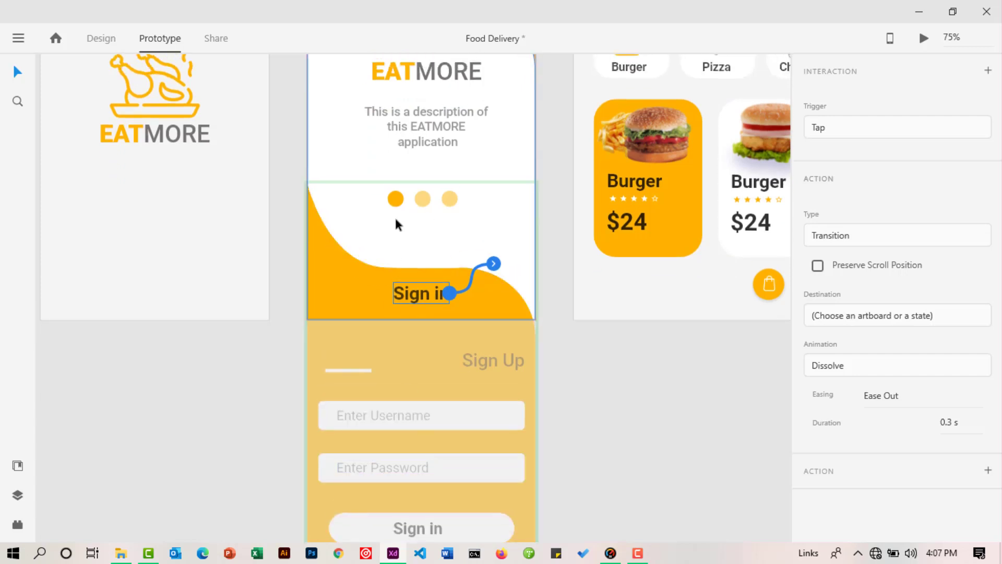
pyautogui.scroll(1, 413, 298)
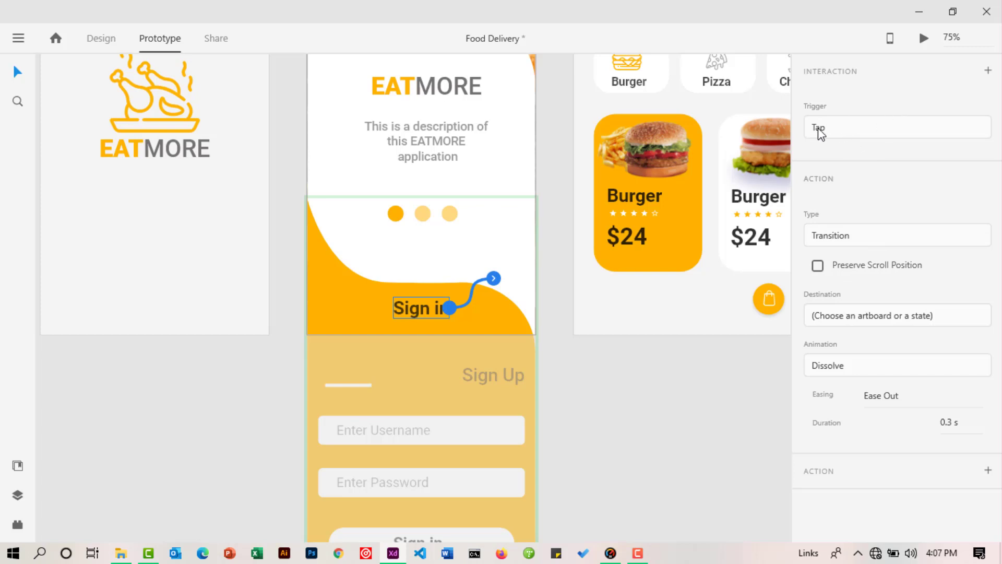
pyautogui.click(846, 245)
pyautogui.click(840, 237)
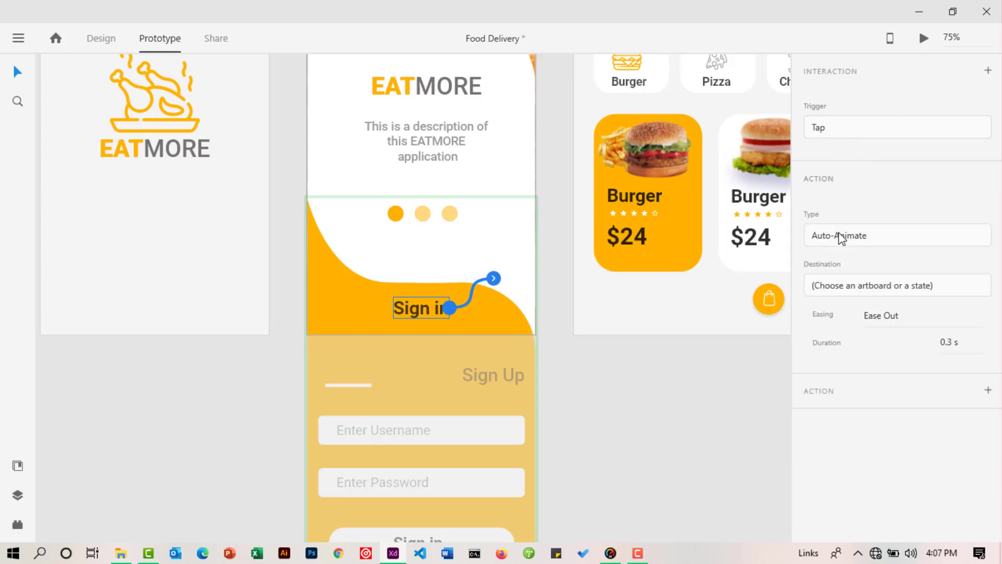
pyautogui.click(821, 287)
pyautogui.click(825, 326)
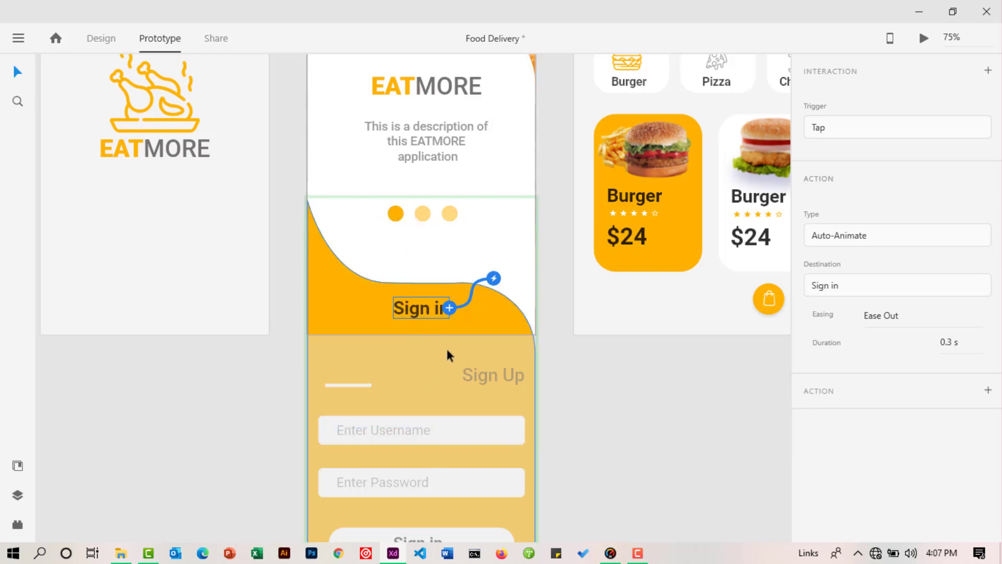
# Set the Sign in label's animation to Ease In-Out easing with a duration of 0.6 s.
pyautogui.scroll(5, 448, 354)
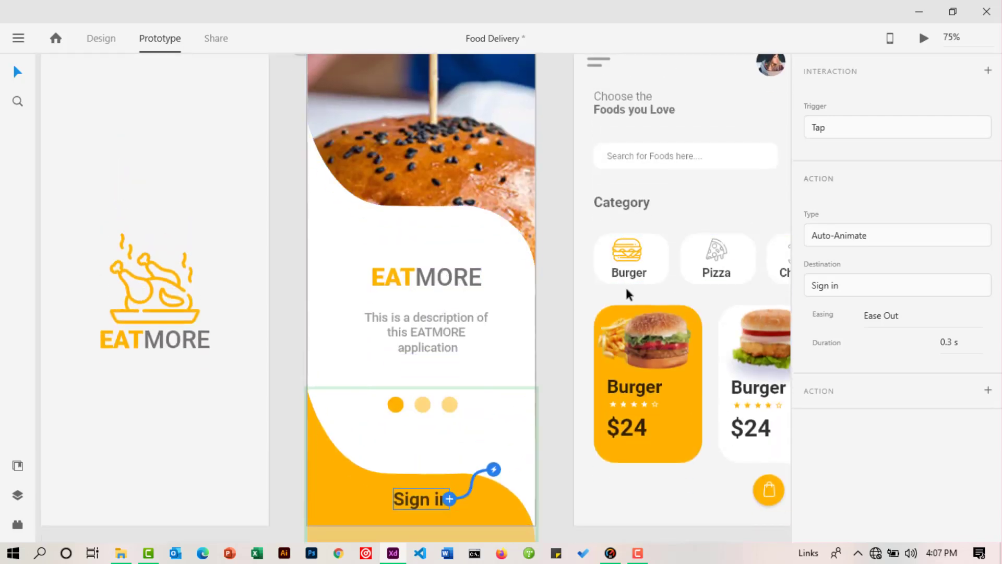
pyautogui.scroll(-1, 410, 345)
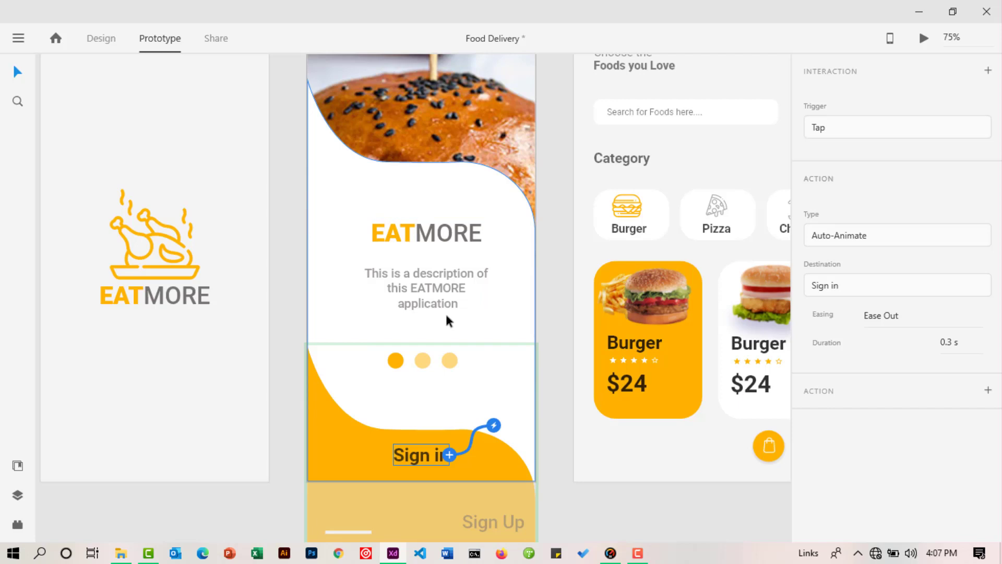
pyautogui.scroll(-1, 445, 321)
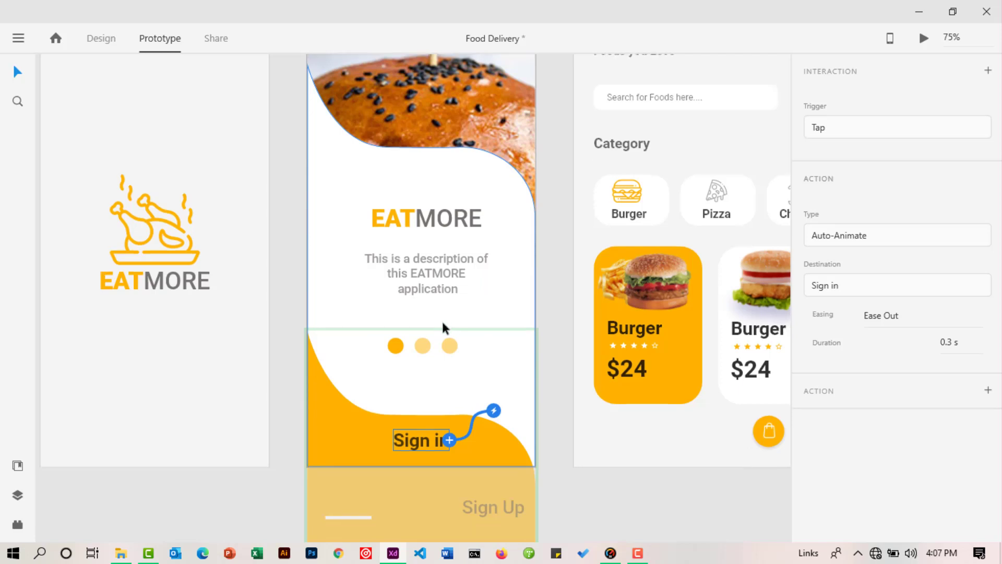
pyautogui.scroll(-1, 387, 345)
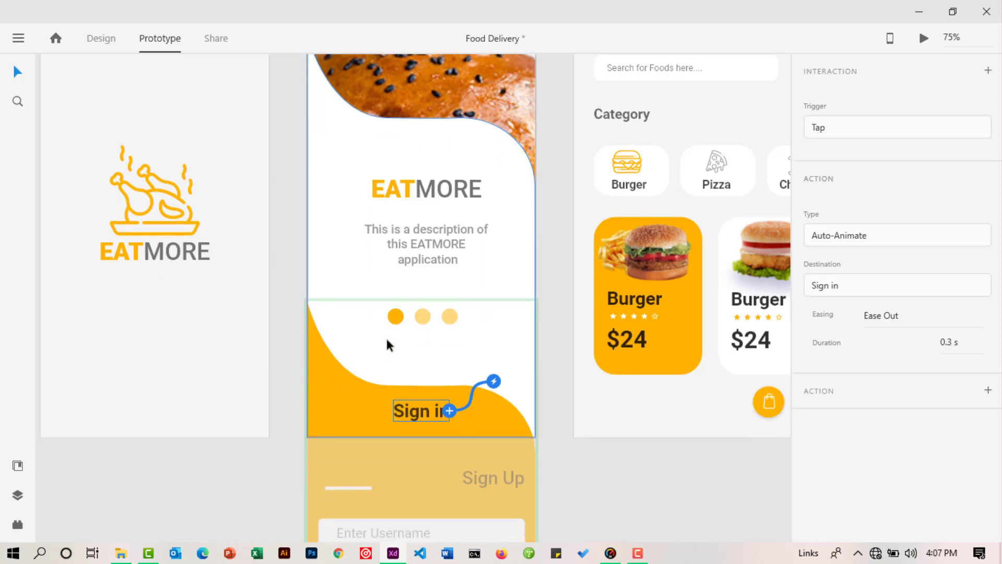
pyautogui.click(904, 315)
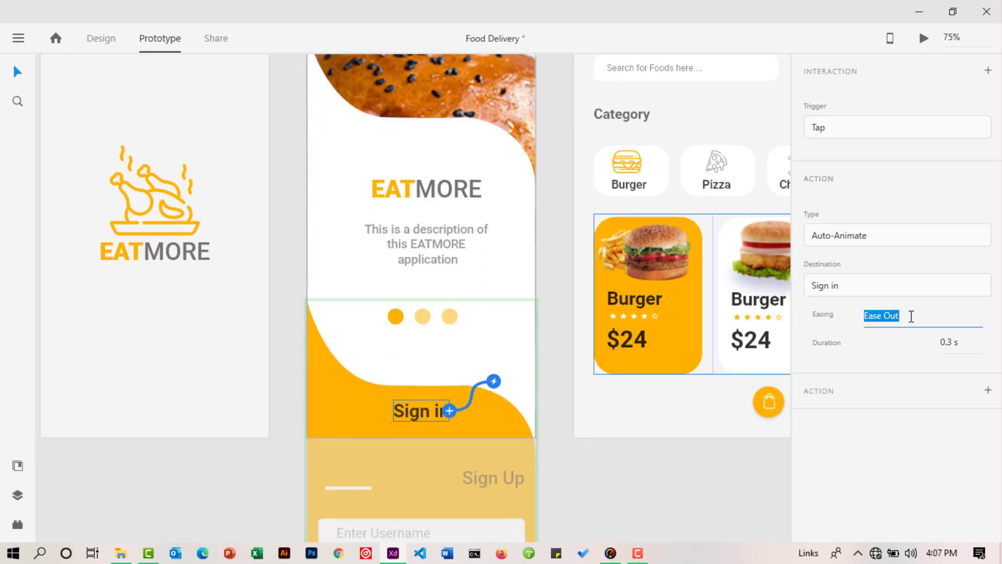
pyautogui.click(911, 316)
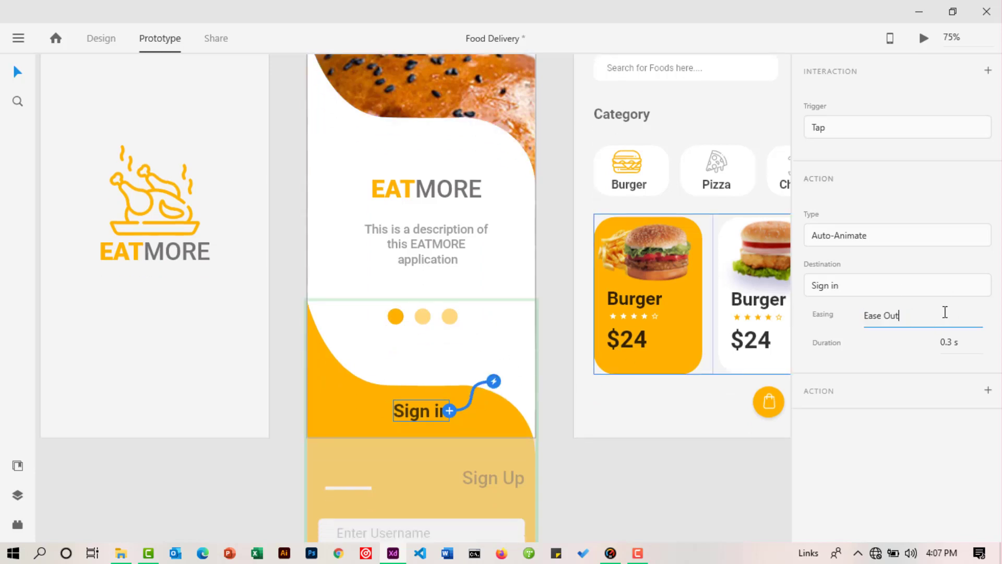
pyautogui.click(971, 320)
pyautogui.click(905, 376)
pyautogui.click(958, 344)
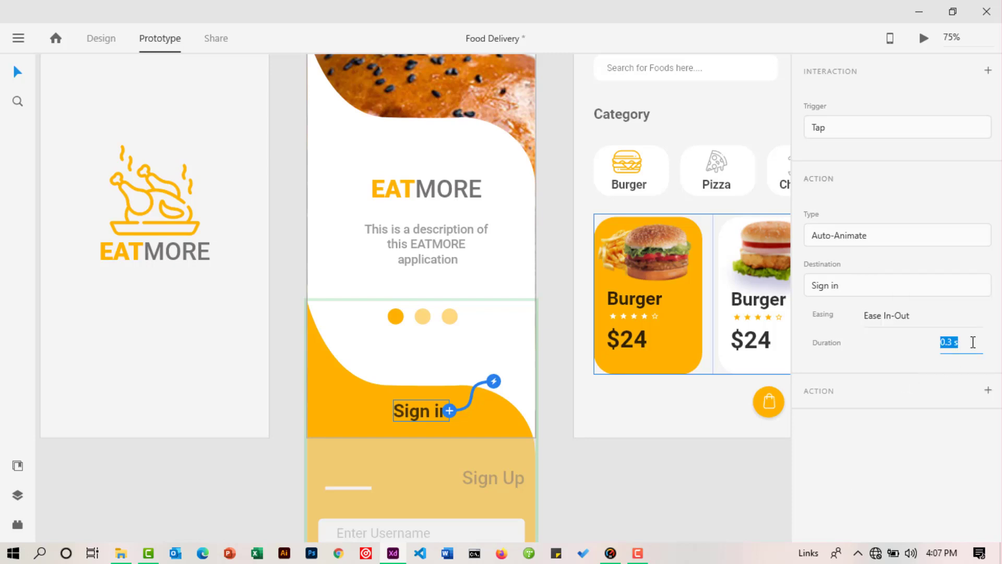
pyautogui.click(975, 342)
pyautogui.click(974, 344)
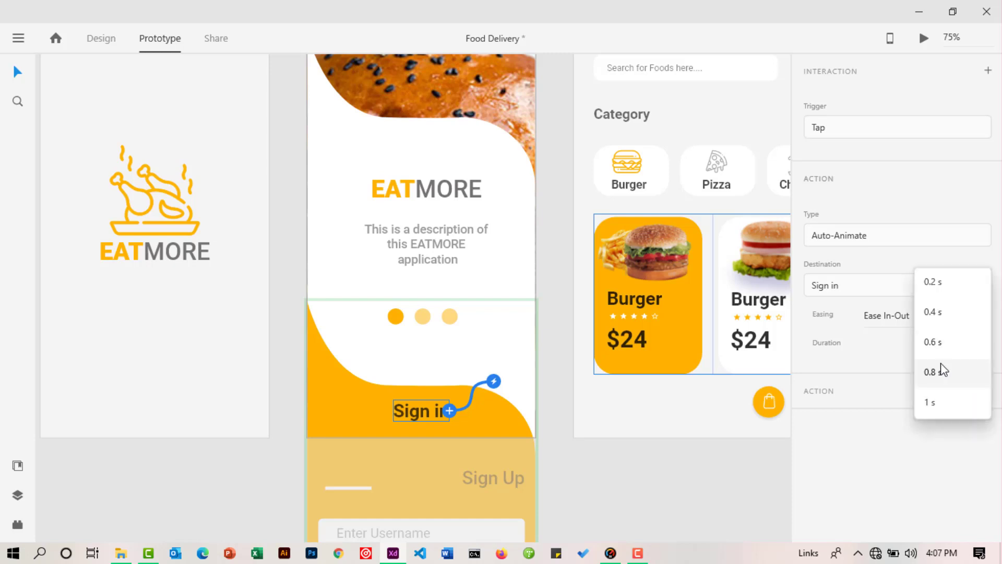
pyautogui.click(934, 343)
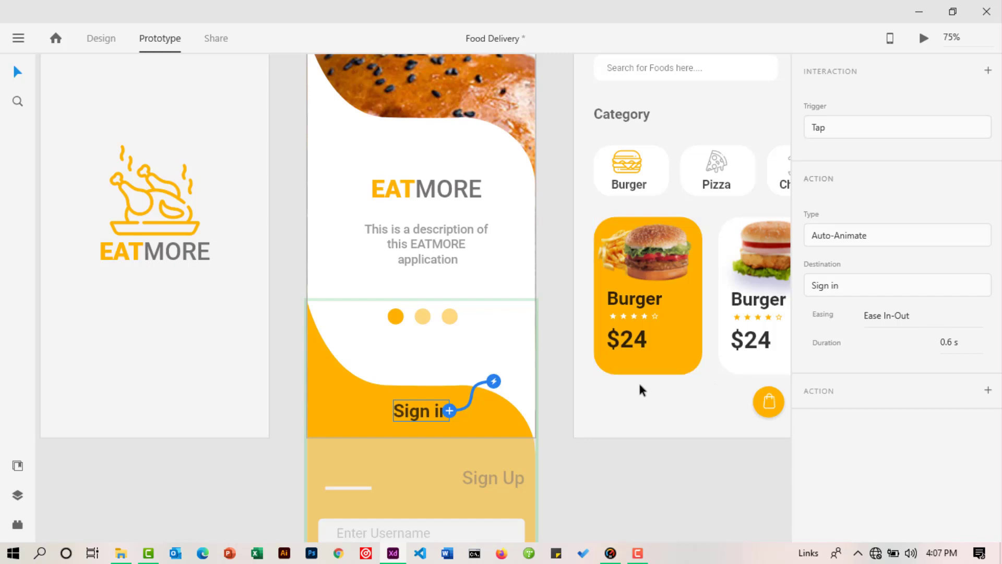
pyautogui.click(556, 341)
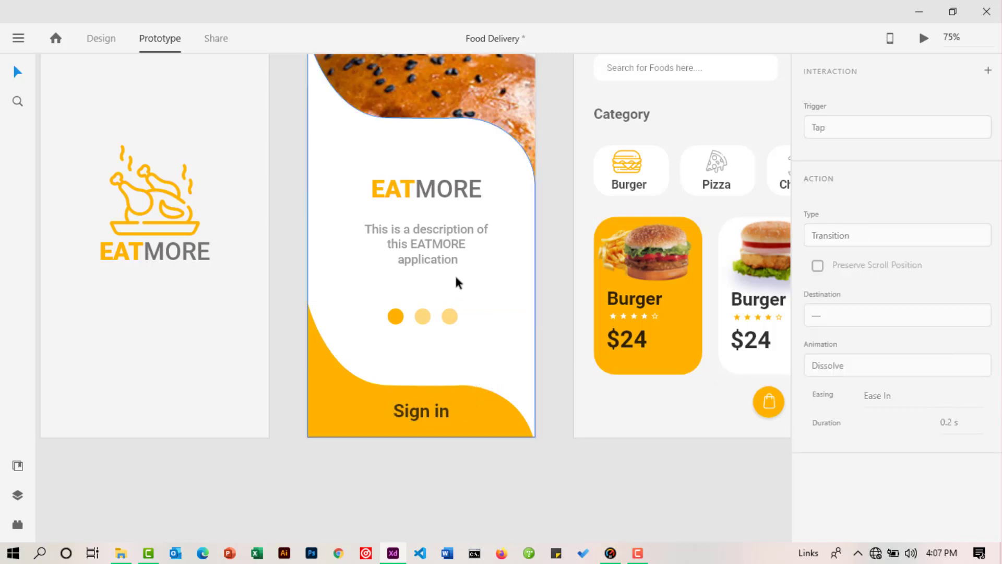
# Return to design mode and switch the Login/Register Page component to its Sign in state.
pyautogui.click(106, 39)
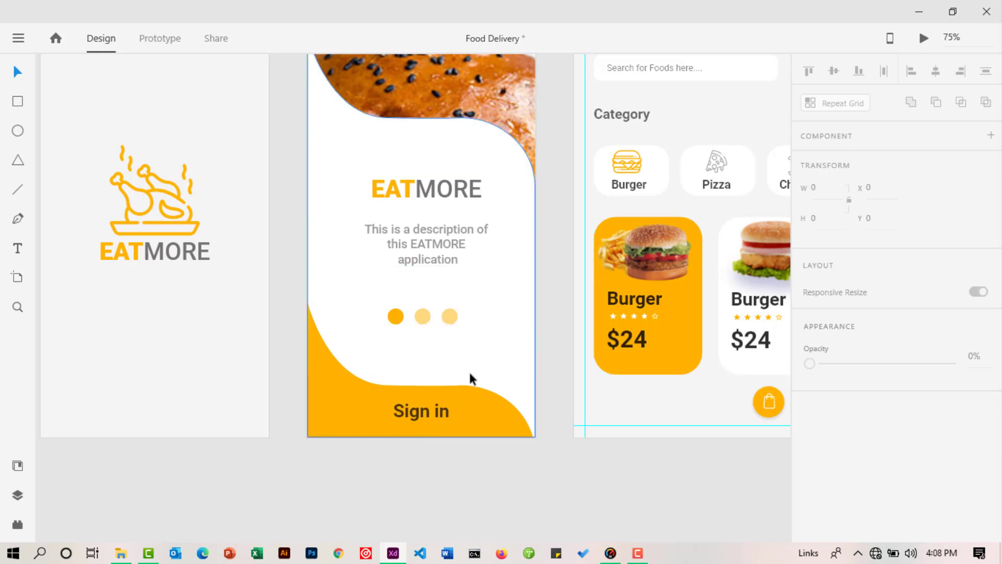
pyautogui.click(473, 399)
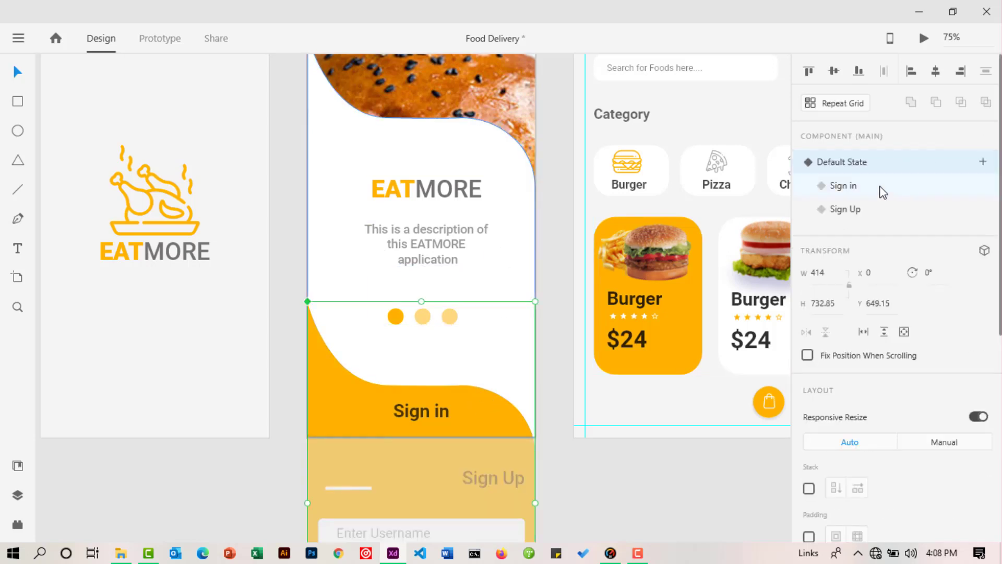
pyautogui.click(843, 187)
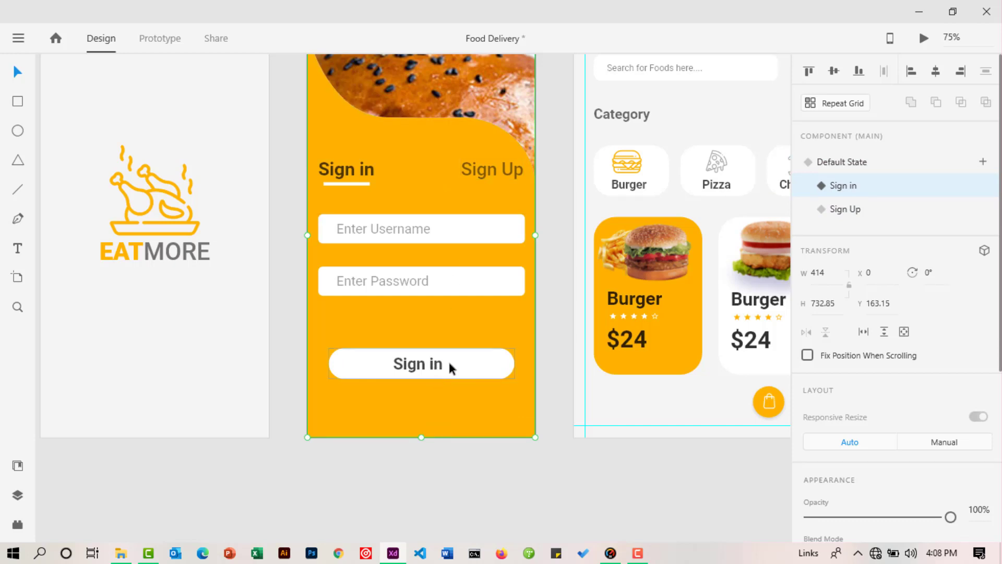
pyautogui.scroll(5, 644, 259)
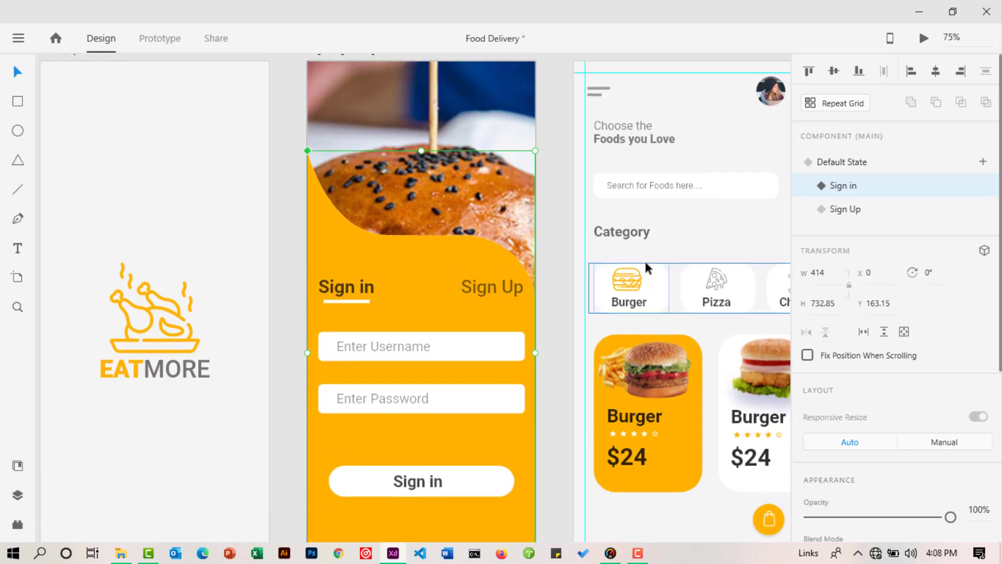
pyautogui.scroll(-4, 641, 252)
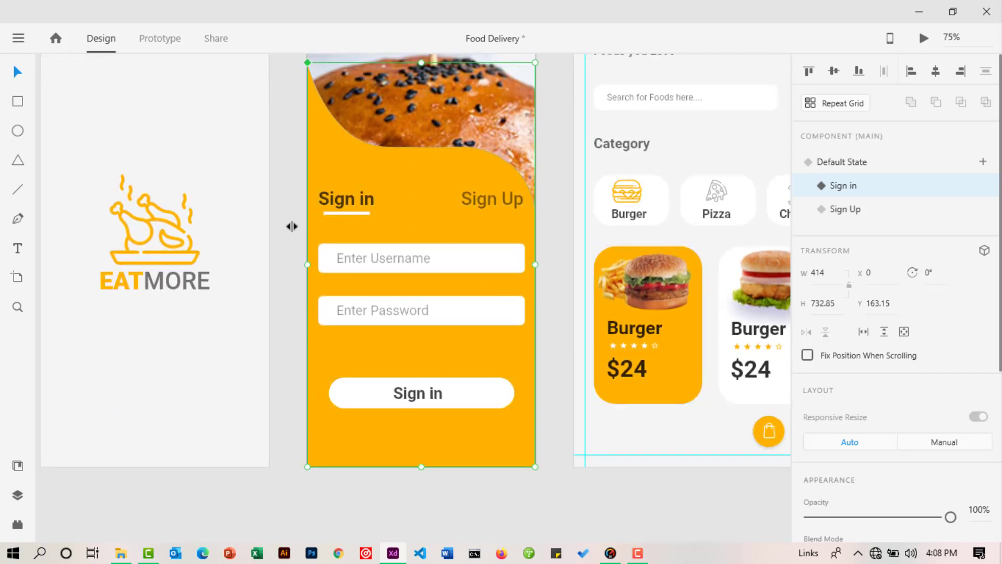
# Link the white Sign in button to the Food artboard in prototype mode, using a Transition action.
pyautogui.click(162, 44)
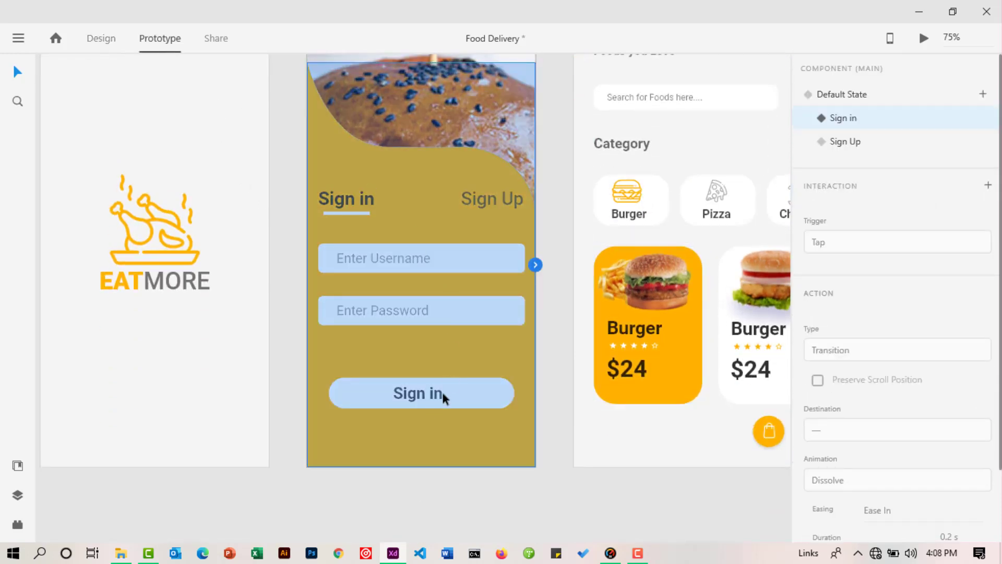
pyautogui.click(475, 397)
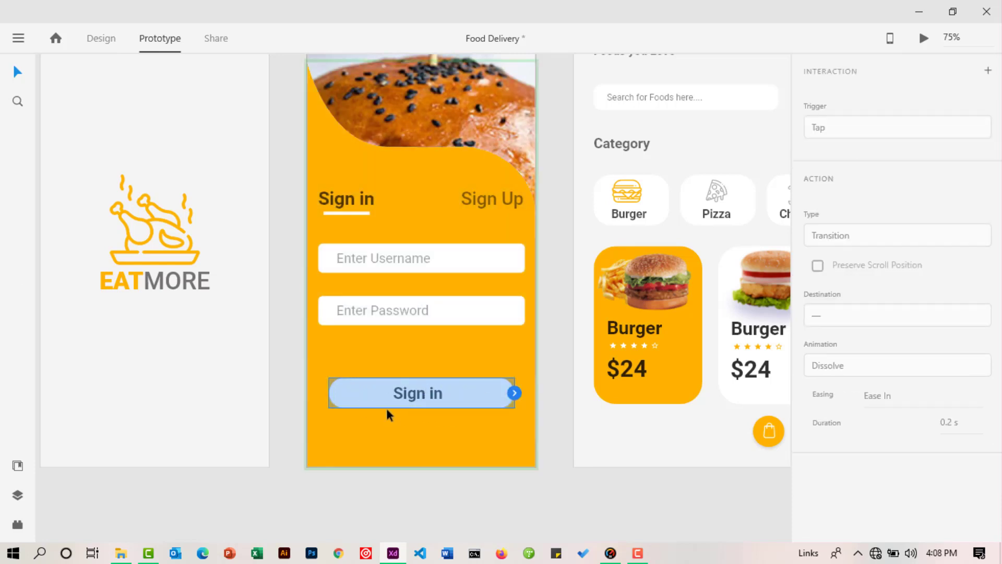
pyautogui.moveTo(513, 392); pyautogui.dragTo(671, 234)
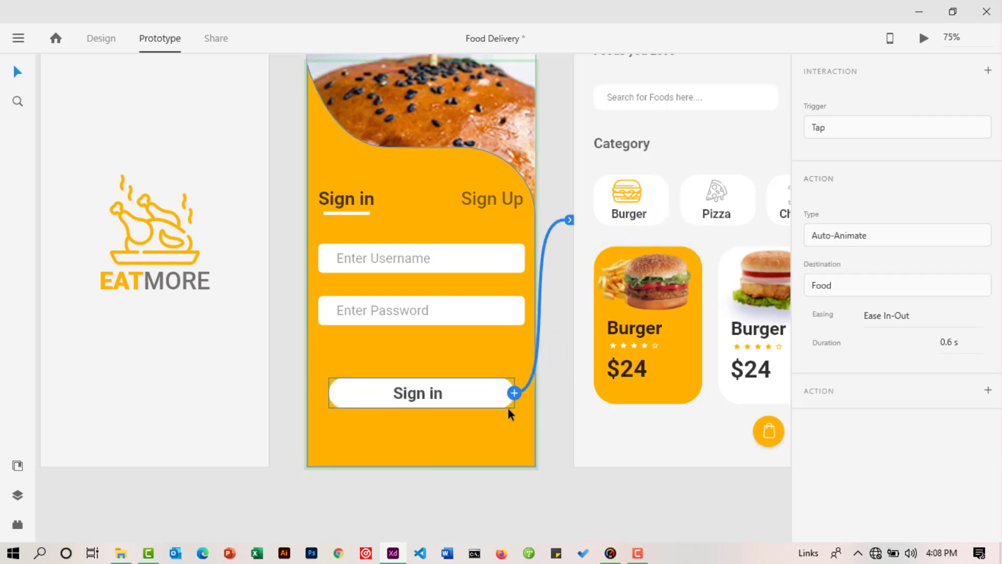
pyautogui.click(871, 243)
pyautogui.click(839, 208)
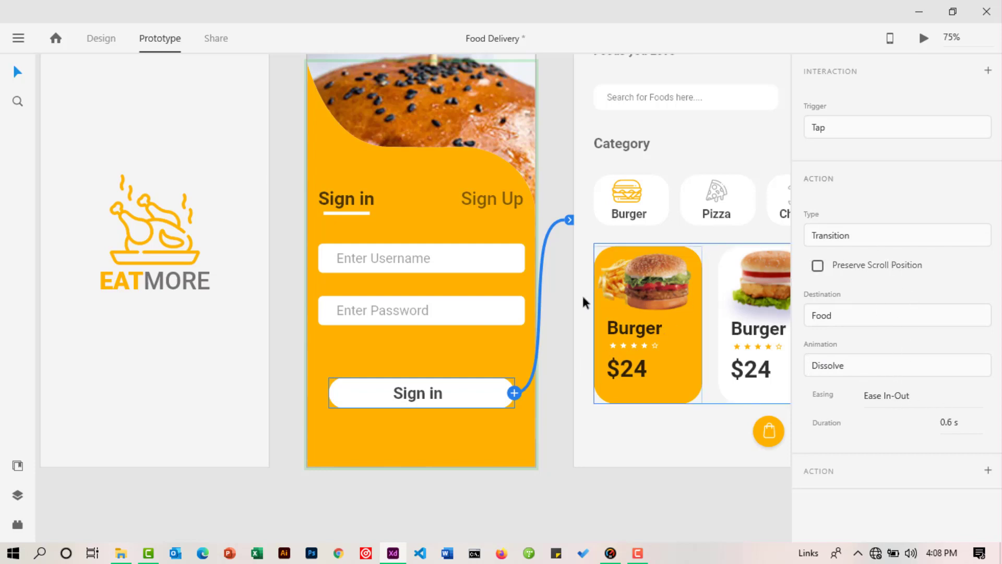
pyautogui.click(483, 494)
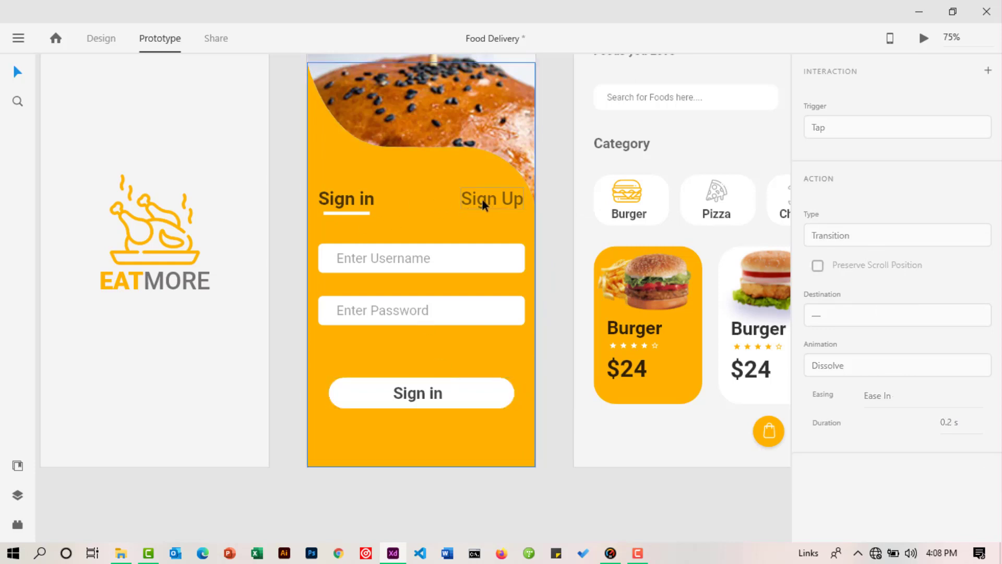
# Return to design mode and switch the Login/Register Page component to its Sign Up state.
pyautogui.click(94, 41)
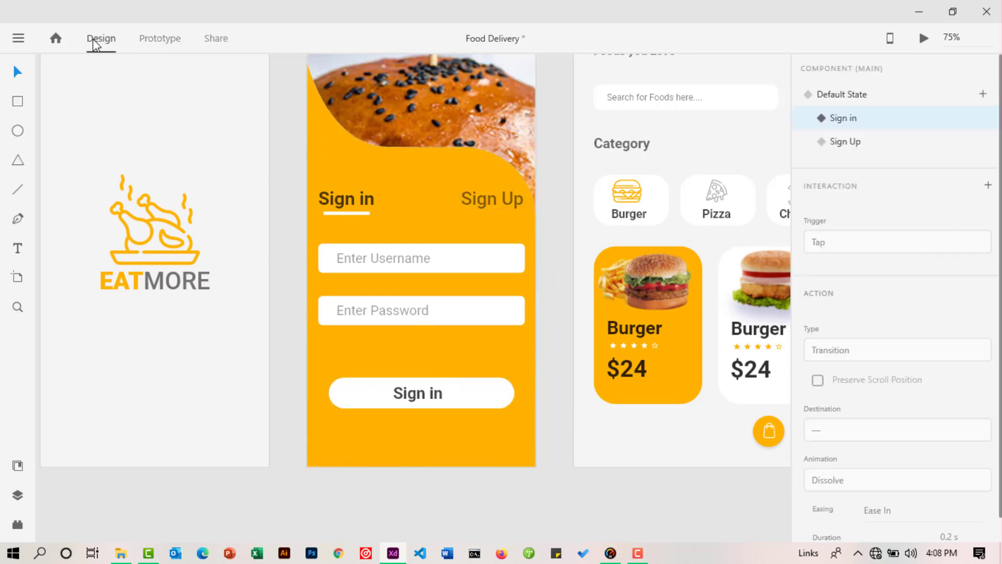
pyautogui.click(492, 202)
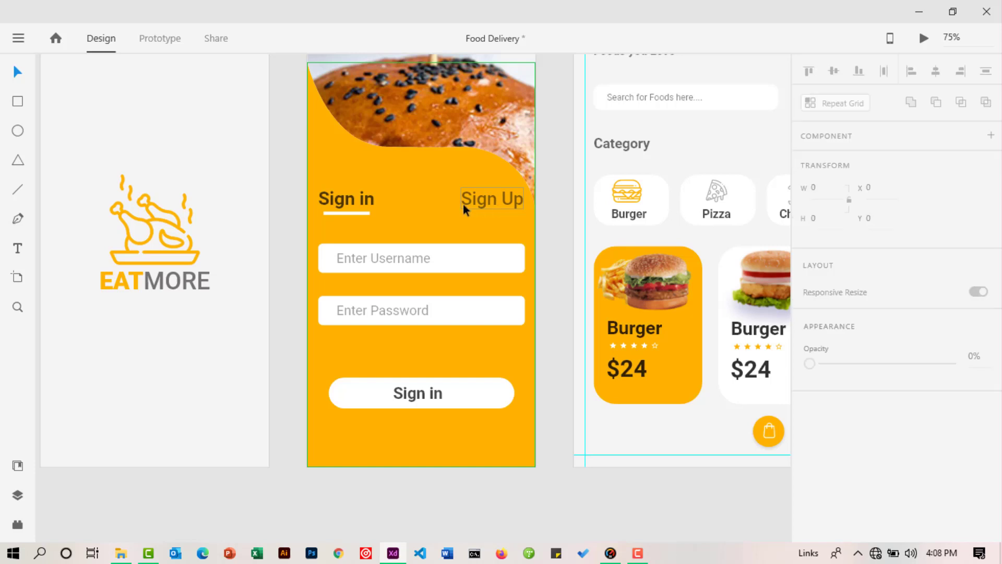
pyautogui.click(436, 186)
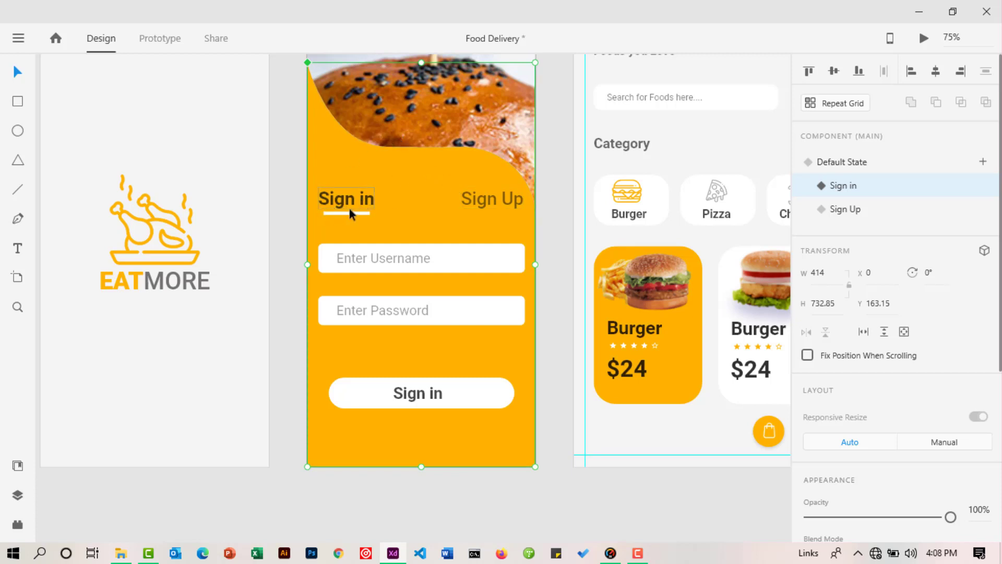
pyautogui.click(832, 213)
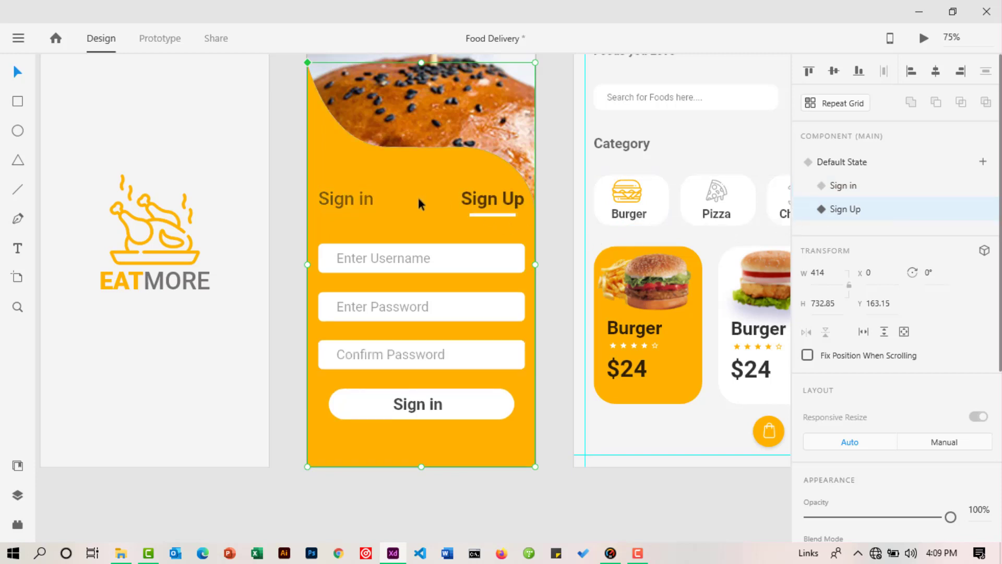
# In prototype mode, link the Sign Up state's Sign in label to the Sign in state with an Auto-Animate action.
pyautogui.click(156, 39)
pyautogui.click(356, 200)
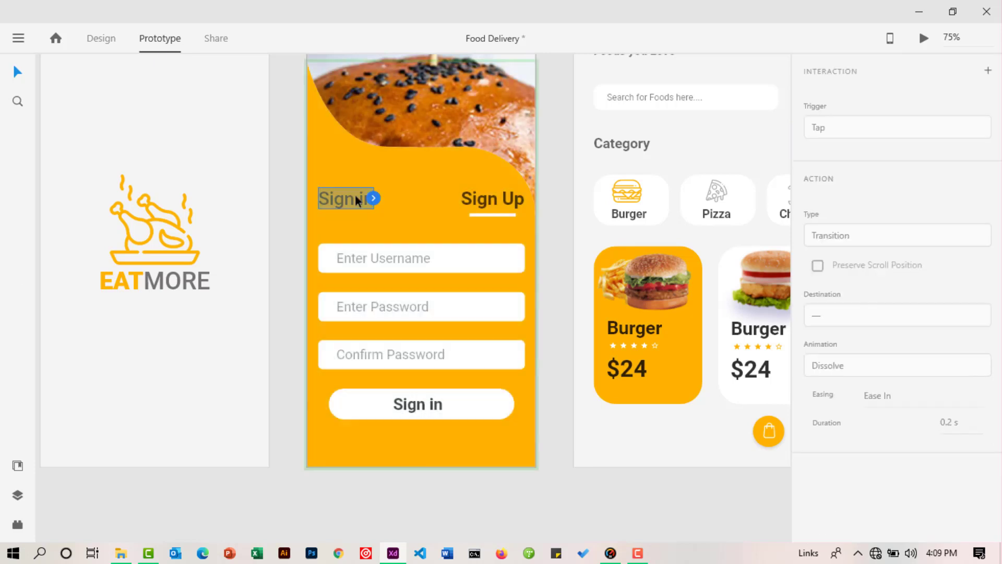
pyautogui.click(374, 197)
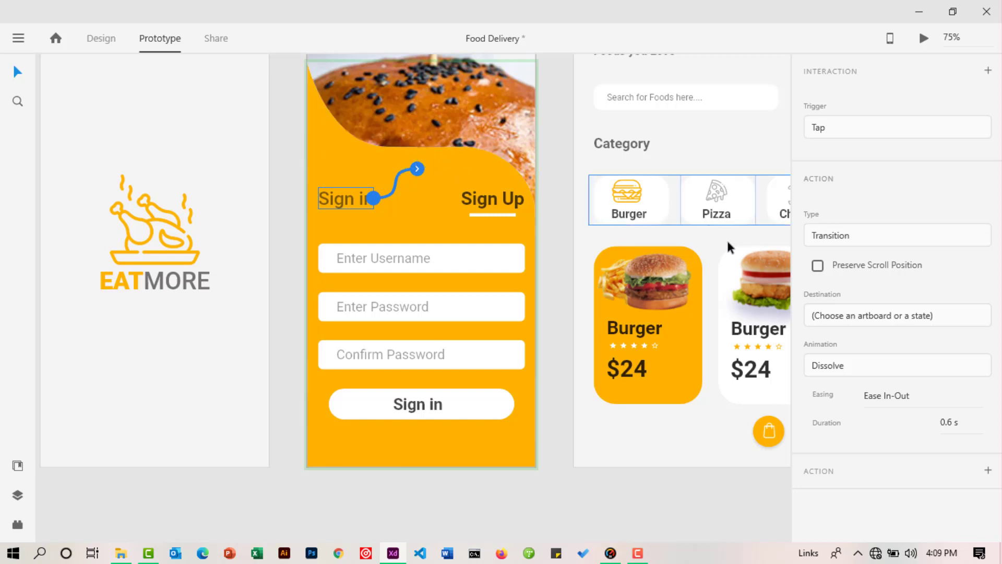
pyautogui.click(900, 317)
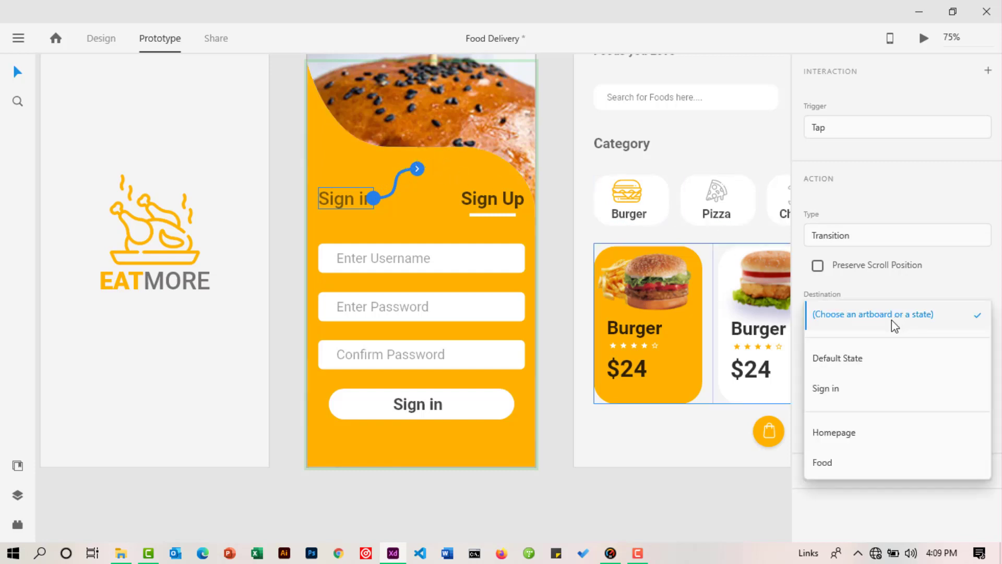
pyautogui.click(827, 388)
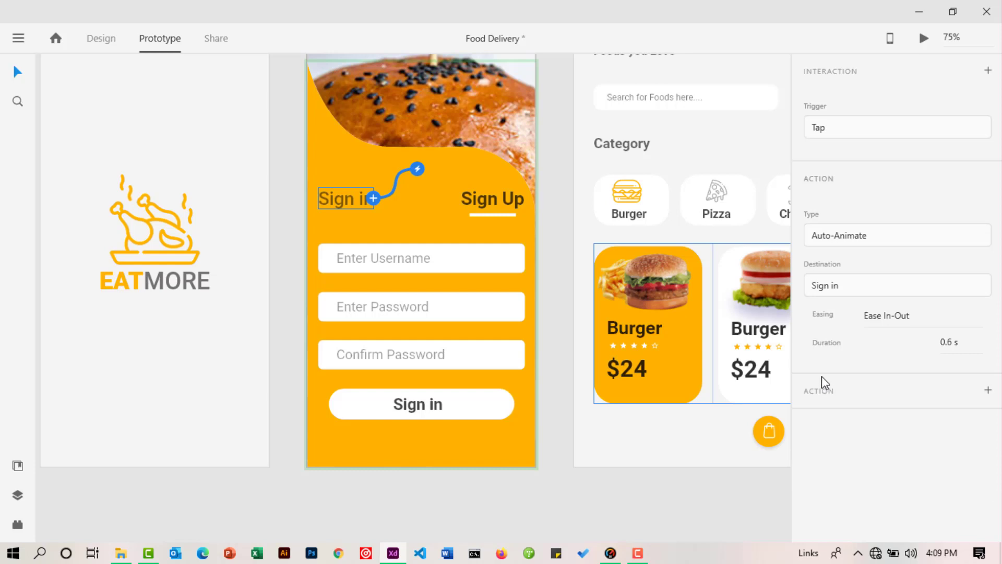
pyautogui.click(556, 473)
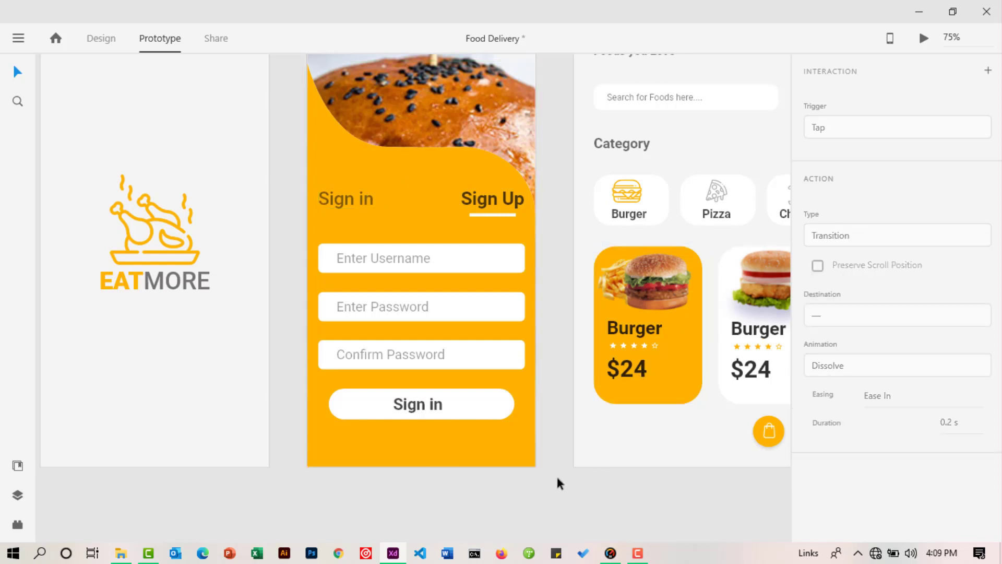
# Preview the prototype from the Login/Register Page, testing the Sign in label and the white Sign in button, and close the preview.
pyautogui.scroll(2, 434, 280)
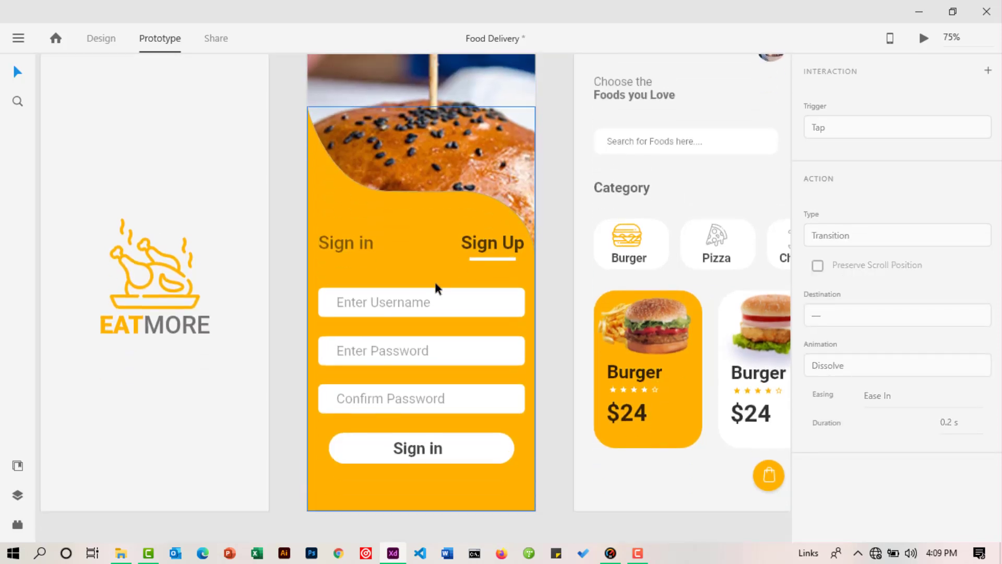
pyautogui.scroll(-2, 434, 281)
pyautogui.scroll(5, 425, 219)
pyautogui.click(411, 139)
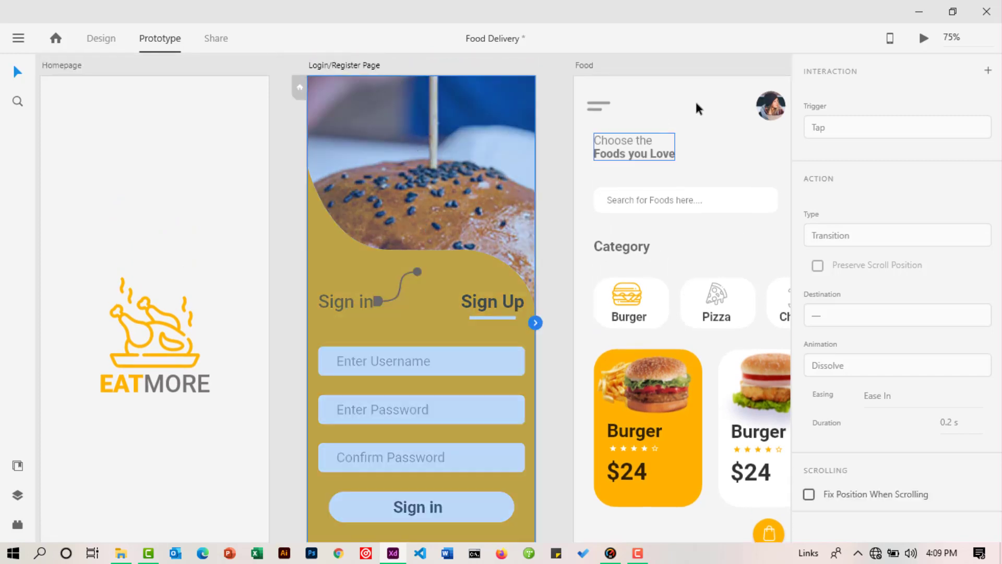
pyautogui.click(924, 40)
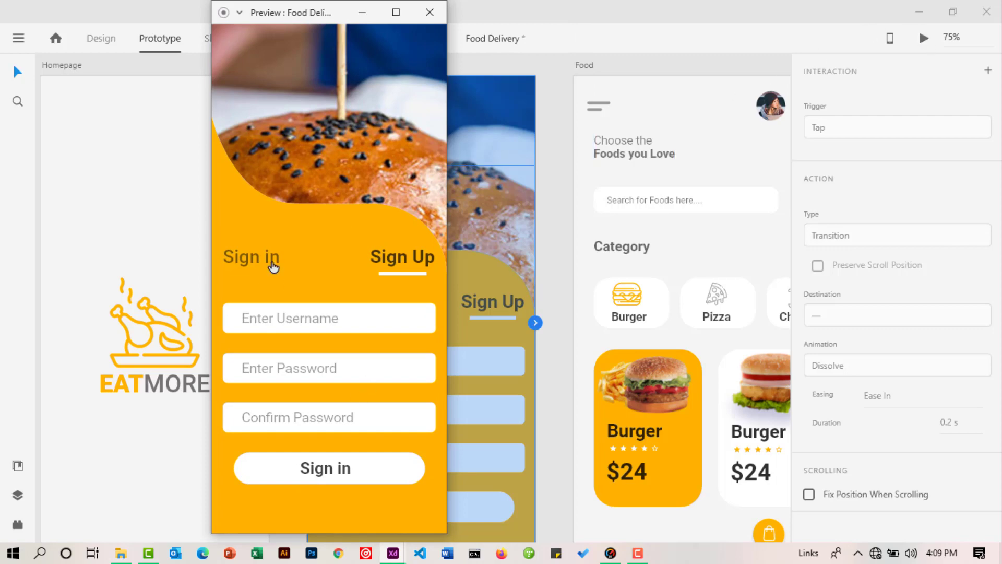
pyautogui.click(270, 262)
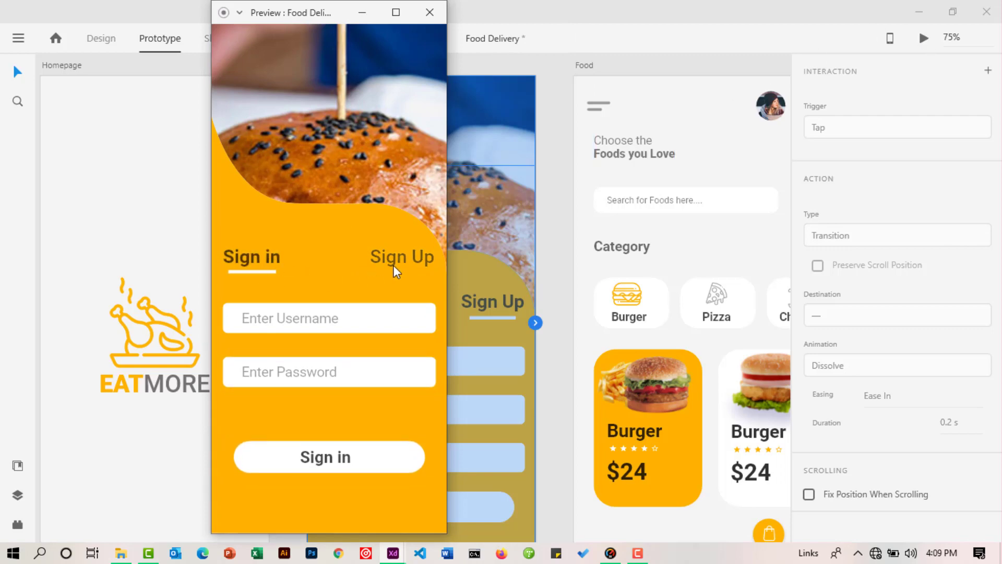
pyautogui.click(315, 457)
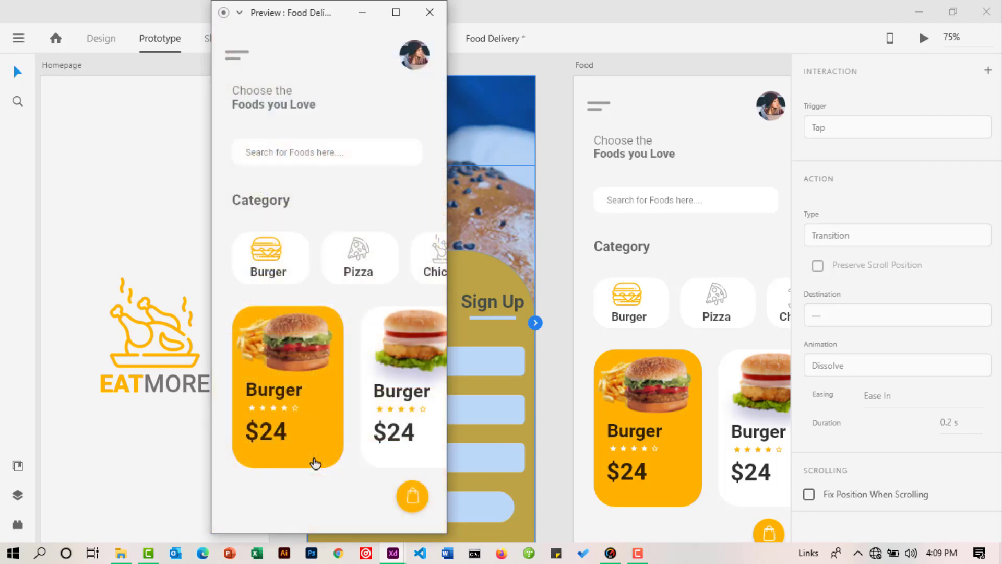
pyautogui.click(418, 11)
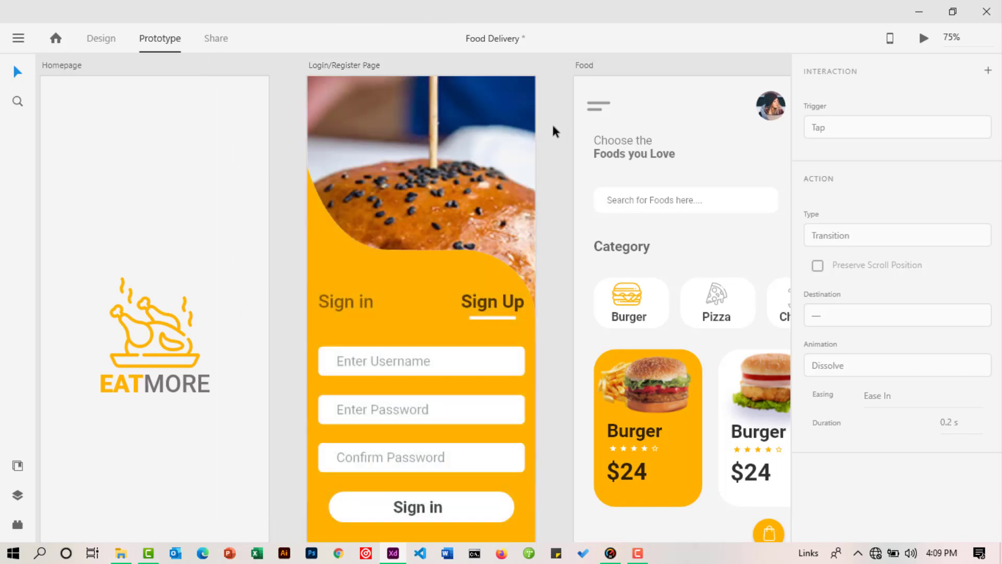
# Select the login component in design mode and switch it to its Sign in state.
pyautogui.click(437, 307)
pyautogui.hotkey('ctrl', 'Tab')
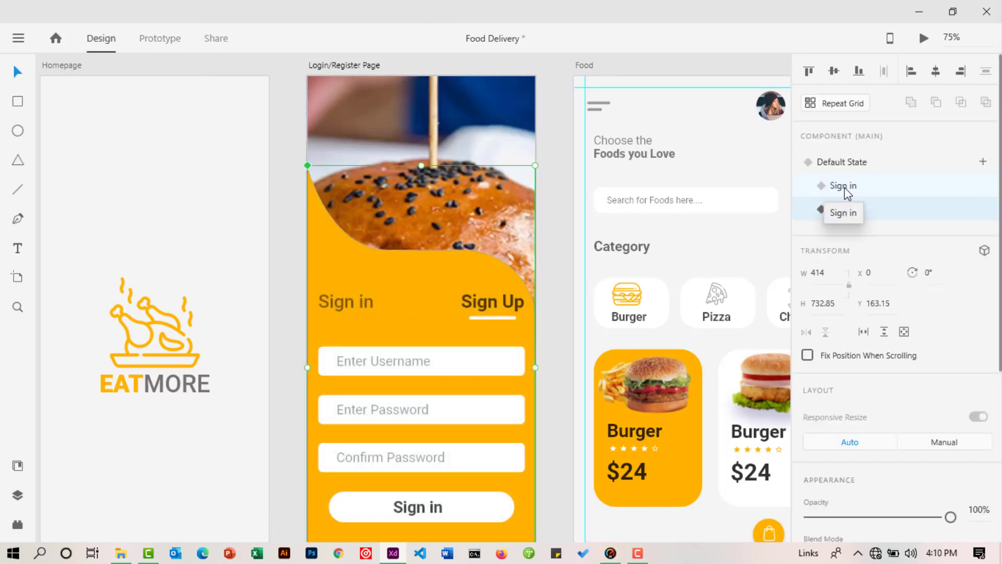
pyautogui.click(844, 187)
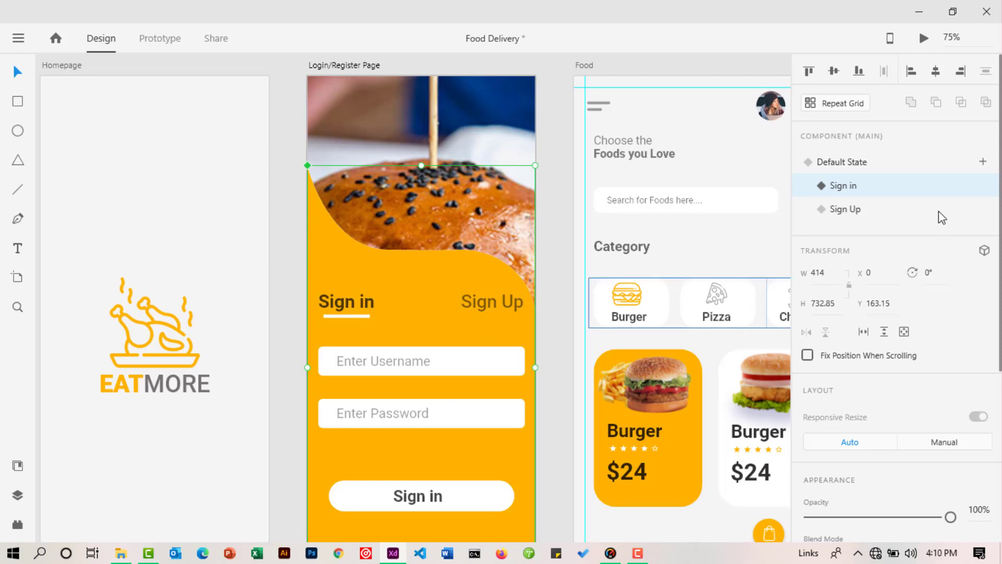
# In prototype mode, link the Sign in state's Sign Up label to the Sign Up state with an Auto-Animate action.
pyautogui.click(165, 38)
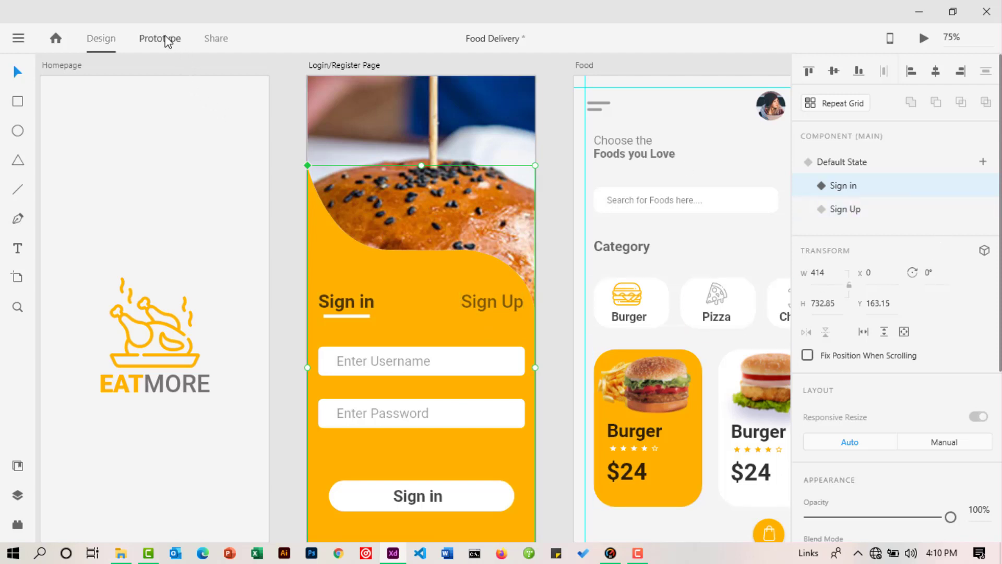
pyautogui.click(475, 299)
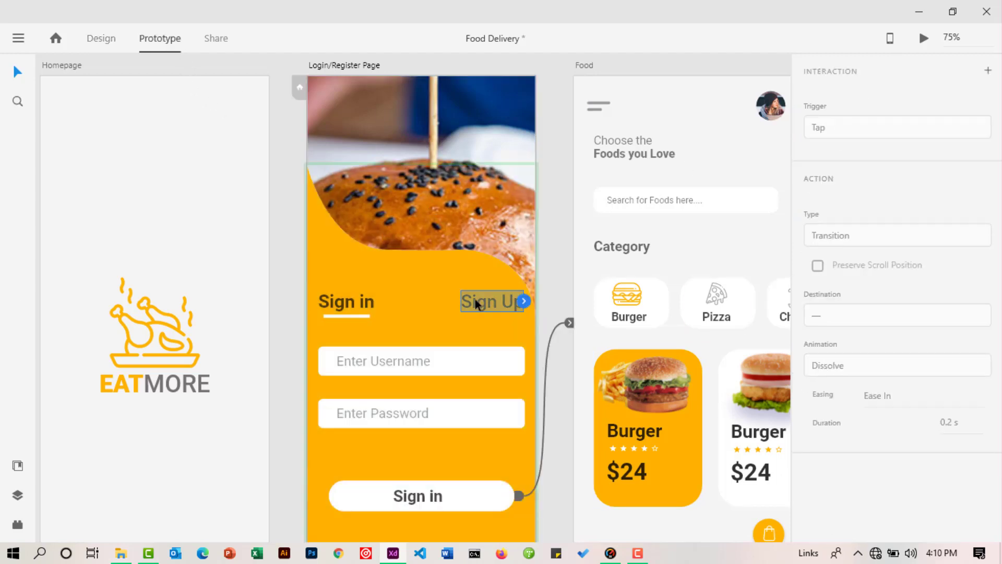
pyautogui.click(524, 302)
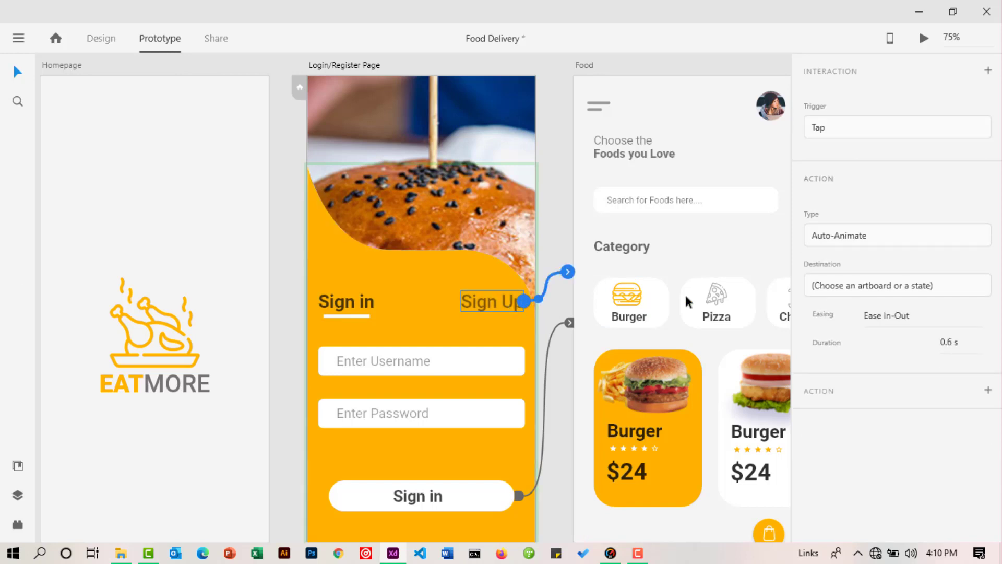
pyautogui.click(861, 286)
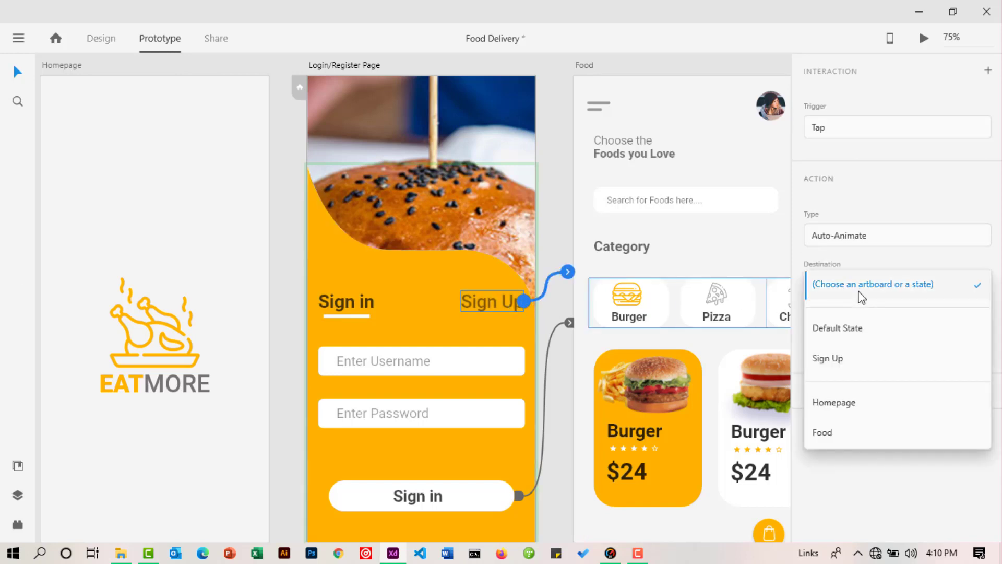
pyautogui.click(829, 360)
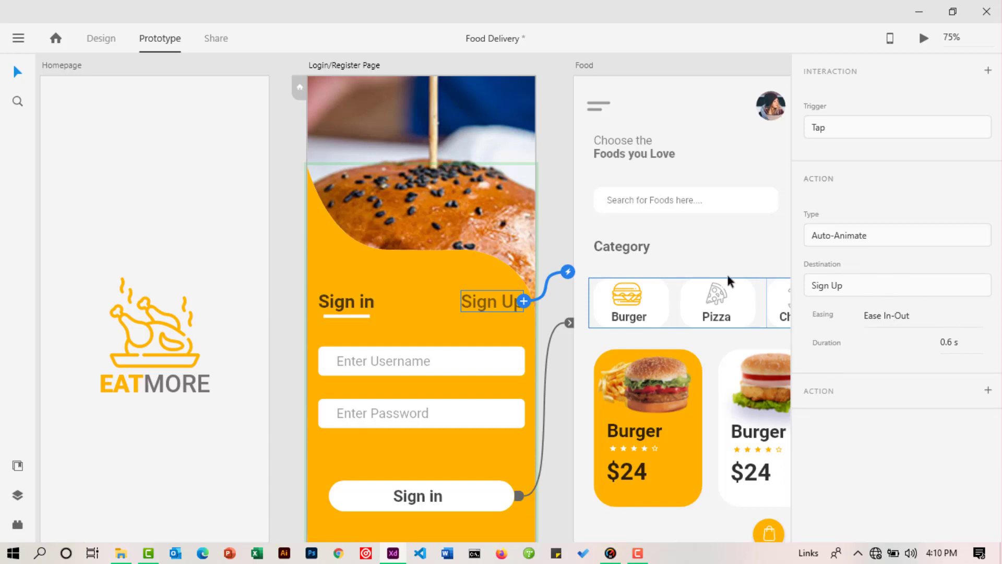
# Preview the Login/Register Page, toggle repeatedly between Sign Up and Sign in, test the white button, and close the preview.
pyautogui.scroll(1, 368, 145)
pyautogui.click(368, 145)
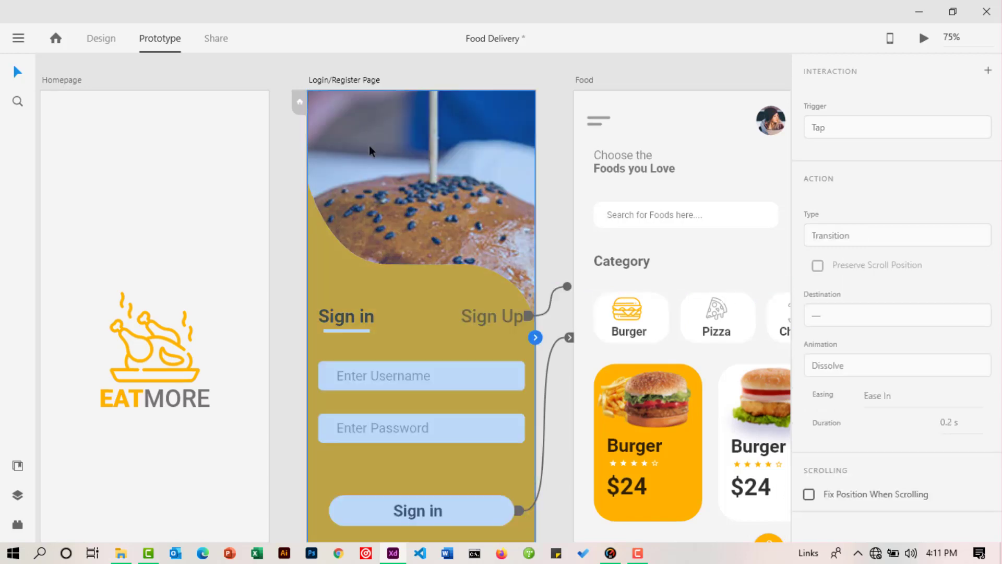
pyautogui.click(922, 41)
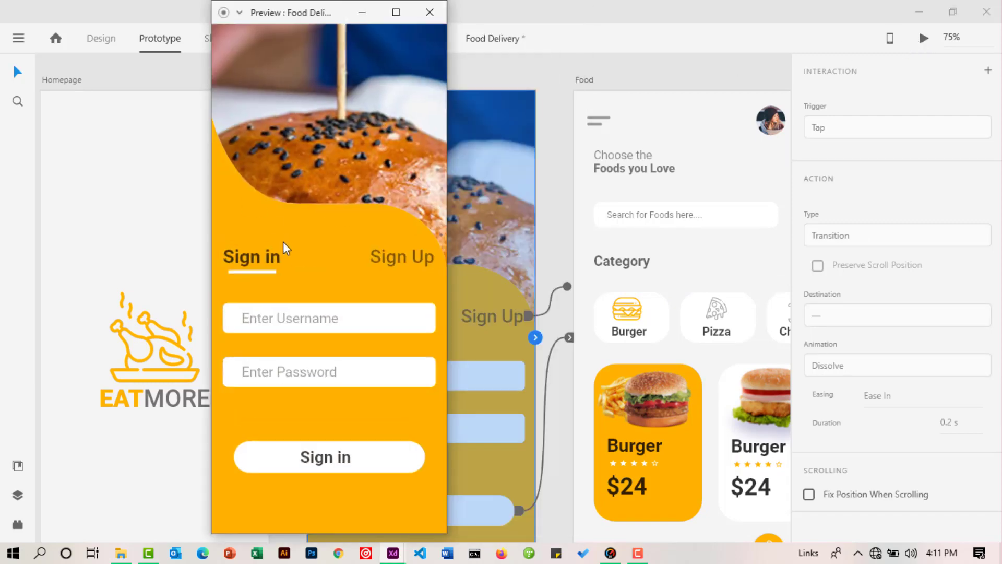
pyautogui.click(393, 267)
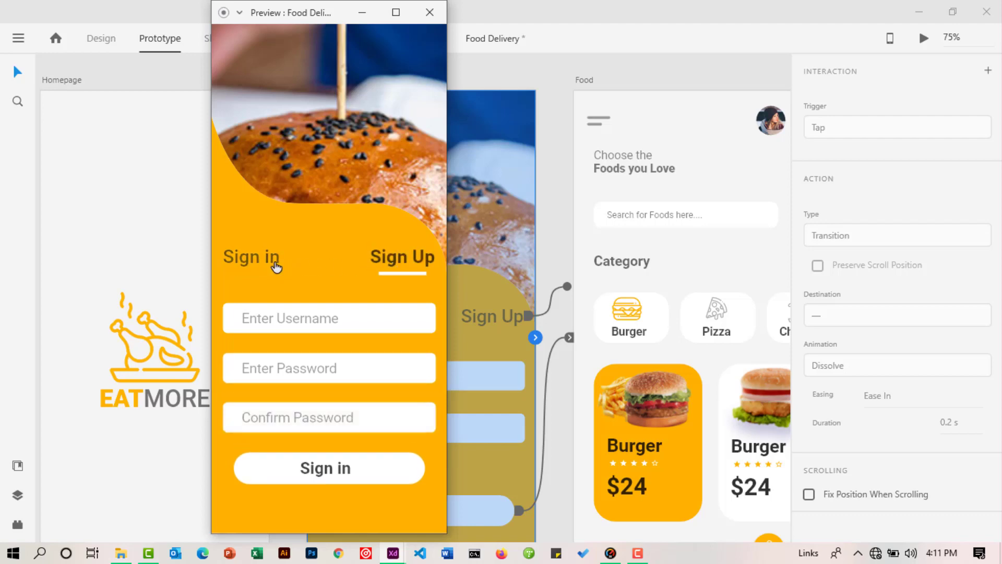
pyautogui.click(275, 267)
pyautogui.click(388, 266)
pyautogui.click(254, 262)
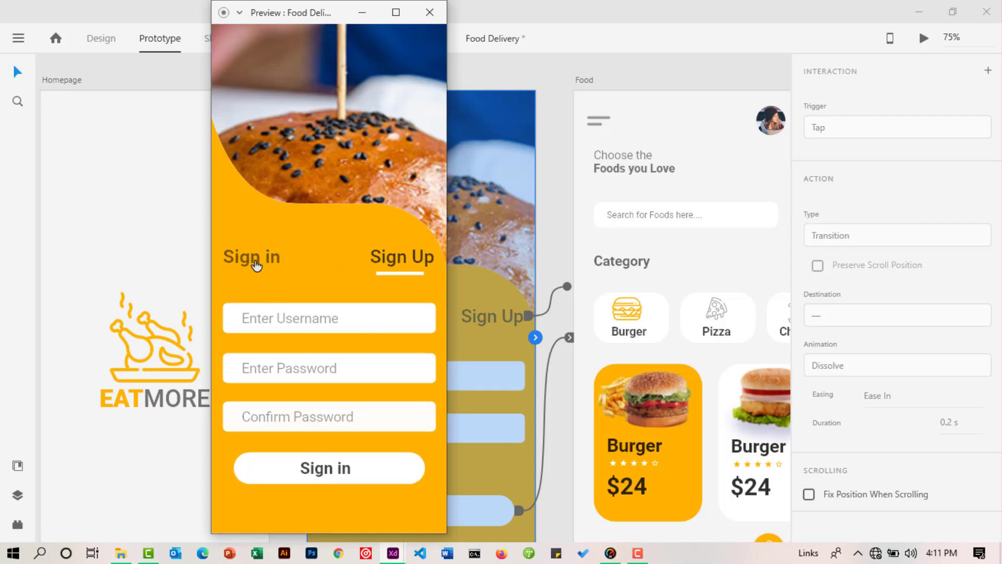
pyautogui.click(330, 466)
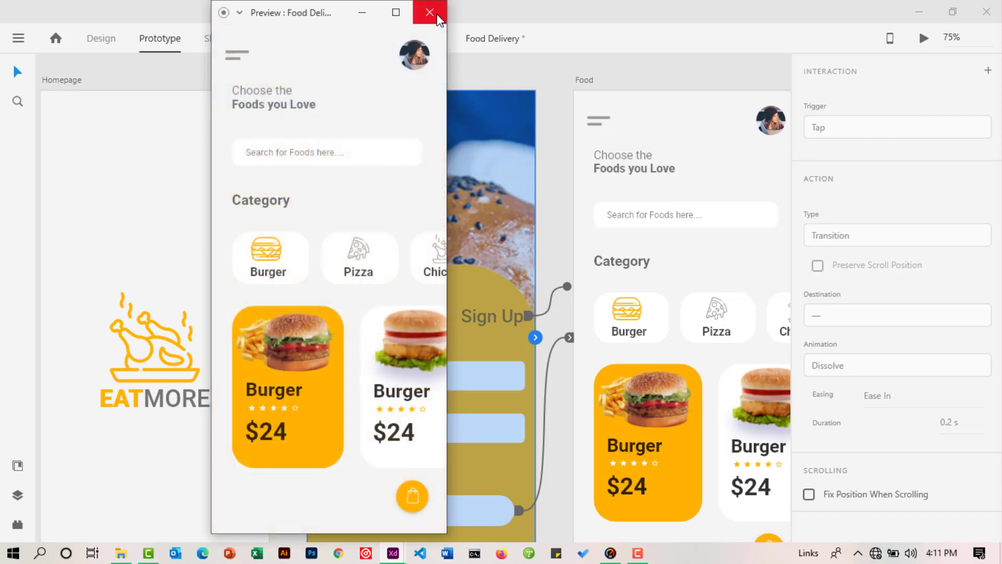
pyautogui.click(429, 13)
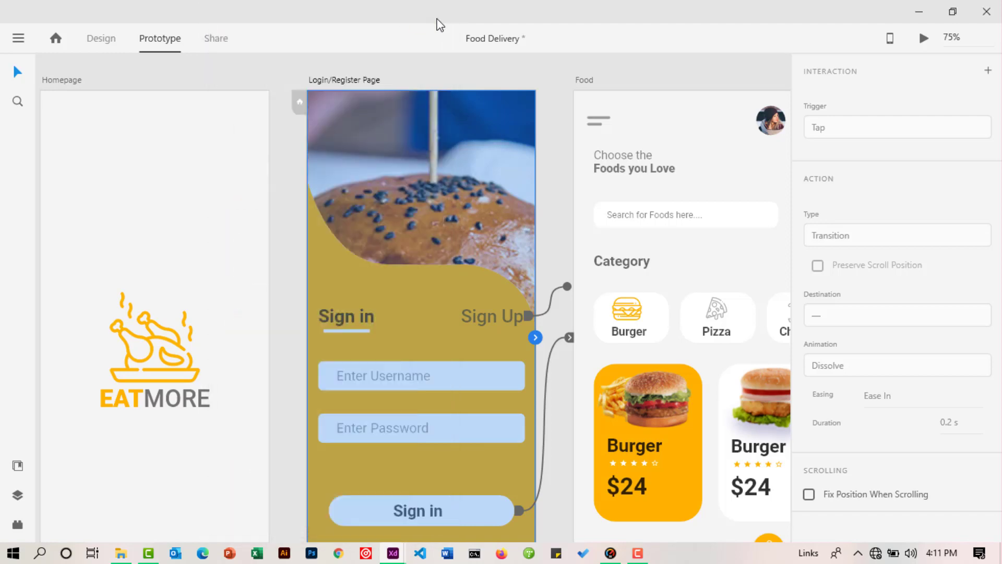
# Return to design mode and set the login component to its Sign Up state.
pyautogui.click(102, 40)
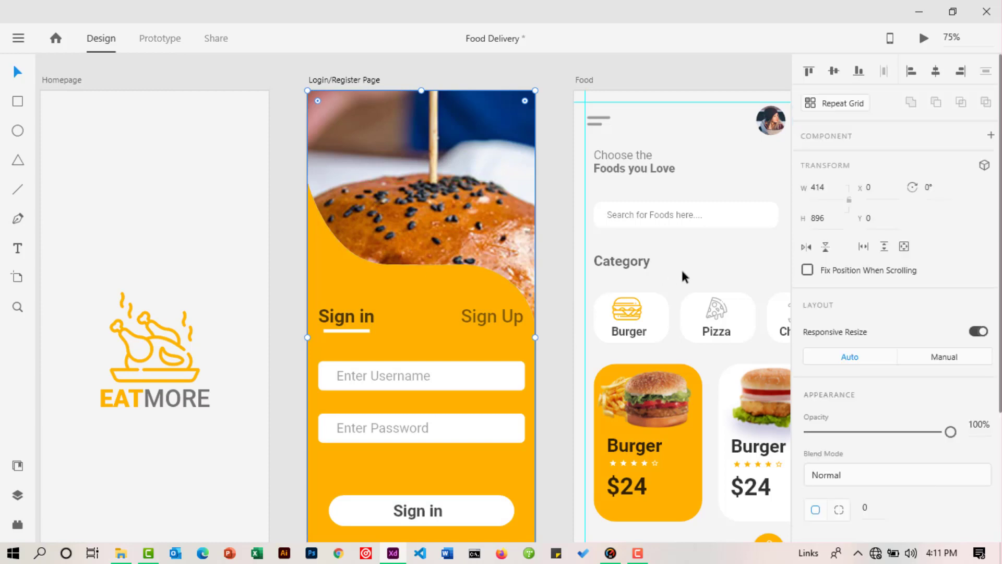
pyautogui.scroll(-2, 478, 339)
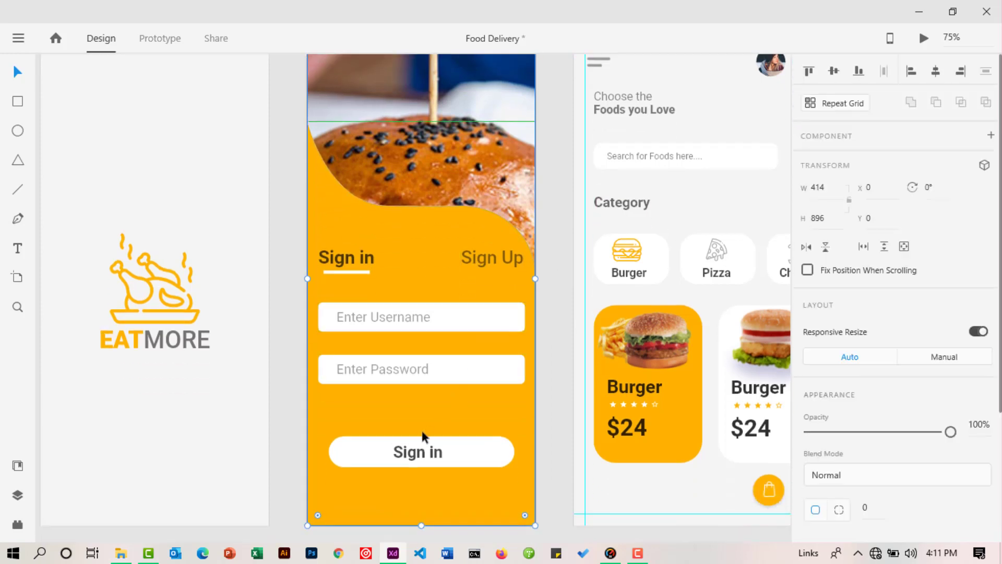
pyautogui.click(429, 252)
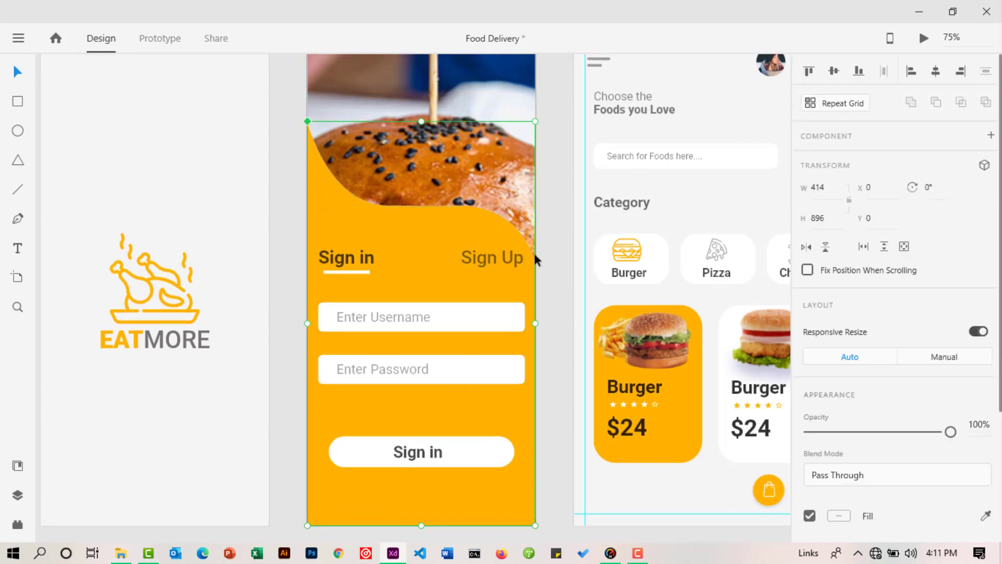
pyautogui.click(846, 209)
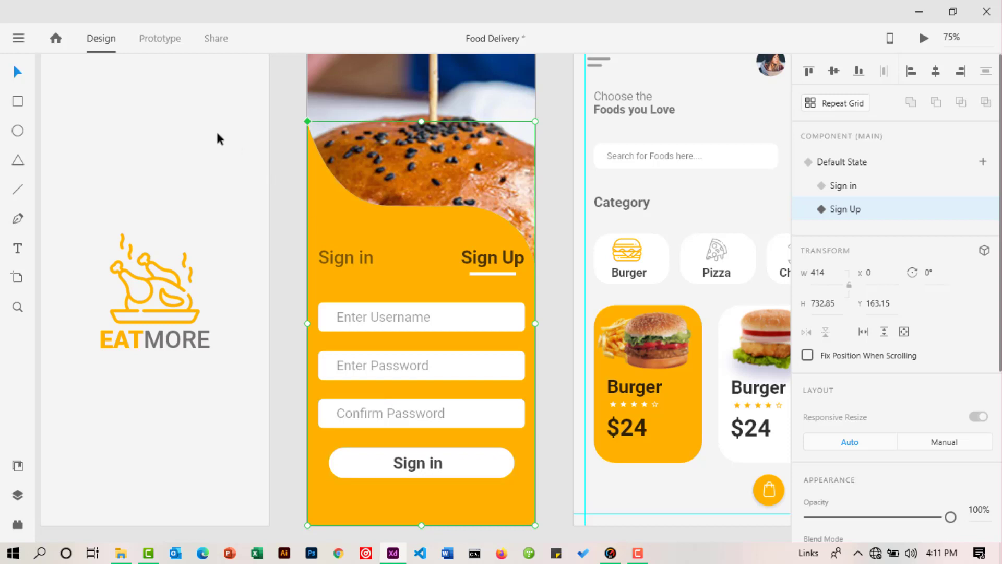
# Change the white button's label in the Sign Up state to "Sign Up".
pyautogui.click(436, 466)
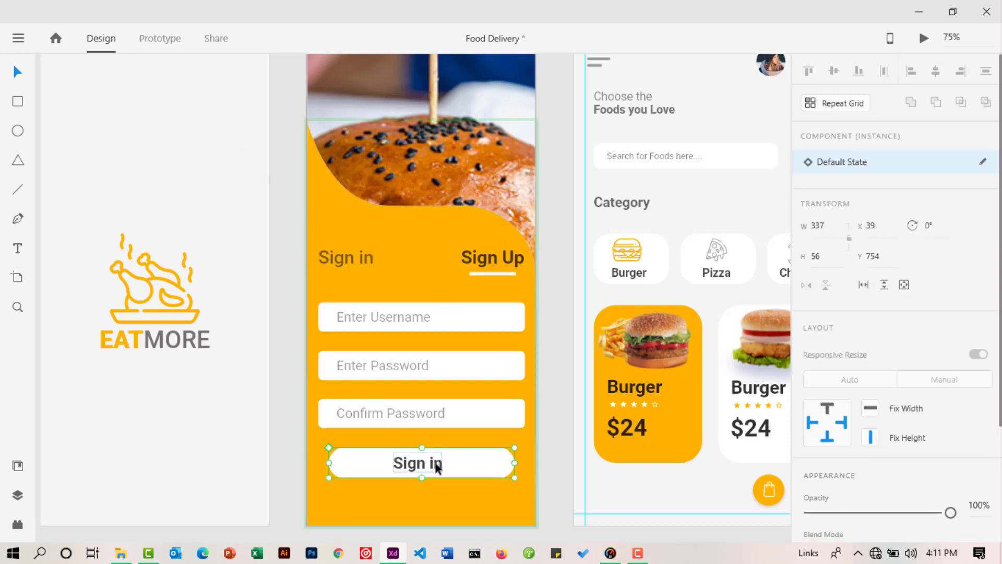
pyautogui.doubleClick(436, 466)
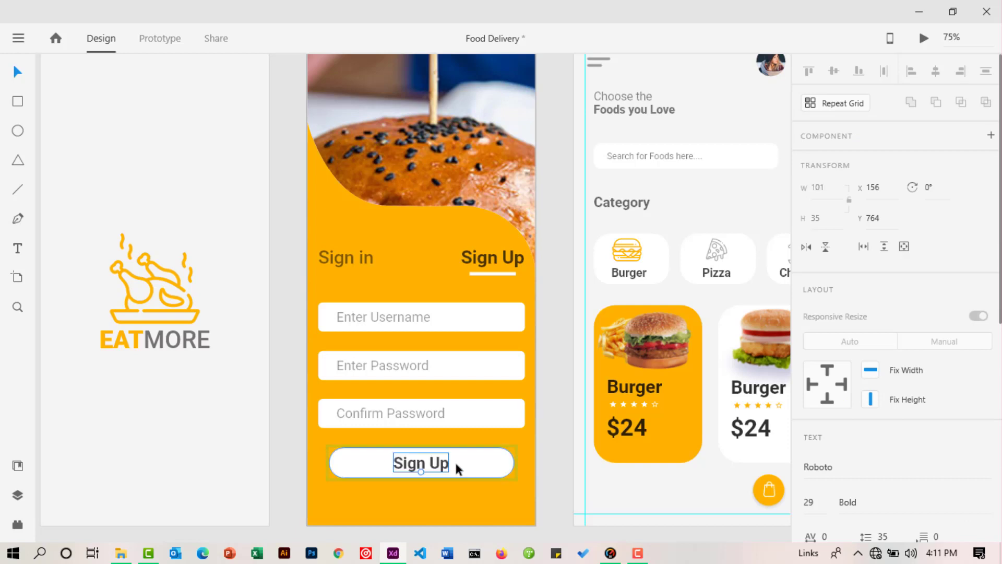
pyautogui.click(455, 463)
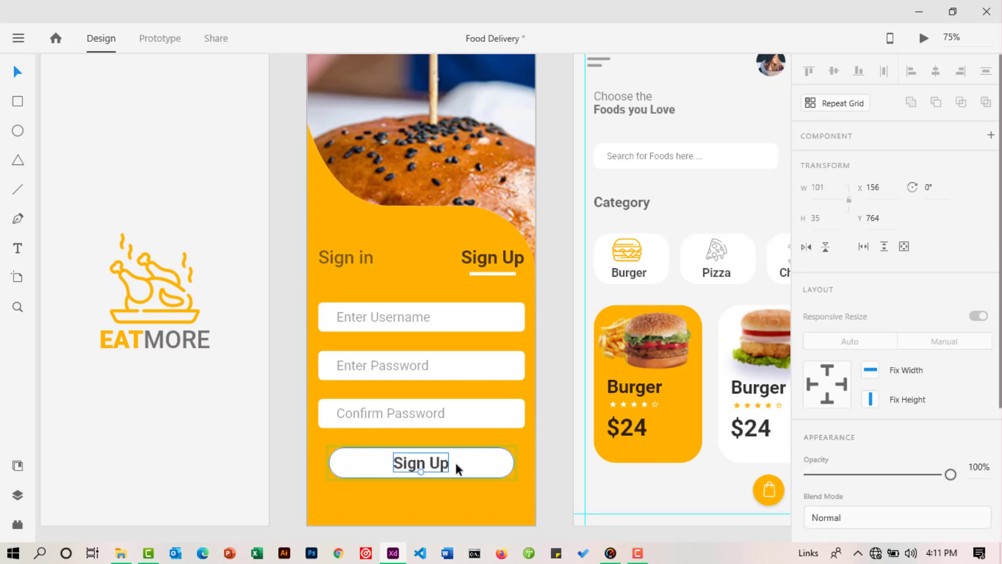
# In prototype mode, link the Sign Up state's white button to the Food artboard with a Transition action using the Dissolve animation.
pyautogui.click(167, 40)
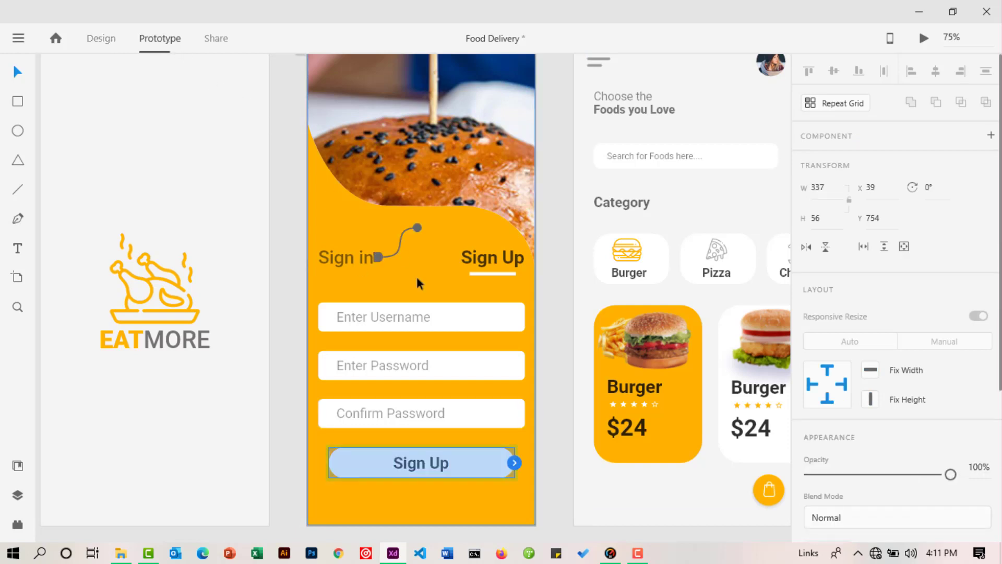
pyautogui.click(512, 462)
pyautogui.moveTo(514, 462); pyautogui.dragTo(690, 300)
pyautogui.click(858, 238)
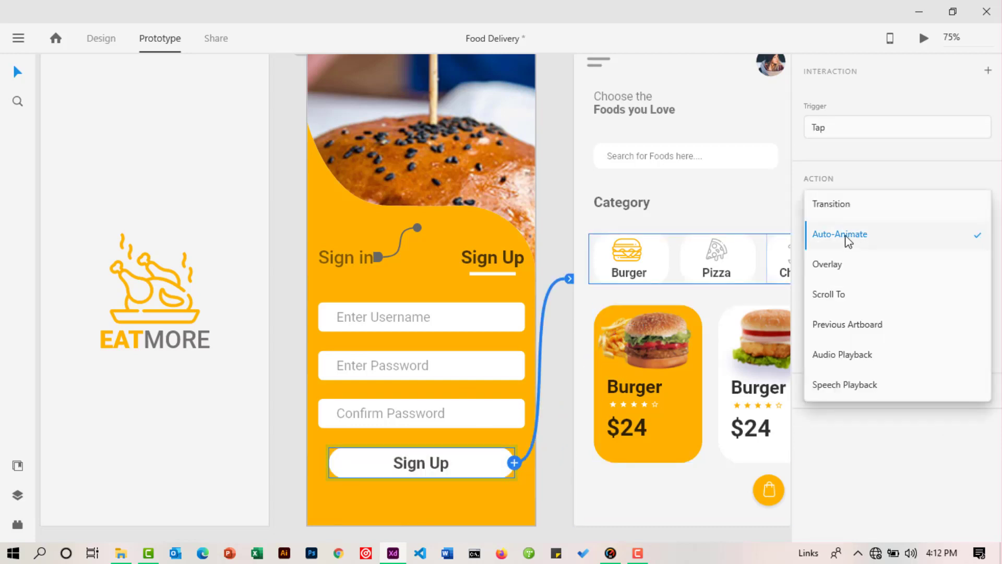
pyautogui.click(835, 209)
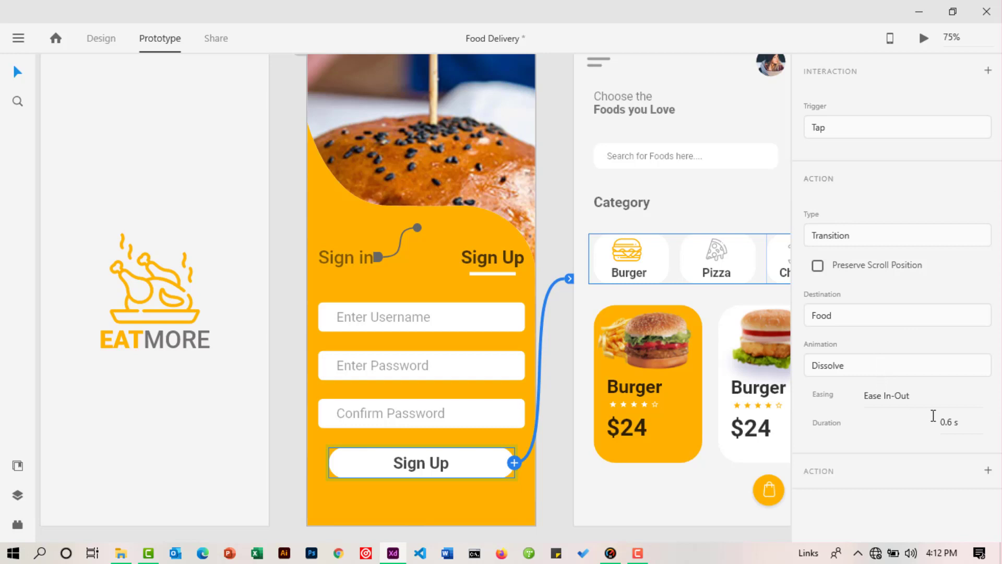
pyautogui.click(550, 436)
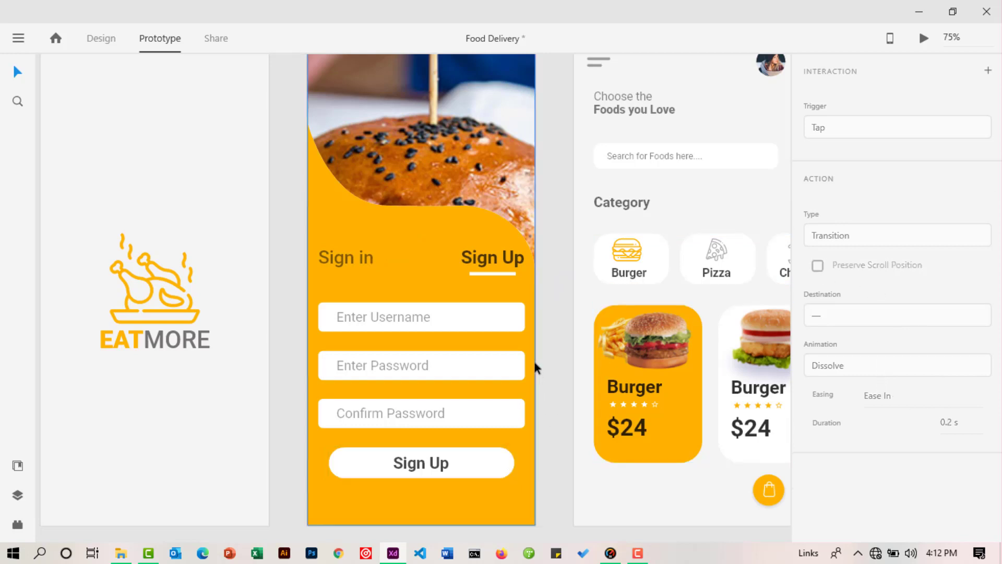
# Preview the Login/Register Page, switch between Sign in and Sign Up, test the white Sign Up button, and close the preview.
pyautogui.scroll(2, 537, 363)
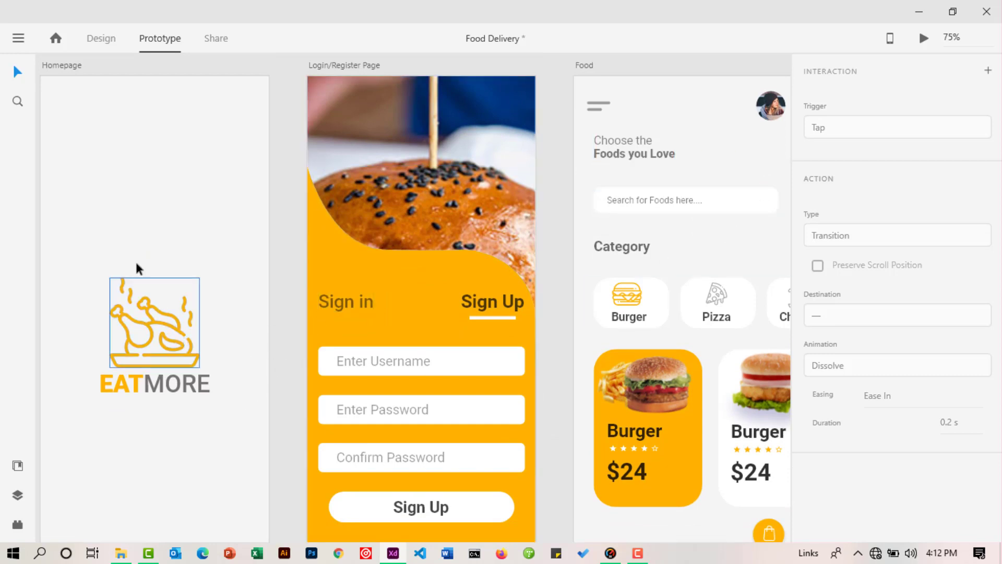
pyautogui.click(401, 124)
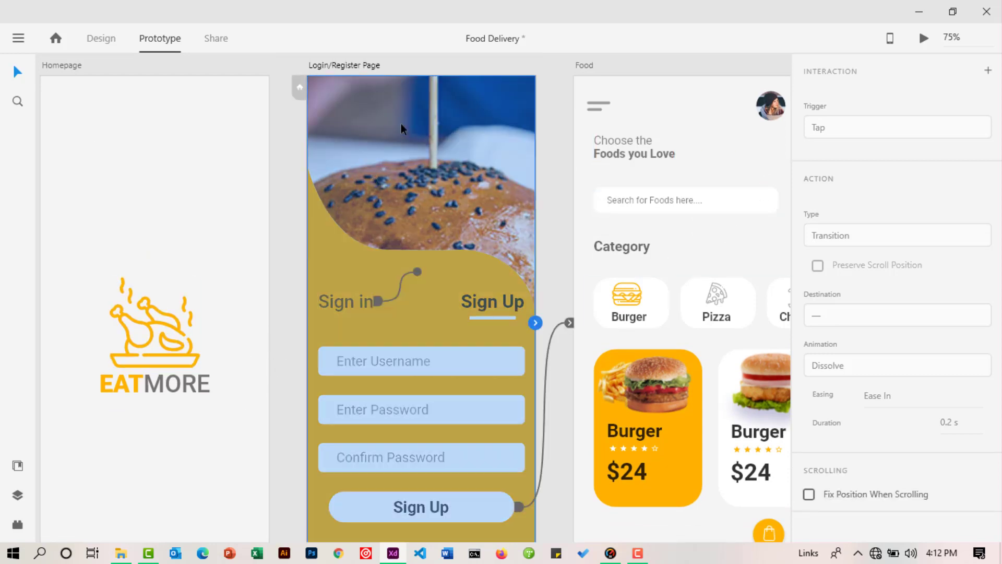
pyautogui.click(922, 39)
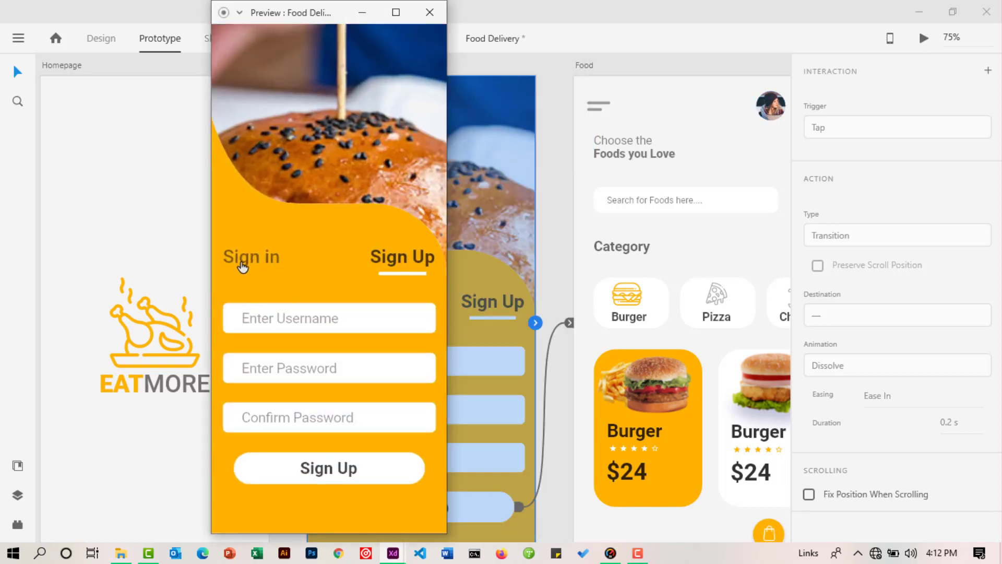
pyautogui.click(242, 266)
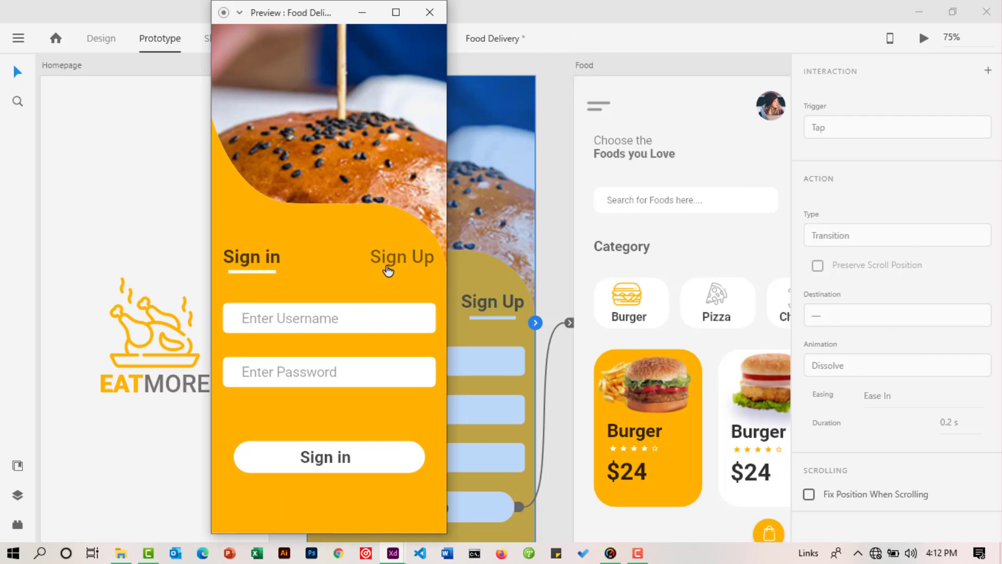
pyautogui.click(388, 269)
pyautogui.click(268, 262)
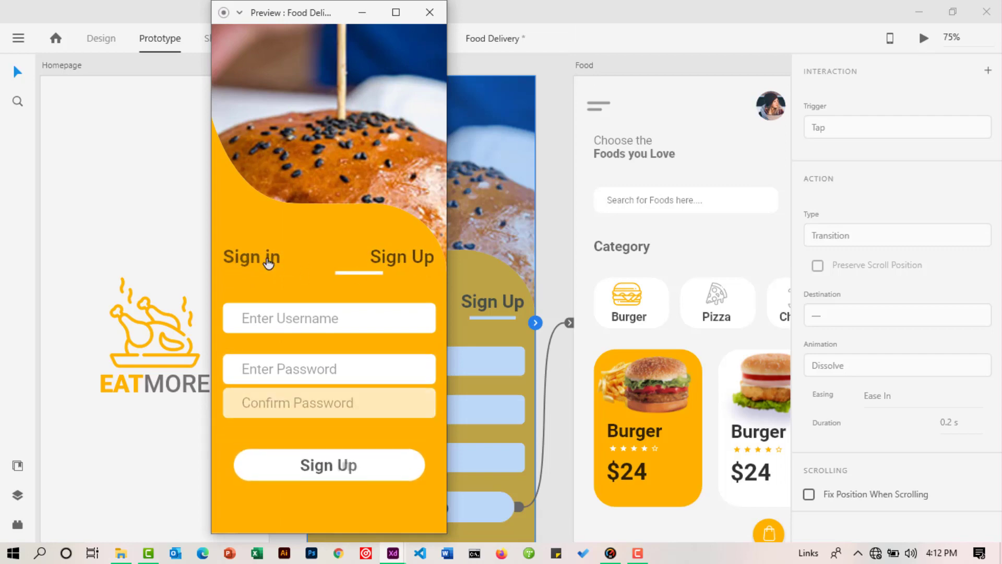
pyautogui.click(381, 260)
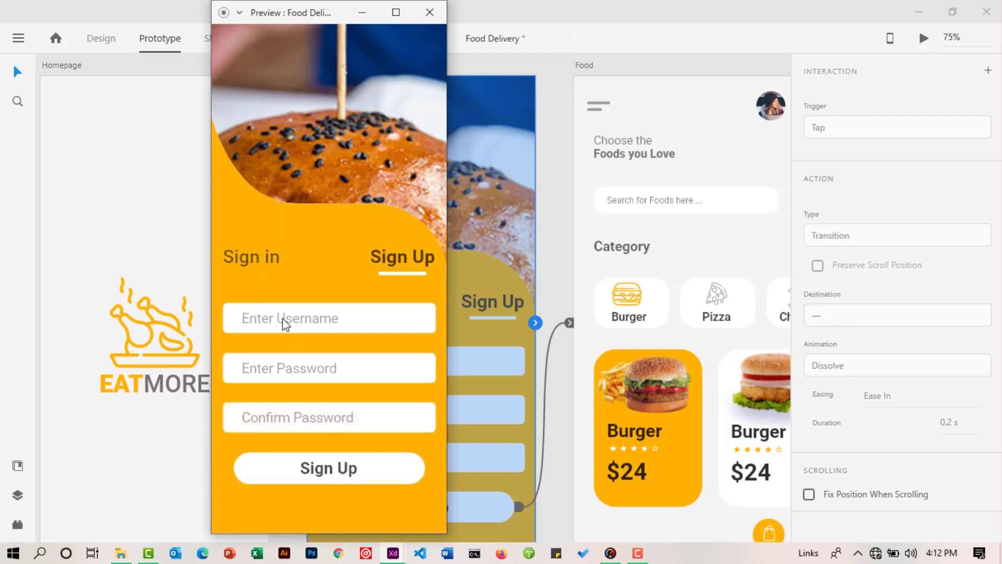
pyautogui.click(324, 471)
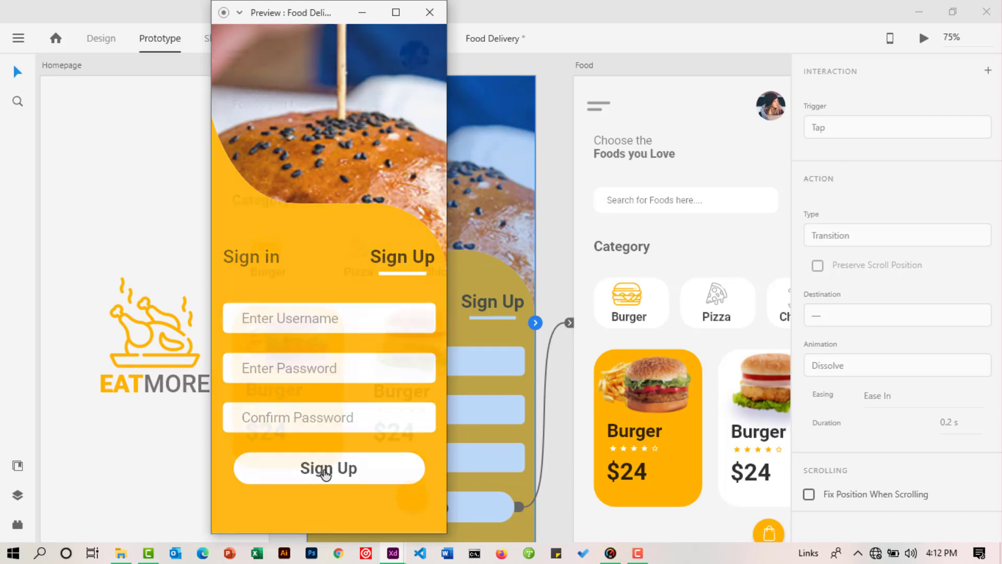
pyautogui.click(429, 16)
# Check the Homepage artboard's link to the Login/Register Page, open a preview from the Homepage, and close it.
pyautogui.click(204, 146)
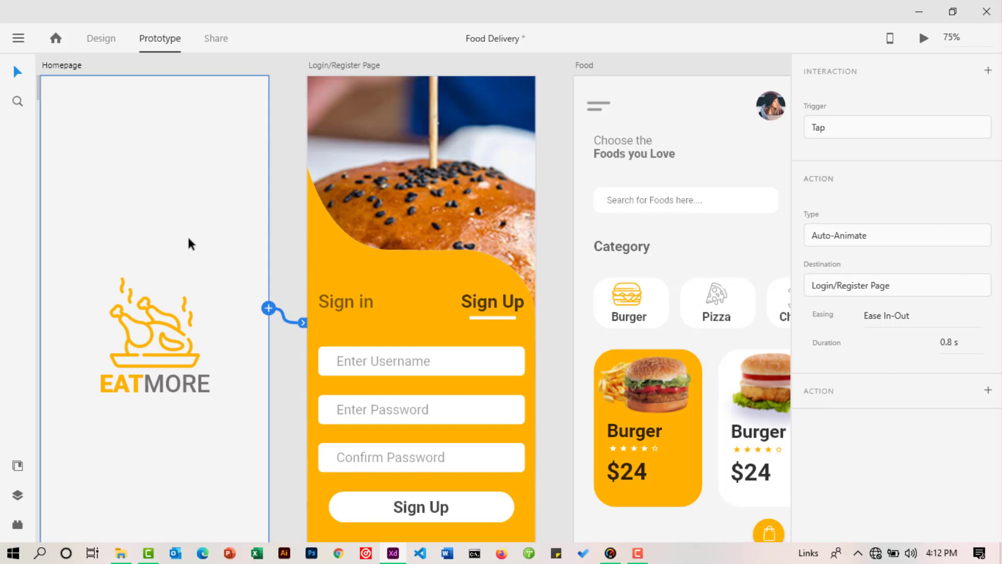
pyautogui.click(154, 230)
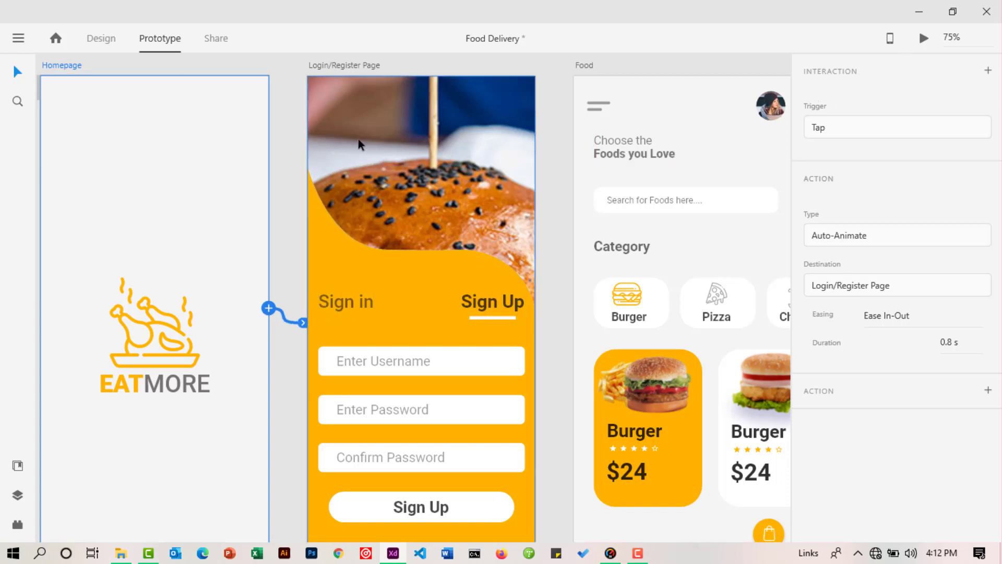
pyautogui.click(923, 42)
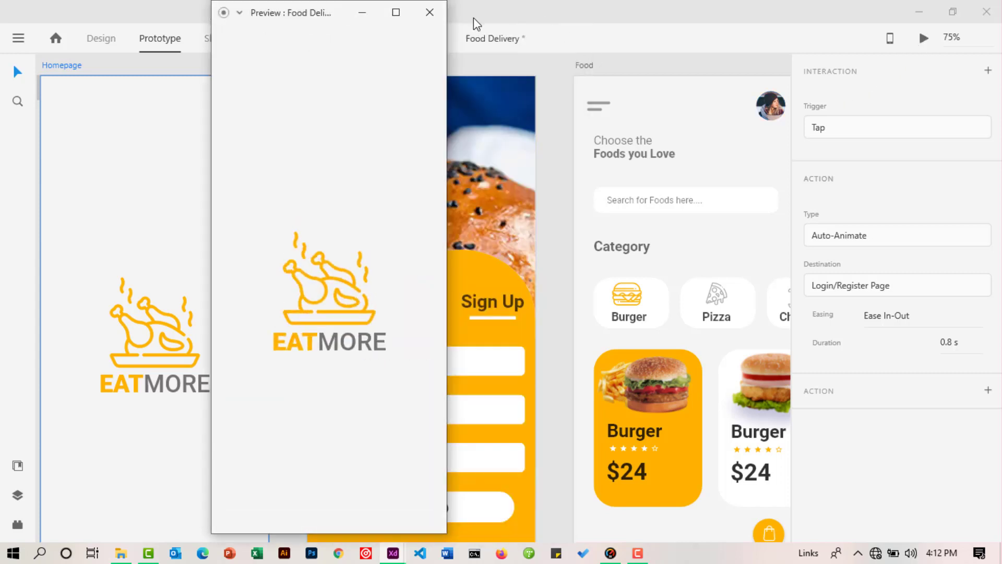
pyautogui.click(430, 13)
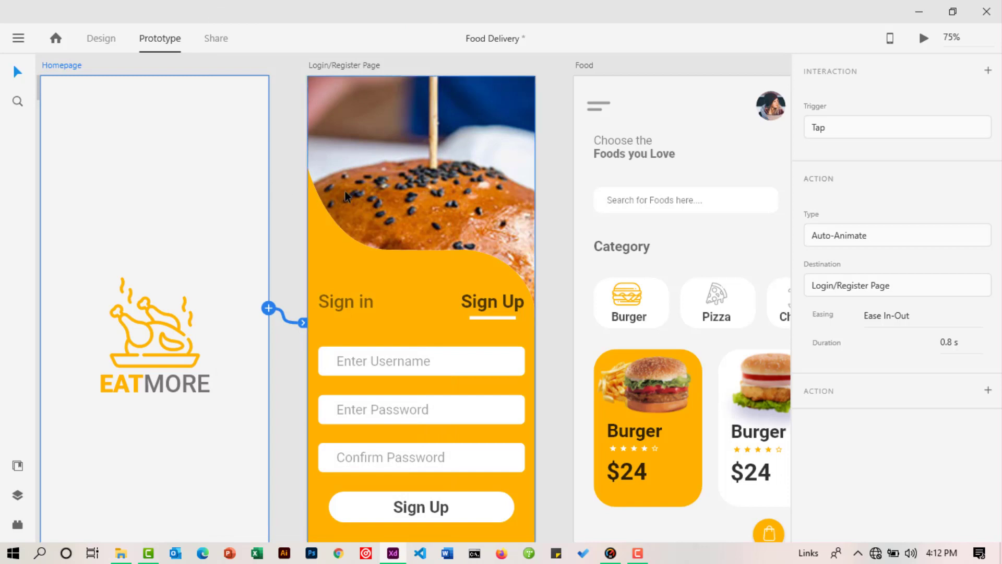
# Return to design mode and set the login component on the Login/Register Page to its Default State.
pyautogui.click(101, 38)
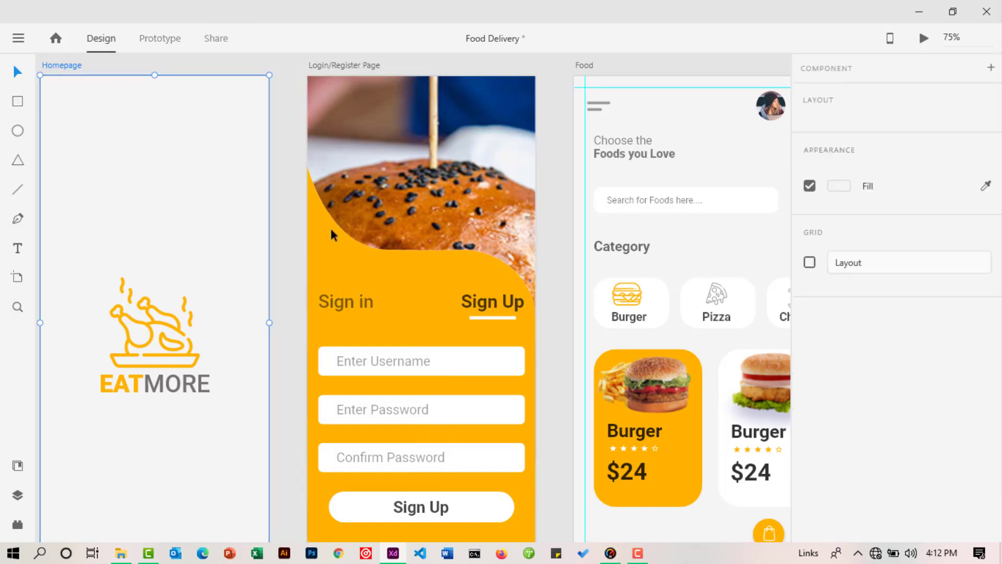
pyautogui.click(368, 256)
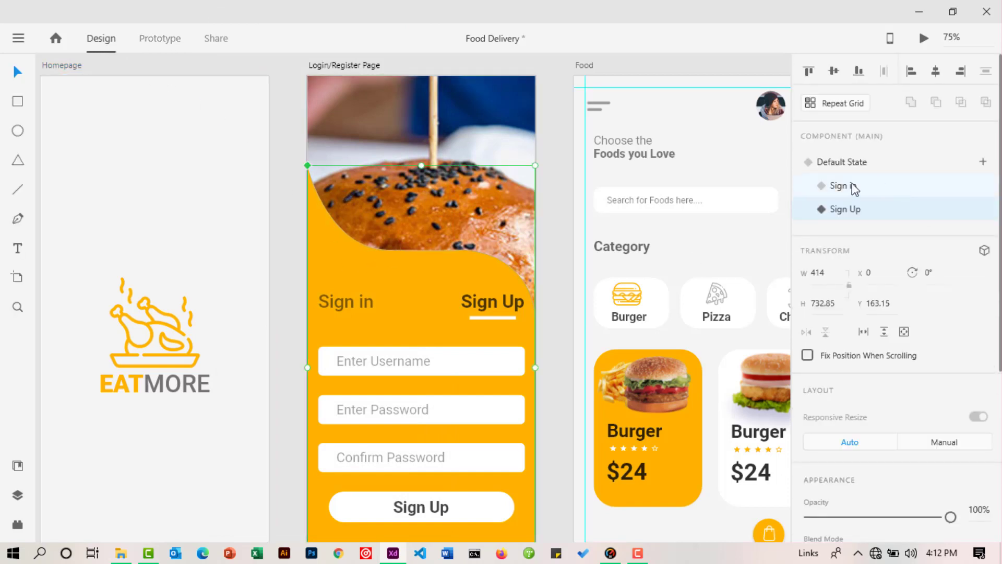
pyautogui.click(840, 163)
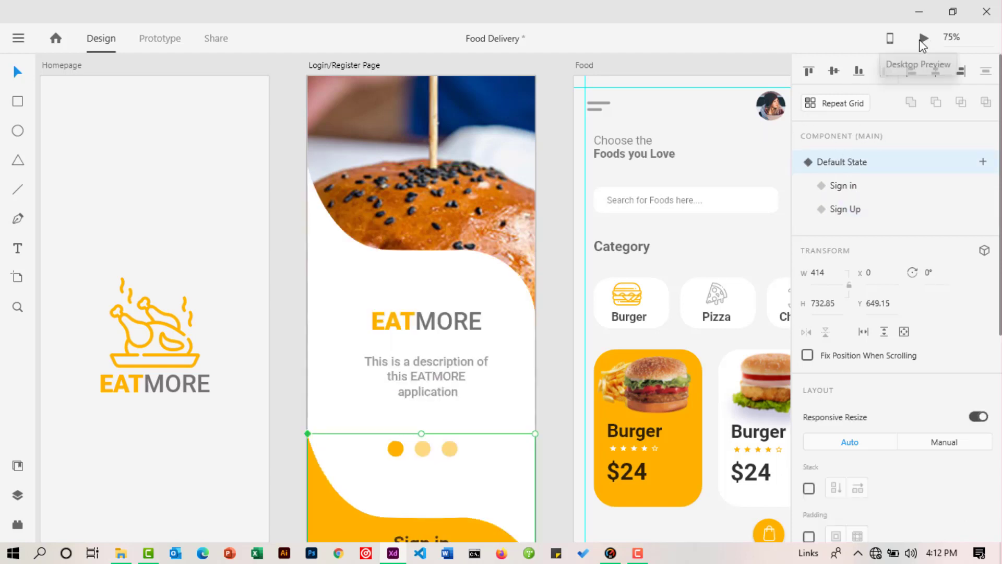
# Preview the app from the Homepage through the welcome screen and Sign in form to the Food screen, and close the preview.
pyautogui.click(205, 149)
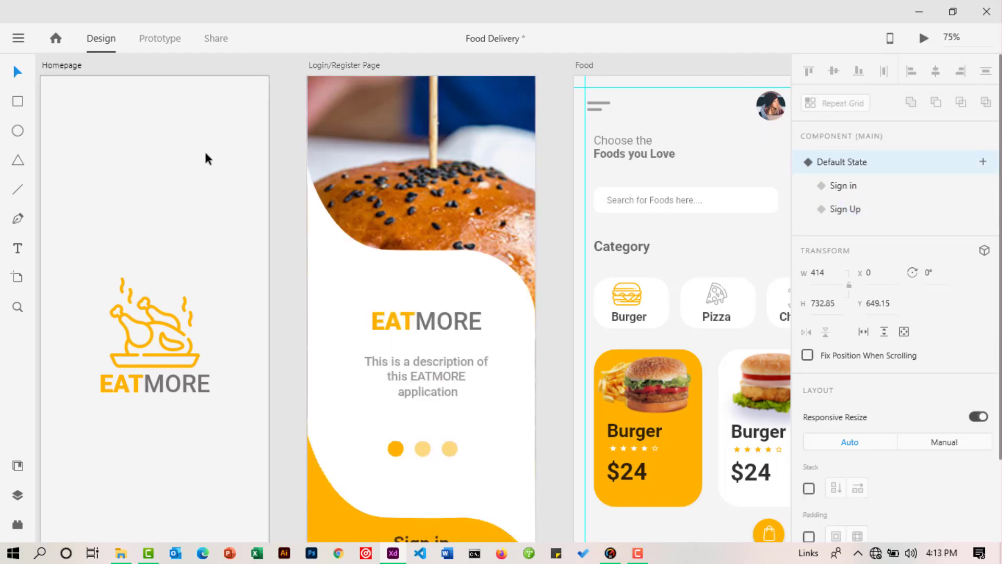
pyautogui.click(922, 38)
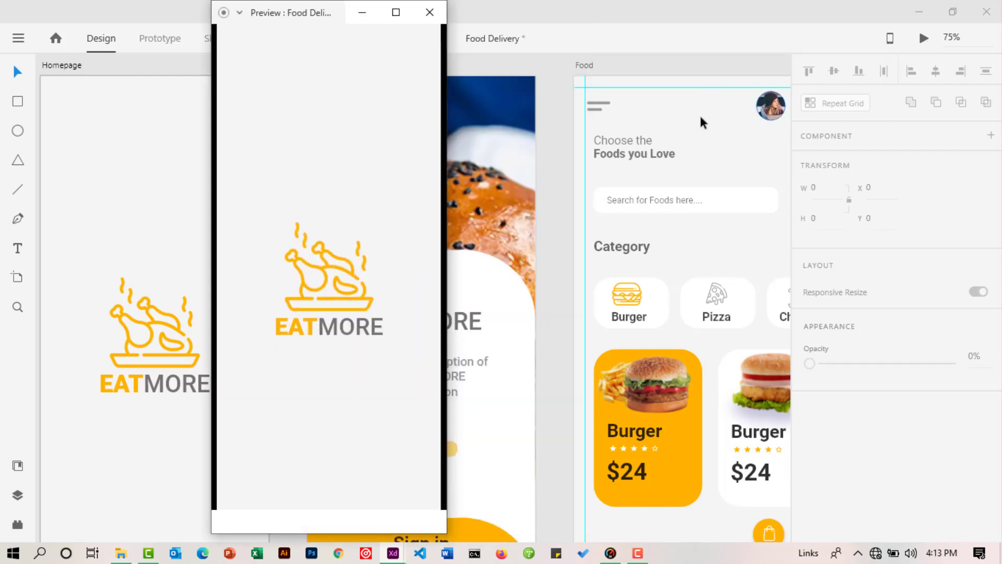
pyautogui.click(364, 298)
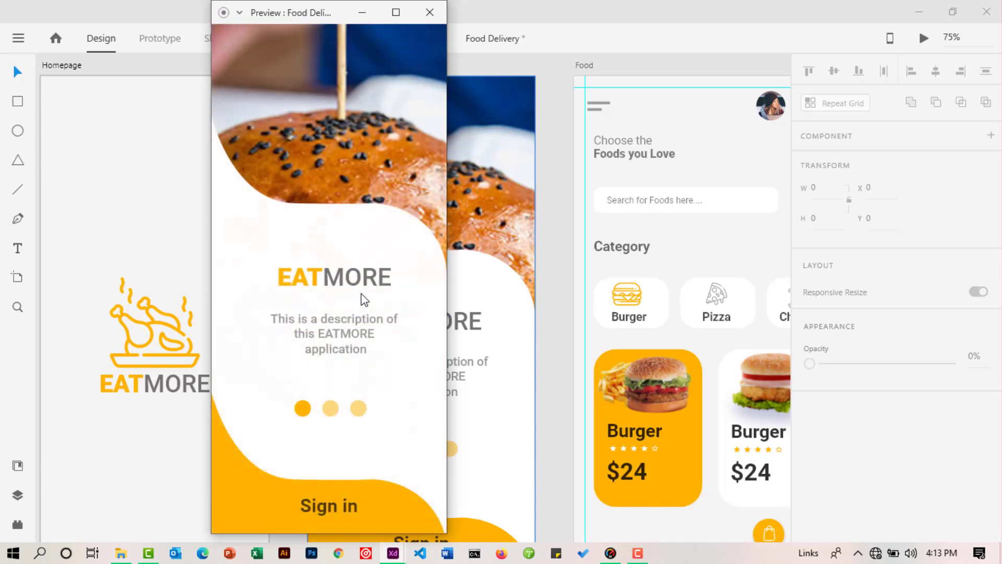
pyautogui.click(329, 511)
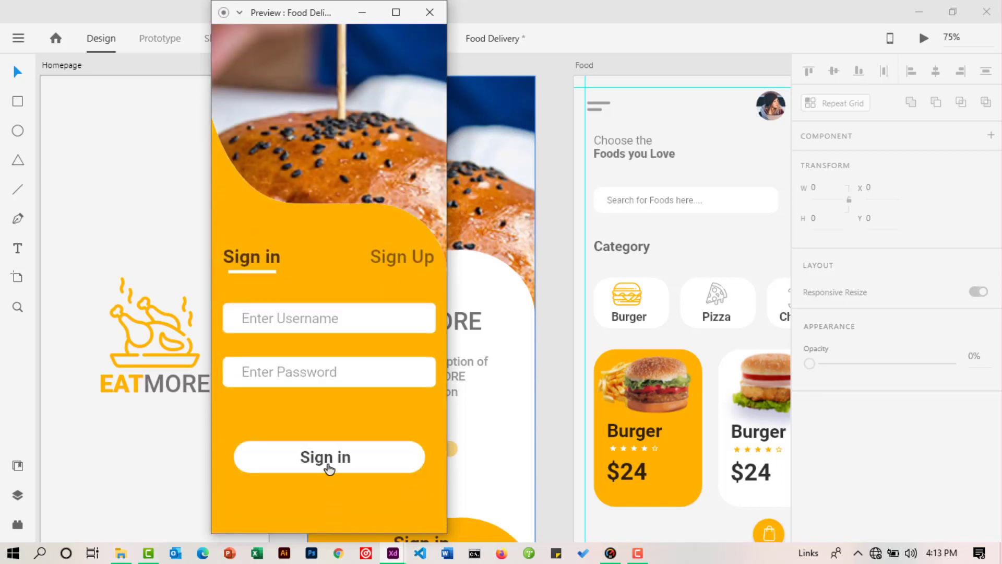
pyautogui.click(329, 460)
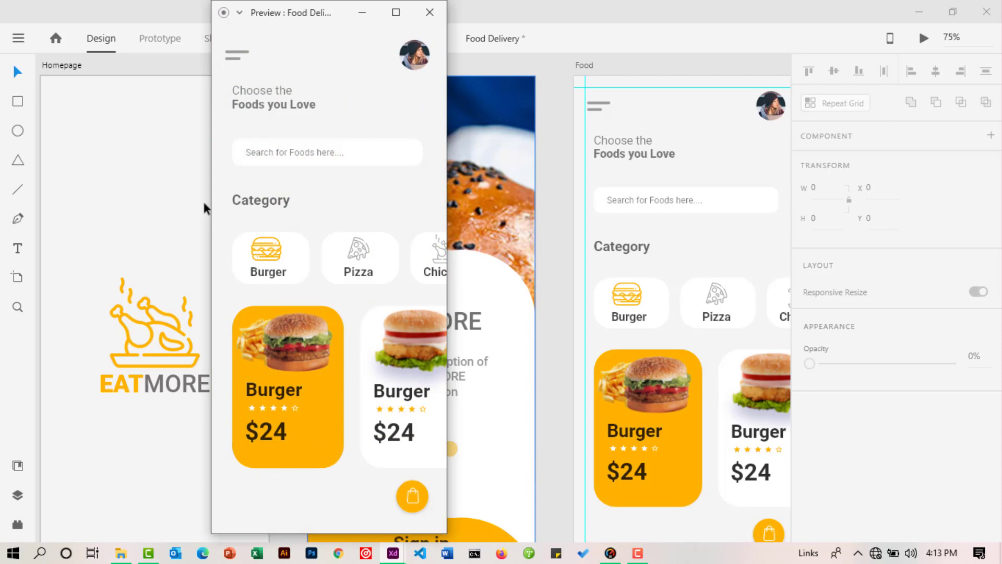
pyautogui.click(429, 12)
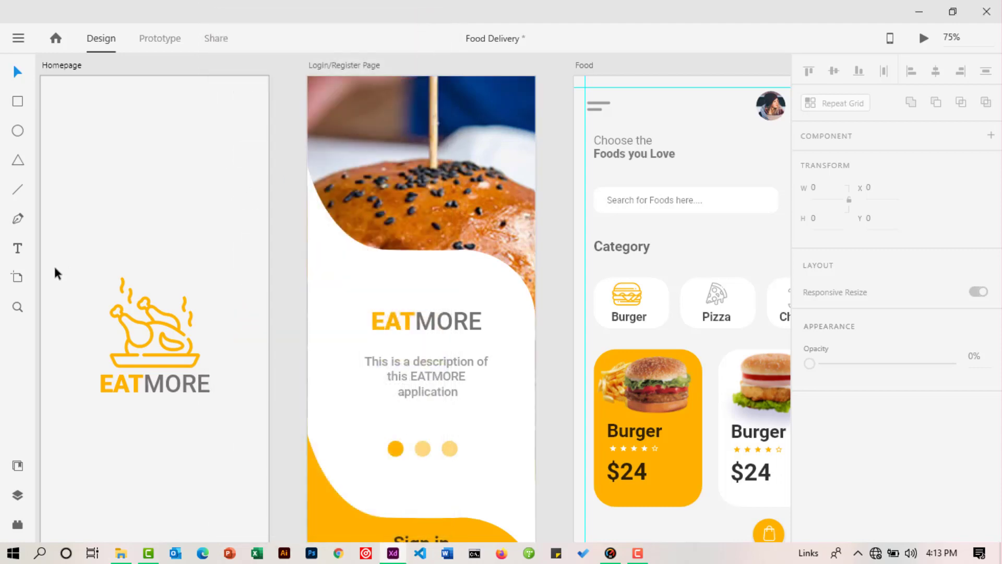
pyautogui.hotkey('ctrl', 'Return')
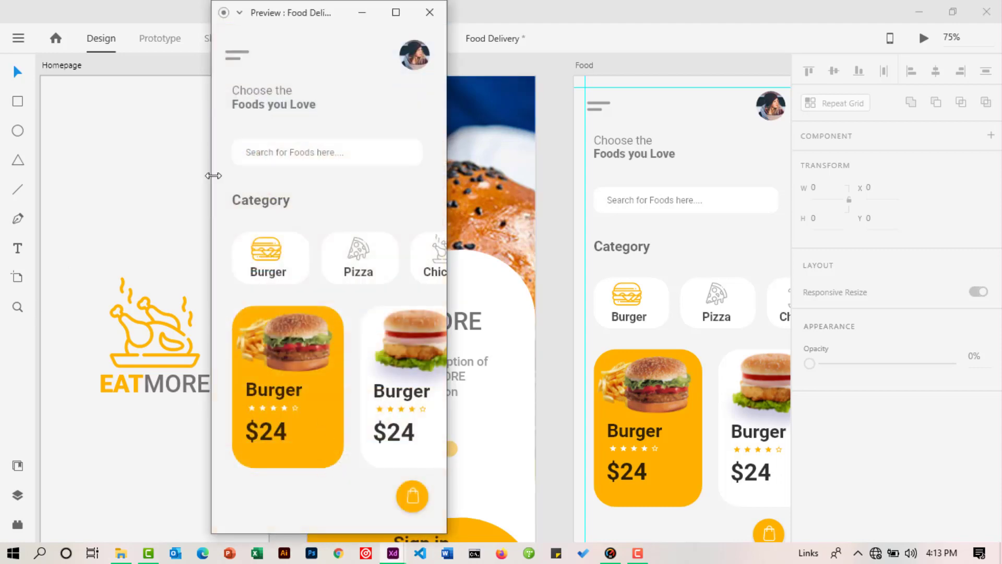
pyautogui.click(429, 12)
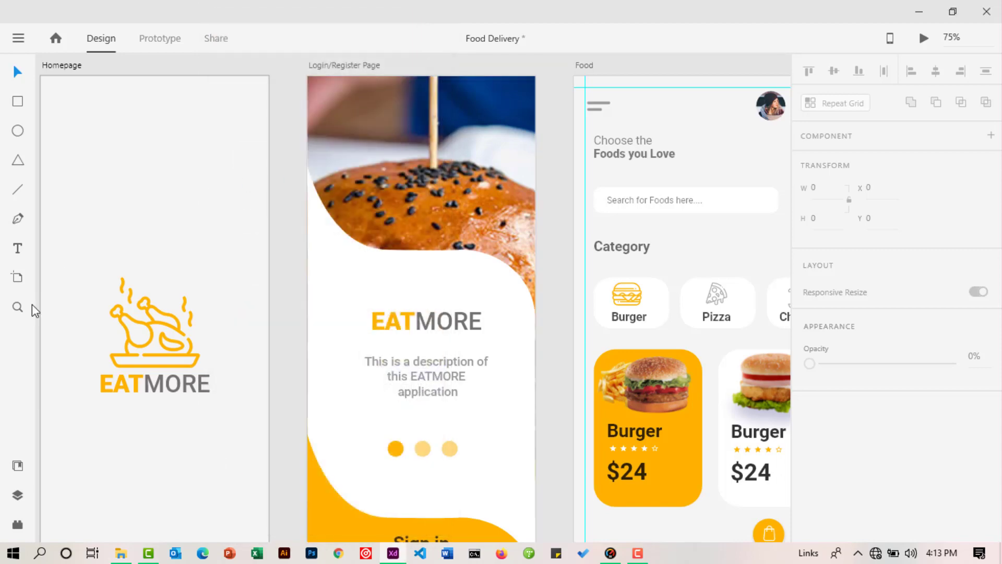
# Zoom out to bring the Homepage, Login/Register Page and Food artboards into view together.
pyautogui.click(19, 309)
pyautogui.keyDown('alt'); pyautogui.click(410, 323); pyautogui.keyUp('alt')
pyautogui.click(410, 322)
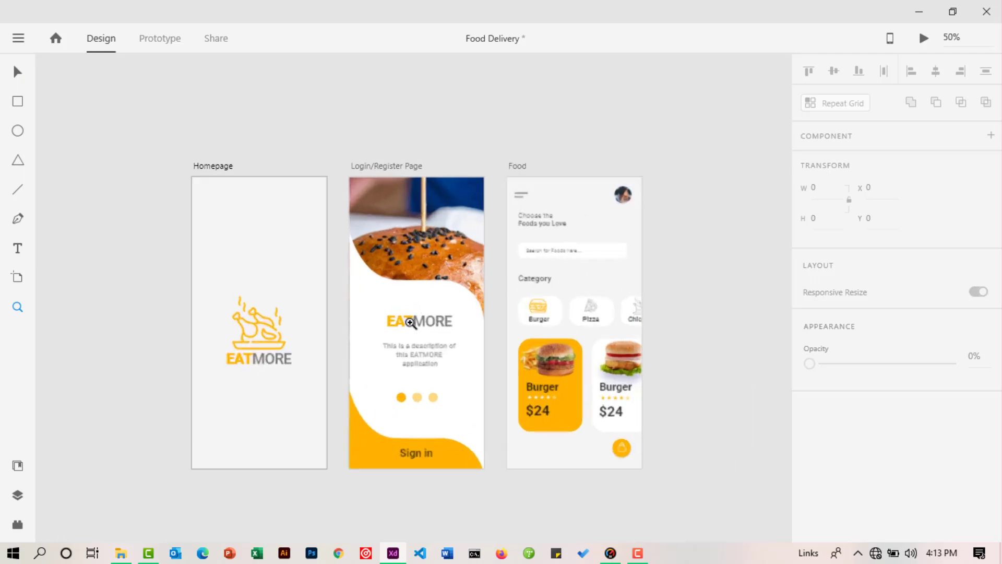